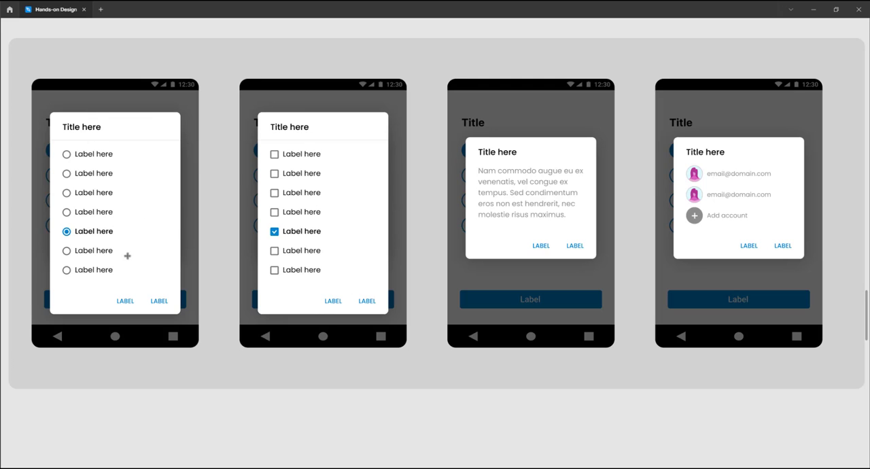
Scroll through the design page reviewing the Tutorial, Atoms, Molecules, Organisms and Templates sections
scroll(393, 209, "down", 2)
scroll(394, 208, "up", 4)
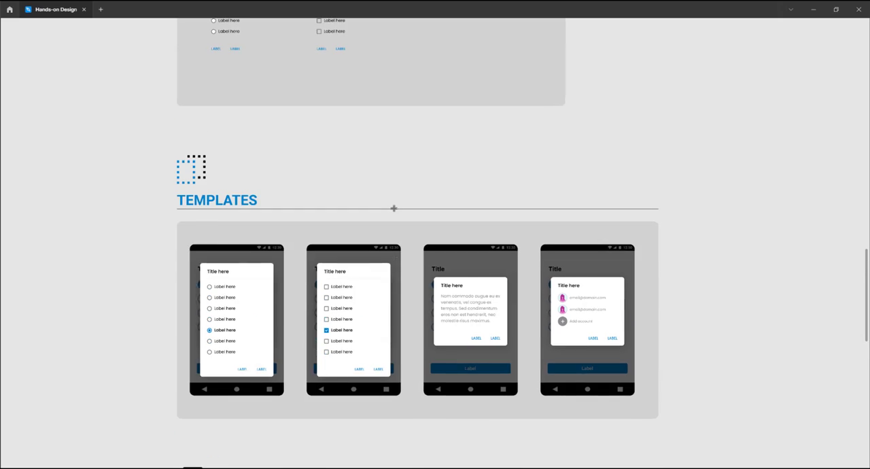
scroll(393, 208, "up", 10)
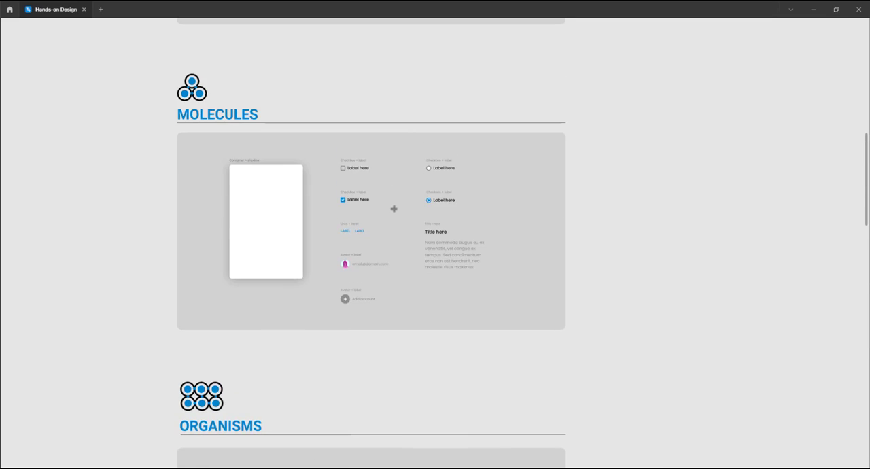
scroll(394, 209, "up", 8)
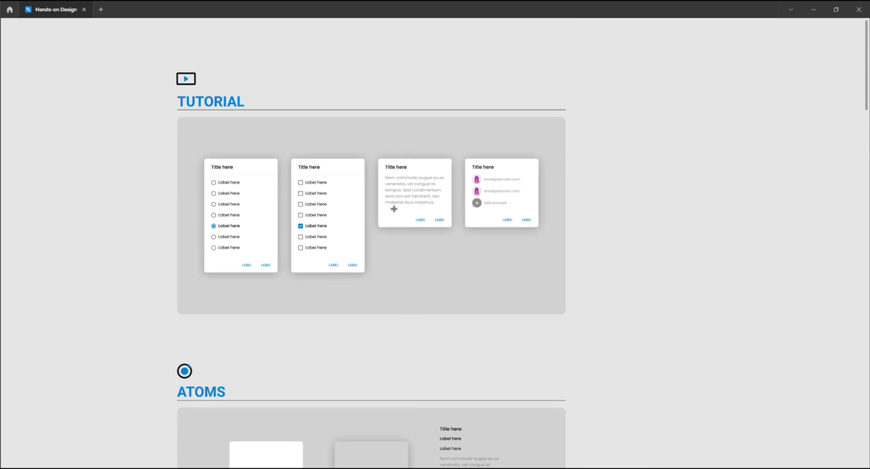
scroll(393, 209, "down", 2)
scroll(370, 209, "up", 2)
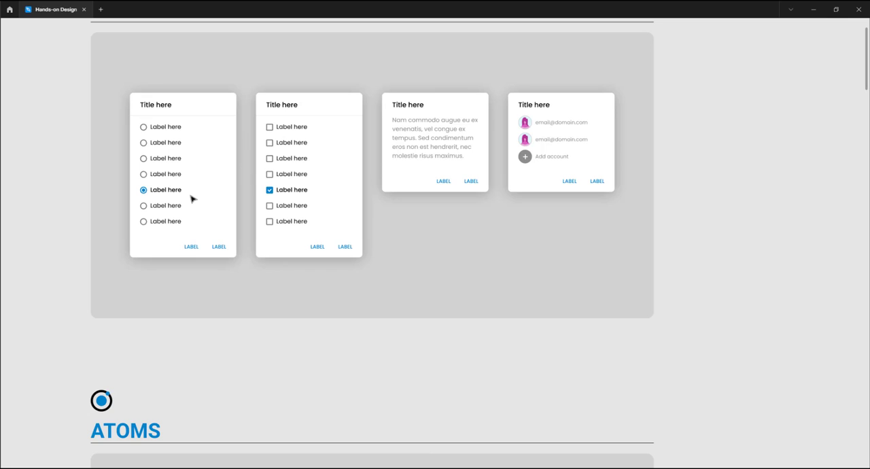
scroll(164, 163, "up", 2)
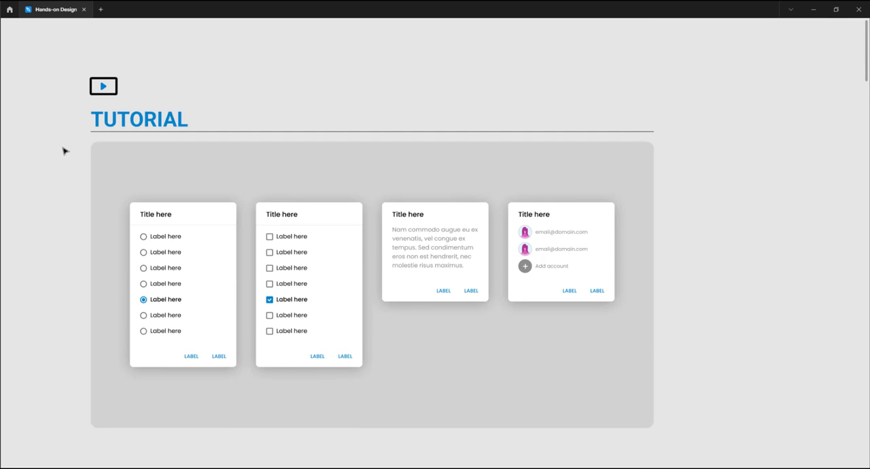
left_click_drag(68, 175, 62, 143)
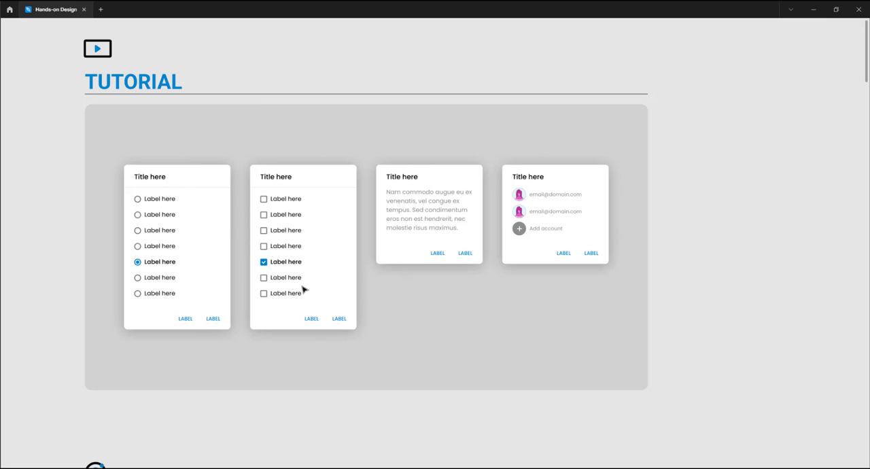
scroll(290, 305, "down", 5)
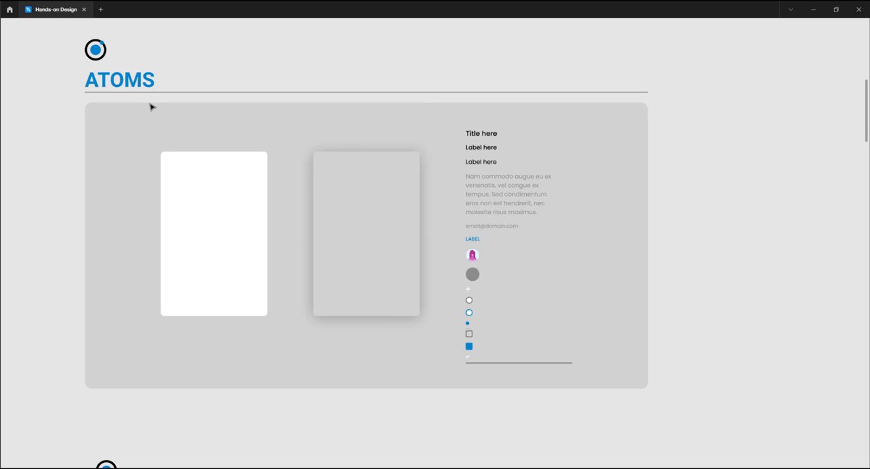
scroll(178, 203, "up", 5)
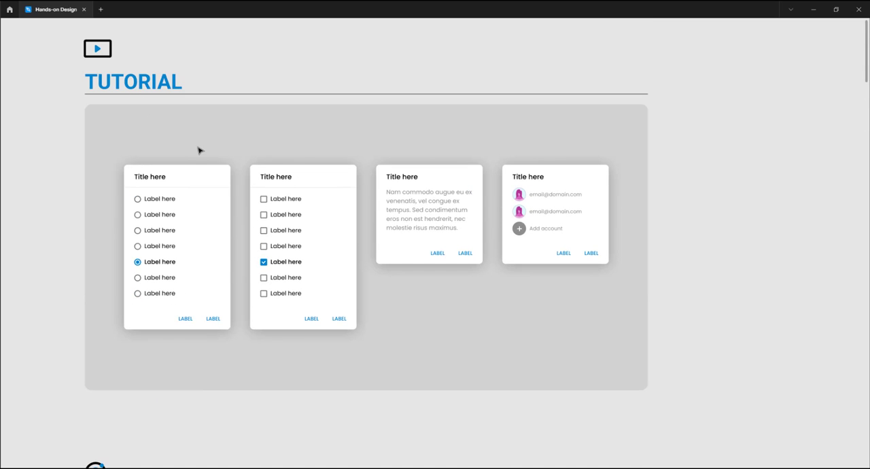
scroll(206, 168, "down", 5)
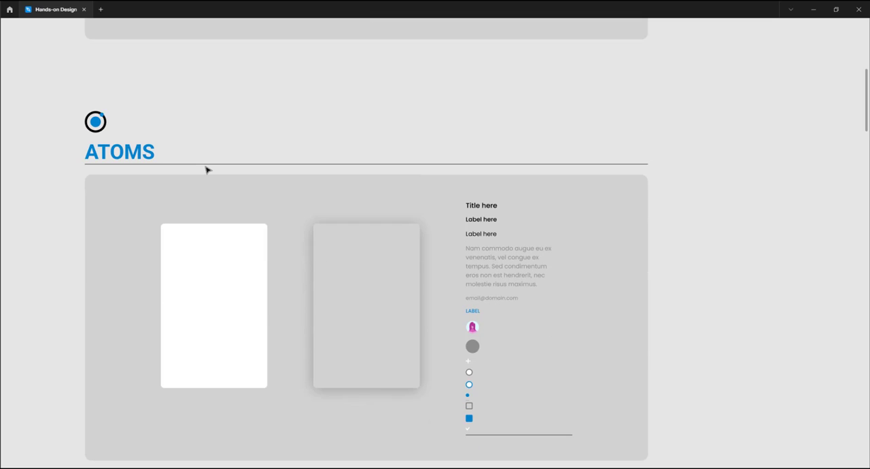
scroll(206, 168, "down", 1)
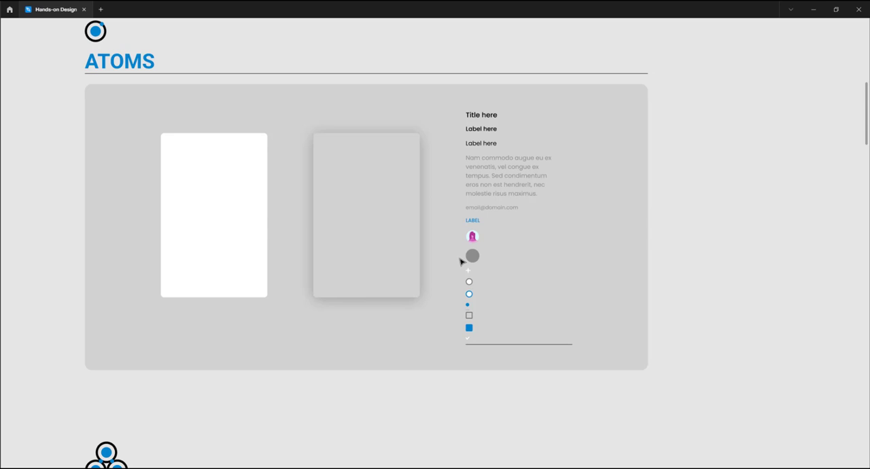
scroll(459, 258, "down", 5)
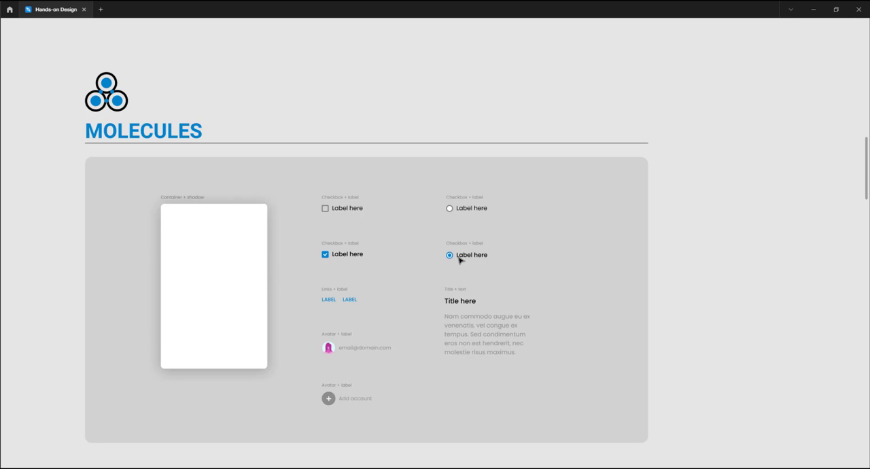
scroll(458, 265, "down", 5)
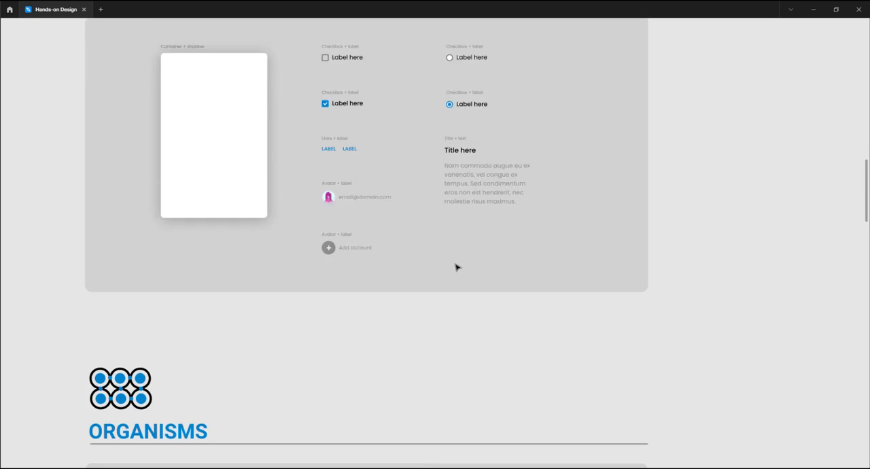
scroll(457, 266, "down", 3)
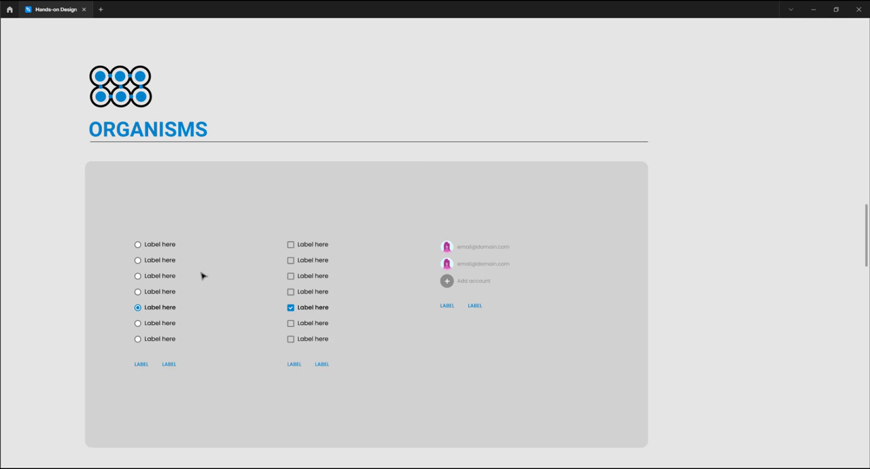
scroll(235, 252, "down", 8)
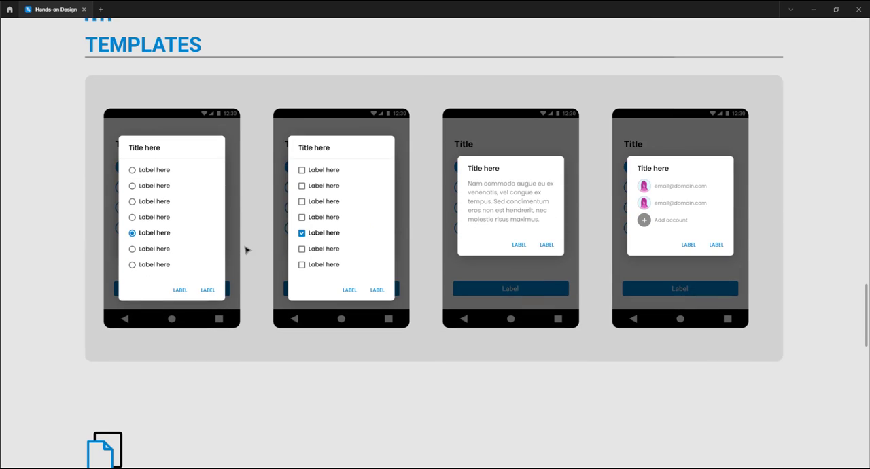
Examine the Templates, Pages and States sections, zooming in on the States radio and checkbox examples
scroll(246, 250, "up", 1)
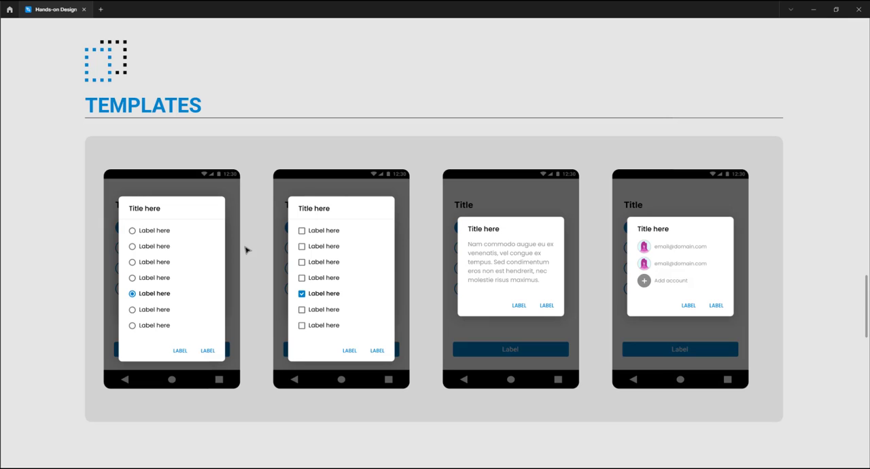
scroll(246, 250, "down", 8)
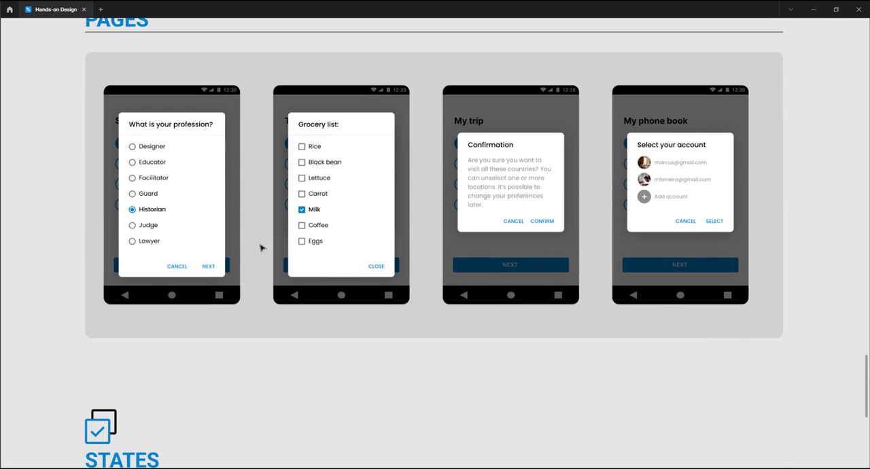
scroll(262, 248, "up", 1)
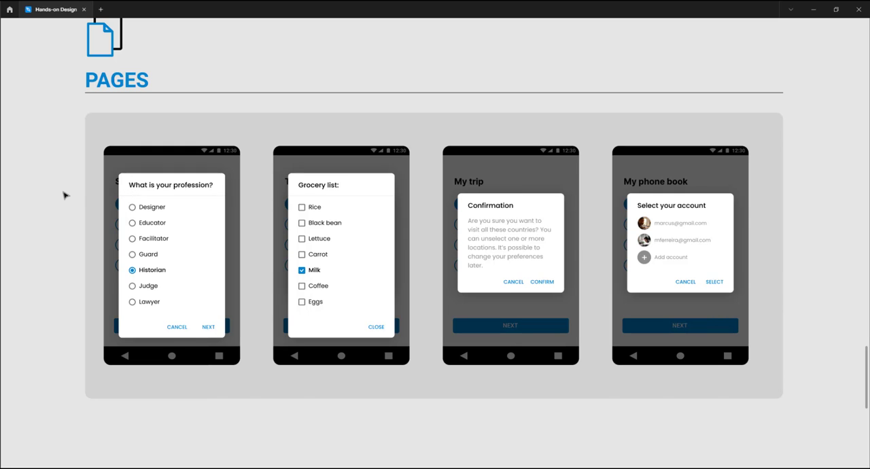
scroll(59, 197, "up", 1)
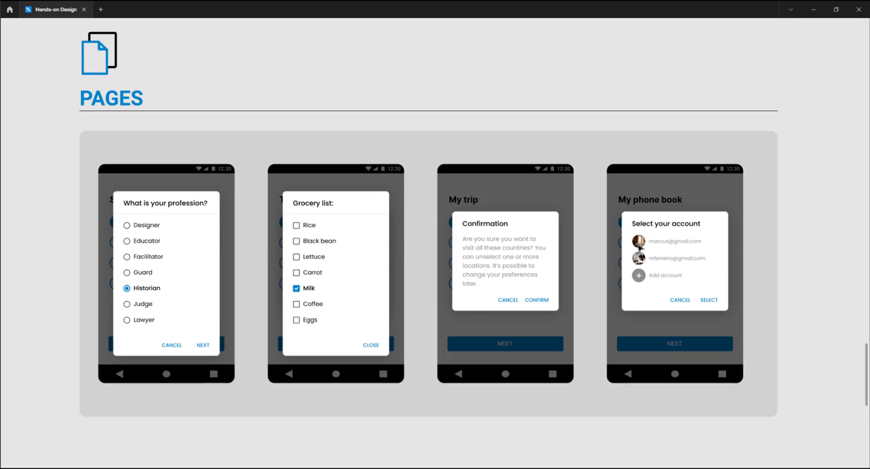
scroll(637, 246, "up", 5)
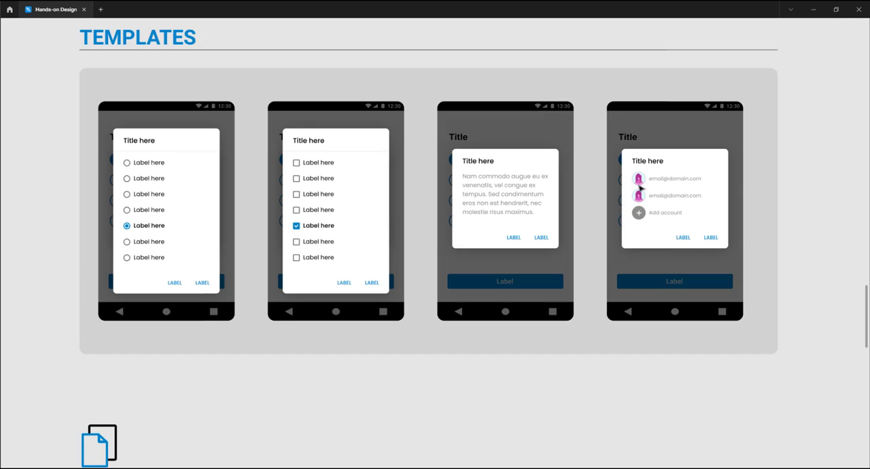
scroll(637, 195, "down", 5)
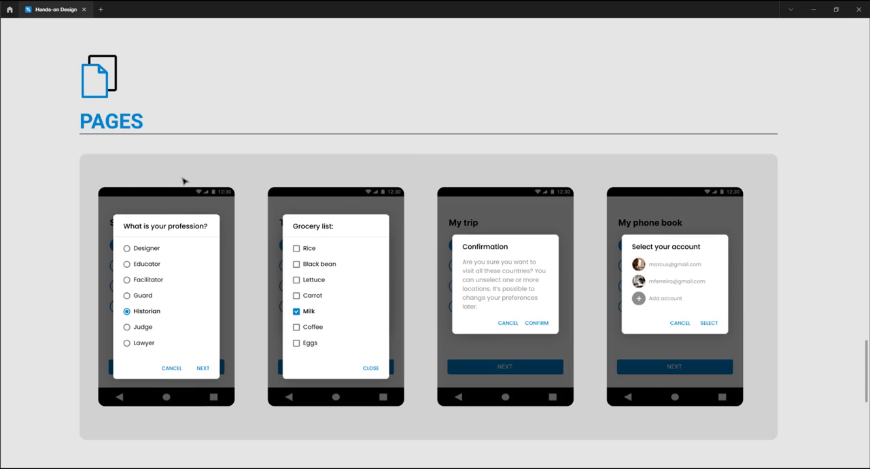
scroll(185, 178, "down", 7)
scroll(185, 175, "up", 1)
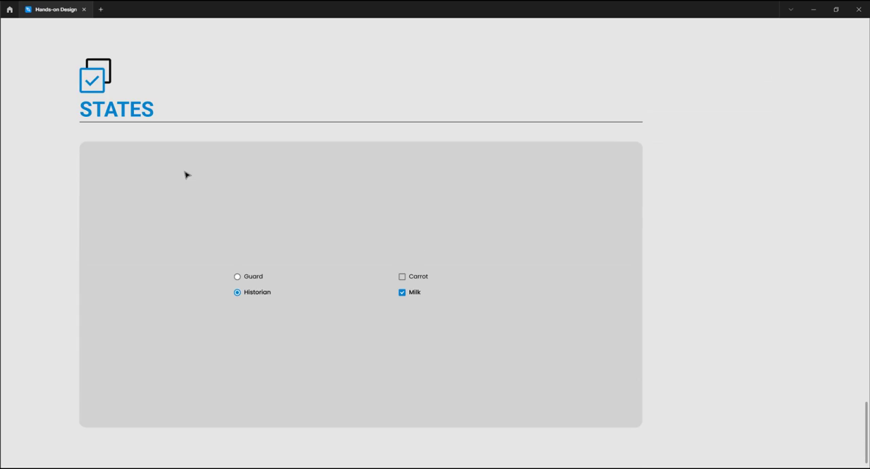
scroll(185, 176, "up", 5)
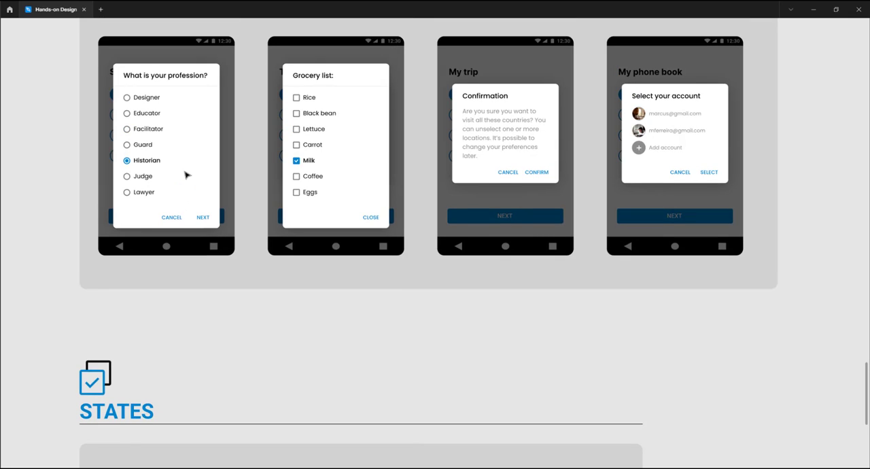
scroll(186, 175, "up", 1)
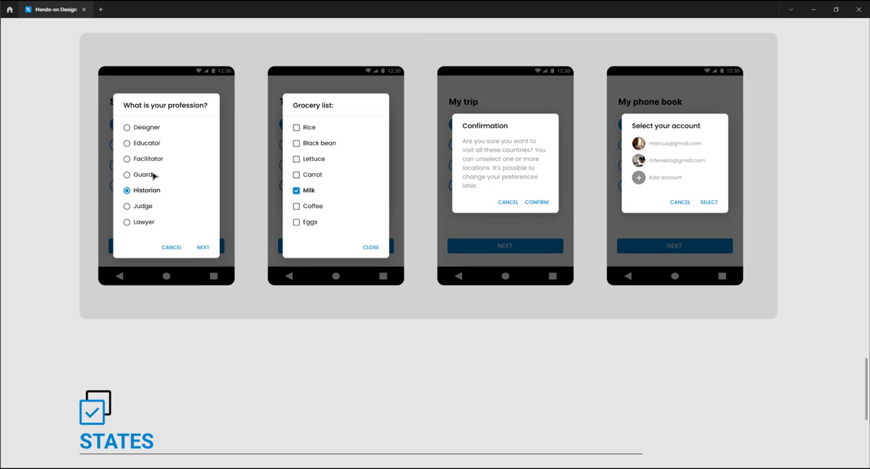
scroll(309, 204, "down", 5)
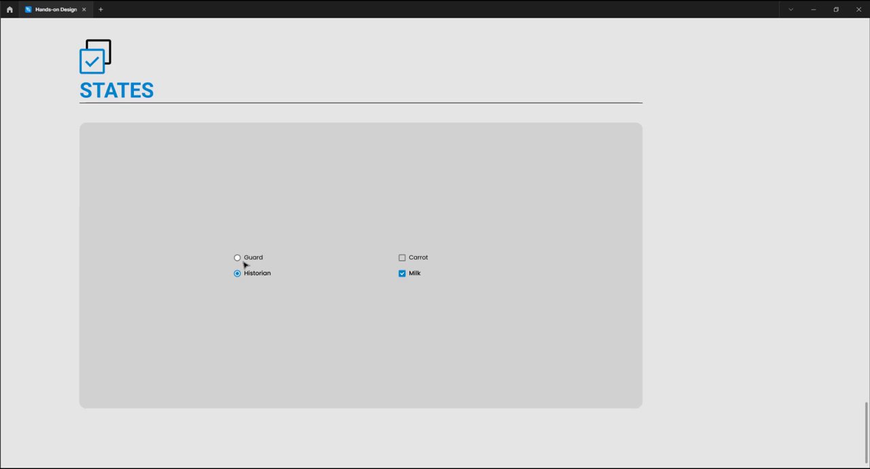
scroll(240, 262, "up", 3)
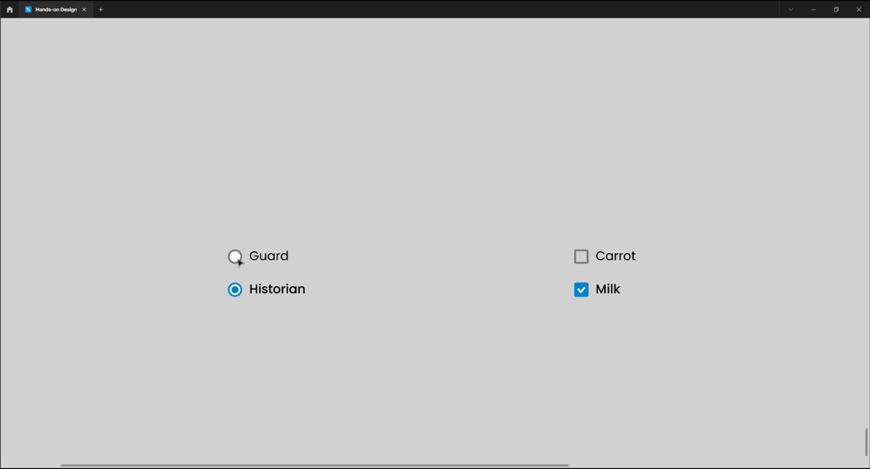
Add a fill to the unselected Carrot checkbox box and set its colour to white FFFFFF
left_click(236, 261)
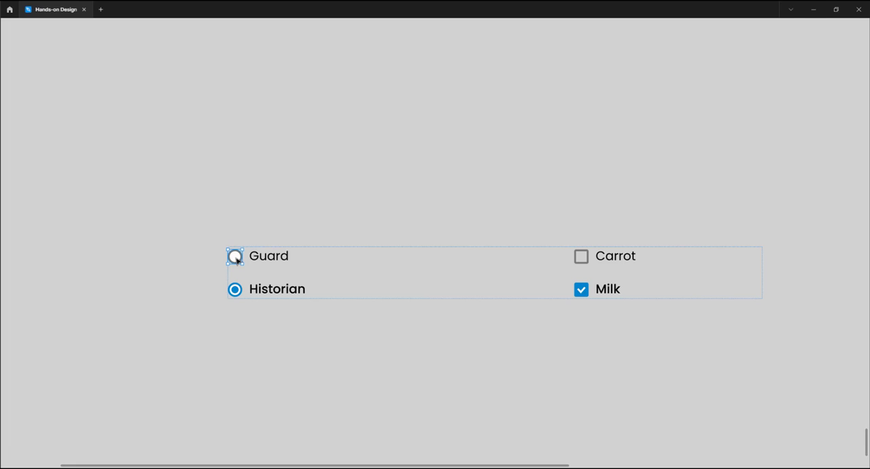
key("ctrl+backslash")
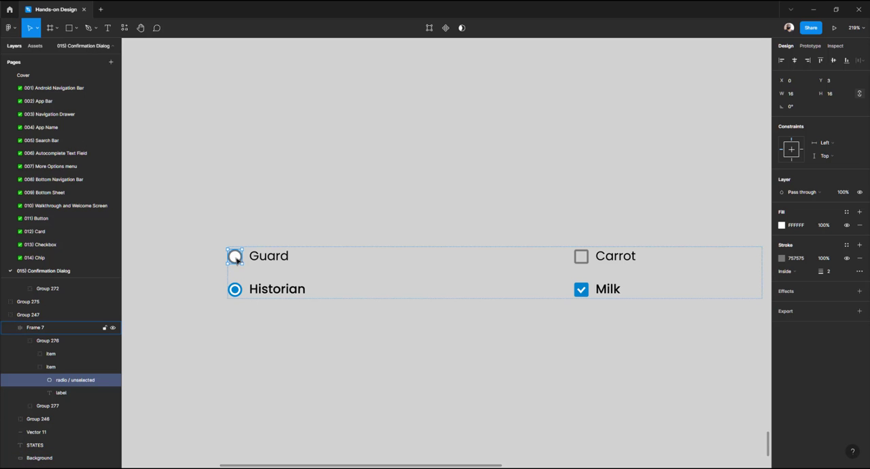
left_click(583, 263)
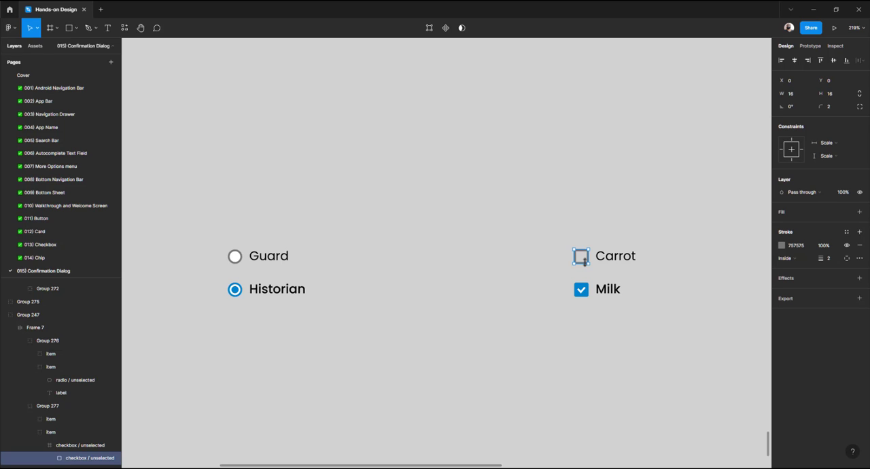
left_click(787, 213)
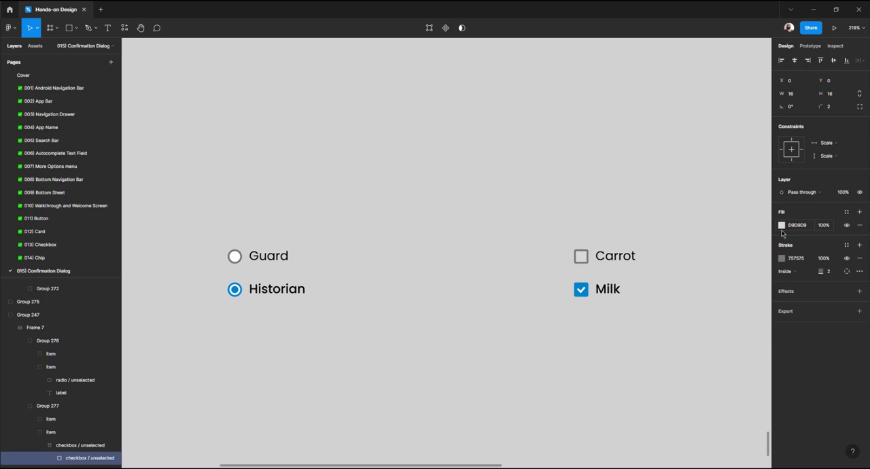
left_click(781, 226)
left_click_drag(751, 255, 627, 210)
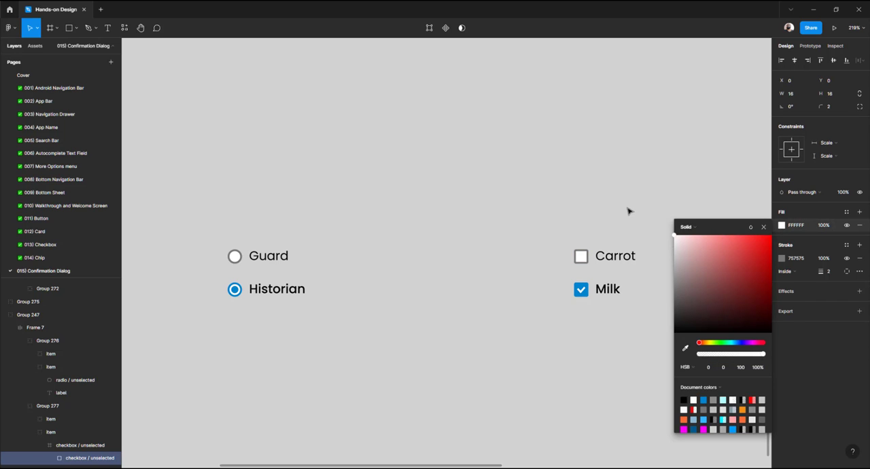
Hide the Carrot checkbox's fill after comparing it with the Guard radio, then undo the last three changes
left_click(235, 256)
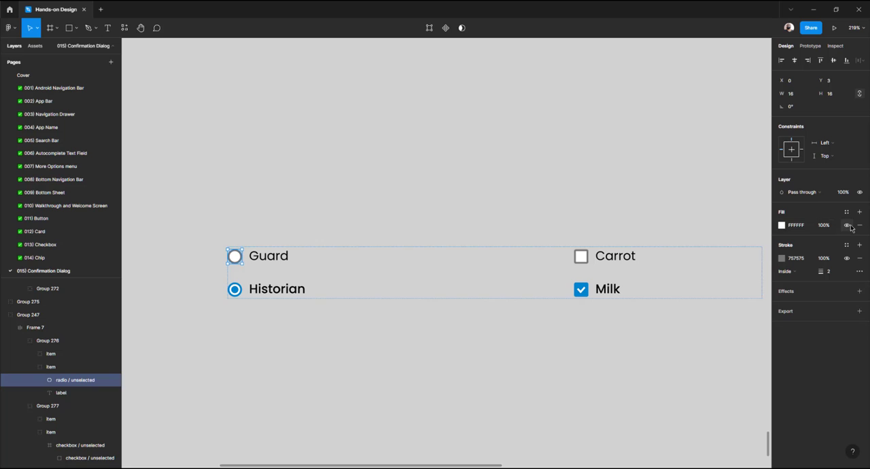
left_click(582, 260)
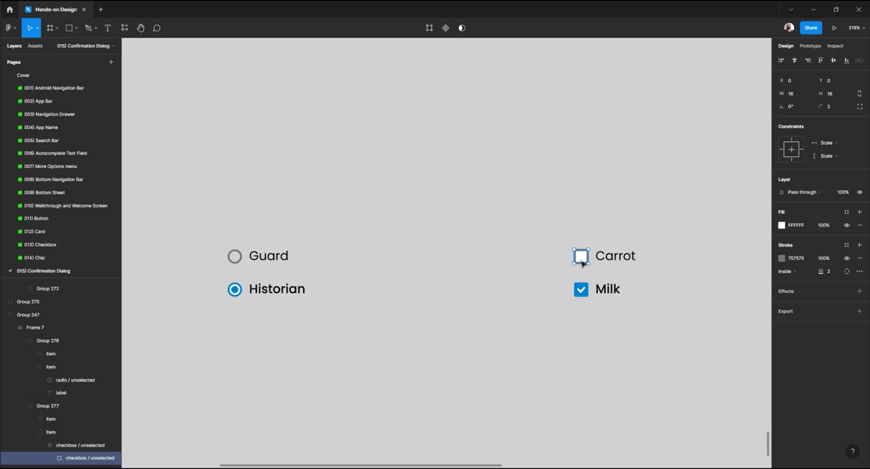
left_click(847, 225)
key("ctrl+z")
key("ctrl+z")
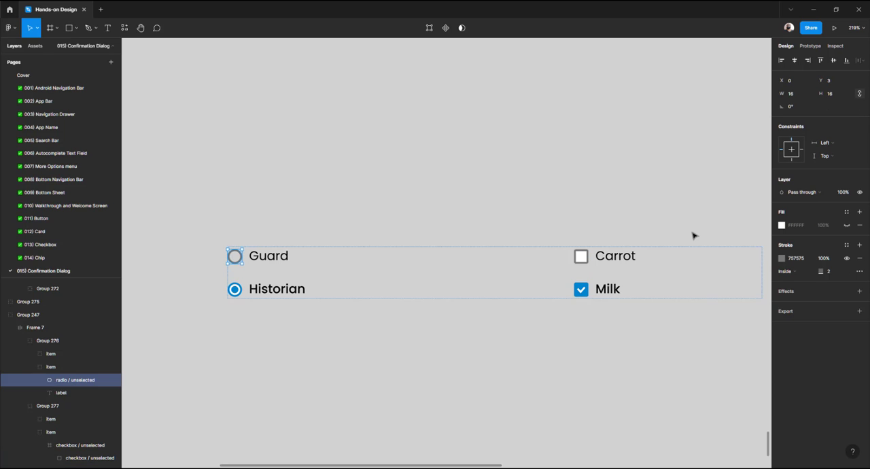
key("ctrl+z")
Select the States section's background frame and view the whole page overview
left_click(453, 165)
scroll(430, 182, "down", 5)
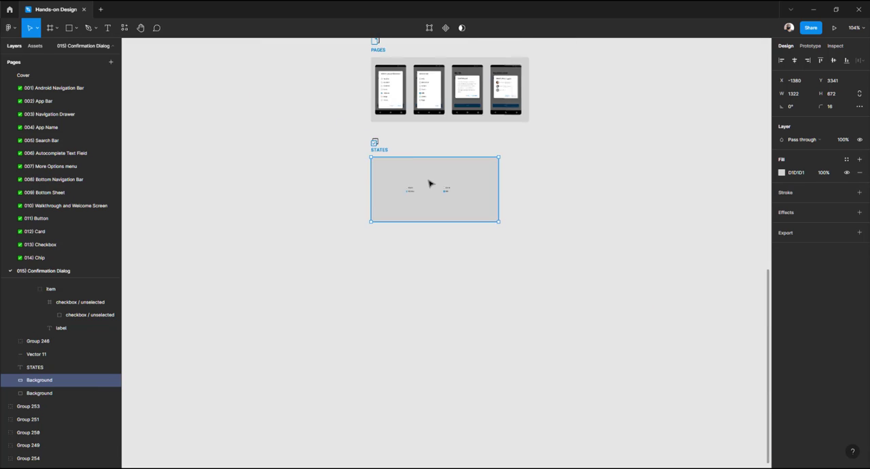
scroll(429, 182, "up", 7)
scroll(430, 182, "up", 6)
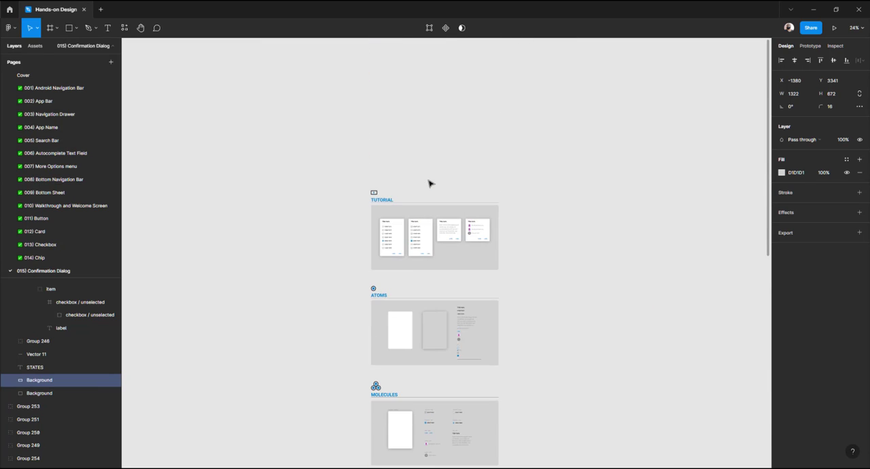
Zoom into the Tutorial section and inspect the radio-button dialog card's container properties
scroll(429, 184, "down", 2)
scroll(408, 149, "down", 2)
scroll(384, 119, "up", 3)
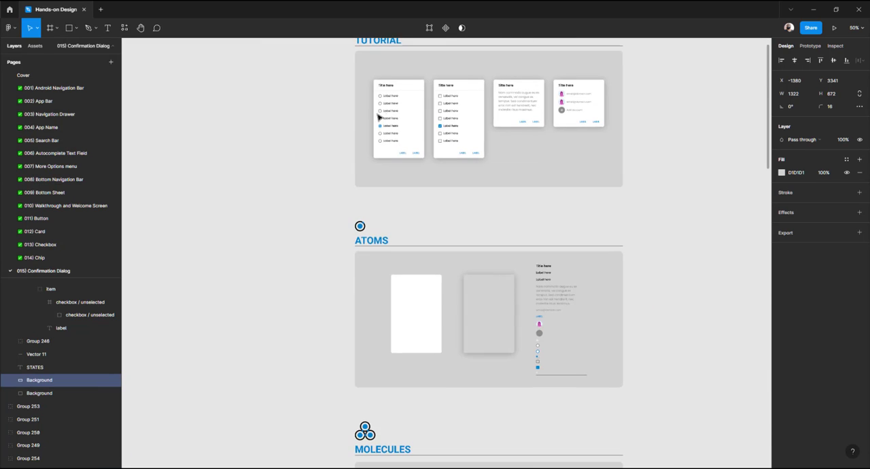
scroll(306, 157, "up", 1)
scroll(306, 157, "up", 2)
scroll(272, 196, "right", 1)
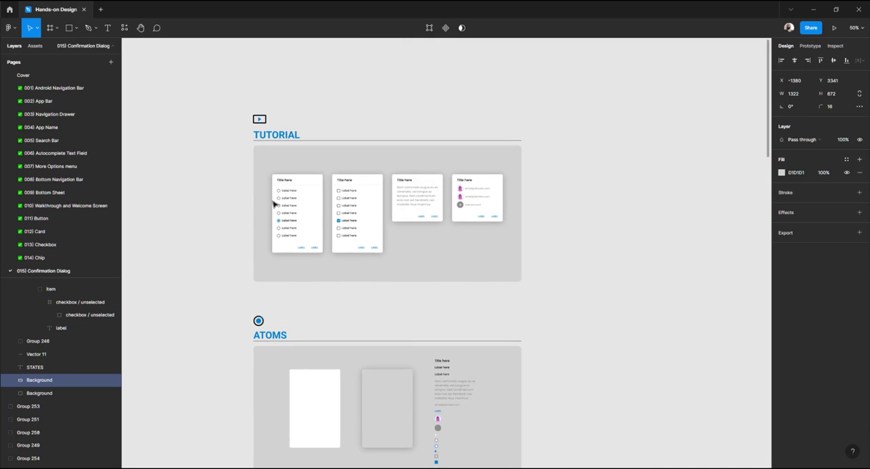
scroll(277, 194, "up", 6)
scroll(279, 189, "down", 3)
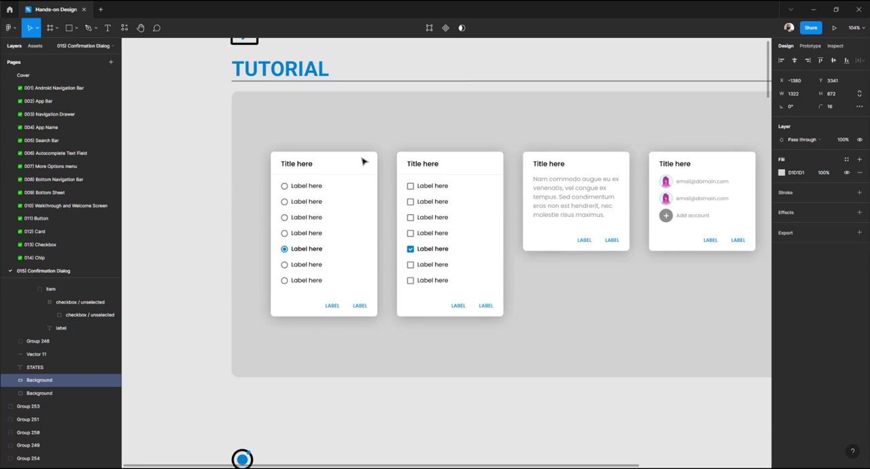
left_click(364, 160)
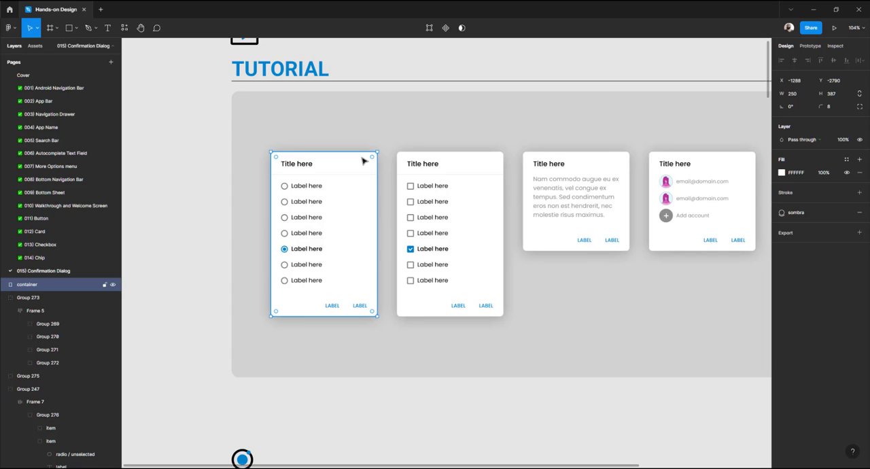
scroll(301, 186, "left", 6)
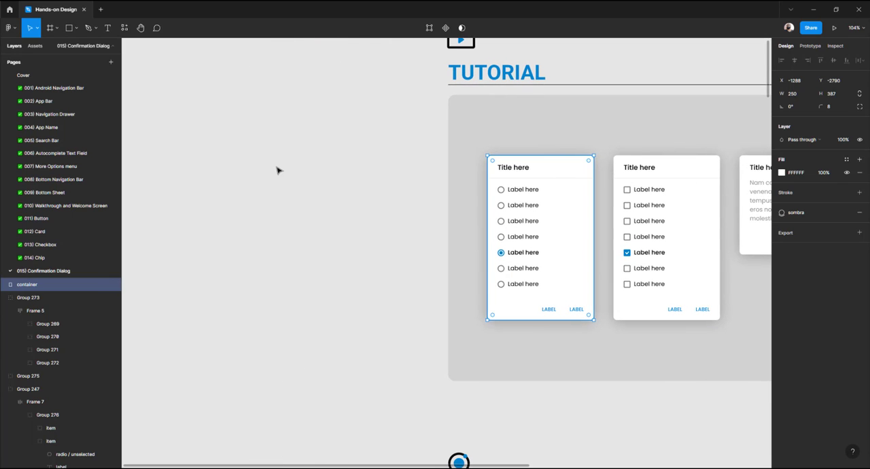
left_click(278, 178)
key("t")
left_click(279, 179)
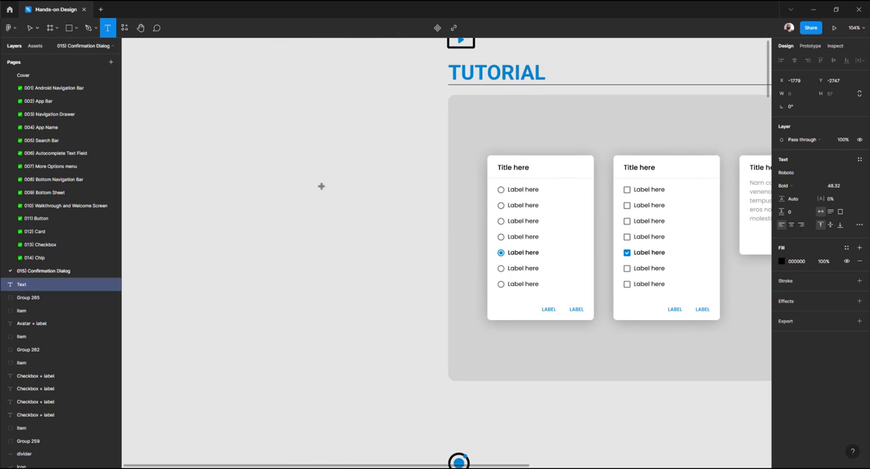
key("Escape")
Draw a rectangle about 175 by 315 on the empty canvas left of the tutorial cards
key("r")
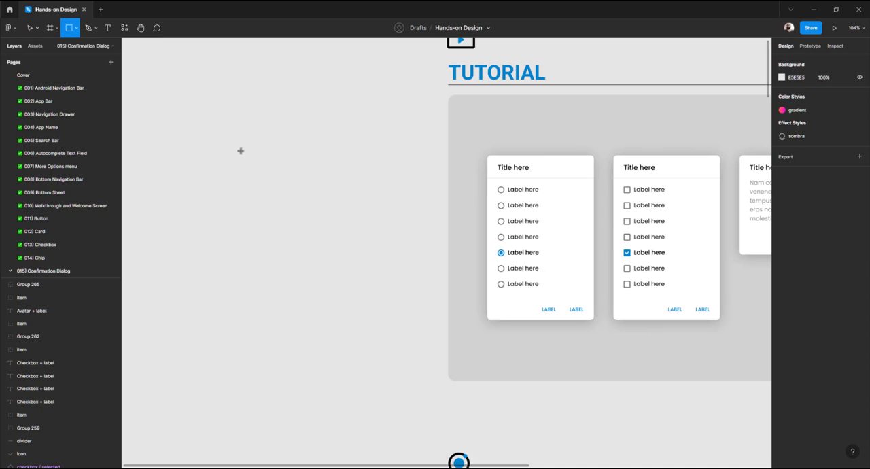
left_click_drag(282, 149, 299, 156)
left_click_drag(346, 268, 358, 284)
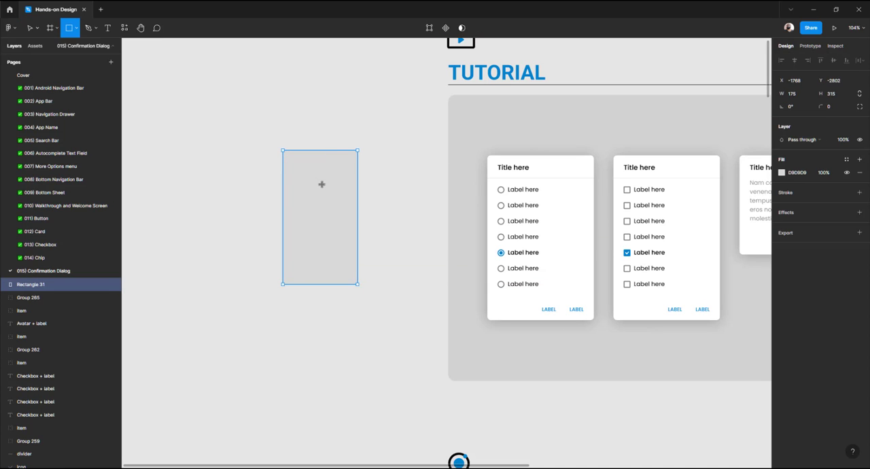
Set the rectangle's size to 250 by 387 and its corner radius to 8
left_click(793, 94)
type("250")
key("Return")
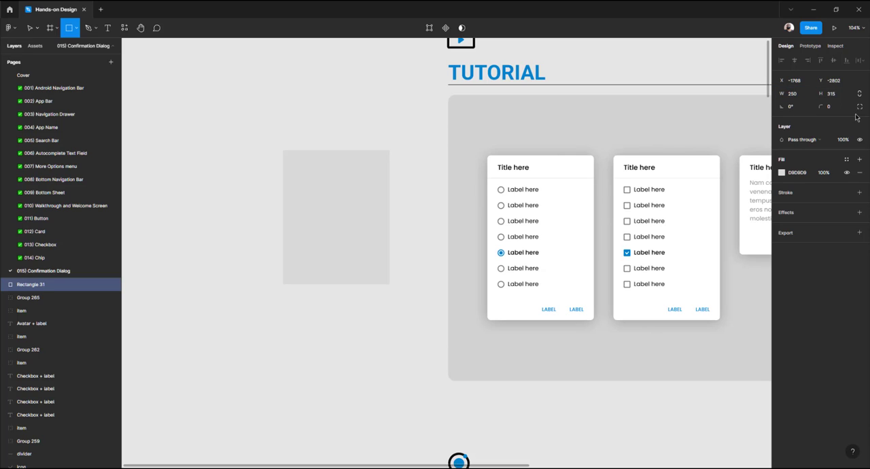
left_click(846, 100)
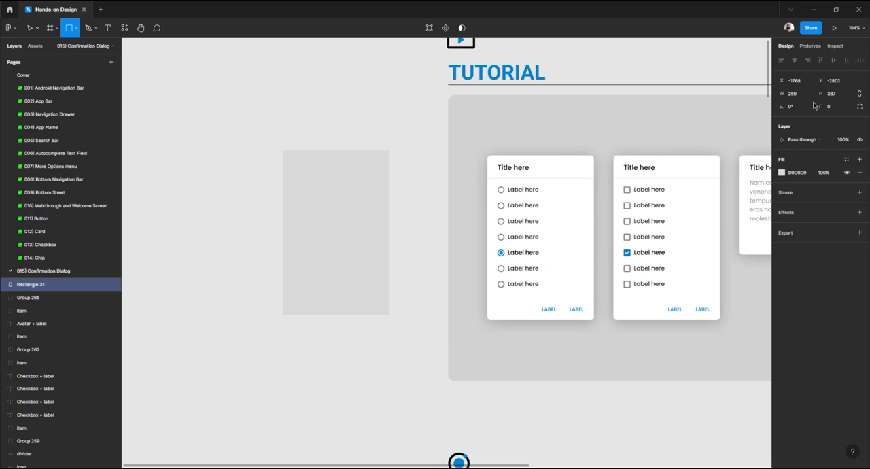
key("Return")
left_click(841, 112)
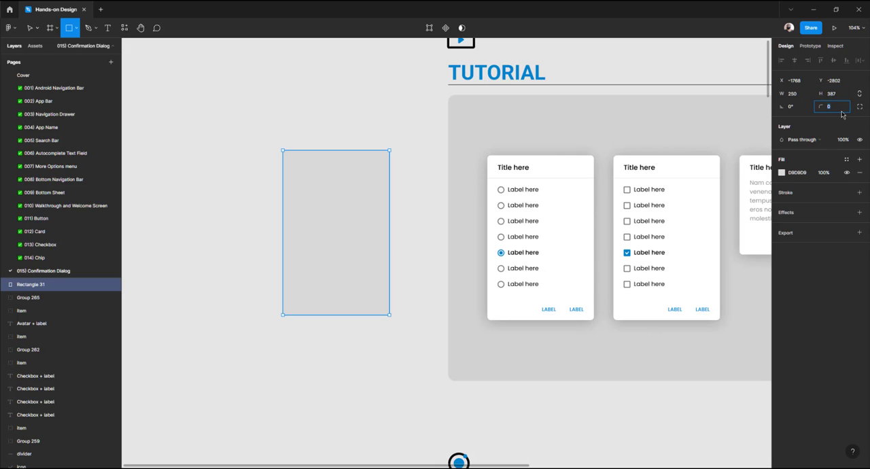
type("8")
key("Return")
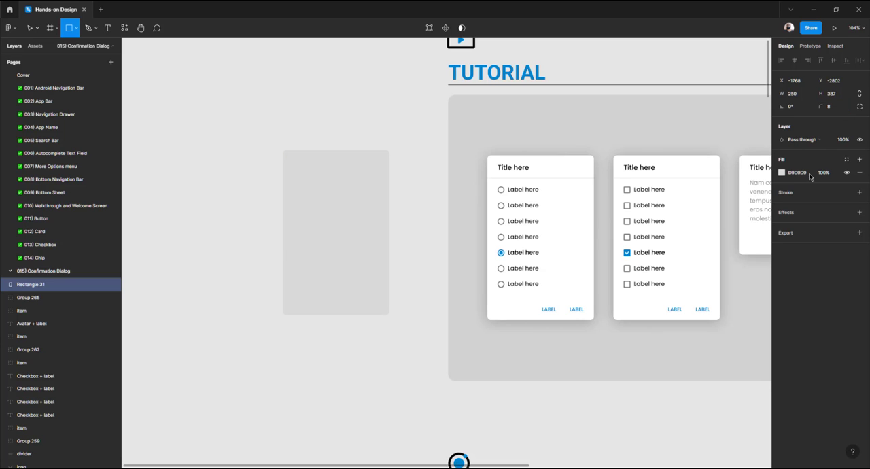
Change the rectangle's fill colour to white FFFFFF
left_click(782, 174)
left_click_drag(731, 222, 600, 137)
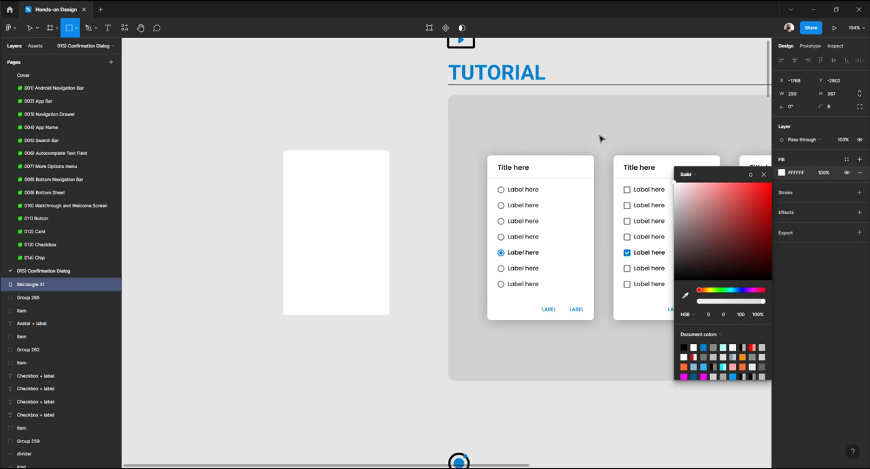
double_click(35, 291)
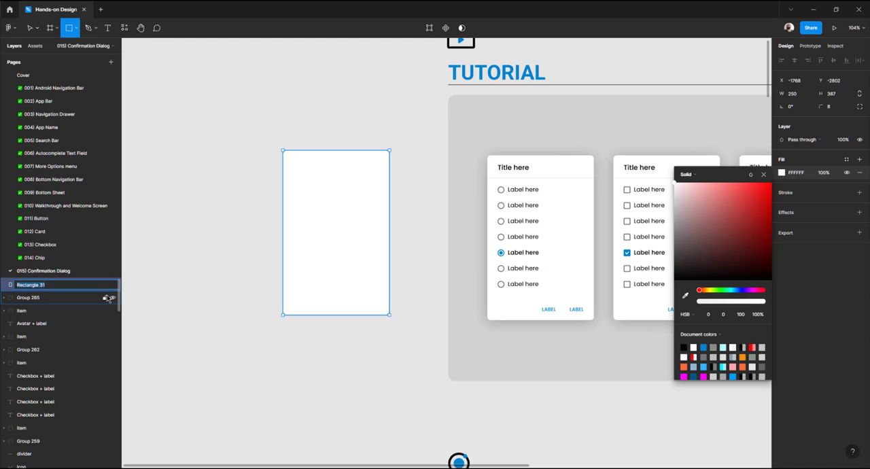
key("Return")
key("Escape")
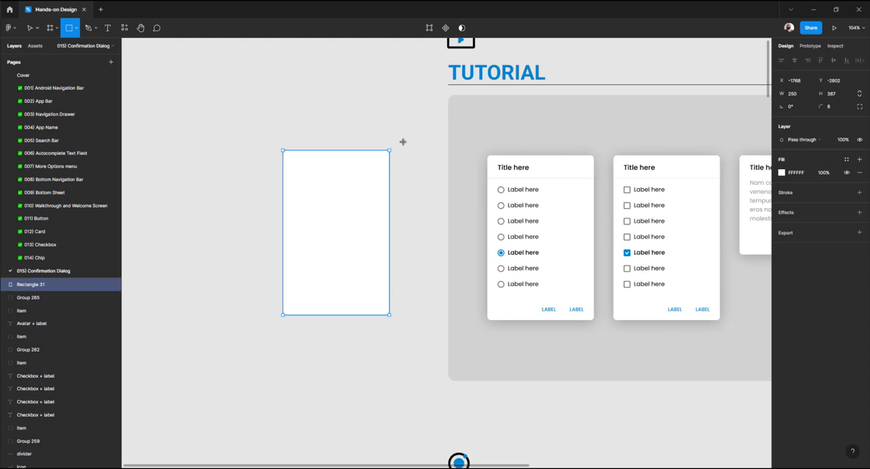
Compare with the existing dialog container and rename the new rectangle to container
key("v")
left_click(407, 144)
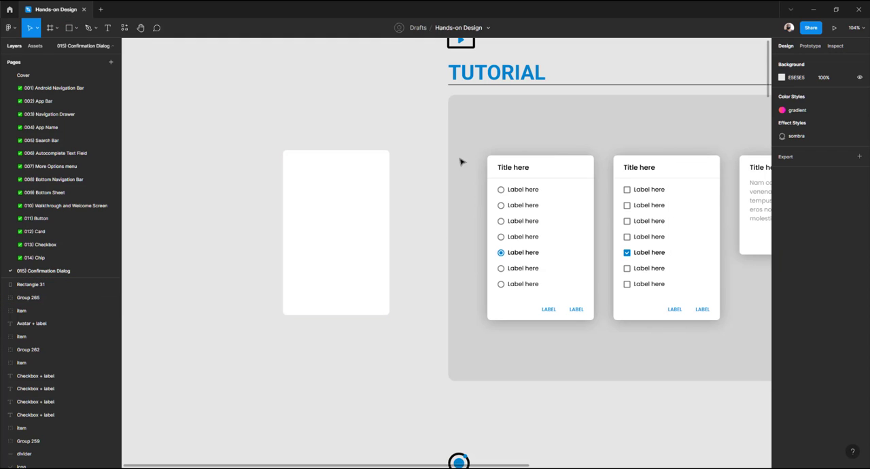
left_click(494, 163)
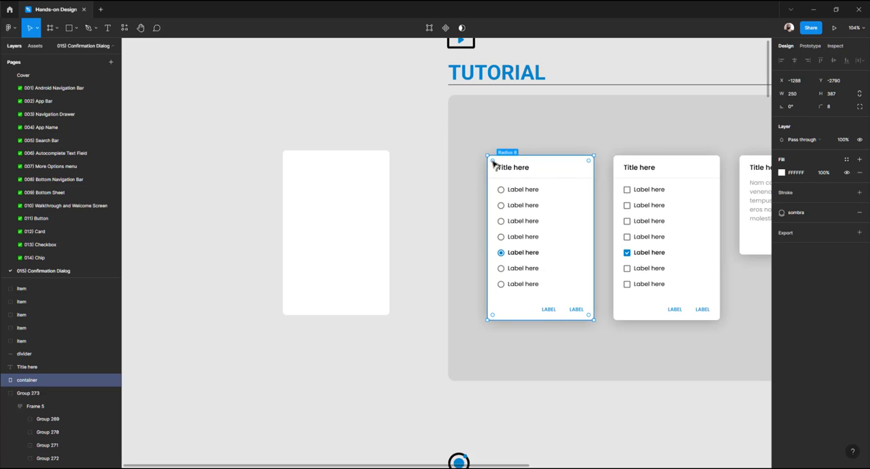
left_click(333, 188)
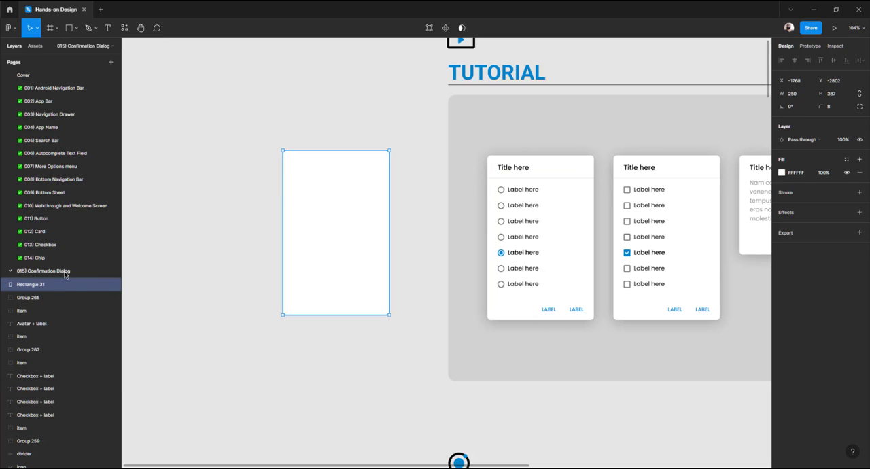
double_click(40, 286)
type("d")
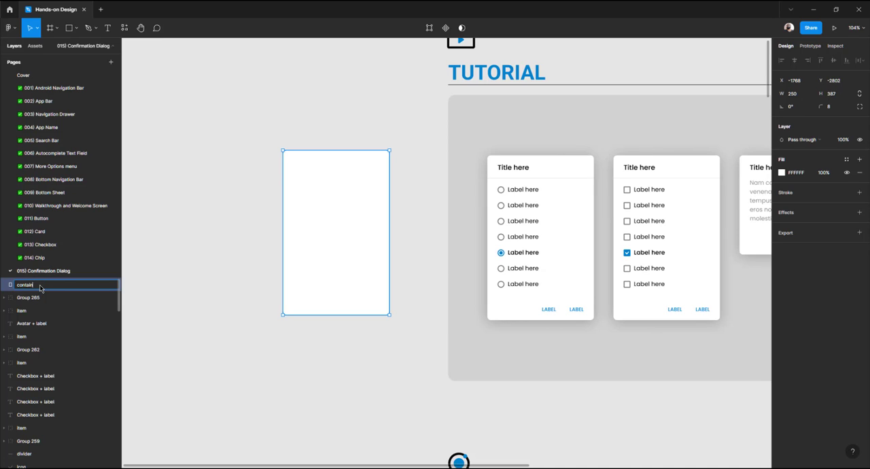
key("Return")
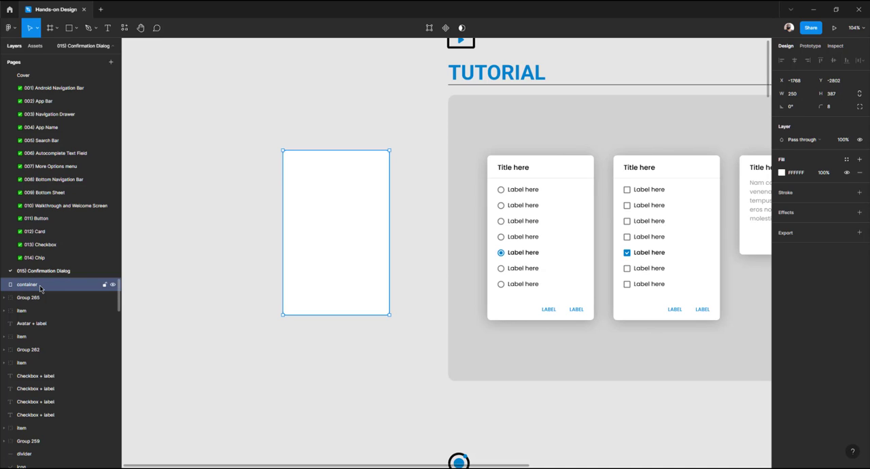
Inspect the existing container's sombra effect style, then reselect the new container rectangle
left_click(217, 227)
left_click(581, 197)
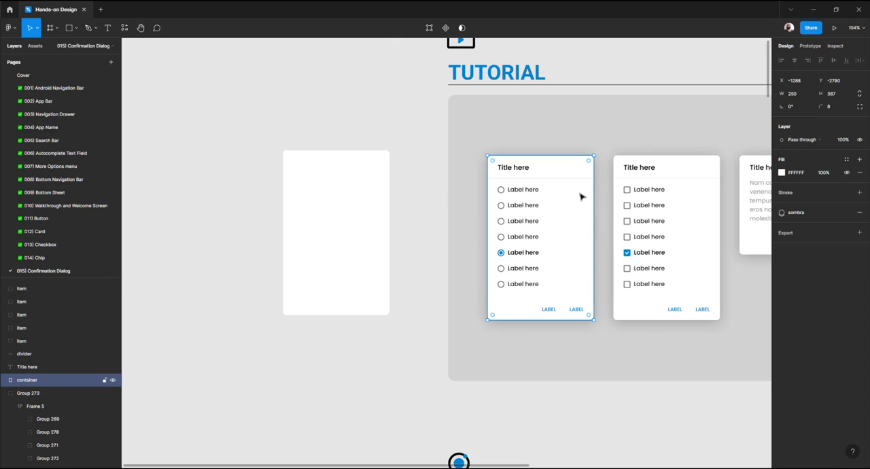
left_click(783, 214)
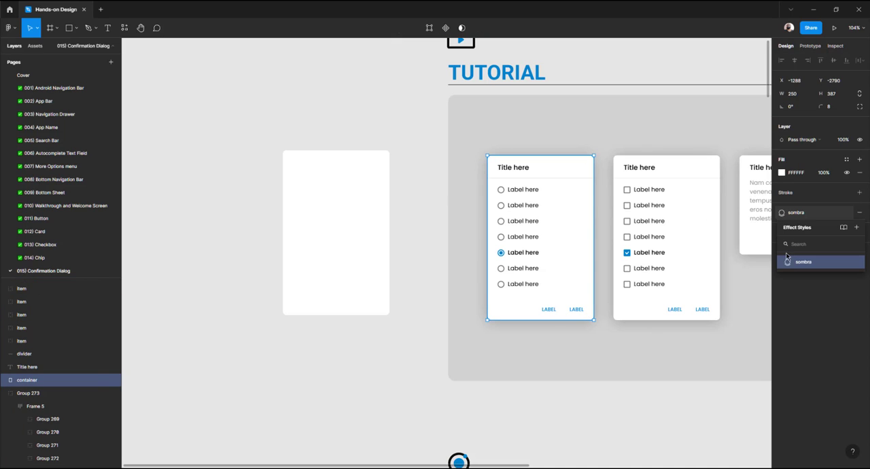
left_click(425, 111)
left_click(353, 196)
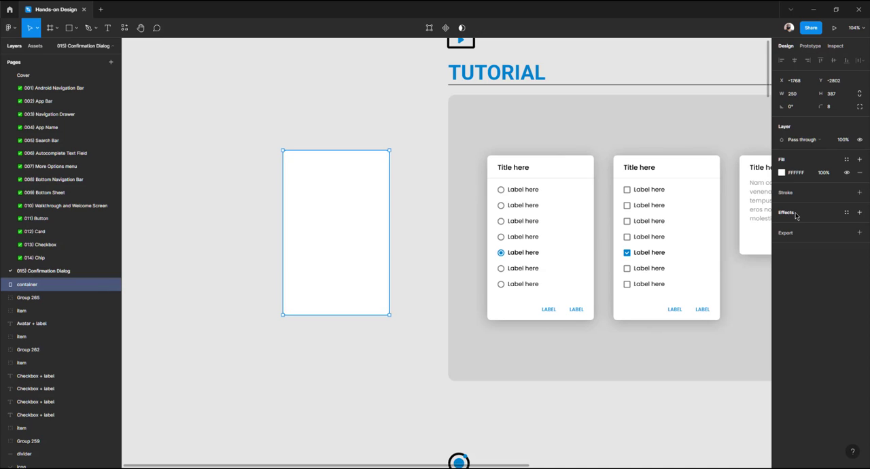
left_click(847, 213)
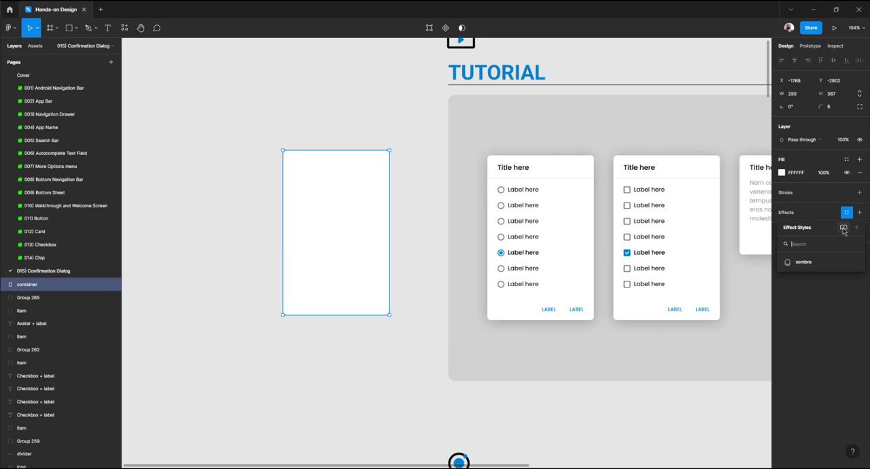
key("Escape")
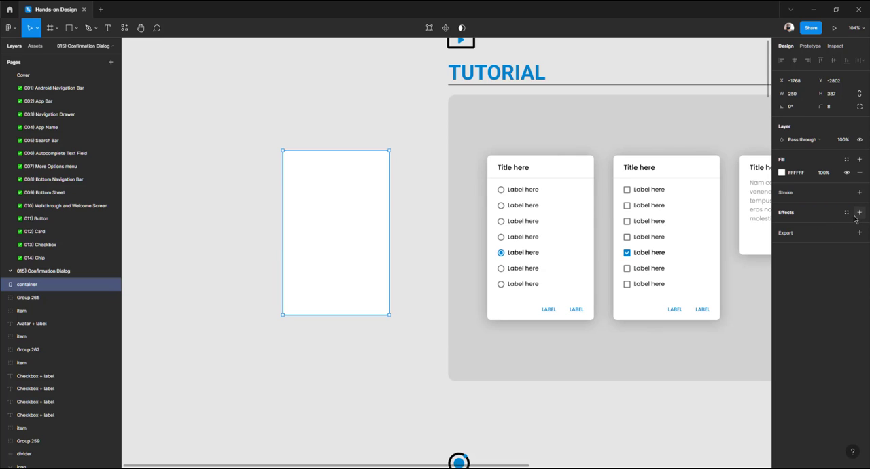
Add a drop shadow to the new container with 24% opacity and blur 16
left_click(859, 213)
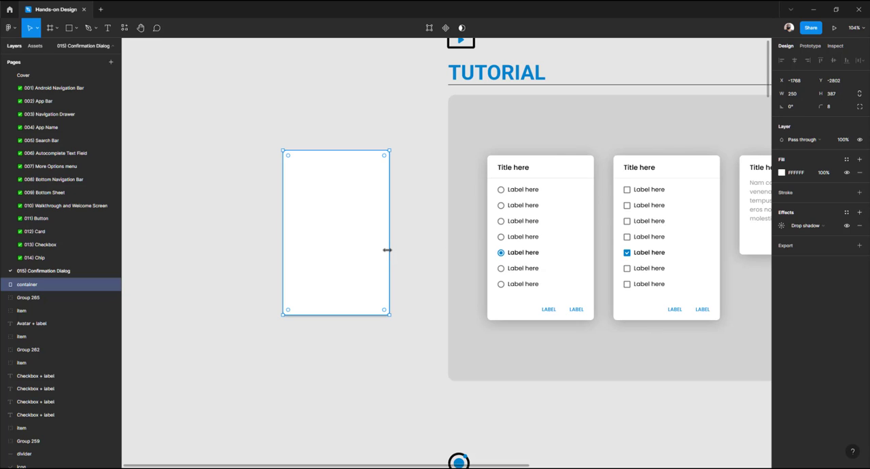
left_click(783, 227)
left_click(724, 272)
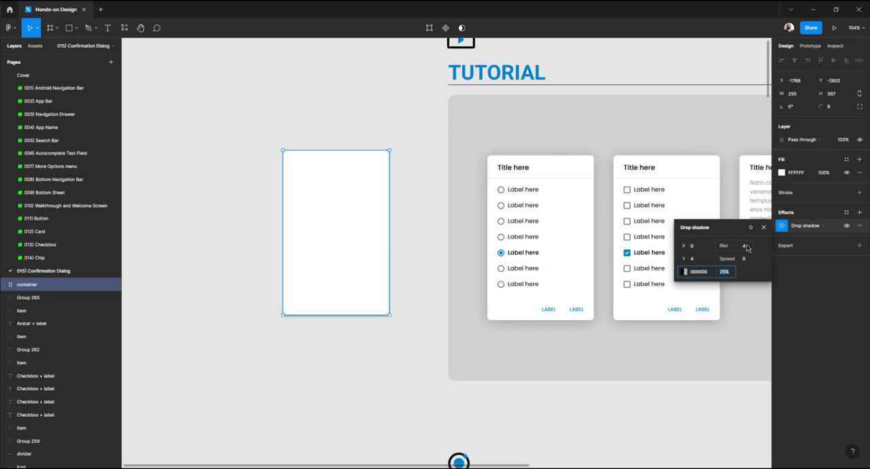
left_click(745, 247)
key("Return")
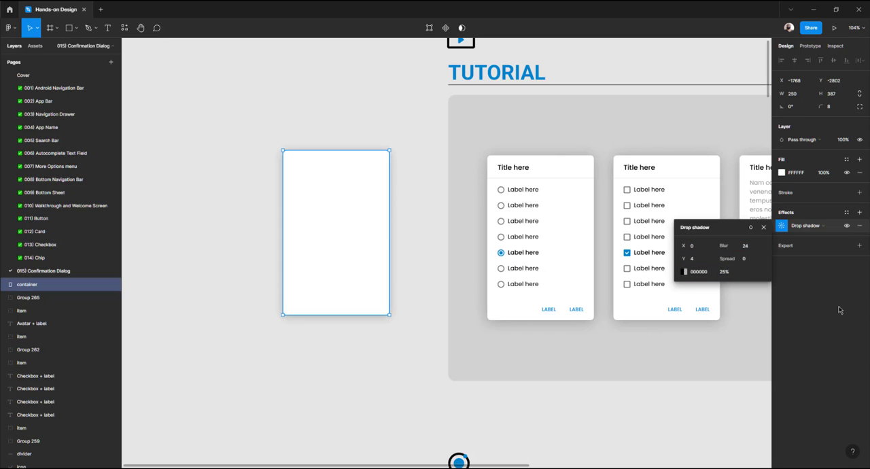
left_click(725, 273)
type("24")
left_click(745, 247)
type("16")
key("Return")
left_click(229, 339)
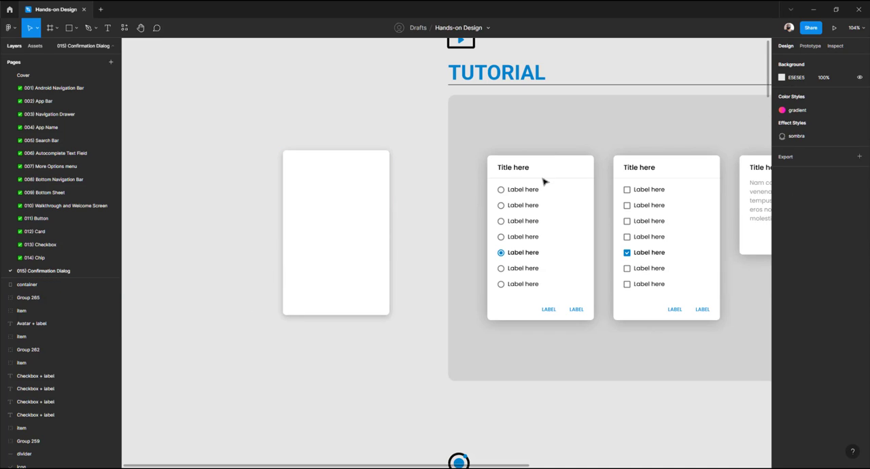
Check the dialog title's text style and add a 'Tittle here' text above the new container
left_click(518, 171)
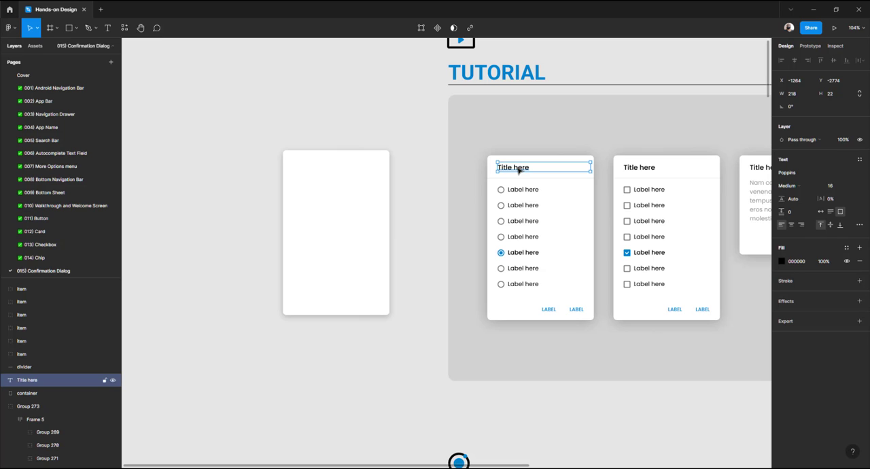
left_click(334, 136)
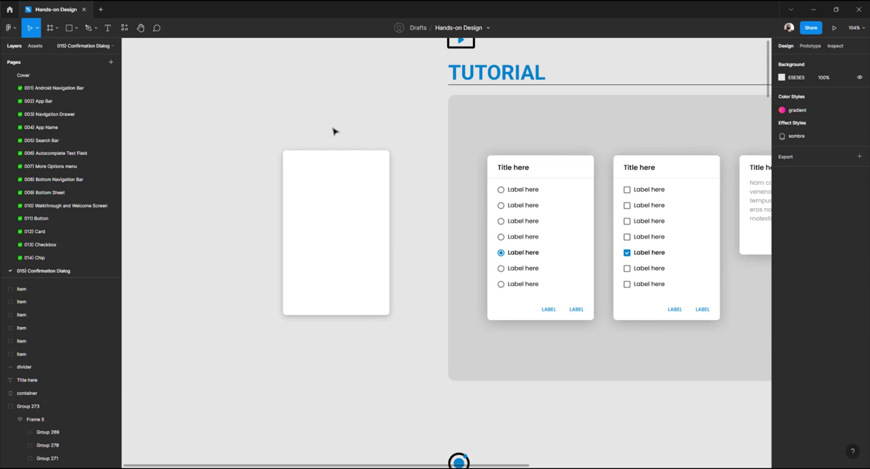
key("t")
left_click(333, 133)
type("Title here")
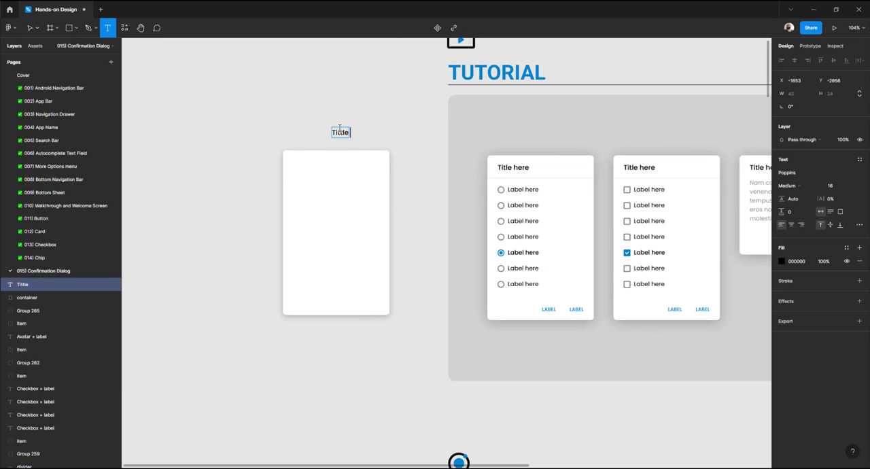
key("Escape")
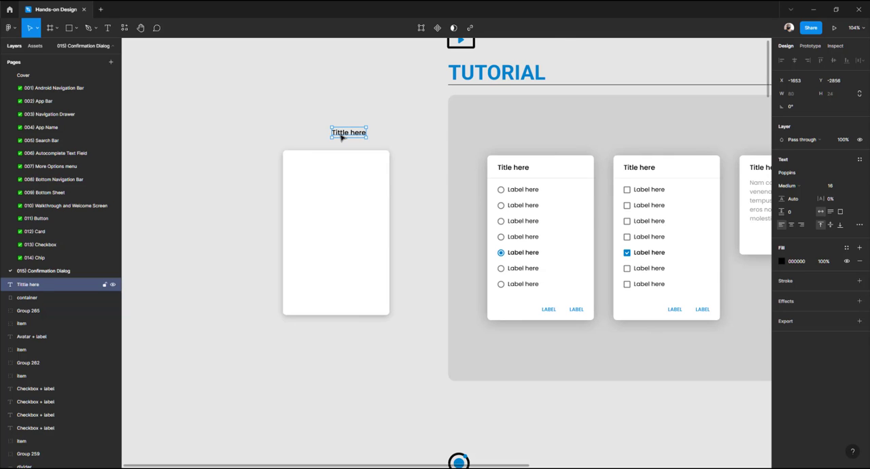
Change the new title text's font to Roboto
scroll(340, 130, "up", 5, "ctrl")
left_click_drag(362, 198, 396, 182)
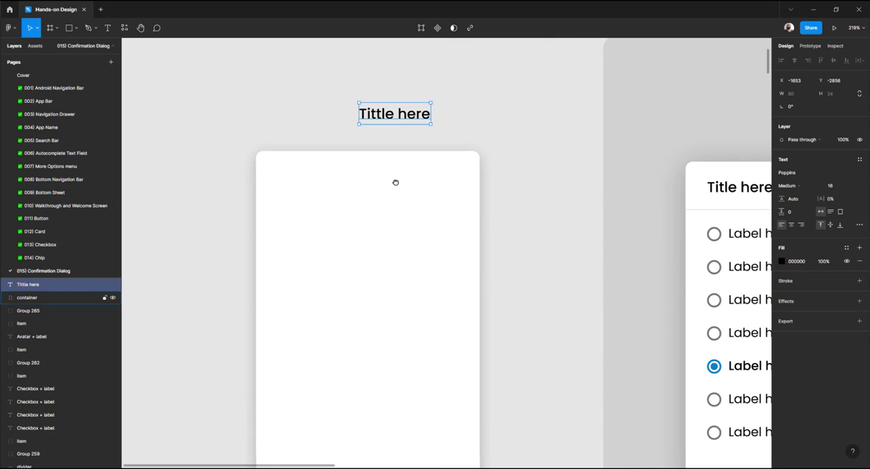
left_click(287, 117)
left_click(424, 117)
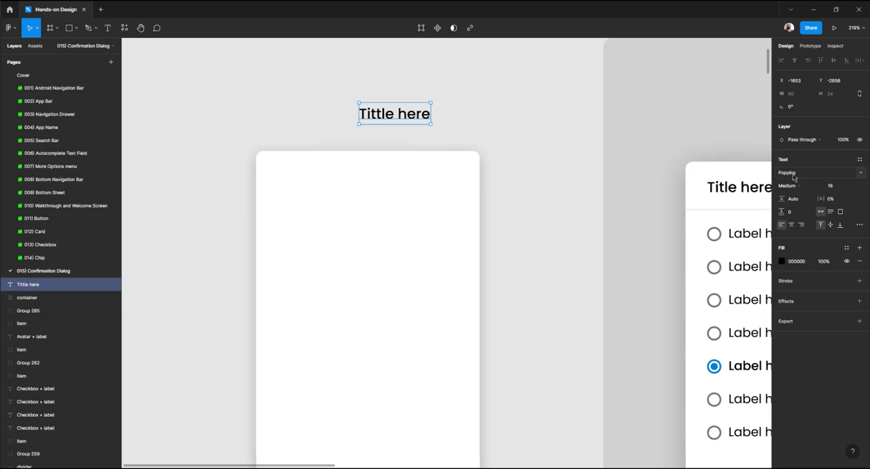
left_click(794, 175)
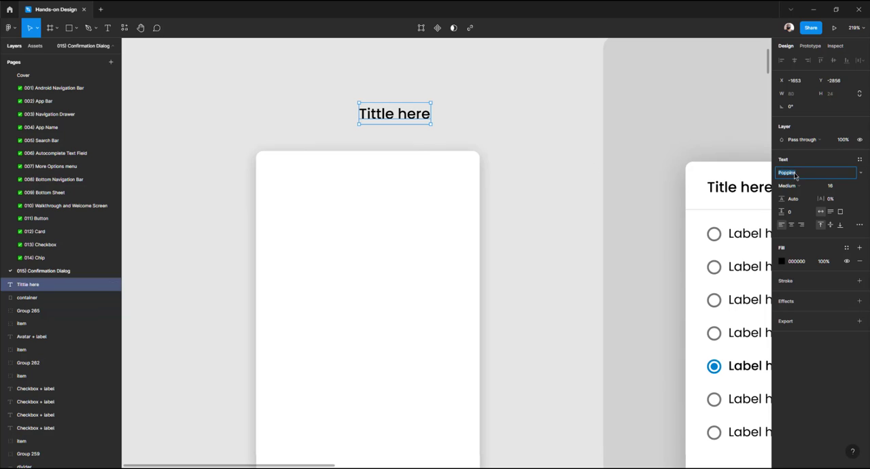
left_click(861, 173)
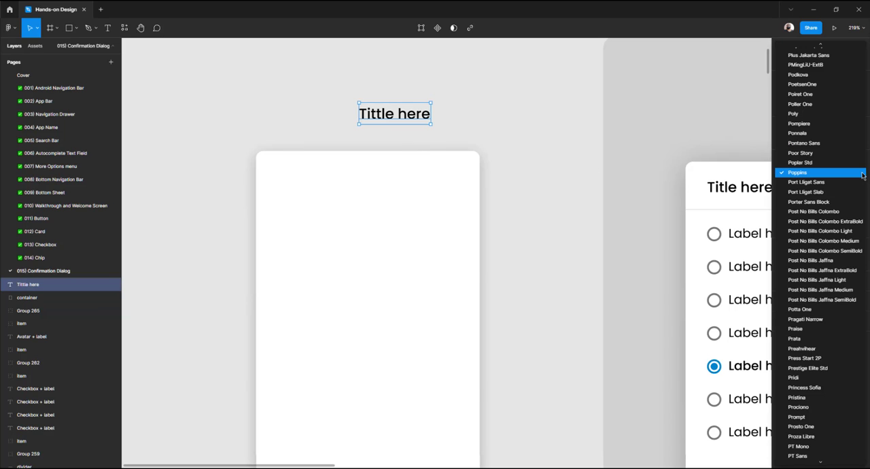
left_click(862, 174)
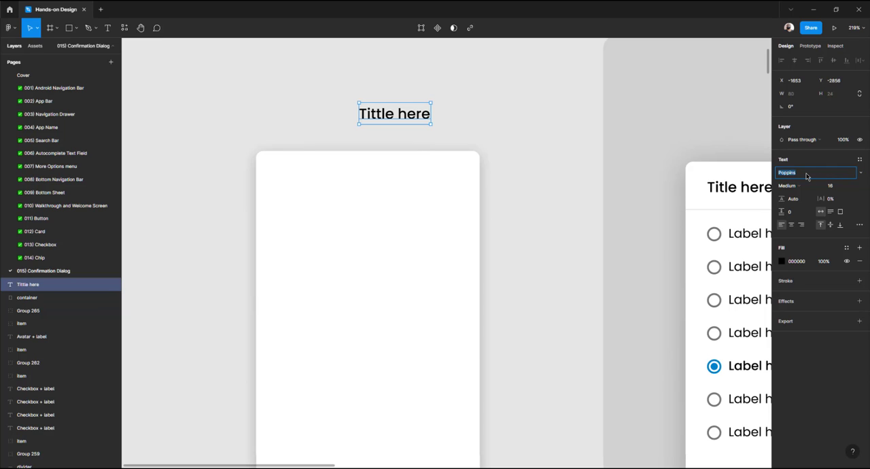
type("Roboto")
key("Return")
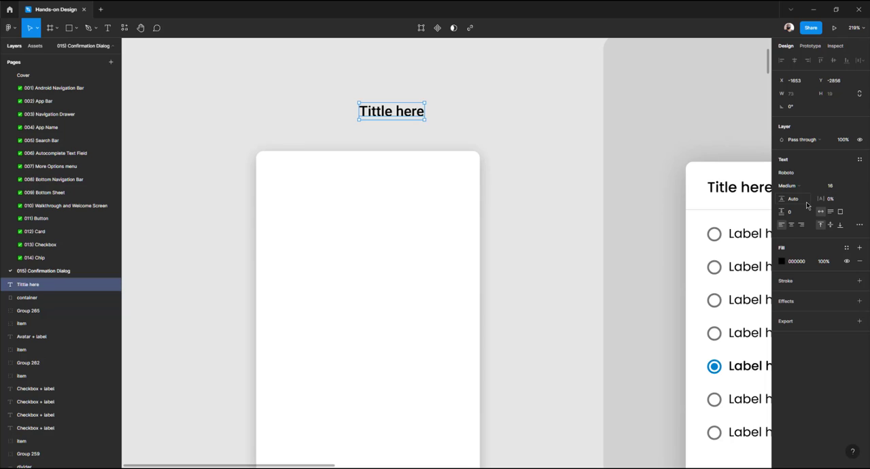
Compare with the existing dialog title and place the new title inside the container, 24 from the left and 16 from the top
left_click(732, 189)
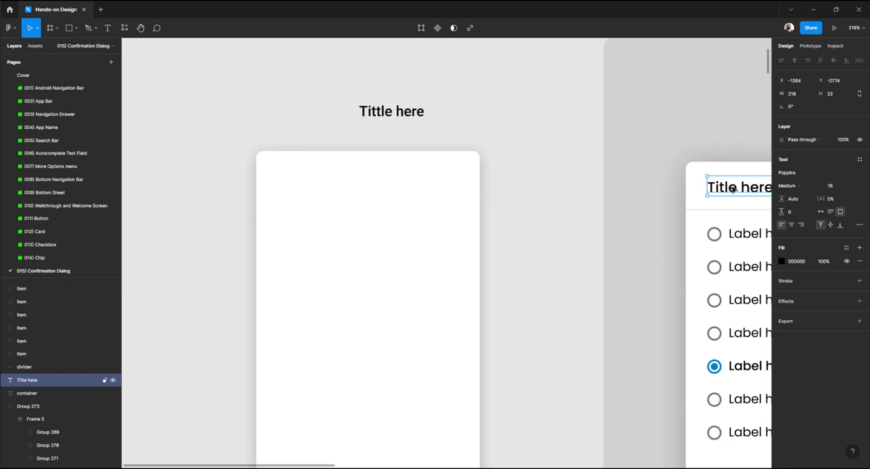
left_click(476, 129)
left_click(398, 113)
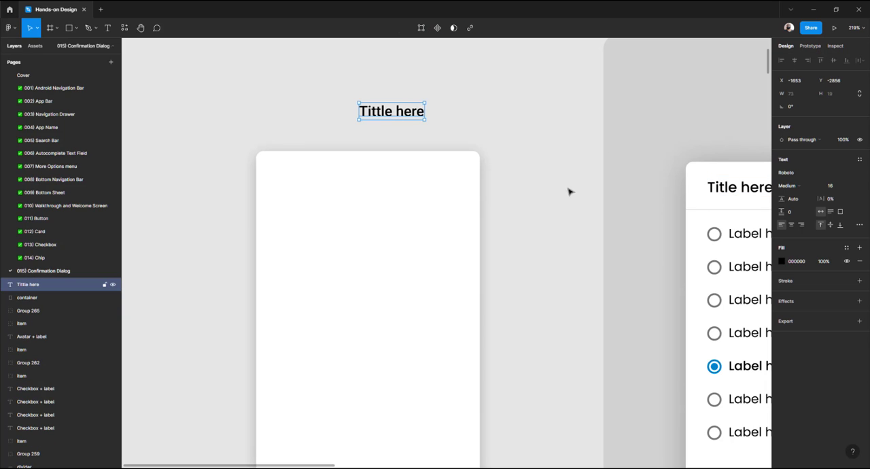
left_click(717, 190)
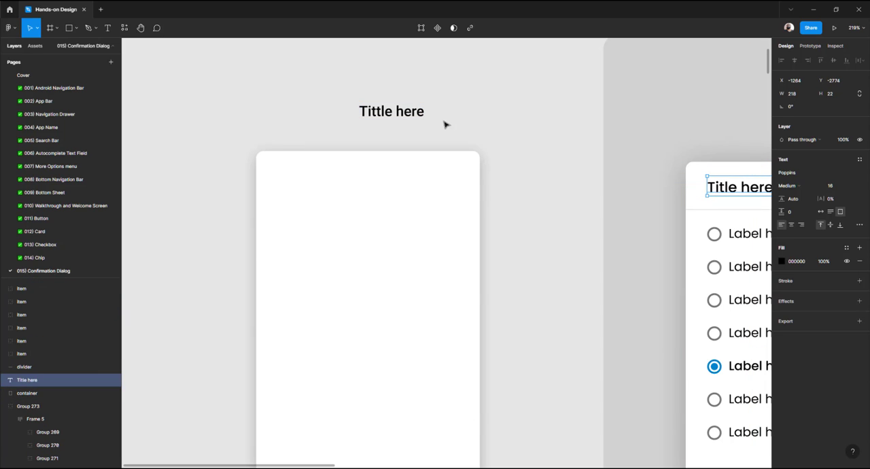
left_click(445, 124)
left_click_drag(392, 112, 316, 178)
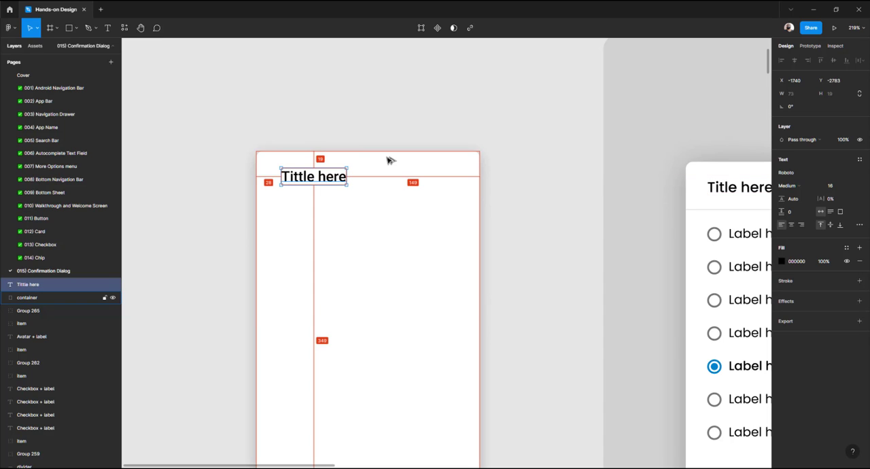
key("Up")
key("Up")
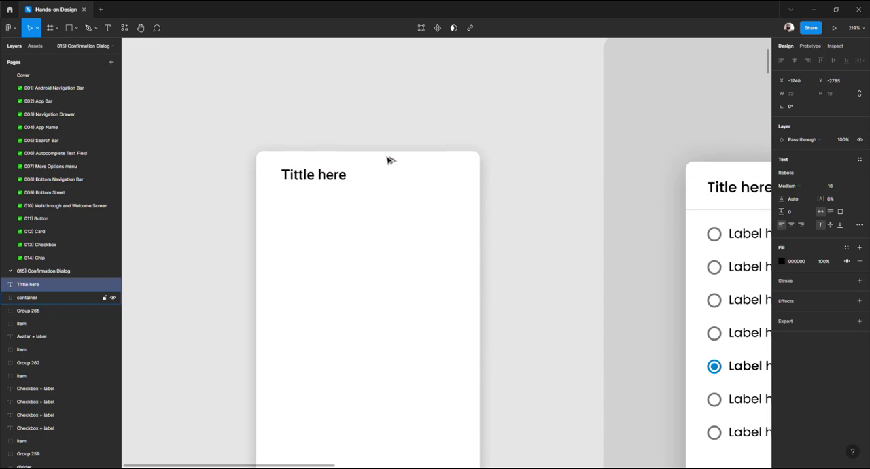
key("Up")
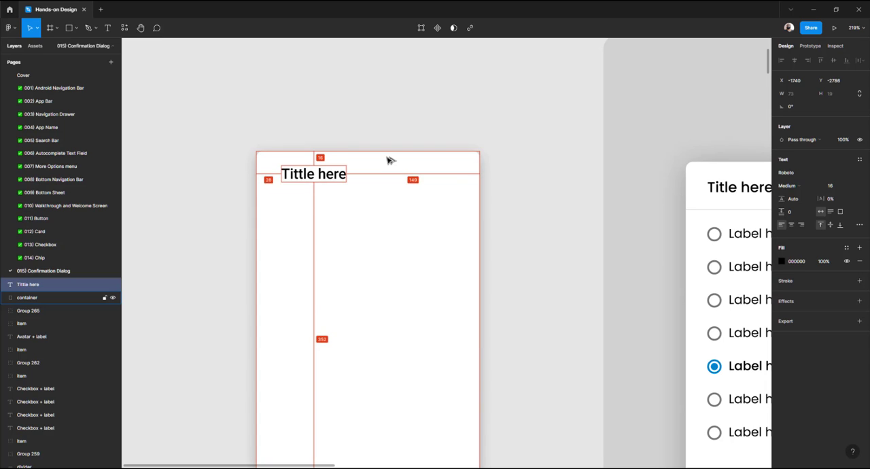
key("Left")
key("Left")
key("Left")
key("Left")
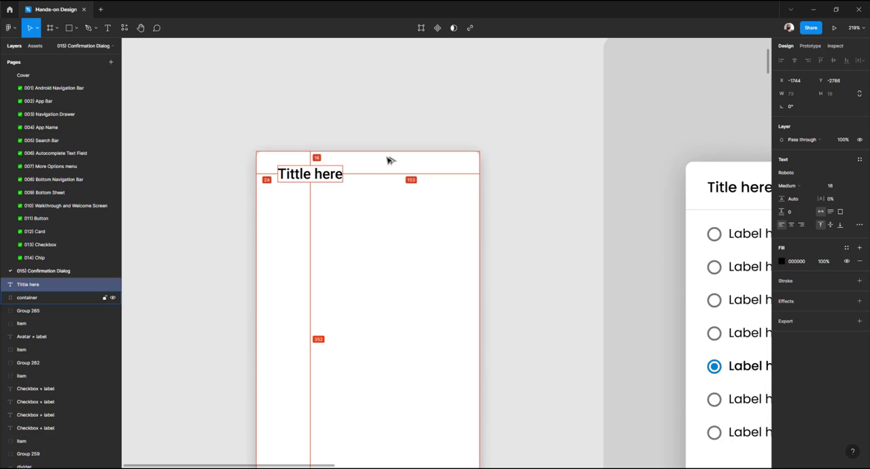
Stretch the title's text box to the container's right edge, about 226 wide
left_click_drag(342, 174, 480, 174)
left_click(798, 96)
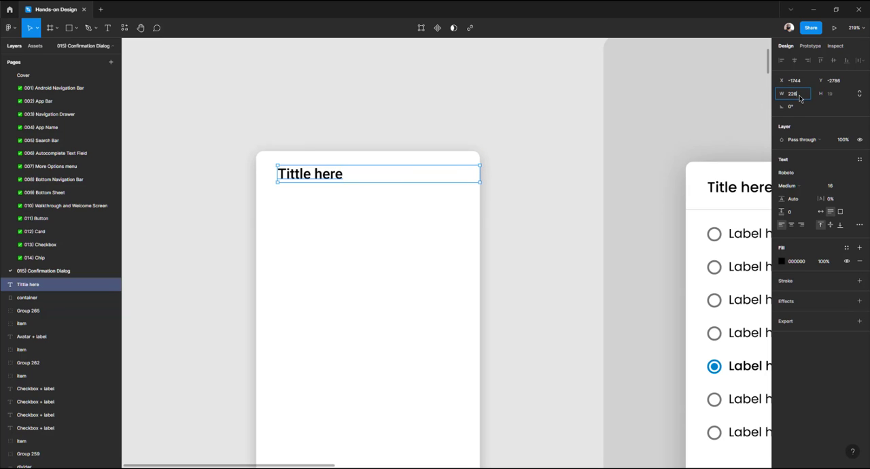
key("Return")
Inspect the divider line under the existing dialog's title
left_click(365, 138)
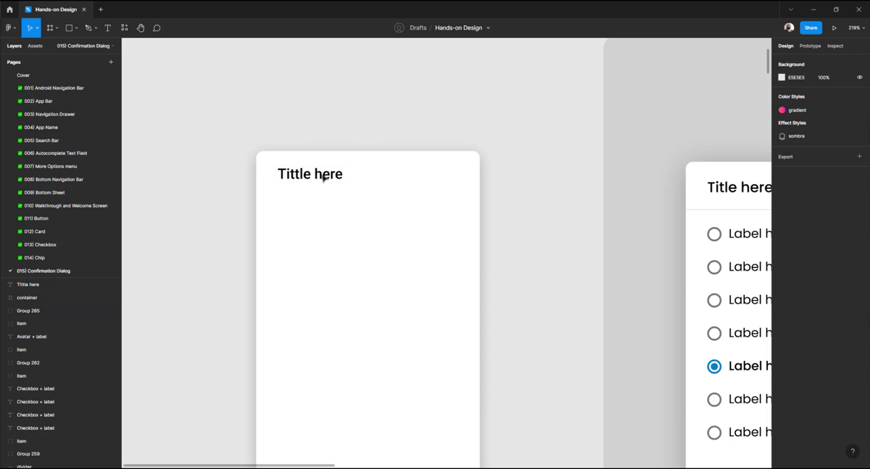
left_click(723, 212)
scroll(609, 181, "right", 5)
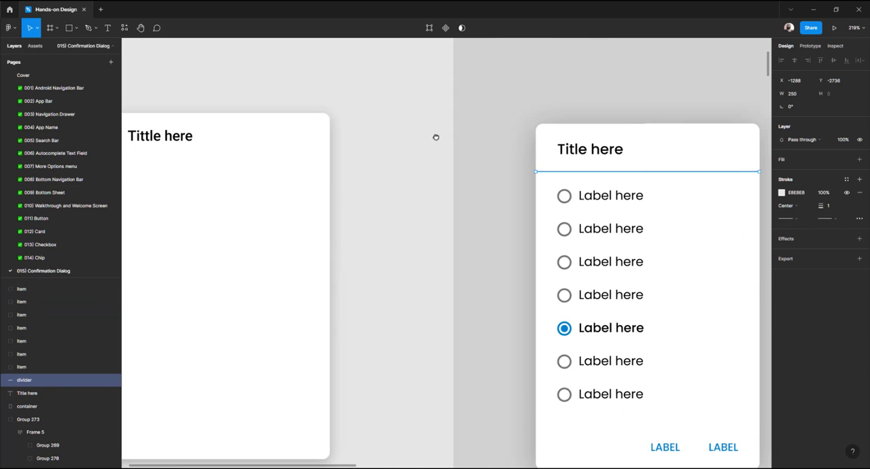
left_click_drag(170, 82, 294, 249)
left_click(243, 89)
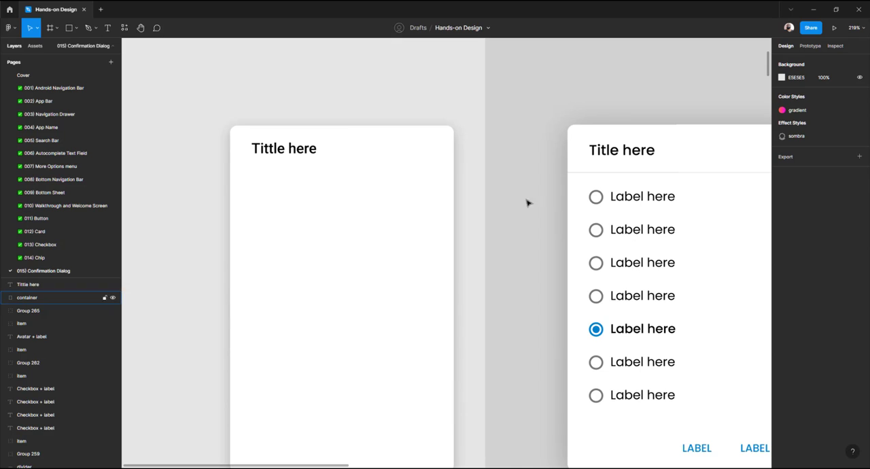
left_click(583, 174)
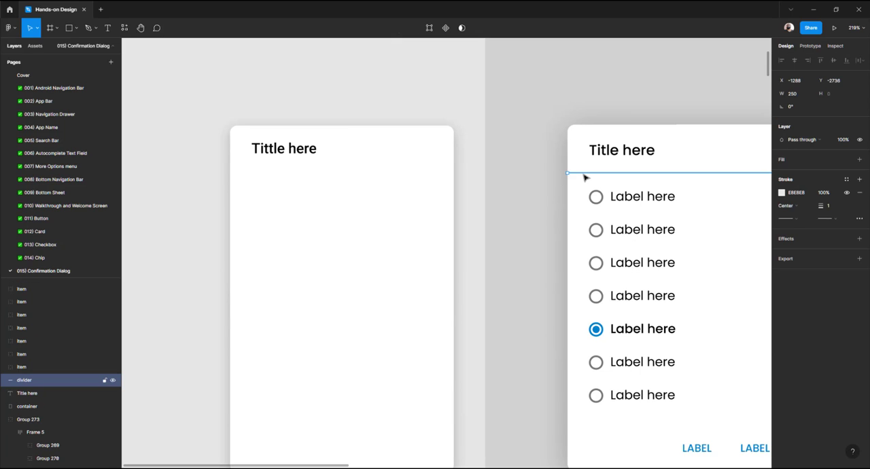
left_click(170, 87)
Draw a horizontal line in the new container, 16 below the title
left_click(78, 34)
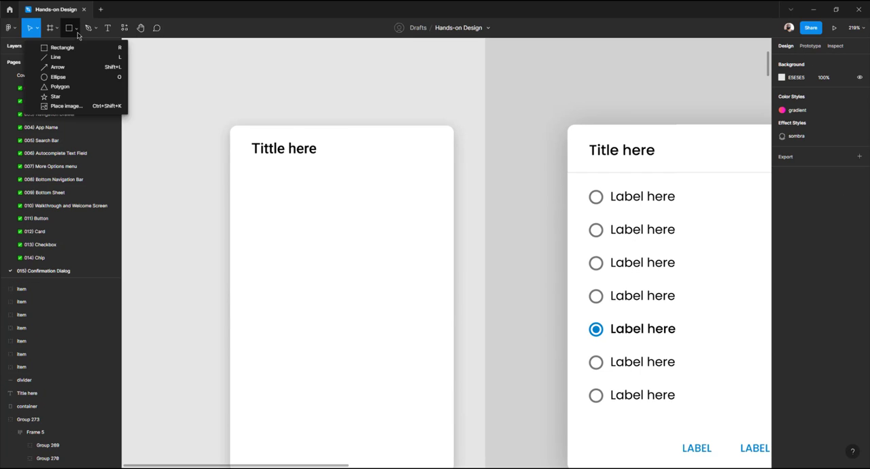
left_click(56, 57)
mouse_move(257, 184)
left_mouse_down()
mouse_move(374, 183)
mouse_move(375, 287)
mouse_move(371, 189)
mouse_move(394, 185)
left_mouse_up()
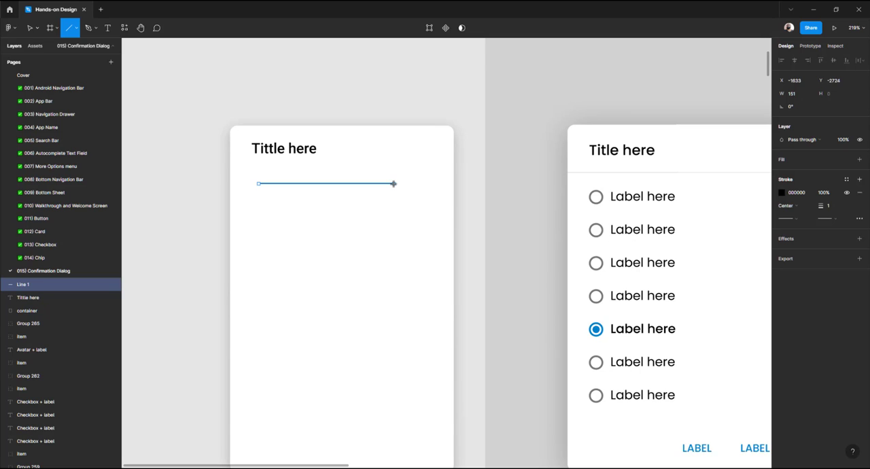
left_click_drag(393, 184, 343, 176)
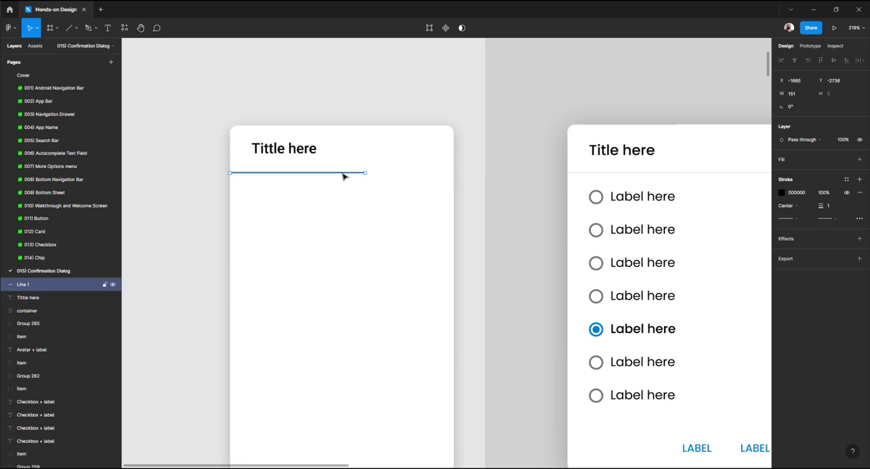
key("alt")
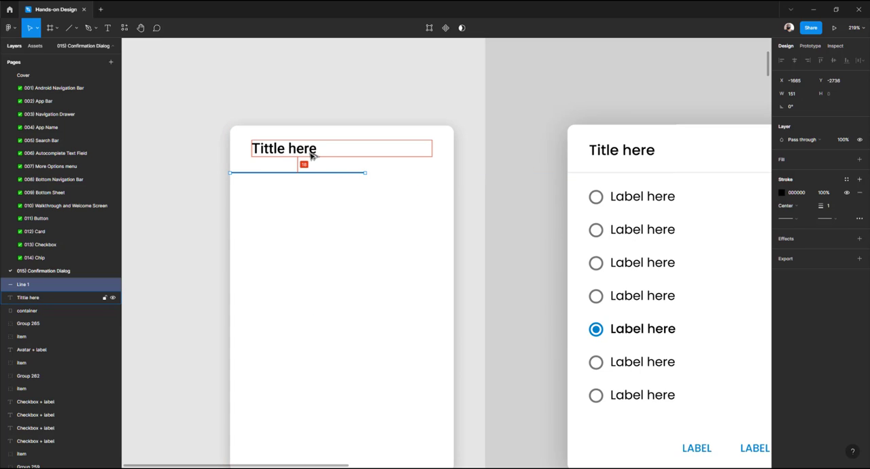
key("Up")
key("Up")
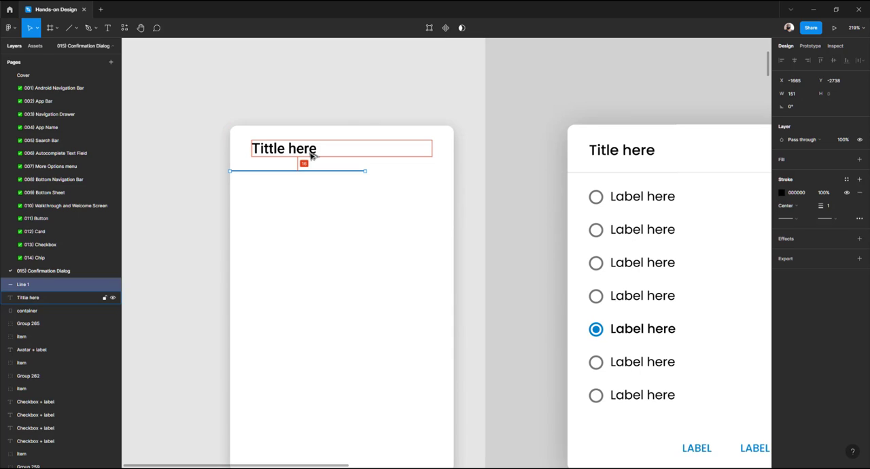
Check the container's width and set the line's width to 250
left_click(802, 94)
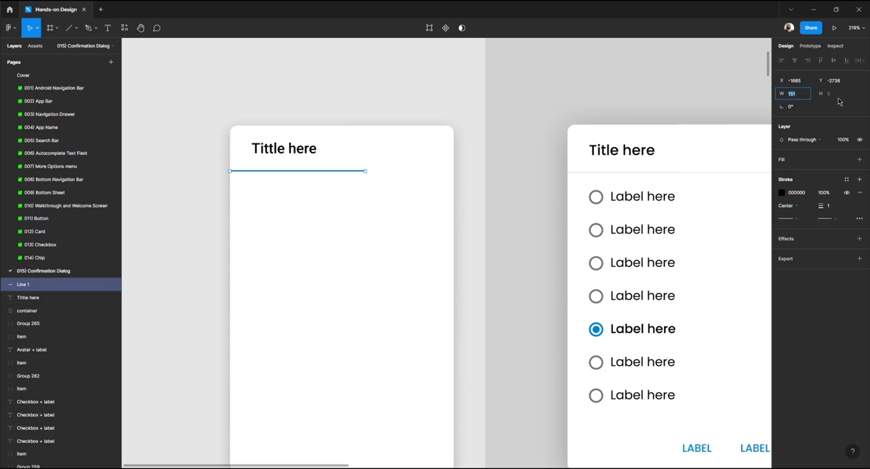
left_click(422, 193)
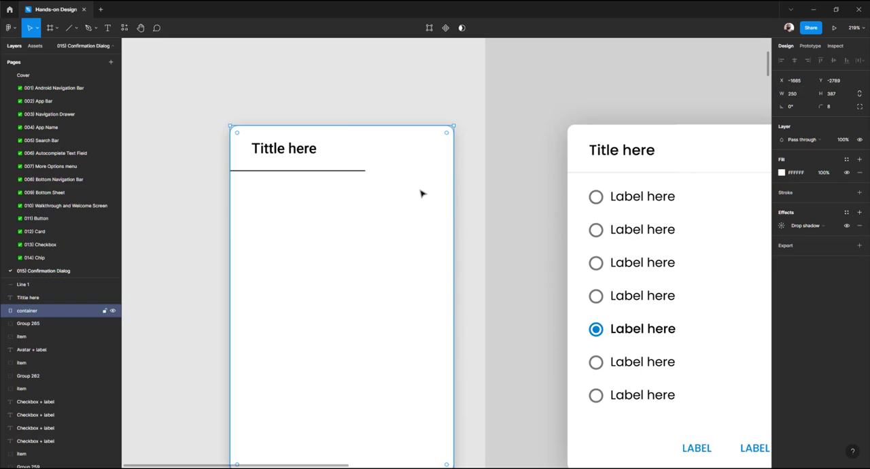
left_click(365, 172)
left_click(806, 96)
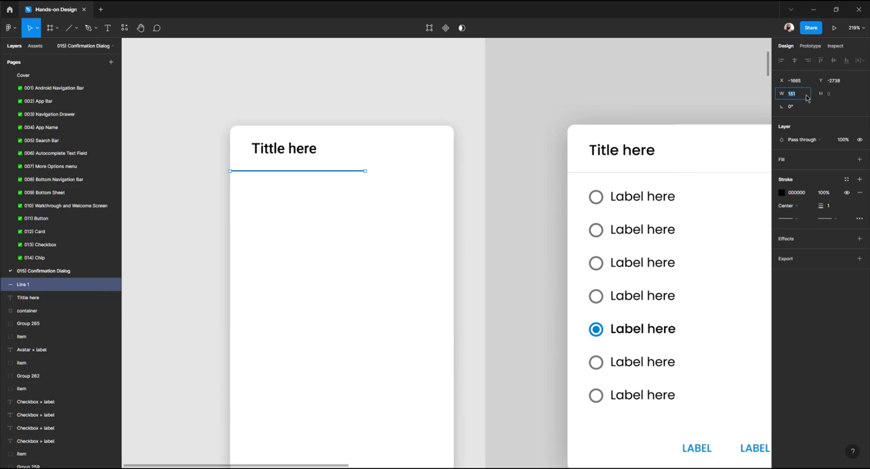
key("Return")
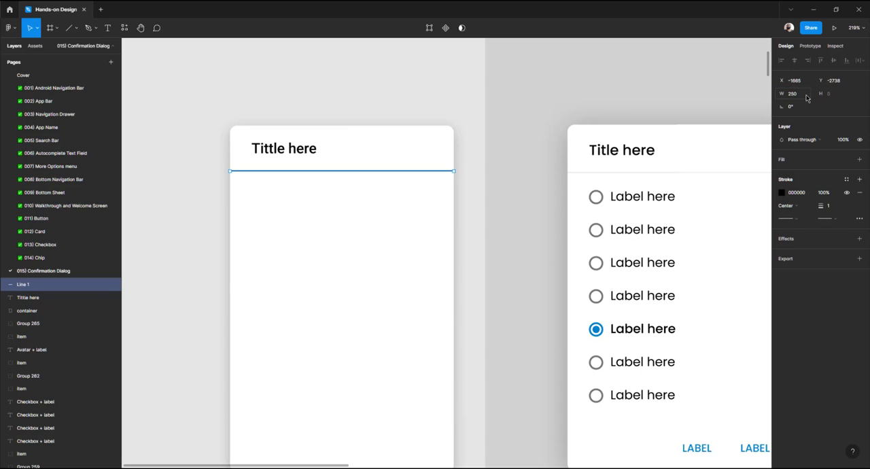
Set the line's stroke colour to EBEBEB
left_click(781, 192)
mouse_move(705, 257)
left_mouse_down()
mouse_move(663, 237)
mouse_move(659, 215)
left_mouse_up()
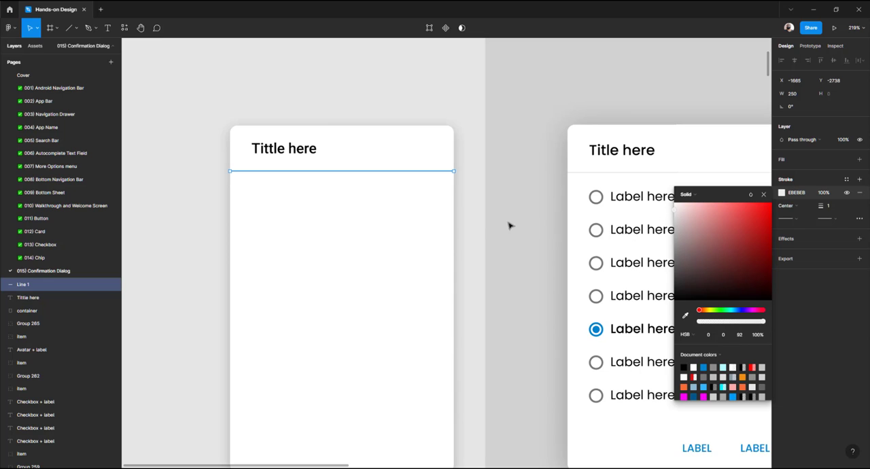
left_click(471, 225)
scroll(468, 227, "down", 1)
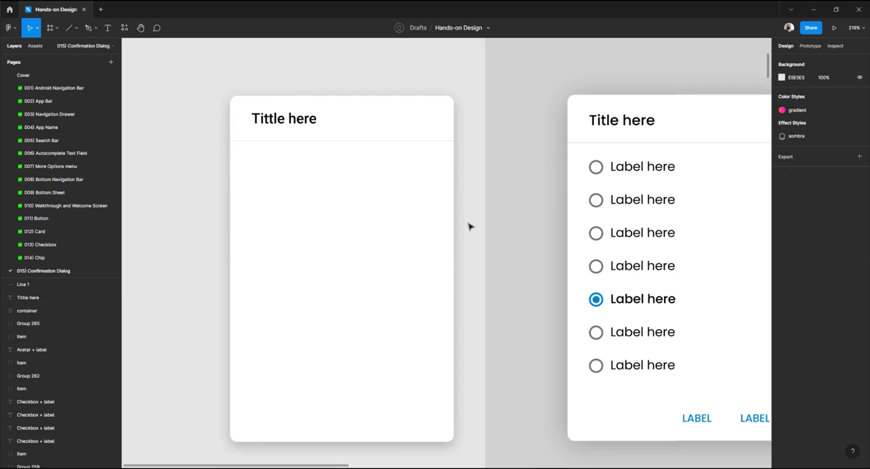
Inspect the existing option label and duplicate the title text below the divider
left_click_drag(469, 226, 414, 216)
double_click(576, 170)
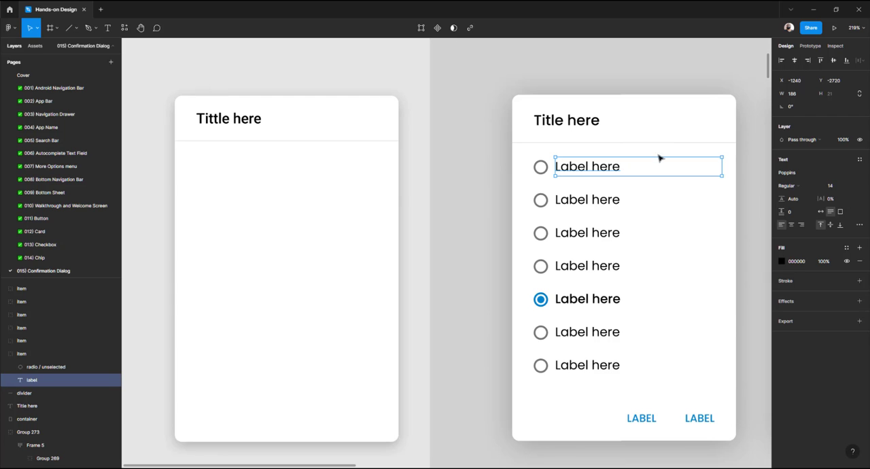
left_click(374, 73)
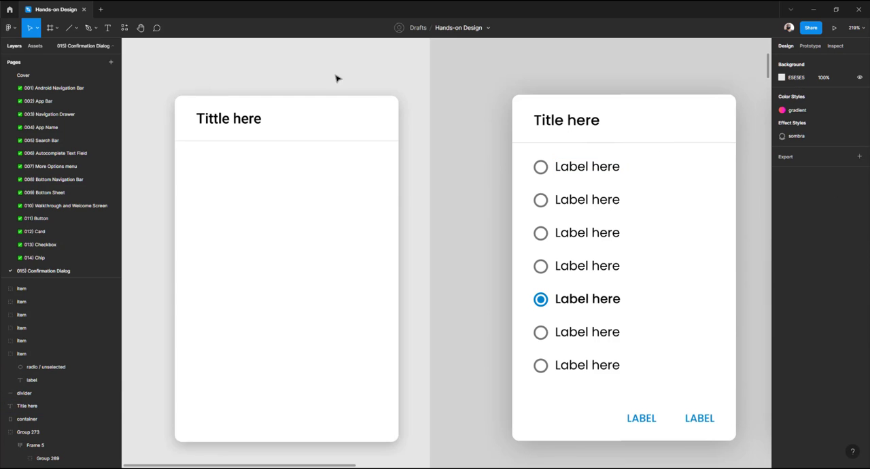
left_click(242, 121)
left_click_drag(243, 121, 246, 158)
left_click_drag(246, 163, 246, 166)
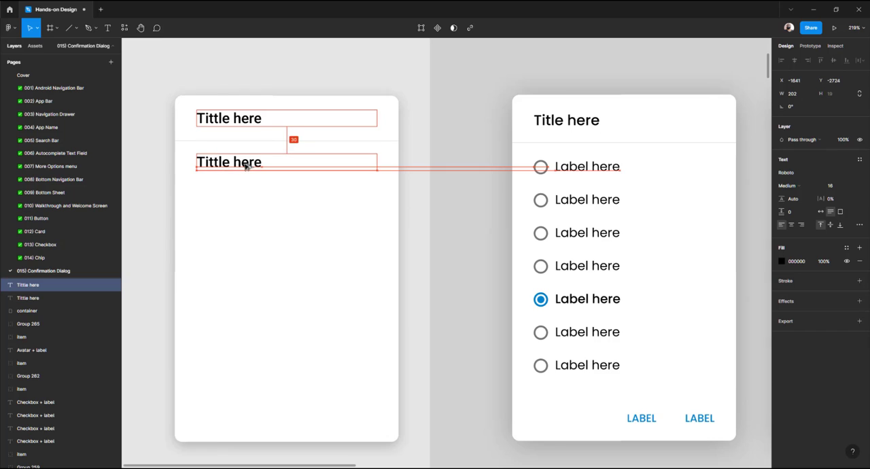
Position the copied text 16 below the divider and set its font size to 14
left_click(569, 168, "ctrl")
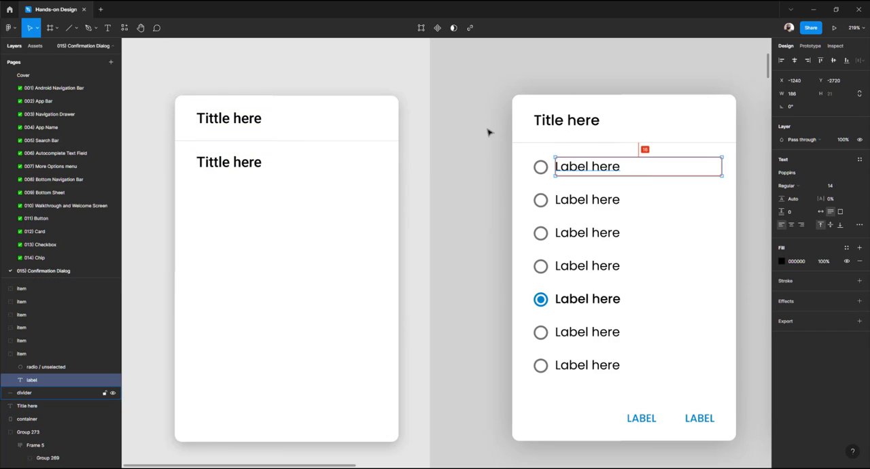
left_click(246, 163)
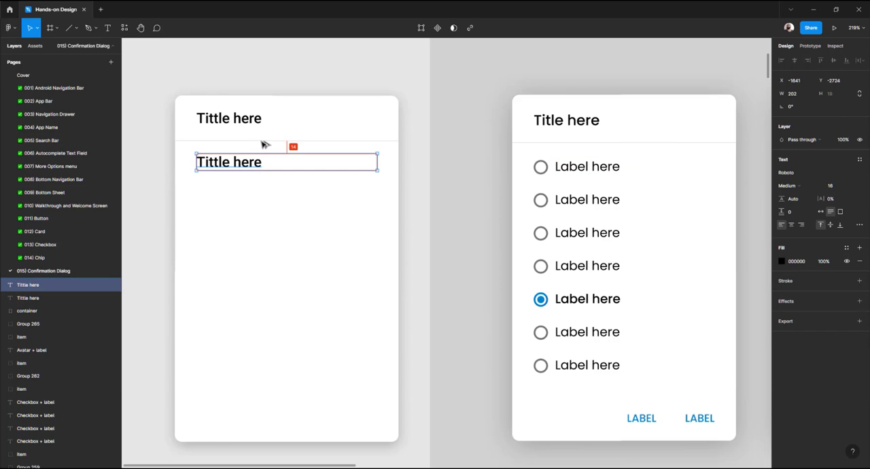
key("Down")
key("Down")
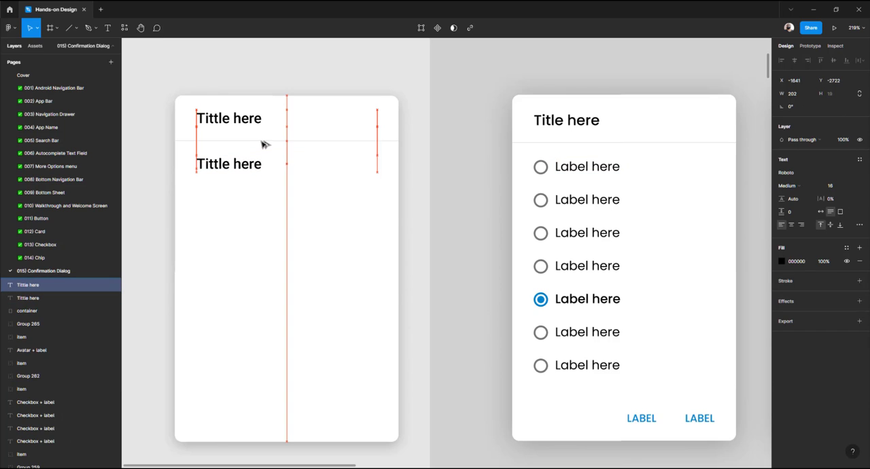
left_click(838, 189)
key("Return")
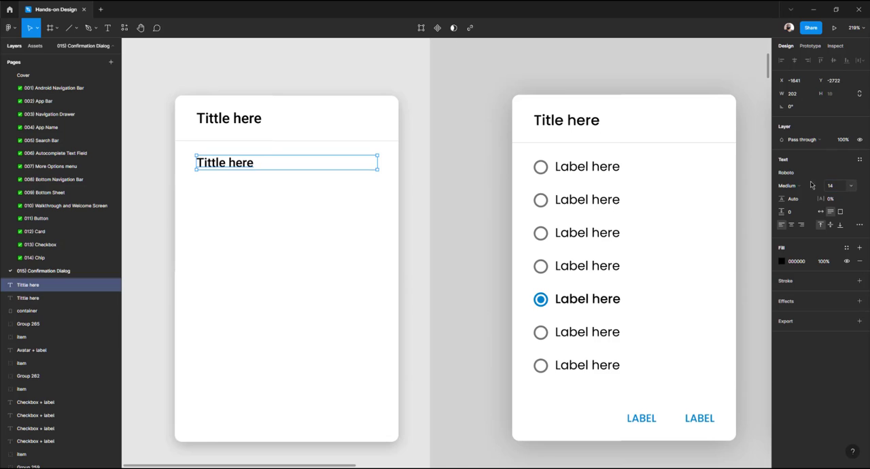
Set the copied text's font weight to Regular and its fill colour to 797979
left_click(804, 188)
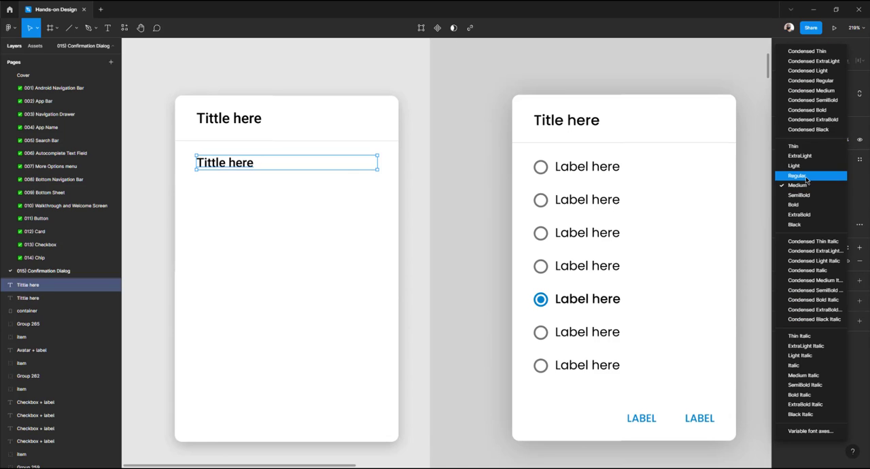
left_click(806, 179)
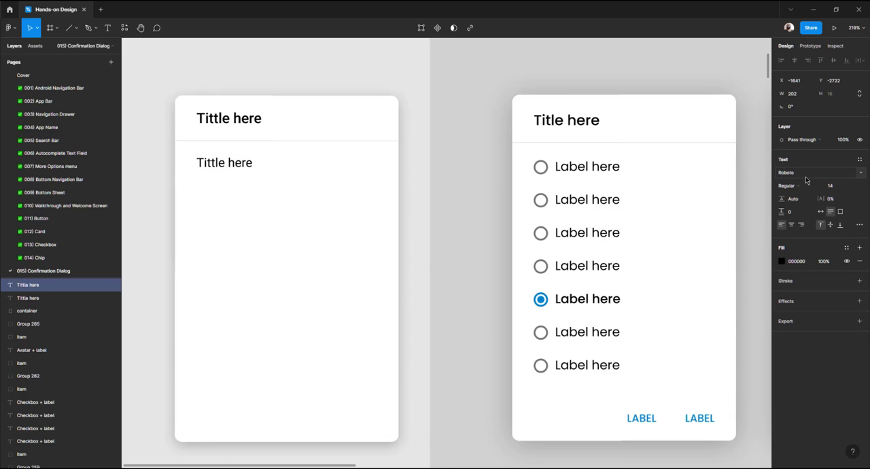
left_click(781, 262)
mouse_move(686, 338)
left_mouse_down()
mouse_move(660, 347)
mouse_move(653, 318)
left_mouse_up()
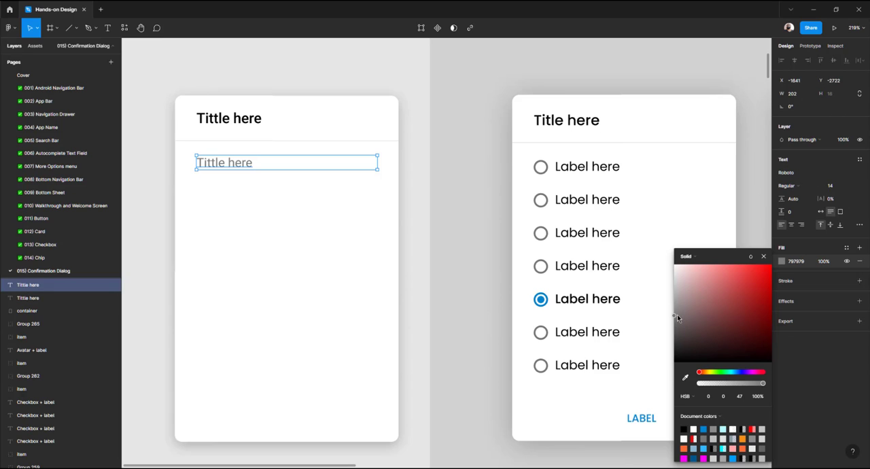
Increase the title text's font size to 18
left_click(248, 121)
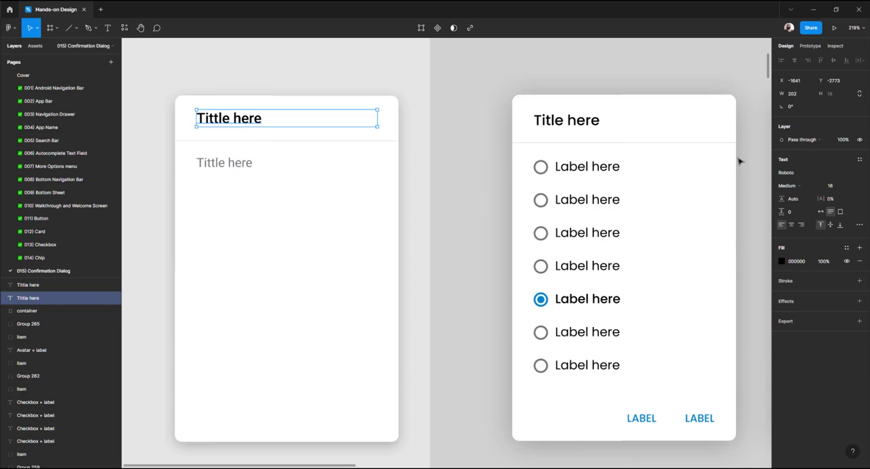
left_click(830, 187)
key("Return")
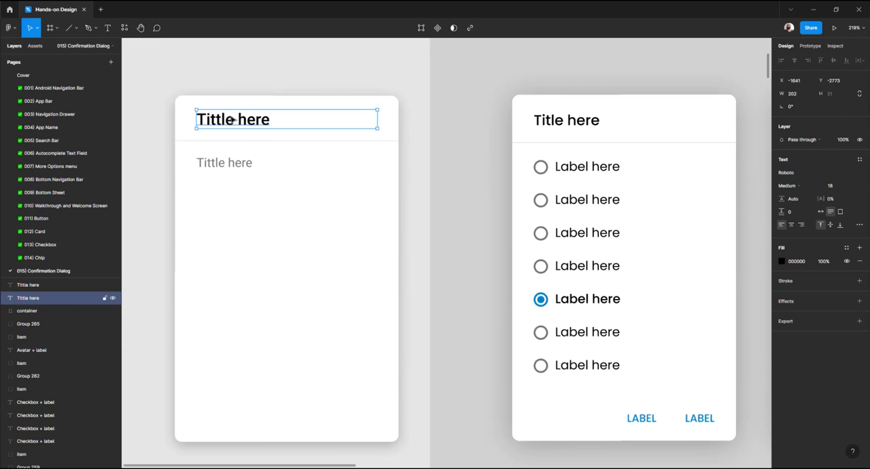
Move the divider line and the lower text down 2 px together to restore spacing below the title
key("alt")
mouse_move(249, 145)
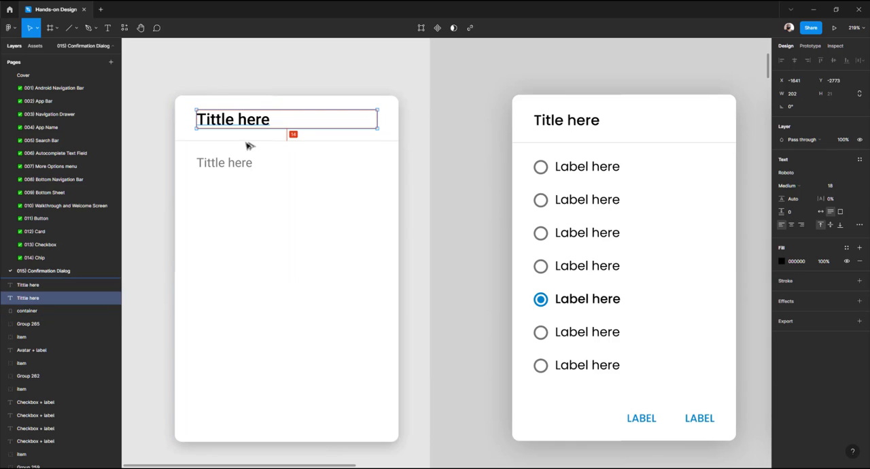
left_click(248, 142)
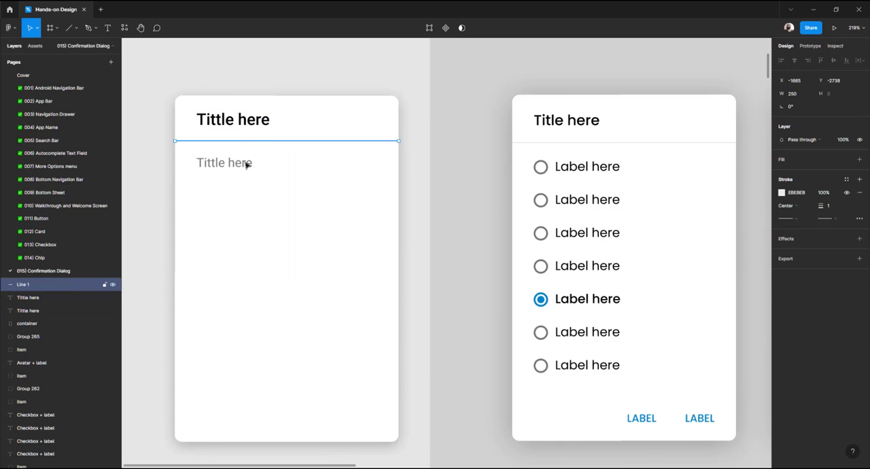
left_click(247, 161, "shift")
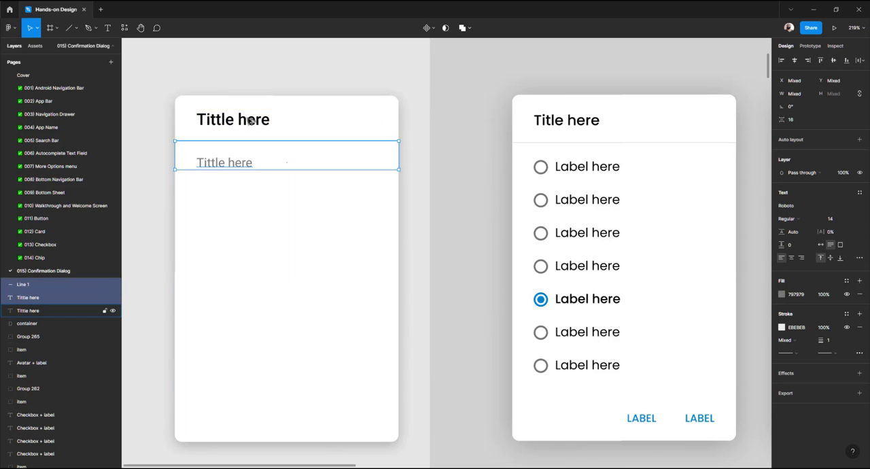
key("Down")
key("Down")
key("alt")
left_click(162, 181)
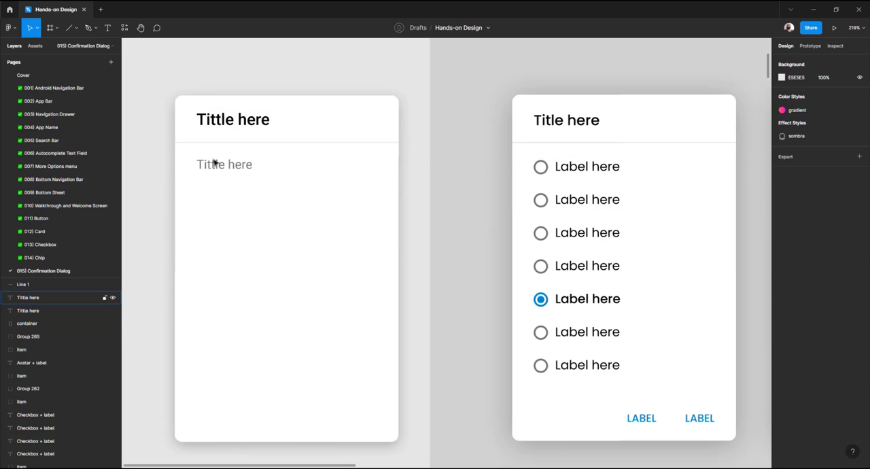
Compare the new card's title and lower text against the tutorial example cards
left_click(217, 164)
mouse_move(246, 146)
scroll(245, 146, "down", 5)
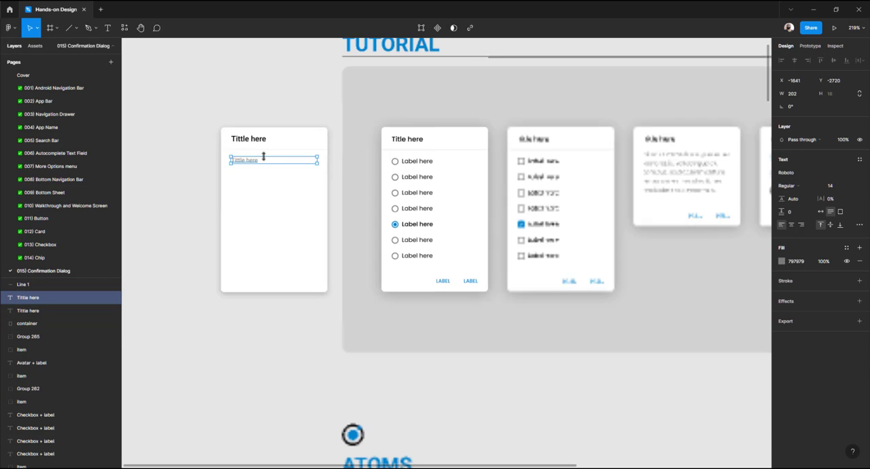
left_click(213, 195)
scroll(237, 142, "up", 3)
scroll(238, 143, "up", 4)
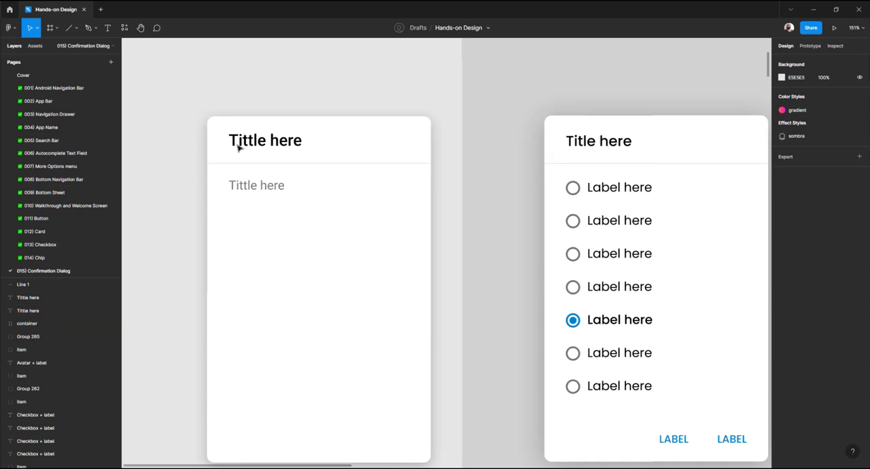
left_click(234, 140)
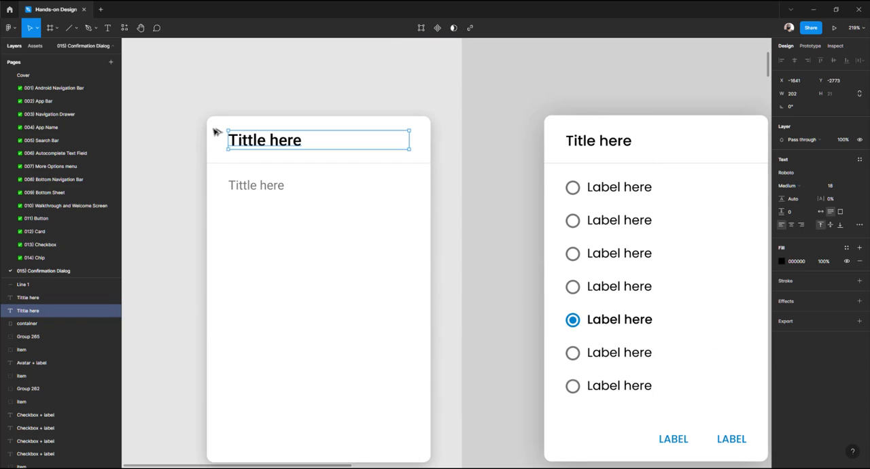
left_click(250, 183)
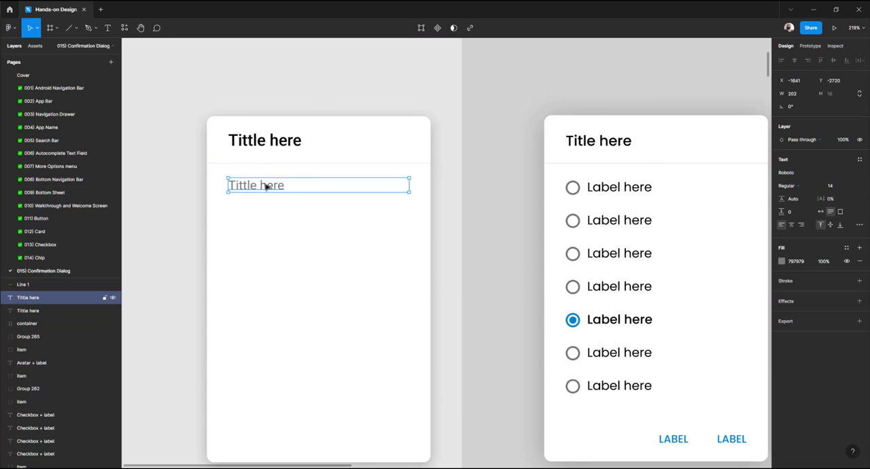
left_click(188, 215)
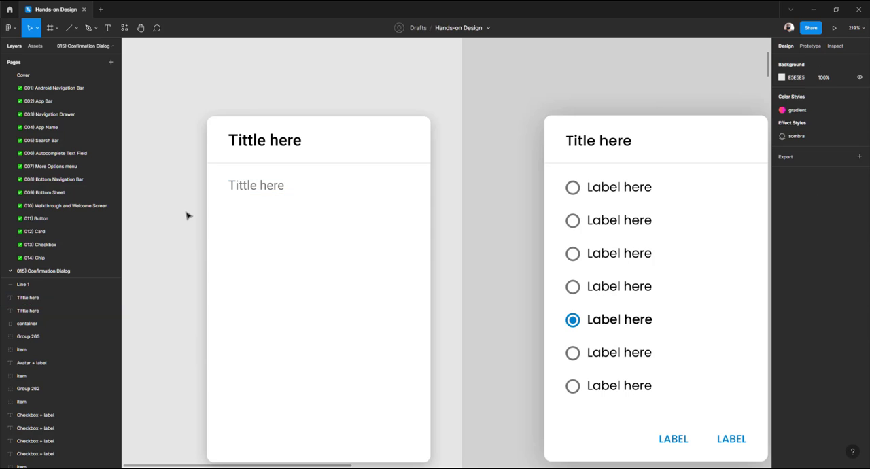
left_click(270, 190)
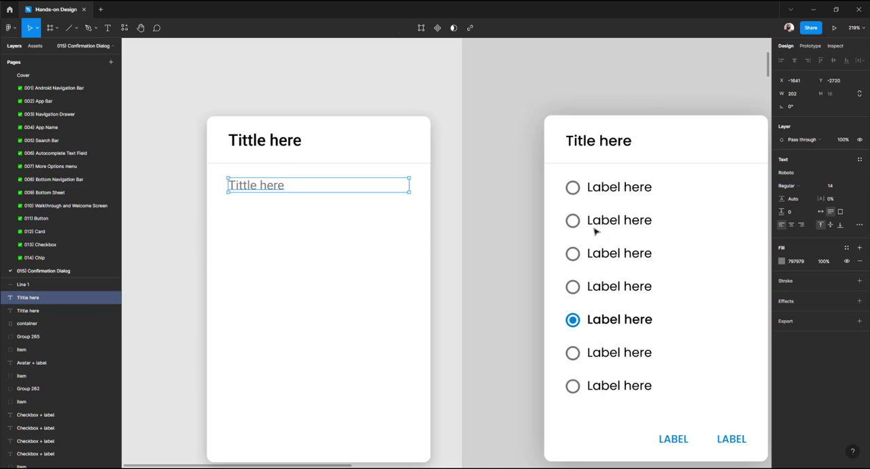
Set the lower text's fill colour to 949494 and change its content to Label here
left_click(782, 263)
left_click_drag(676, 315, 670, 307)
left_click(183, 216)
double_click(281, 184)
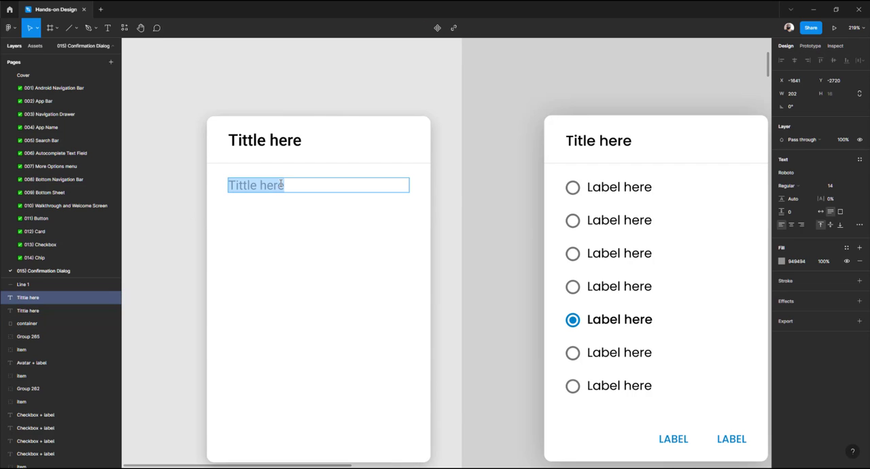
type("Label her")
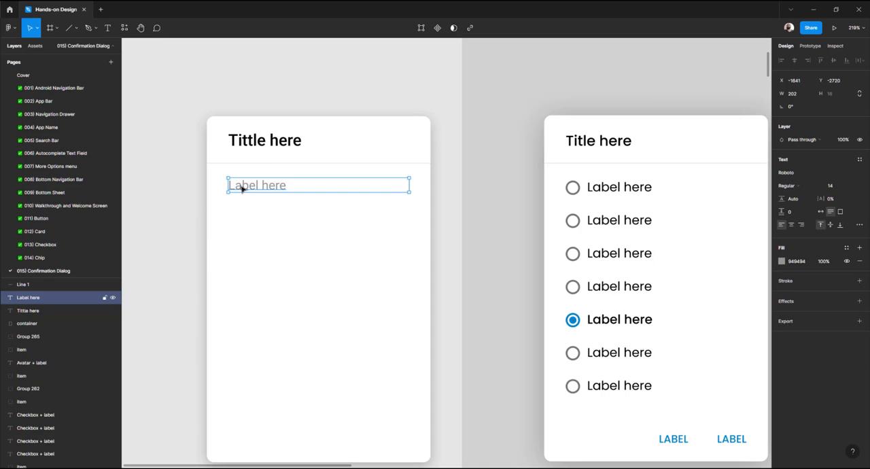
key("Escape")
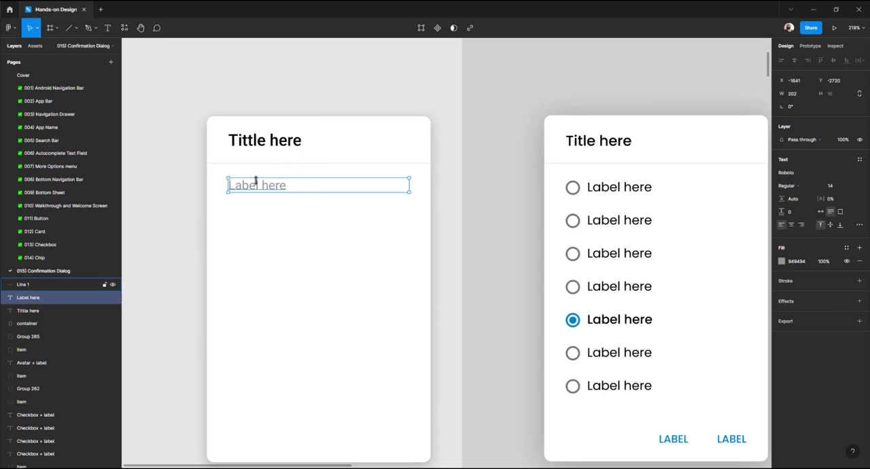
Draw an ellipse below the label and set its size to 24 by 24
left_click(576, 191, "ctrl")
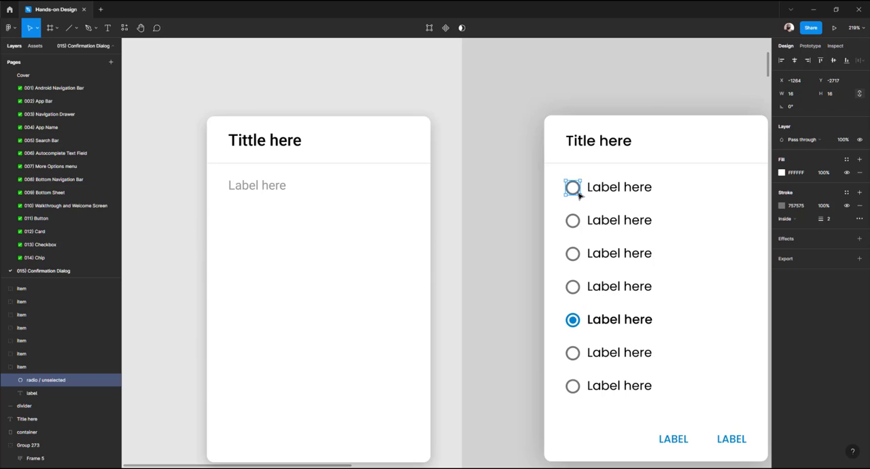
left_click(173, 255)
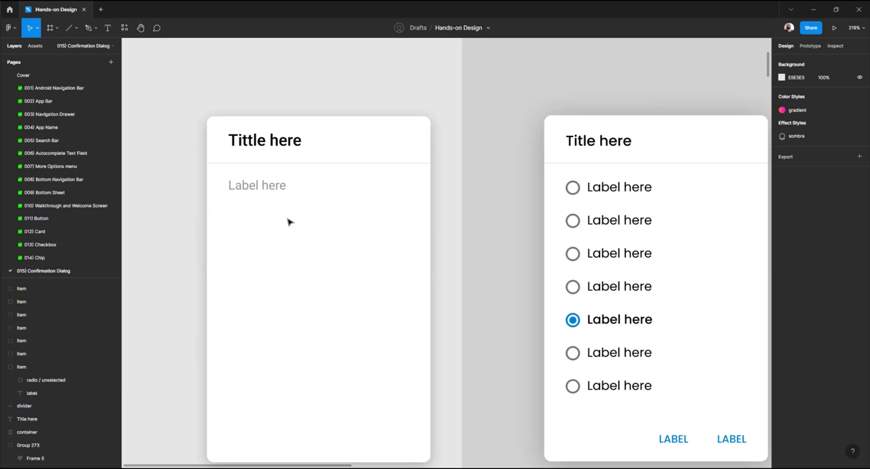
key("o")
left_click_drag(280, 214, 342, 236)
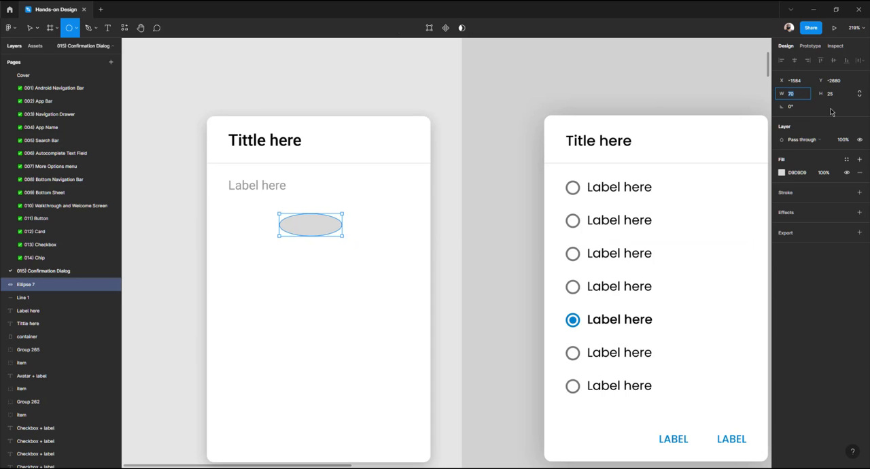
key("Tab")
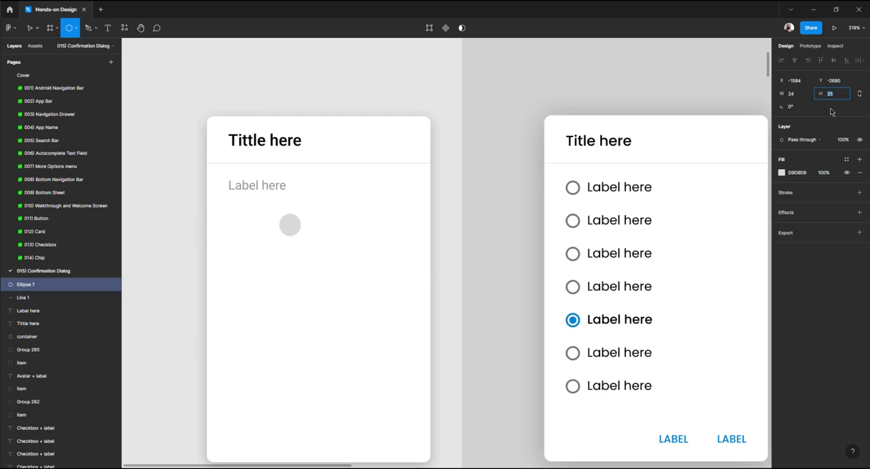
type("24")
key("Tab")
Hide the ellipse's fill and give it a 2 px inside stroke
left_click(802, 94)
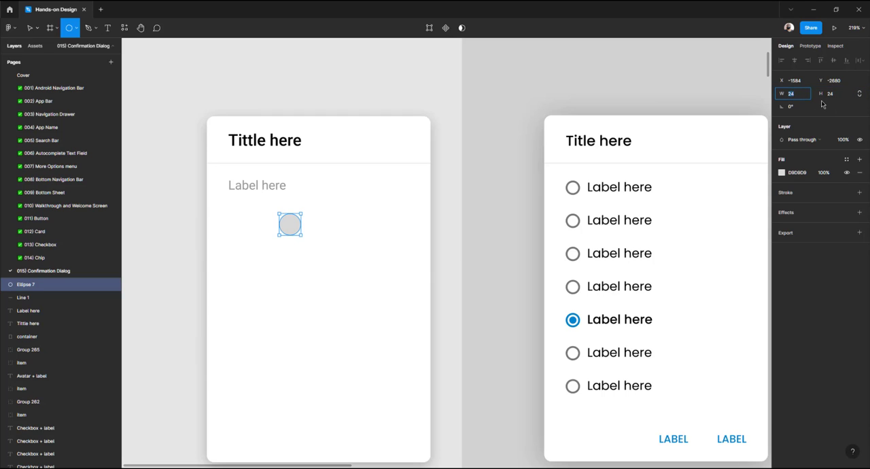
left_click(845, 173)
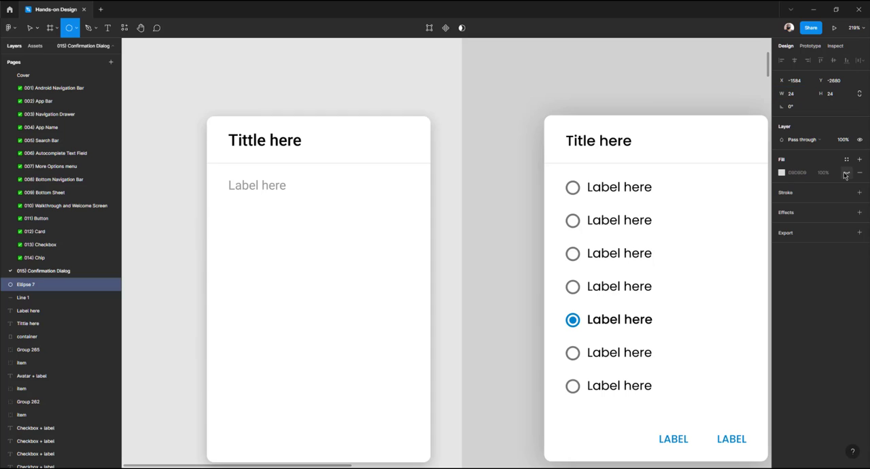
left_click(786, 194)
left_click(829, 221)
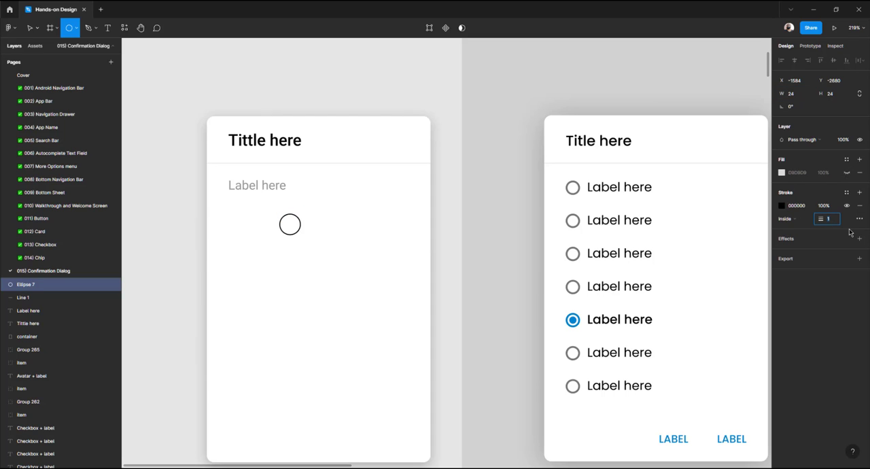
type("2")
key("Return")
Resize the ellipse to 16 by 16
left_click(800, 99)
type("16")
key("Tab")
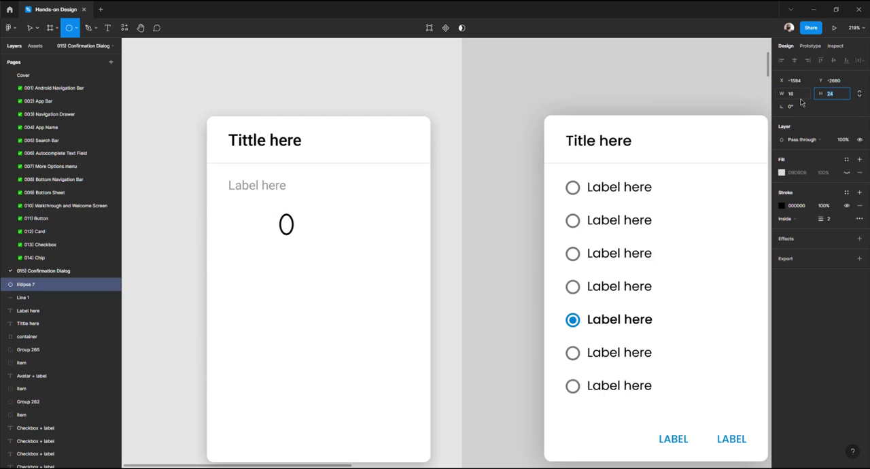
type("16")
key("Tab")
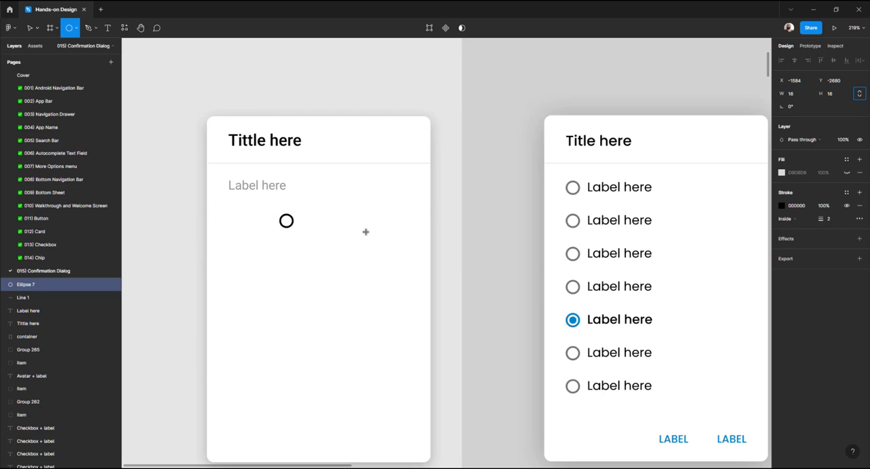
Set the ellipse's stroke colour to 585858
left_click(782, 207)
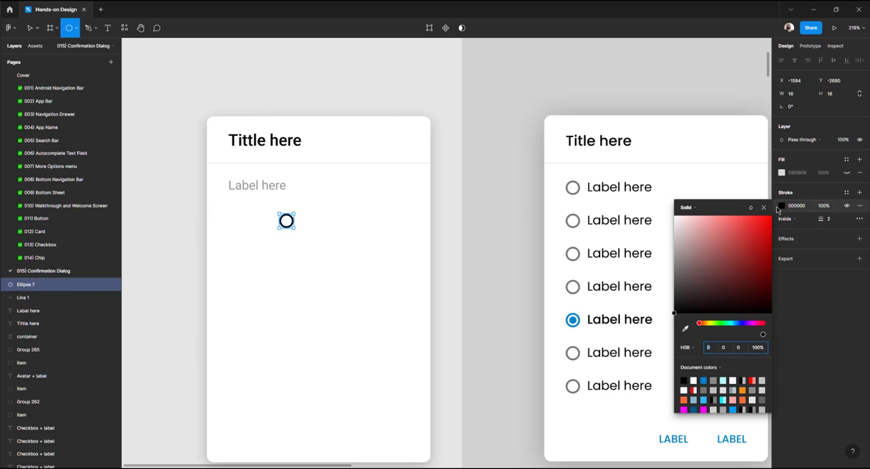
mouse_move(707, 244)
left_mouse_down()
mouse_move(653, 259)
mouse_move(649, 286)
left_mouse_up()
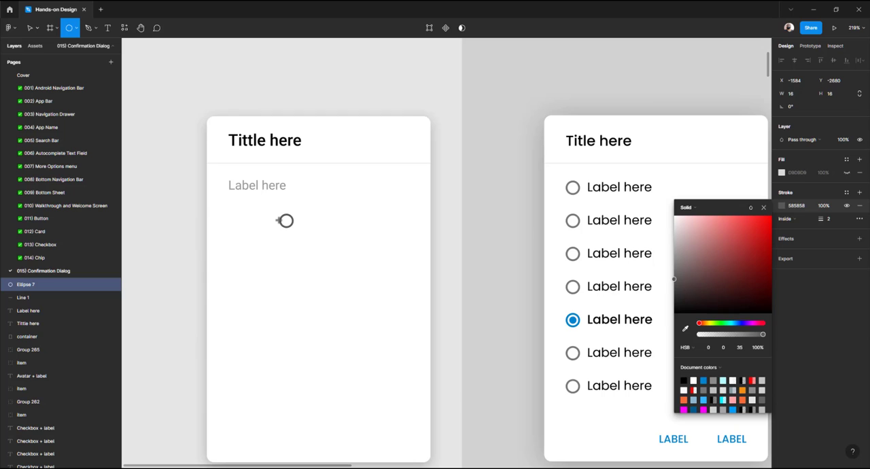
left_click(29, 27)
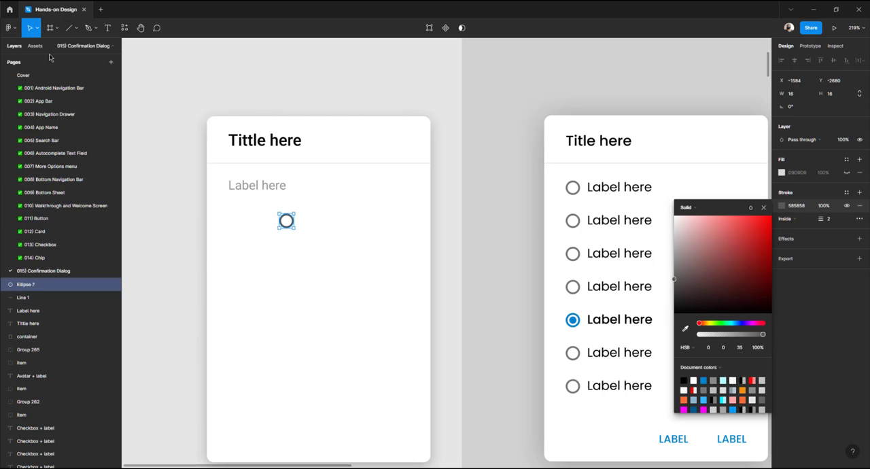
Turn the ellipse's fill back on and set it to white FFFFFF
left_click(189, 200)
left_click(288, 222)
left_click(290, 224)
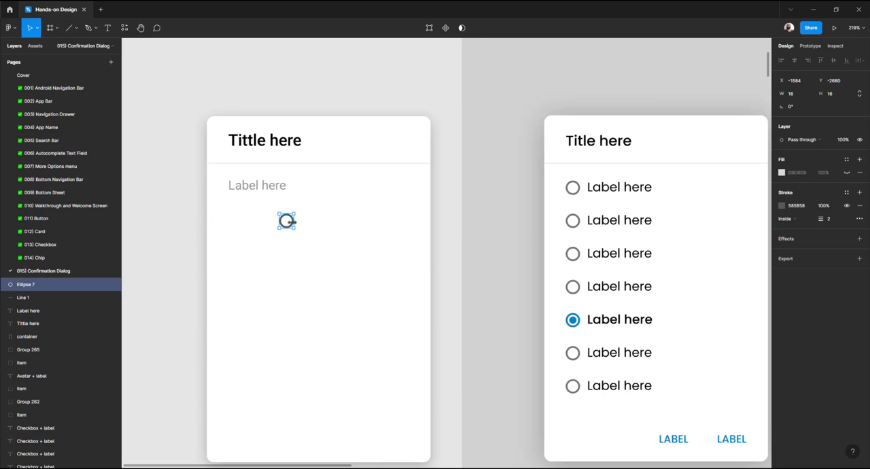
left_click(781, 176)
left_click_drag(721, 222, 603, 132)
Move the radio circle to the label's start and trim the label box's left edge to begin after it
left_click(287, 221)
left_click(286, 221)
left_click_drag(286, 221, 237, 187)
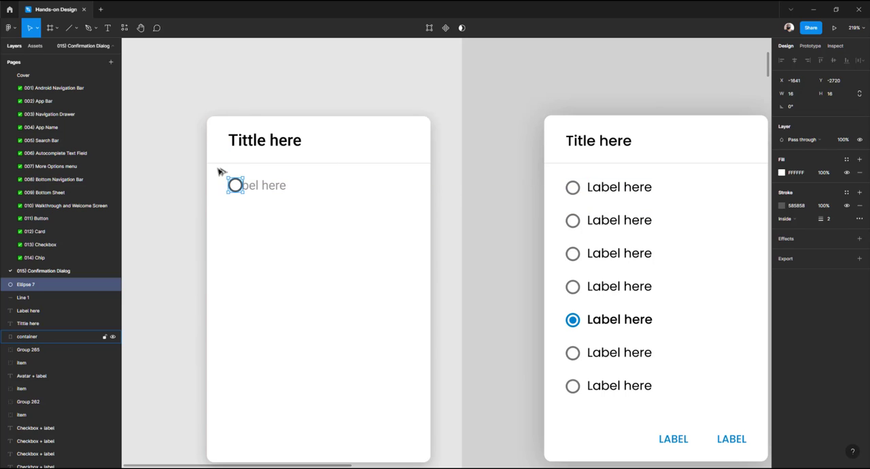
left_click(262, 186)
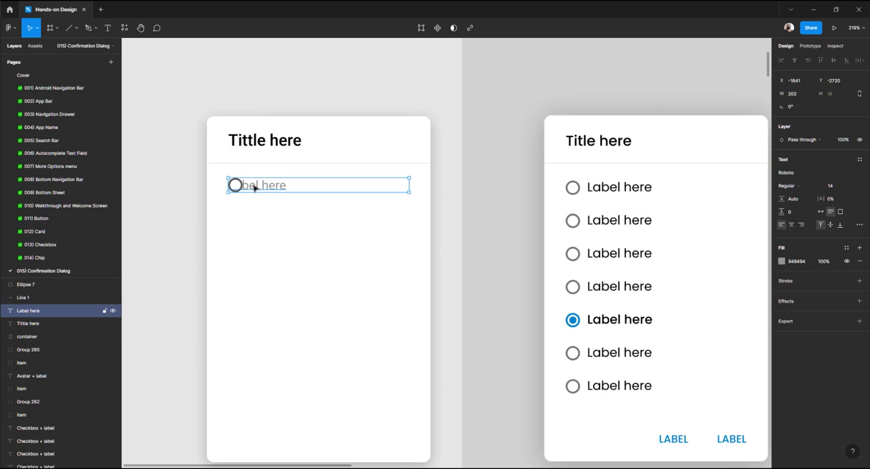
left_click_drag(229, 185, 255, 184)
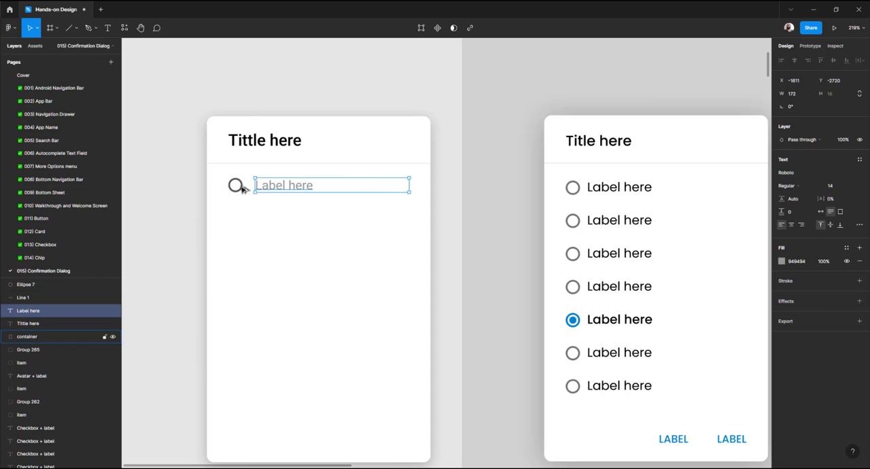
Check the example label's spacing and shift the label box's left edge slightly closer to the circle
left_click(593, 193)
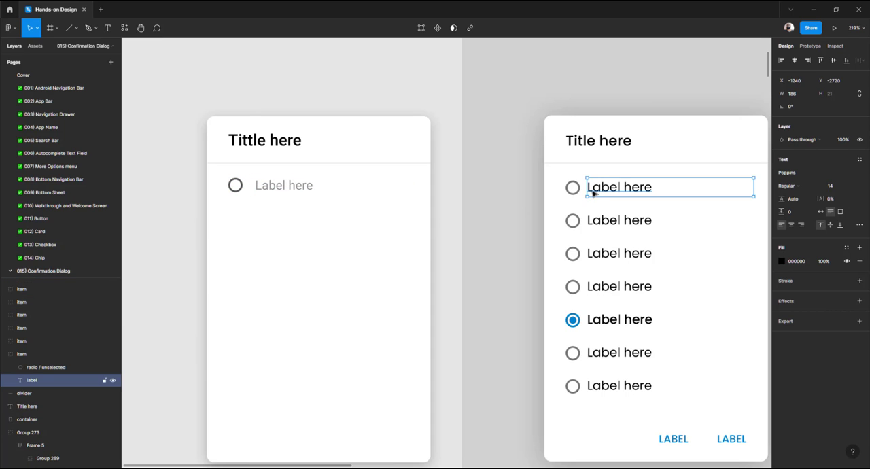
left_click(266, 188)
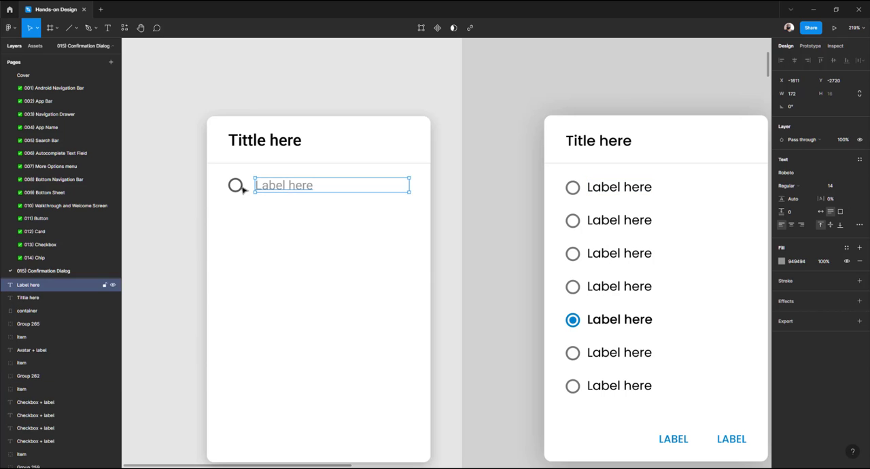
key("alt")
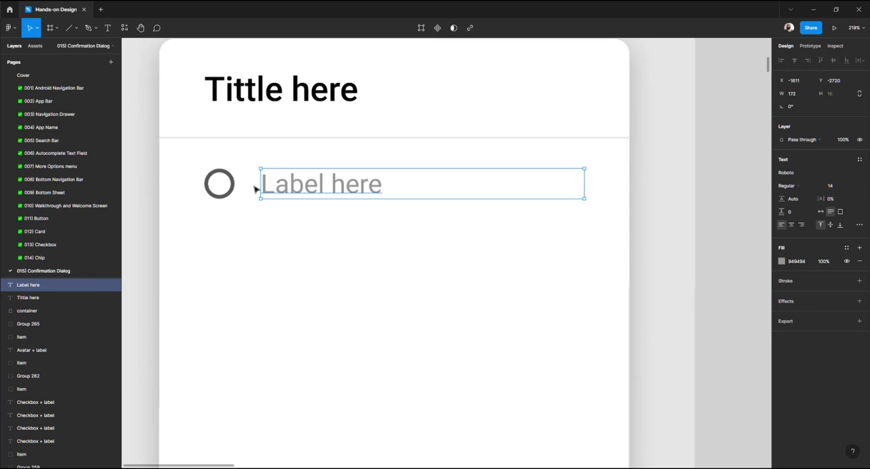
scroll(253, 186, "up", 5)
left_click_drag(253, 183, 249, 185)
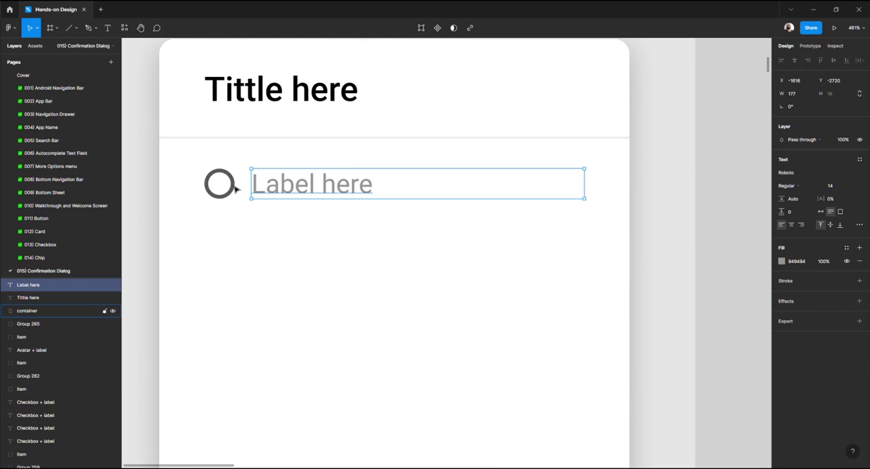
Nudge the label box's left edge one pixel closer to the circle and check the gap between them
scroll(234, 184, "up", 5)
scroll(306, 219, "left", 3)
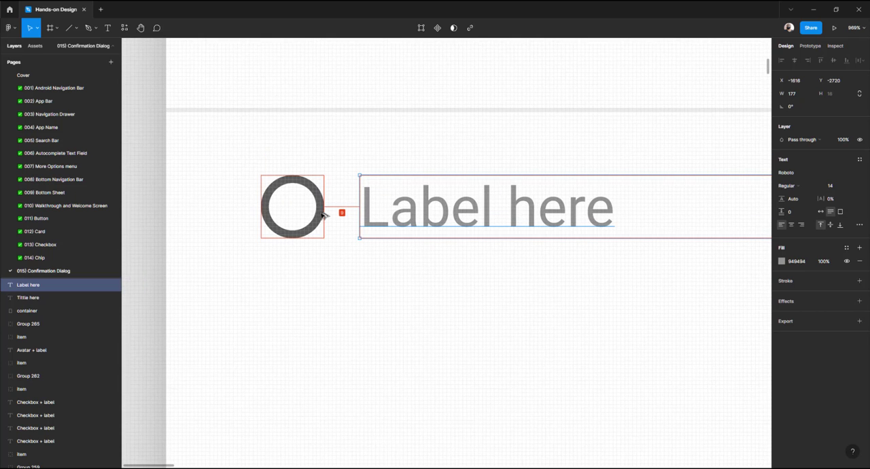
scroll(347, 217, "up", 5)
scroll(348, 220, "left", 2)
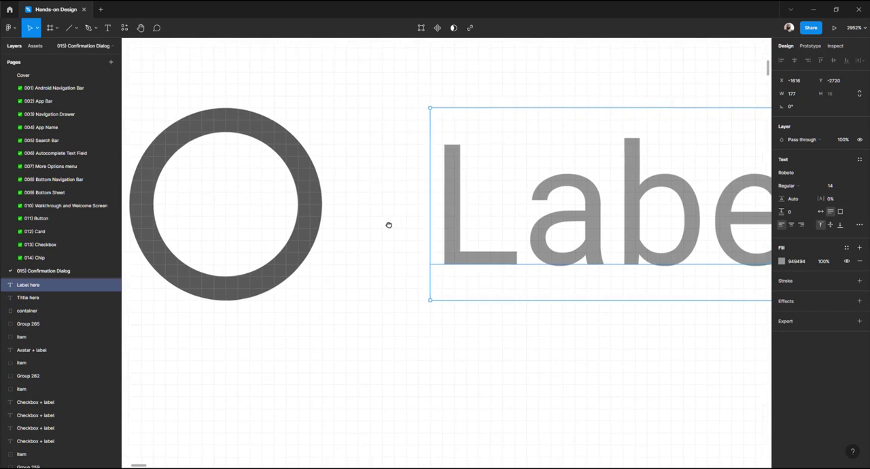
left_click_drag(438, 220, 430, 220)
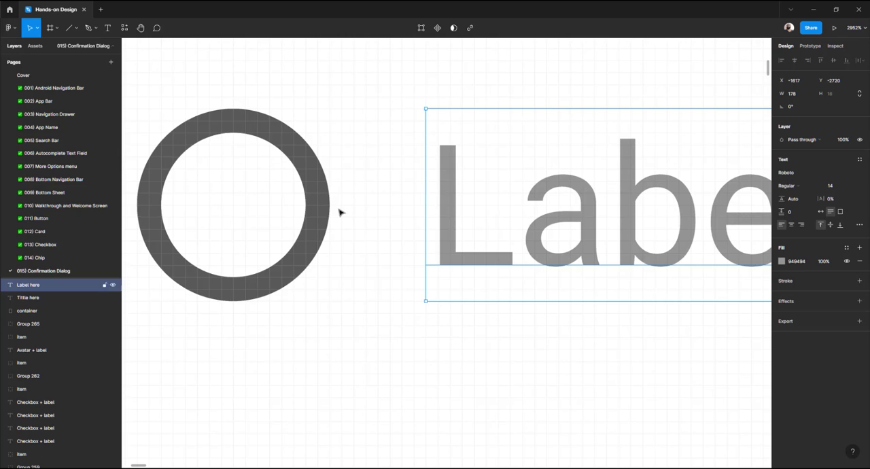
key("alt")
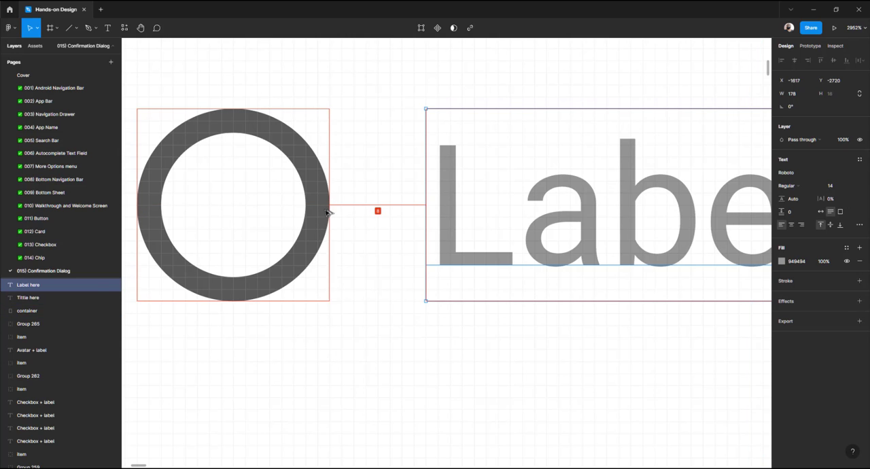
Group the radio circle with its label and name the group Item
scroll(327, 213, "down", 10)
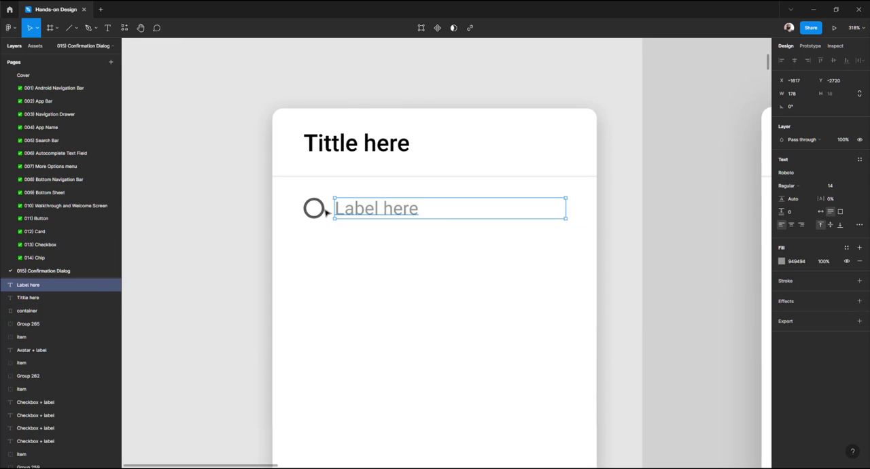
left_click(326, 212, "shift")
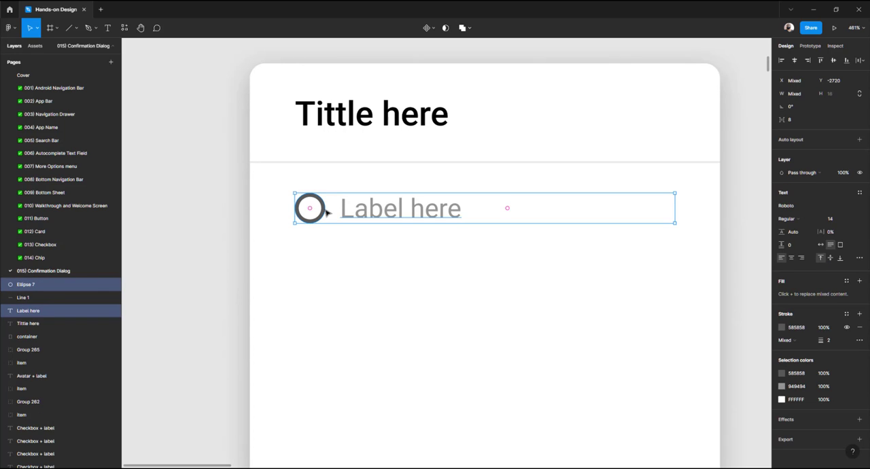
key("Escape")
left_click(381, 214)
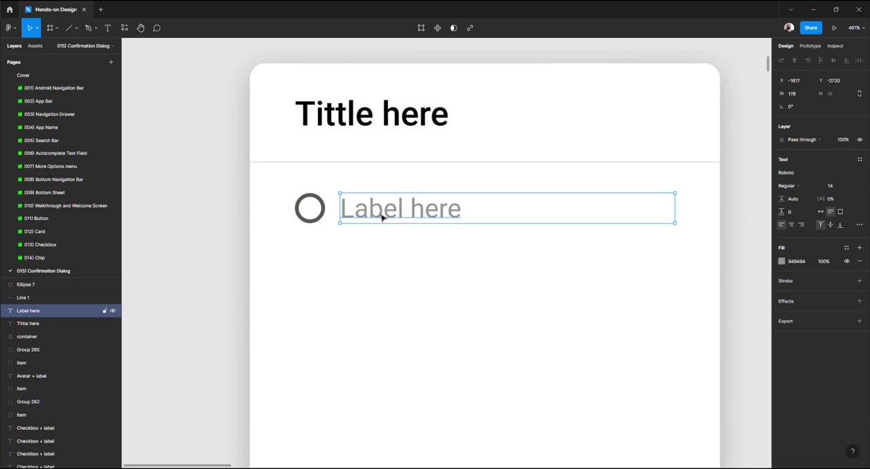
left_click(326, 215, "shift")
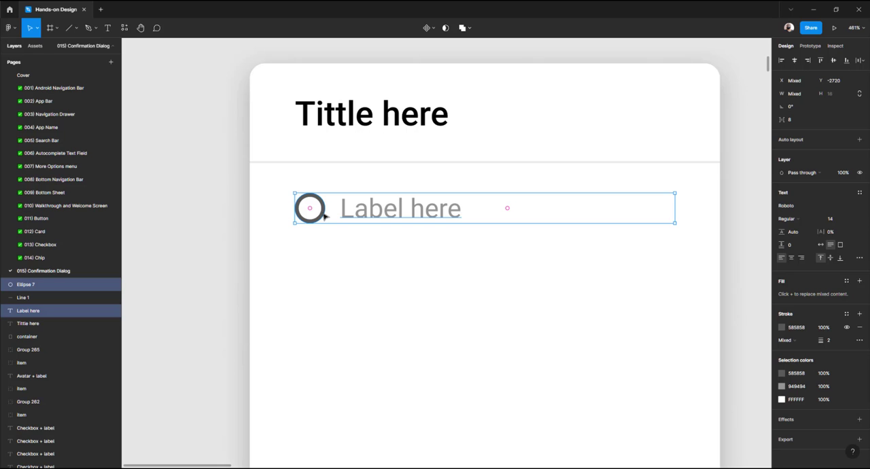
key("ctrl+g")
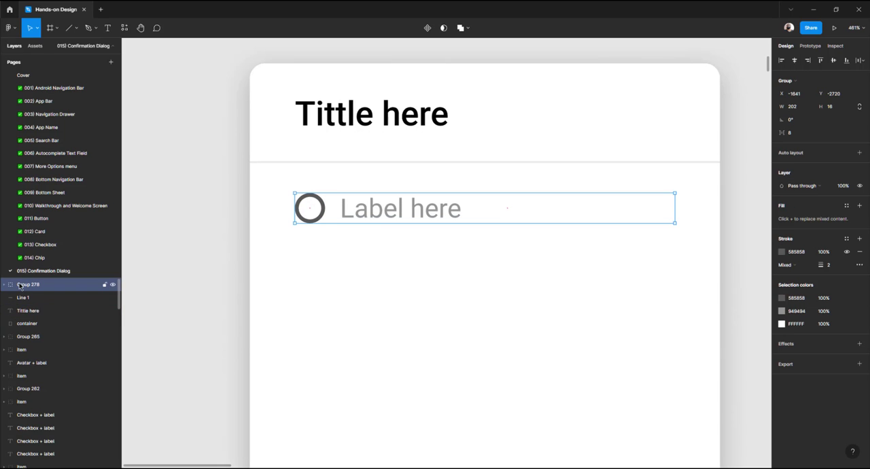
key("ctrl+r")
type("Item")
key("Return")
Rename the circle layer to radio / unselected and the text layer to label
left_click(5, 284)
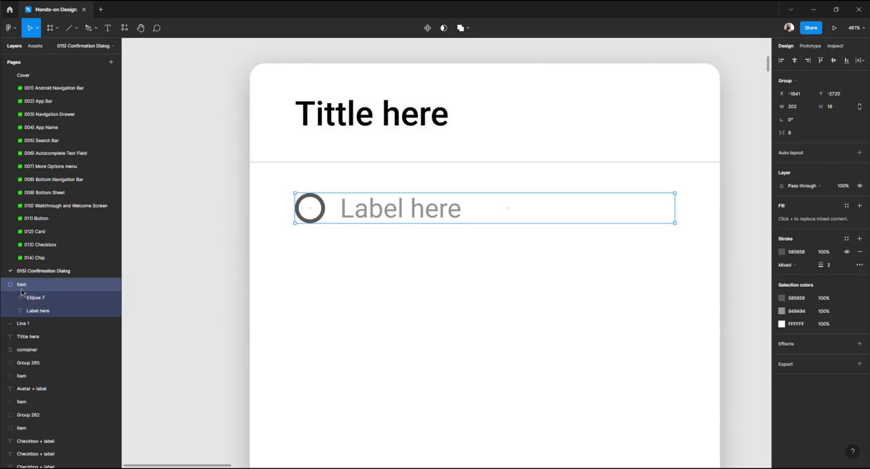
left_click(35, 299)
double_click(41, 301)
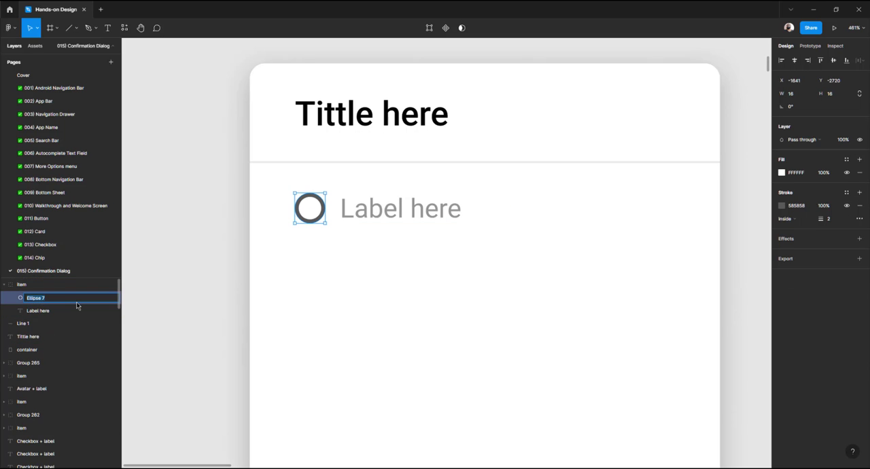
type("radio / unselected")
key("Return")
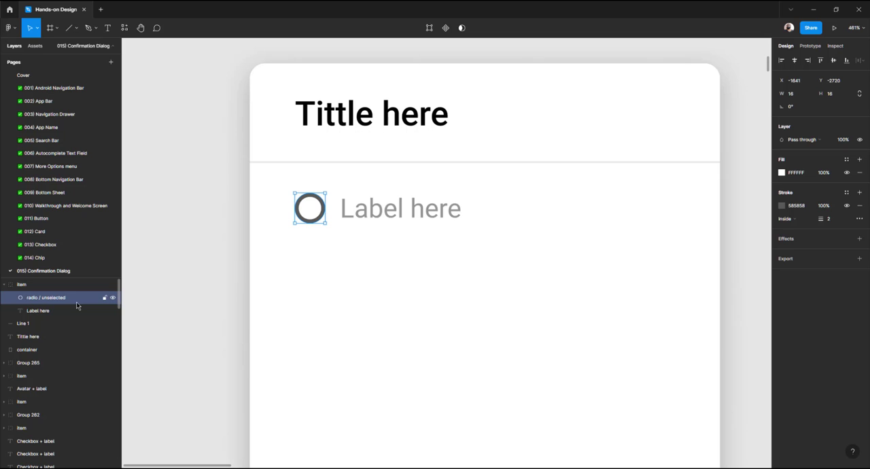
double_click(38, 311)
type("label")
key("Return")
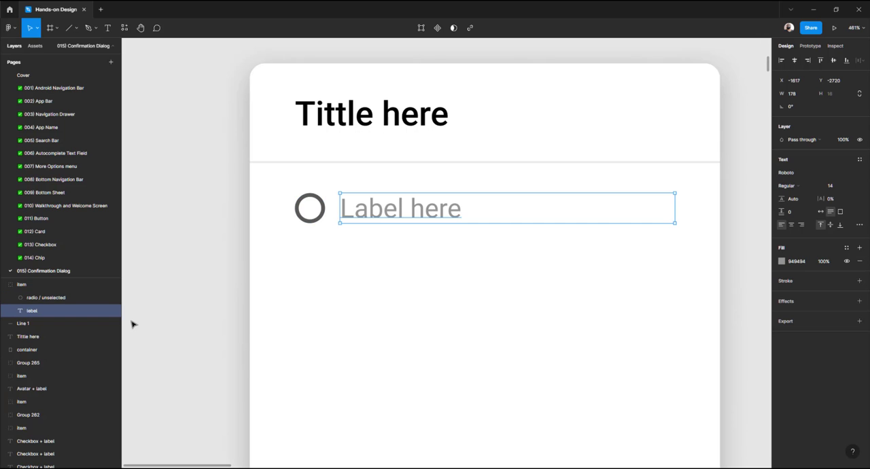
Rename the line under the title to divider
left_click(189, 271)
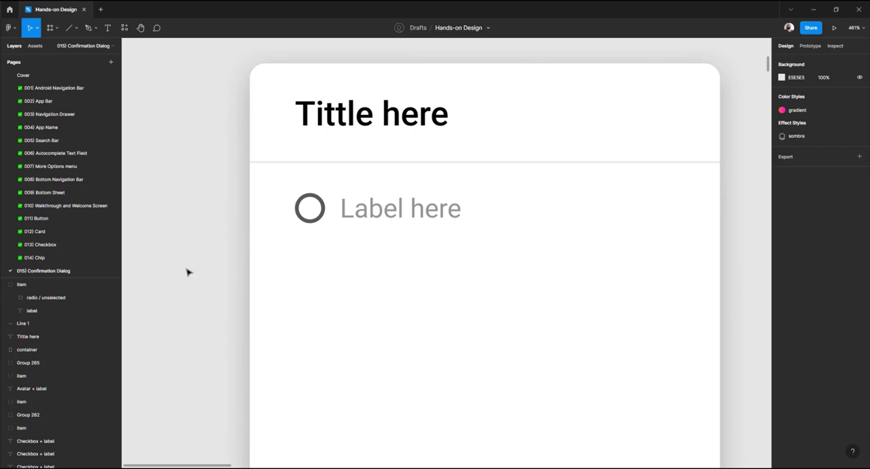
left_click(314, 164)
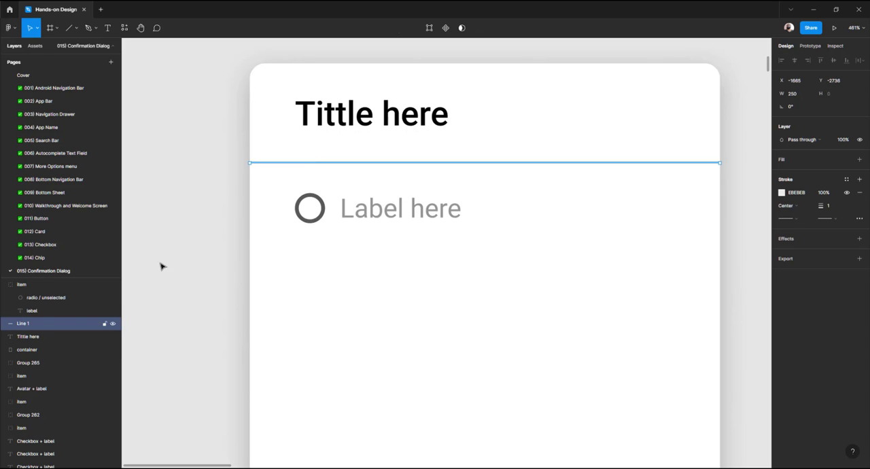
double_click(31, 325)
type("divid")
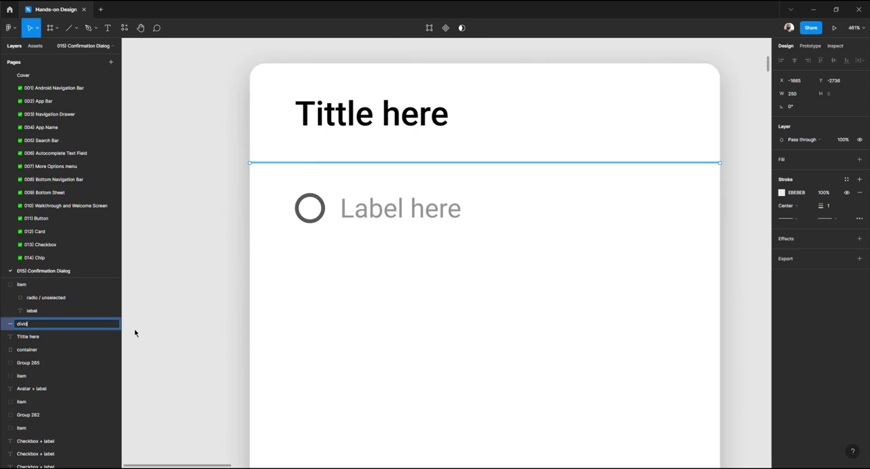
type("er")
key("Return")
Duplicate the radio item and move the copy about 32 px below the original
left_click(165, 294)
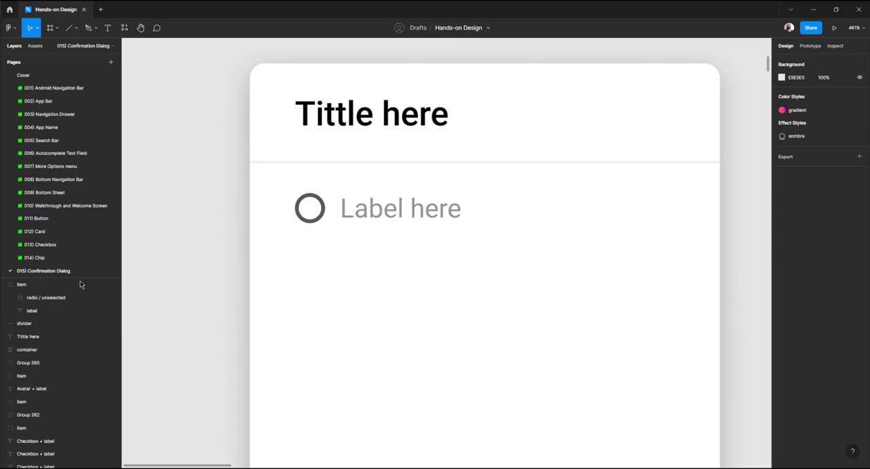
left_click(3, 288)
scroll(170, 279, "down", 5)
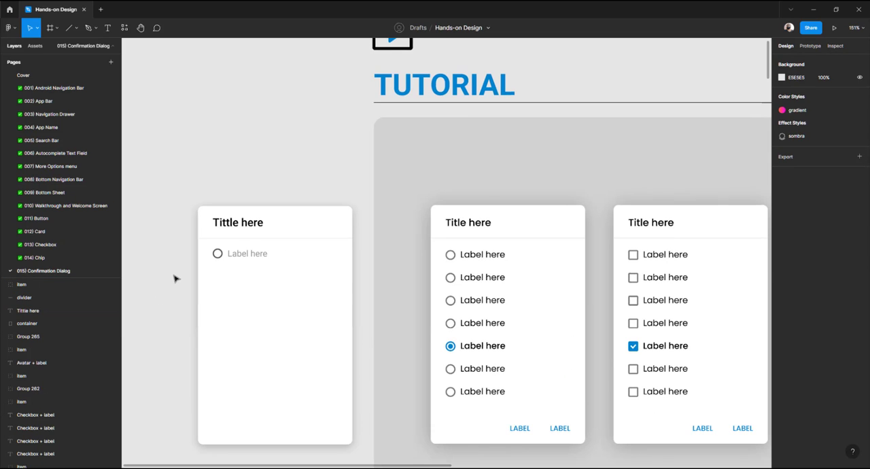
scroll(174, 278, "up", 3)
left_click(314, 235)
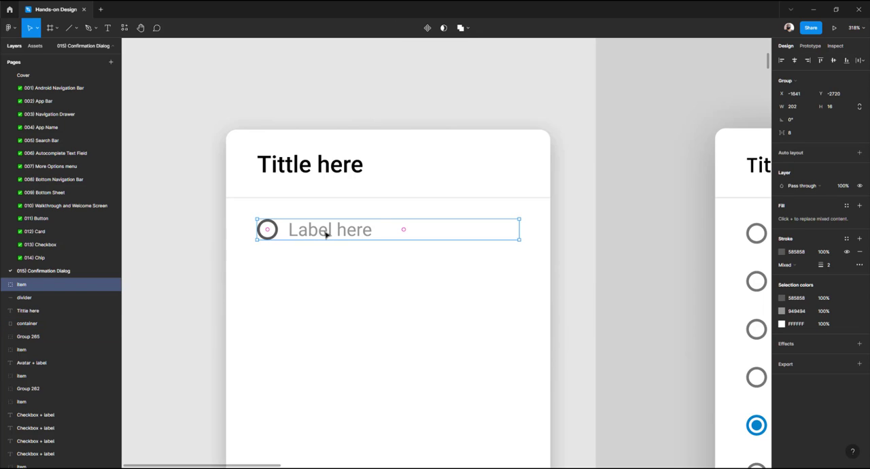
key("ctrl+d")
left_click_drag(320, 231, 330, 275)
Inspect the spacing between radio items in the tutorial example card
scroll(331, 275, "right", 5)
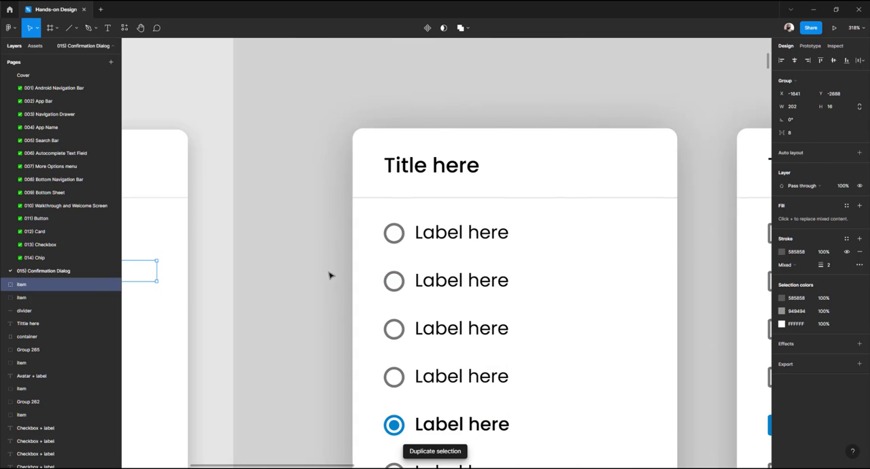
left_click(430, 280)
double_click(413, 284)
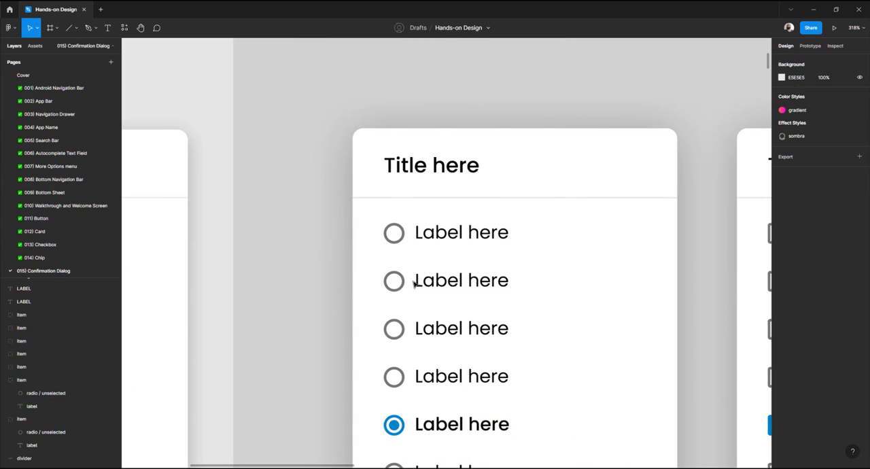
key("Escape")
left_click(418, 285)
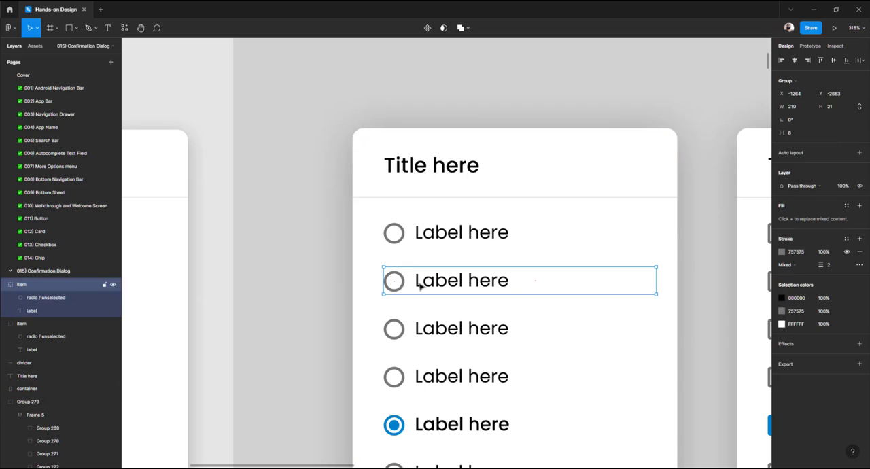
double_click(419, 285)
key("Escape")
left_click(419, 286)
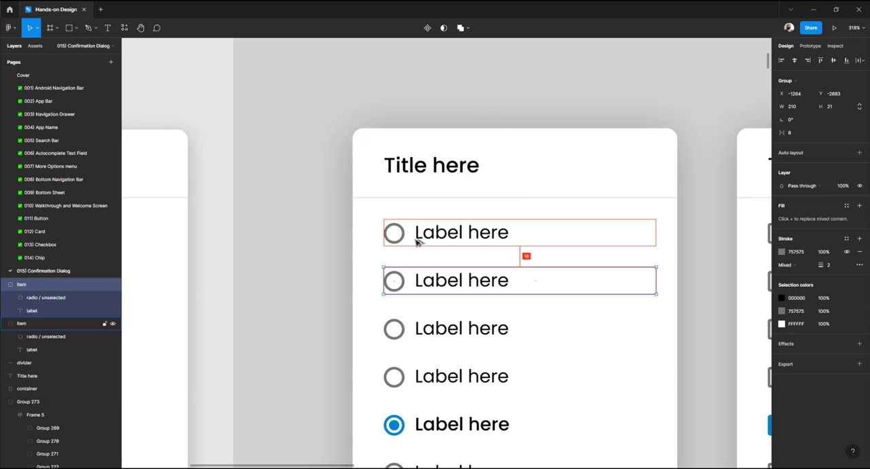
scroll(398, 253, "left", 5)
scroll(397, 254, "left", 3)
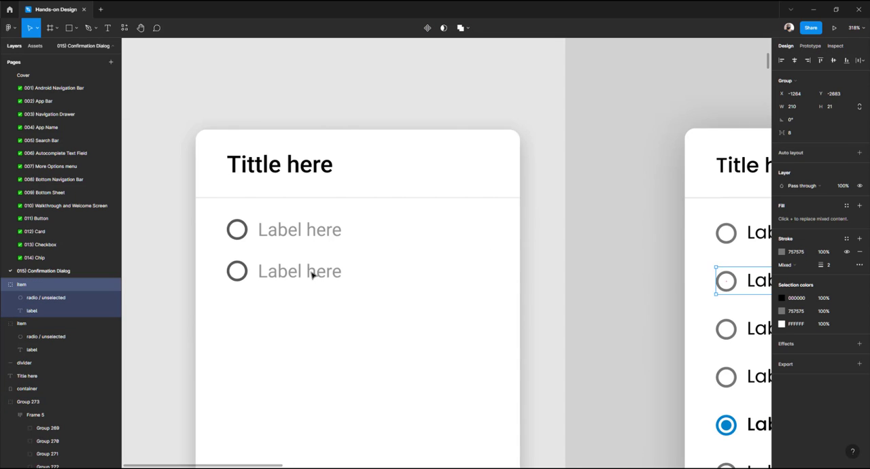
Duplicate the radio item downward repeatedly to build a column of seven items spaced 32 px apart
left_click(311, 270)
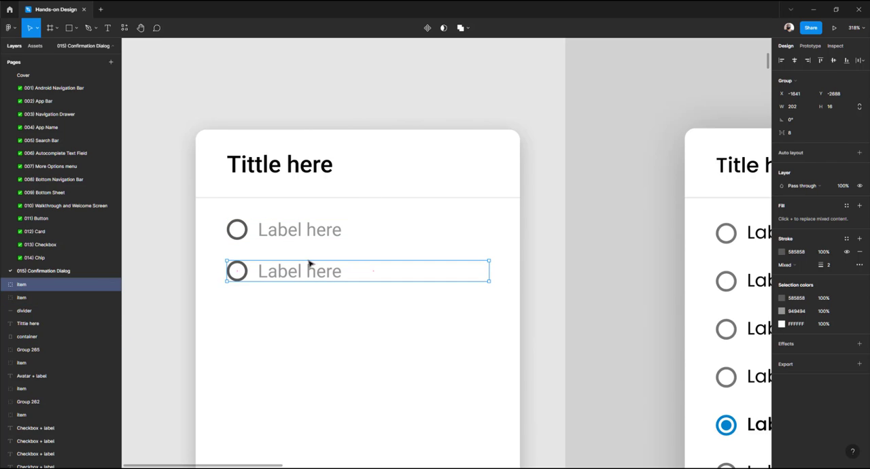
scroll(306, 262, "down", 2)
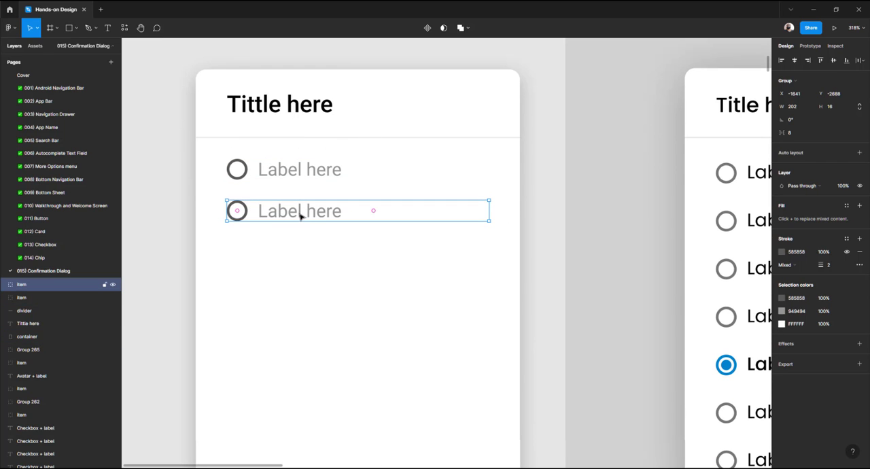
left_click_drag(301, 216, 302, 258)
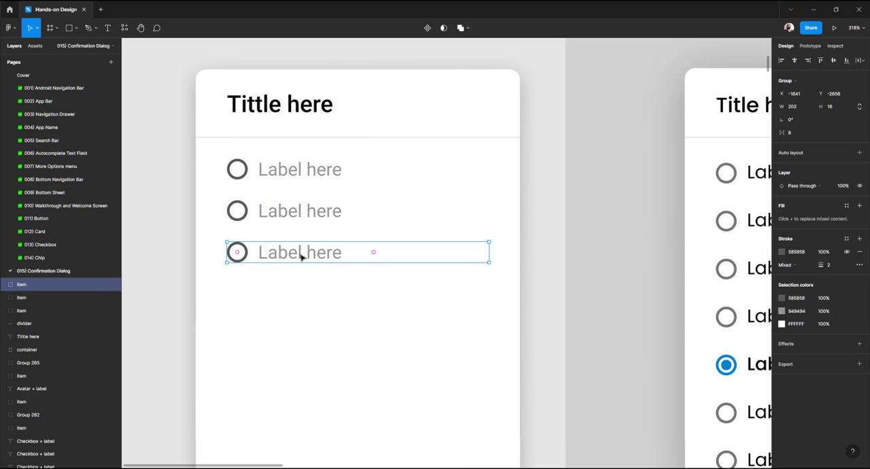
key("ctrl+d")
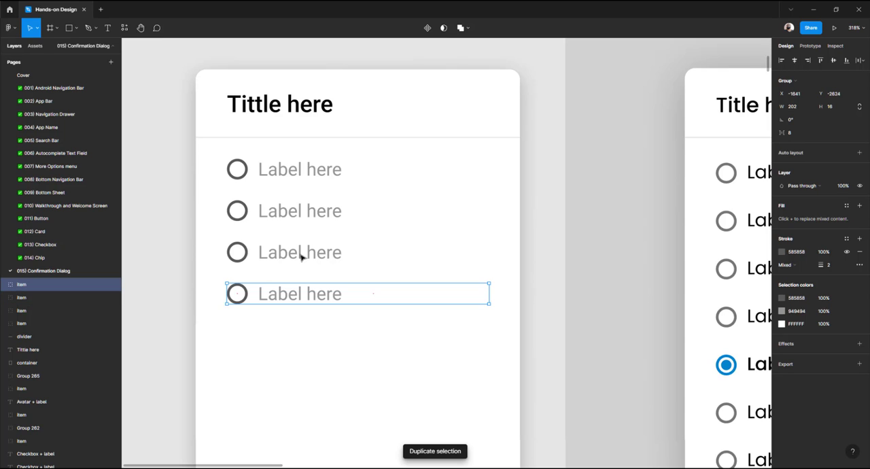
key("ctrl+d")
key("ctrl+d")
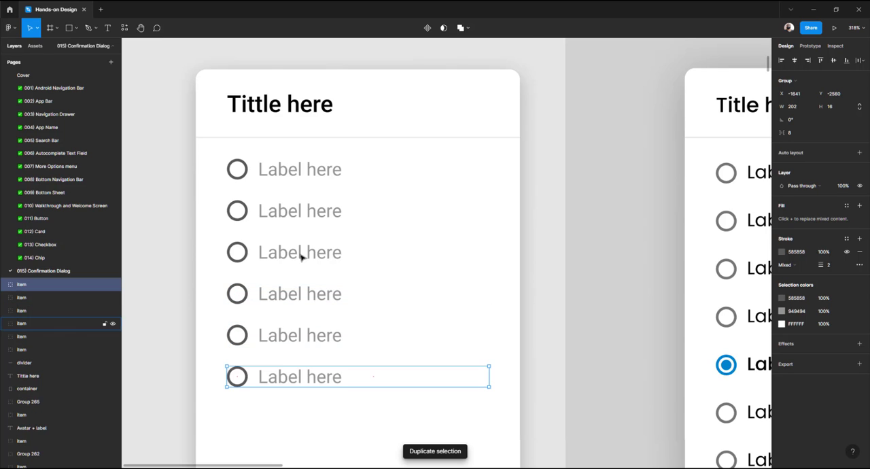
scroll(302, 258, "down", 2)
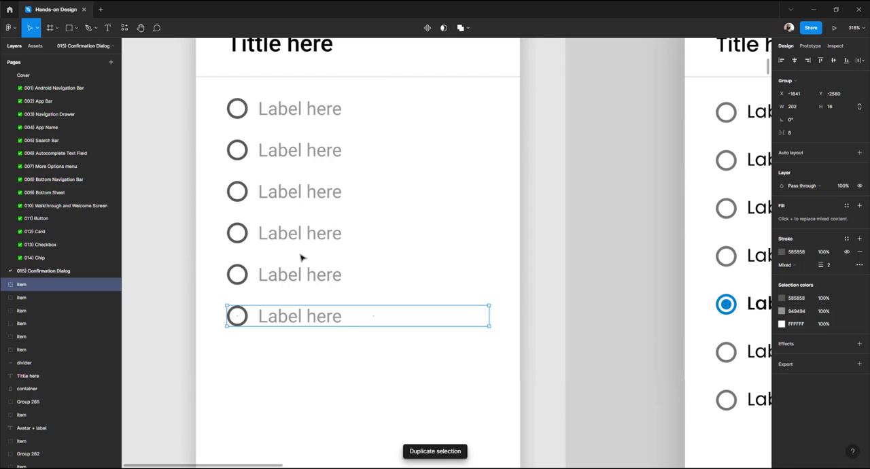
scroll(302, 257, "down", 5)
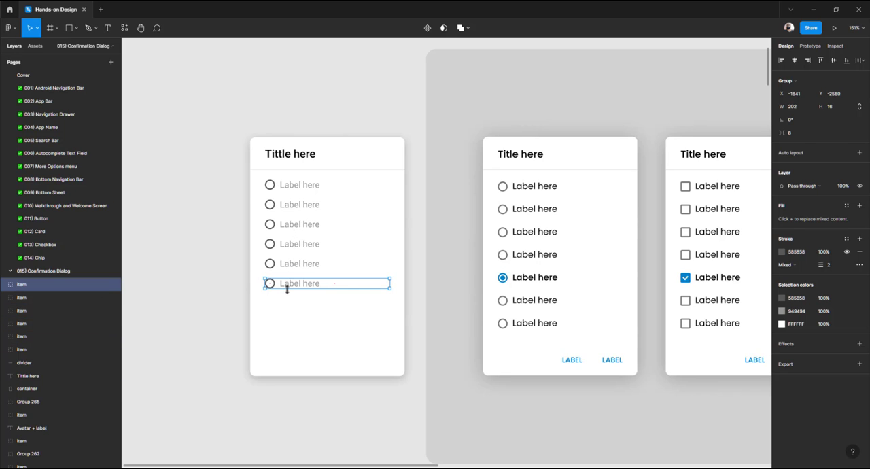
key("ctrl+d")
scroll(271, 285, "up", 3)
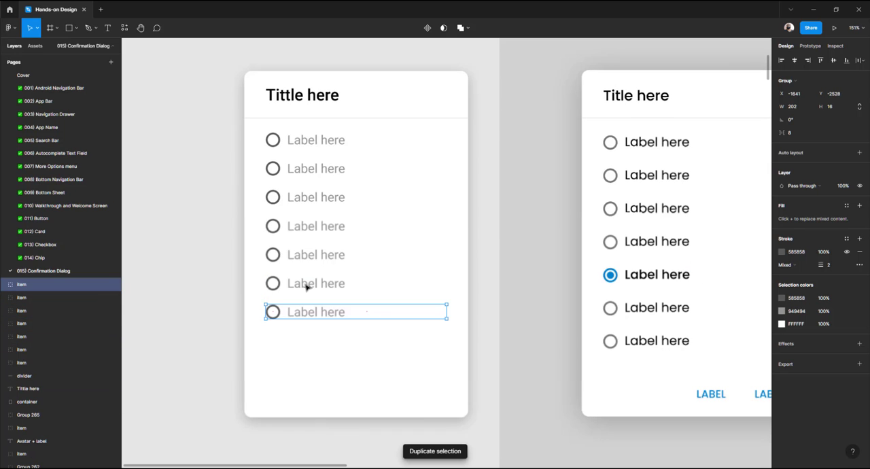
Make the sixth item's label bold and select its radio circle
double_click(316, 284)
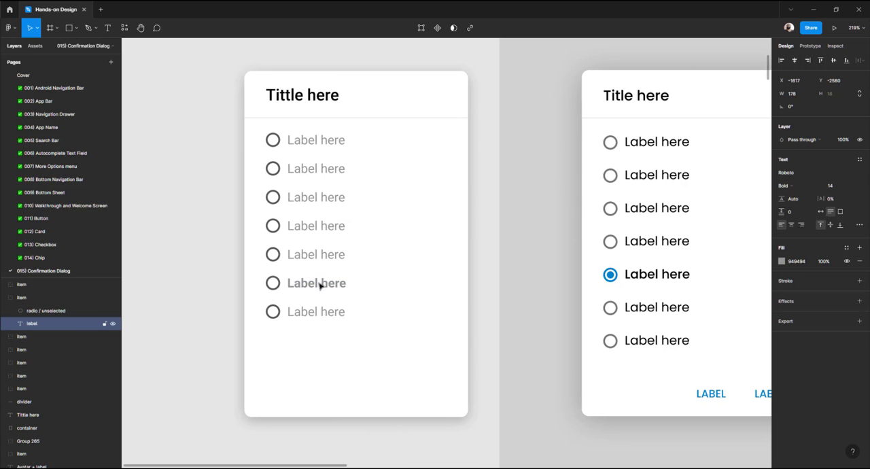
key("ctrl+b")
scroll(273, 285, "up", 10)
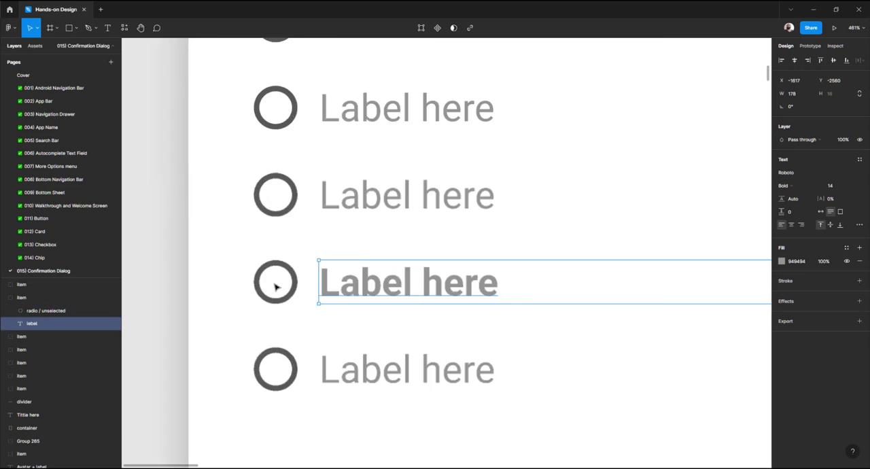
left_click(276, 289)
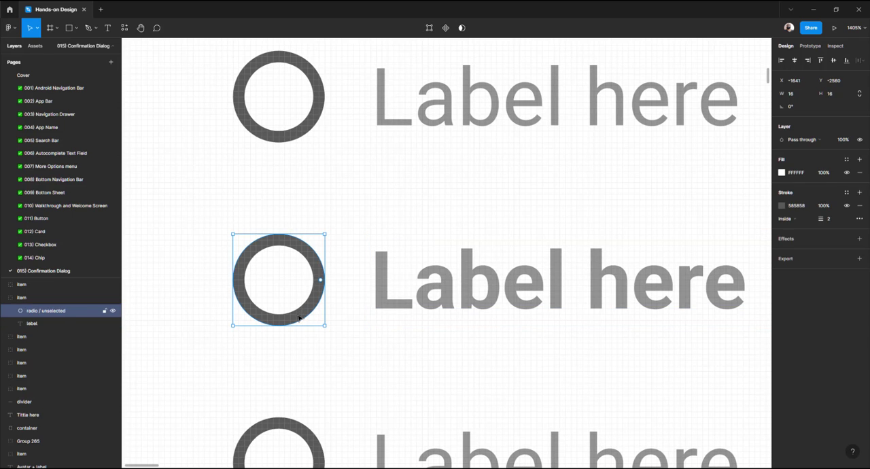
Duplicate the sixth item's radio circle and fill the copy with blue 0083CD
key("ctrl+d")
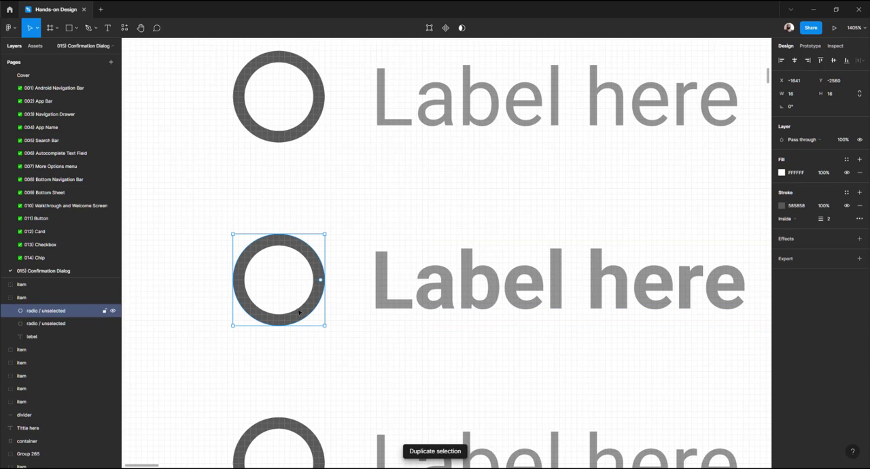
left_click(781, 173)
left_click(704, 348)
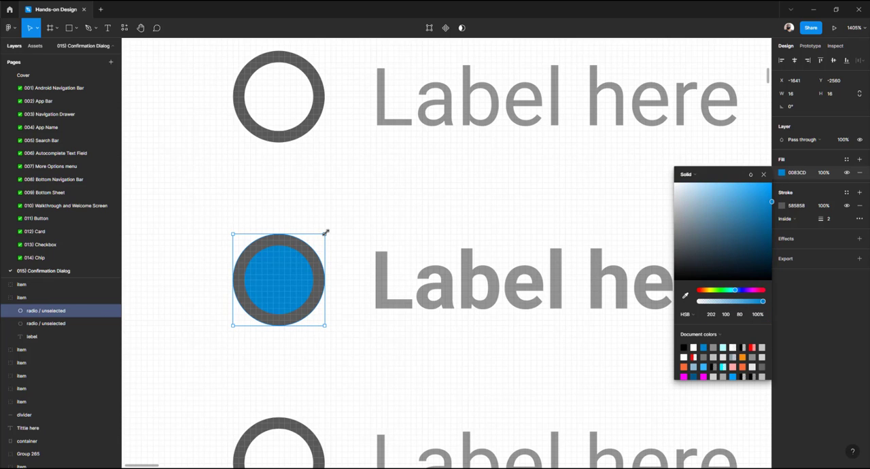
Remove the blue copy's stroke and shrink it to an 8 px dot centred inside the circle
left_click_drag(325, 233, 311, 253)
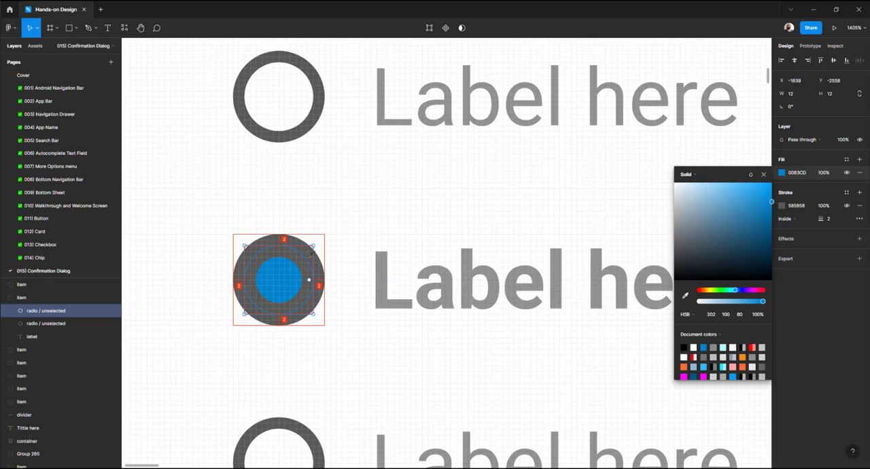
left_click(860, 206)
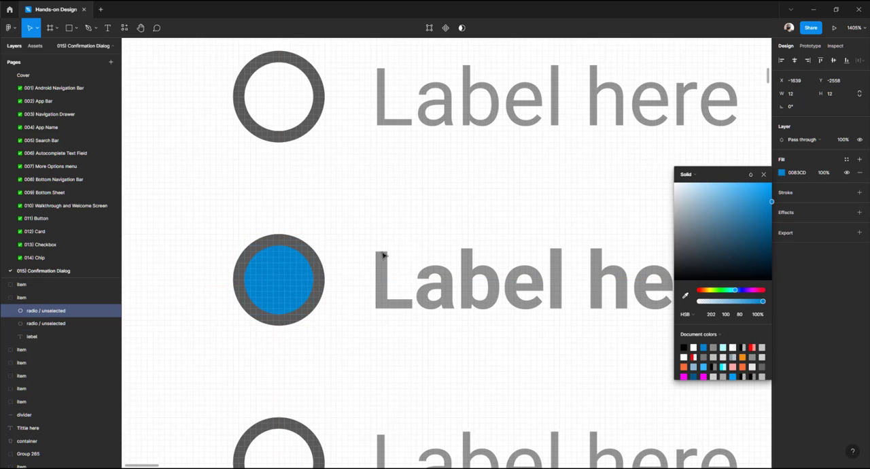
left_click_drag(312, 246, 302, 263)
Set the outer radio circle's stroke colour to blue 0083CD
left_click(316, 262)
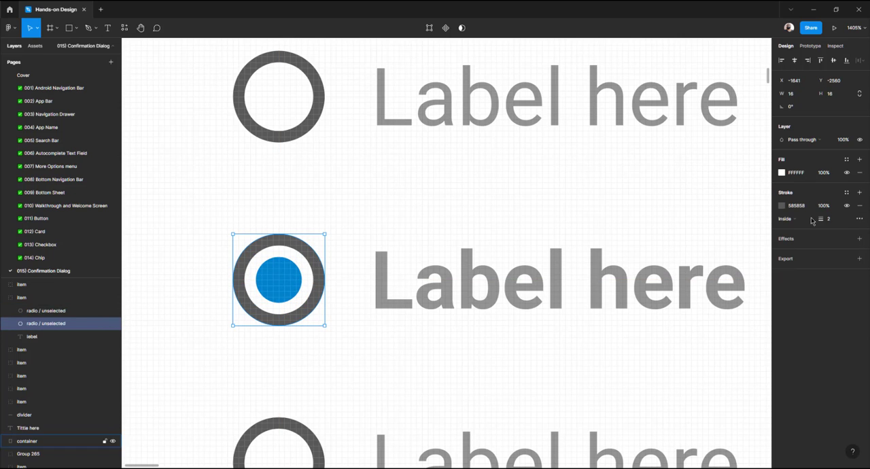
left_click(782, 206)
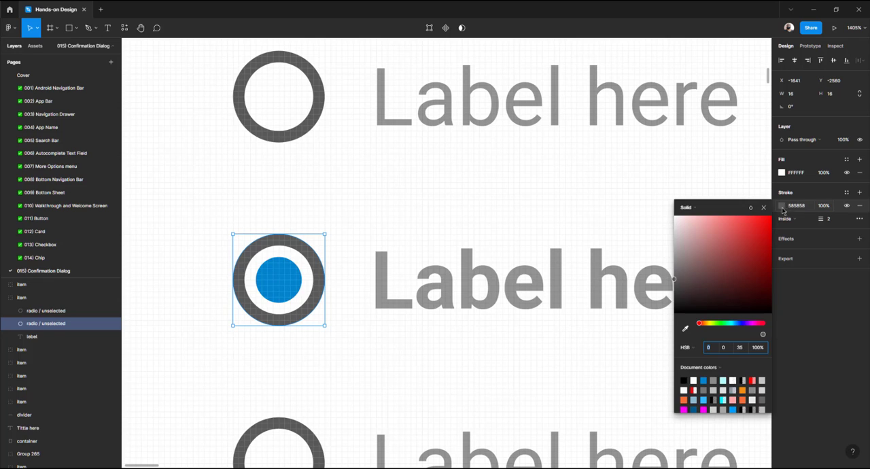
left_click(705, 379)
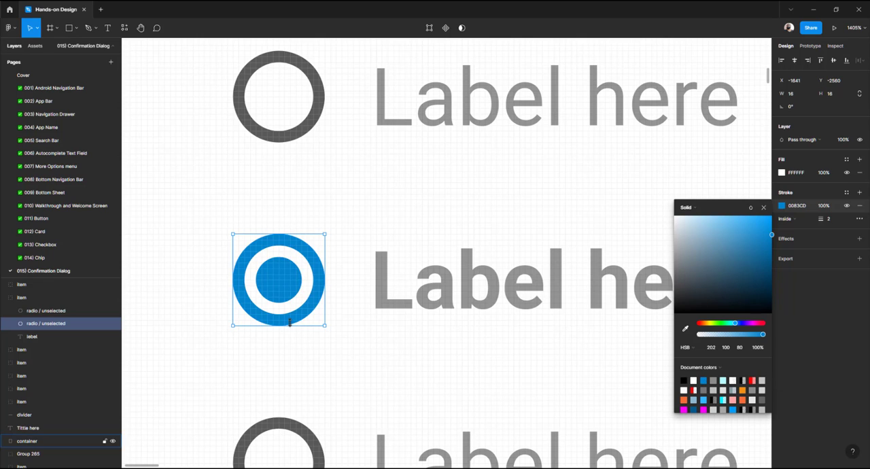
Group the blue dot together with the outer radio circle
left_click(256, 338)
scroll(269, 299, "down", 3)
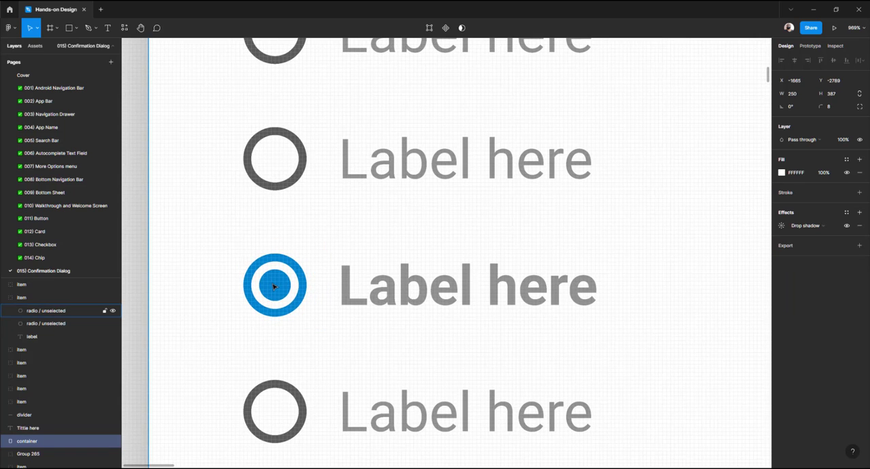
double_click(275, 286)
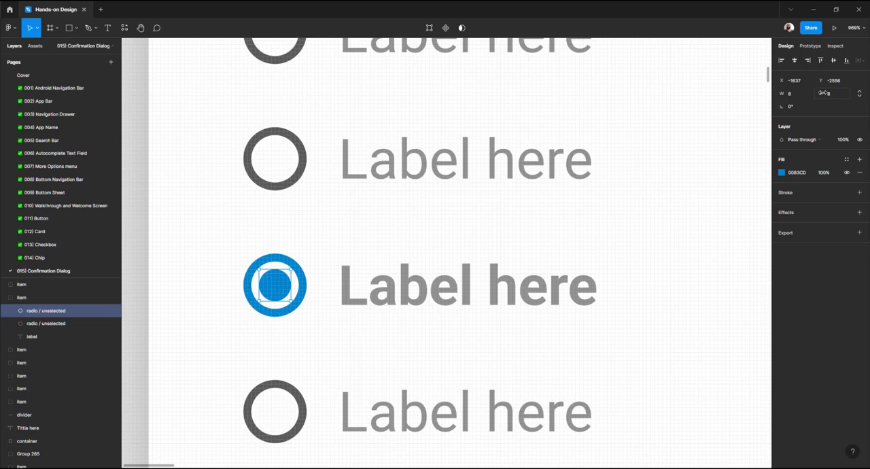
left_click(302, 294)
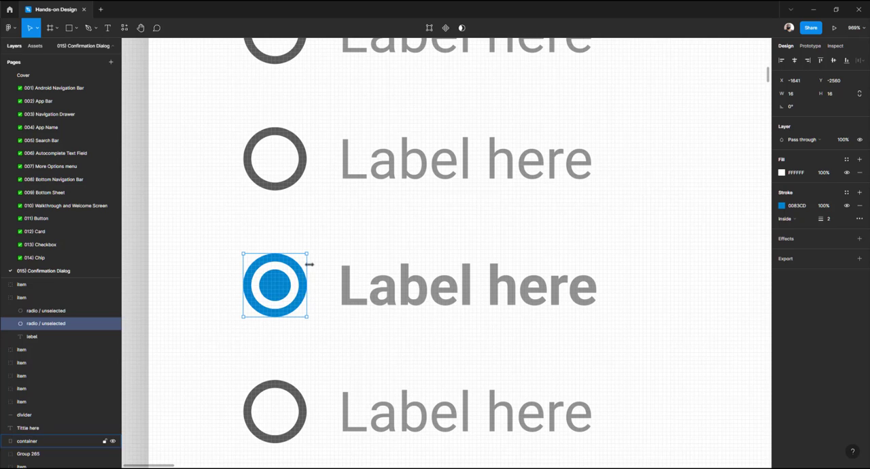
left_click(304, 332)
left_click(281, 285)
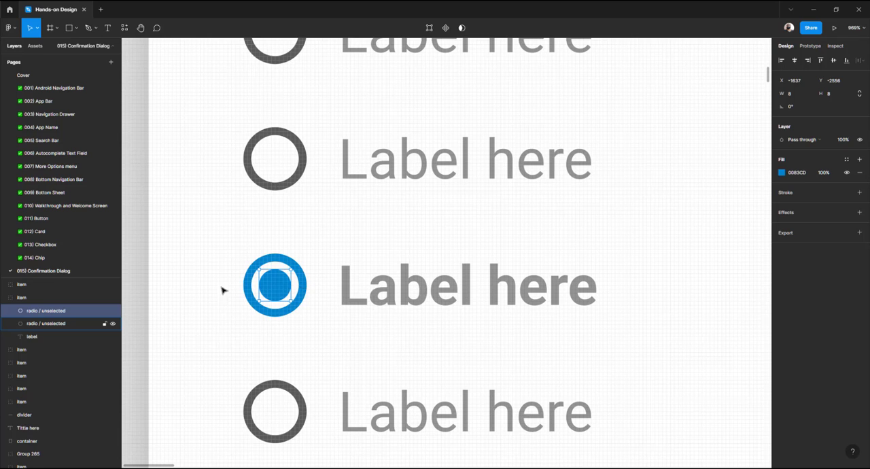
left_click(305, 290, "shift")
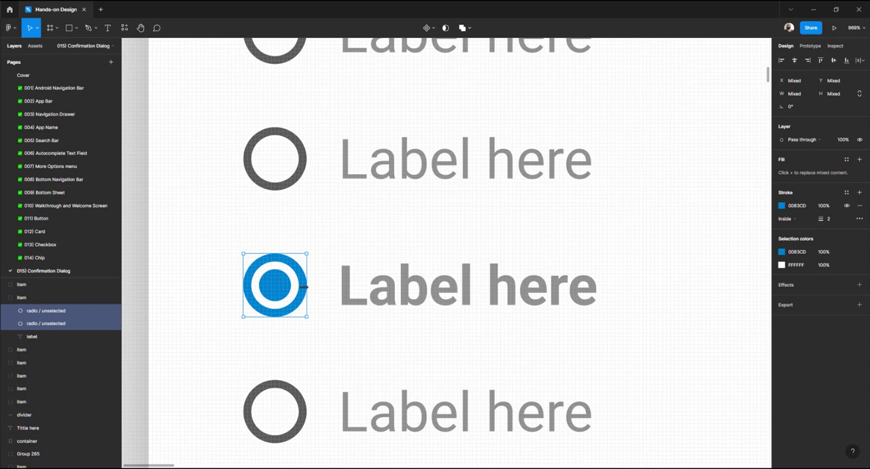
key("ctrl+g")
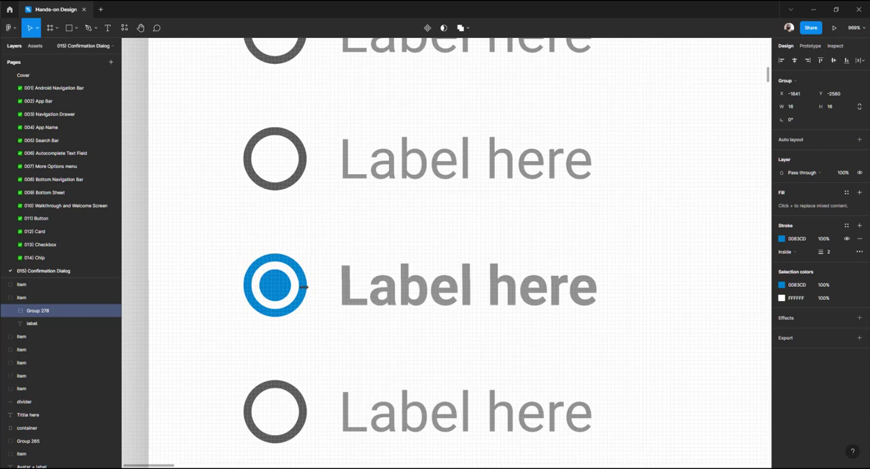
Rename the new group as "radio / selected"
left_click(11, 310)
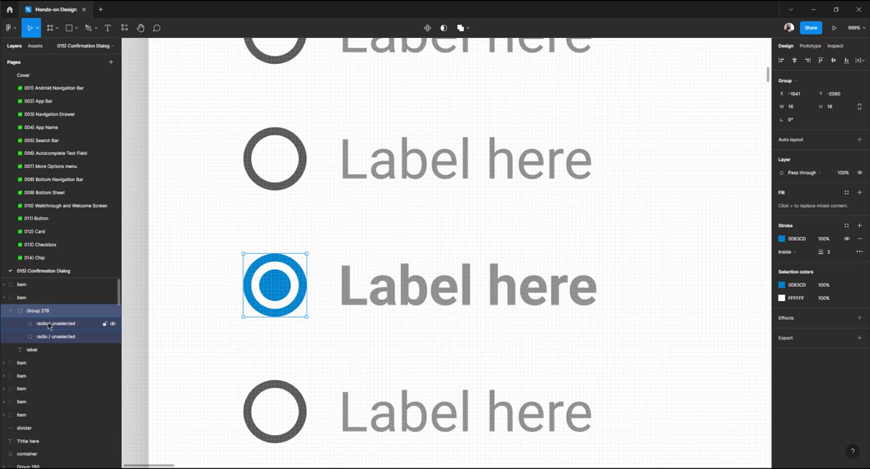
double_click(58, 325)
key("ctrl+c")
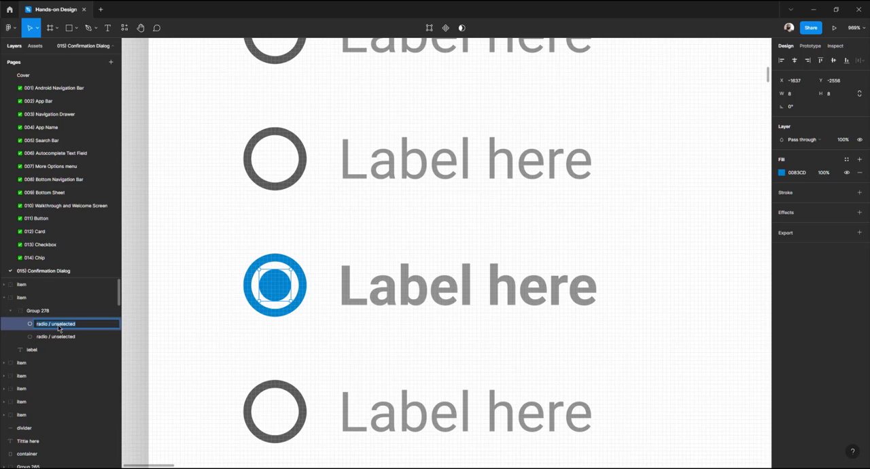
double_click(43, 312)
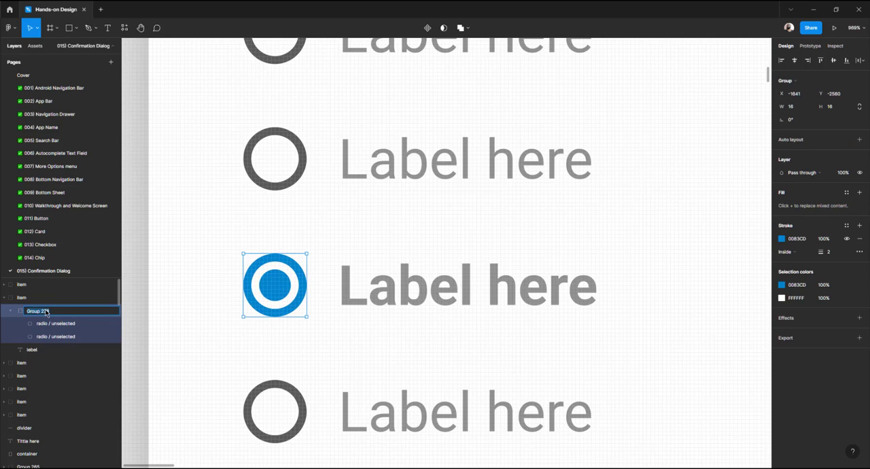
key("ctrl+v")
key("BackSpace")
key("BackSpace")
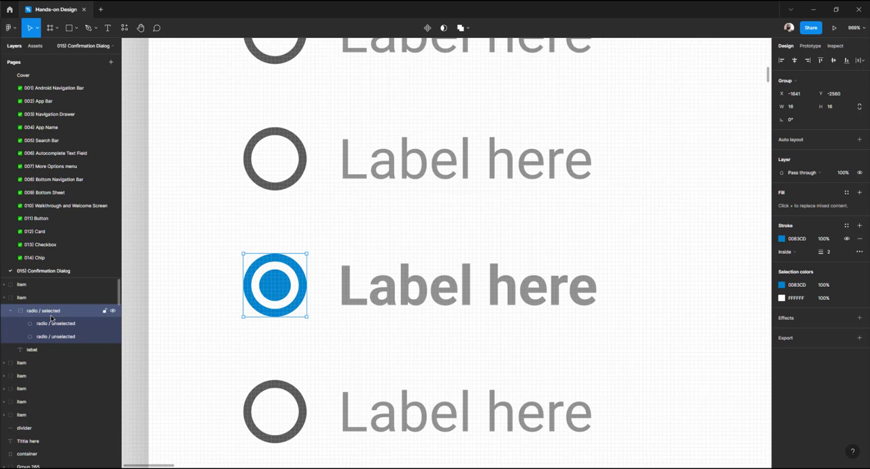
Rename the group's inner circle layer as "dot" and its outer circle layer as "background"
double_click(51, 324)
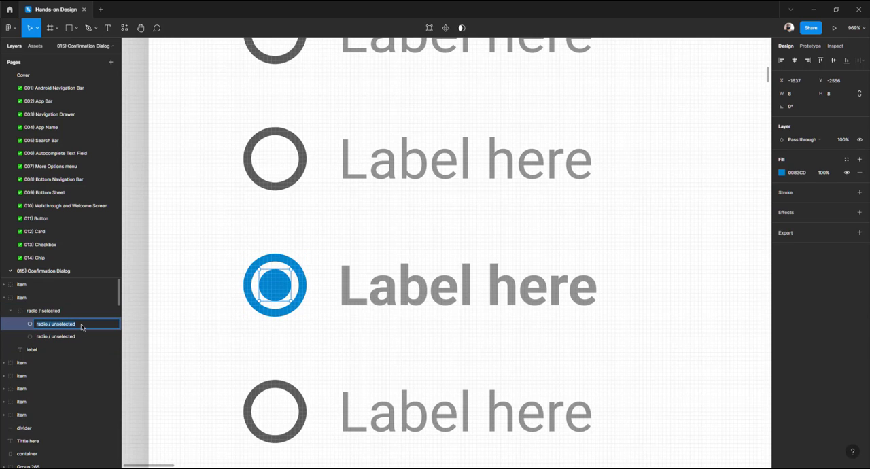
type("shape")
key("Tab")
type("shape")
key("Return")
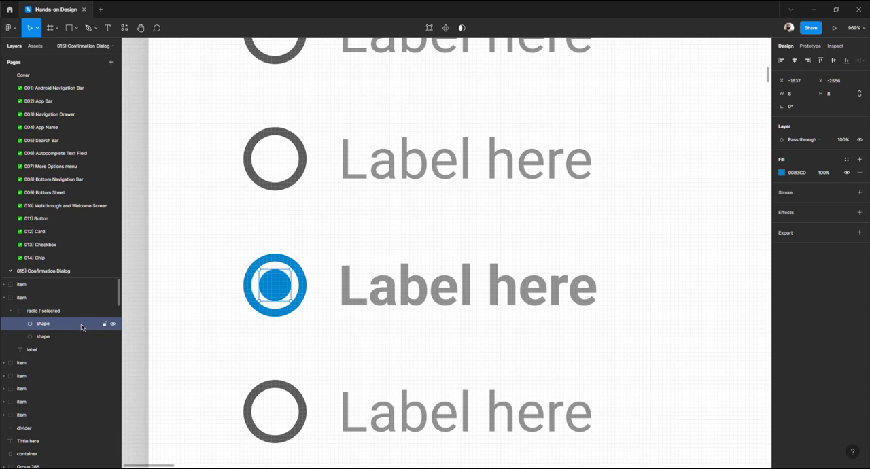
double_click(53, 338)
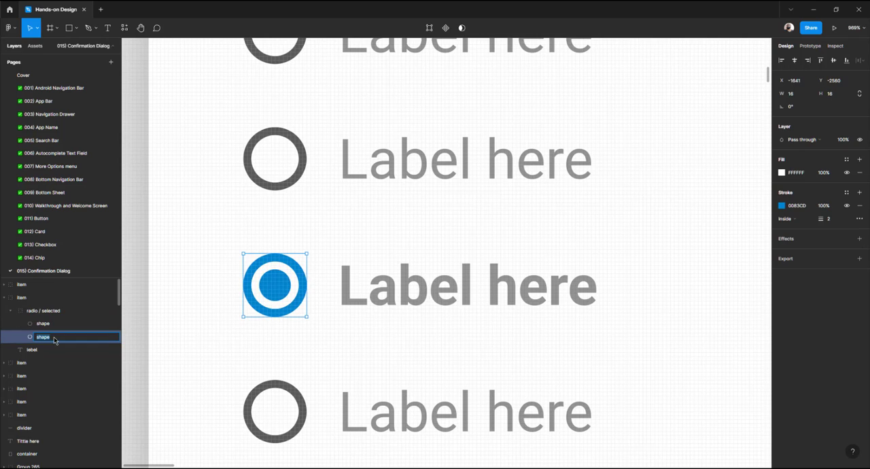
type("background")
key("Return")
double_click(64, 325)
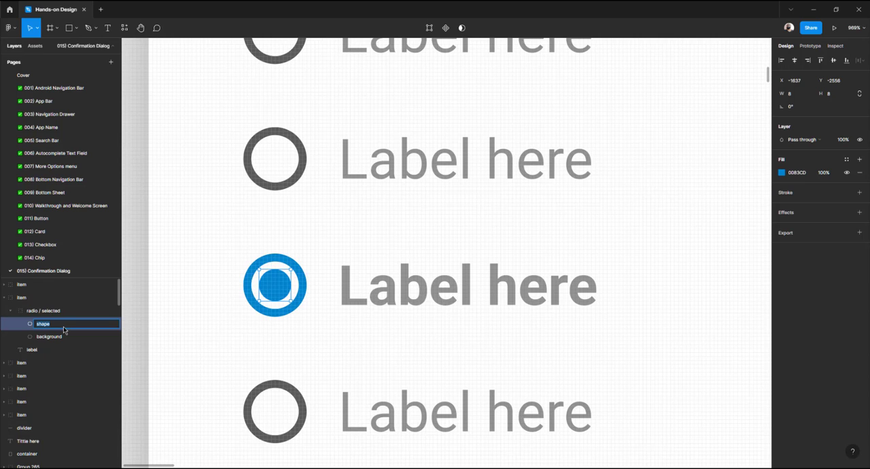
type("dot")
key("Return")
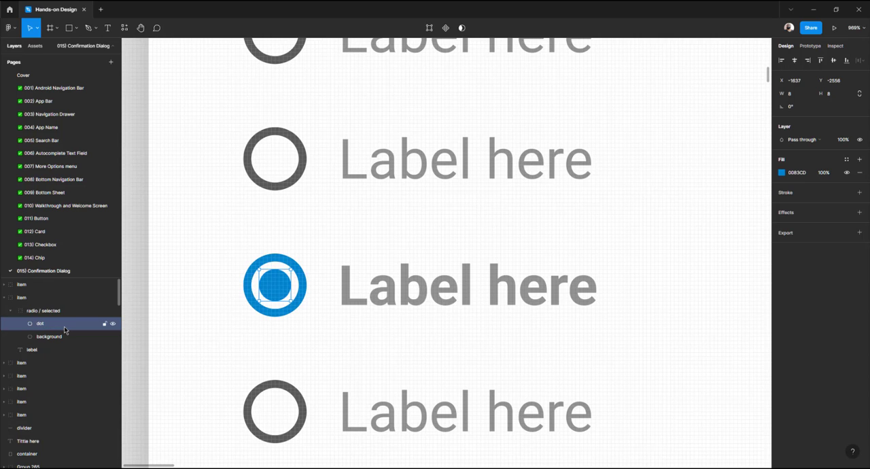
Compare the layer structure of the selected radio item with a neighbouring unselected item
left_click(11, 311)
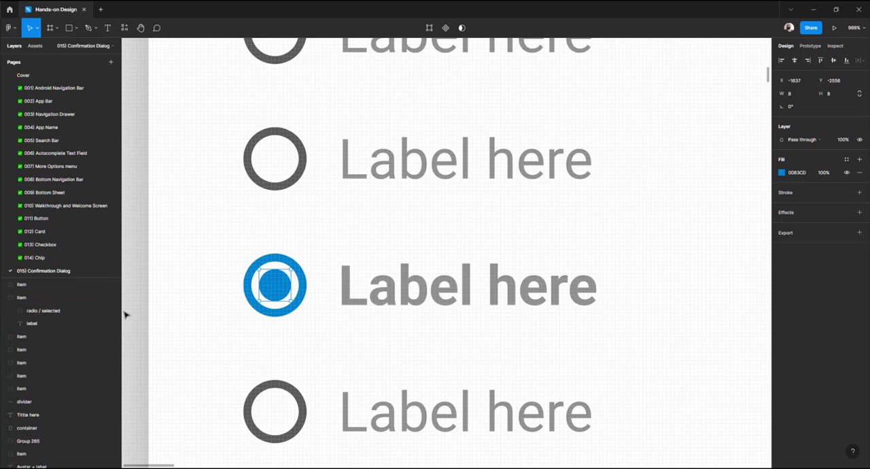
left_click(281, 286)
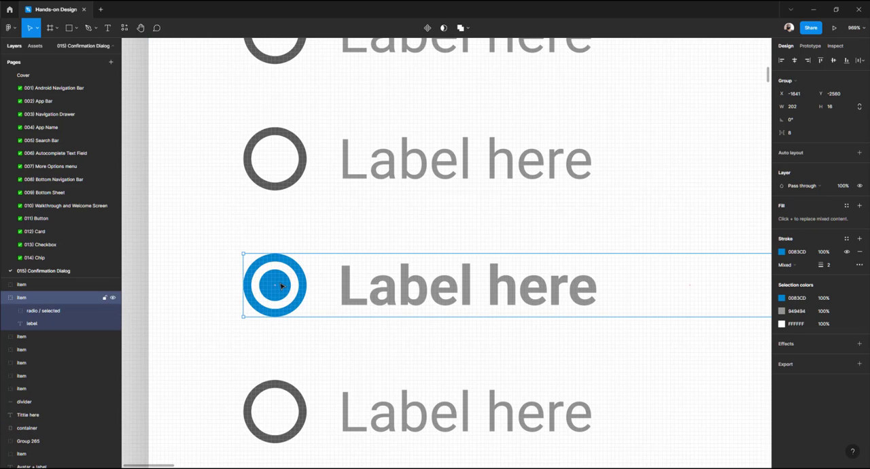
scroll(282, 286, "down", 3)
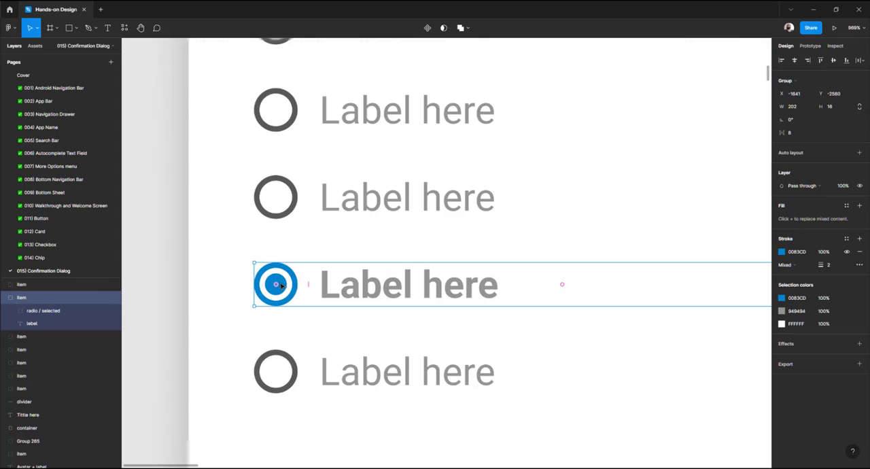
double_click(297, 373)
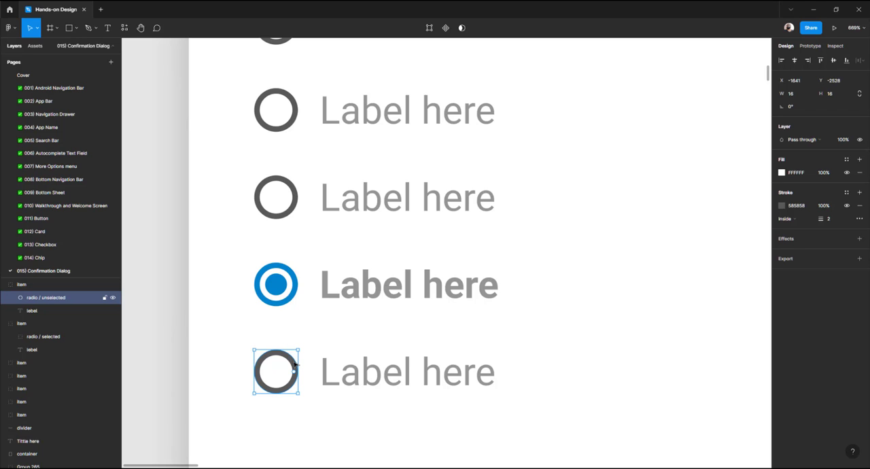
left_click(278, 286)
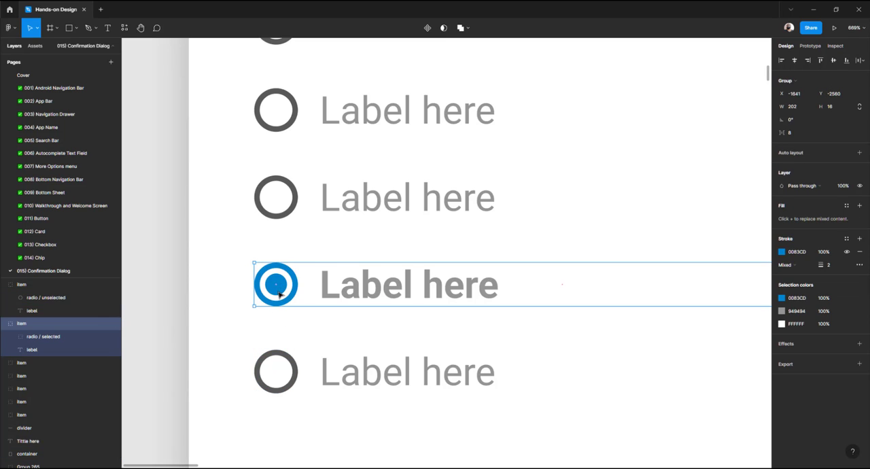
double_click(279, 285)
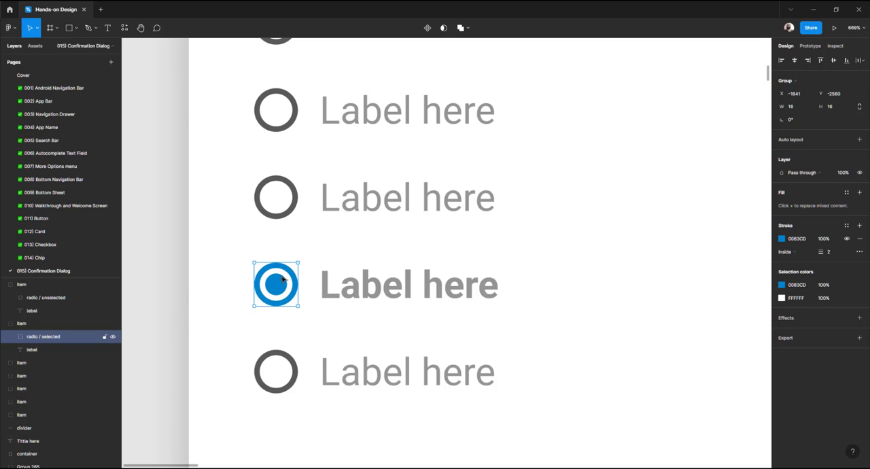
left_click(11, 337)
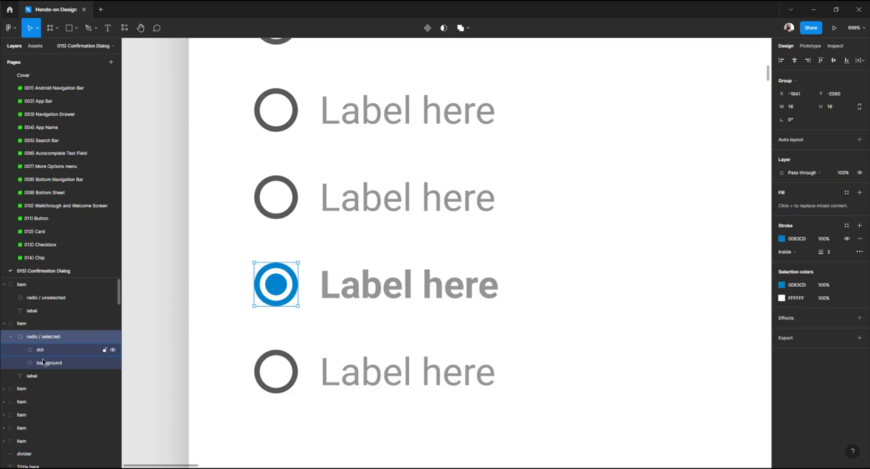
left_click(10, 337)
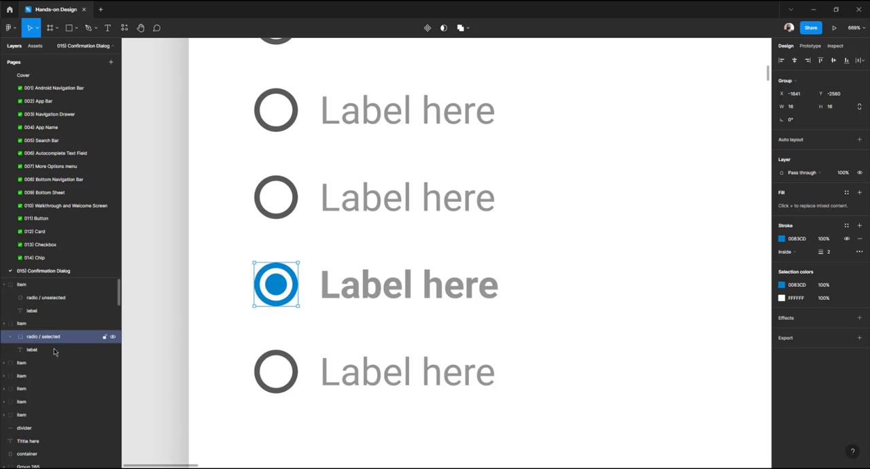
left_click(291, 366)
double_click(292, 365)
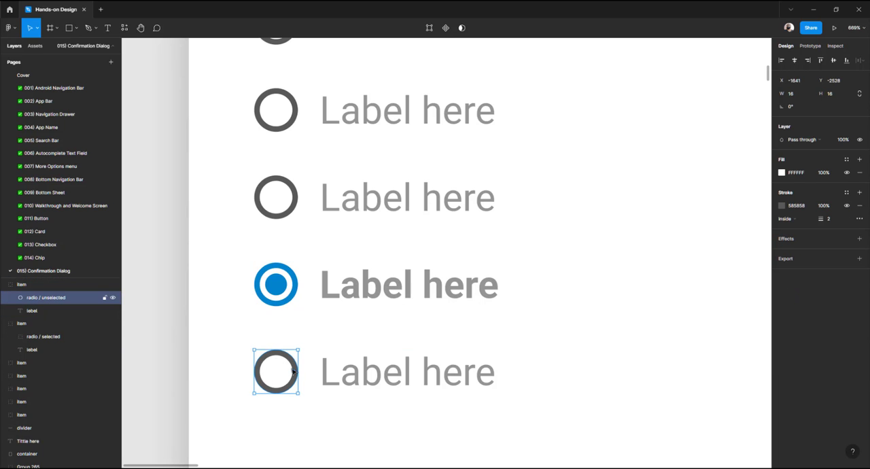
scroll(282, 363, "down", 3)
scroll(278, 363, "down", 5)
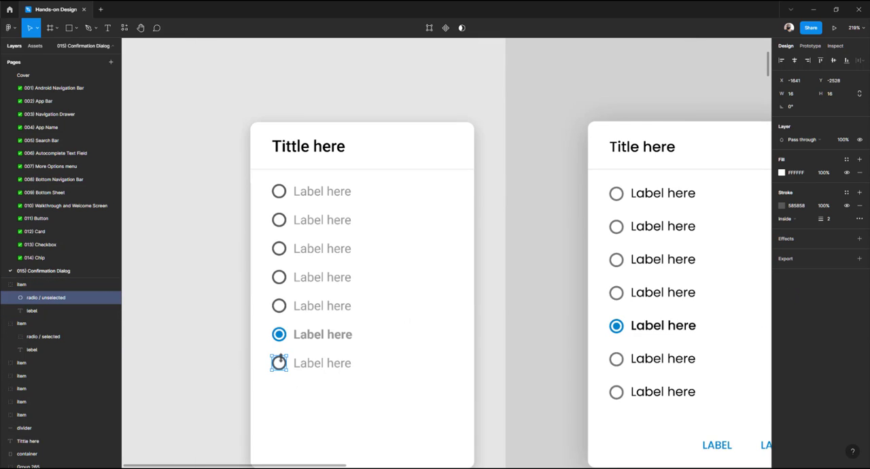
Select all seven option labels in the new card and set their text fill to black
scroll(288, 247, "right", 3)
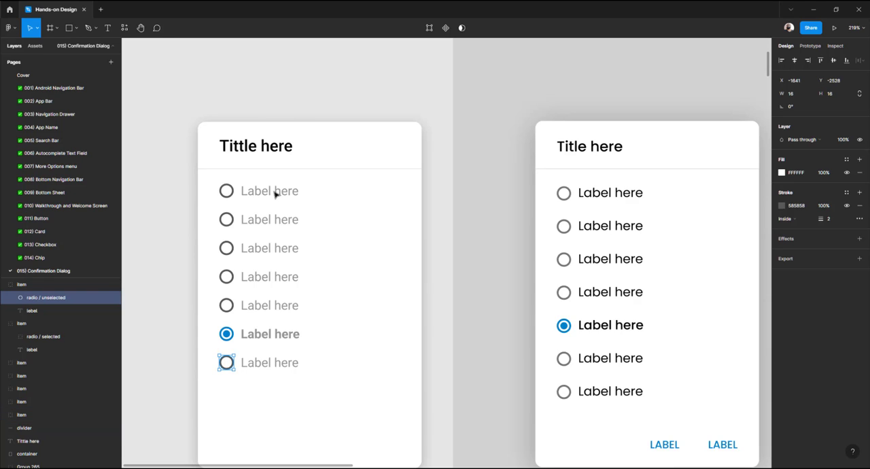
left_click(275, 194)
left_click(268, 219, "shift")
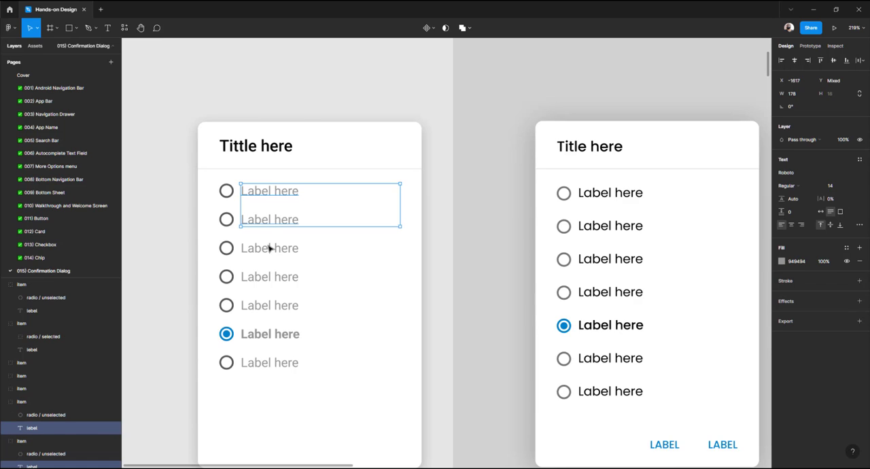
left_click(266, 253, "shift")
left_click(269, 277, "shift")
left_click(269, 307, "shift")
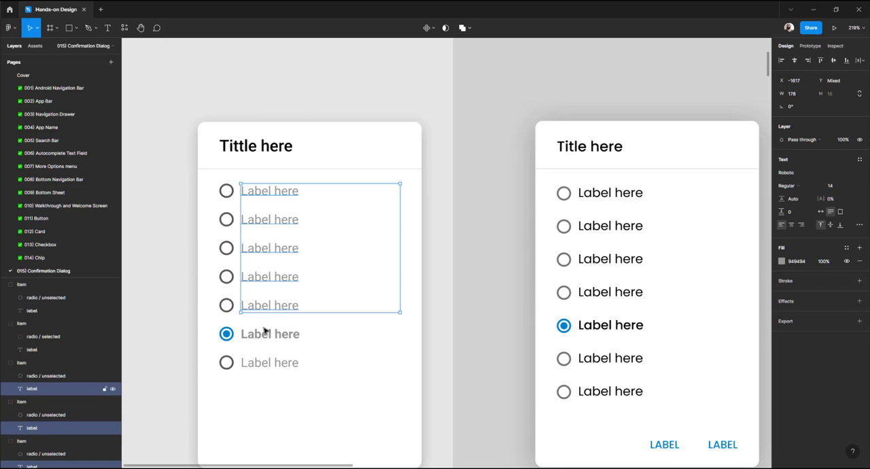
left_click(262, 336, "shift")
left_click(265, 363, "shift")
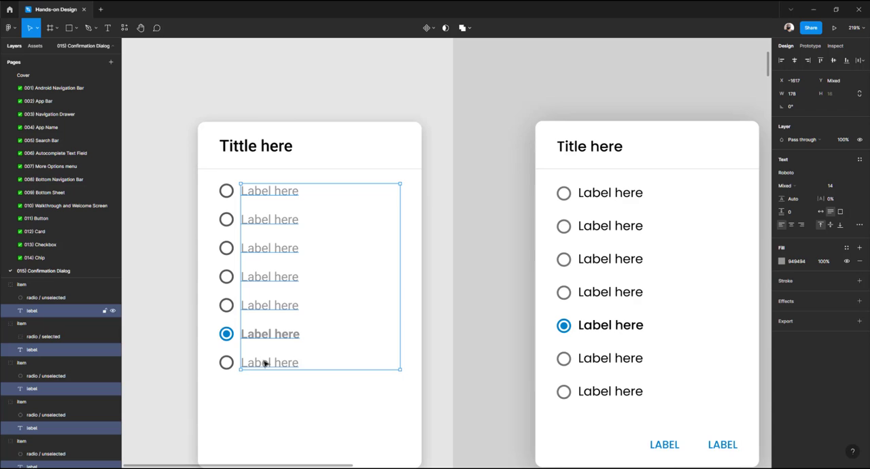
left_click(782, 262)
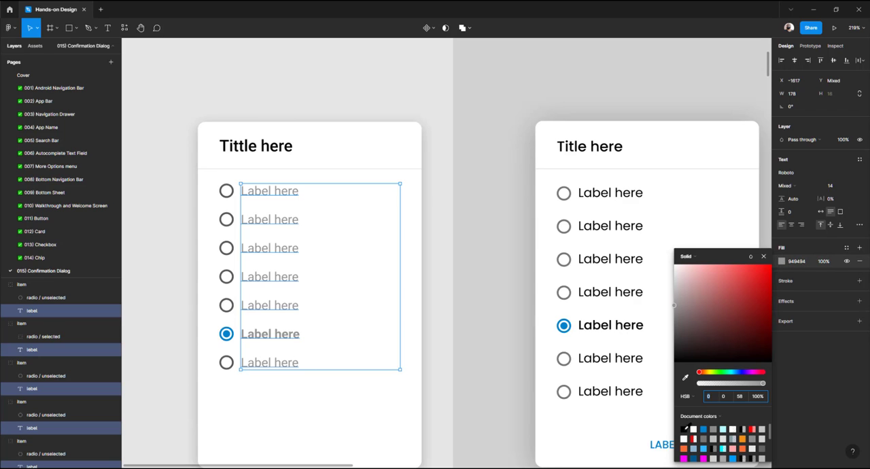
left_click(685, 428)
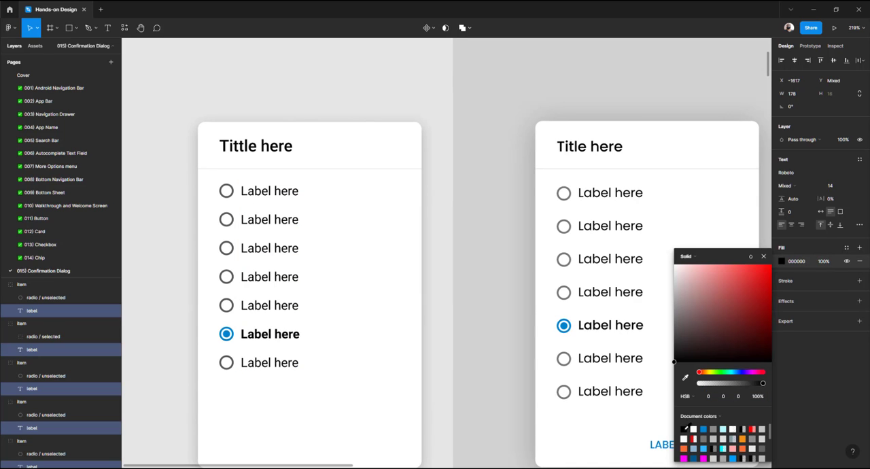
left_click(184, 313)
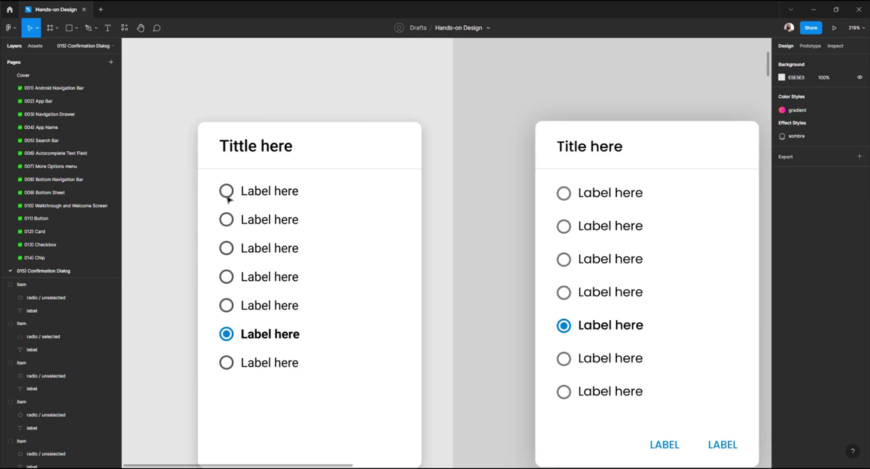
Select all seven radio circles and lighten their stroke colour to grey 848484
left_click(227, 193)
left_click(230, 220, "shift")
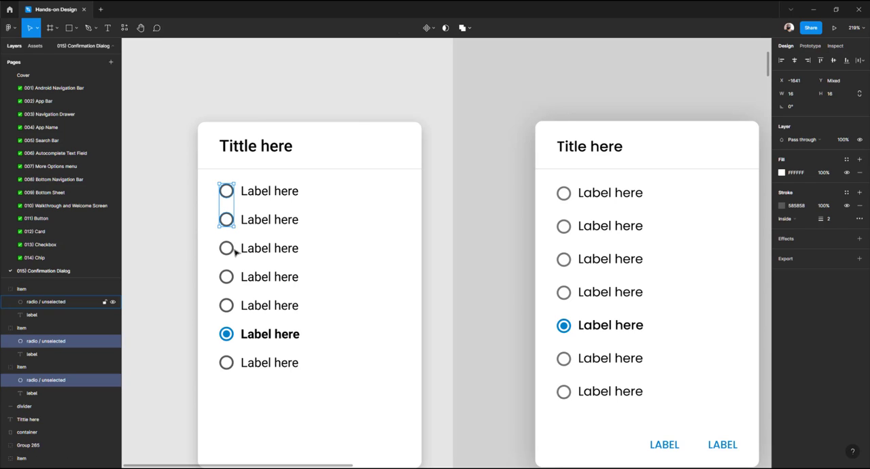
left_click(234, 250, "shift")
left_click(235, 278, "shift")
left_click(232, 304, "shift")
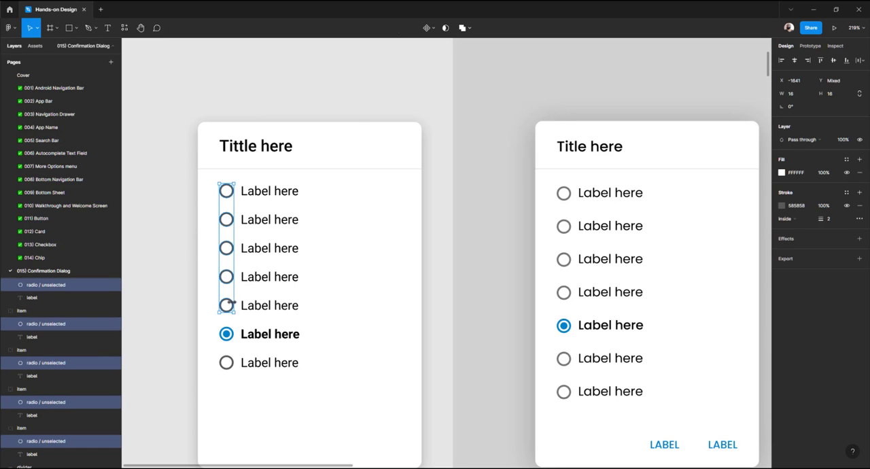
left_click(231, 363, "shift")
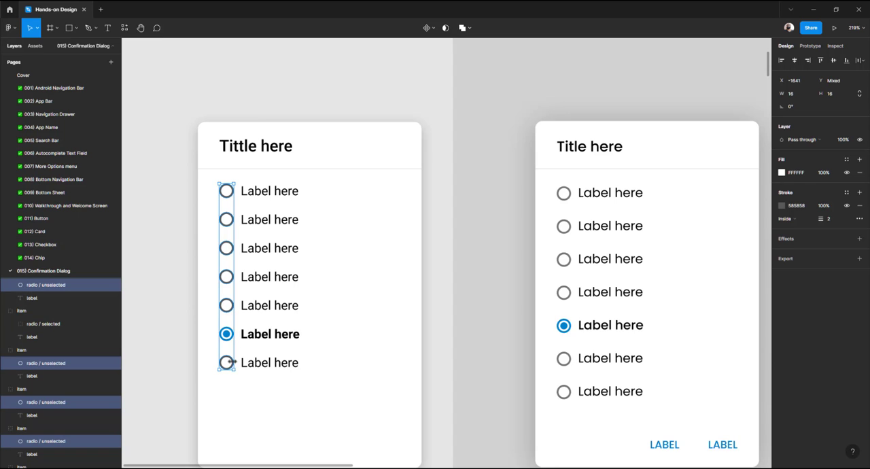
left_click(782, 205)
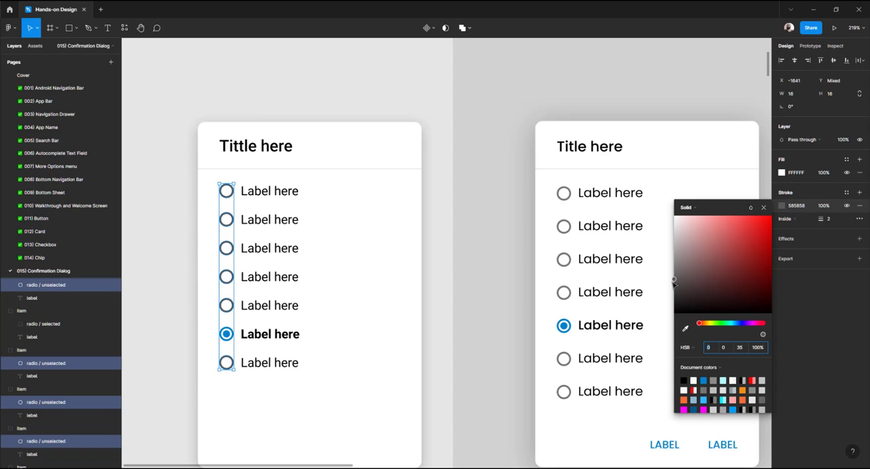
left_click_drag(673, 281, 673, 267)
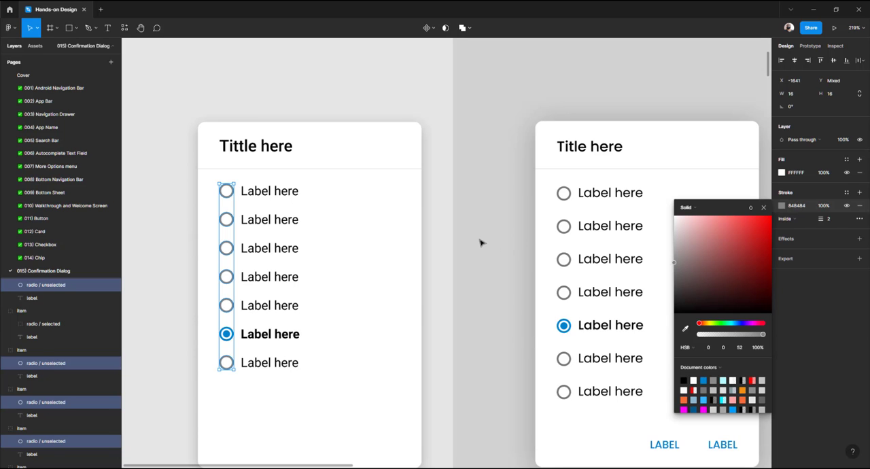
left_click(480, 243)
Inspect the text properties of the action button label in the tutorial's radio dialog card
scroll(447, 242, "down", 5)
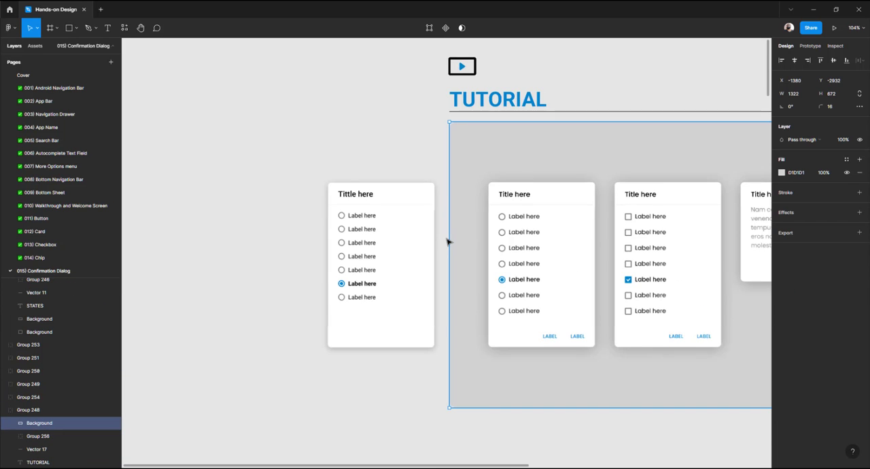
scroll(411, 268, "down", 1)
scroll(384, 263, "up", 3)
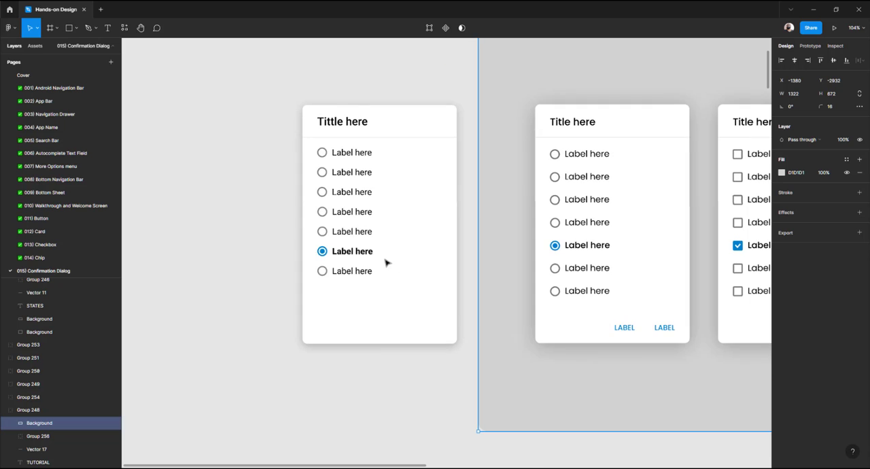
left_click(348, 153)
left_click(266, 185)
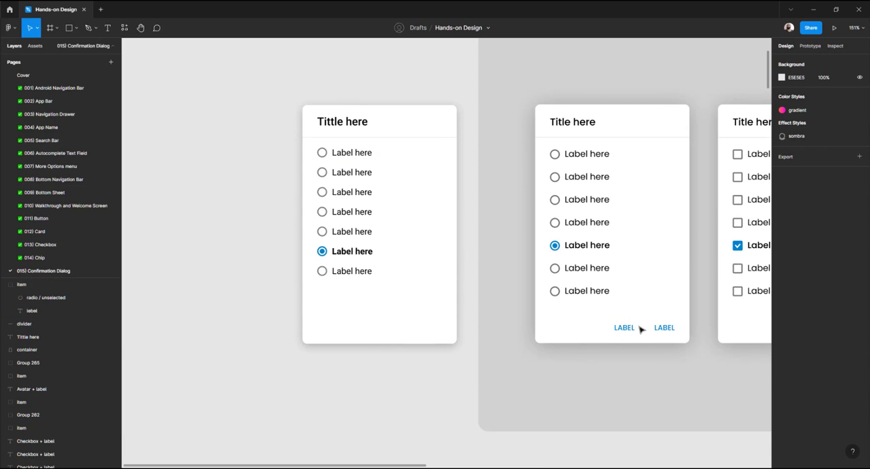
double_click(624, 328)
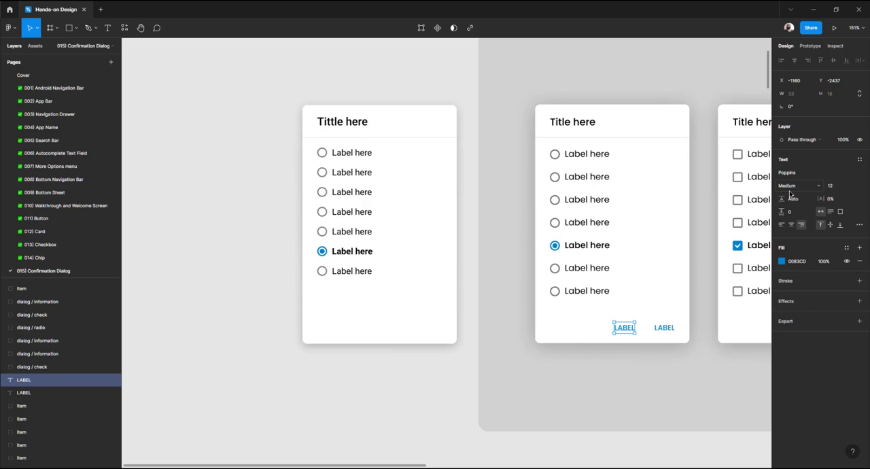
left_click(392, 322)
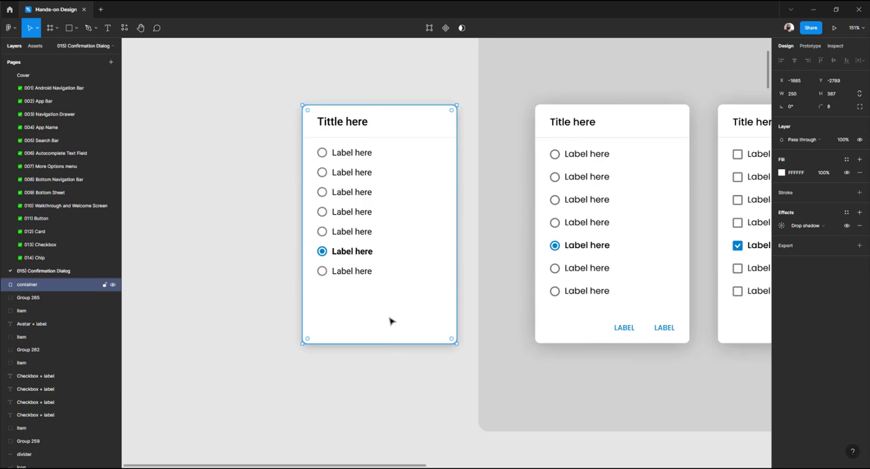
Add a text layer reading "label" near the bottom of the new card
key("t")
left_click(390, 321)
type("label")
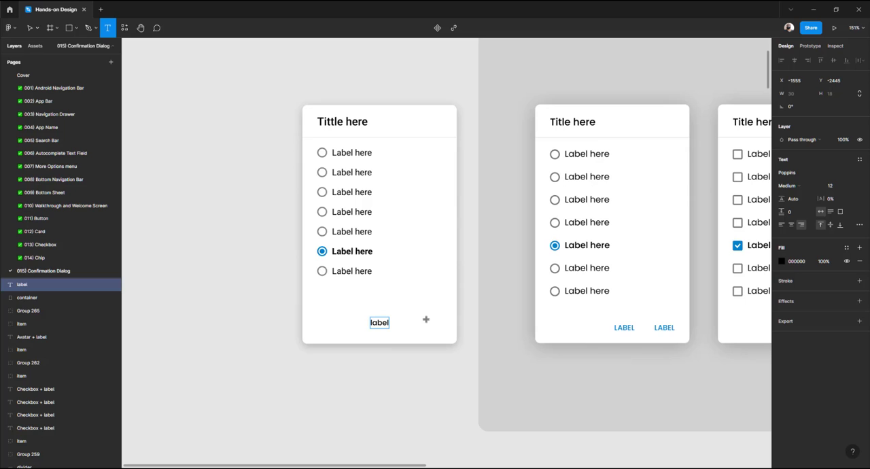
key("Escape")
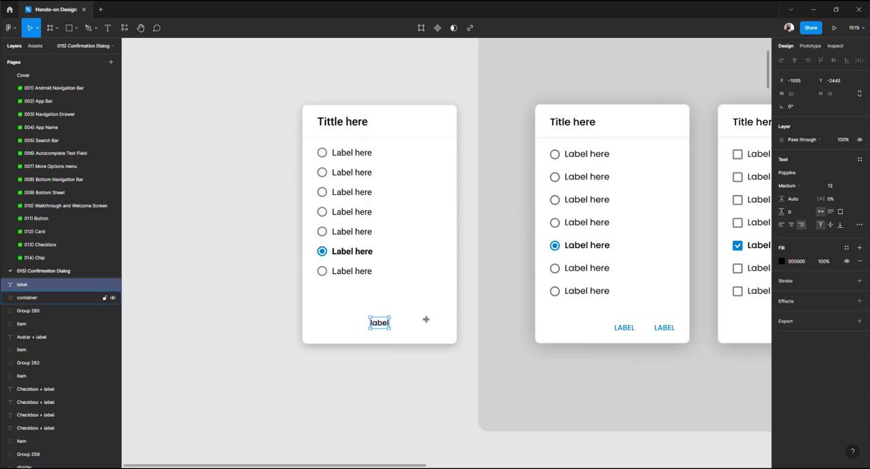
Set the new label text's case to uppercase in the type settings
scroll(379, 327, "up", 5, "ctrl")
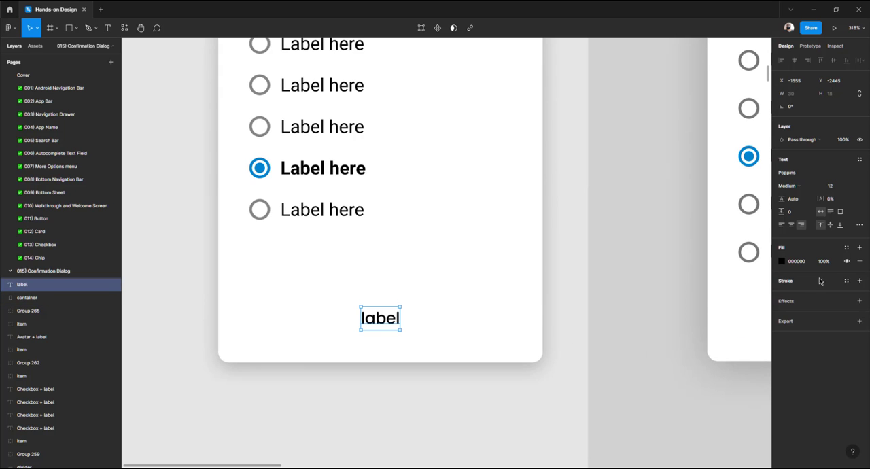
left_click(859, 224)
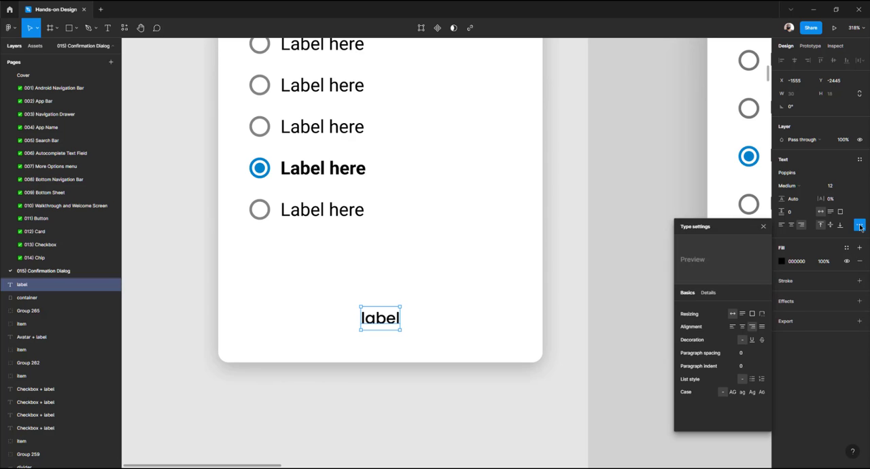
left_click(733, 393)
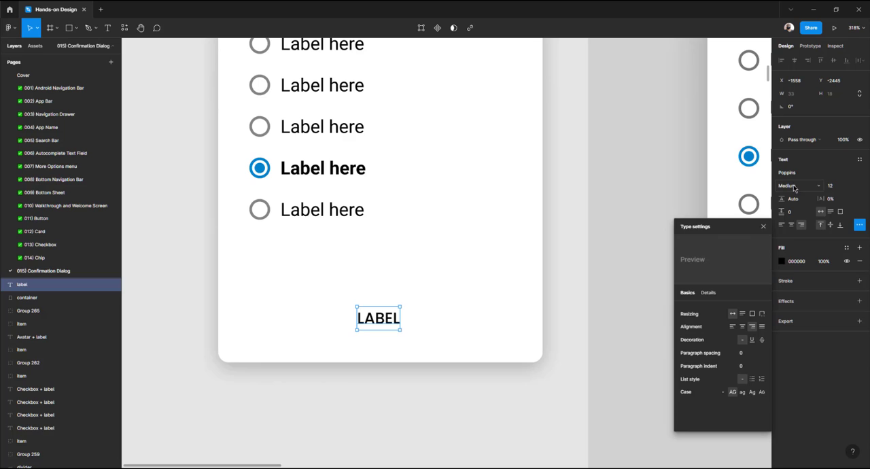
left_click(648, 183)
scroll(498, 246, "down", 3)
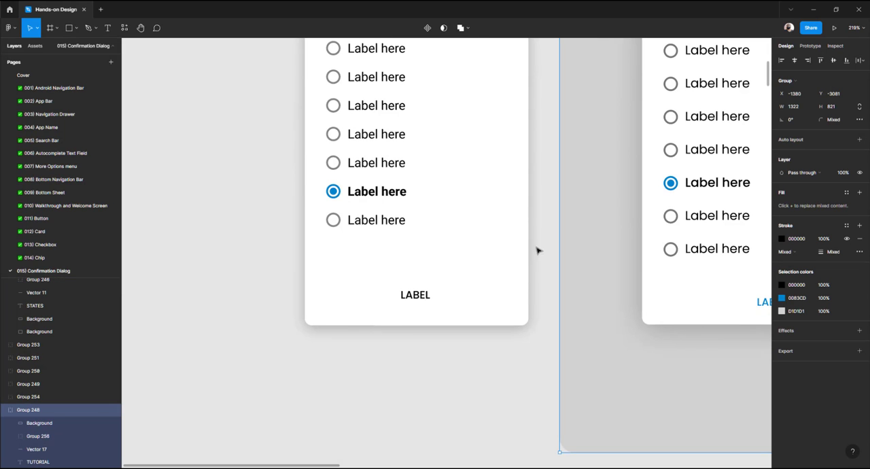
left_click(416, 297)
double_click(415, 297)
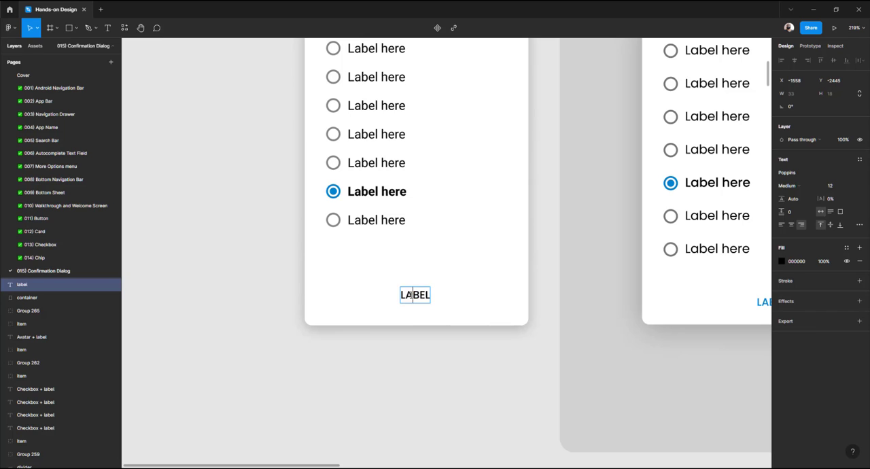
type("asdfasdf")
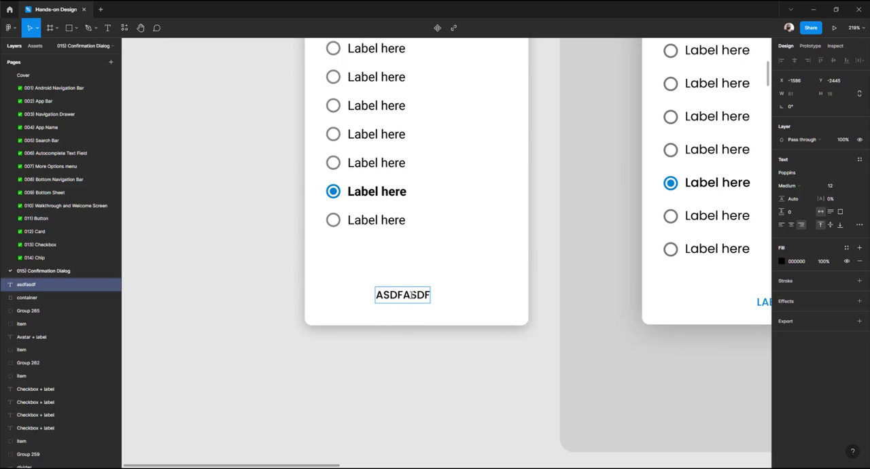
key("ctrl+z")
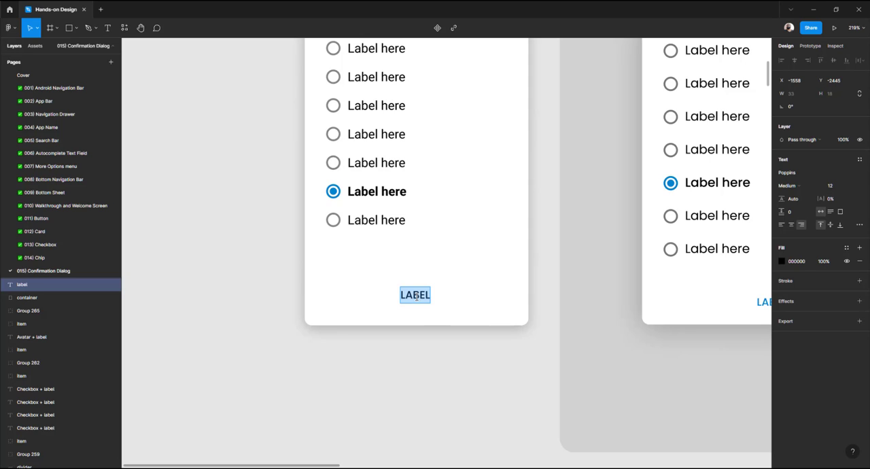
left_click(431, 358)
Duplicate the LABEL text and place the copy about 100 px to its right
scroll(350, 371, "right", 3)
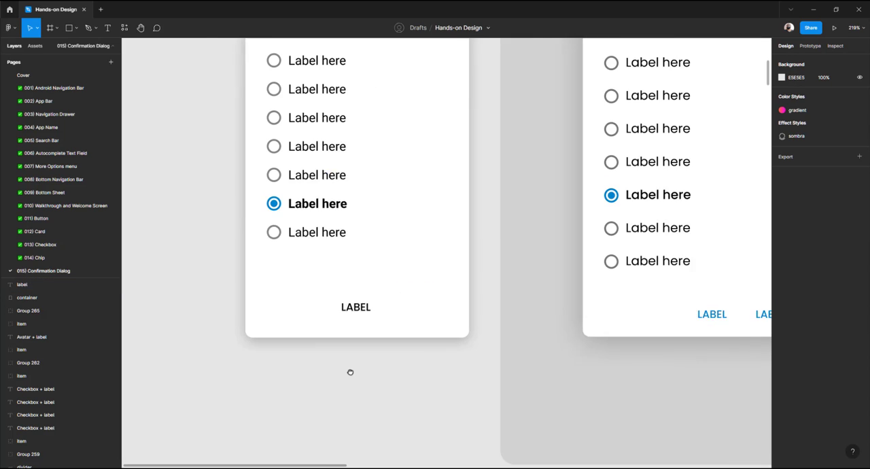
left_click(321, 310)
left_click_drag(318, 311, 402, 312)
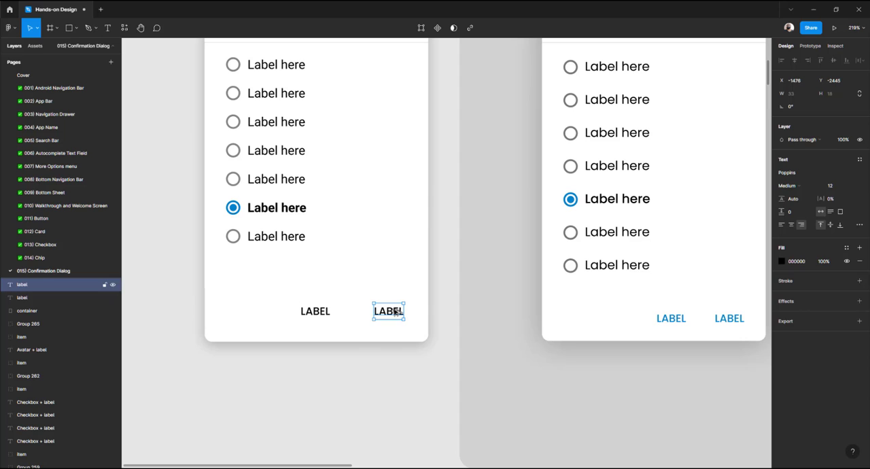
Select both button labels and set their fill to blue 0083CD
left_click(322, 314, "shift")
left_click(781, 295)
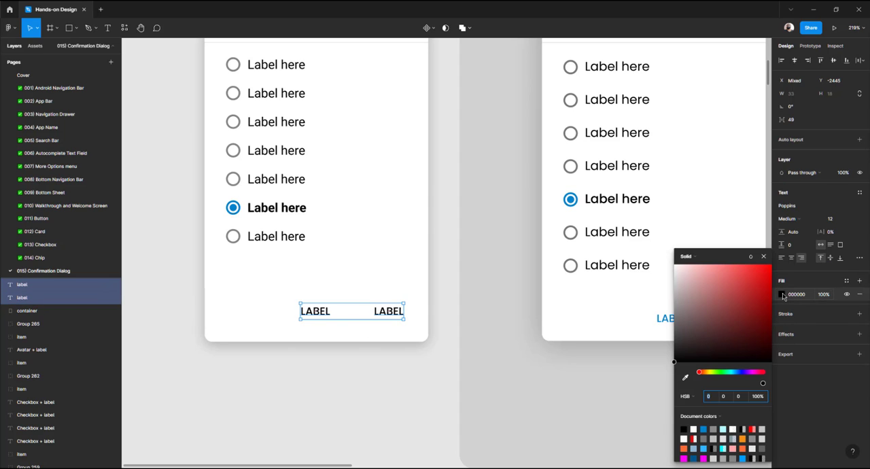
left_click(705, 429)
left_click(384, 375)
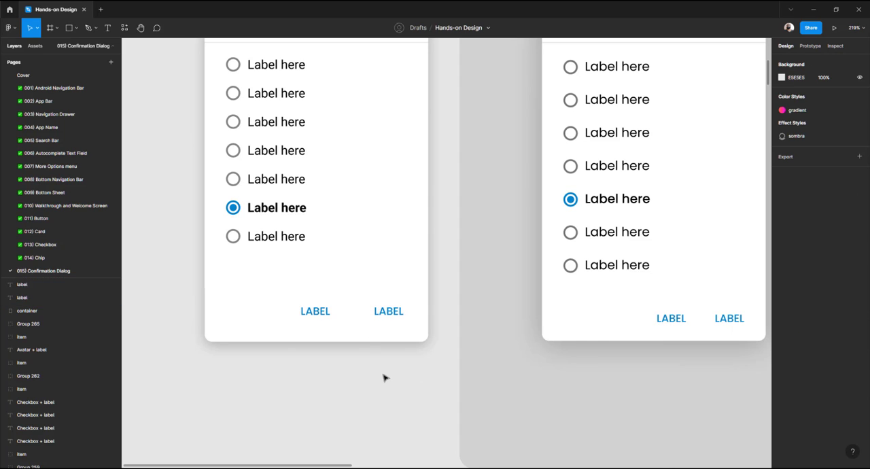
Nudge the right button label a few pixels right to match the tutorial card's right margin
left_click(388, 311)
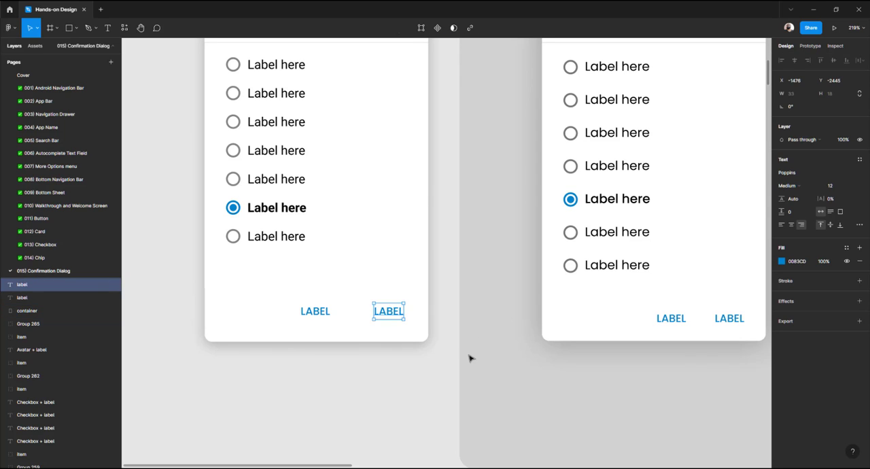
scroll(470, 356, "right", 2)
left_click(673, 318)
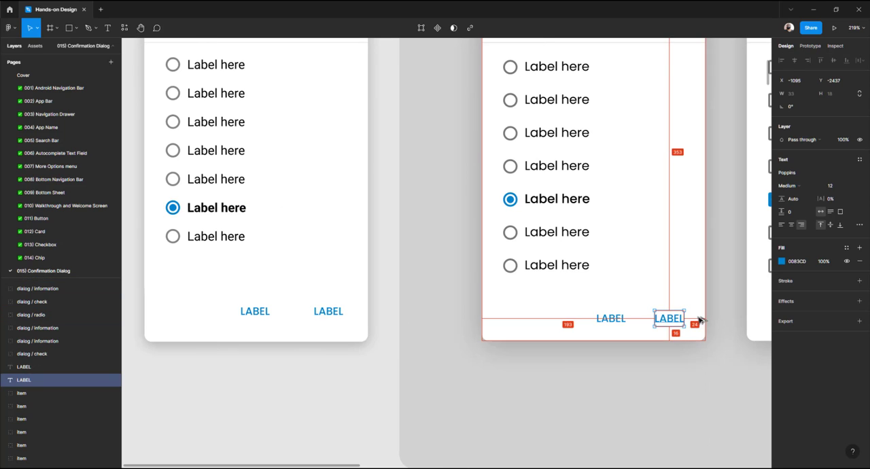
left_click(336, 311)
key("alt")
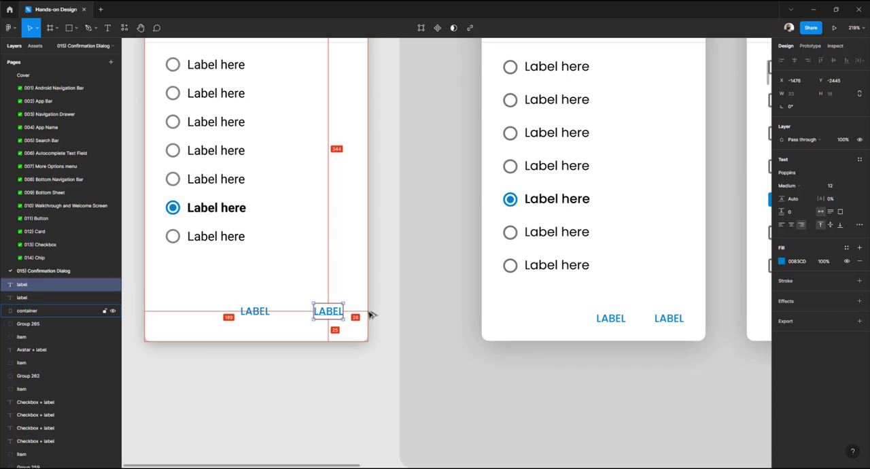
key("Right")
key("Right")
key("Right")
key("Right")
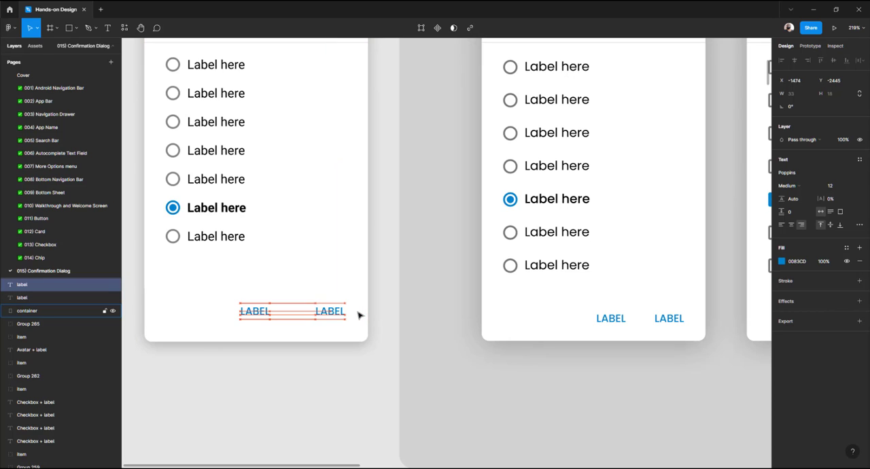
left_click(600, 321)
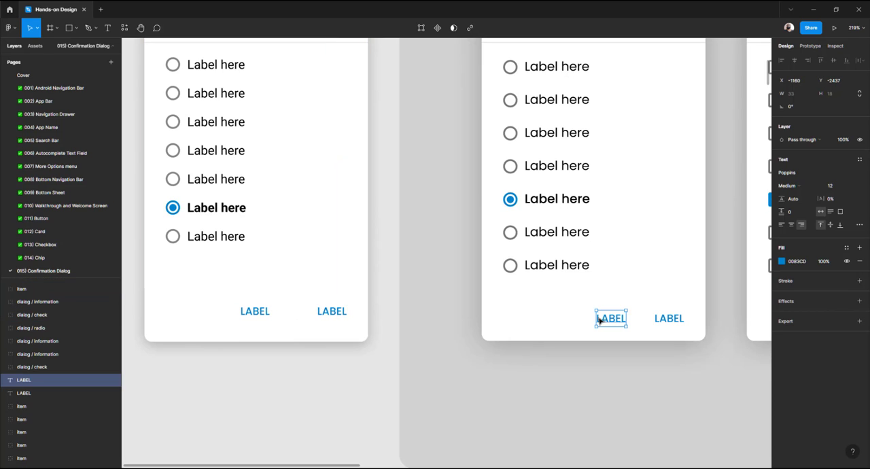
Move the left button label rightward so it sits 32 px from the right button label
left_click(267, 314)
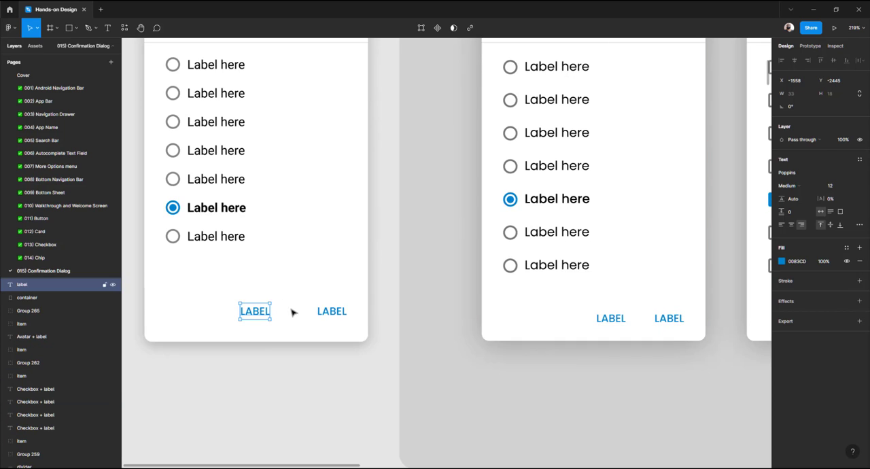
key("alt")
key("shift+Right")
key("shift+Right")
key("shift+Right")
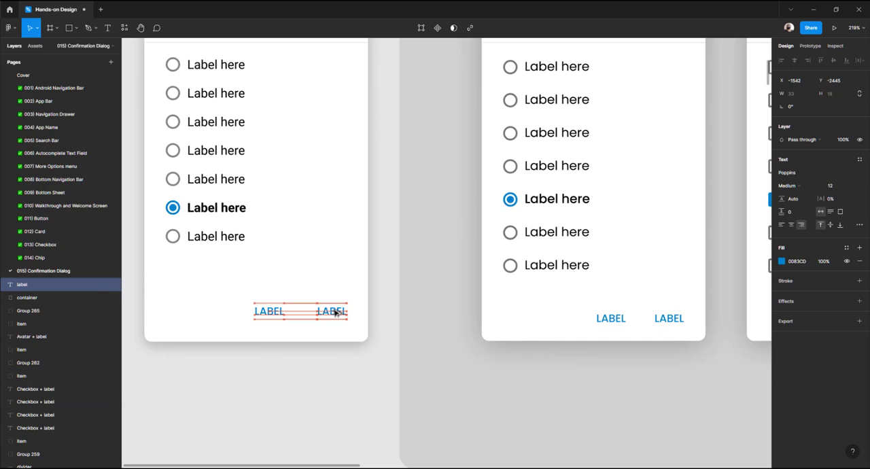
key("alt")
key("Left")
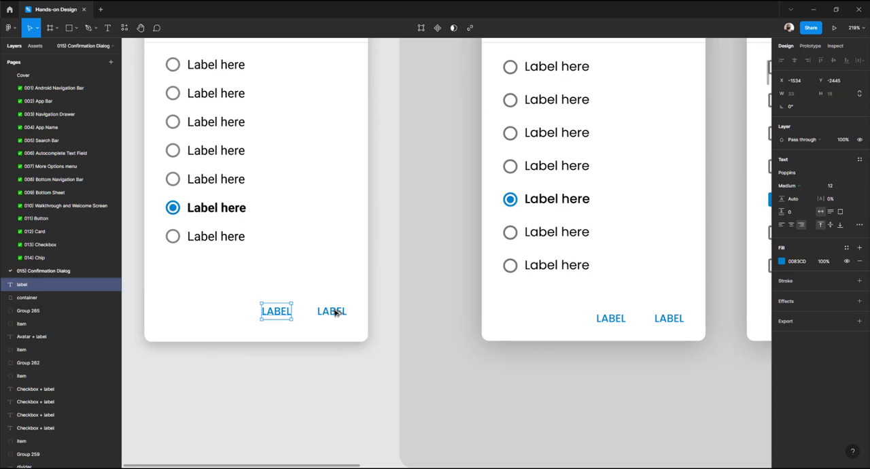
key("alt")
key("Left")
key("alt")
key("alt")
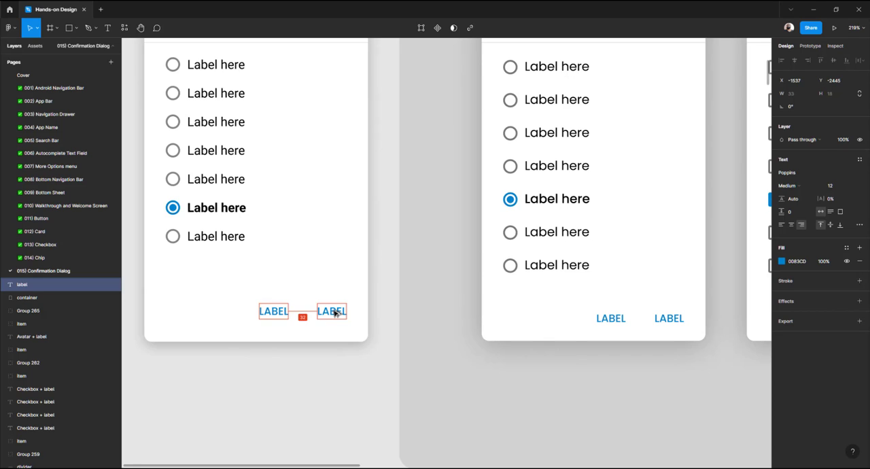
key("Left")
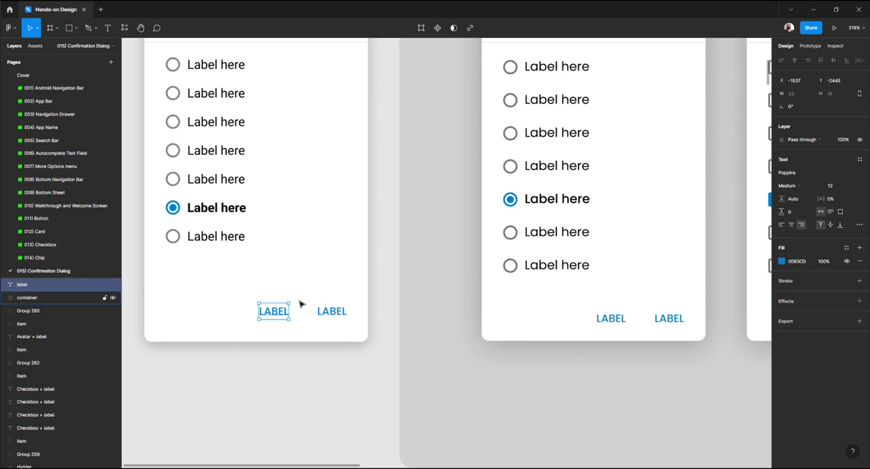
Compare with the tutorial card's button label and nudge both button labels down 3 px
left_click(332, 314, "shift")
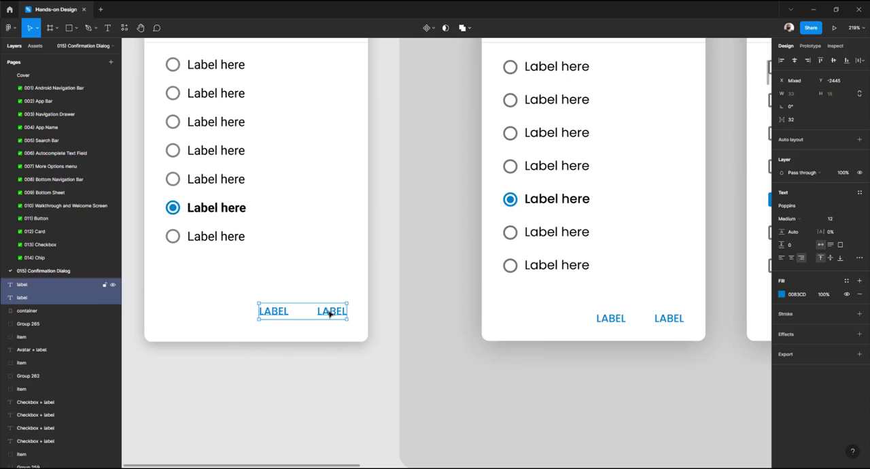
left_click(620, 319)
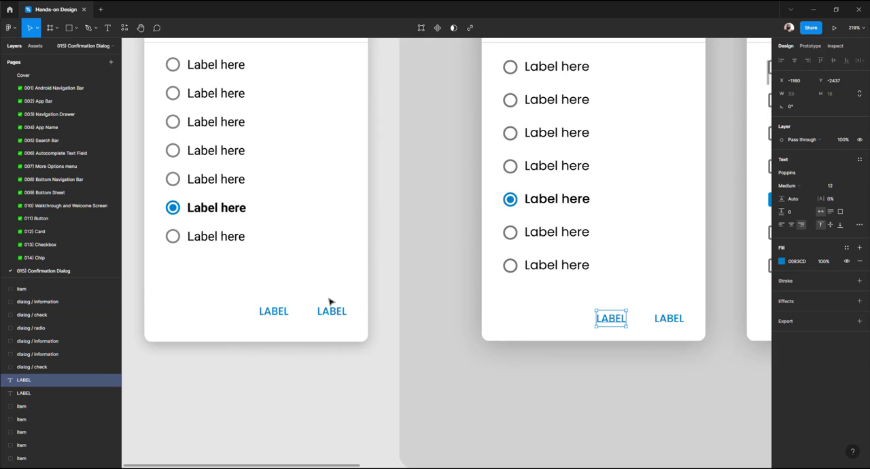
left_click(279, 313)
left_click(331, 314, "shift")
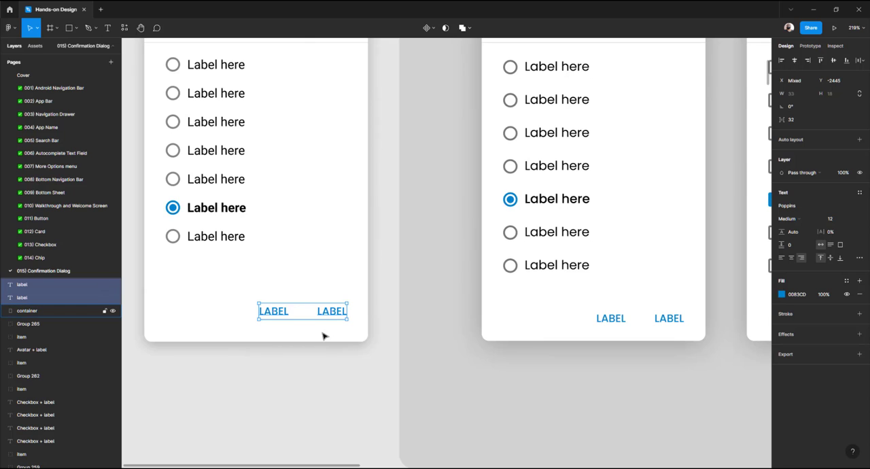
key("alt")
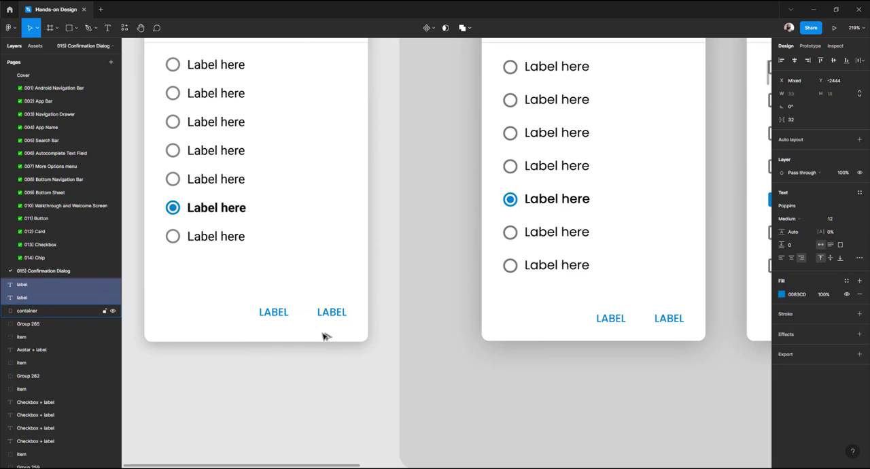
key("Down")
key("Down")
key("Down")
key("Down")
key("Down")
key("Down")
key("Down")
key("Down")
key("Down")
Select every element of the new dialog card and group them
scroll(324, 340, "down", 5)
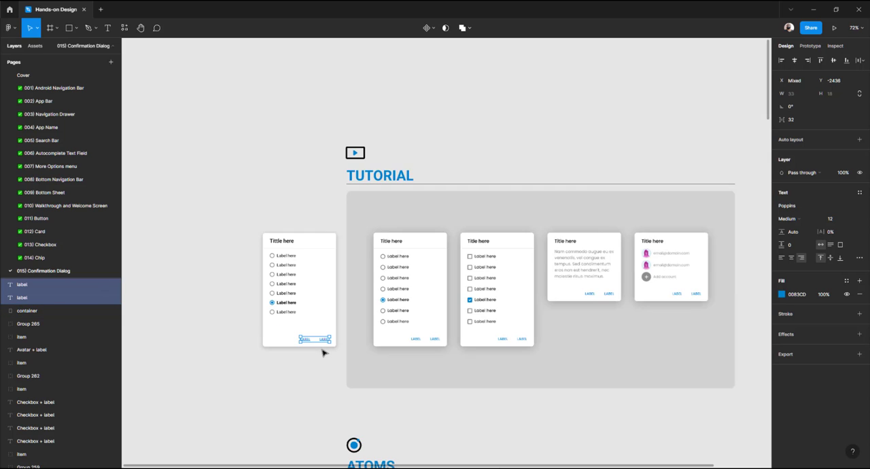
left_click(245, 232)
scroll(246, 218, "down", 1)
left_click_drag(239, 190, 342, 327)
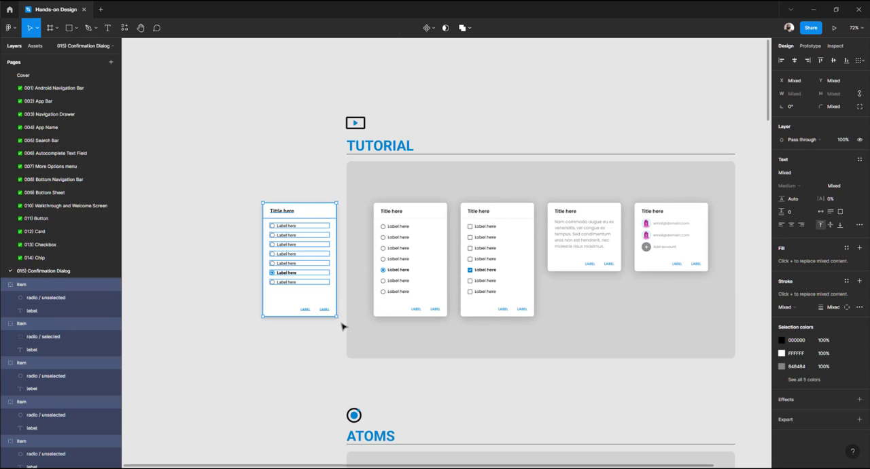
key("ctrl+g")
key("Escape")
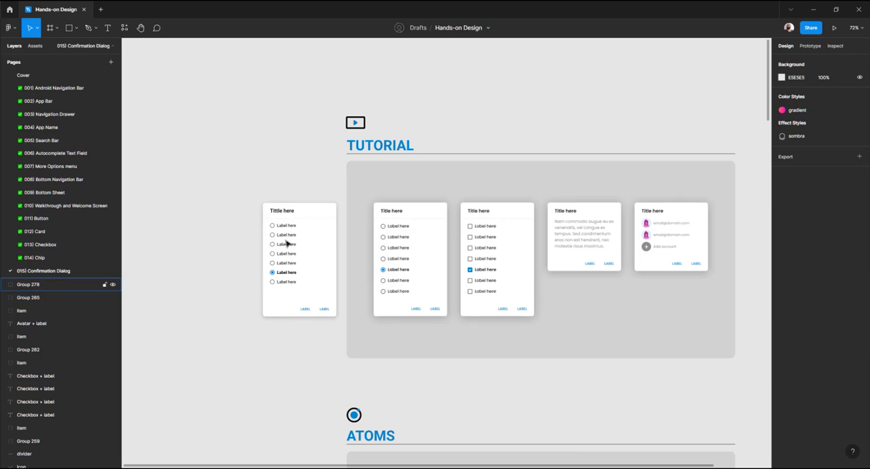
Undo an accidental move of a card element and ungroup the new dialog card
left_click_drag(287, 245, 253, 212)
key("ctrl+z")
scroll(278, 235, "up", 5)
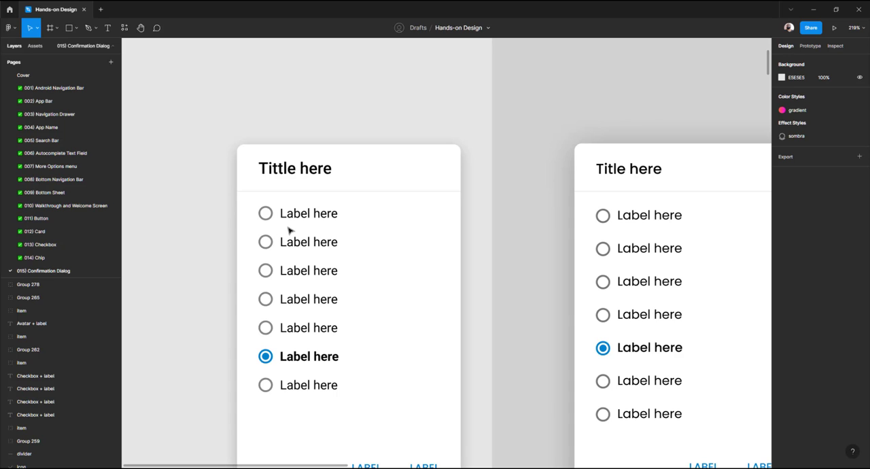
left_click(268, 219)
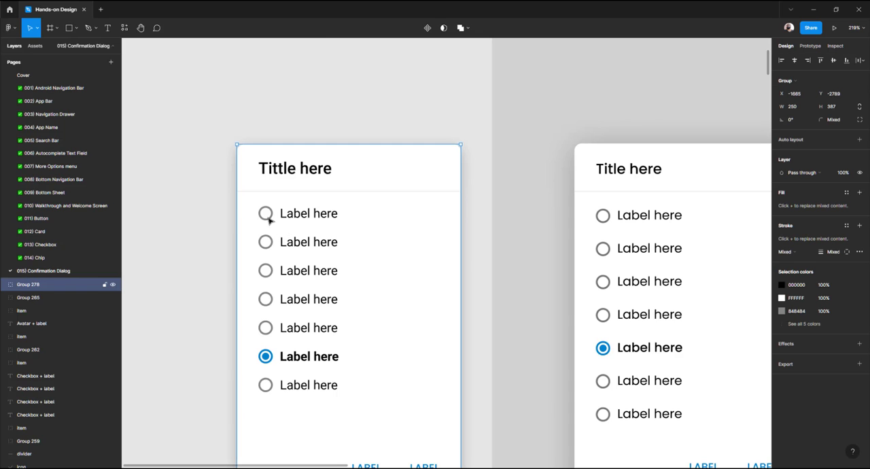
key("ctrl+shift+g")
Select the first radio item row in the new card and inspect its layer contents
left_click(207, 242)
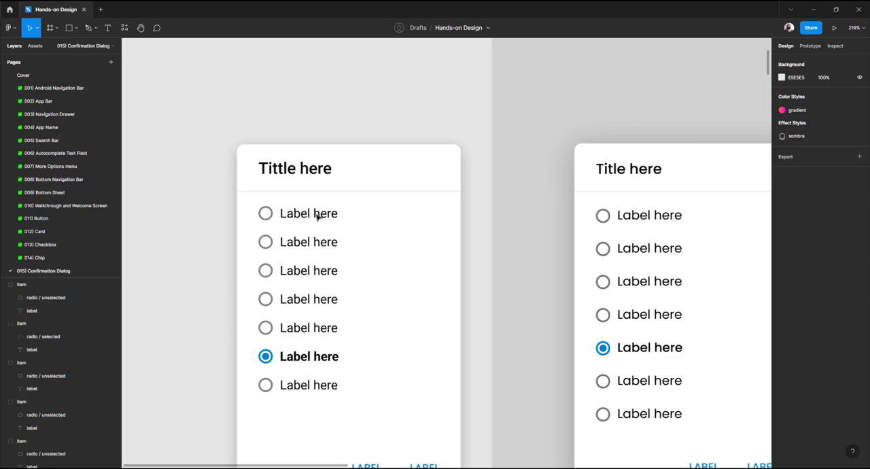
left_click(317, 215)
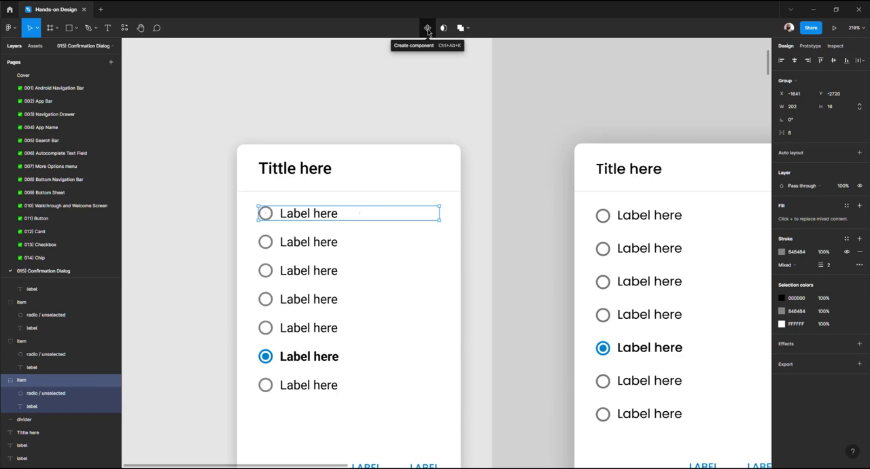
left_click(6, 382)
left_click(4, 382)
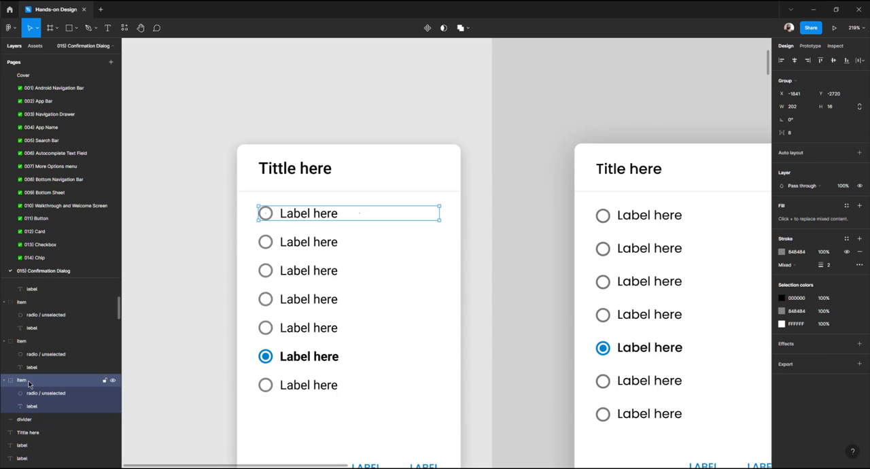
Rename the first radio row group as Item / radio / unselected and its radio layer as unselected
double_click(29, 383)
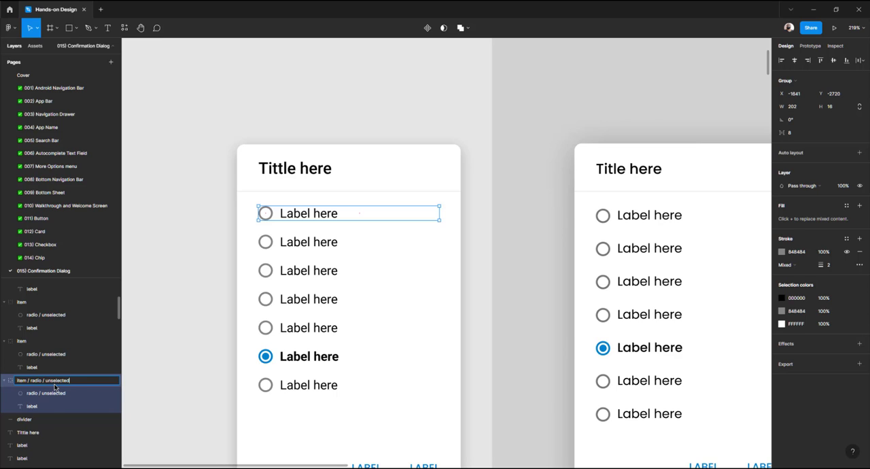
double_click(50, 394)
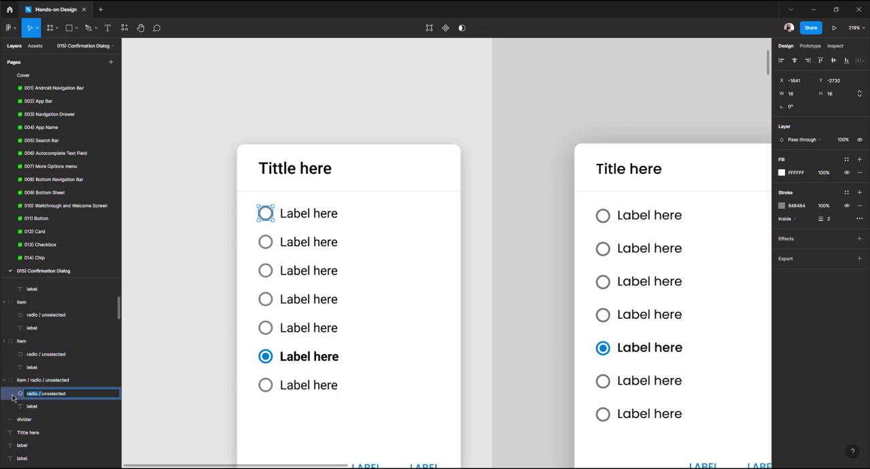
key("BackSpace")
key("Return")
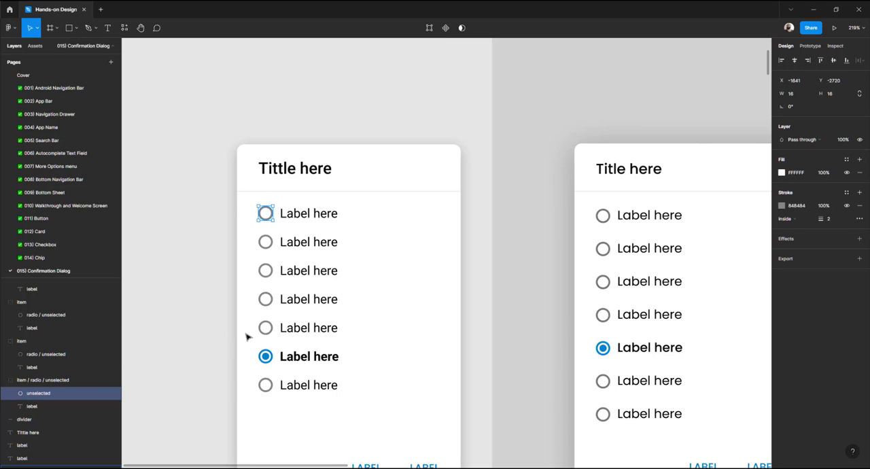
Rename the selected radio row group as Item / radio / selected
left_click(290, 354)
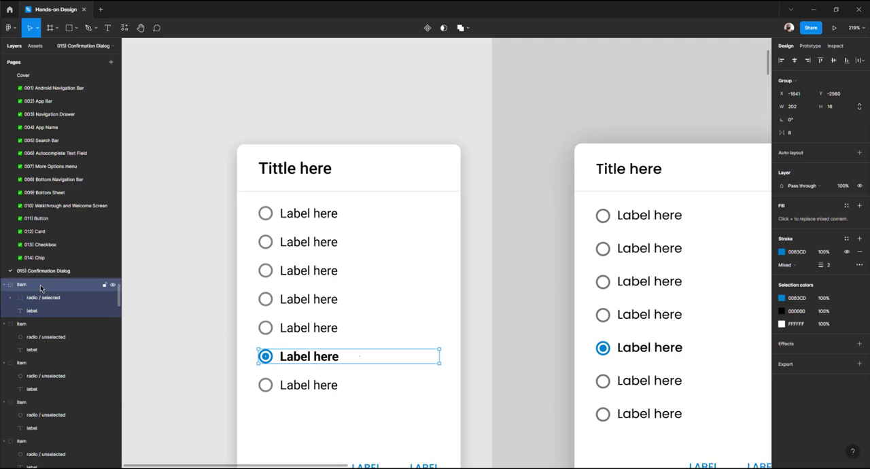
left_click(312, 214)
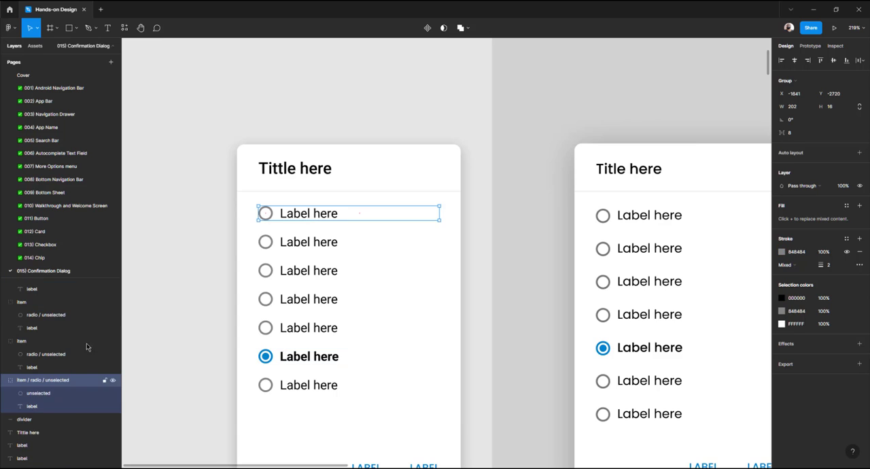
double_click(70, 380)
key("ctrl+c")
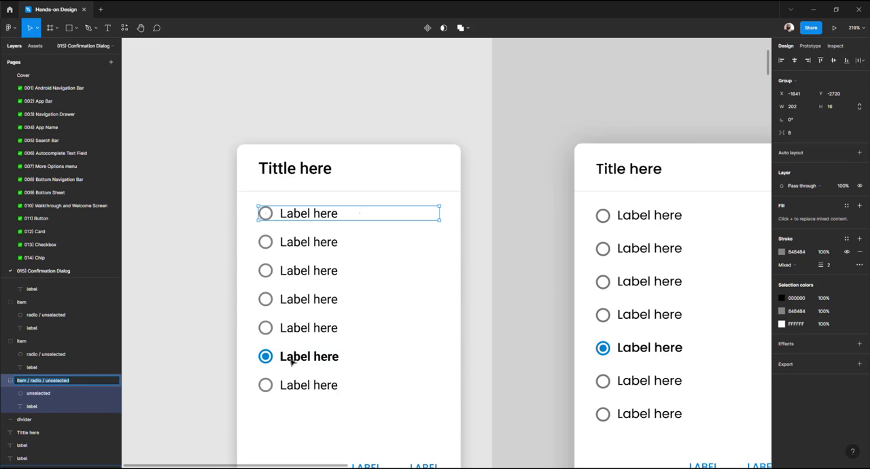
left_click(292, 361)
double_click(46, 284)
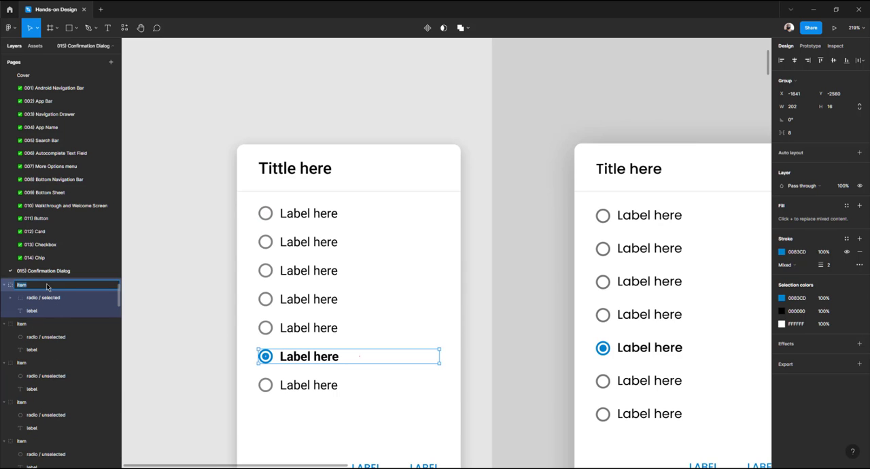
key("ctrl+v")
key("Delete")
key("Delete")
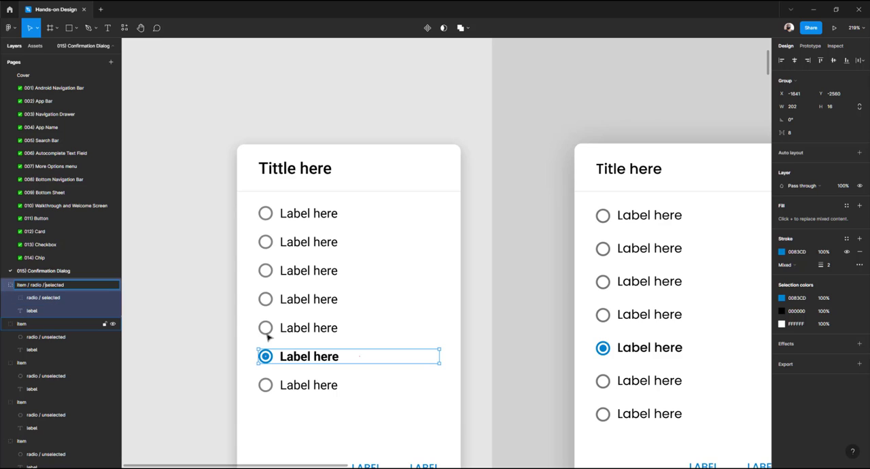
Rename the first row's radio layer as radio / unselected to match the selected row's naming
left_click(310, 215)
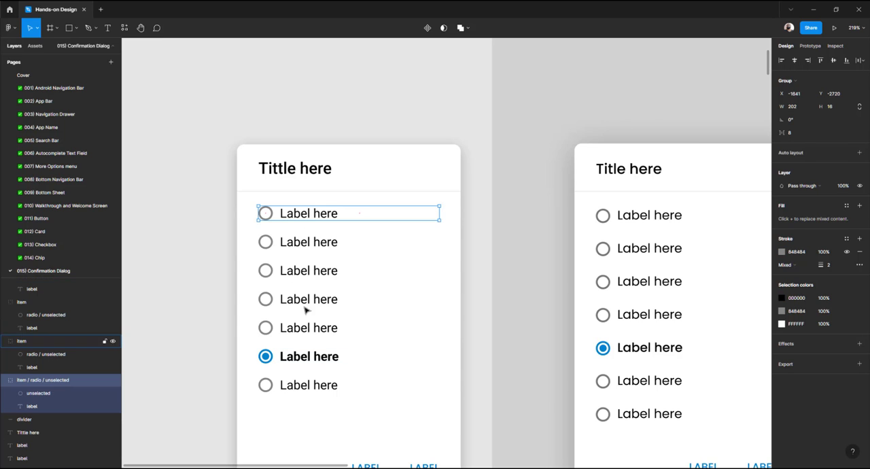
left_click(300, 358)
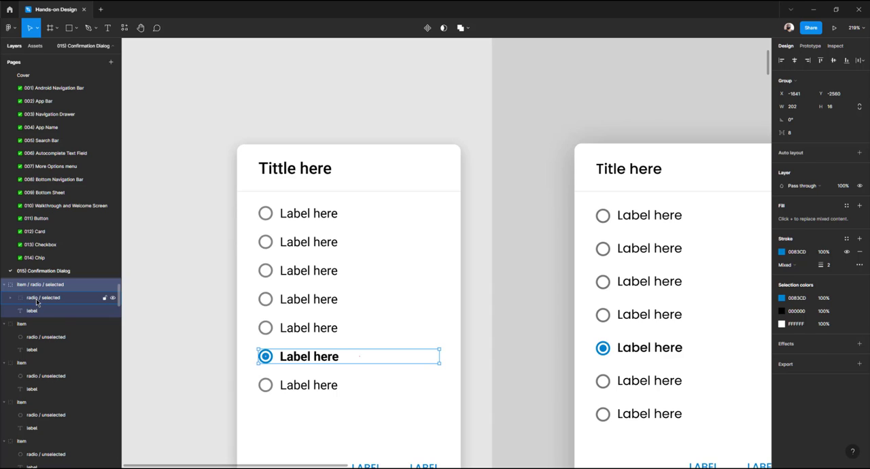
left_click(41, 299)
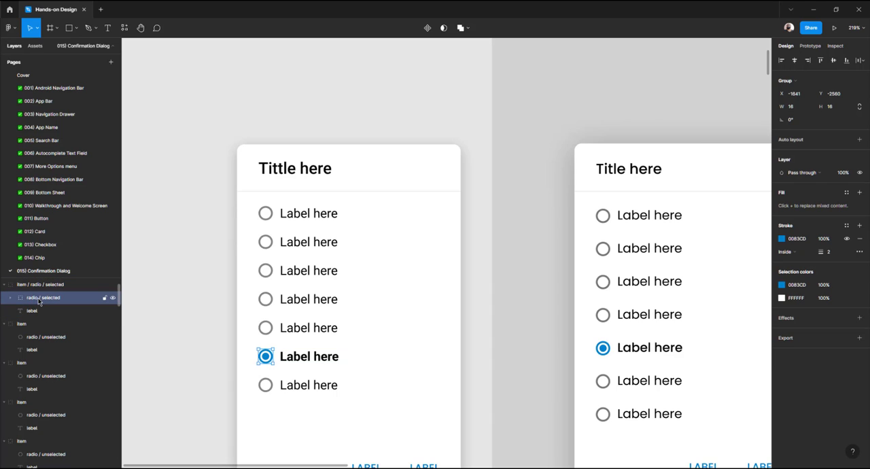
double_click(39, 301)
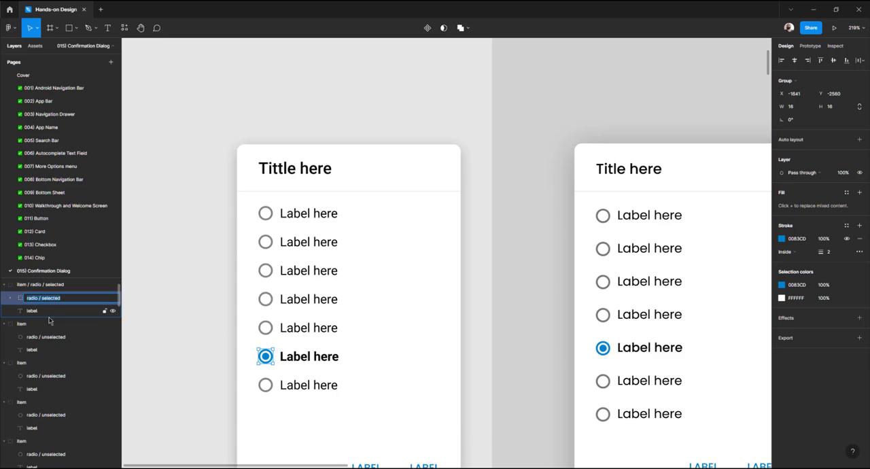
left_click(310, 214)
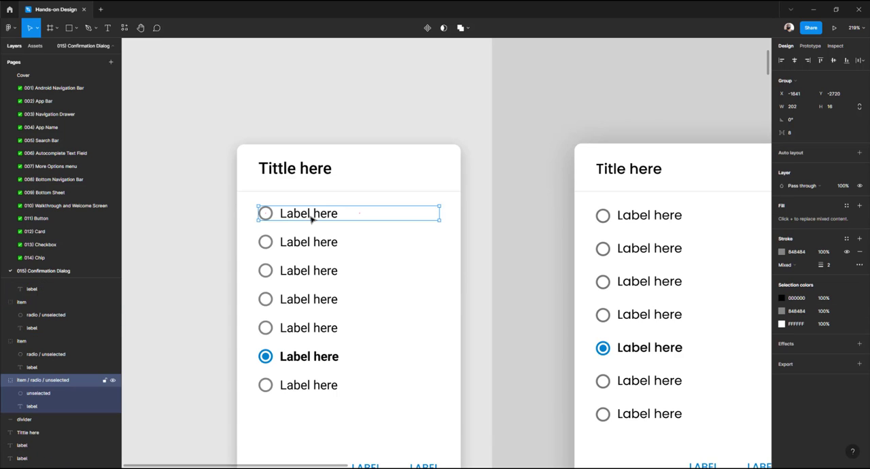
left_click(34, 393)
double_click(31, 394)
double_click(30, 397)
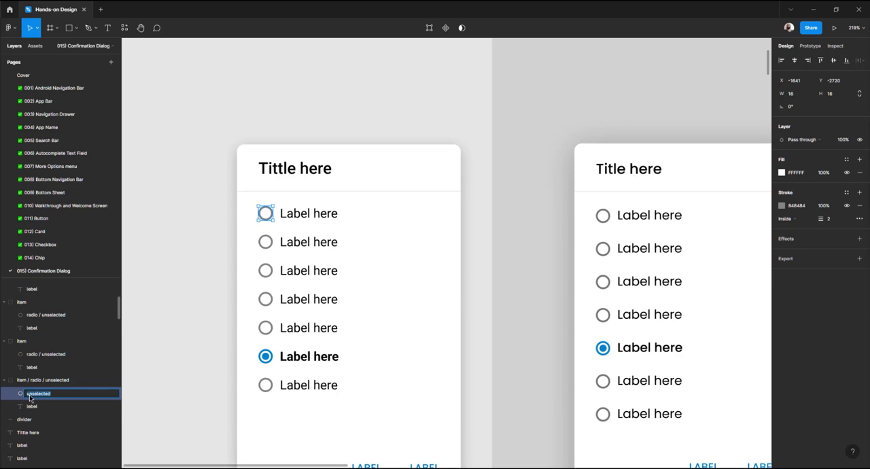
left_click(27, 394)
type("radio / selected")
key("BackSpace")
key("BackSpace")
key("BackSpace")
key("BackSpace")
key("BackSpace")
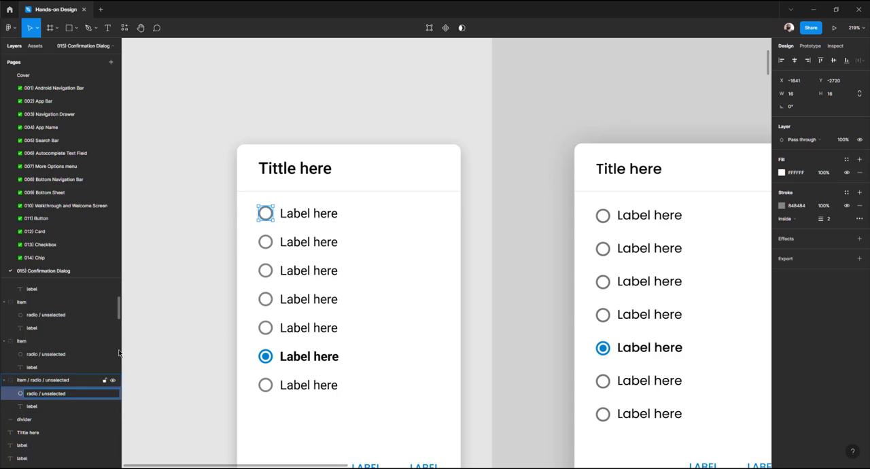
left_click(169, 321)
double_click(301, 214)
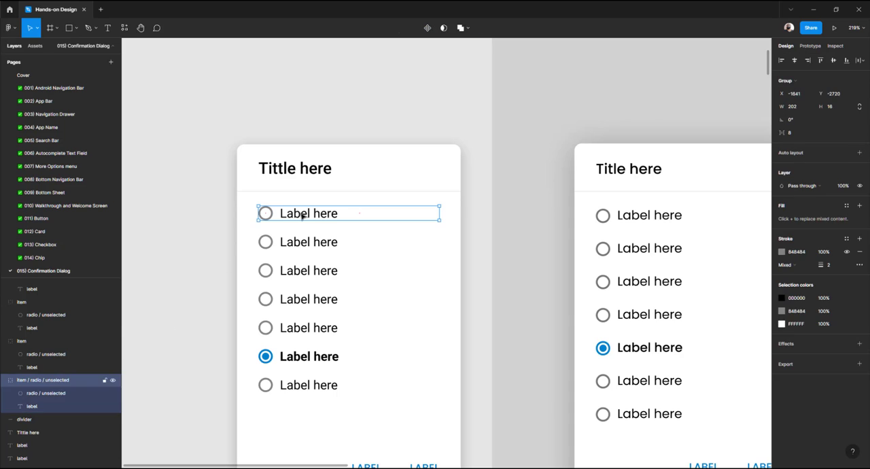
left_click(187, 228)
left_click(299, 216)
left_click(310, 361, "shift")
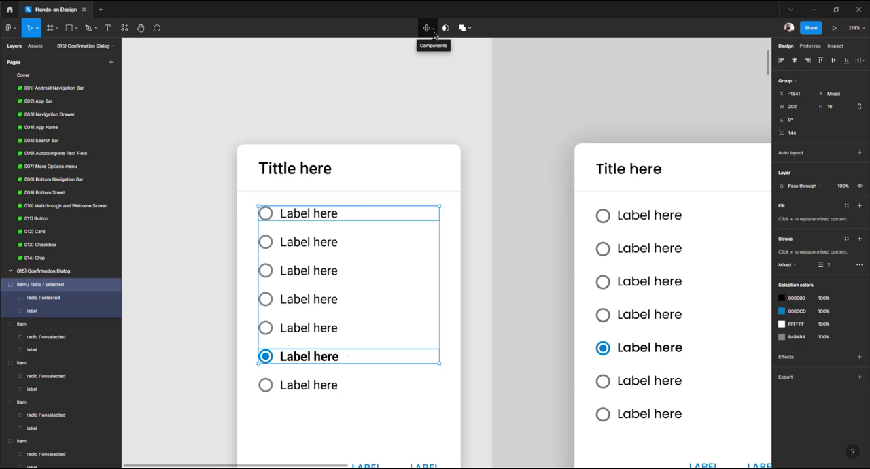
left_click(390, 119)
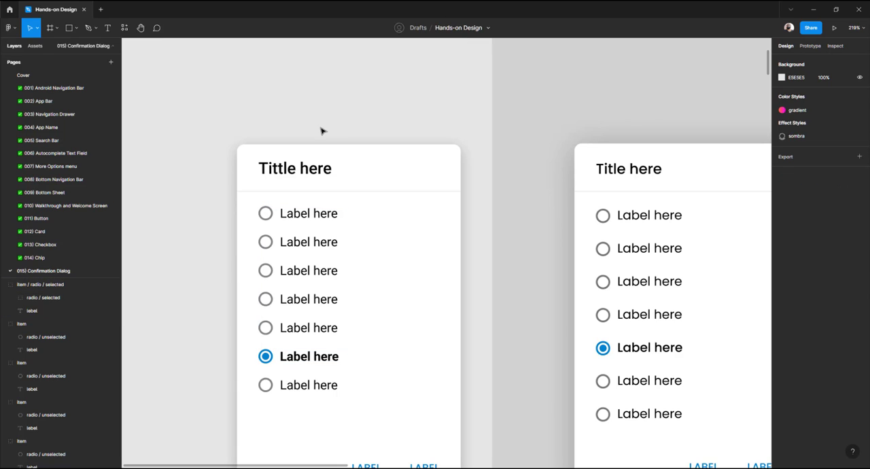
Turn the unselected and selected radio rows into separate components with Create multiple components
left_click(312, 214)
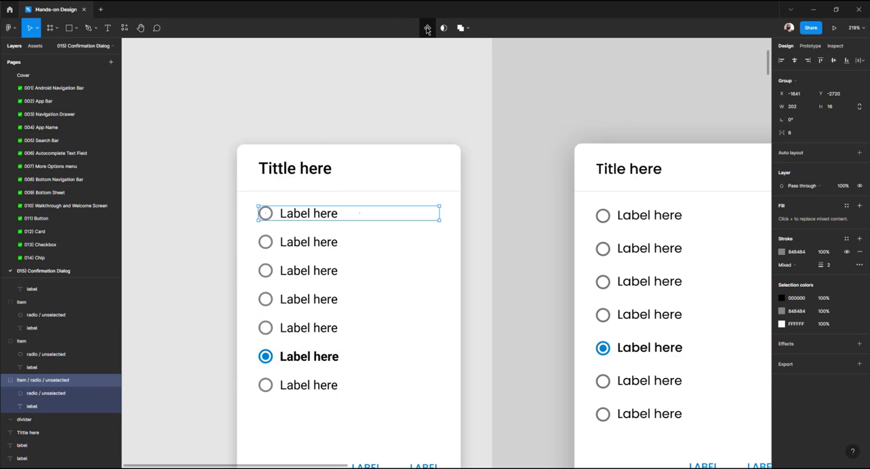
left_click(307, 360)
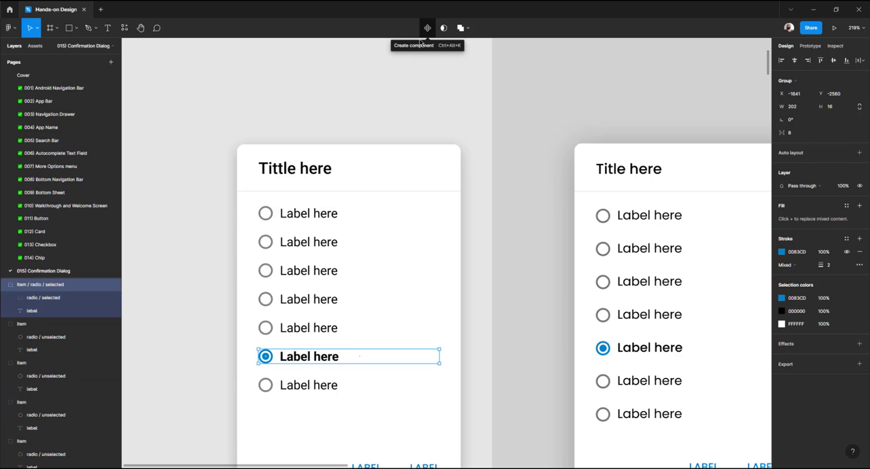
left_click(380, 95)
left_click(324, 215)
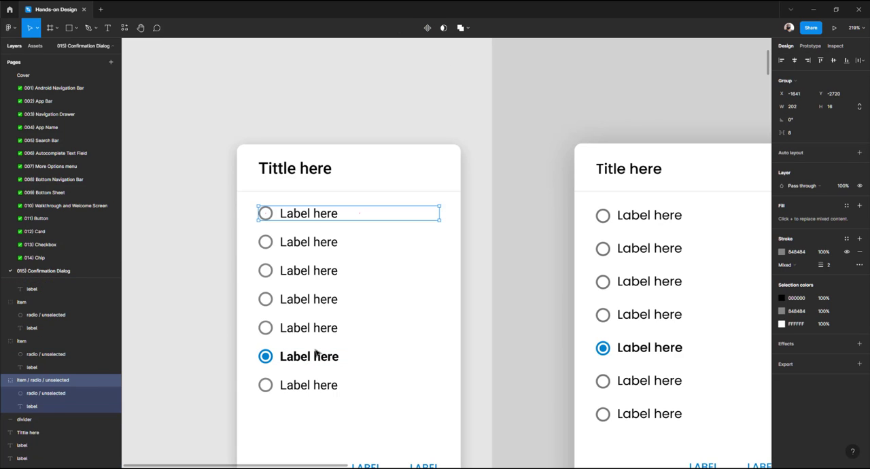
left_click(313, 359, "shift")
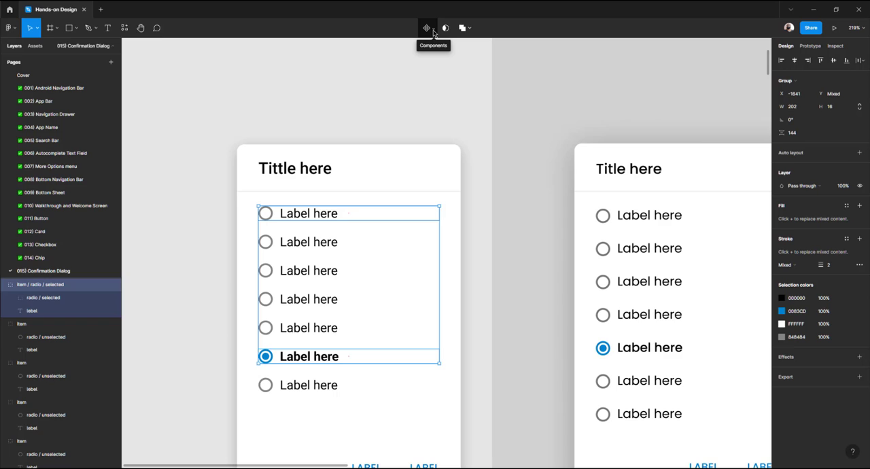
left_click(434, 31)
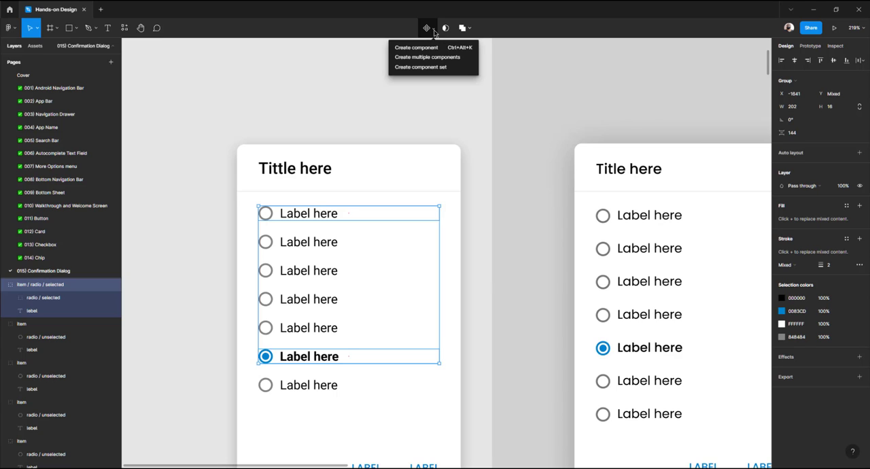
left_click(466, 56)
left_click(447, 66)
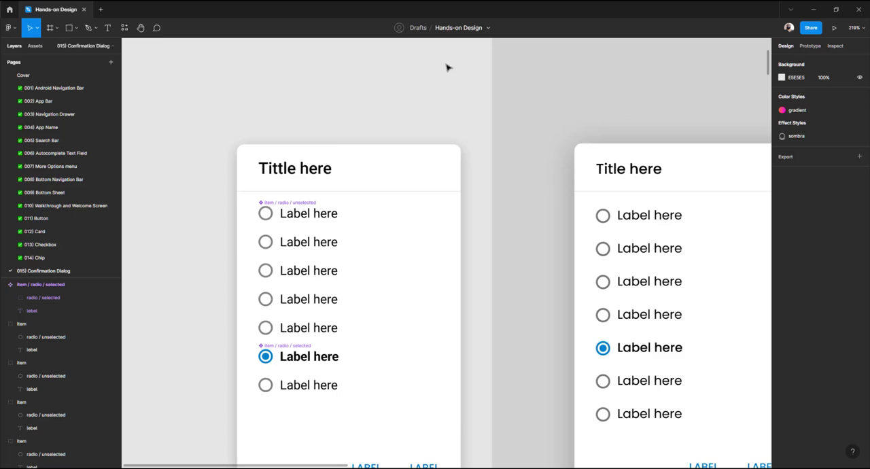
Move both radio row components out of the card onto the empty canvas beside the tutorial
left_click(286, 214)
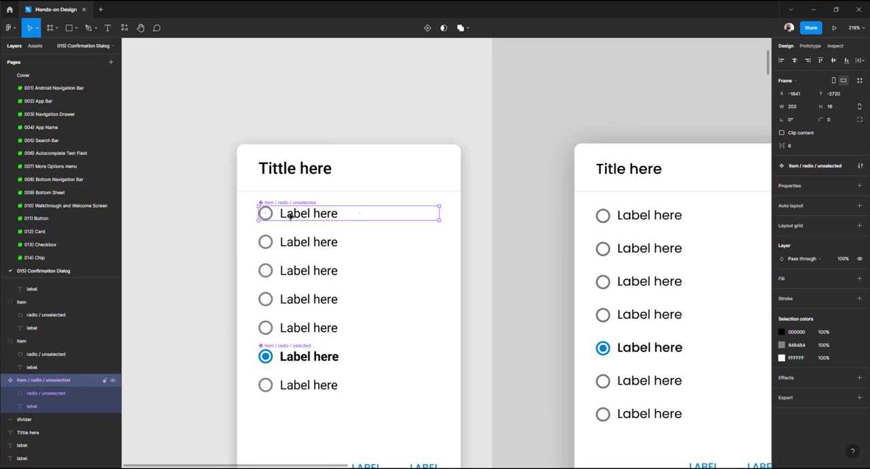
left_click(283, 359, "shift")
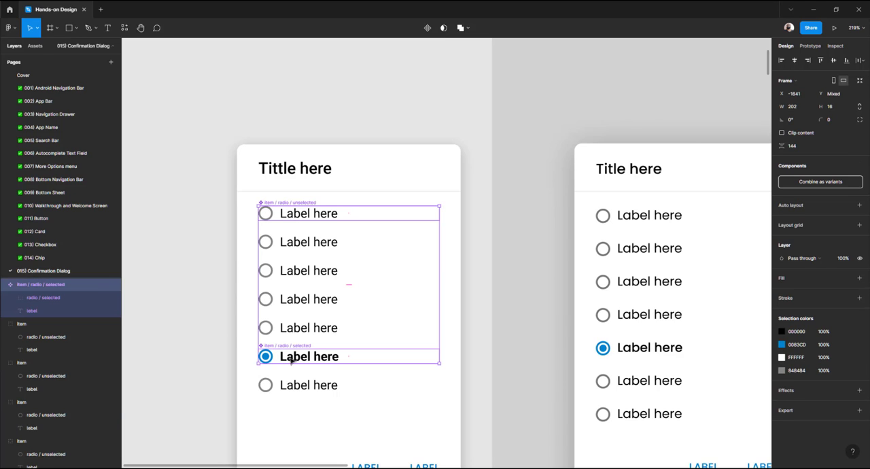
left_click_drag(290, 360, 204, 256)
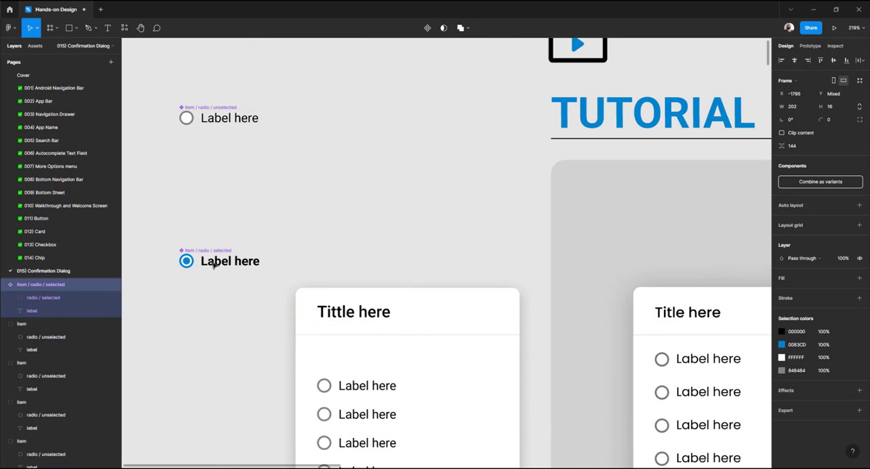
left_click(292, 231)
Cut both radio row components and open the Components page
left_click(229, 118)
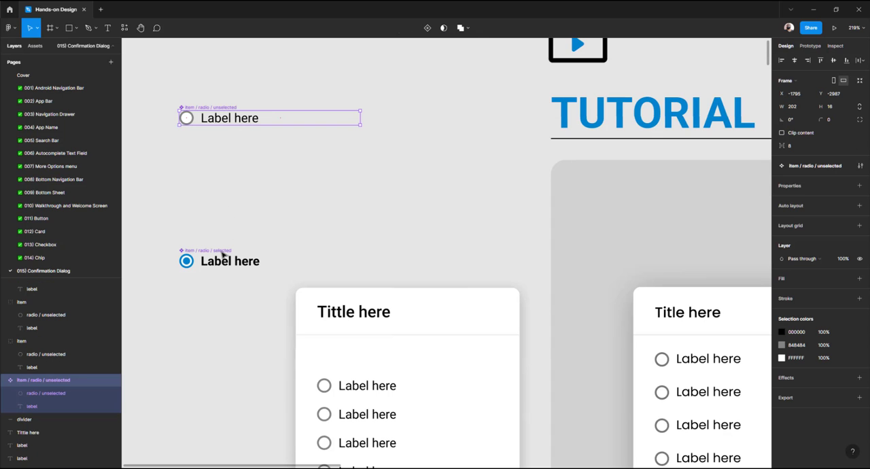
left_click(220, 255, "shift")
key("ctrl+x")
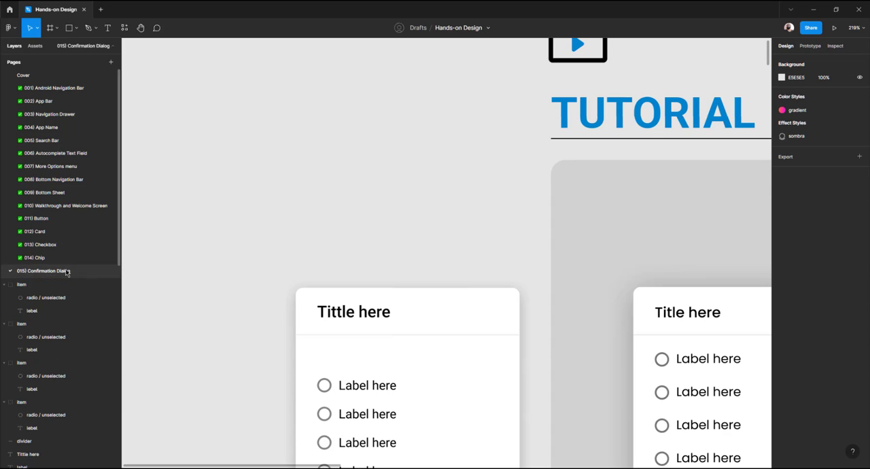
scroll(67, 266, "down", 1)
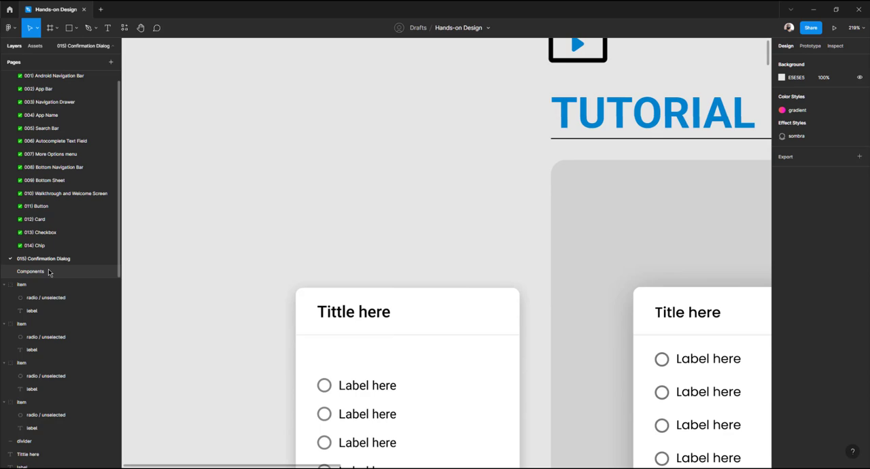
left_click(48, 271)
Duplicate the Chips folder frame with its contents beside the original on the Components page
scroll(362, 262, "right", 4)
scroll(361, 259, "right", 4)
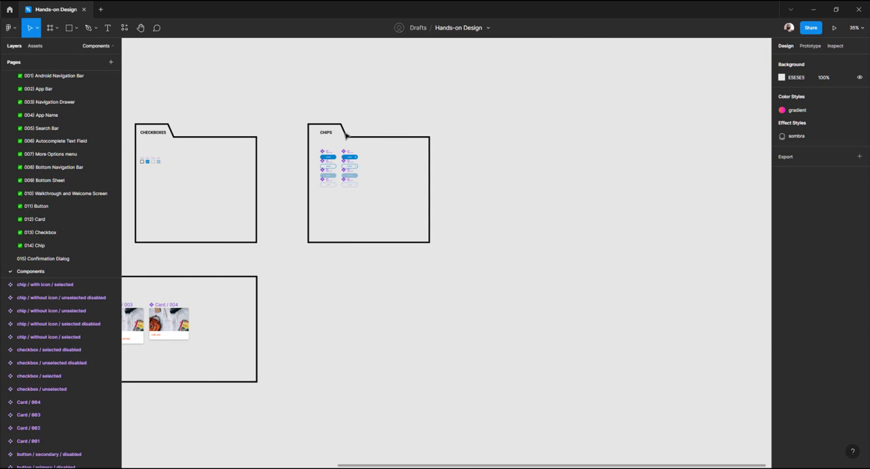
right_click(345, 135)
key("Escape")
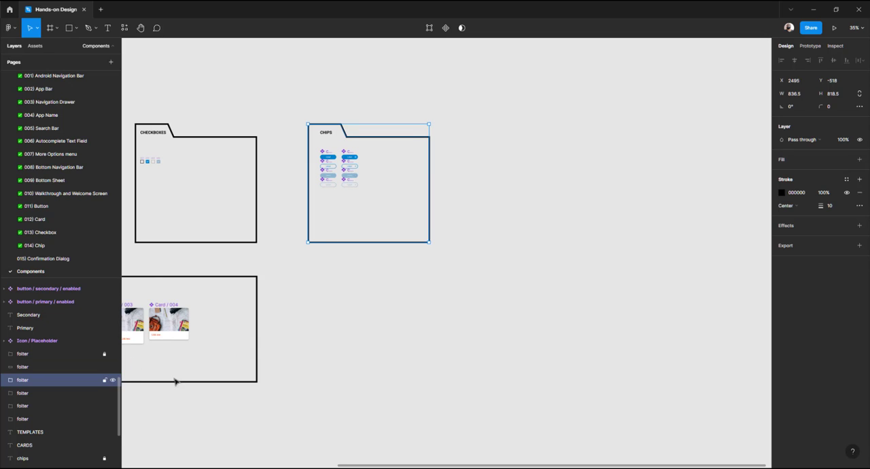
left_click(361, 293)
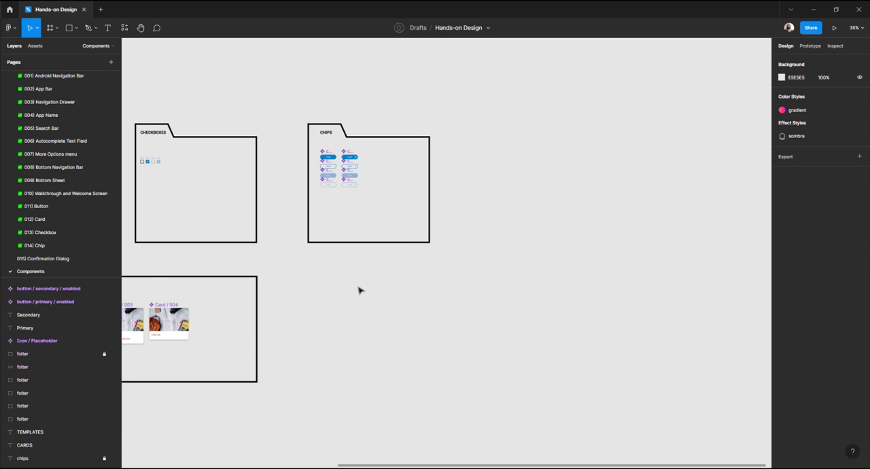
right_click(326, 134)
key("Escape")
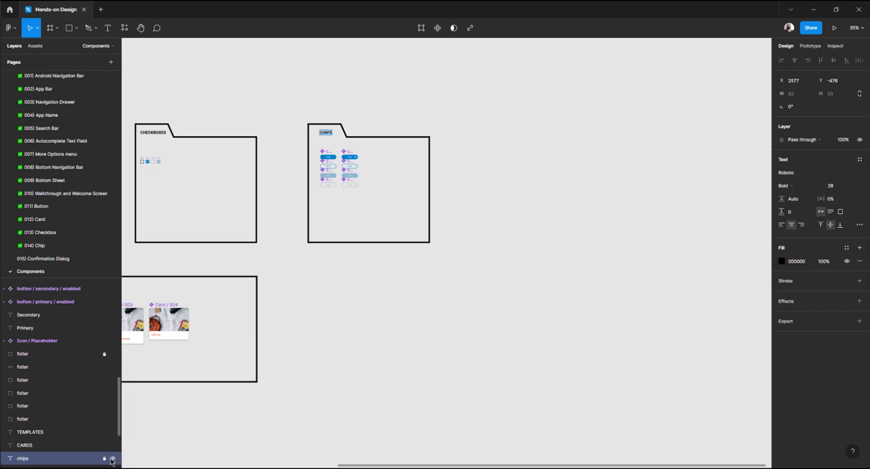
left_click(278, 142)
left_click_drag(294, 96, 488, 284)
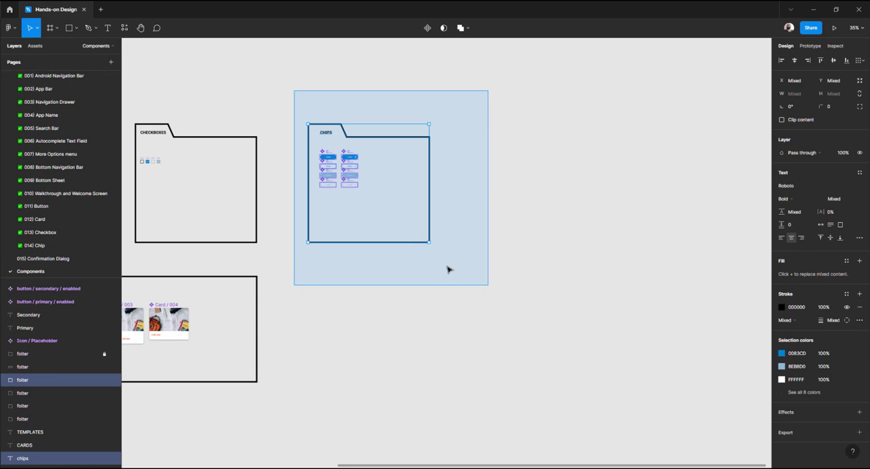
left_click_drag(352, 159, 525, 160)
left_click(475, 115)
left_click_drag(474, 114, 318, 154)
scroll(341, 169, "up", 5)
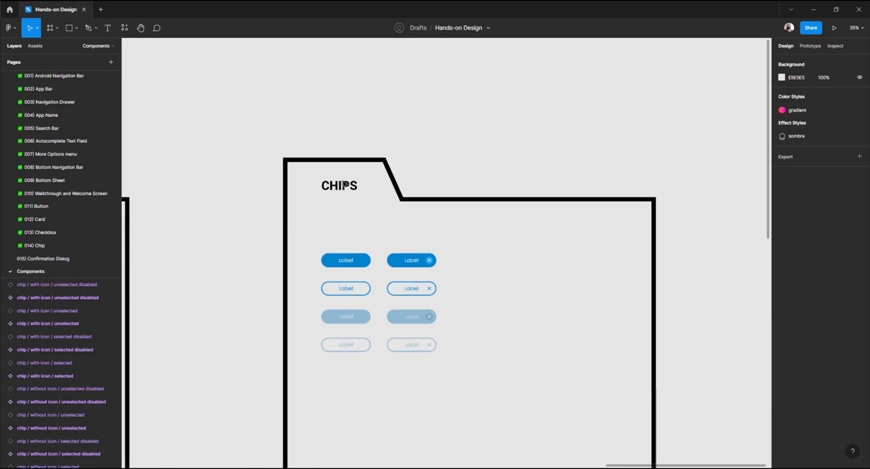
Rename the duplicated folder's title to Radio buttons
double_click(342, 190)
type("Radio")
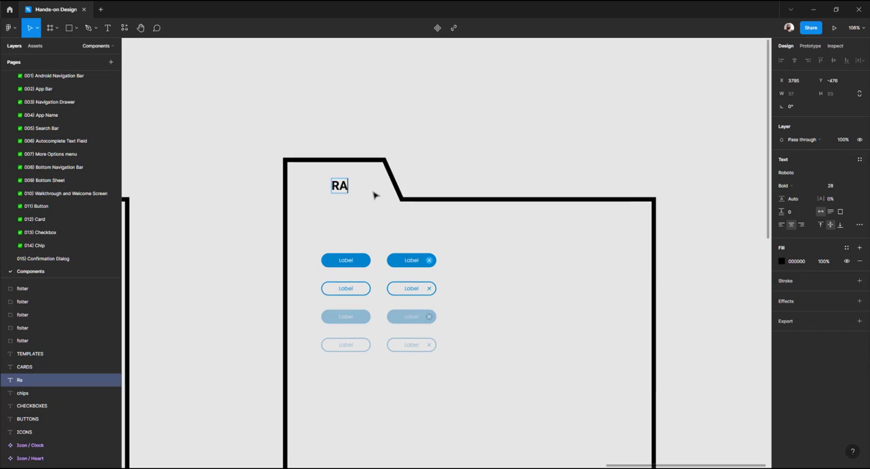
type(" buttons")
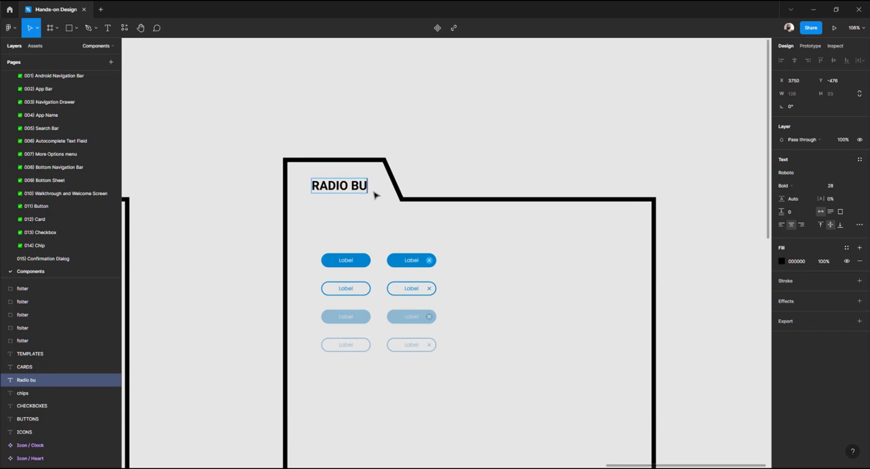
left_click(490, 121)
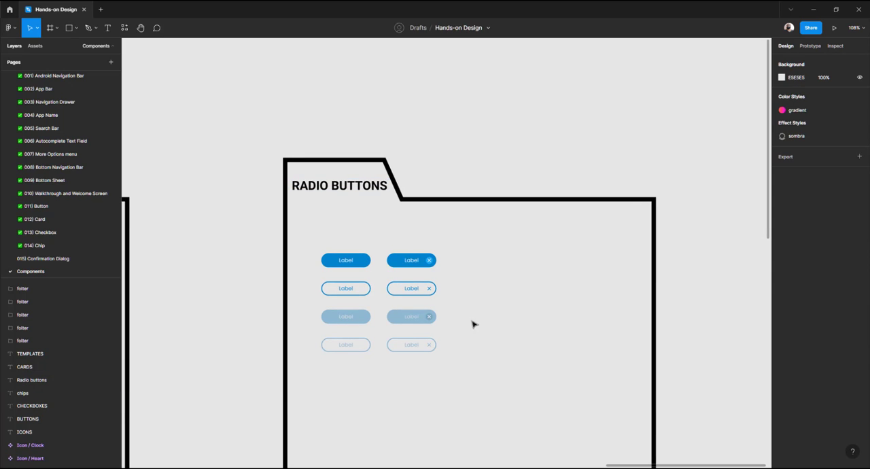
Select all the chip components inside the Radio buttons folder and delete them
left_click_drag(476, 368, 328, 249)
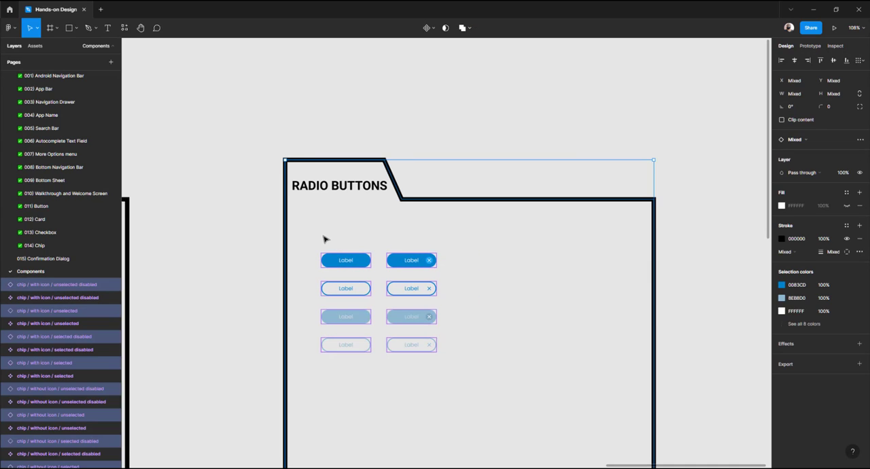
left_click(324, 238)
left_click(335, 264)
left_click(410, 268, "shift")
left_click(410, 287, "shift")
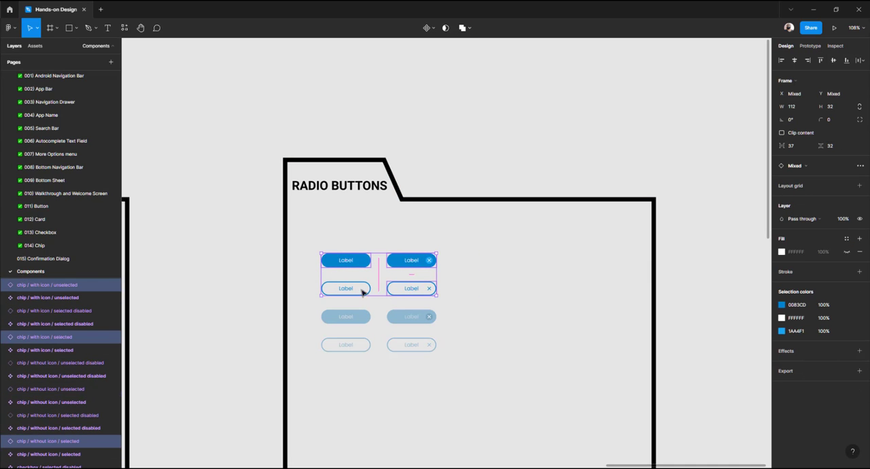
left_click(361, 288, "shift")
left_click(345, 319, "shift")
left_click(408, 316, "shift")
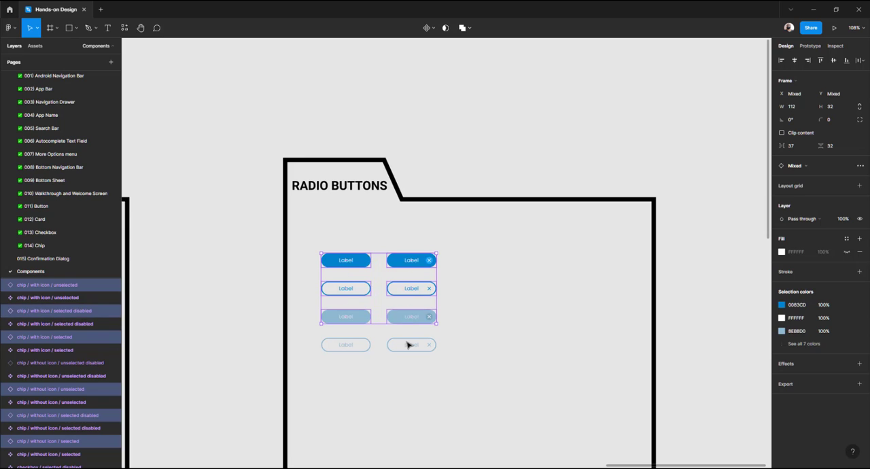
left_click(407, 345, "shift")
left_click(347, 348, "shift")
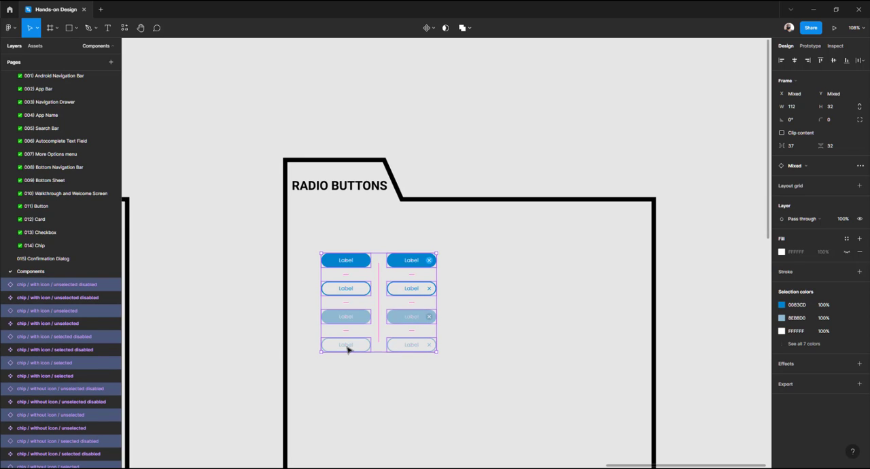
key("Delete")
Paste the two radio row components into the Radio buttons folder and stack the selected row under the unselected one
key("ctrl+v")
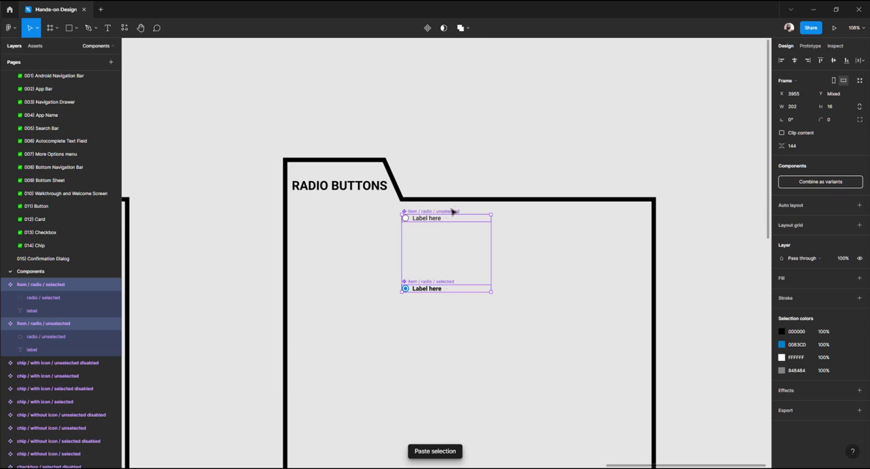
left_click_drag(435, 221, 361, 282)
left_click(242, 288)
left_click(329, 337)
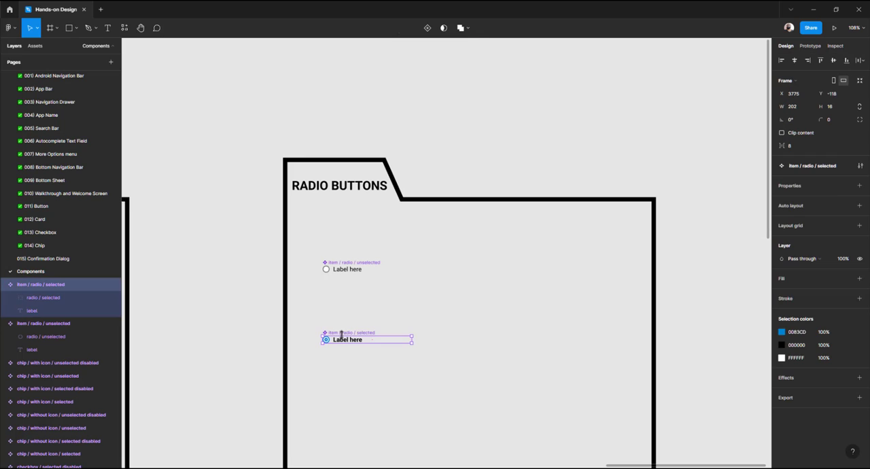
left_click_drag(345, 329, 348, 286)
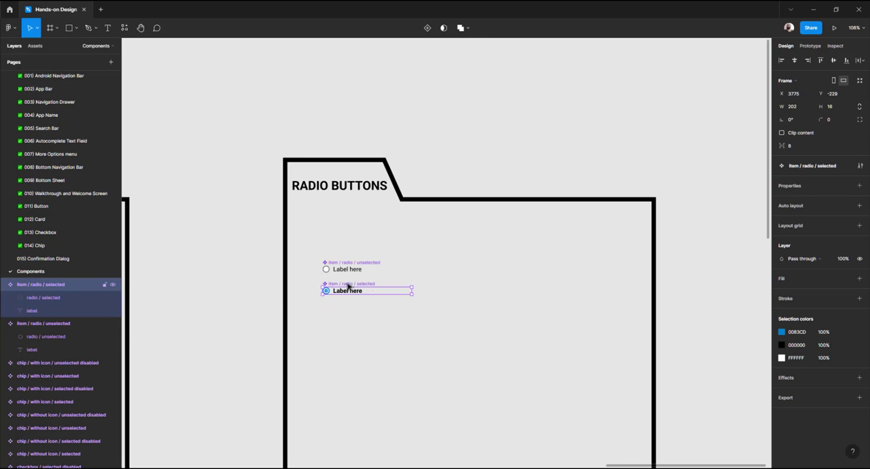
Return to the Confirmation Dialog page and place a selected radio row instance from the assets just below the card's title
left_click(46, 262)
scroll(216, 248, "down", 5)
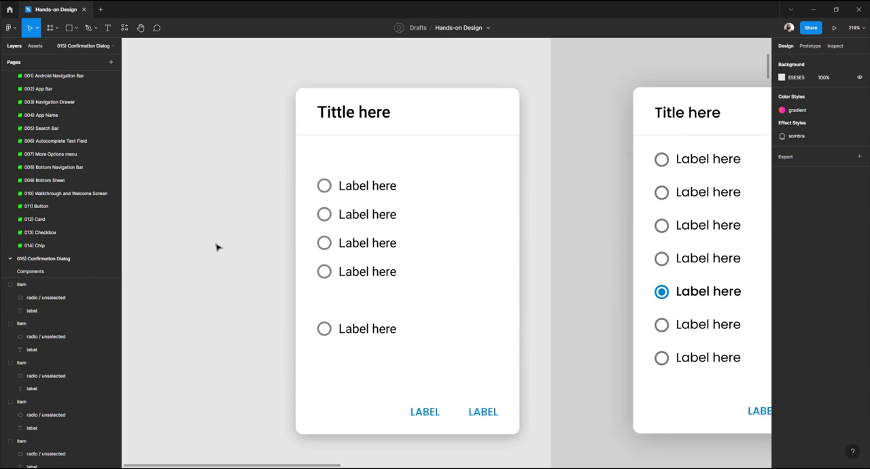
left_click(36, 46)
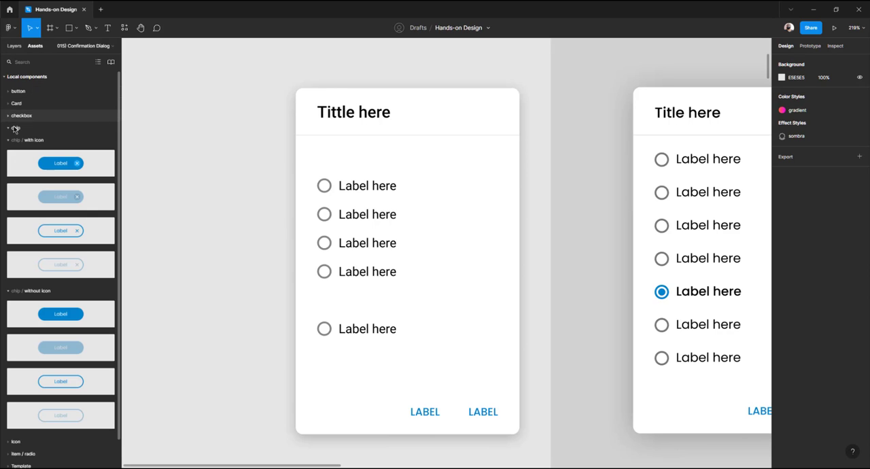
left_click(9, 141)
left_click(9, 153)
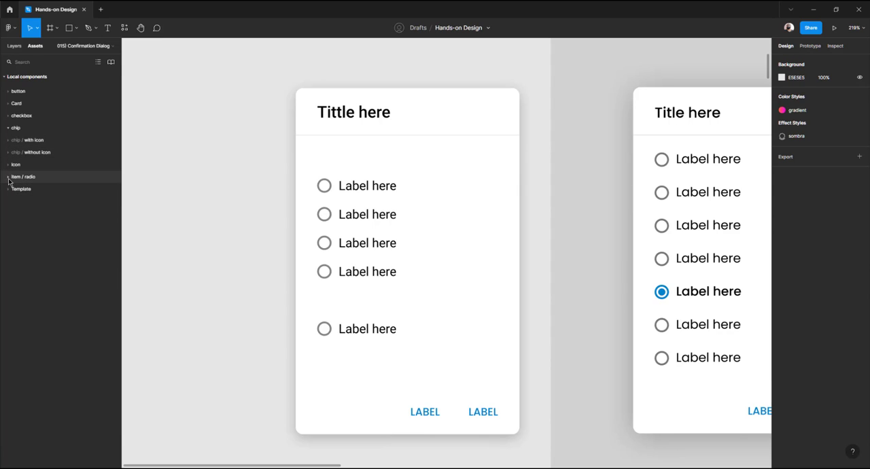
left_click(8, 178)
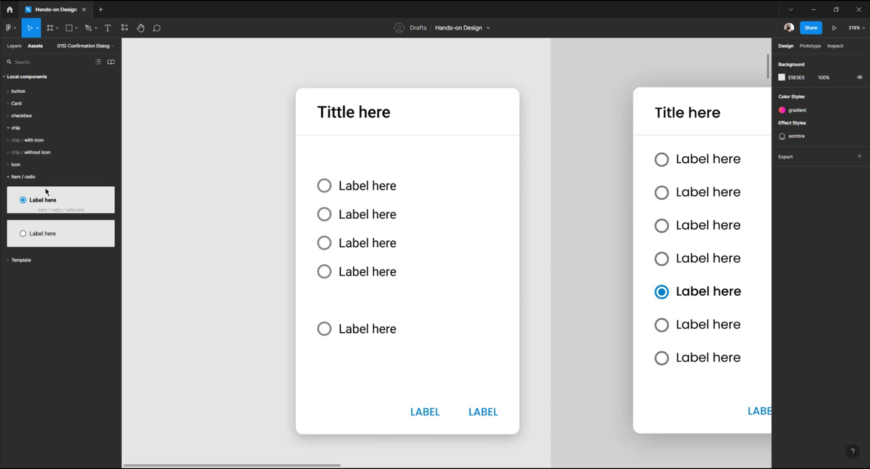
left_click(8, 166)
left_click(8, 167)
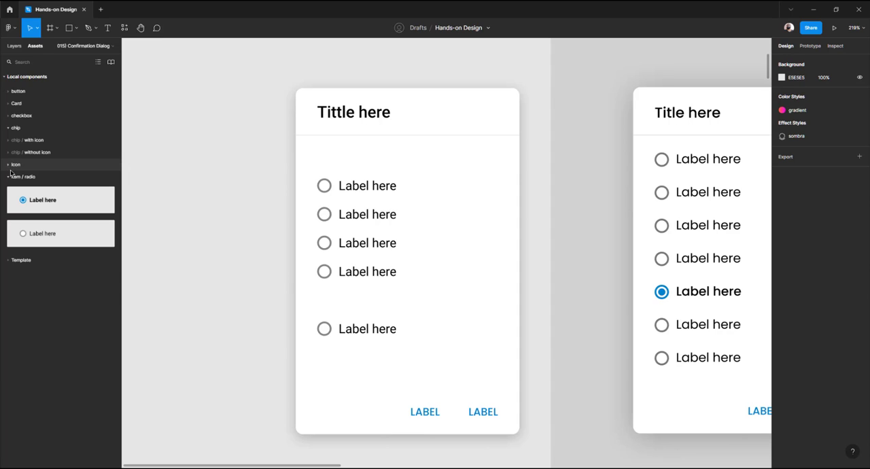
left_click_drag(61, 202, 354, 161)
key("alt")
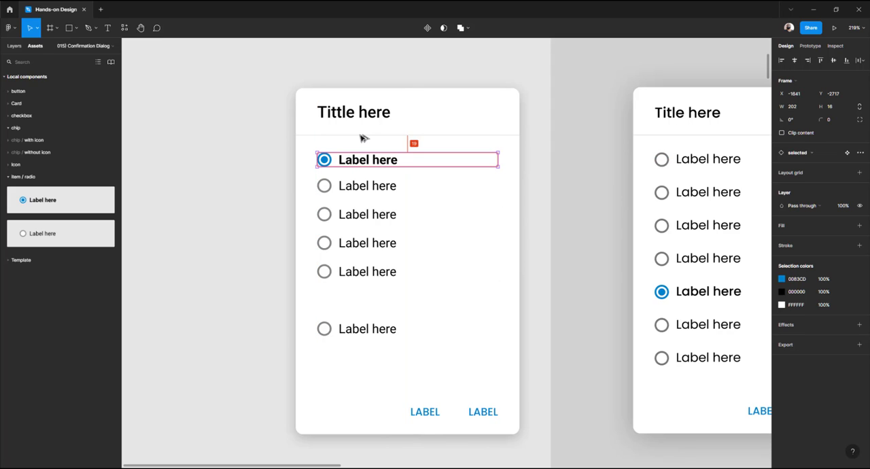
key("Up")
key("Up")
key("Up")
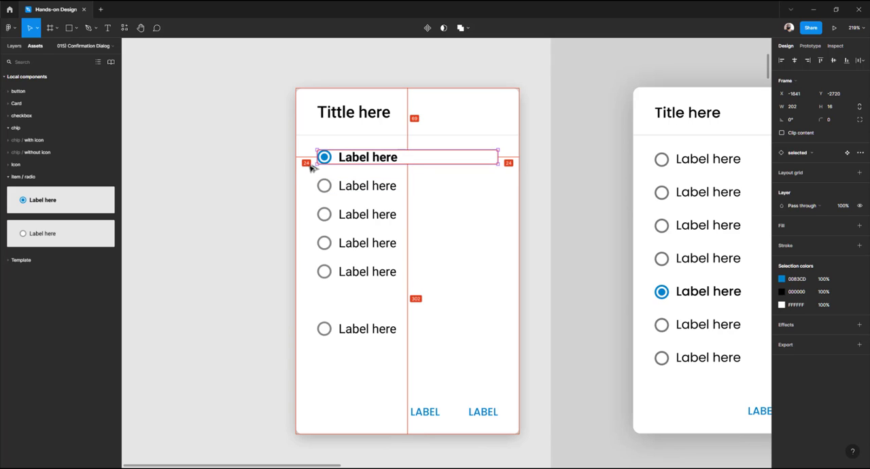
Swap the placed radio row instance to the unselected variant
key("Escape")
left_click(369, 158)
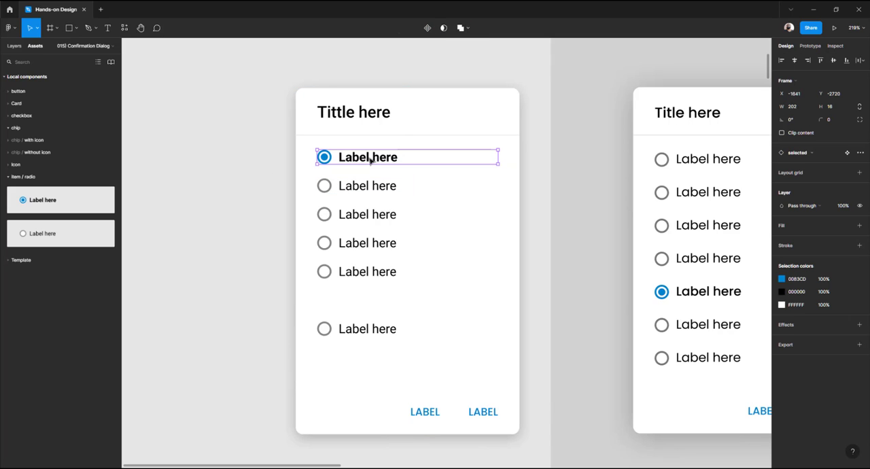
left_click(812, 156)
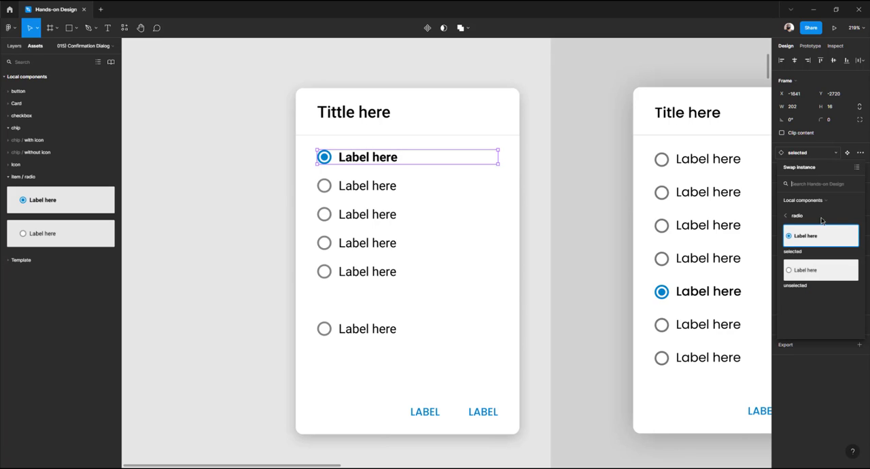
left_click(807, 270)
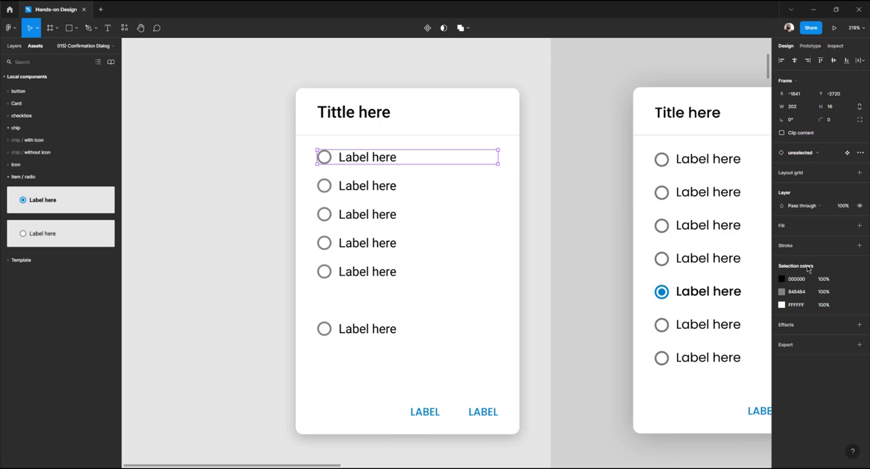
Delete the four old radio rows under the new instance
left_click(278, 234)
left_click(377, 189)
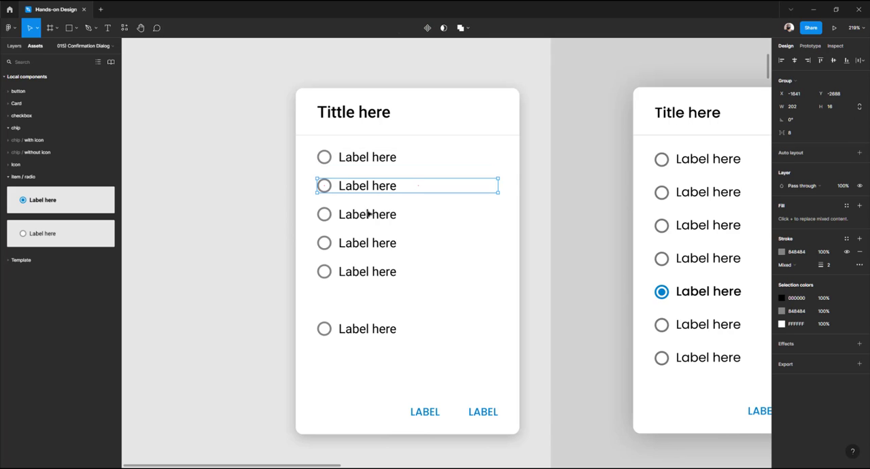
left_click(367, 216, "shift")
left_click(359, 244, "shift")
left_click(355, 274, "shift")
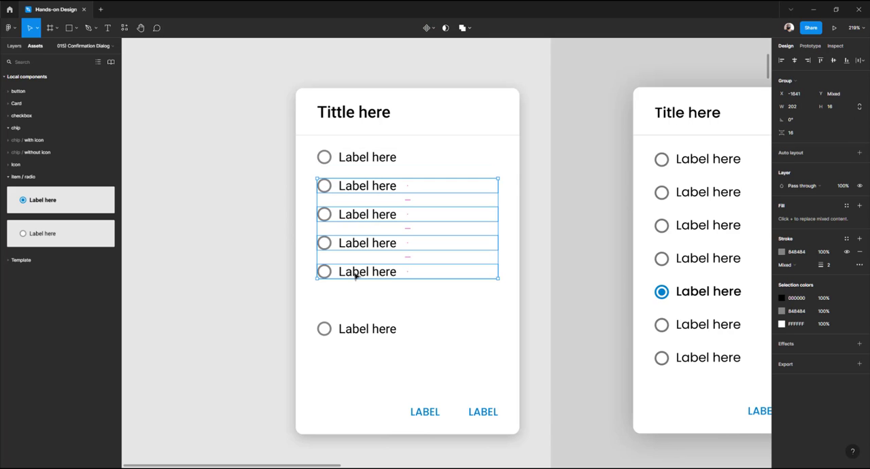
key("Delete")
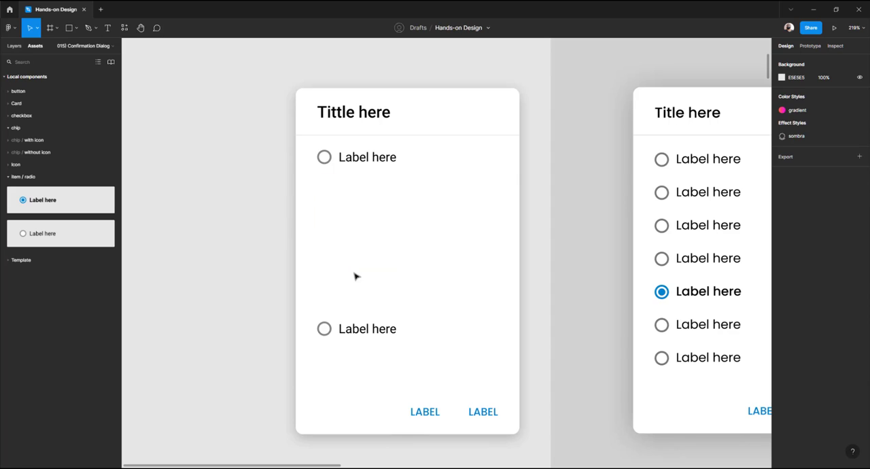
Duplicate the unselected radio instance repeatedly to fill the card with evenly spaced rows
left_click(357, 164)
left_click_drag(356, 163, 361, 193)
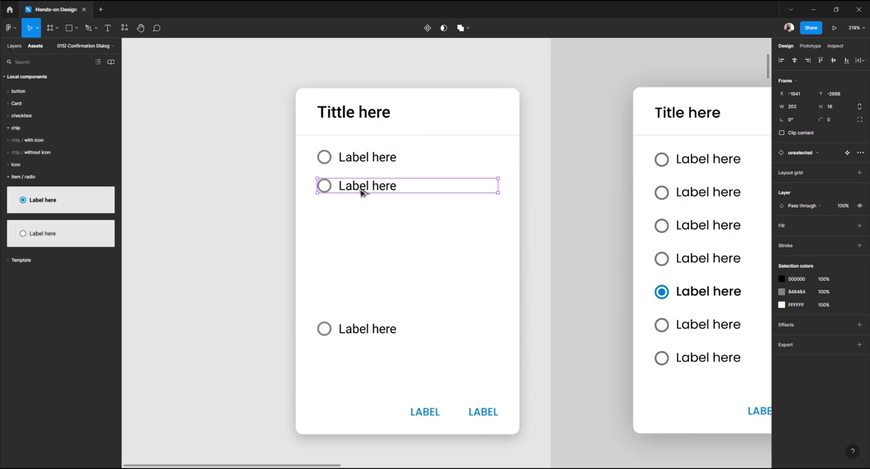
key("ctrl+d")
key("ctrl+d")
key("ctrl+d")
key("ctrl+d")
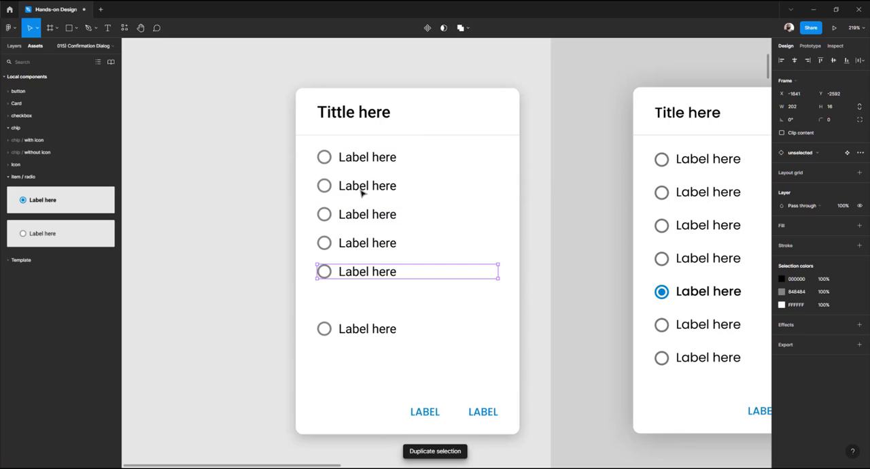
key("ctrl+d")
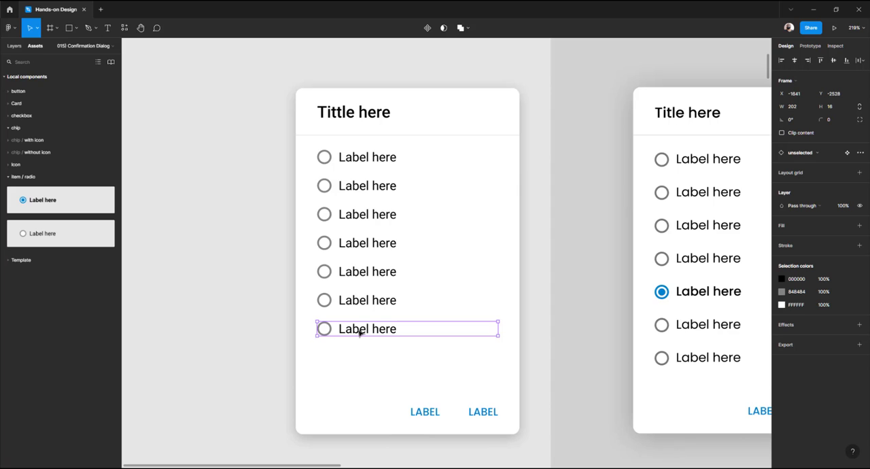
Delete the old bottom radio row and move the last instance down into its place
key("Escape")
left_click(360, 332)
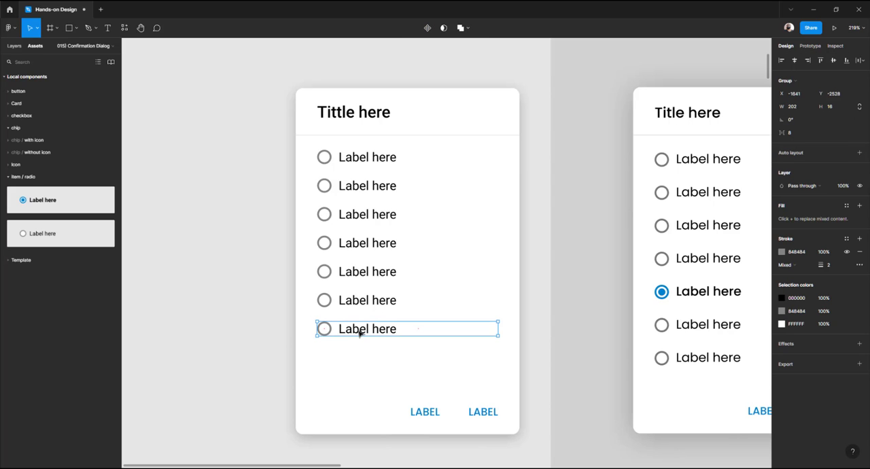
key("Delete")
left_click(358, 301)
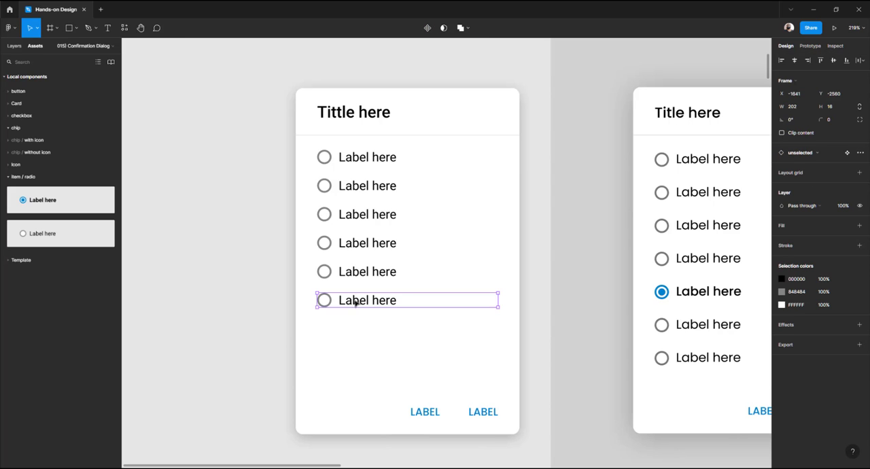
left_click_drag(358, 301, 358, 329)
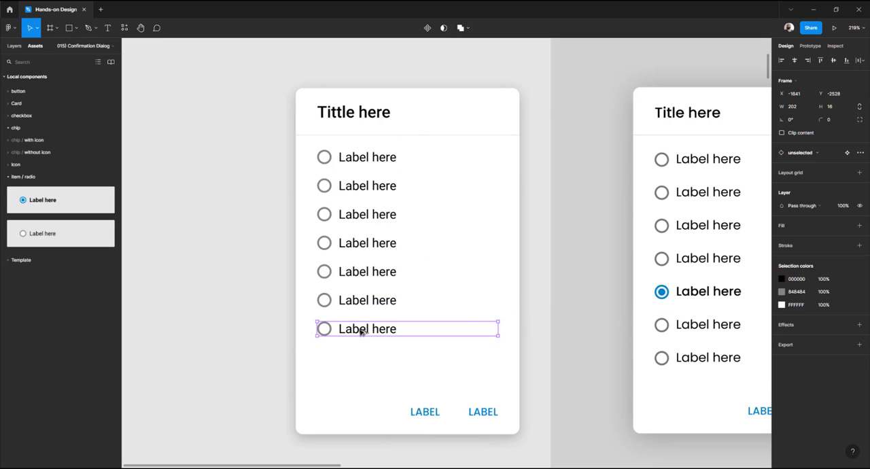
Swap the sixth radio row in the card to the selected variant
left_click(364, 304)
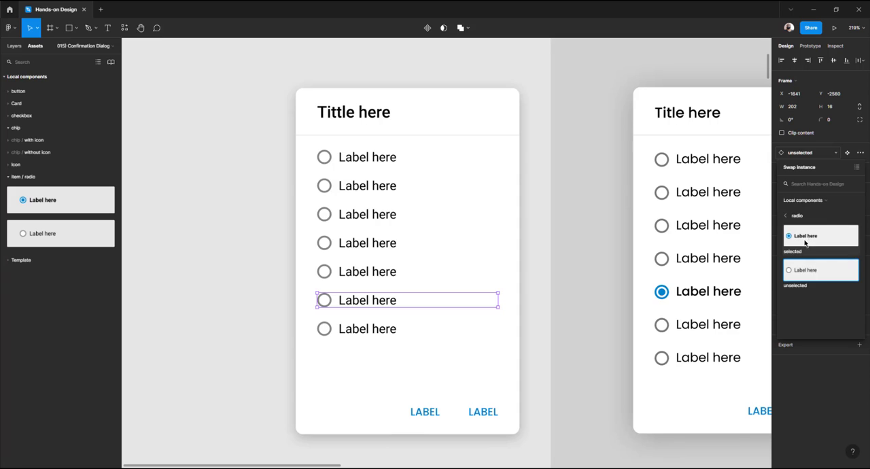
left_click(808, 238)
left_click(241, 284)
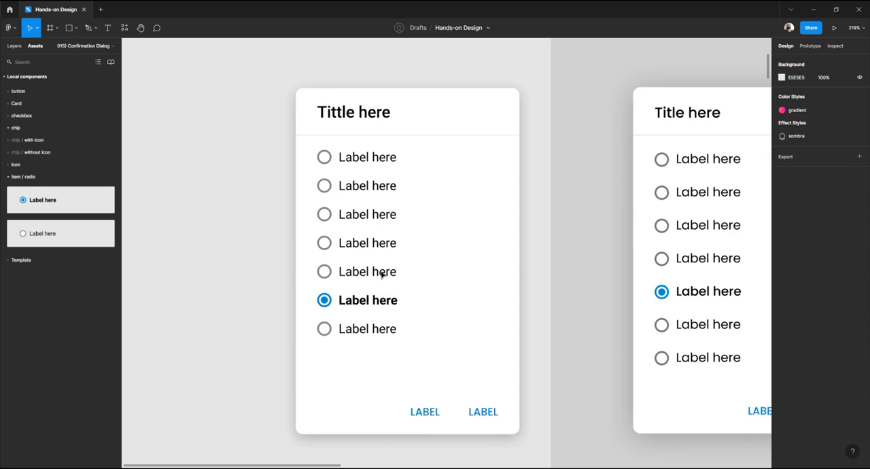
Swap the sixth radio row back to the unselected variant
left_click(374, 303)
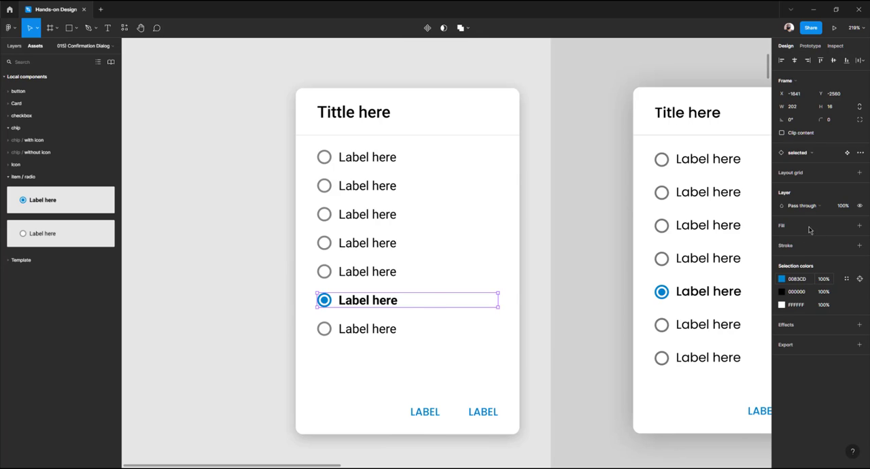
left_click(808, 206)
left_click(808, 155)
left_click(808, 155)
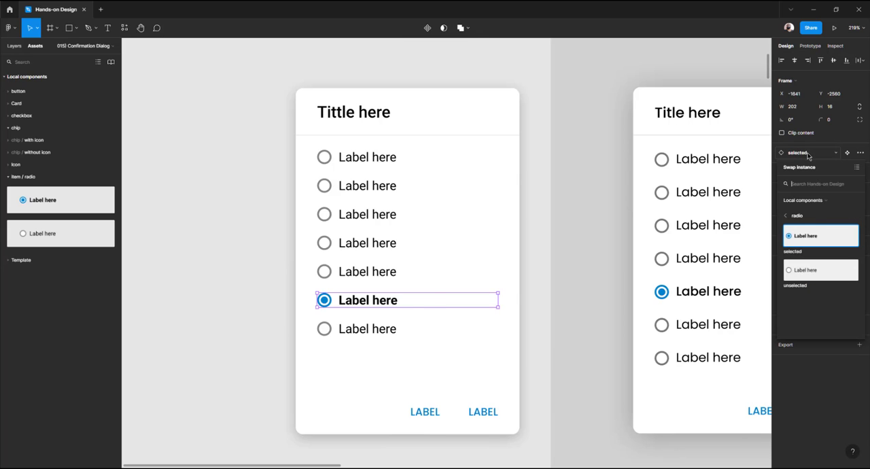
left_click(804, 274)
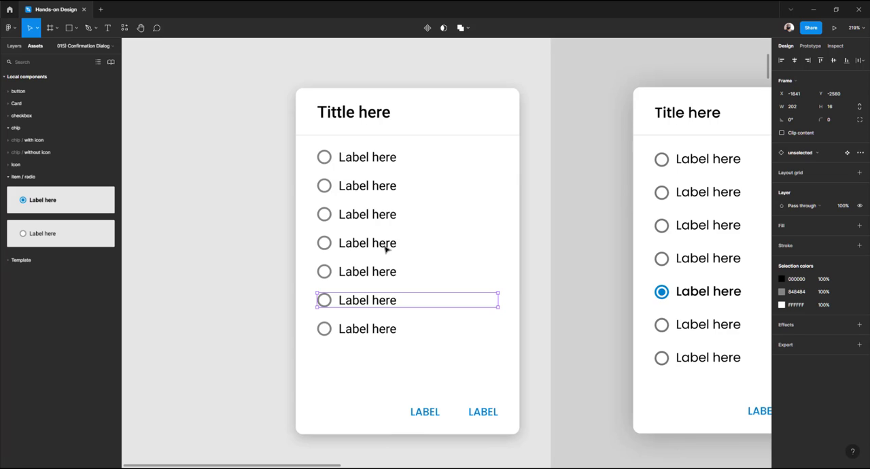
Swap the second radio row in the card to the selected variant
key("Up")
key("Up")
key("Up")
key("Up")
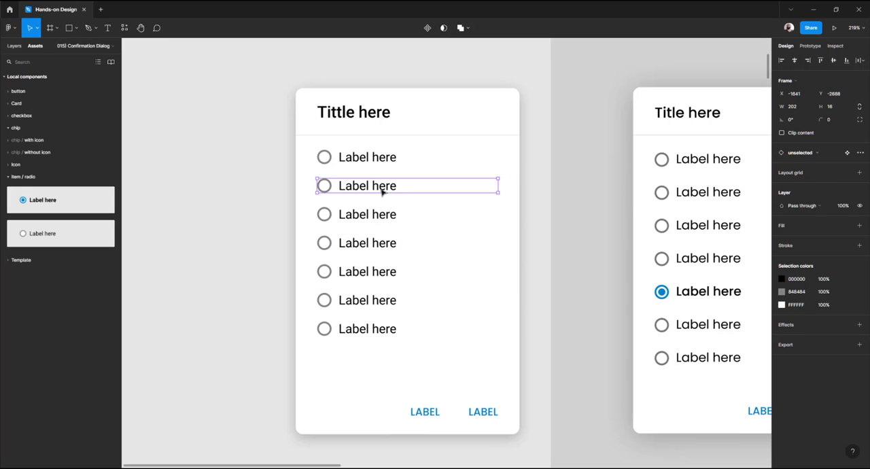
left_click(806, 154)
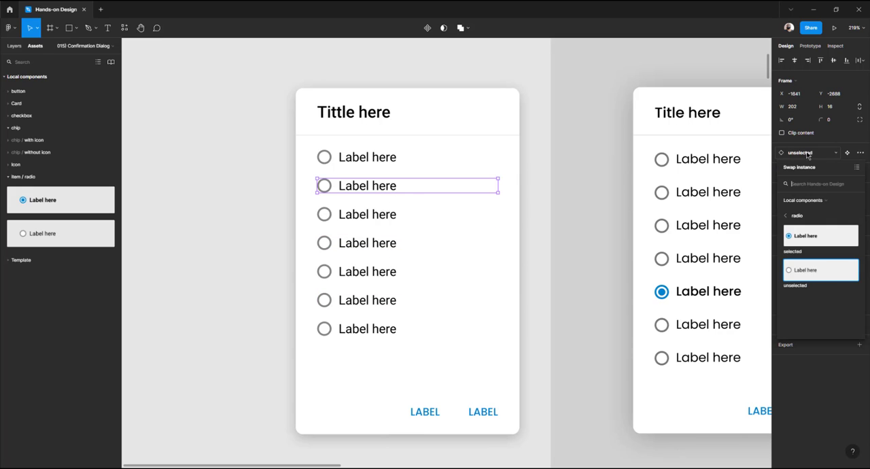
left_click(808, 239)
left_click(237, 240)
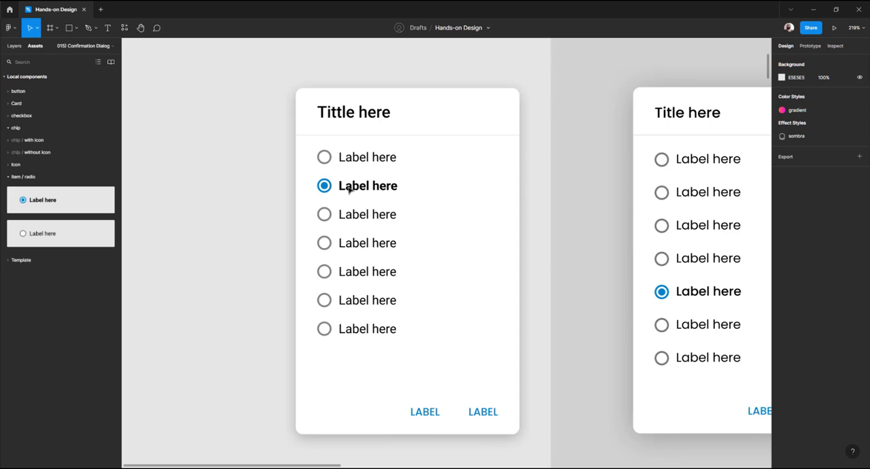
Select all elements of the rebuilt dialog card and group them
left_click_drag(464, 183, 414, 188)
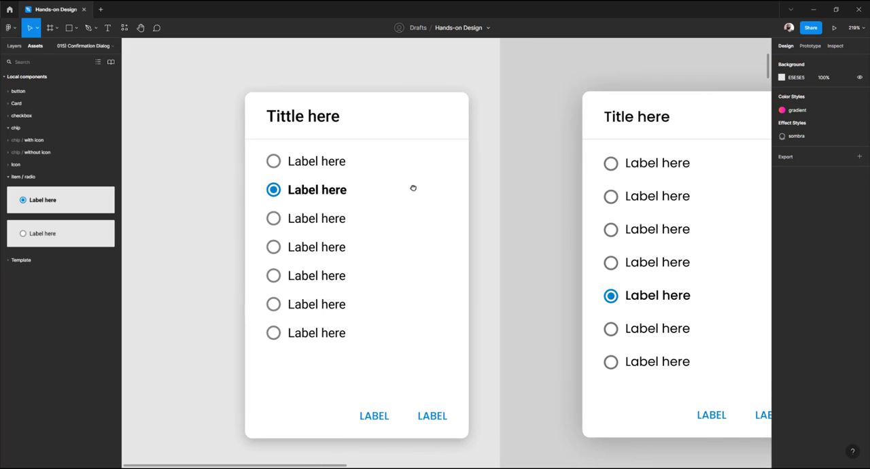
scroll(294, 143, "down", 5)
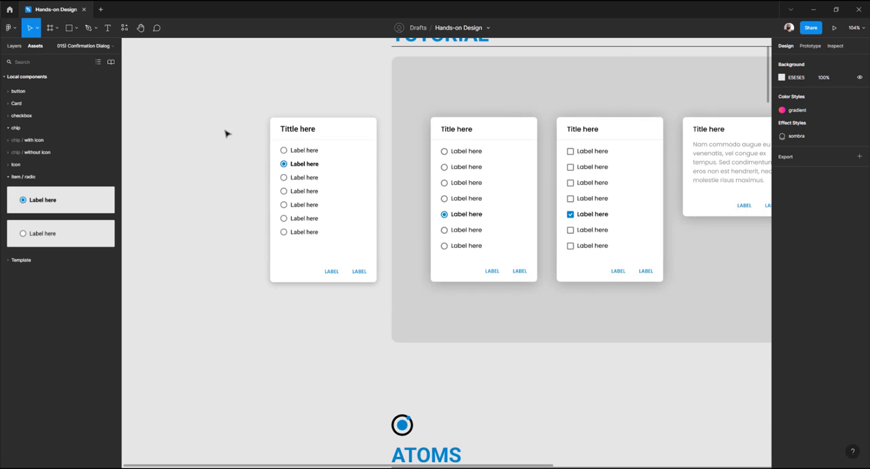
left_click_drag(225, 133, 345, 148)
left_click(14, 46)
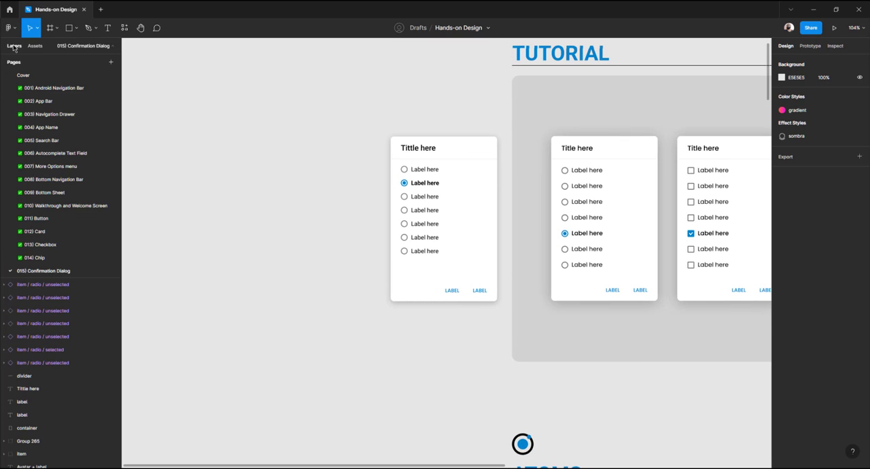
scroll(235, 184, "right", 3)
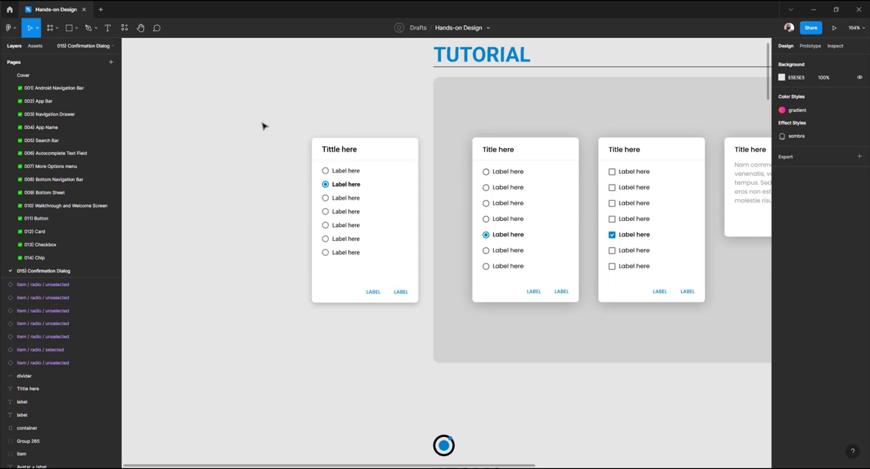
left_click_drag(261, 122, 428, 313)
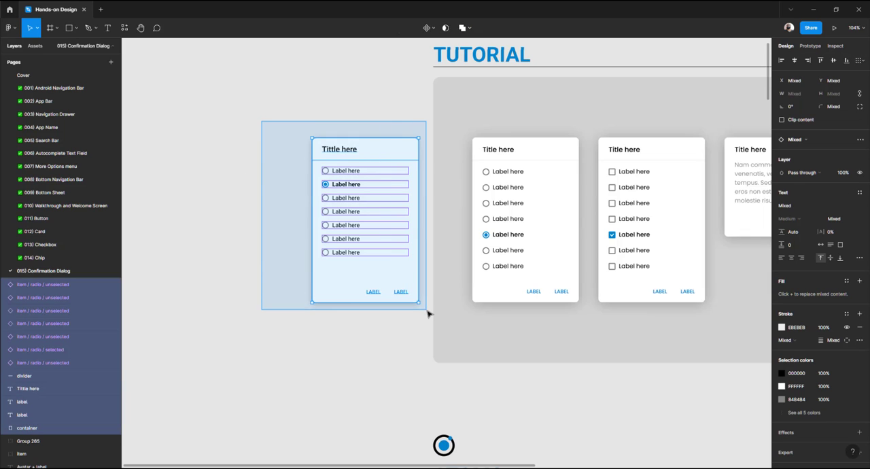
left_click_drag(428, 310, 428, 311)
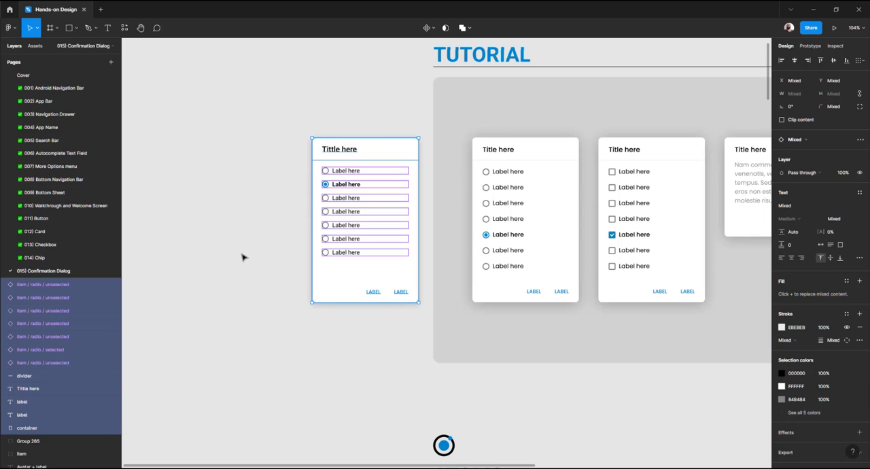
key("ctrl+g")
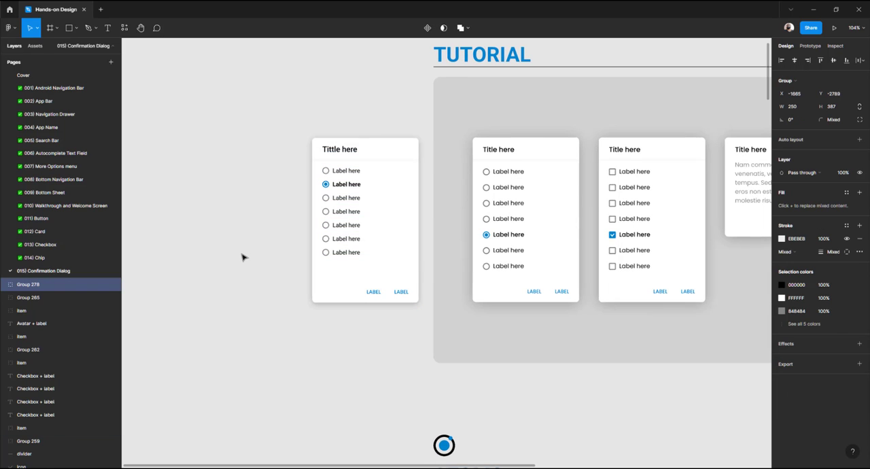
Rename the new group to "dialog / radio"
left_click(4, 285)
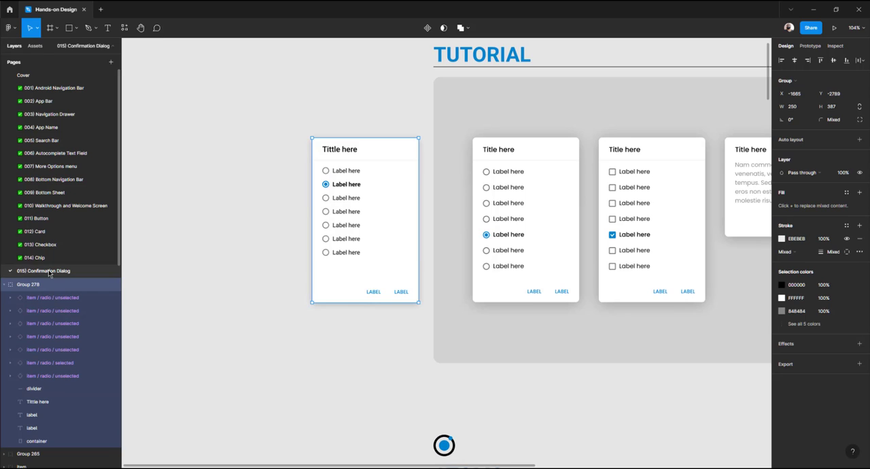
left_click(268, 210)
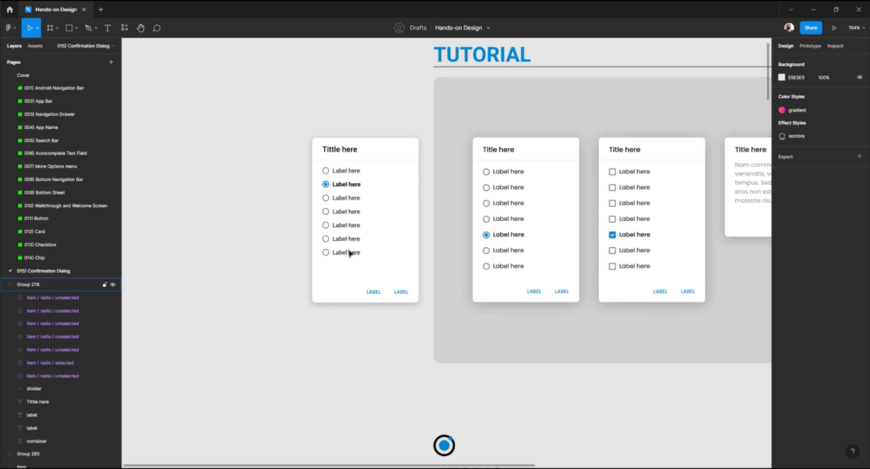
left_click(349, 162)
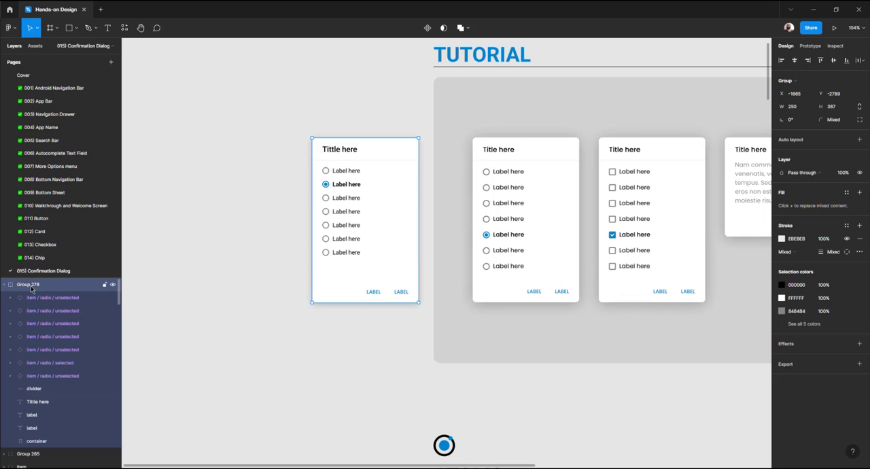
double_click(109, 287)
type("dia")
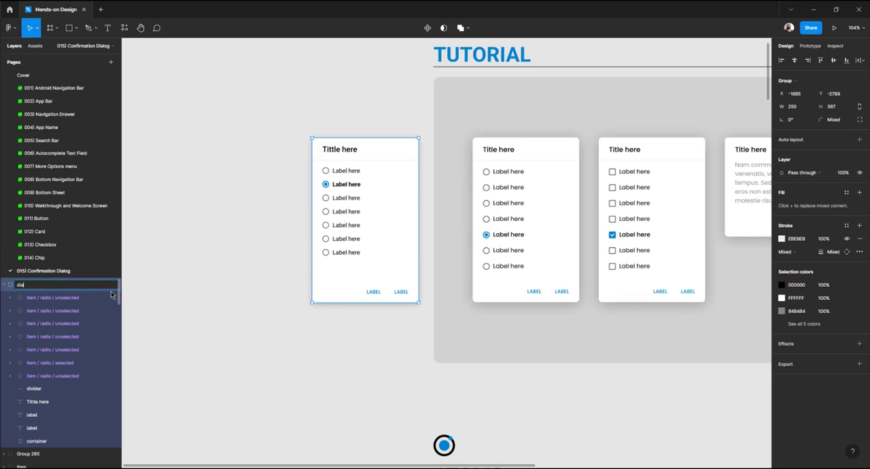
type("log / radio")
key("Return")
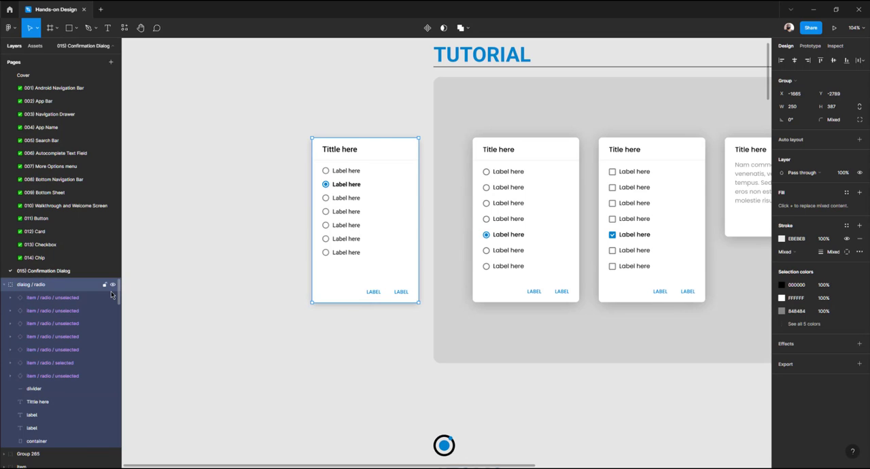
Convert the dialog / radio group into a component and drag out an instance copy beside it
left_click(427, 28)
left_click(349, 111)
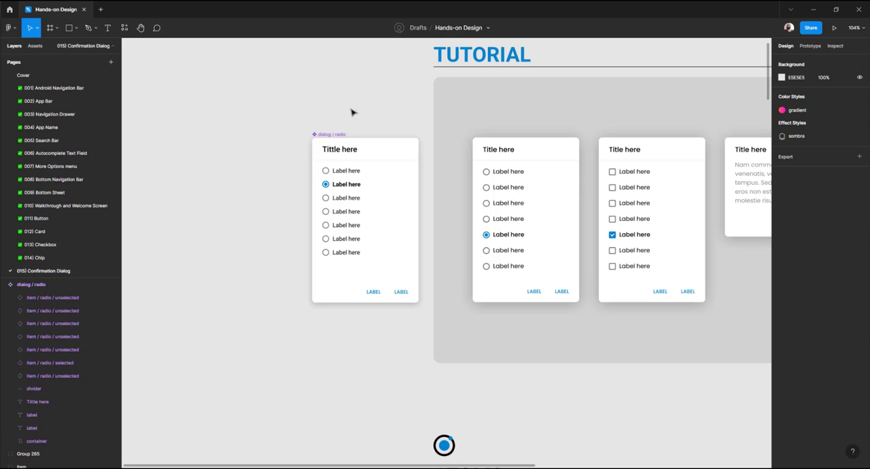
left_click(333, 135)
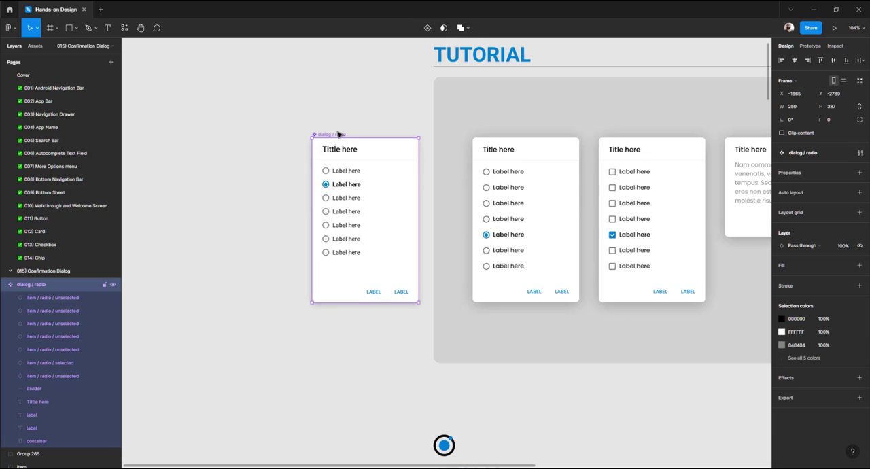
left_click_drag(316, 138, 224, 160)
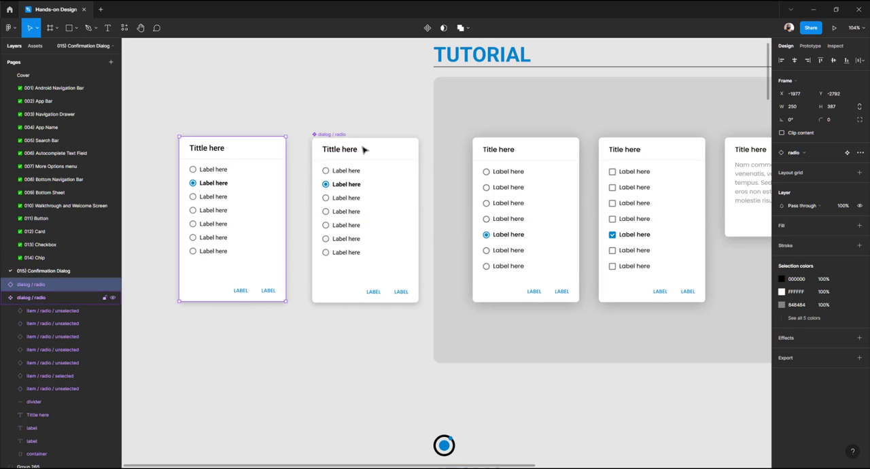
Delete the main dialog component and move the instance into the card's original position
left_click(361, 147)
key("Delete")
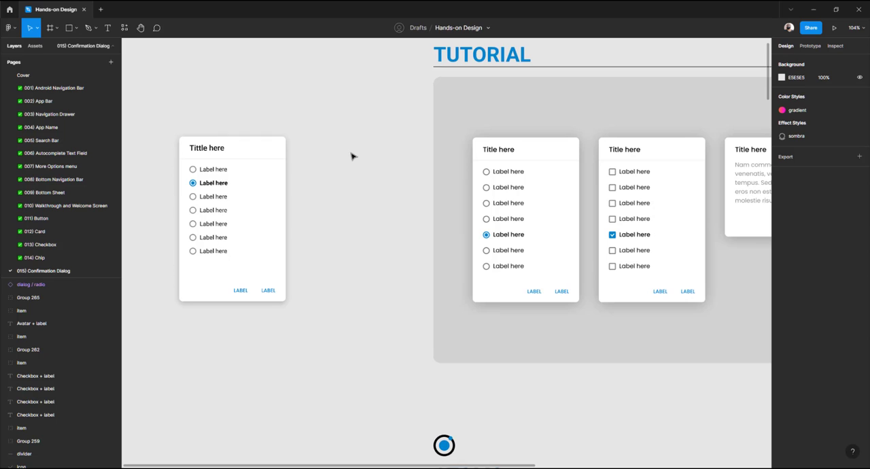
left_click(247, 151)
left_click_drag(351, 154, 369, 152)
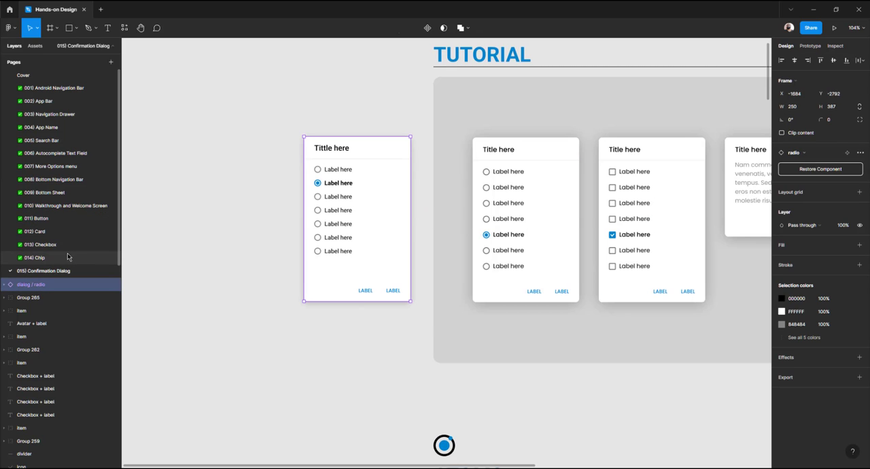
Browse the Chip and Checkbox pages to examine how their component layouts are organised
scroll(68, 257, "down", 1)
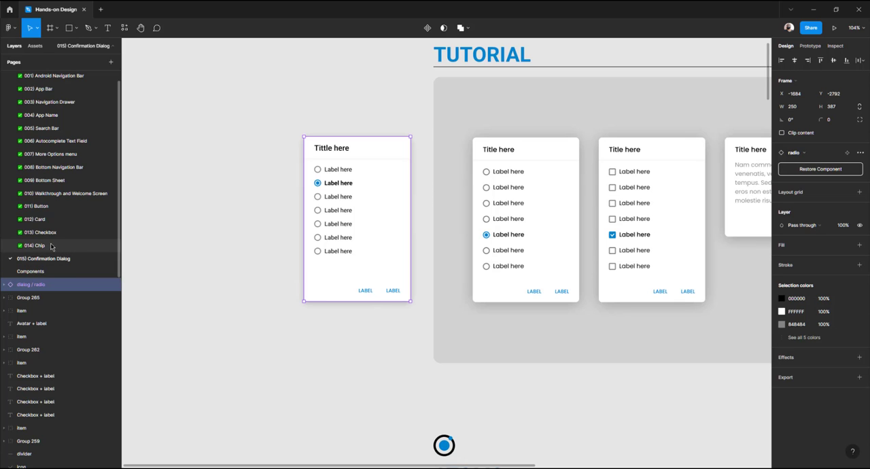
left_click(36, 246)
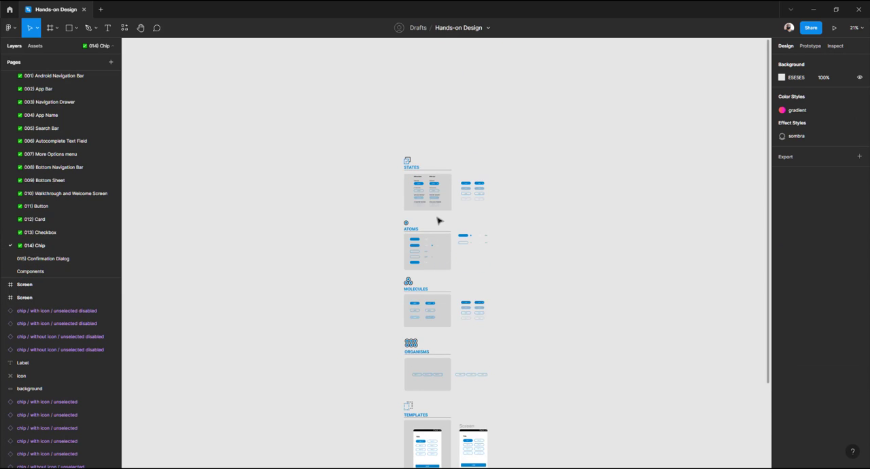
scroll(431, 195, "up", 6)
left_click_drag(389, 221, 360, 277)
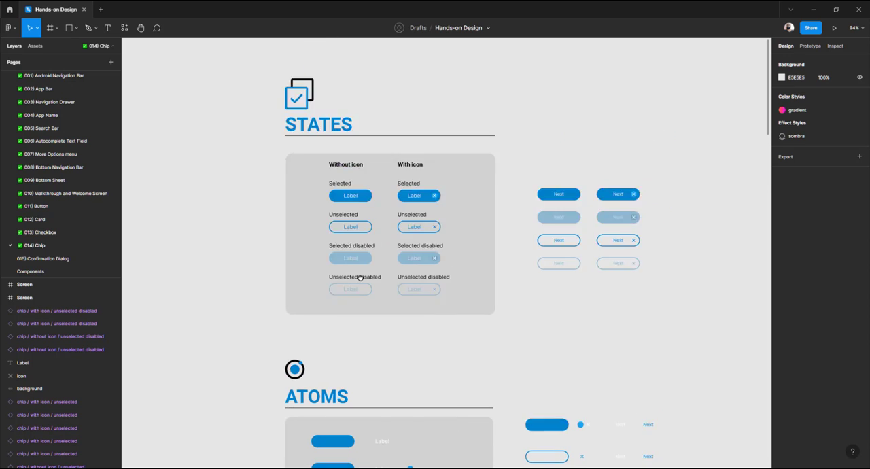
left_click(57, 232)
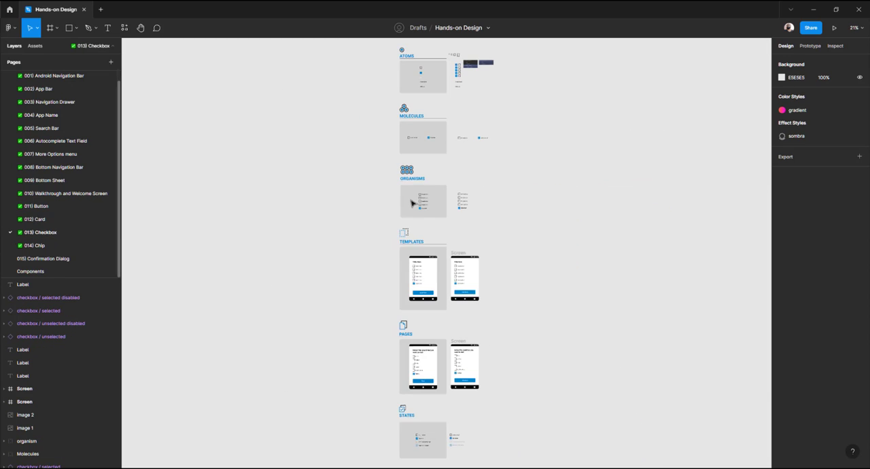
scroll(442, 197, "up", 8)
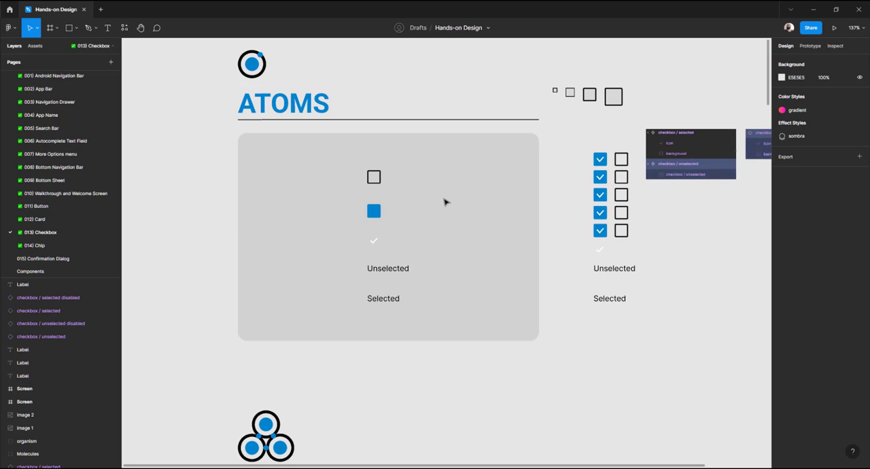
scroll(445, 202, "right", 5)
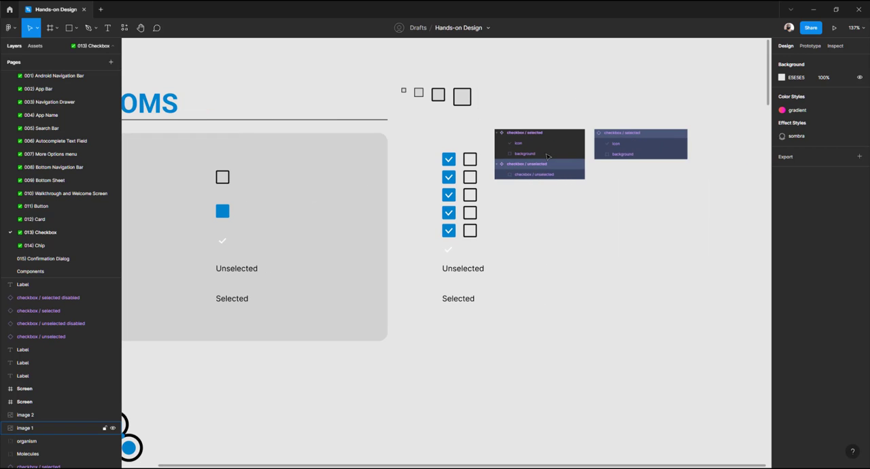
scroll(547, 156, "down", 8)
scroll(534, 243, "down", 4)
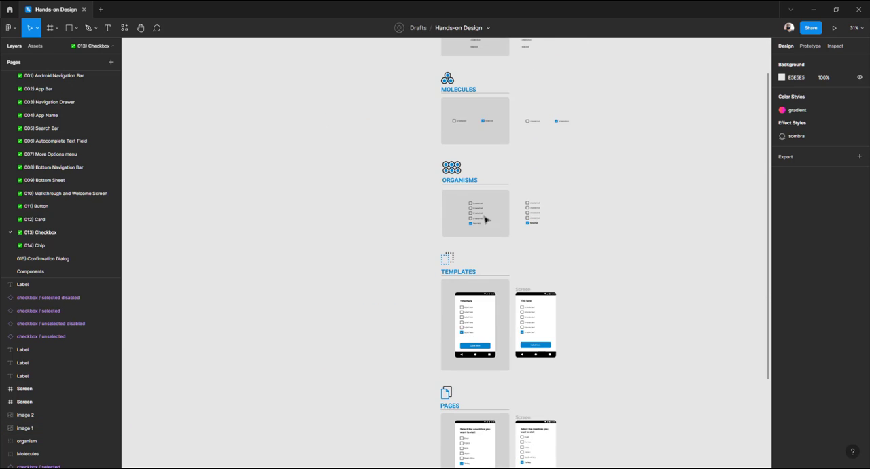
scroll(462, 218, "up", 5)
scroll(475, 202, "up", 5)
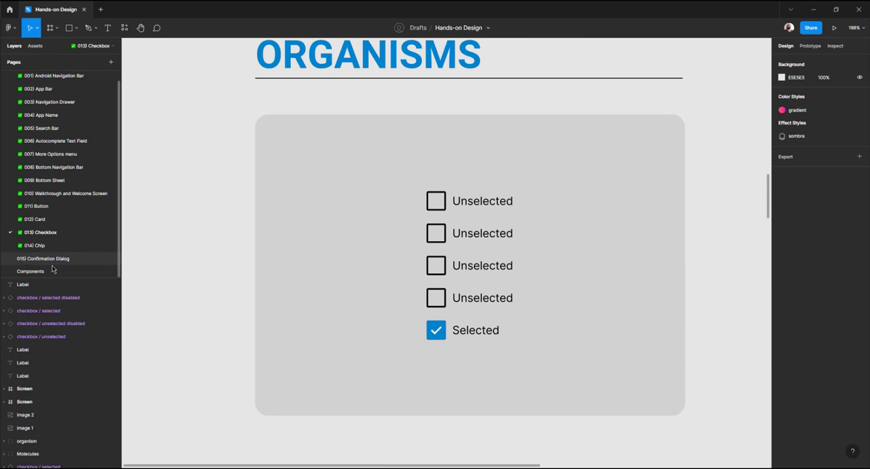
Open the Components page showing the Radio buttons folder
left_click(52, 270)
left_click(46, 259)
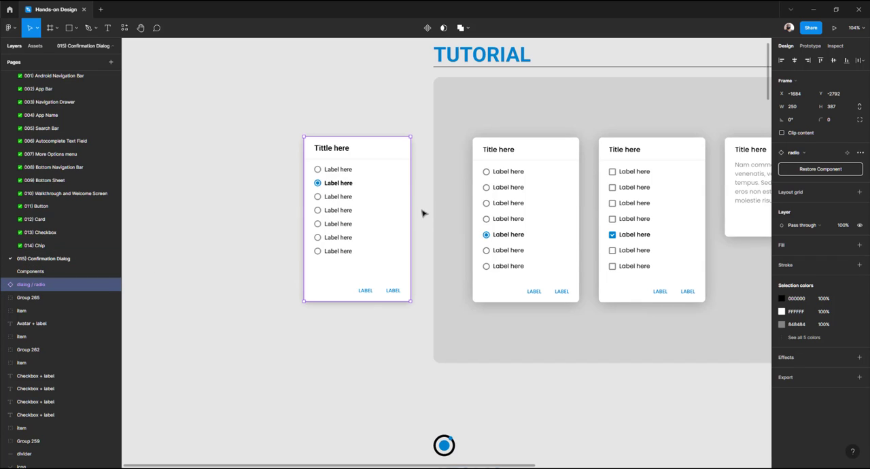
left_click(36, 271)
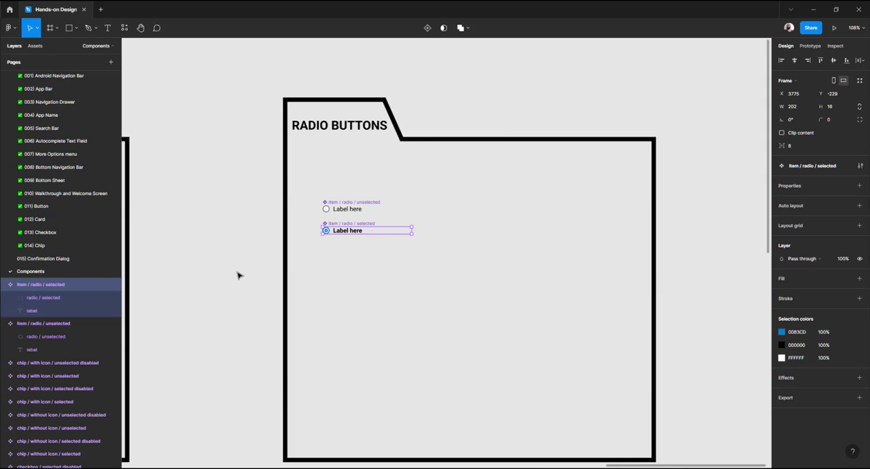
Paste the dialog / radio main component into the Radio buttons folder beside the radio item components
key("ctrl+v")
left_click_drag(398, 184, 501, 232)
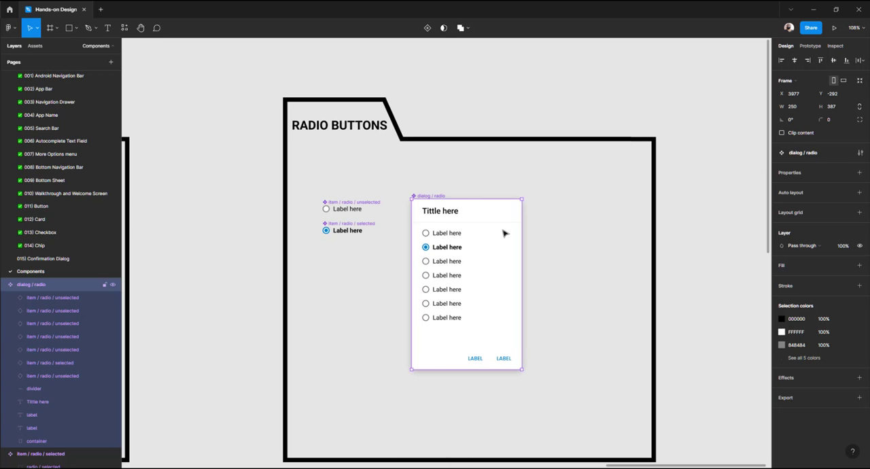
left_click(261, 249)
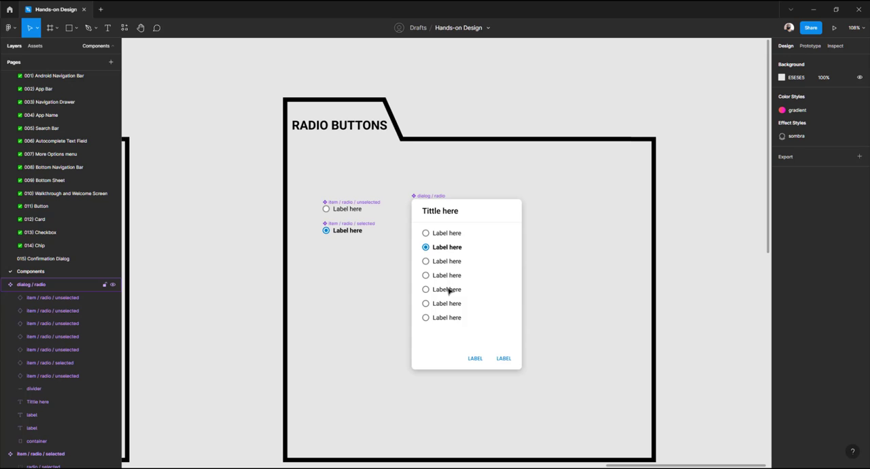
On the Confirmation Dialog page, duplicate the dialog / radio instance beside the original and detach the copy
left_click(48, 259)
left_click(245, 216)
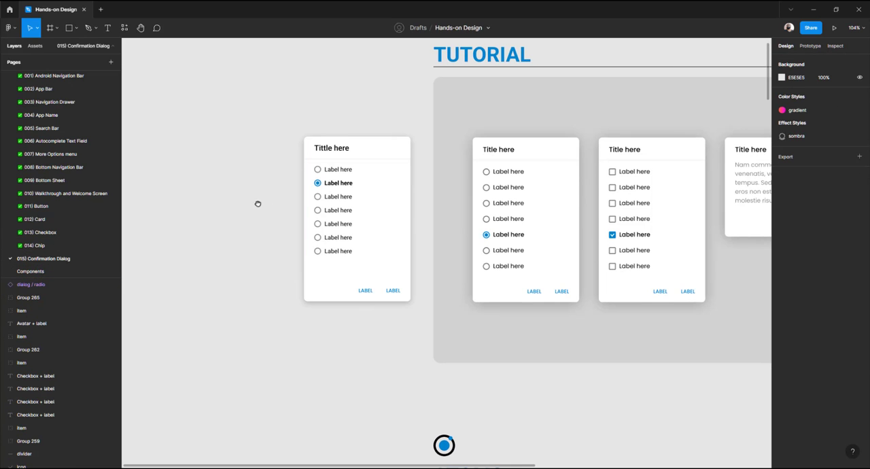
scroll(291, 205, "right", 1)
left_click_drag(291, 206, 341, 206)
left_click_drag(412, 192, 353, 200)
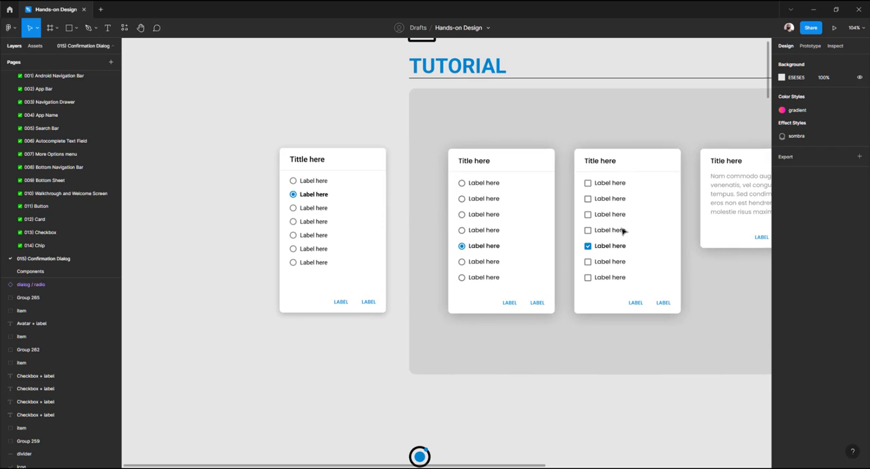
scroll(344, 223, "left", 3)
left_click(451, 216)
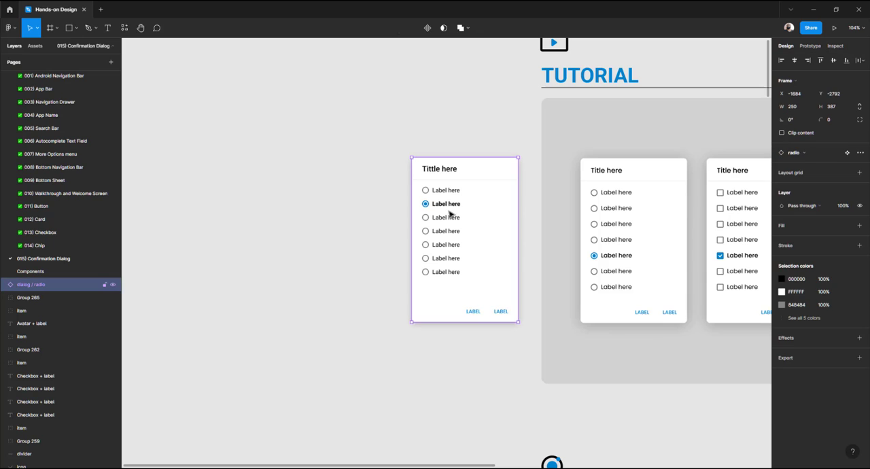
mouse_move(443, 216)
left_mouse_down()
mouse_move(305, 220)
mouse_move(443, 218)
left_mouse_up()
scroll(468, 196, "right", 5)
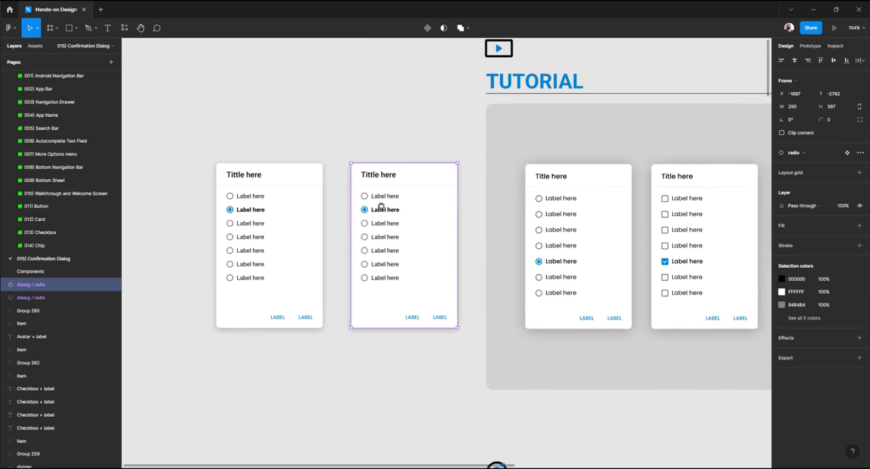
left_click_drag(344, 203, 378, 196)
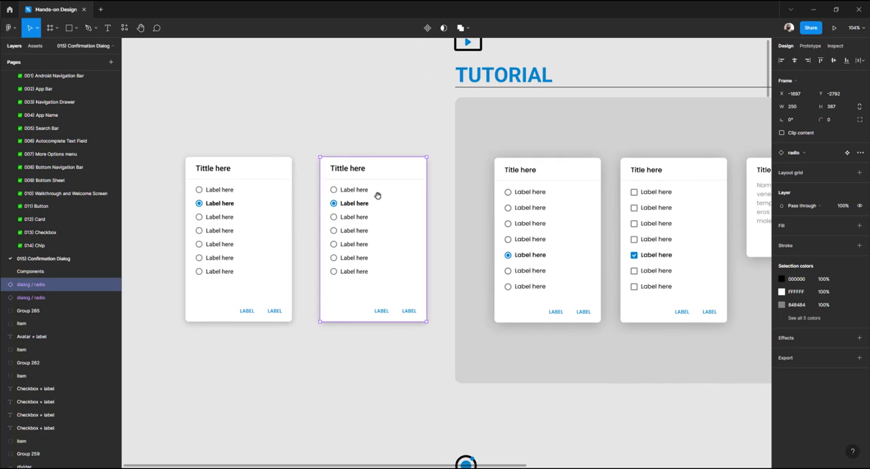
left_click(351, 128)
left_click(356, 167)
right_click(355, 171)
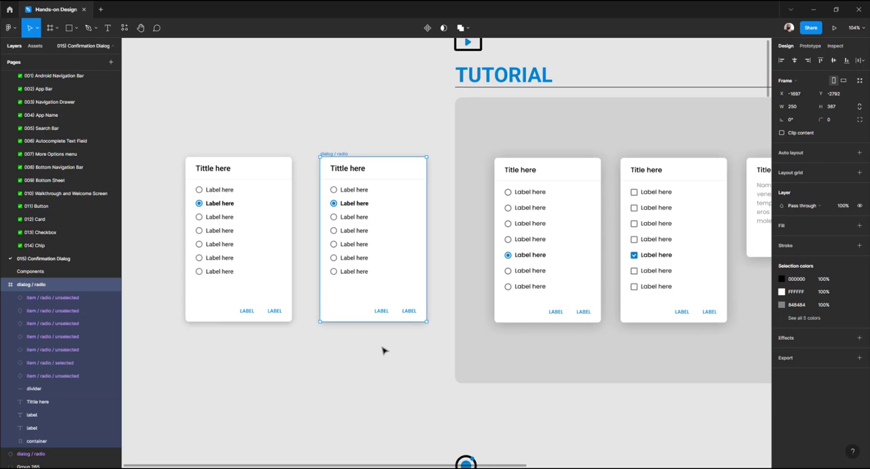
Copy the unselected and selected checkbox rows from the Checkbox page and paste them above the detached dialog
left_click(45, 232)
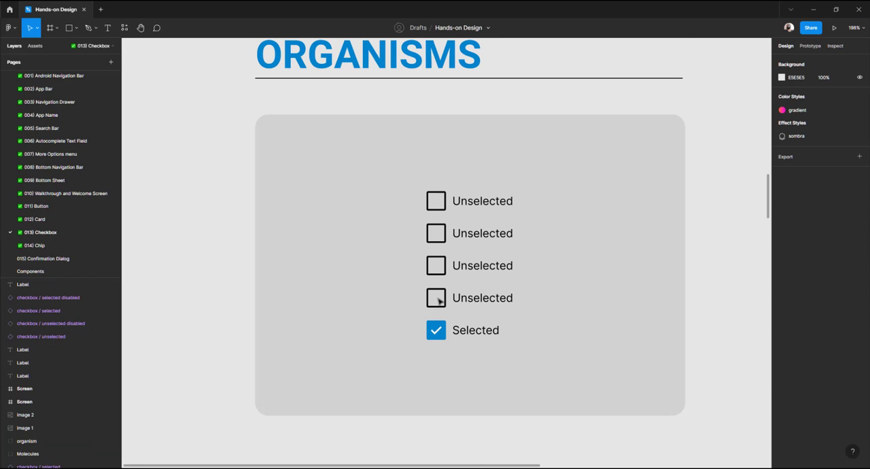
left_click(438, 303)
double_click(438, 306)
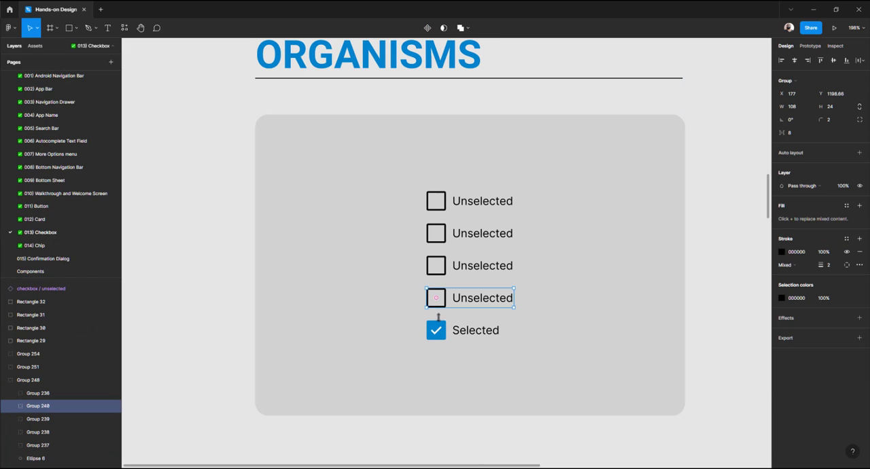
left_click(440, 330, "shift")
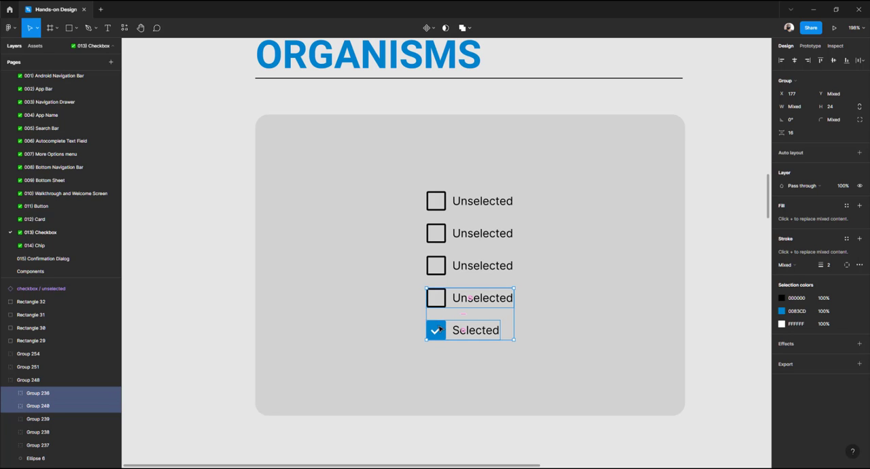
left_click(46, 259)
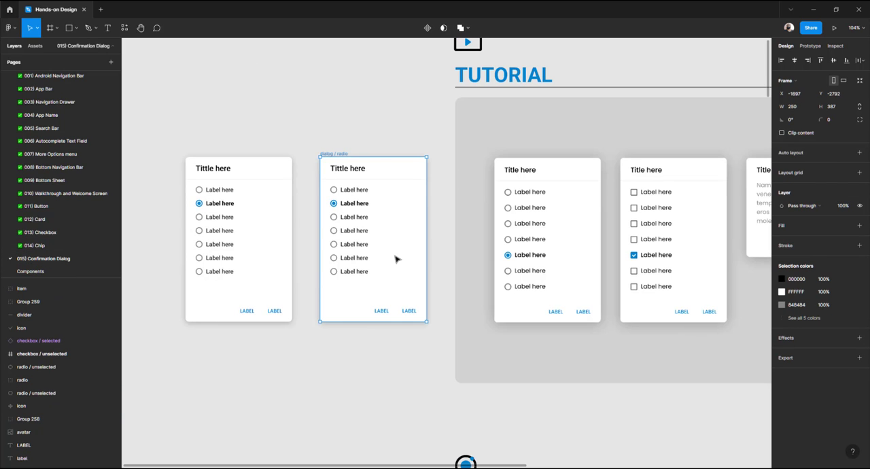
left_click(324, 126)
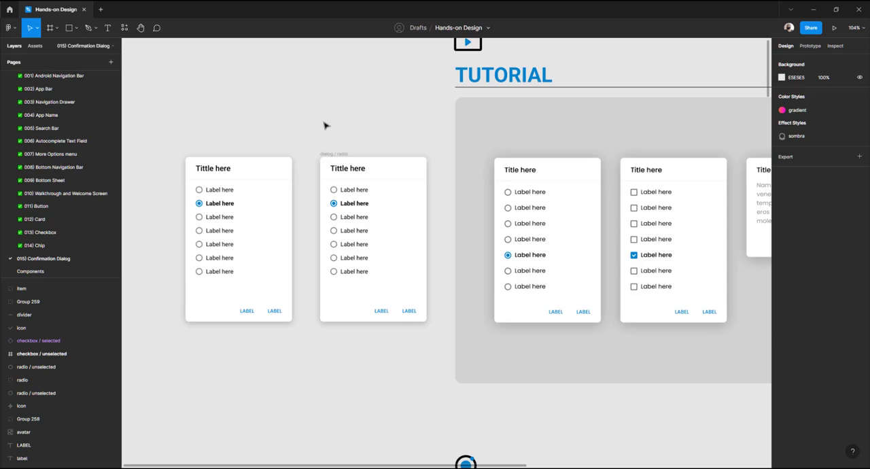
key("ctrl+v")
left_click_drag(439, 246, 344, 122)
left_click_drag(364, 158, 404, 208)
scroll(367, 172, "up", 4)
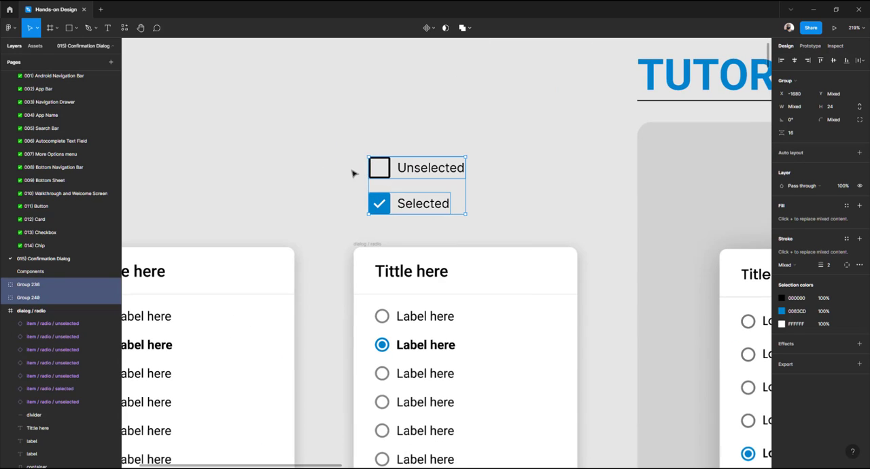
Ungroup the two pasted checkbox rows
left_click(354, 173)
left_click(405, 169)
left_click(411, 204, "shift")
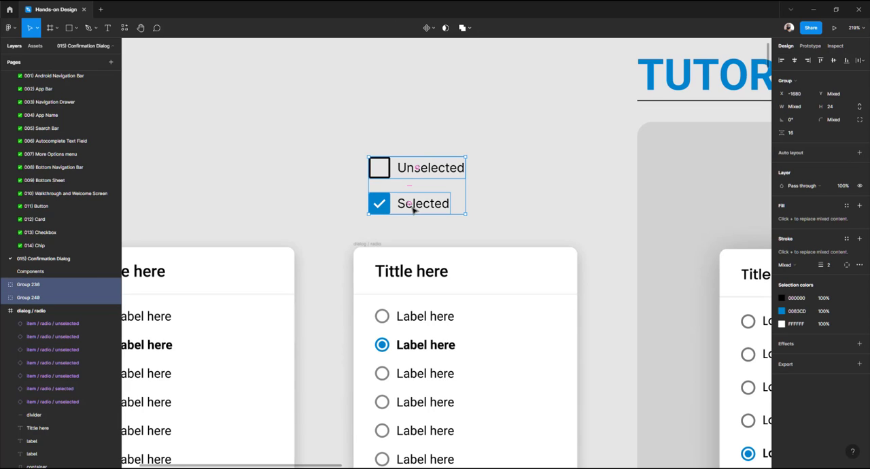
key("ctrl+shift+g")
left_click(438, 138)
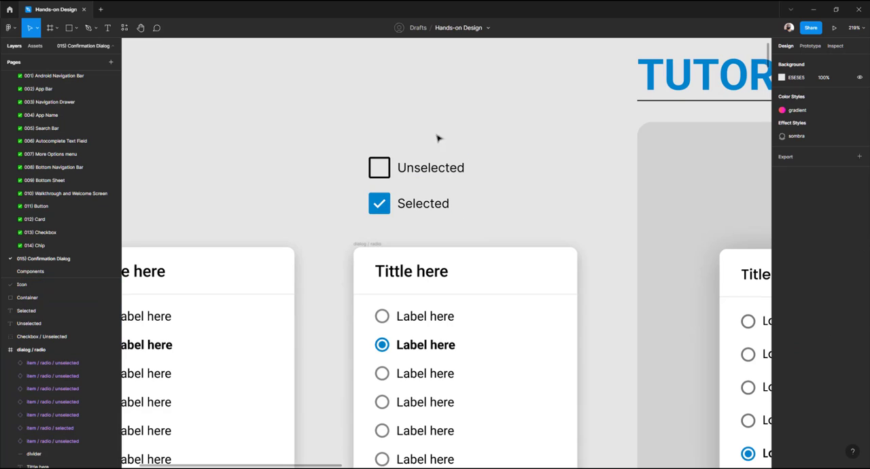
Resize the unselected checkbox box to 16 by 16 and sample the radio button's grey for its stroke
left_click(381, 176)
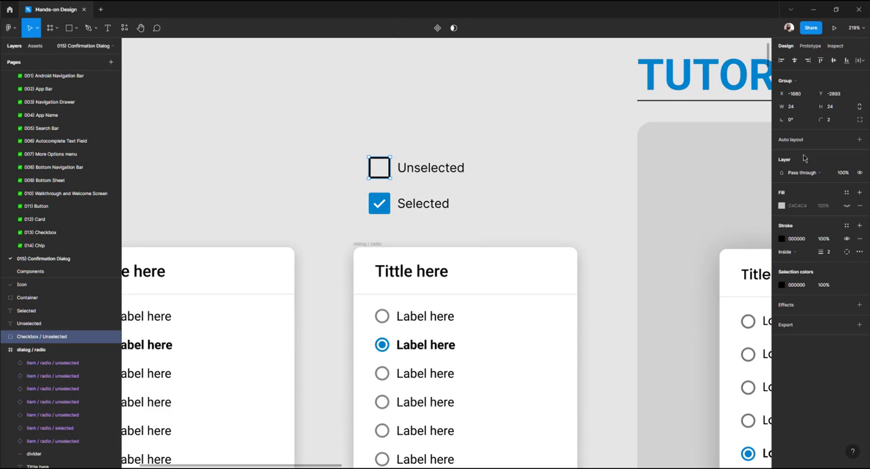
left_click(802, 109)
type("16")
key("Tab")
key("BackSpace")
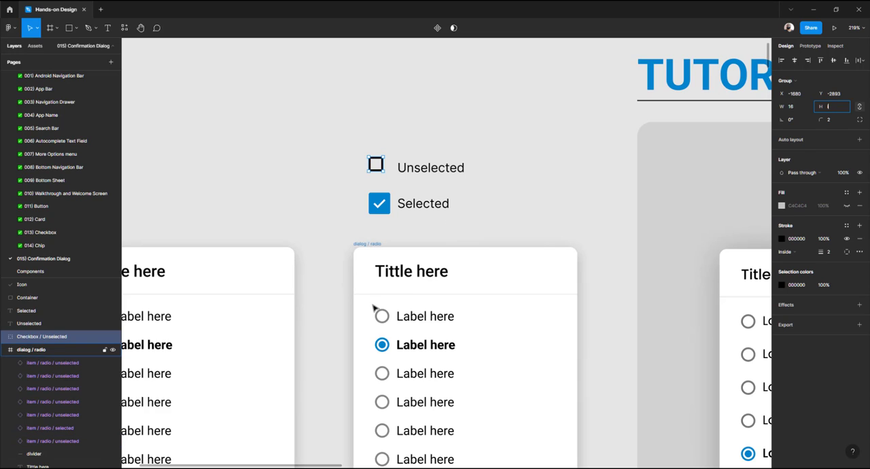
left_click(782, 238)
left_click(685, 360)
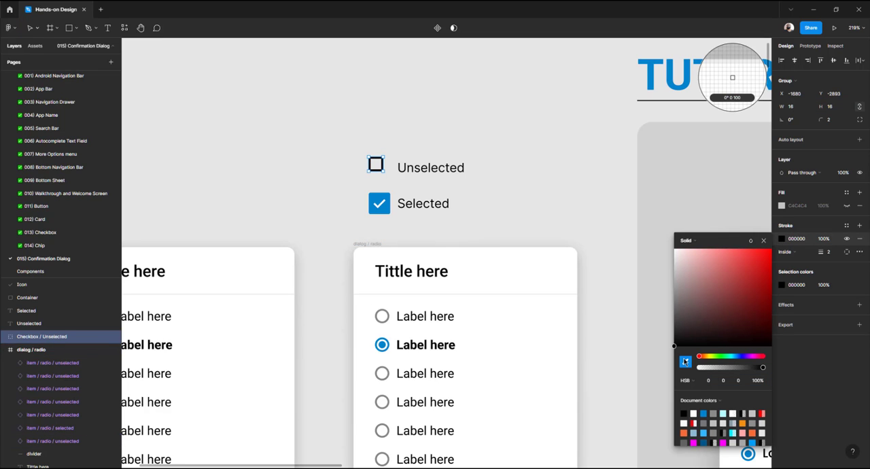
left_click(389, 314)
left_click(349, 205)
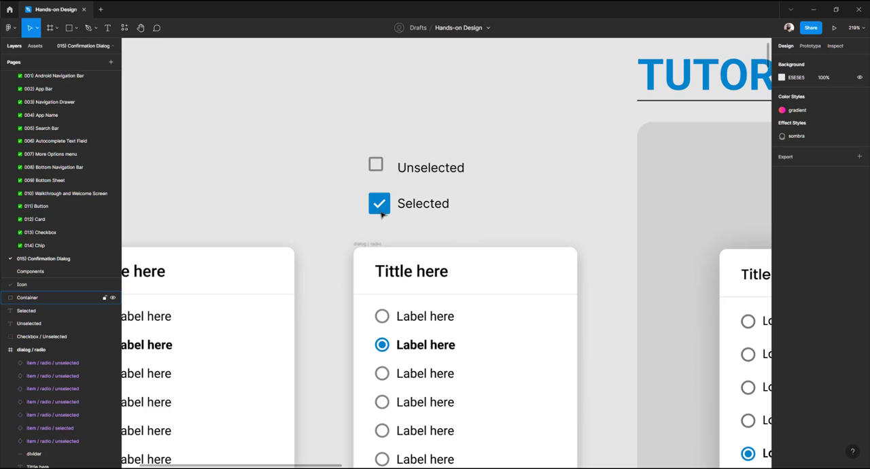
Group the selected checkbox's icon and container and scale the group proportionally to 16 wide
left_click(381, 214)
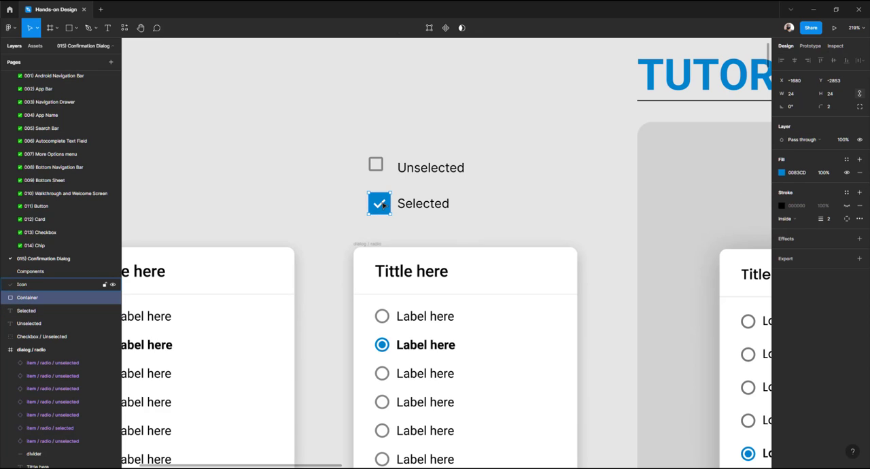
double_click(383, 206)
left_click_drag(349, 185, 398, 227)
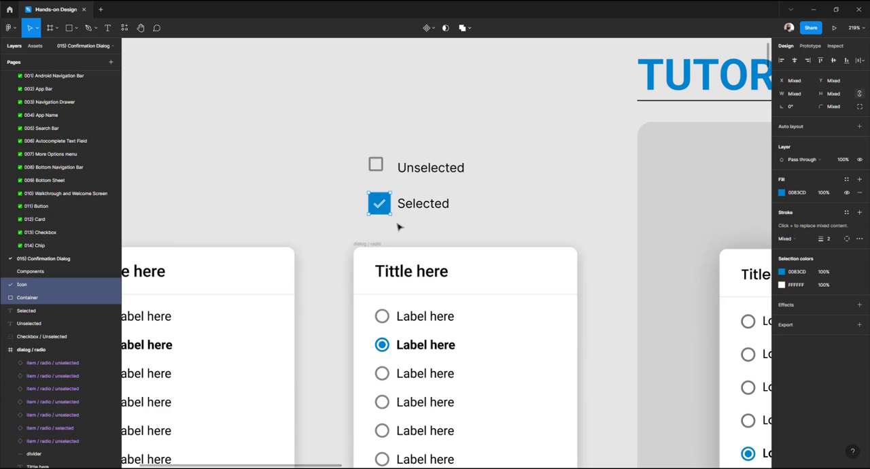
key("ctrl+g")
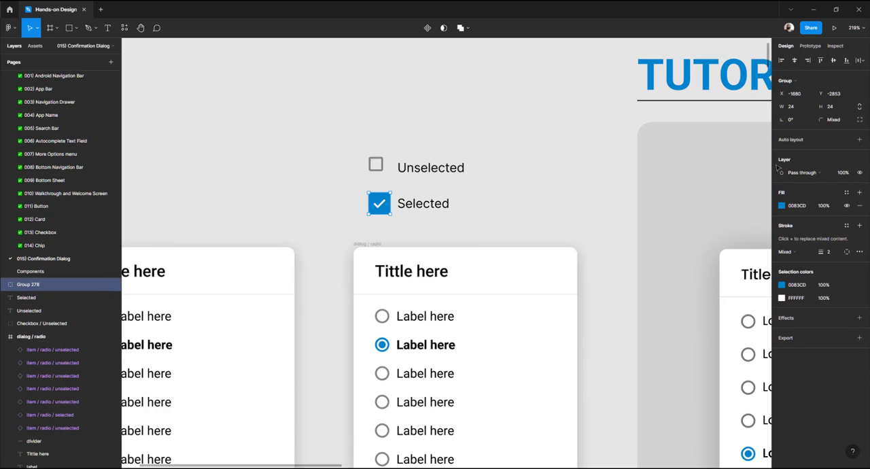
left_click(859, 106)
left_click(794, 107)
type("16")
key("Tab")
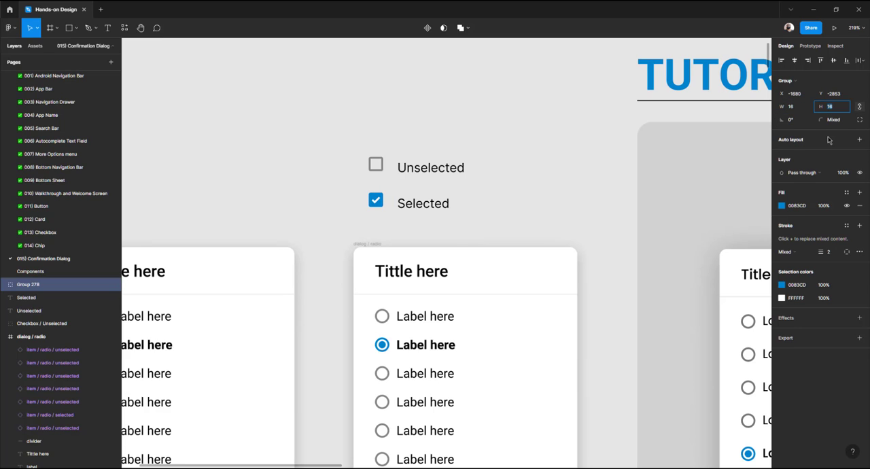
Rename the unselected checkbox box layer to checkbox / unselected
scroll(342, 205, "down", 3)
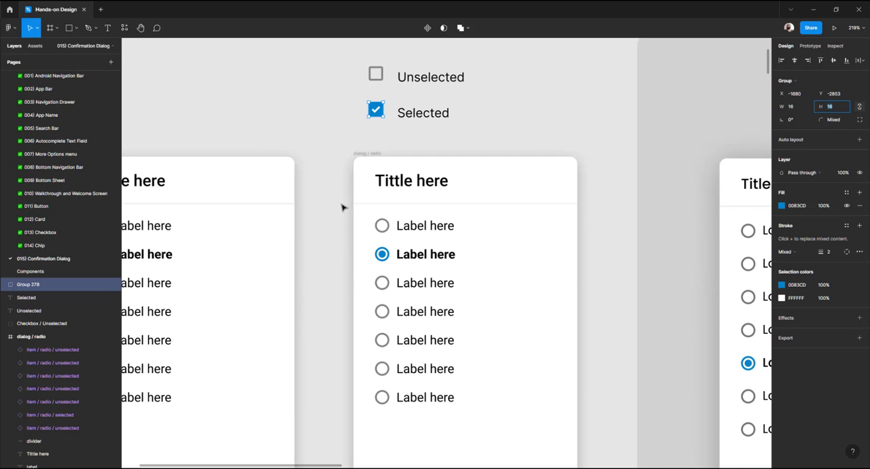
scroll(343, 207, "right", 3)
scroll(343, 207, "left", 3)
scroll(342, 207, "up", 3)
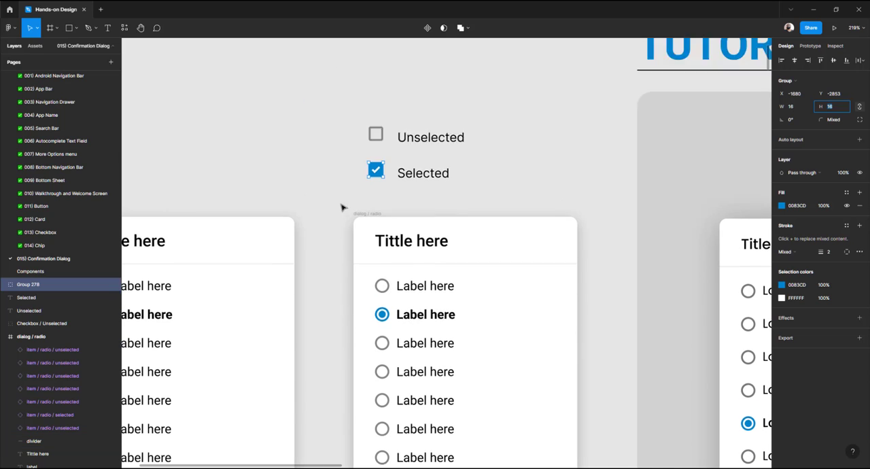
left_click(381, 172)
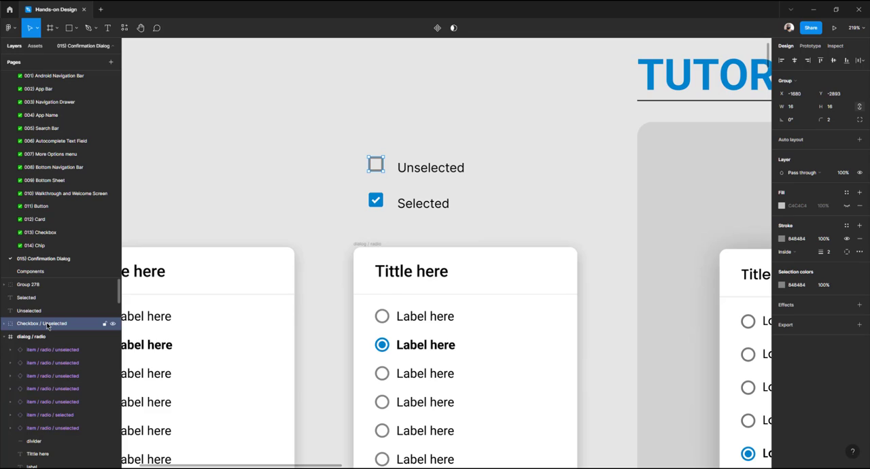
double_click(26, 325)
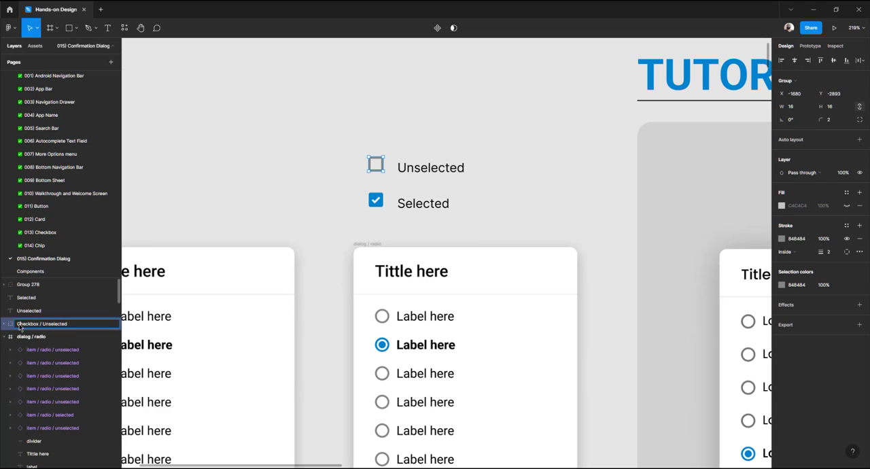
key("BackSpace")
type("c")
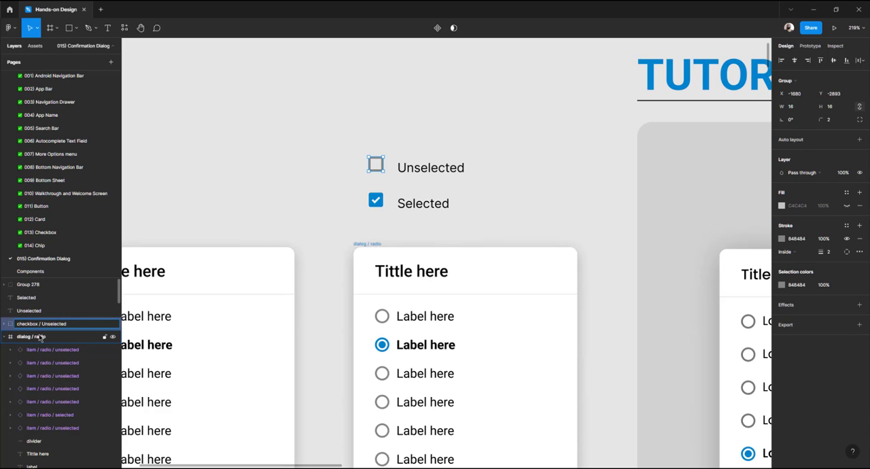
double_click(49, 324)
left_click(45, 325)
key("BackSpace")
type("u")
left_click(339, 204)
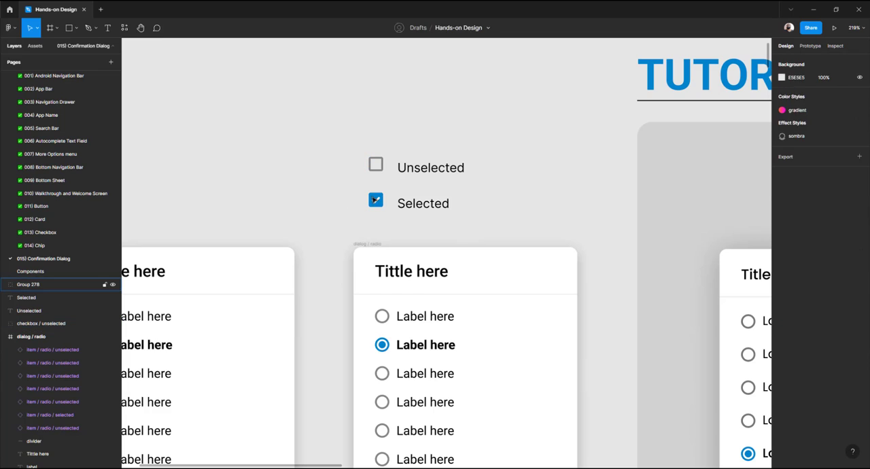
Rename the checked checkbox group to checkbox / selected
left_click(376, 200)
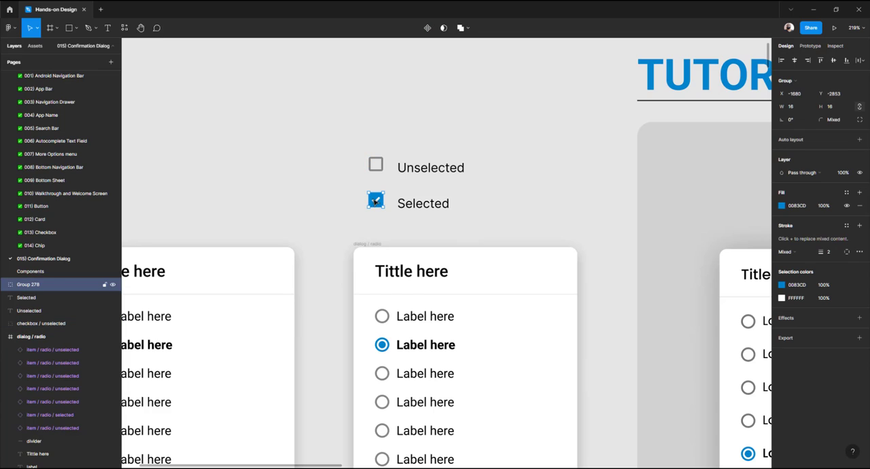
left_click(6, 284)
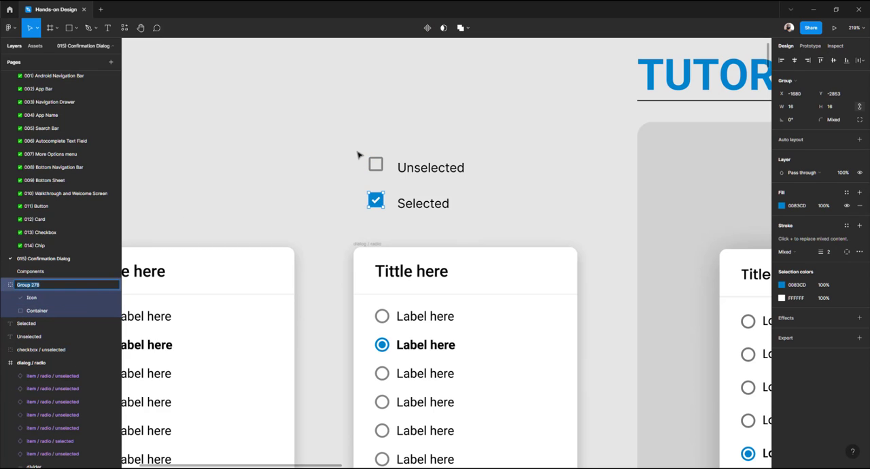
left_click(362, 156)
left_click(376, 170)
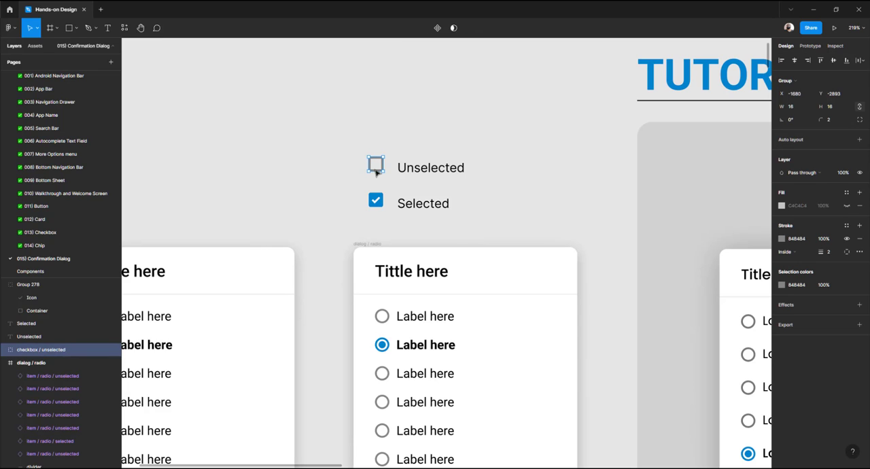
double_click(52, 351)
key("ctrl+c")
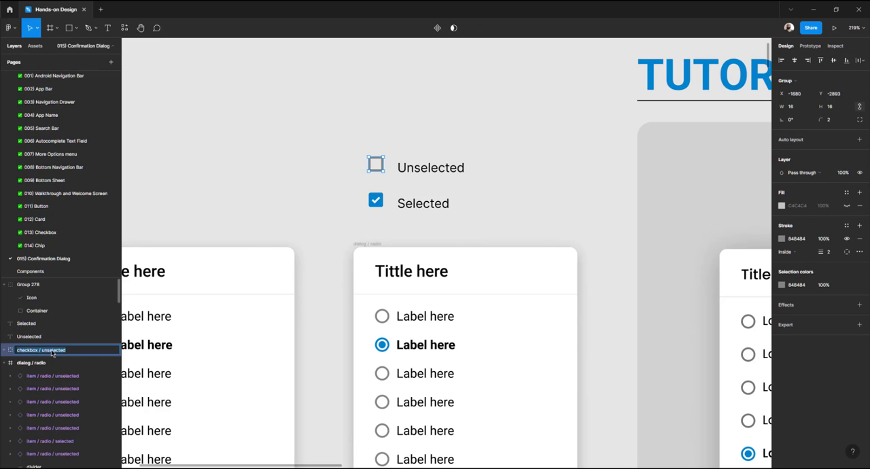
left_click(30, 286)
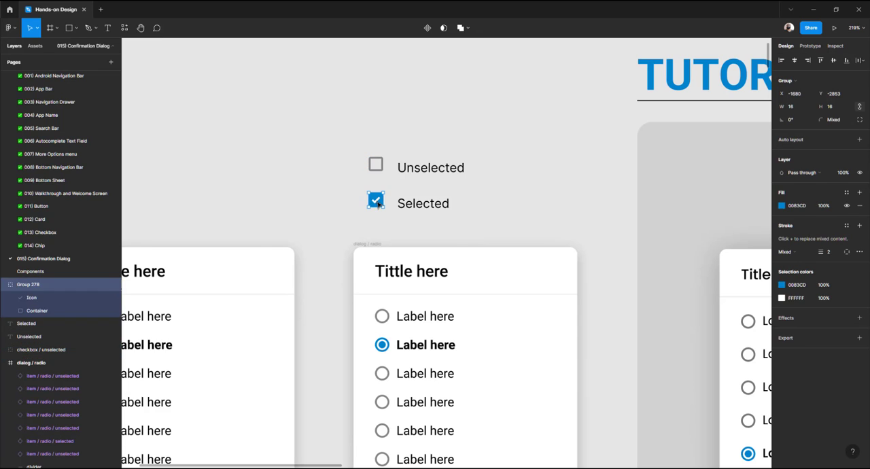
double_click(30, 285)
key("ctrl+v")
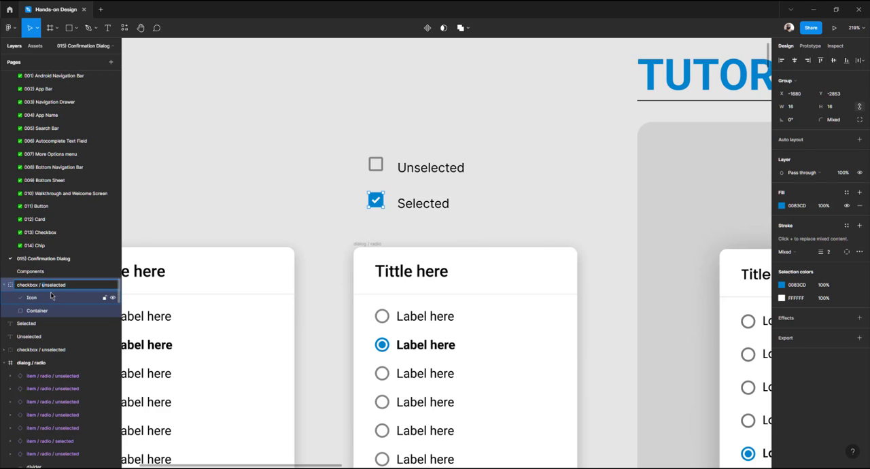
key("BackSpace")
key("Return")
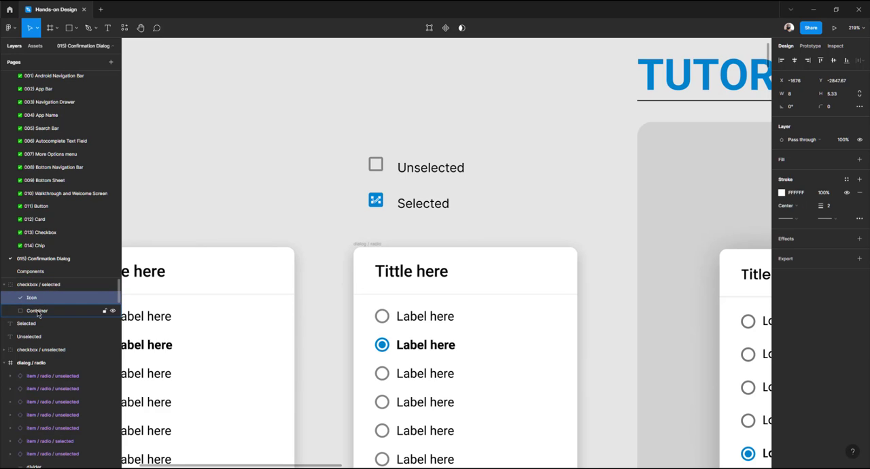
Rename the checked checkbox's container layer to background, matching the radio button's layer naming
left_click(37, 310)
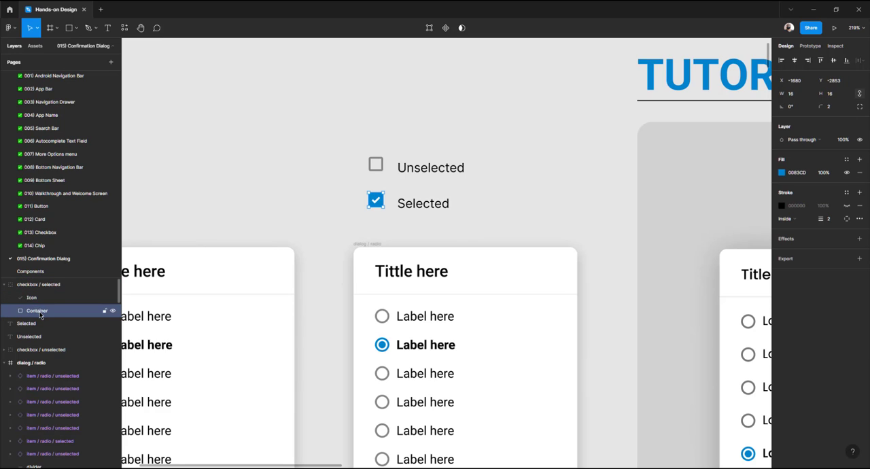
left_click(389, 347, "ctrl")
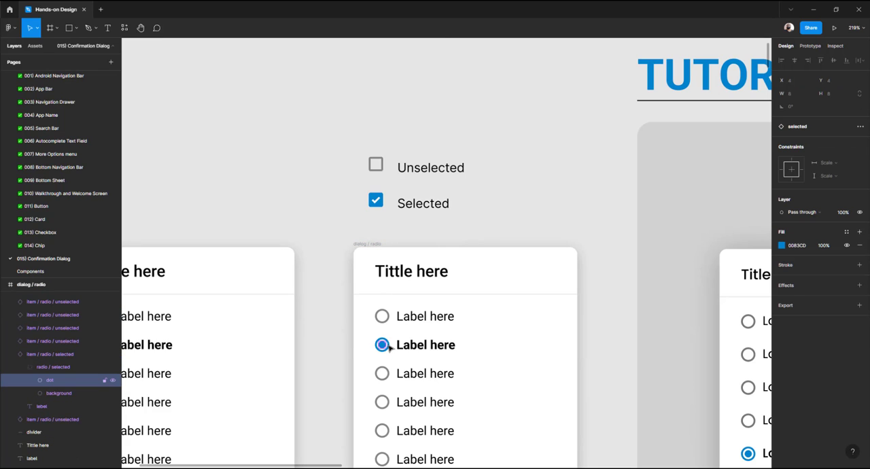
left_click(58, 394)
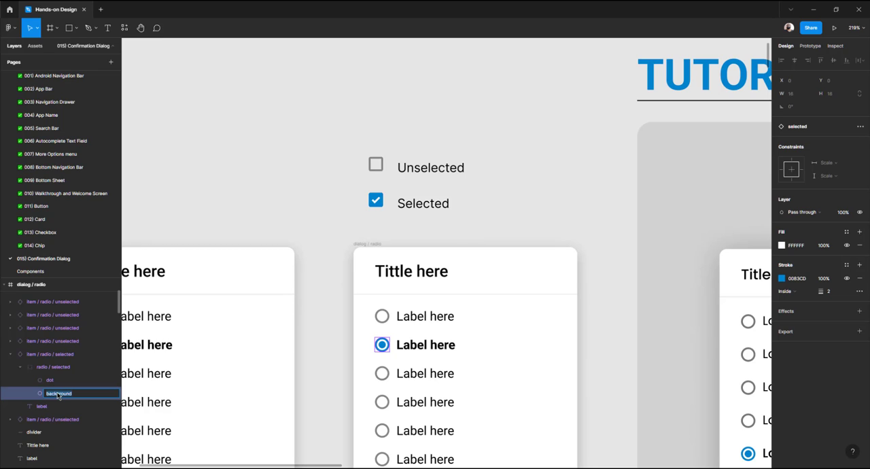
left_click(337, 194)
left_click(382, 207)
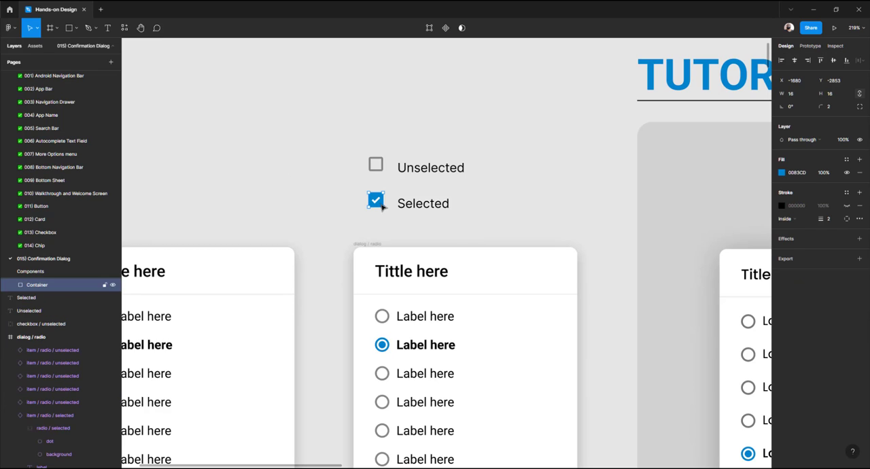
double_click(54, 288)
type("background")
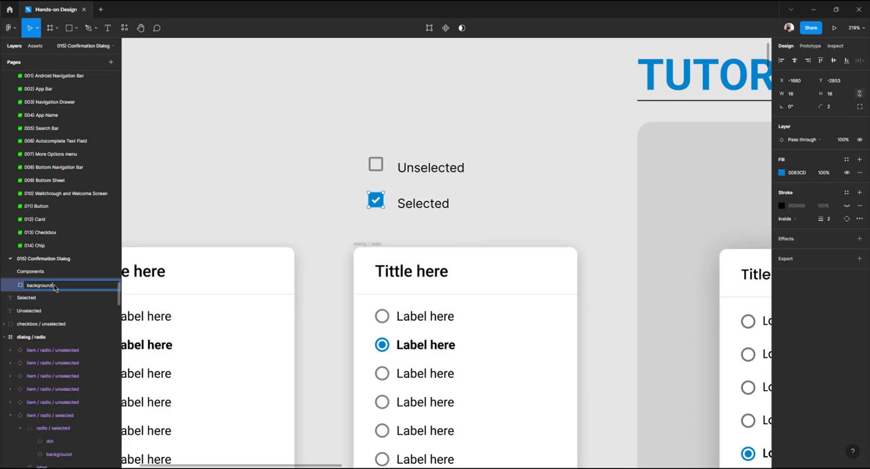
key("Return")
key("Escape")
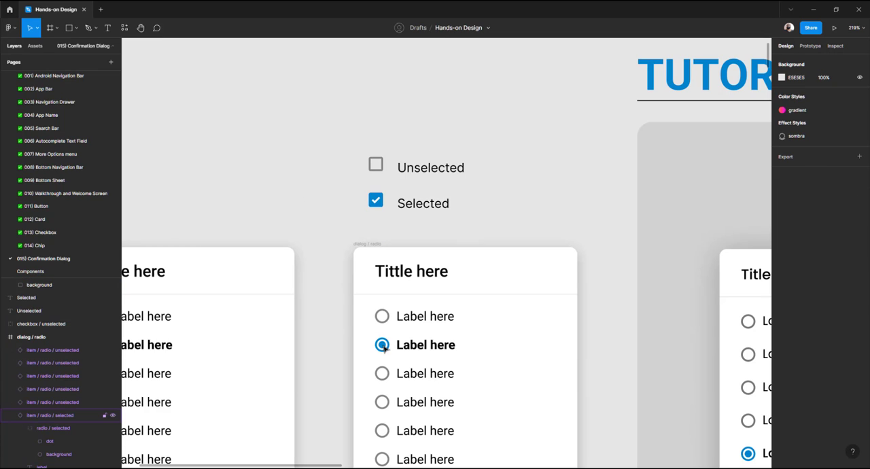
Open the main item / radio / selected component and rename its dot layer to icon
left_click(57, 441)
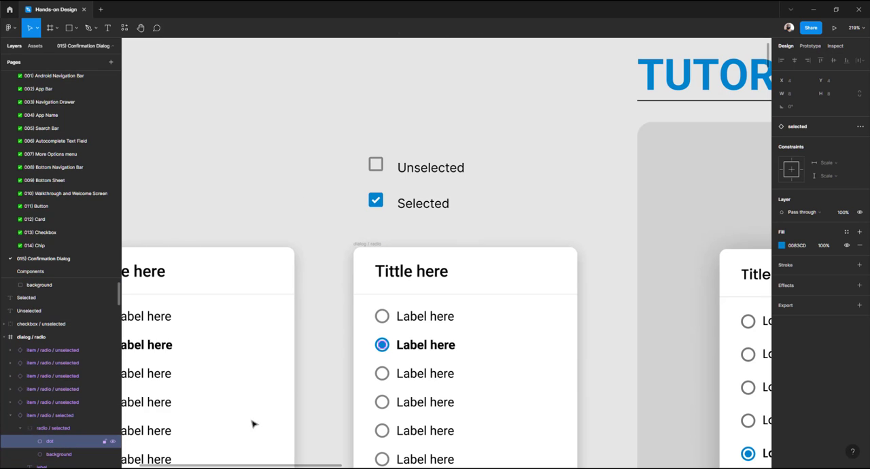
key("Escape")
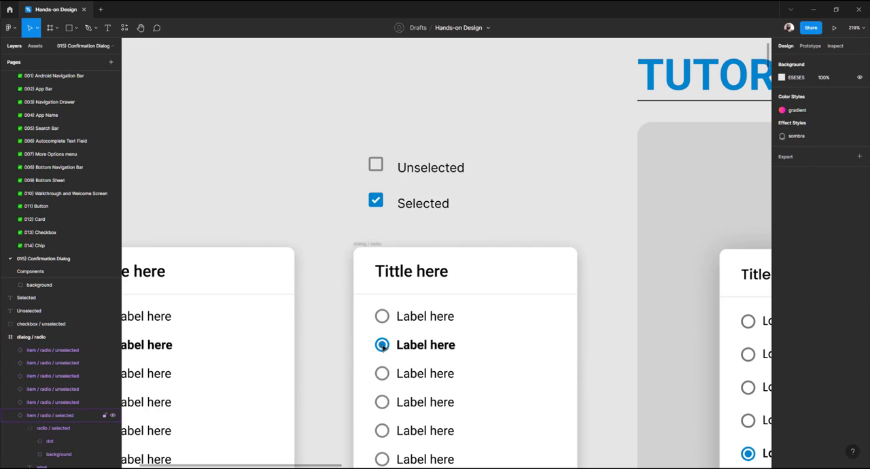
left_click(383, 346)
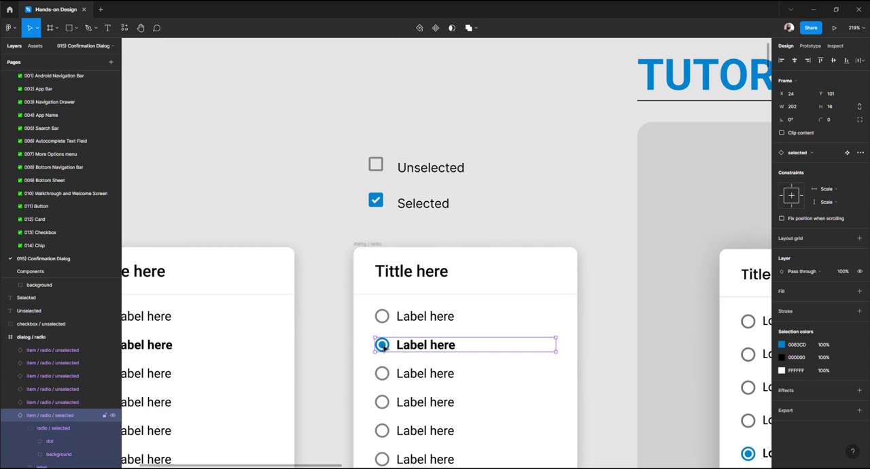
left_click(846, 154)
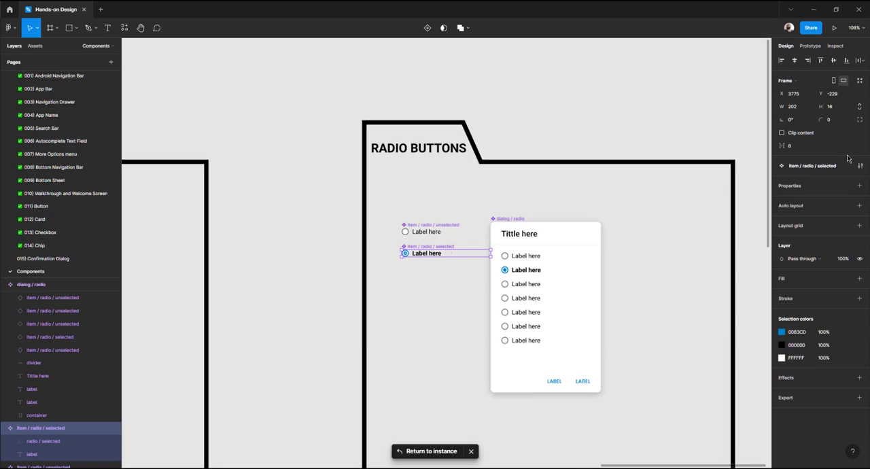
scroll(397, 257, "up", 3)
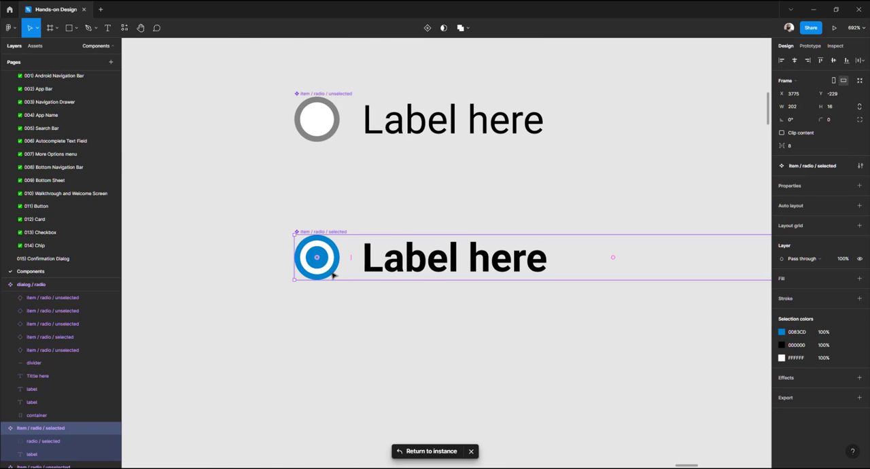
double_click(333, 274)
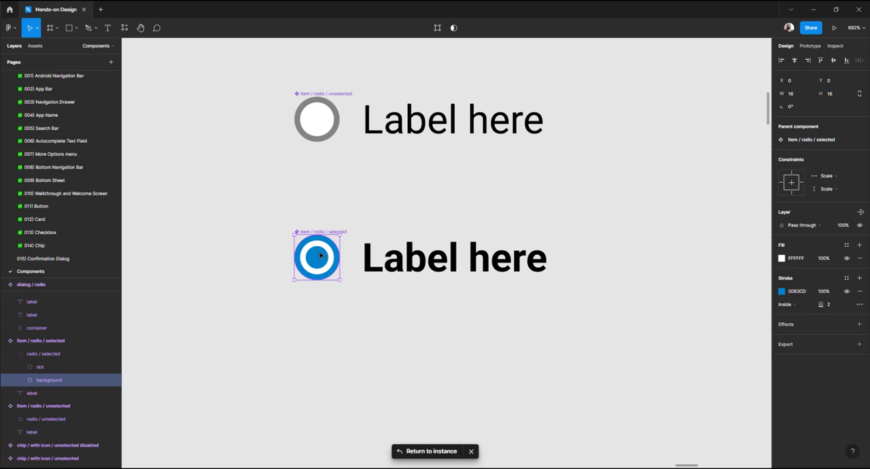
left_click(321, 256)
double_click(41, 367)
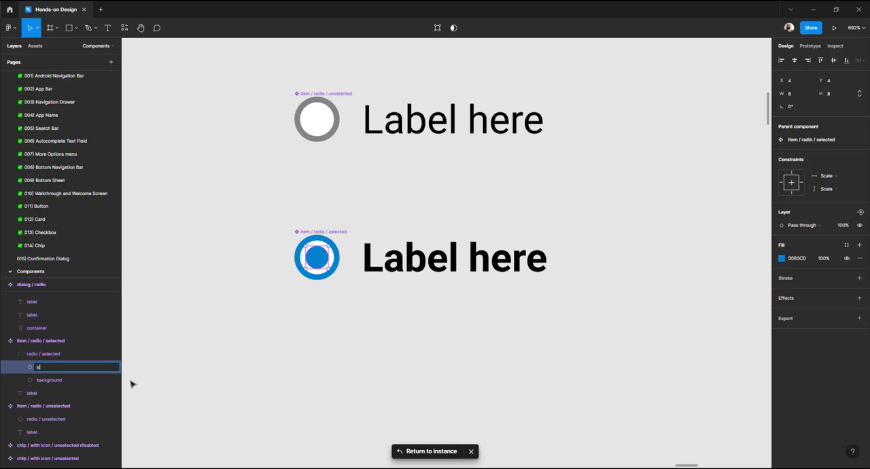
key("Return")
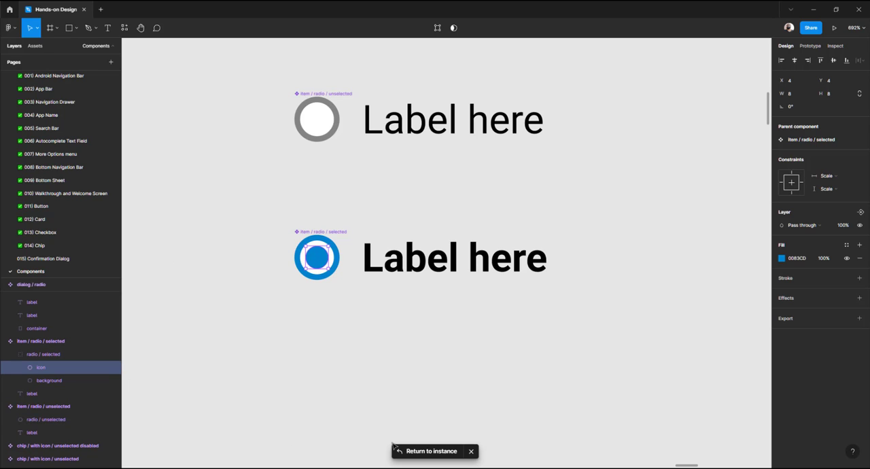
left_click(427, 452)
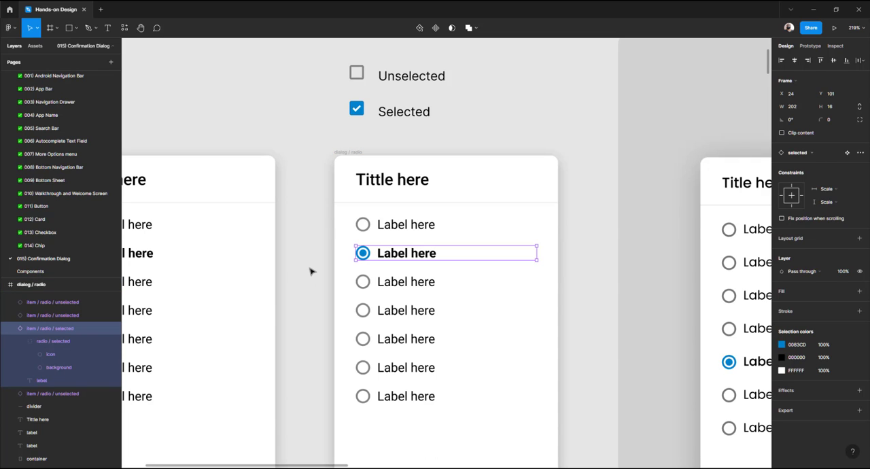
Set the font of the Unselected and Selected checkbox labels to Roboto
scroll(310, 272, "up", 2)
left_click(390, 197)
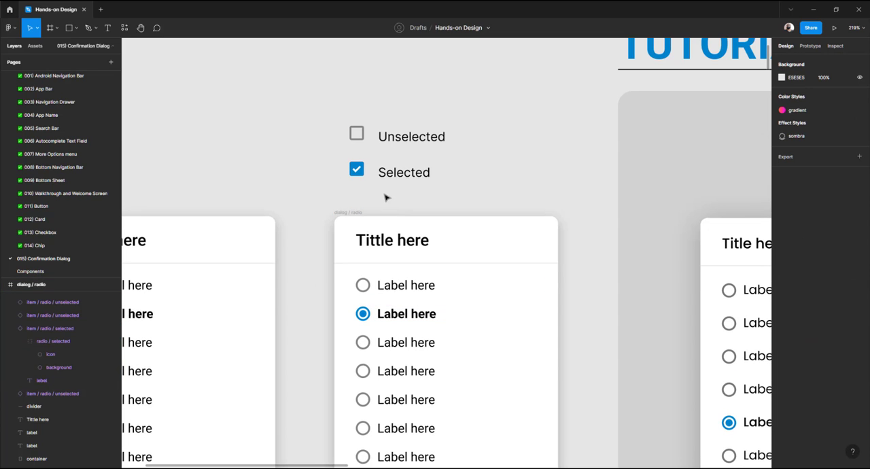
left_click(399, 138)
left_click(404, 120)
left_click_drag(403, 120, 447, 193)
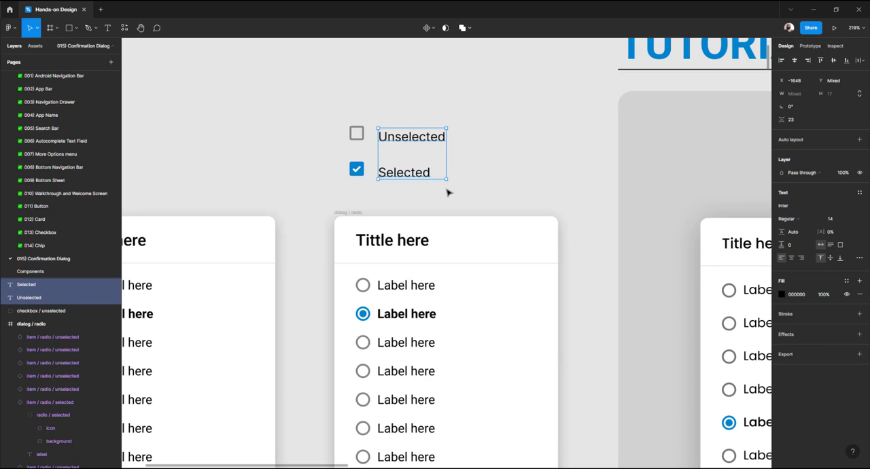
left_click(448, 193)
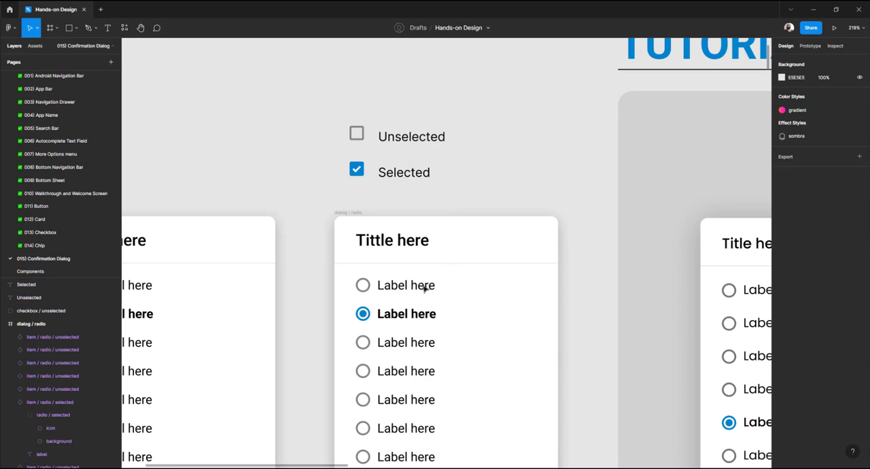
double_click(425, 286)
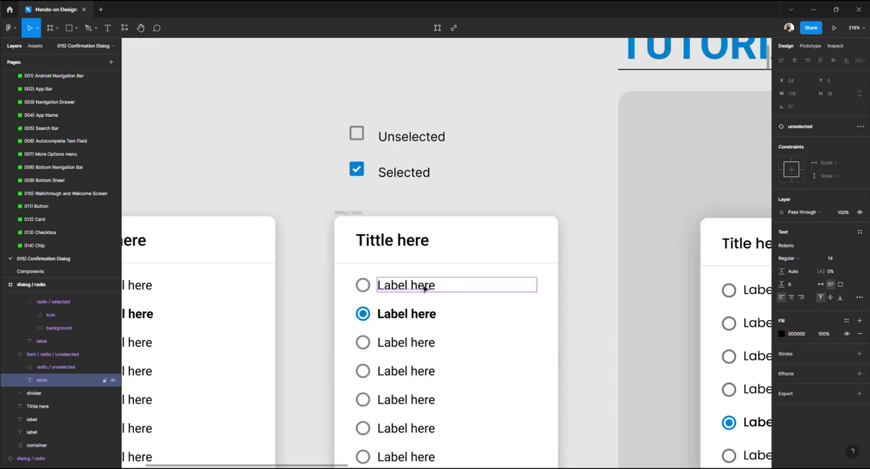
left_click(396, 139)
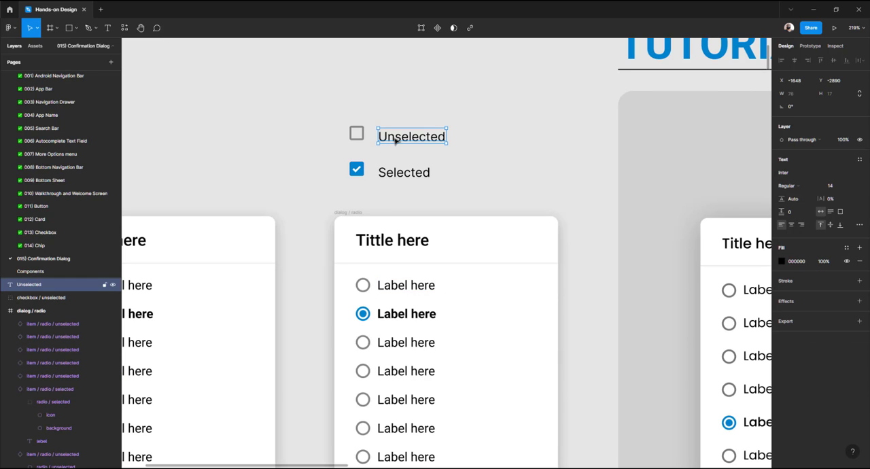
left_click_drag(462, 97, 409, 190)
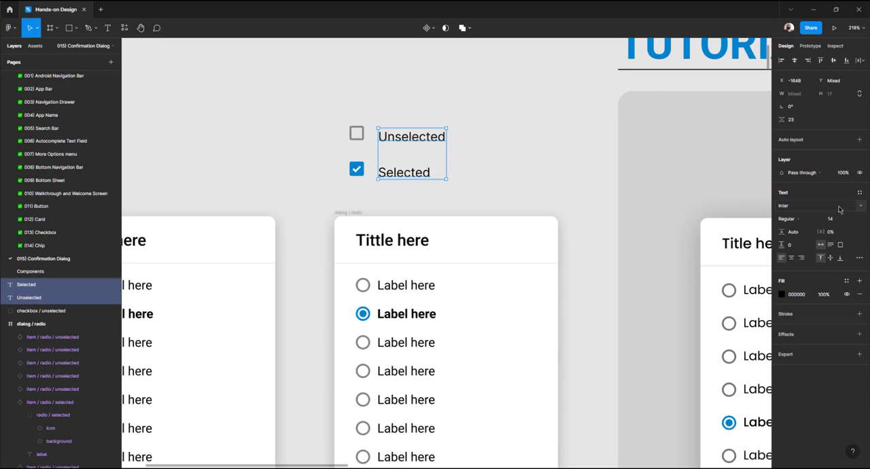
left_click(797, 208)
type("Road Rage")
key("Return")
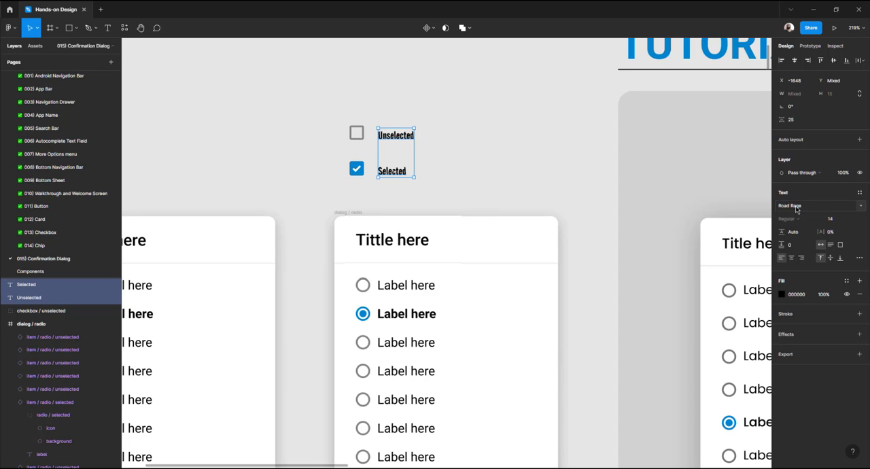
left_click(796, 208)
type("Roboto")
key("Return")
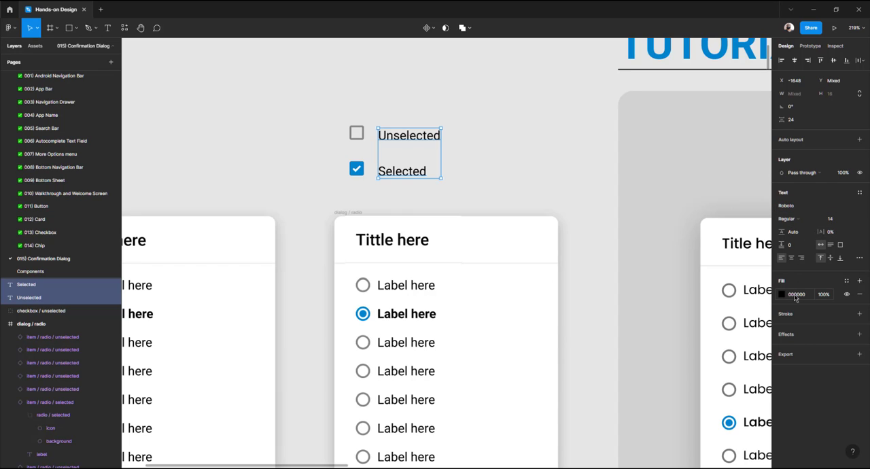
Make the Selected checkbox label bold
left_click(460, 146)
left_click(416, 176)
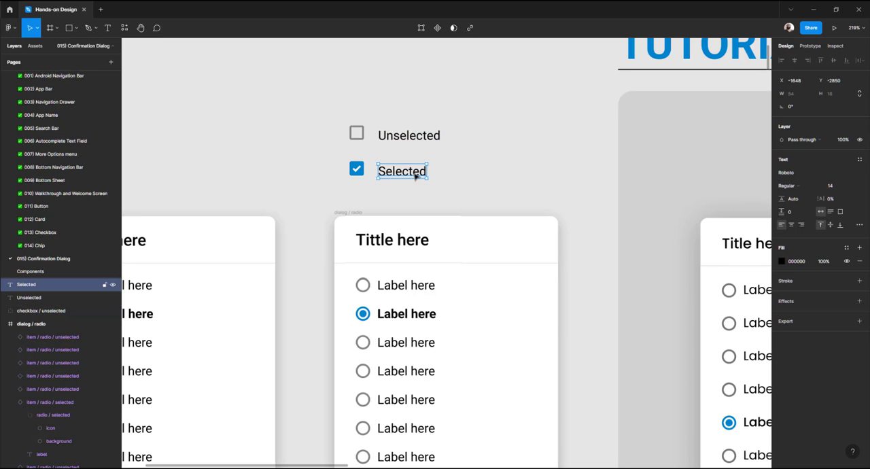
key("ctrl+b")
left_click(442, 184)
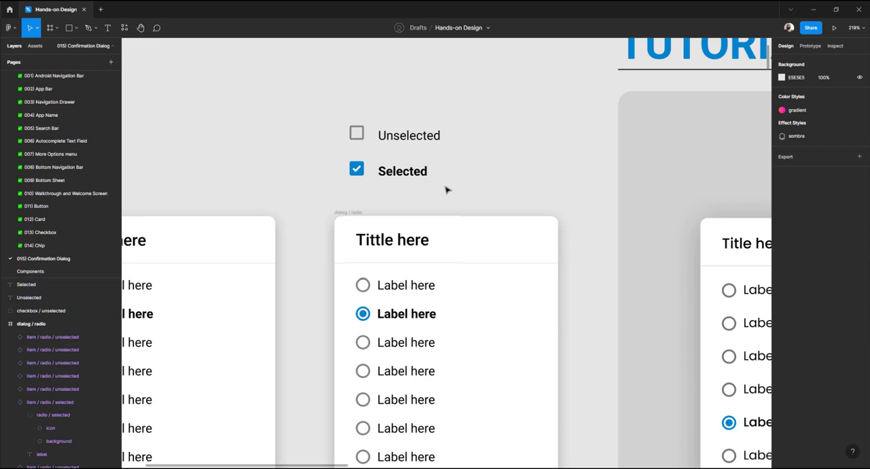
Vertically centre-align each checkbox box with its label
left_click_drag(324, 113, 422, 148)
left_click(834, 60)
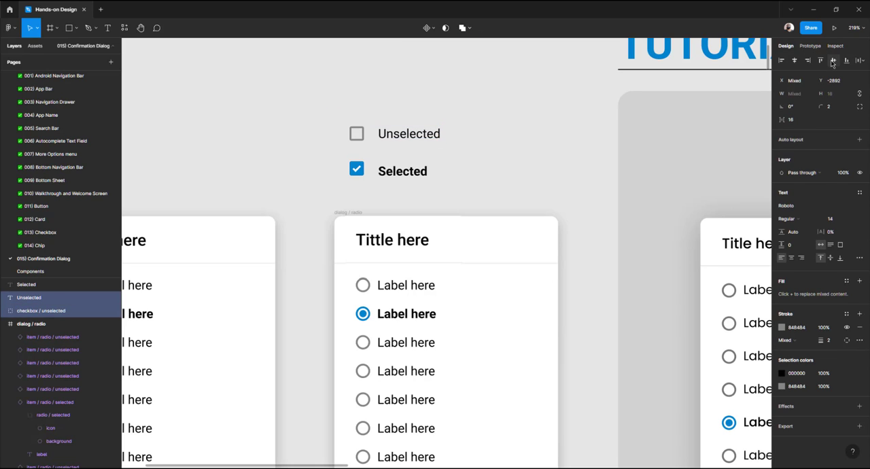
left_click(333, 169)
left_click_drag(323, 153, 472, 196)
left_click(834, 60)
left_click(497, 98)
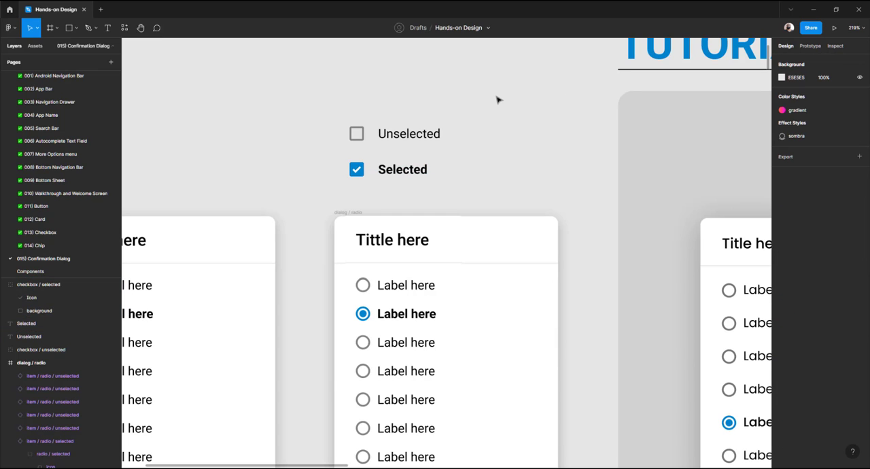
Move both checkbox labels 8 px left, closer to their boxes
left_click_drag(306, 102, 378, 197)
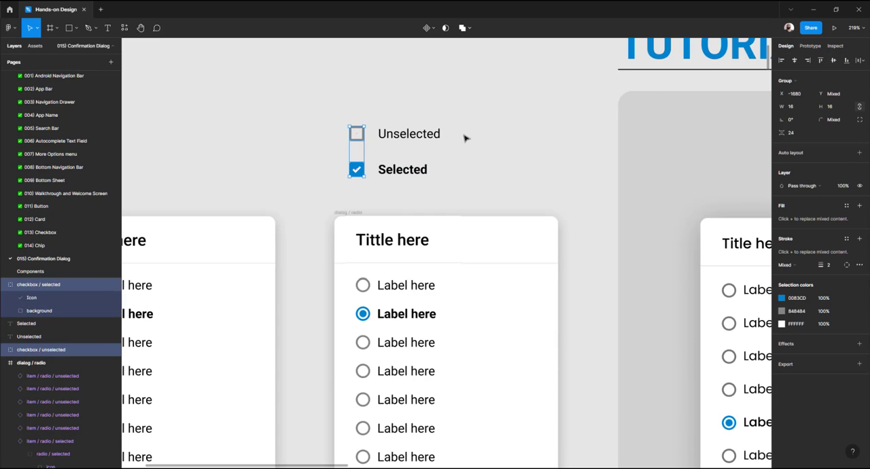
left_click(435, 105)
left_click_drag(433, 103, 392, 191)
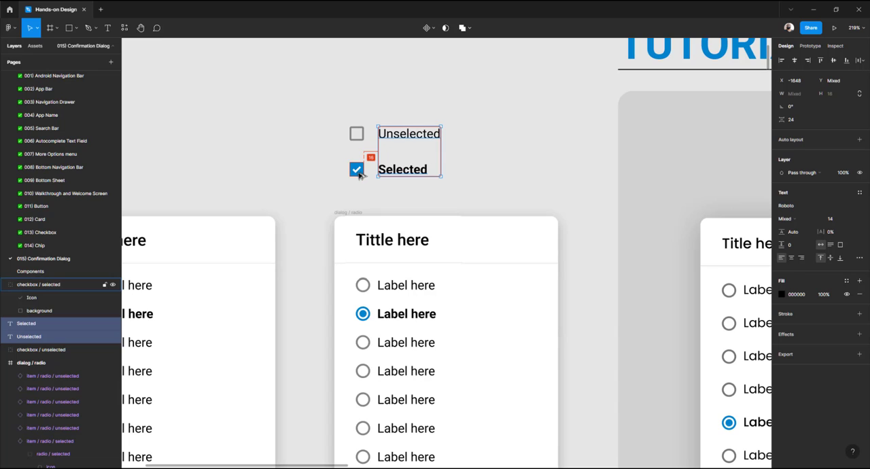
key("shift+Left")
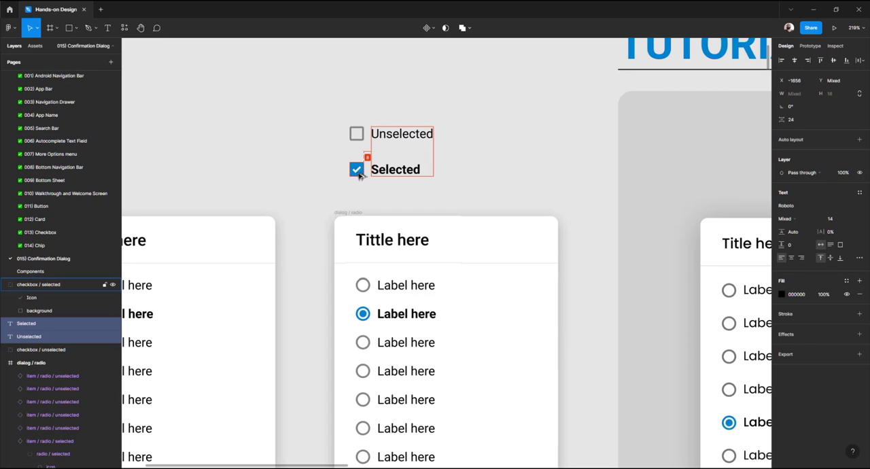
Turn the Selected checkbox and its label into a component named item / checkbox / selected
left_click(310, 189)
left_click_drag(331, 165, 460, 201)
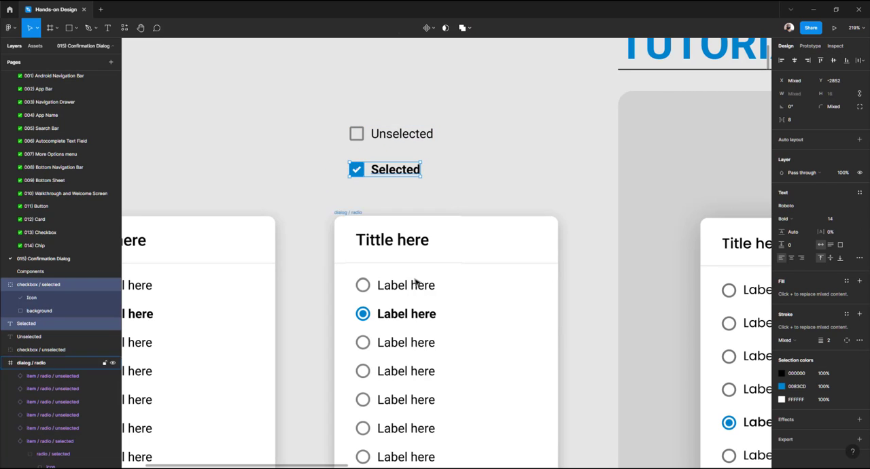
left_click(393, 318)
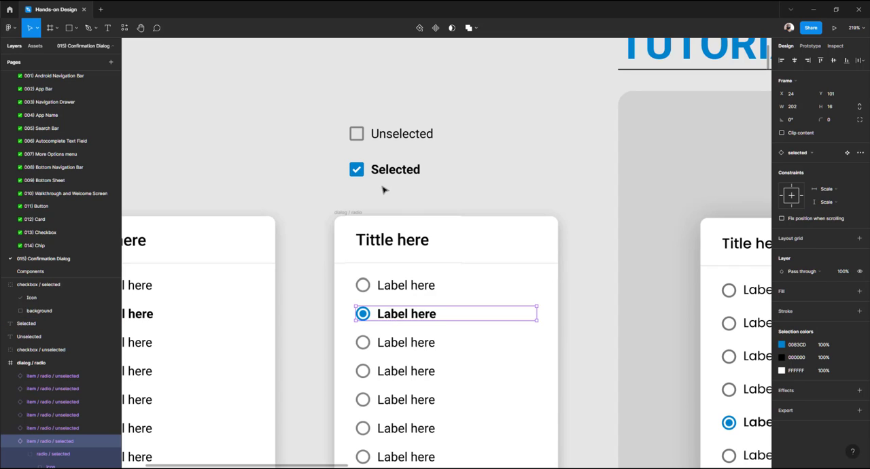
left_click_drag(401, 190, 322, 160)
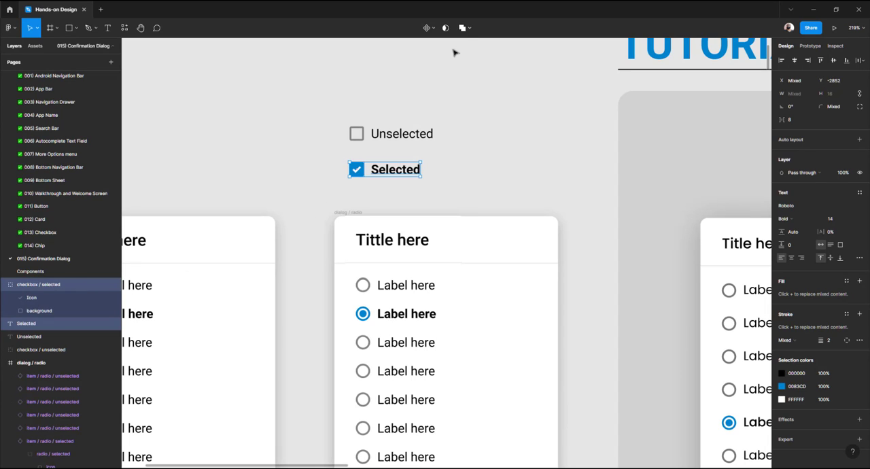
left_click(426, 29)
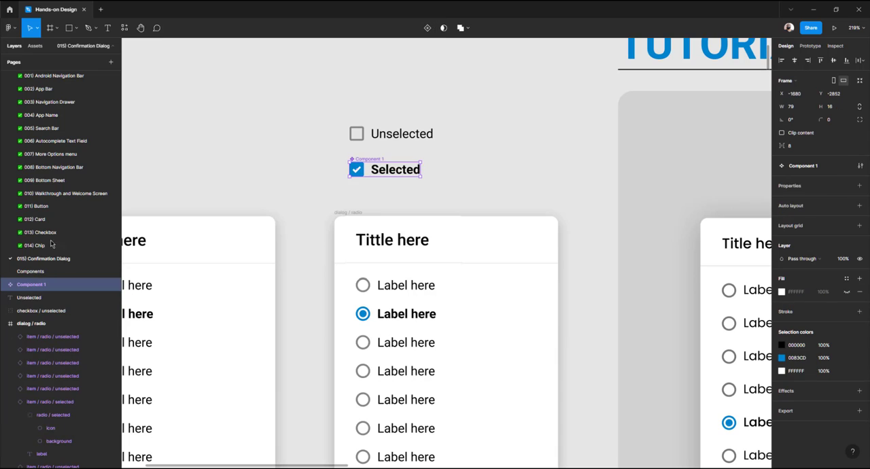
key("ctrl+r")
type("i")
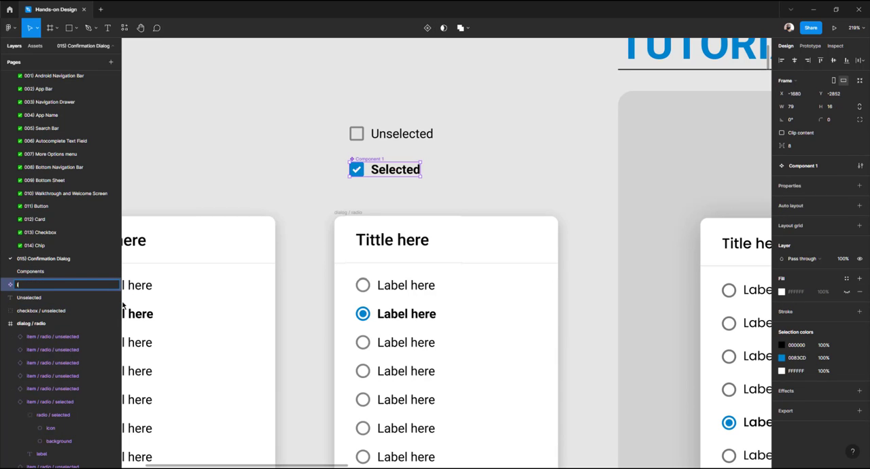
type("tem / checkbox / selected")
key("Return")
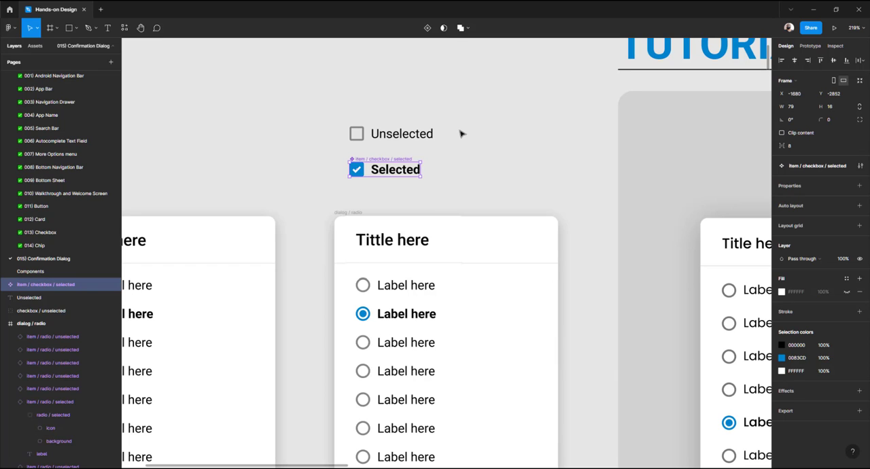
Turn the Unselected checkbox and its label into a component named item / checkbox / unselected
left_click_drag(318, 98, 461, 142)
left_click(427, 28)
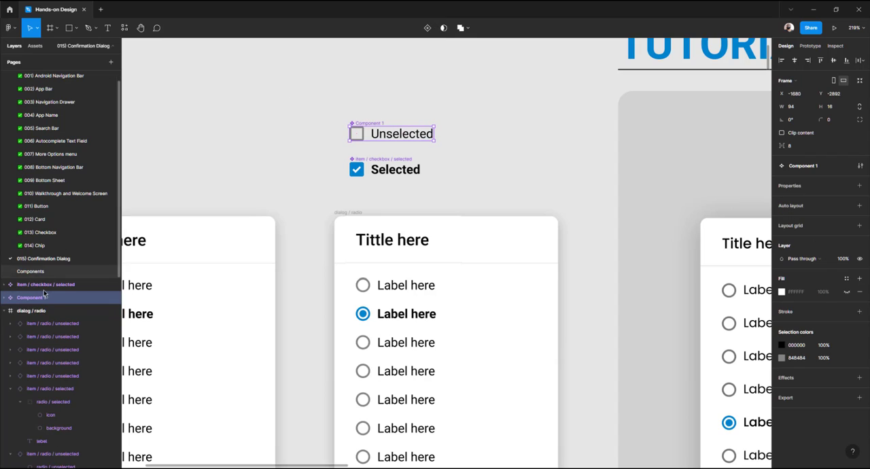
double_click(34, 299)
type("item / c")
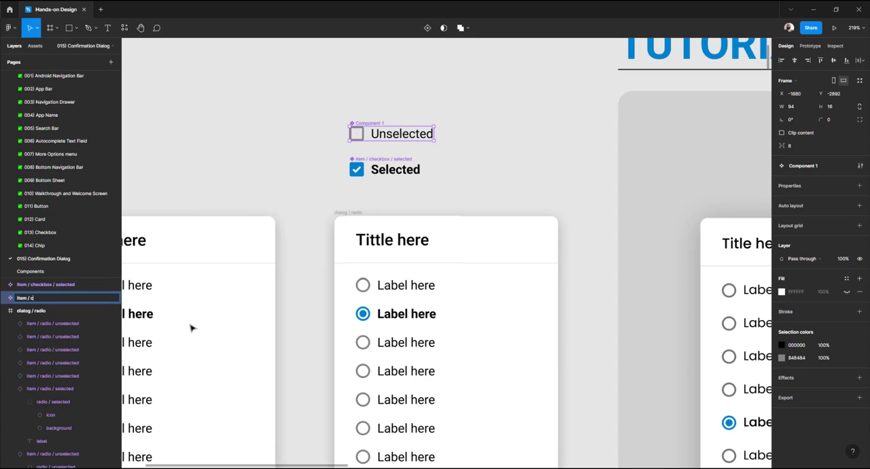
type("heckbox / unselected")
key("Return")
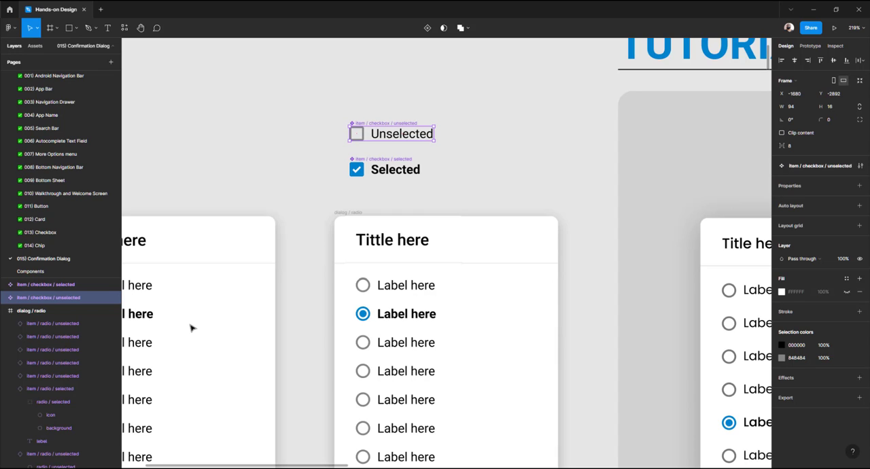
Compare the sizes of the two checkbox components with a radio item row in the dialog
left_click_drag(315, 98, 454, 181)
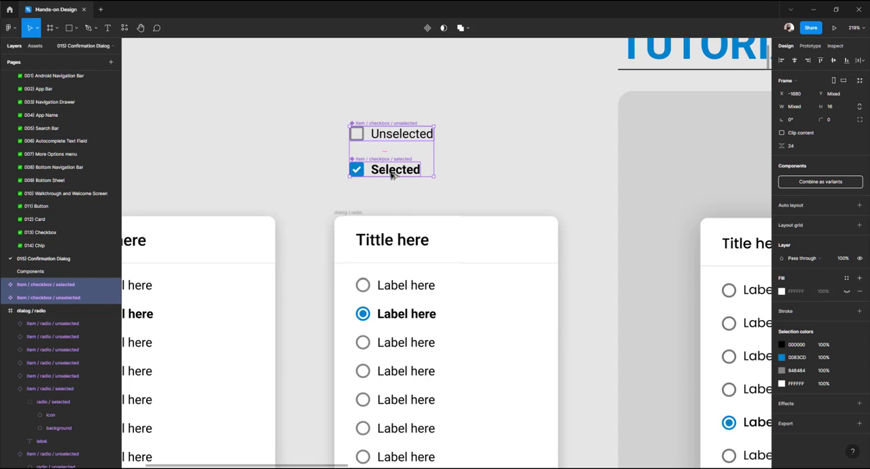
left_click(465, 149)
left_click(429, 140)
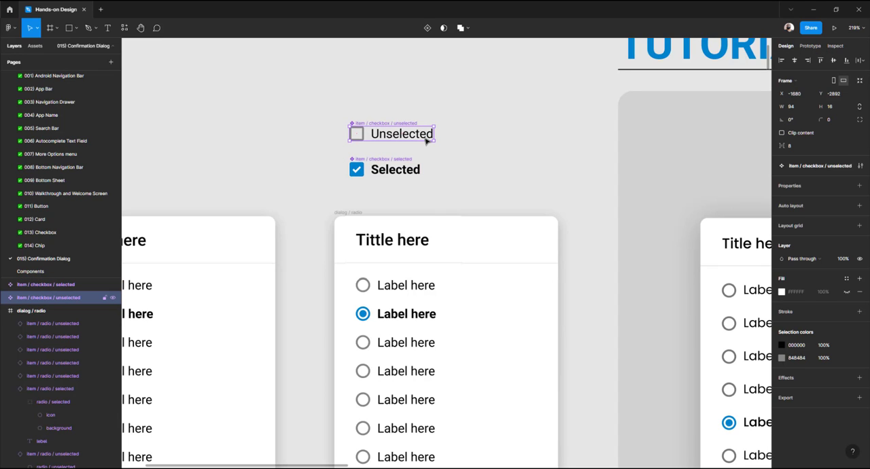
left_click(471, 149)
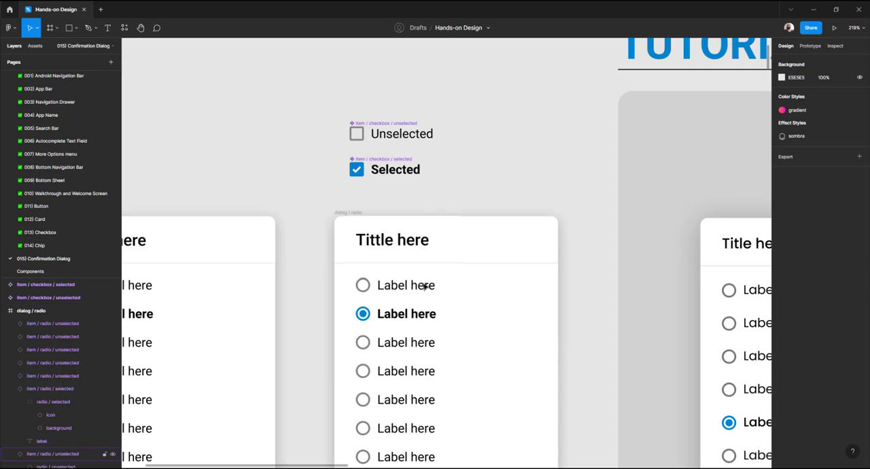
left_click(417, 136)
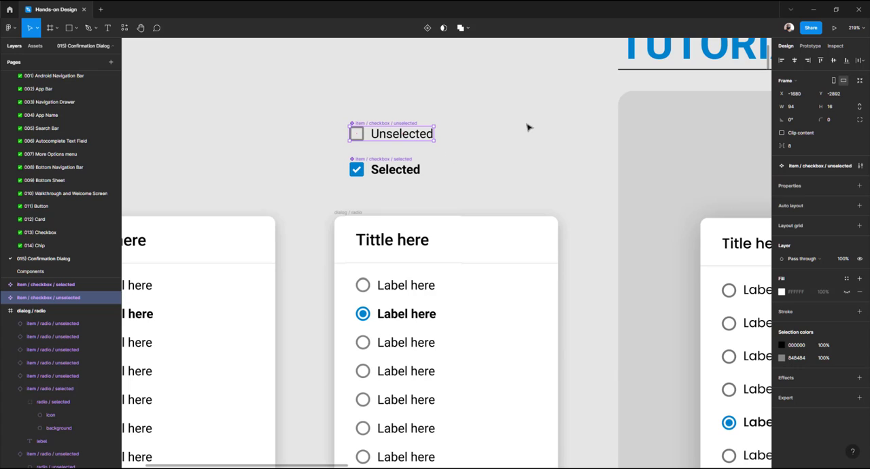
left_click(469, 140)
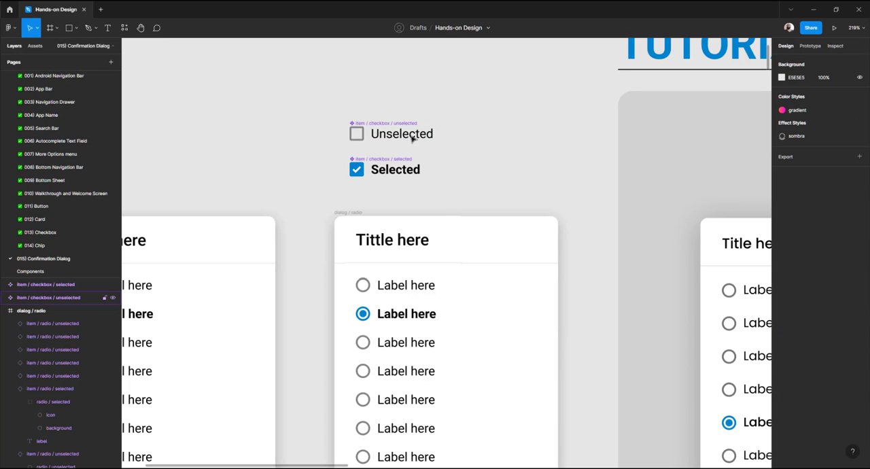
left_click(412, 138)
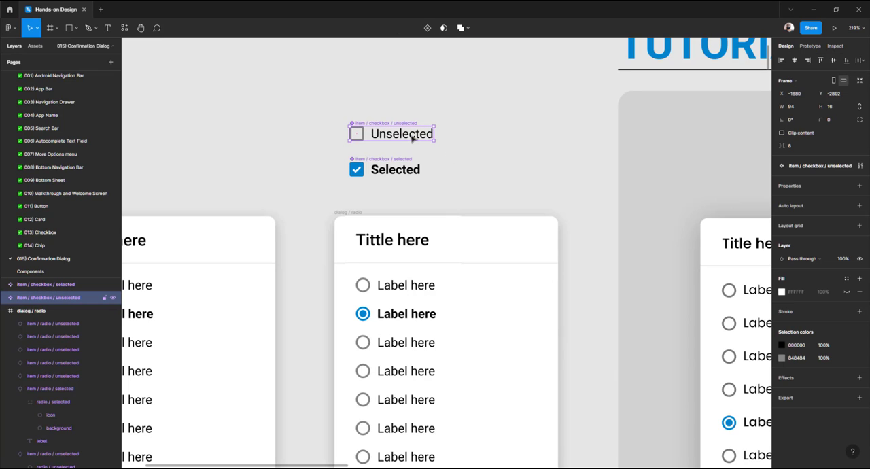
left_click(461, 142)
left_click(426, 138)
left_click(417, 168)
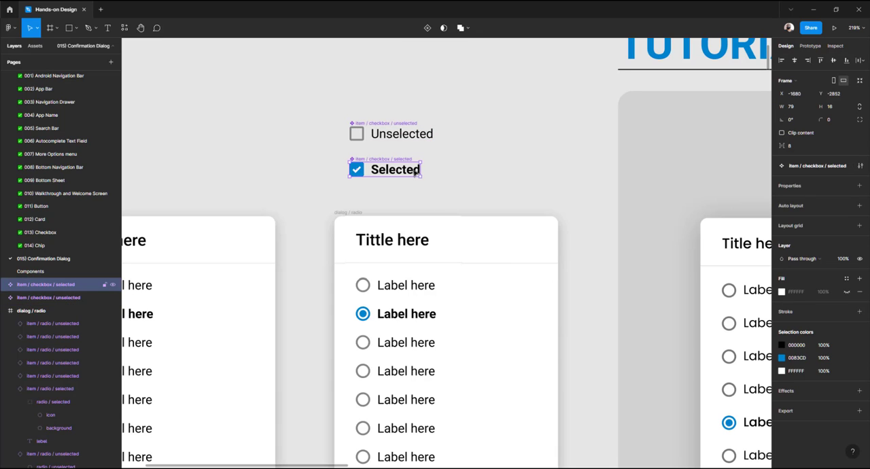
left_click(428, 134)
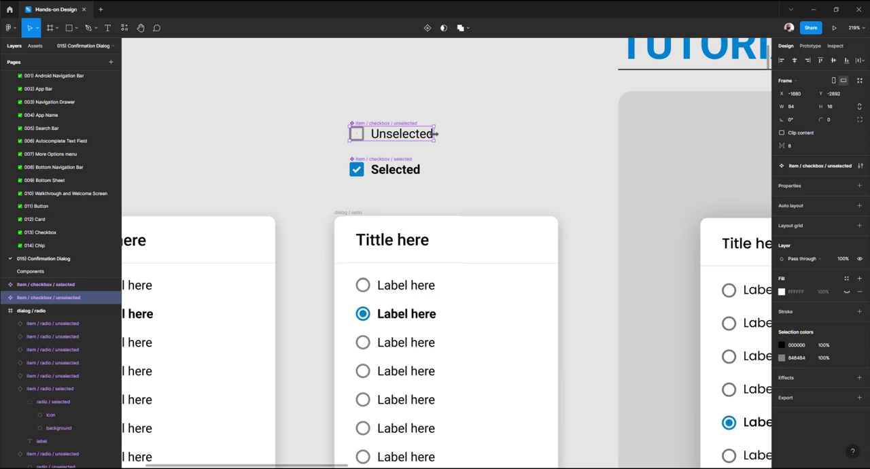
left_click(465, 234)
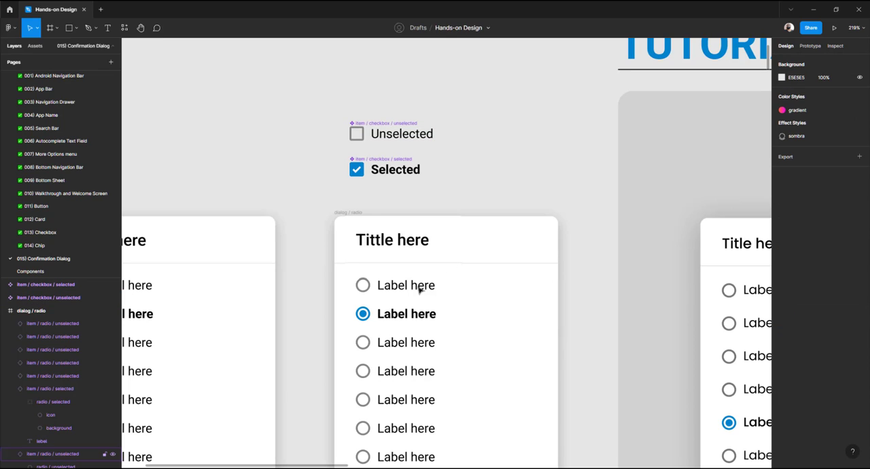
left_click(419, 289)
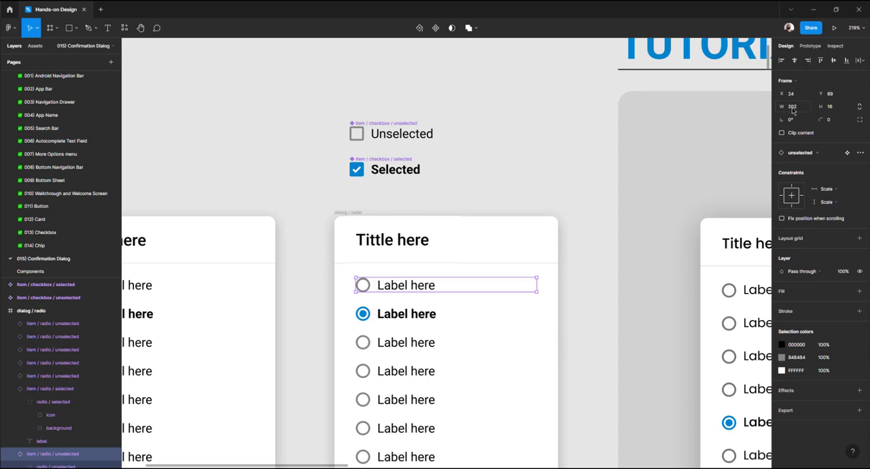
Try setting the unselected checkbox component's width to 202, then undo it
left_click(378, 134)
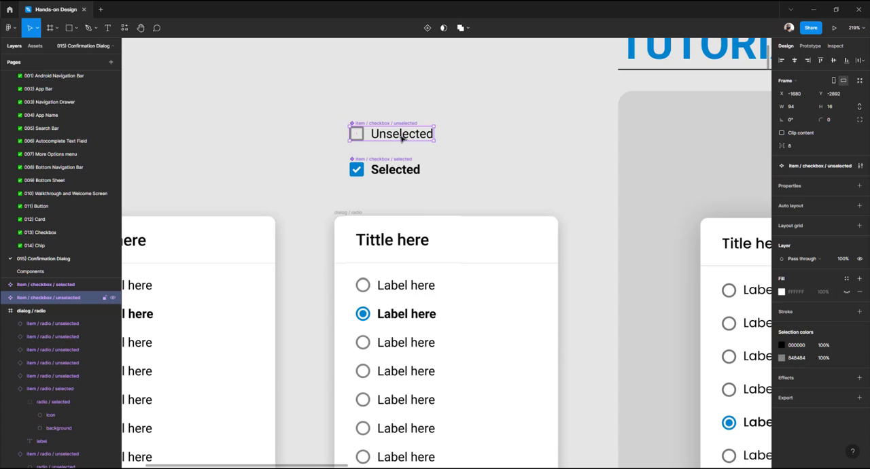
left_click(793, 107)
key("Return")
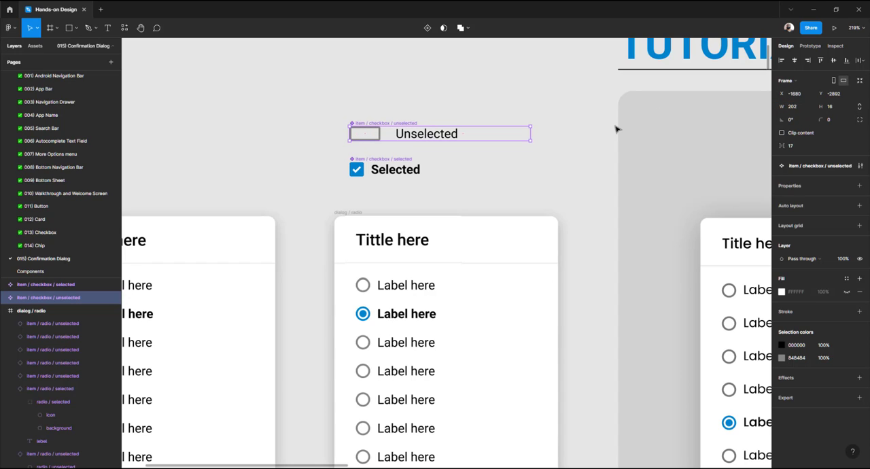
left_click(416, 289)
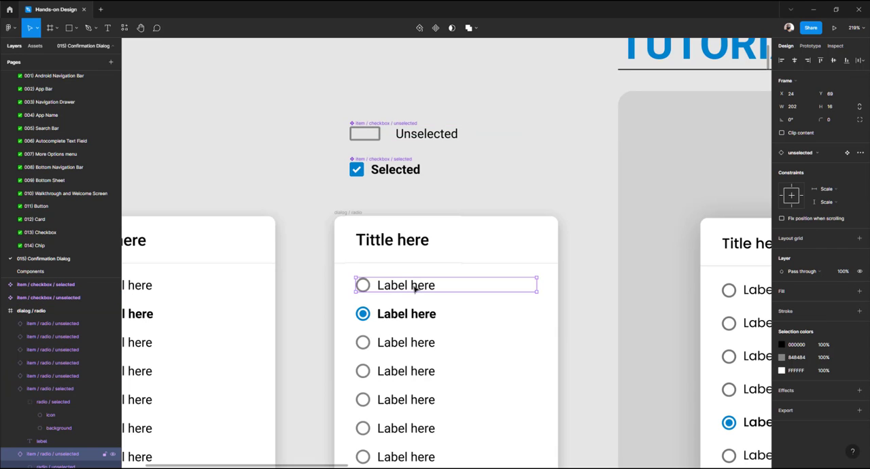
left_click(498, 183)
key("ctrl+z")
key("ctrl+z")
key("ctrl+z")
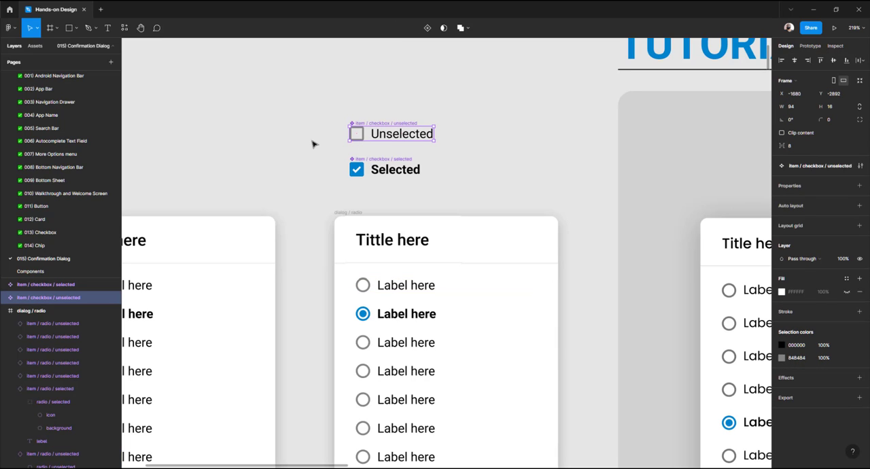
Try widening the unselected checkbox component by stretching its edge, then undo it
left_click(313, 144)
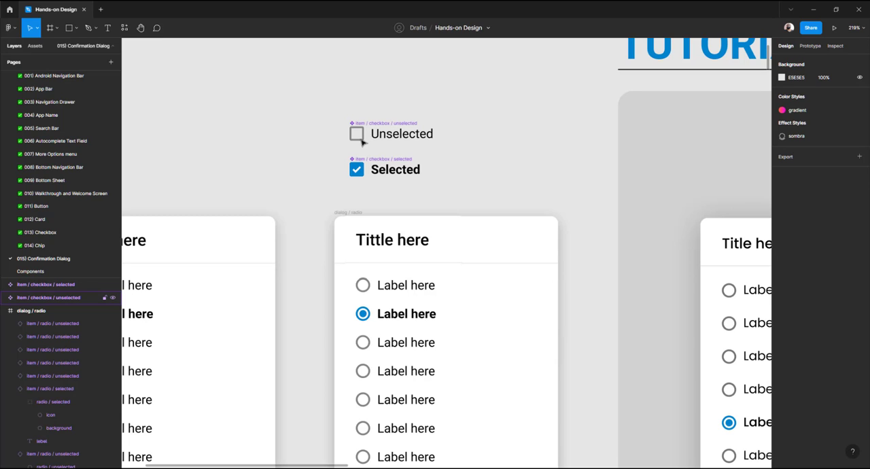
scroll(364, 138, "up", 3)
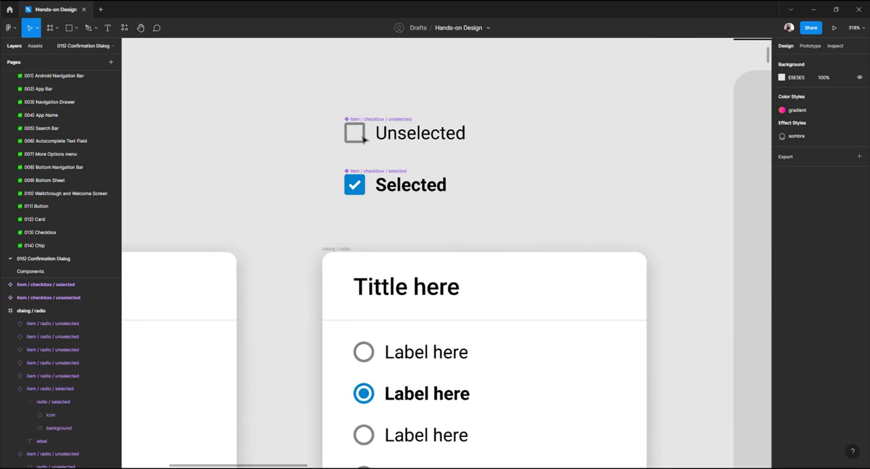
scroll(363, 140, "up", 3)
left_click(364, 145)
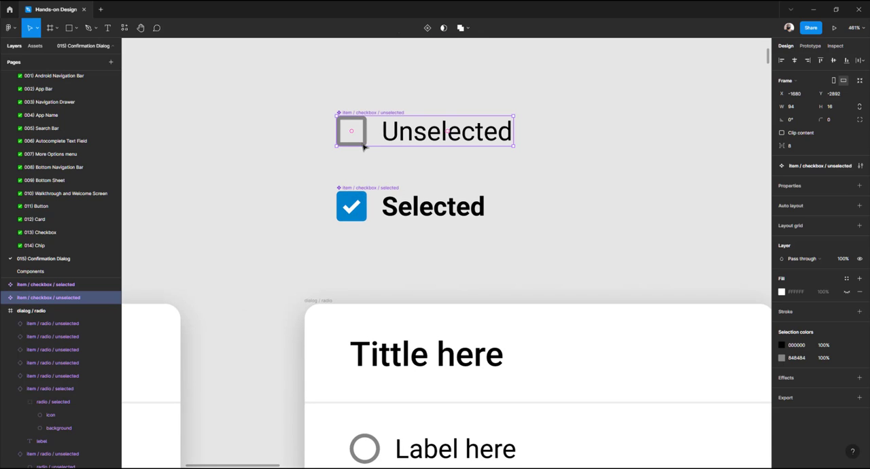
double_click(366, 139)
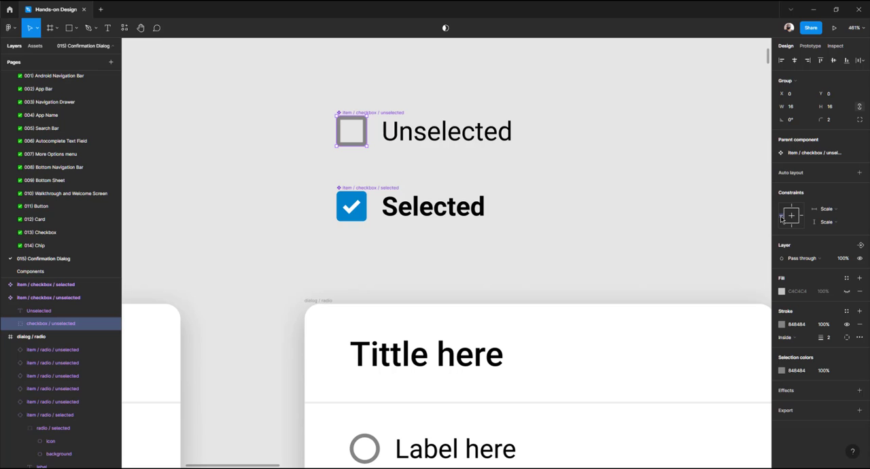
left_click(445, 136)
left_click(379, 99)
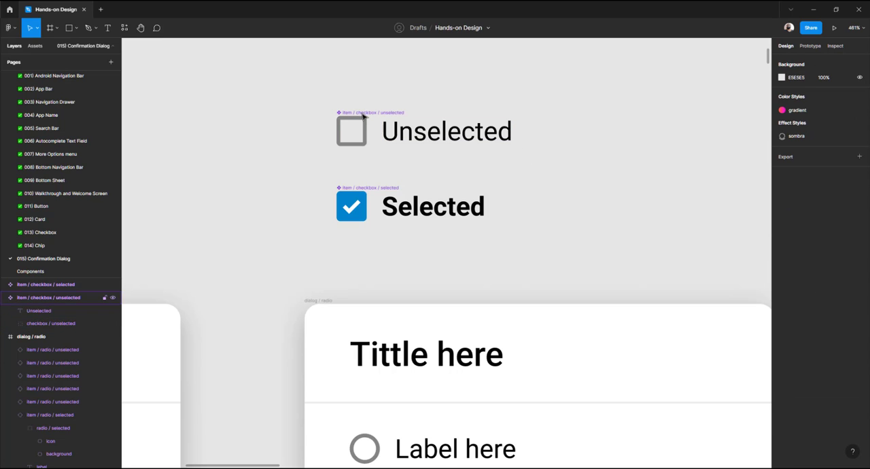
left_click(449, 143)
left_click_drag(515, 139, 675, 145)
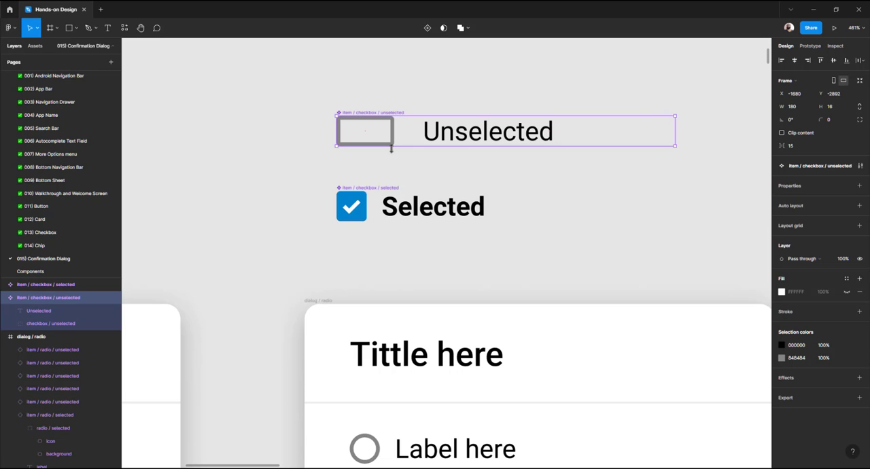
key("ctrl+z")
left_click(379, 156)
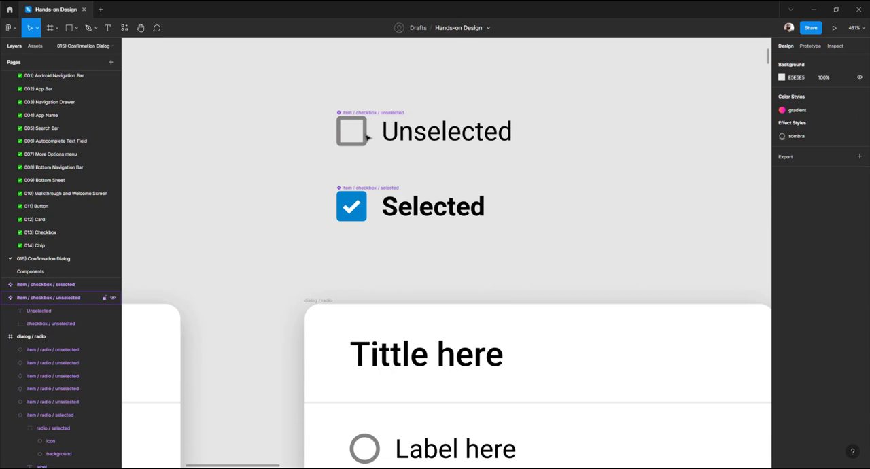
Constrain the box inside the unselected checkbox component to the left edge
left_click(365, 136)
double_click(366, 137)
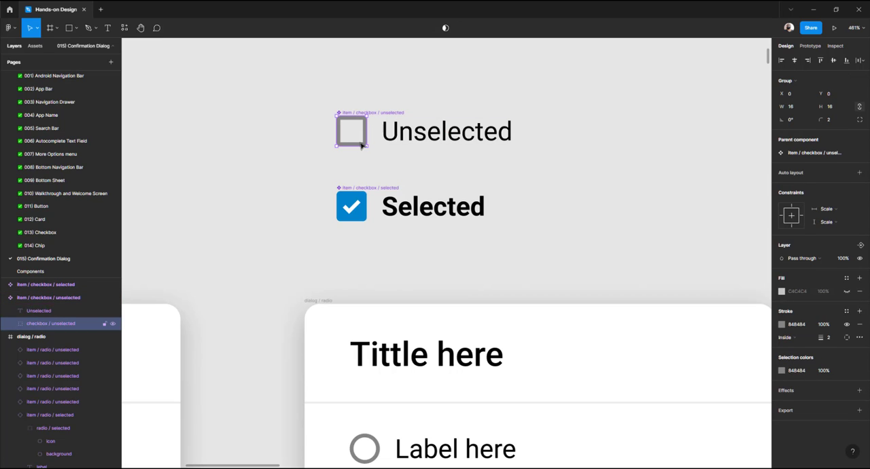
left_click(781, 216)
left_click(404, 109)
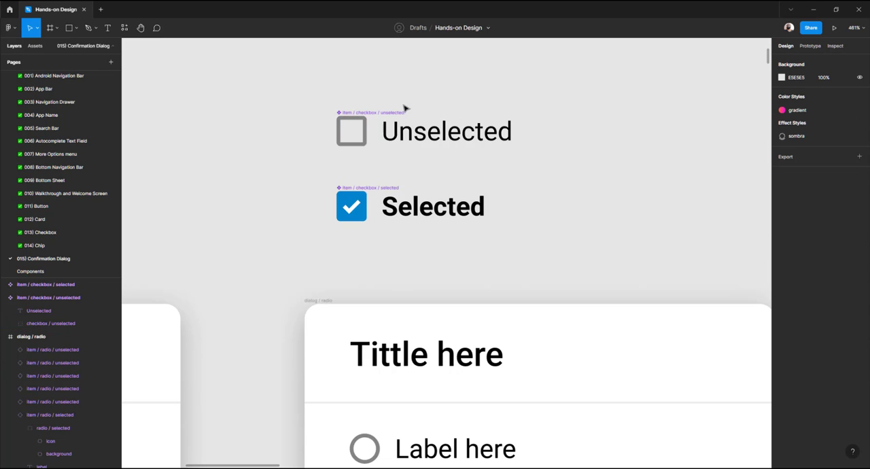
Try widening the unselected checkbox component again by stretching its frame, undoing each stretch
left_click(377, 114)
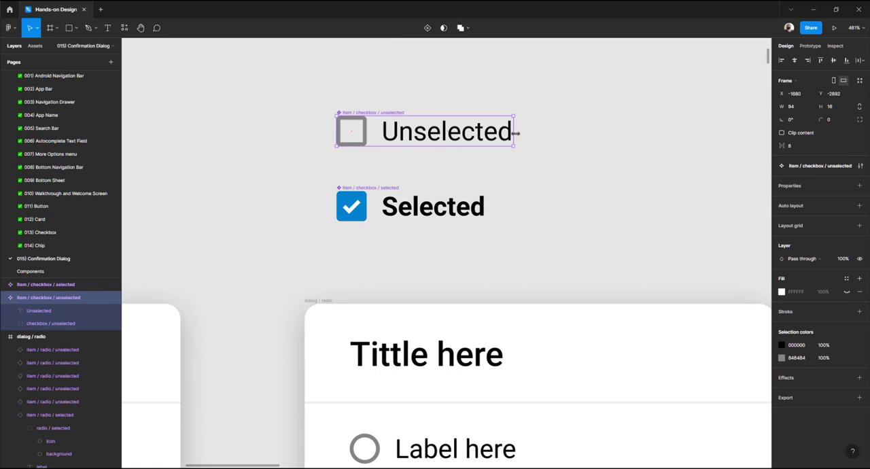
left_click_drag(516, 133, 623, 152)
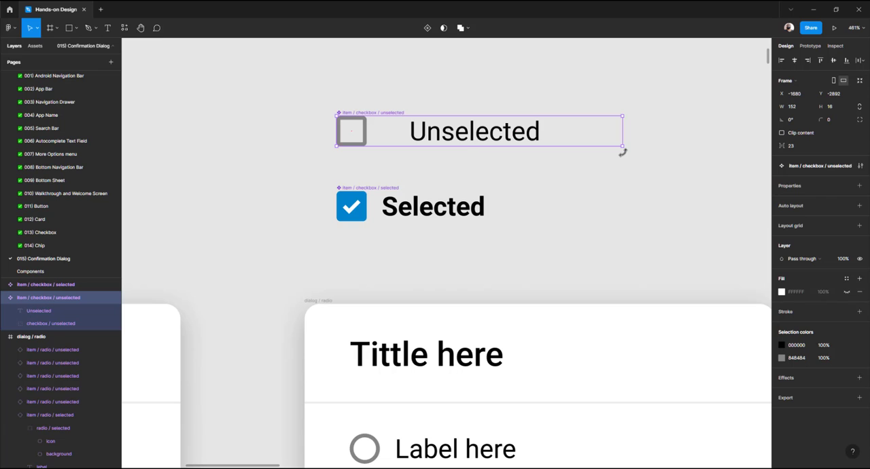
key("ctrl+z")
left_click(443, 163)
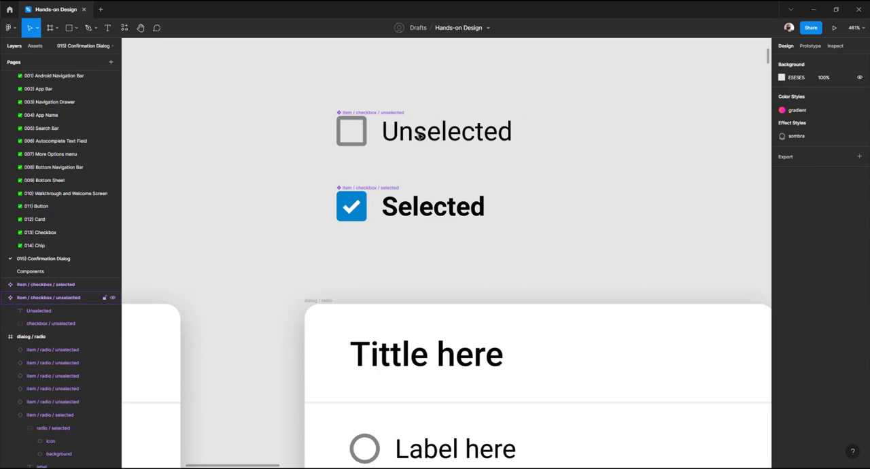
left_click(422, 136)
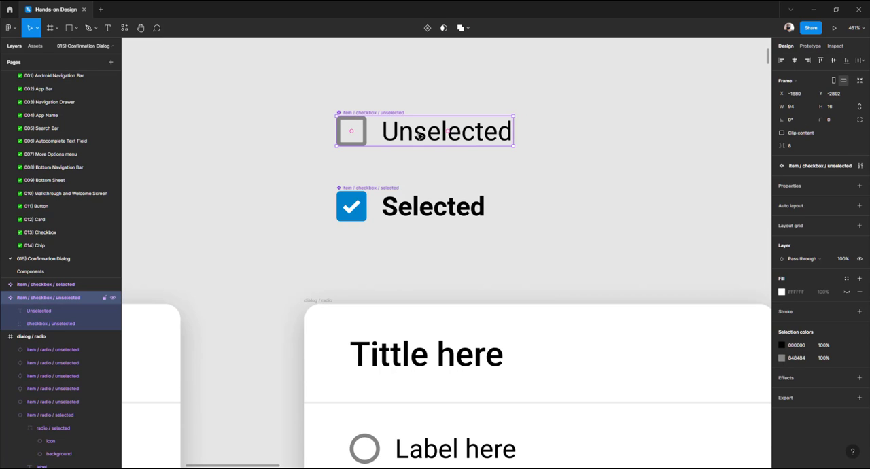
double_click(421, 136)
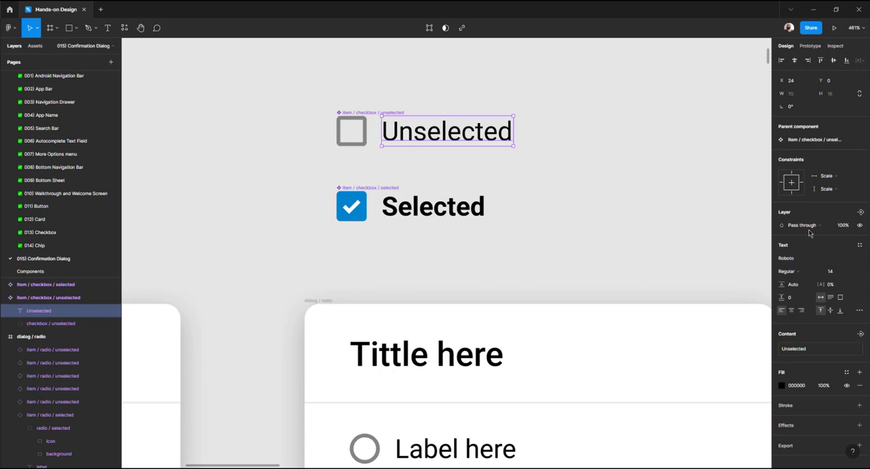
left_click(695, 142)
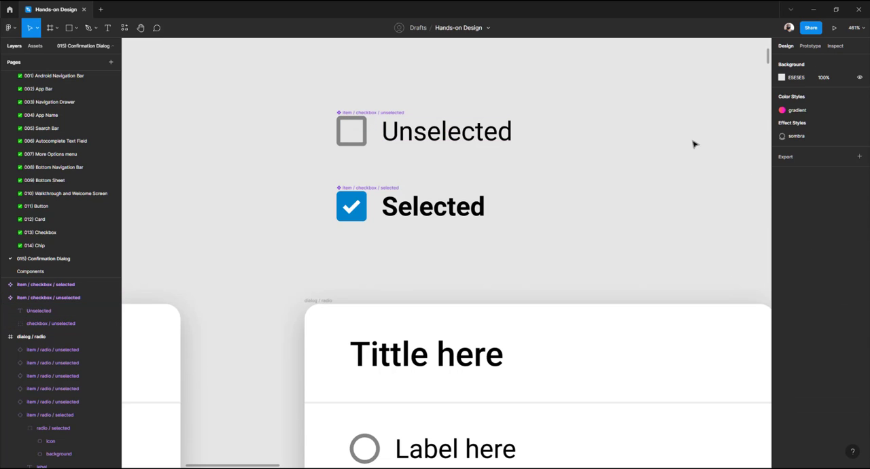
left_click(362, 112)
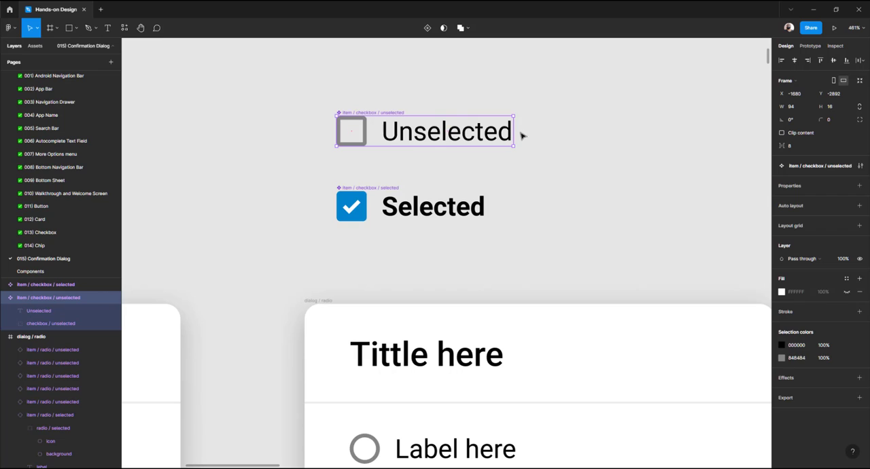
mouse_move(609, 138)
left_mouse_down()
mouse_move(578, 142)
mouse_move(614, 144)
left_mouse_up()
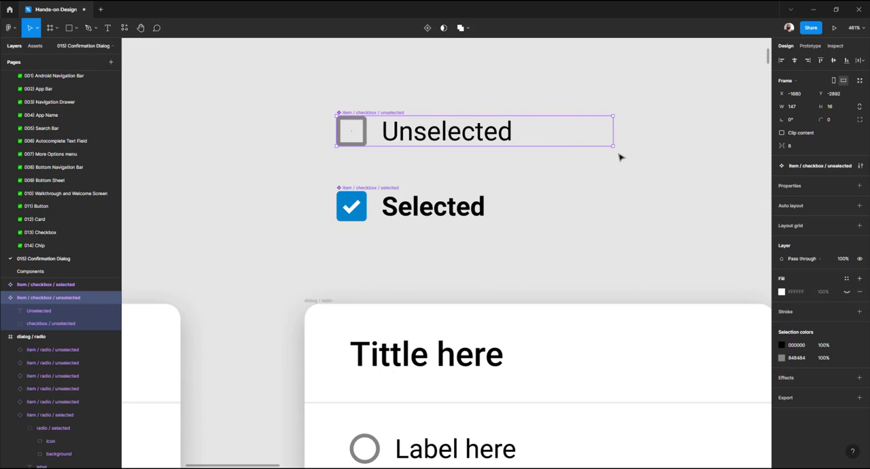
key("ctrl+z")
Set the unselected checkbox component's width to 202
left_click(796, 106)
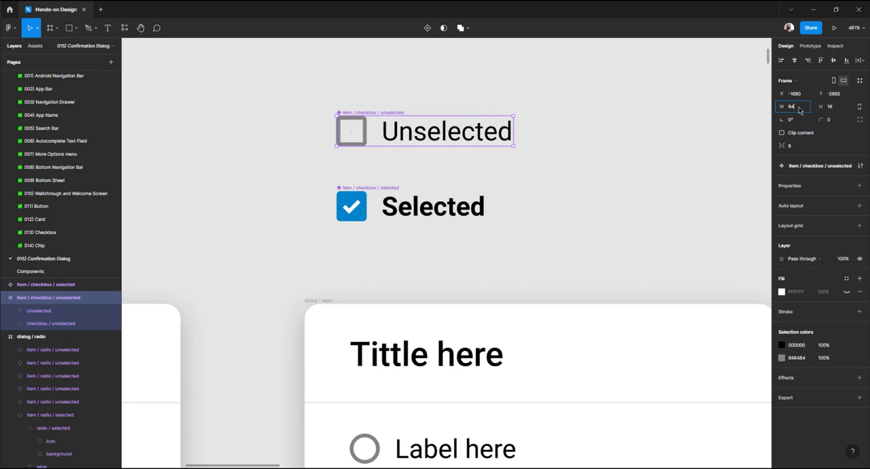
type("202")
key("Return")
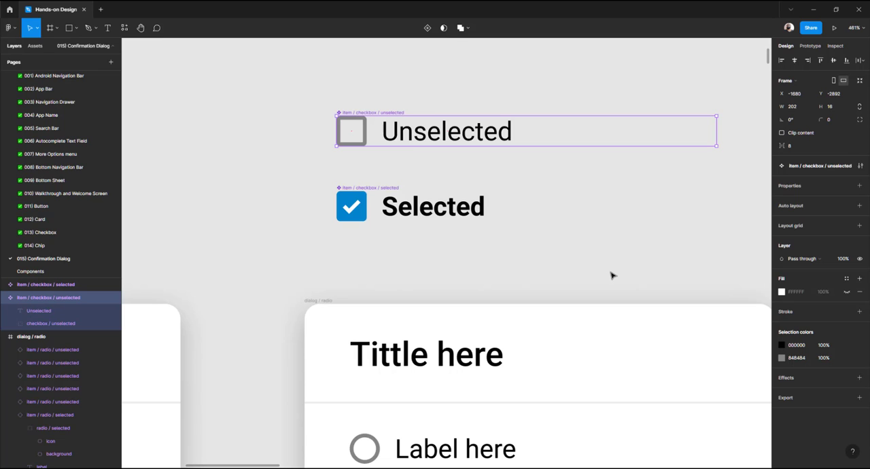
Constrain the box and the label inside the selected checkbox component to the left and top
double_click(356, 204)
left_click(783, 215)
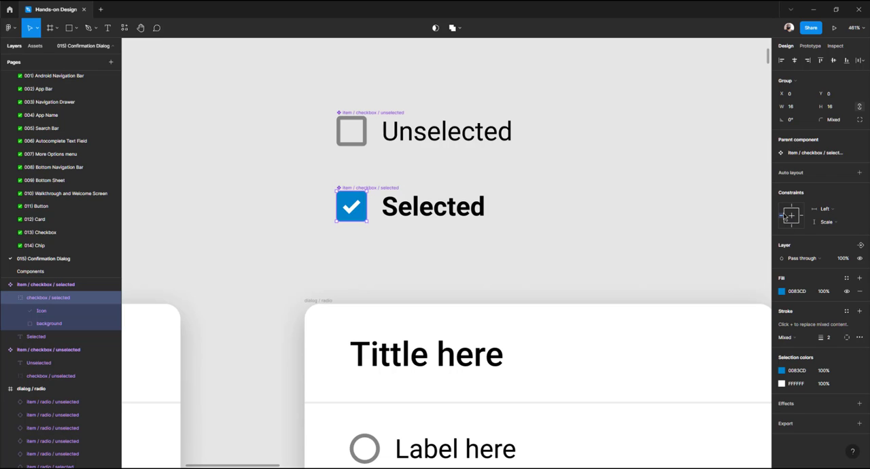
left_click(791, 206)
left_click(427, 203)
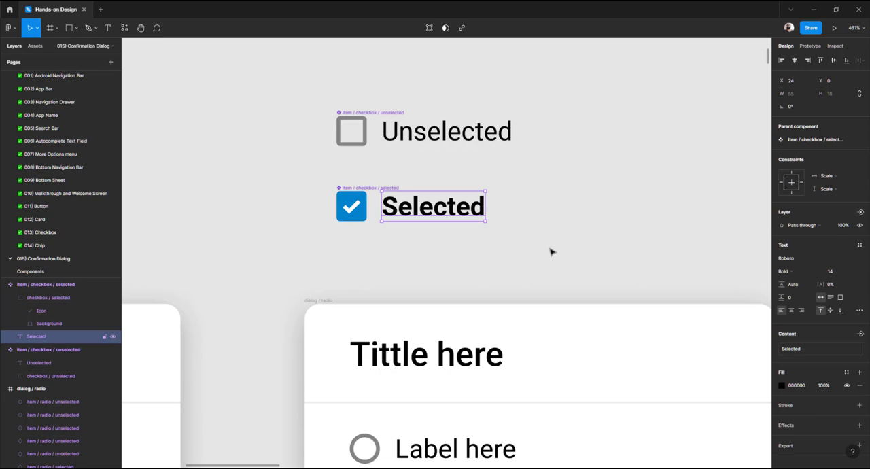
left_click(782, 182)
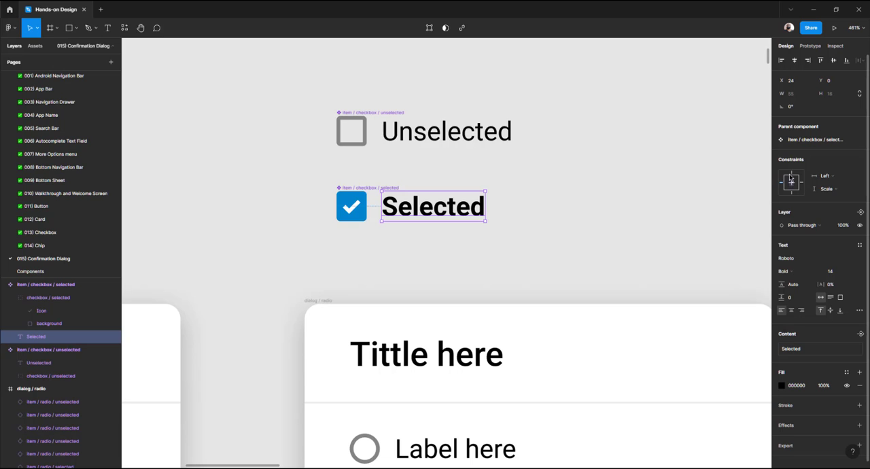
left_click(790, 172)
left_click(687, 179)
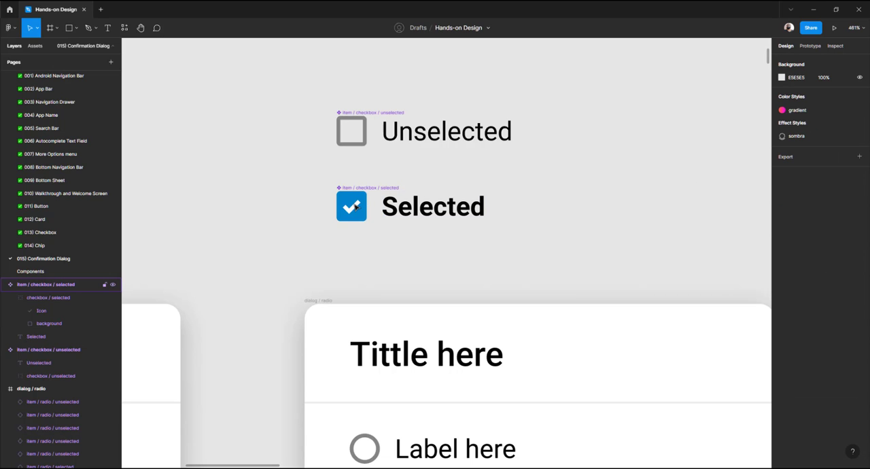
left_click(357, 206)
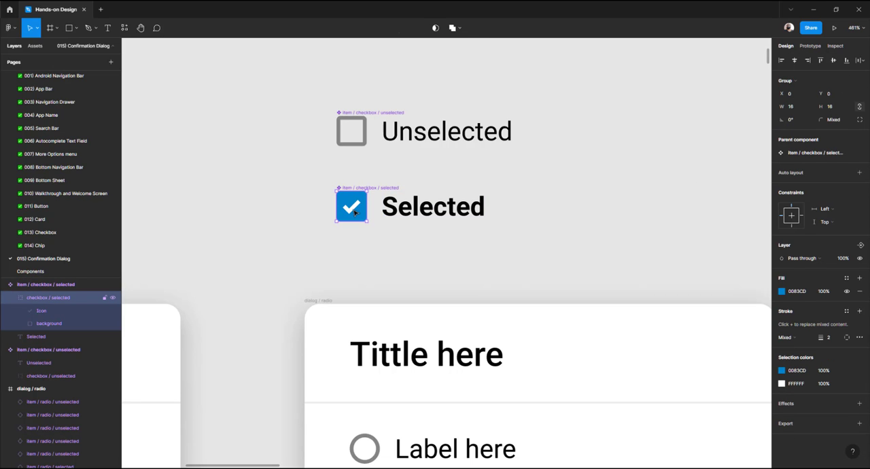
left_click(402, 214)
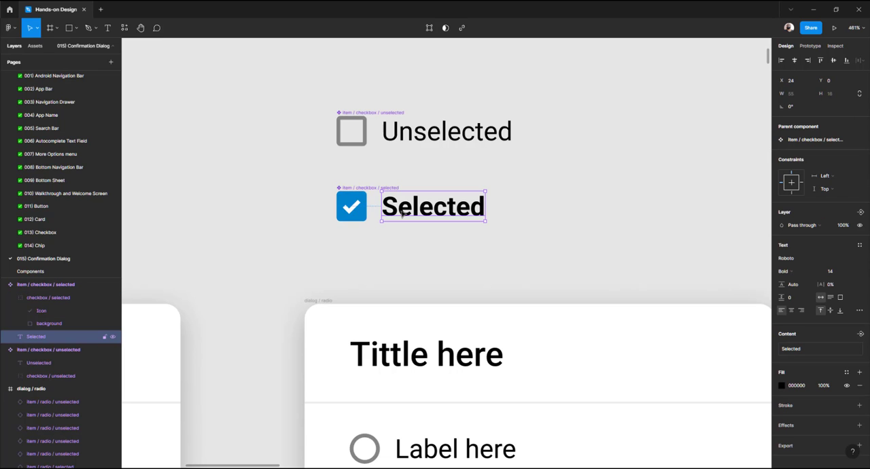
left_click(291, 172)
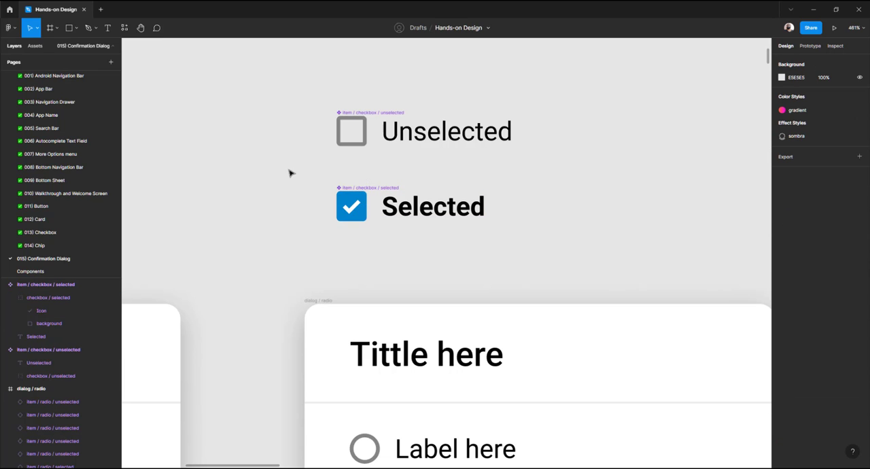
Set the selected checkbox component's width to 202
left_click(344, 191)
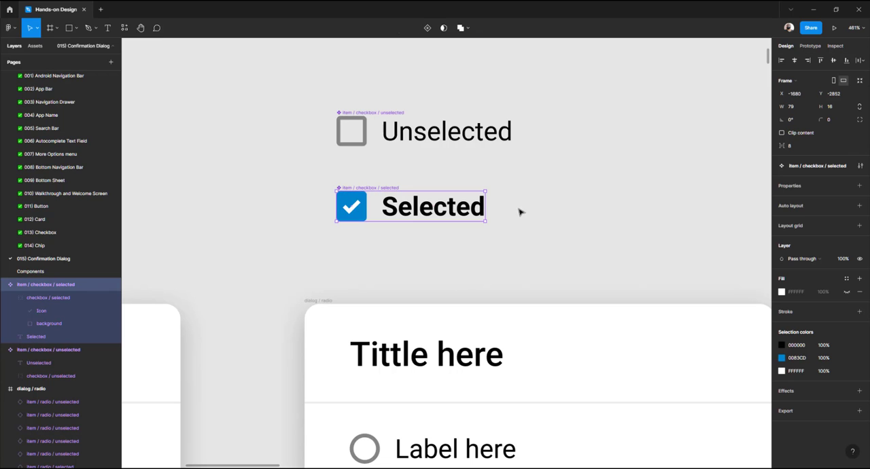
left_click(799, 108)
type("202")
key("Return")
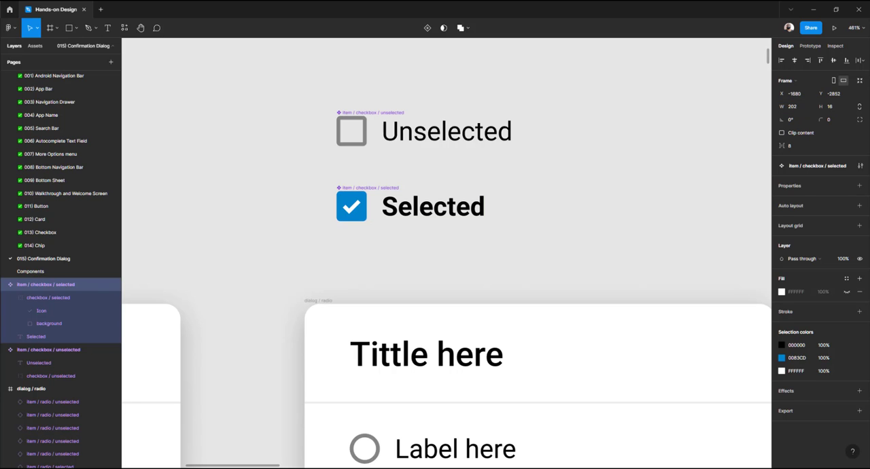
Compare the checkbox components' width and spacing with a radio item row in the middle dialog card
scroll(460, 230, "down", 5)
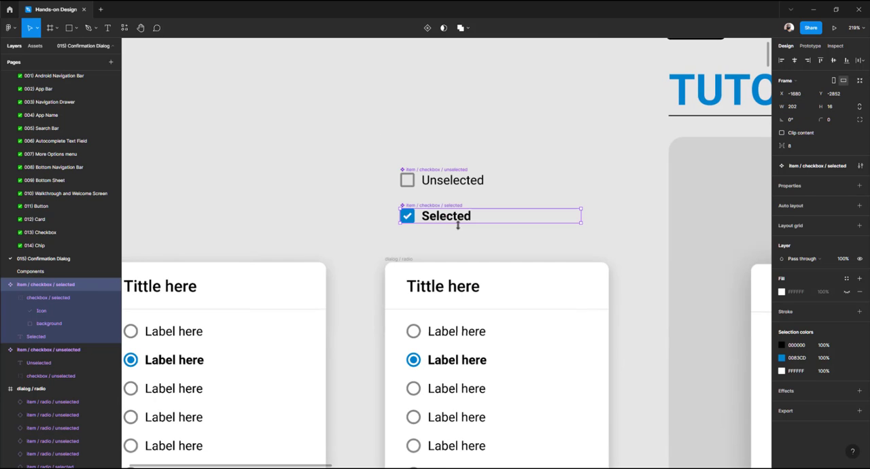
left_click(466, 331)
key("alt")
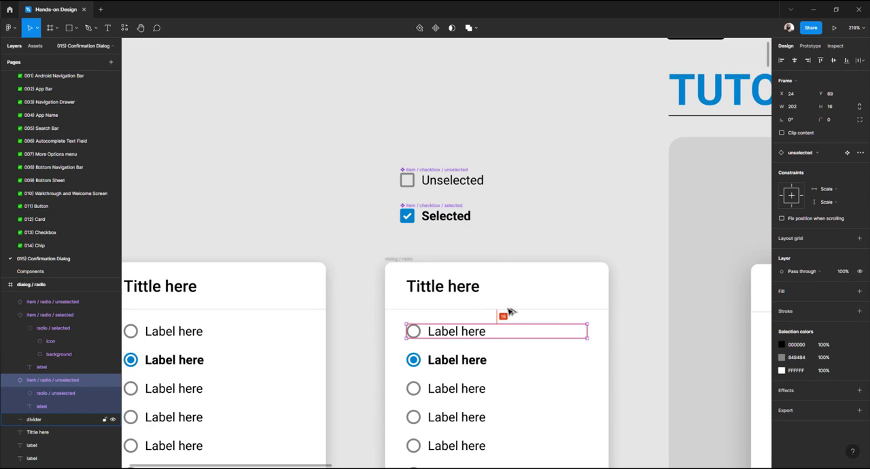
left_click(513, 198)
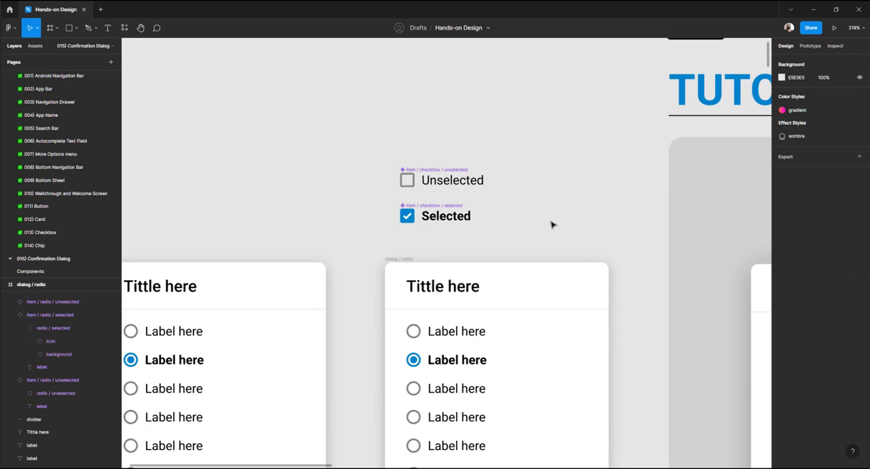
left_click(536, 219)
scroll(515, 179, "down", 3)
scroll(514, 178, "right", 1)
left_click(325, 158)
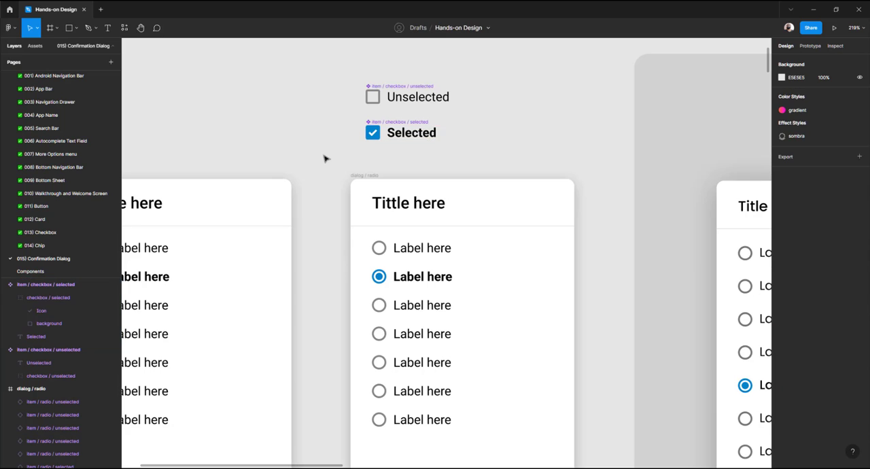
Delete all seven radio item rows from the middle dialog card
scroll(324, 158, "down", 3)
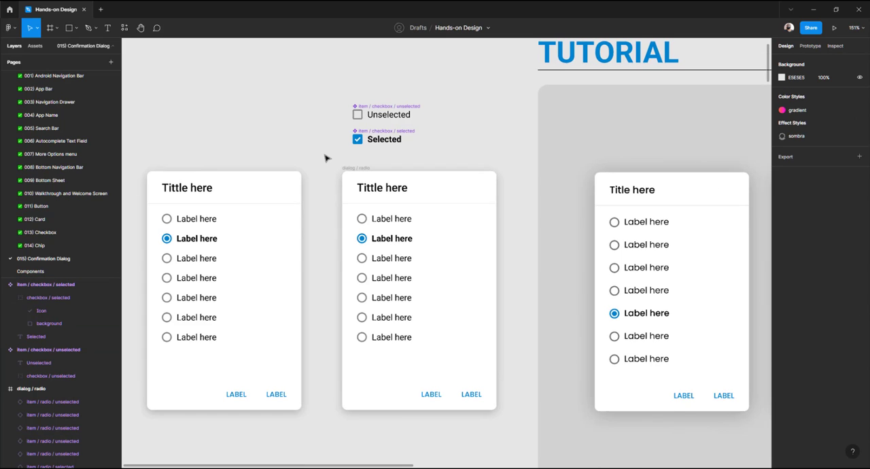
left_click(396, 221)
left_click(397, 238, "shift")
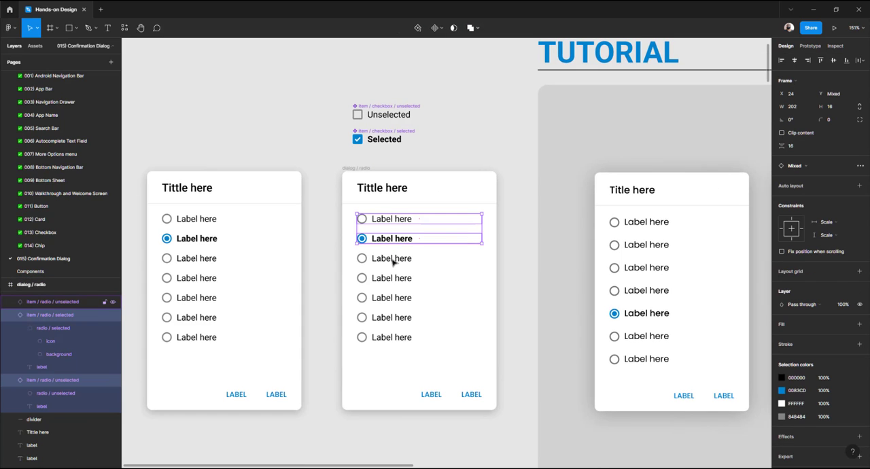
left_click(394, 259, "shift")
left_click(390, 279, "shift")
left_click(385, 298, "shift")
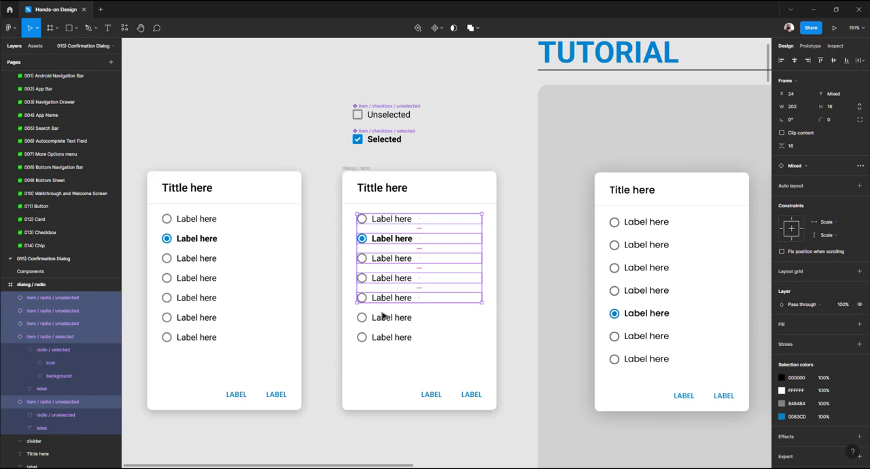
left_click(382, 317, "shift")
left_click(379, 338, "shift")
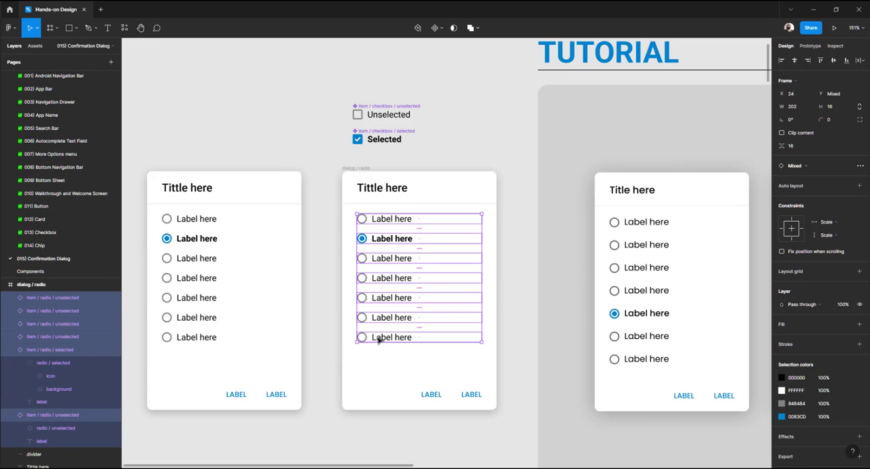
key("Delete")
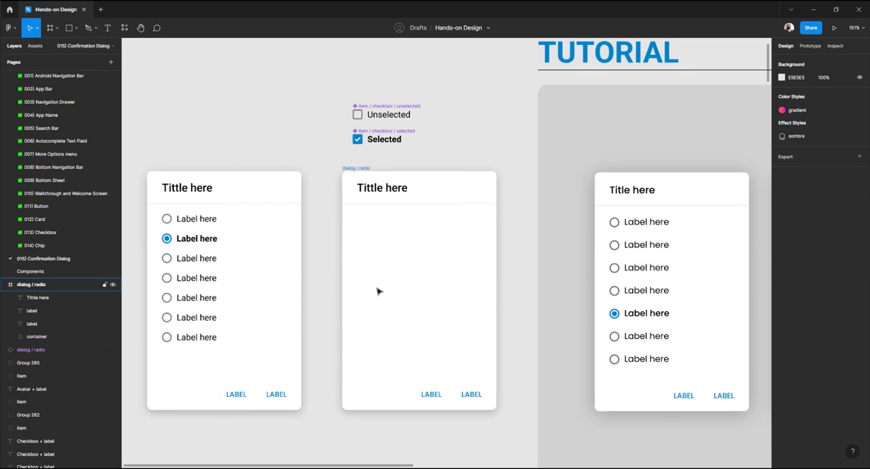
Place an unselected checkbox instance in the middle dialog card at X 24, Y 69, and duplicate it below
left_click(389, 107)
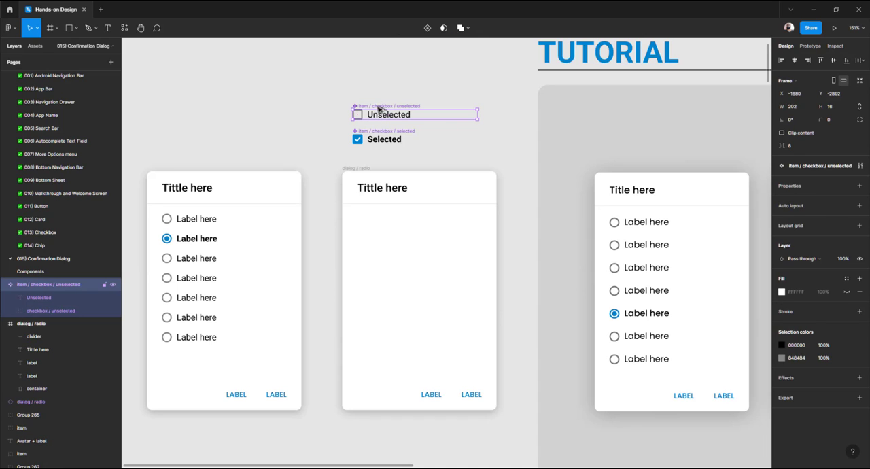
left_click_drag(378, 109, 371, 216)
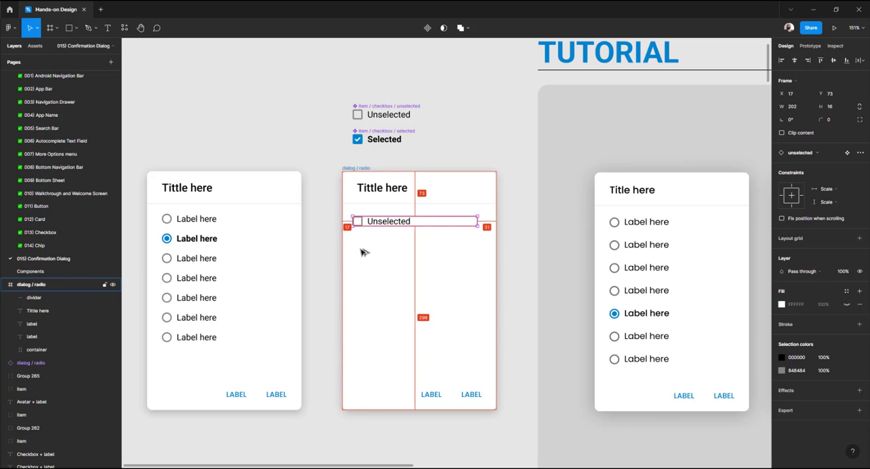
key("shift+Right")
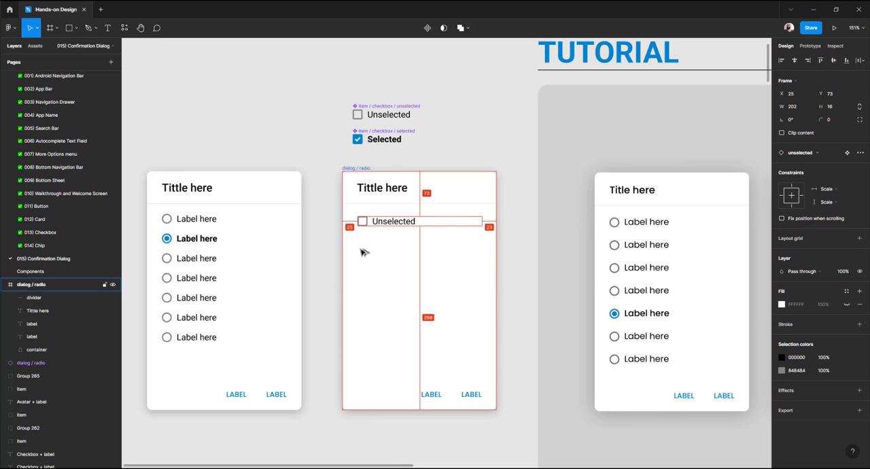
key("Left")
key("Left")
key("Left")
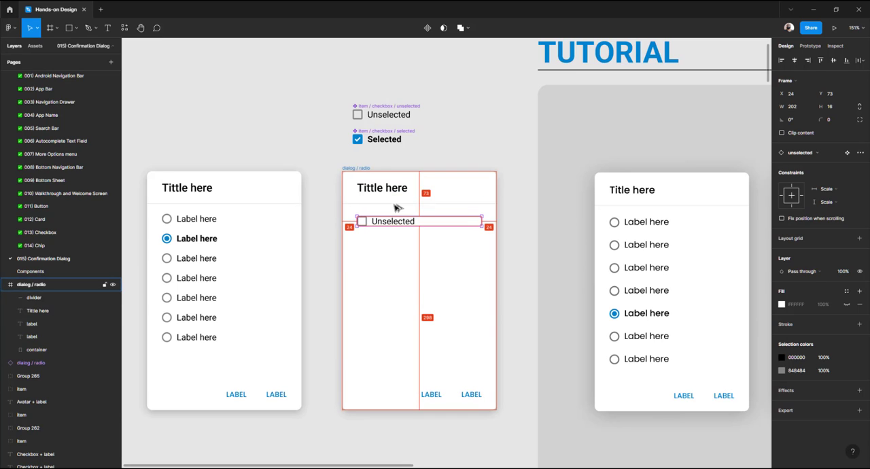
key("Up")
key("Up")
key("Up")
key("Up")
key("Up")
key("Up")
key("Up")
key("Up")
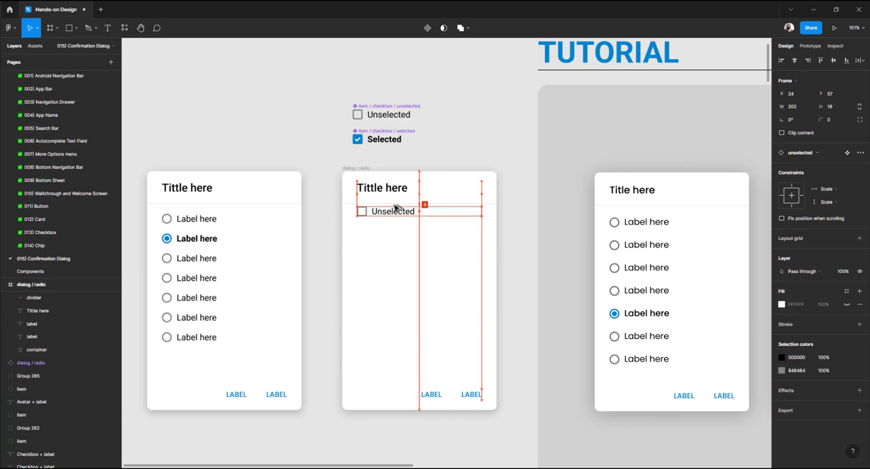
key("Down")
key("Down")
key("Down")
key("Down")
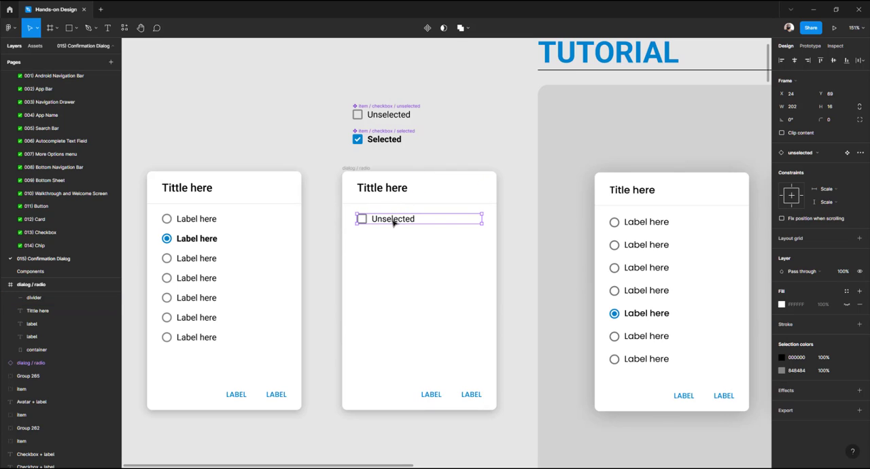
left_click_drag(401, 218, 396, 243)
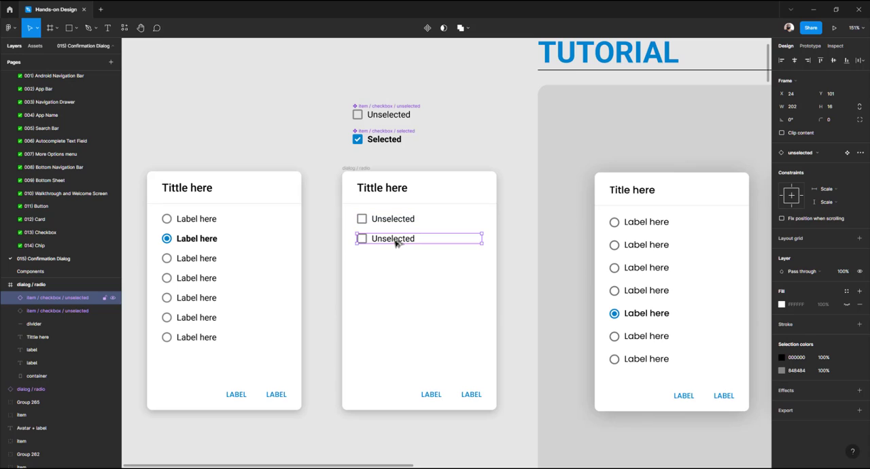
Duplicate the unselected checkbox instance downward until the middle dialog card has seven checkbox rows
key("alt")
key("ctrl+d")
key("ctrl+d")
key("ctrl+d")
key("ctrl+d")
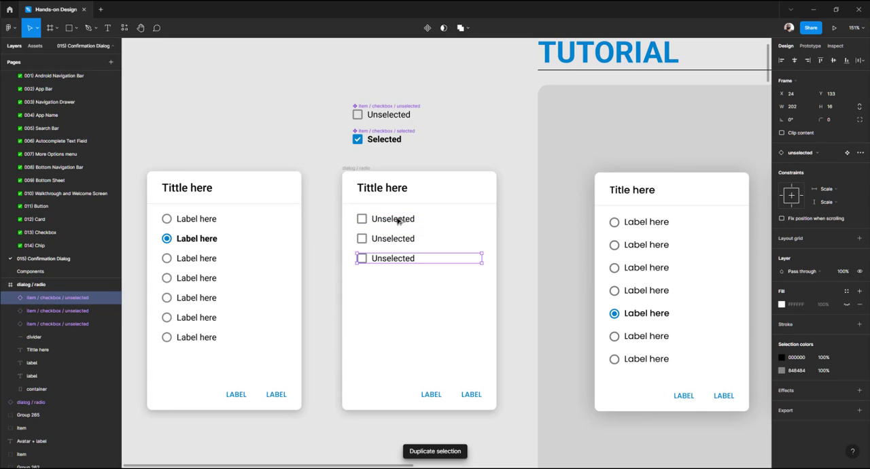
key("ctrl+d")
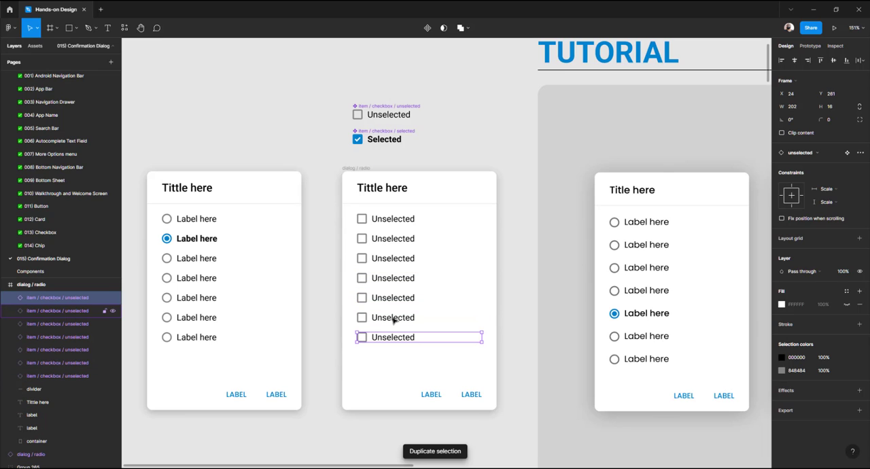
Swap the second checkbox row in the middle dialog card to the selected checkbox variant
left_click(543, 195)
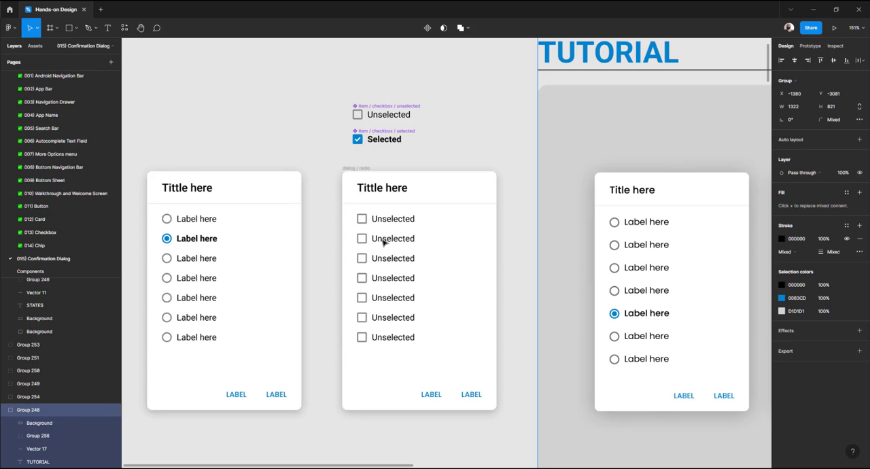
left_click(384, 243)
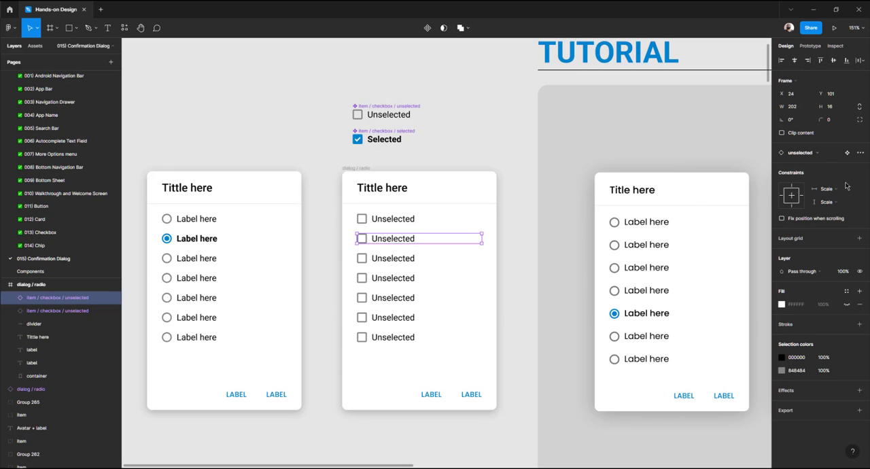
left_click(821, 159)
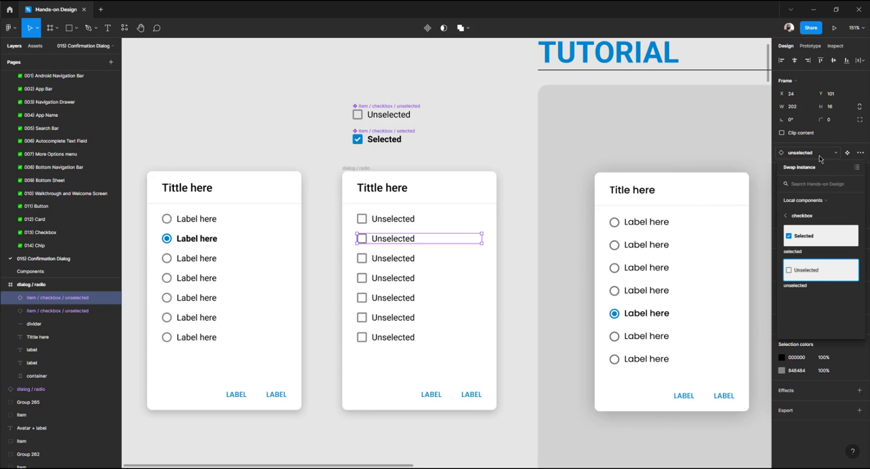
left_click(818, 238)
left_click(522, 195)
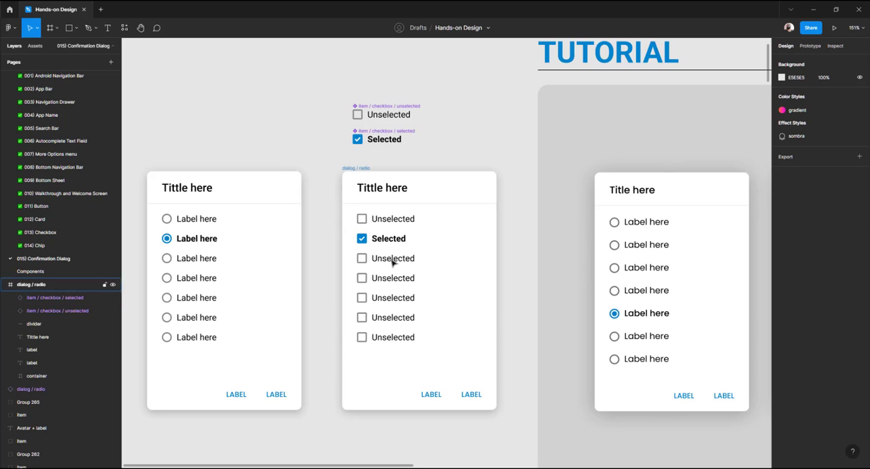
Swap the fourth and seventh checkbox rows in the middle dialog card to the selected variant
left_click(385, 282)
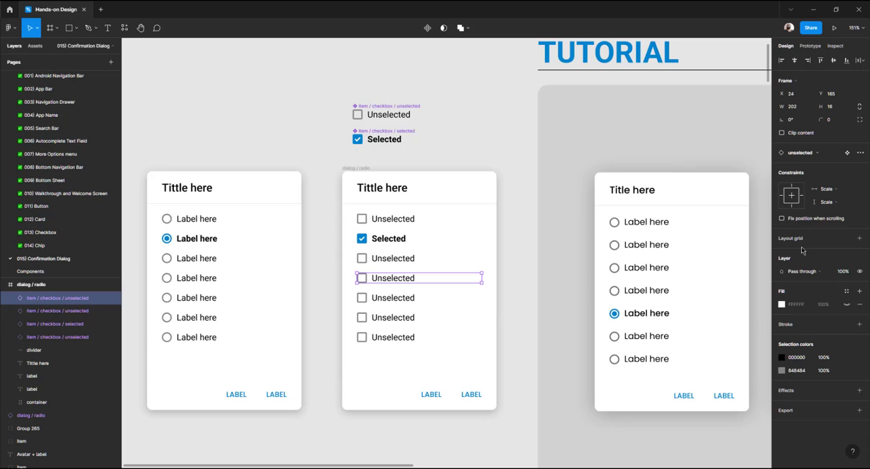
left_click(800, 154)
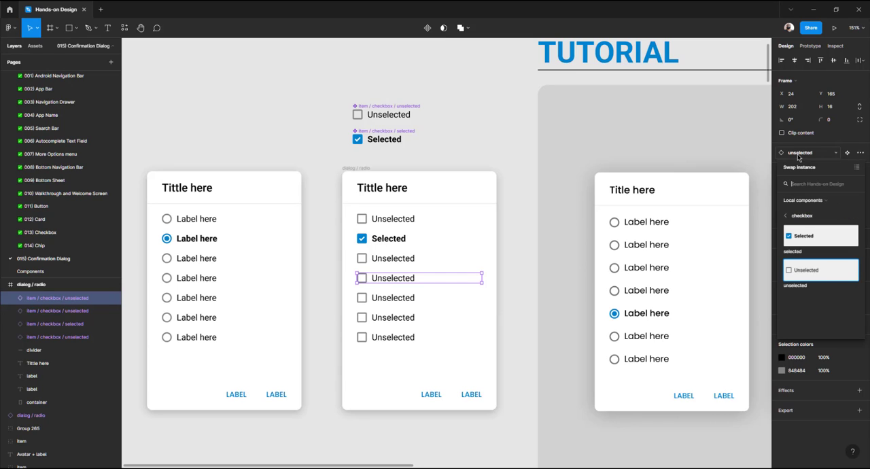
left_click(803, 236)
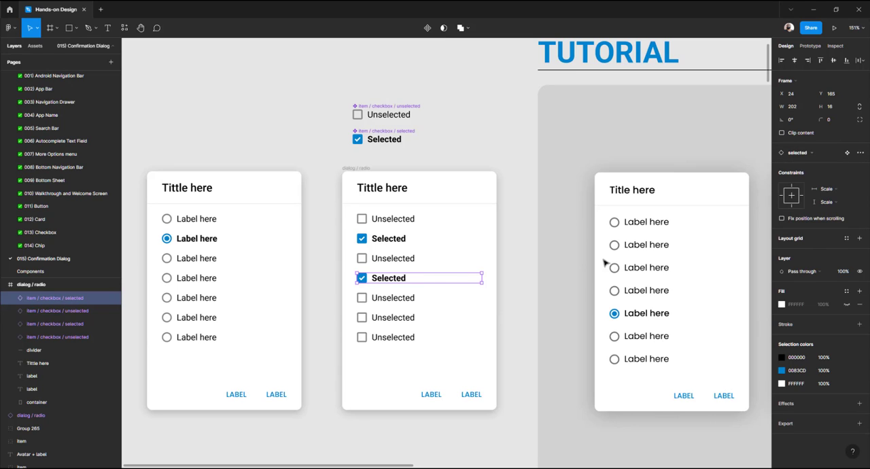
left_click(401, 338)
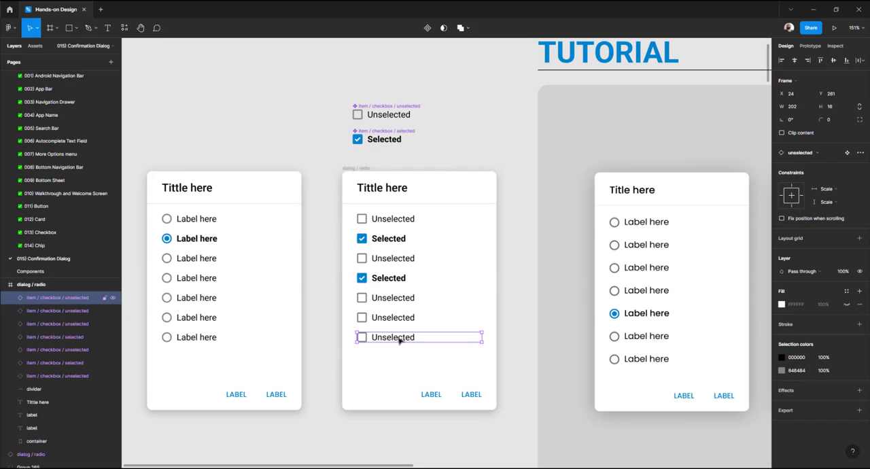
left_click(805, 156)
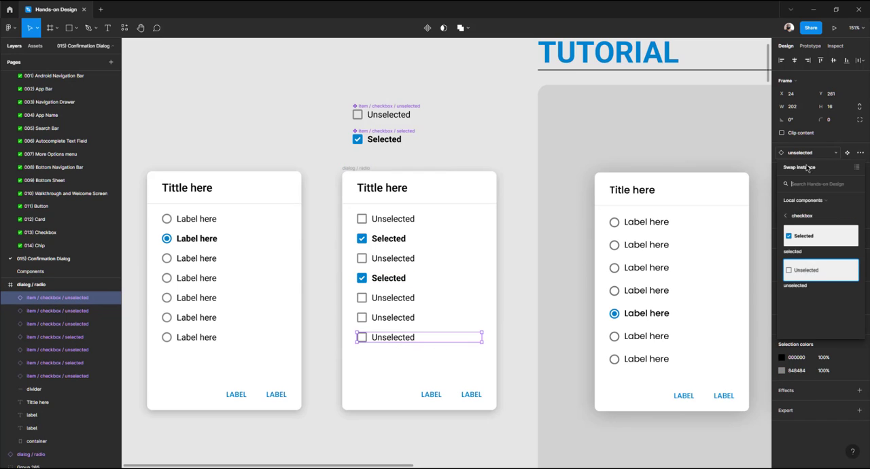
left_click(806, 239)
left_click(442, 158)
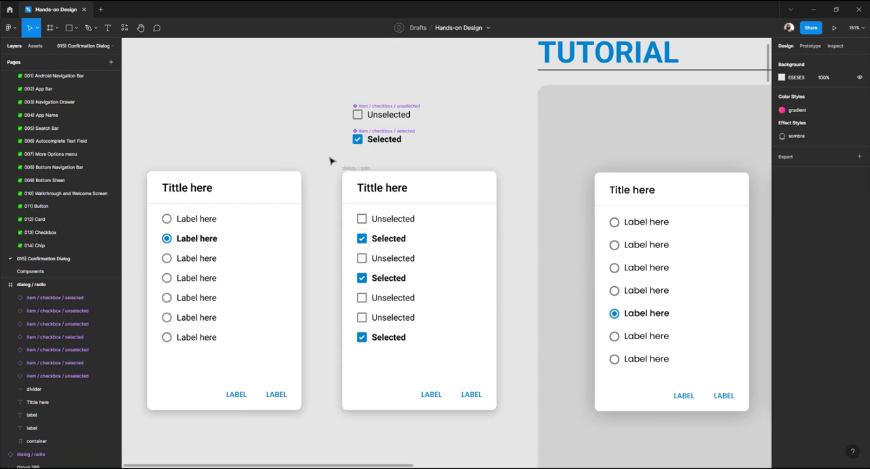
left_click_drag(330, 158, 513, 432)
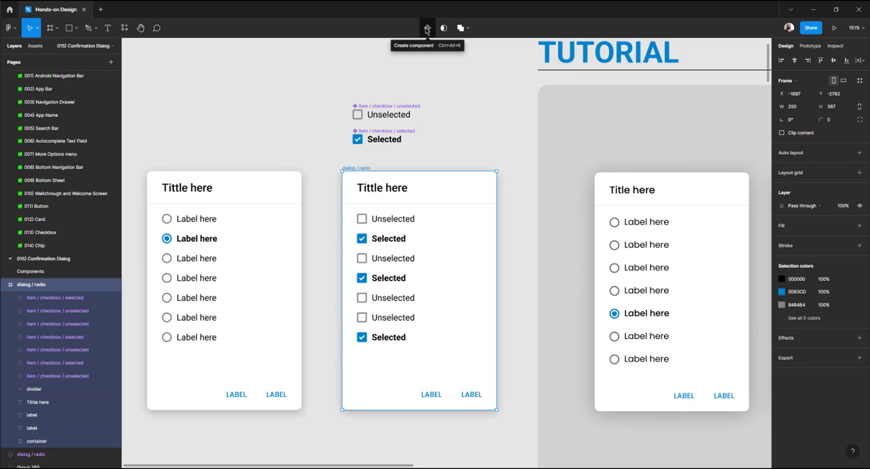
left_click(486, 108)
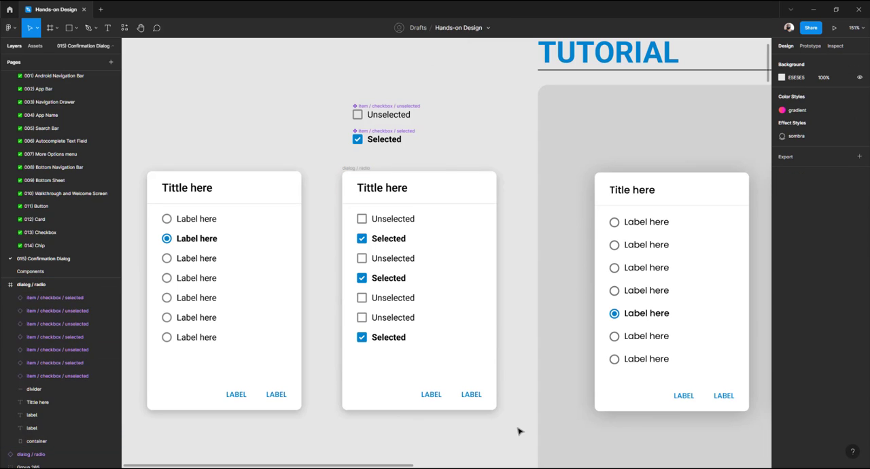
left_click_drag(517, 427, 322, 161)
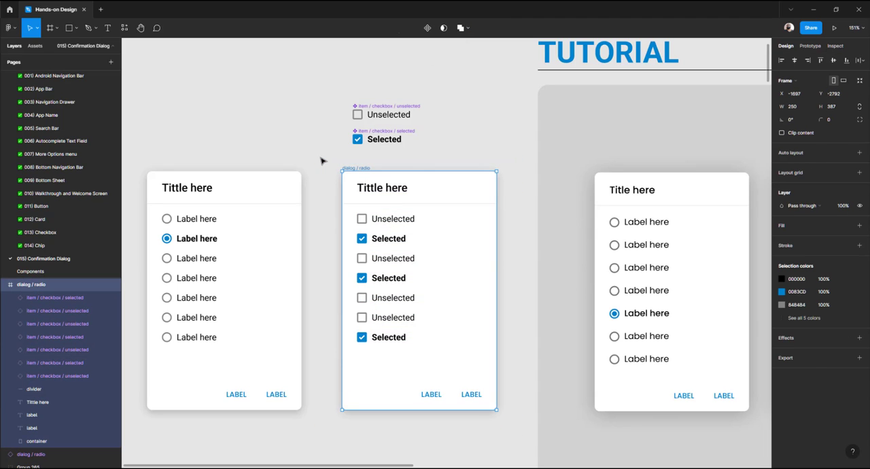
key("ctrl+alt+k")
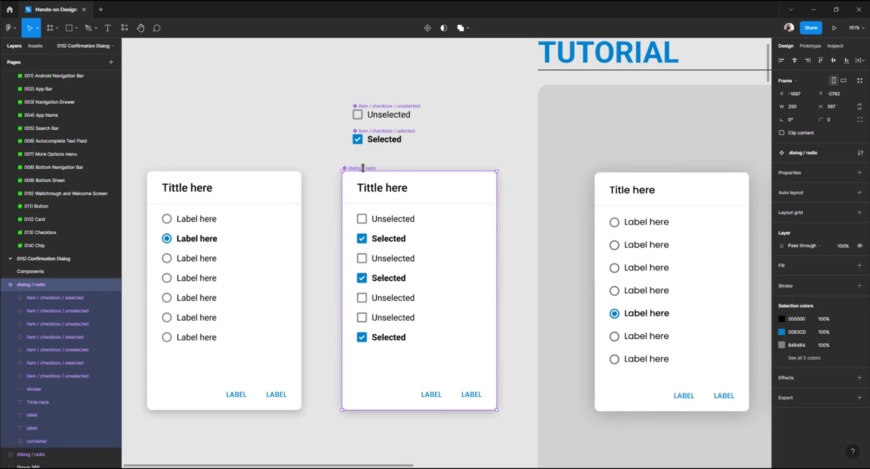
key("ctrl+z")
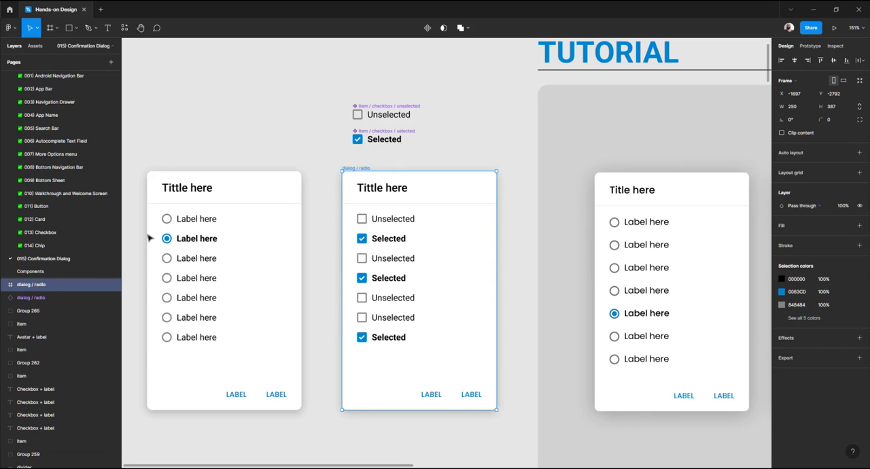
Rename the middle dialog card's frame to "dialog / checkbox"
double_click(39, 288)
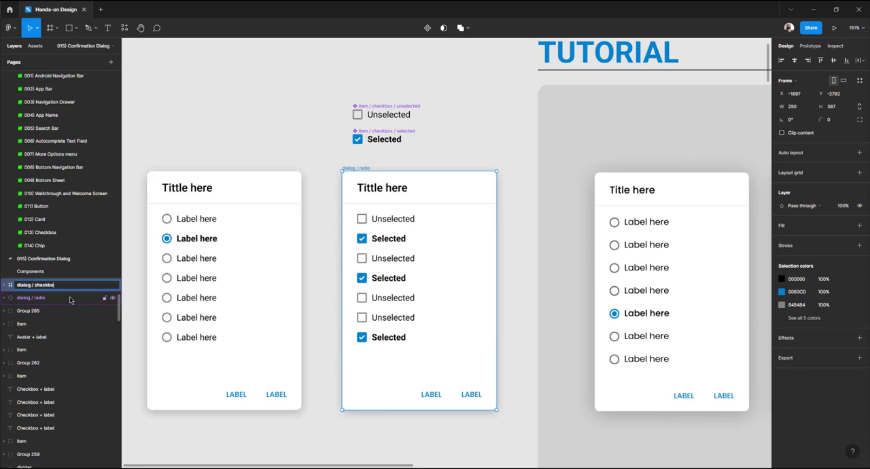
type("dialog / checkbox")
key("Return")
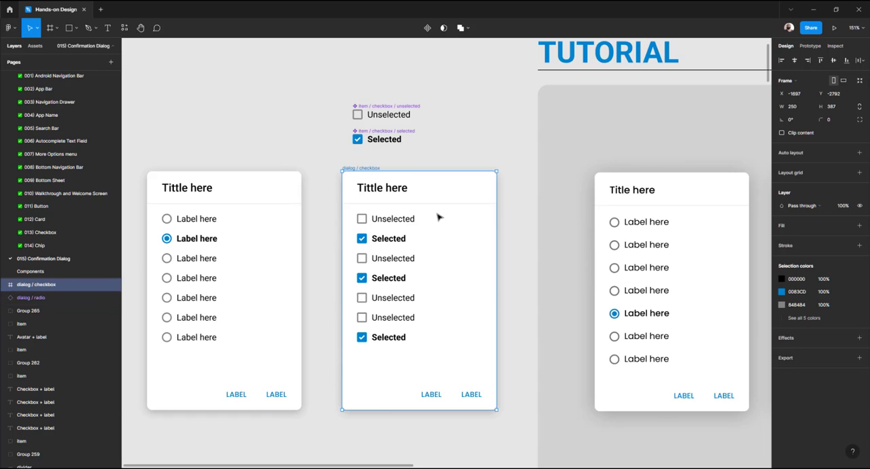
Create a component from the middle dialog card
left_click(532, 427)
left_click_drag(515, 431, 331, 163)
key("ctrl+alt+k")
left_click(331, 164)
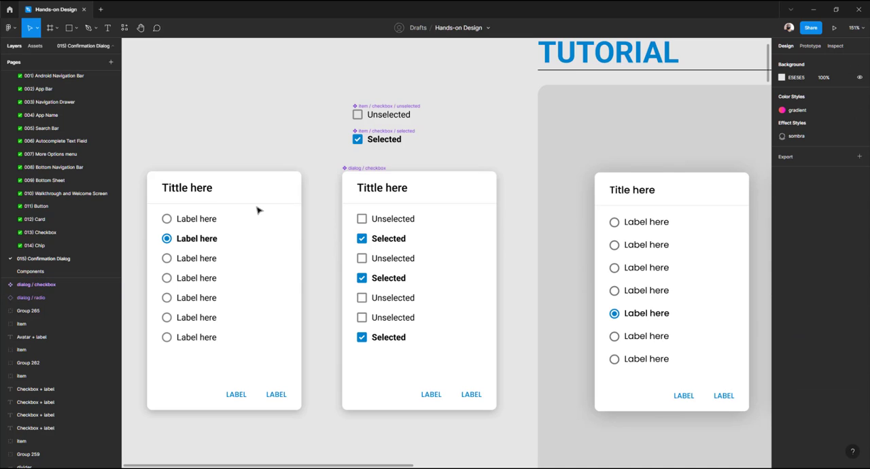
left_click(254, 210)
left_click(369, 191)
left_click(336, 93)
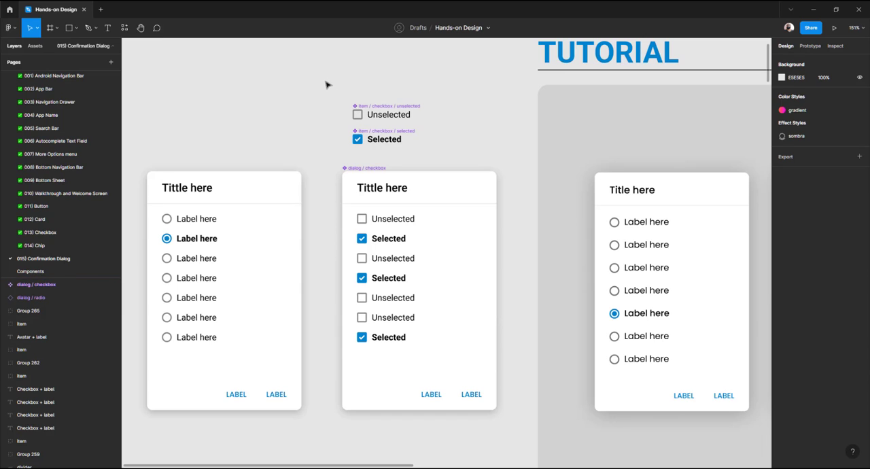
Cut the checkbox row components and the checkbox dialog card, and open the Components page
left_click_drag(315, 81, 520, 430)
key("Delete")
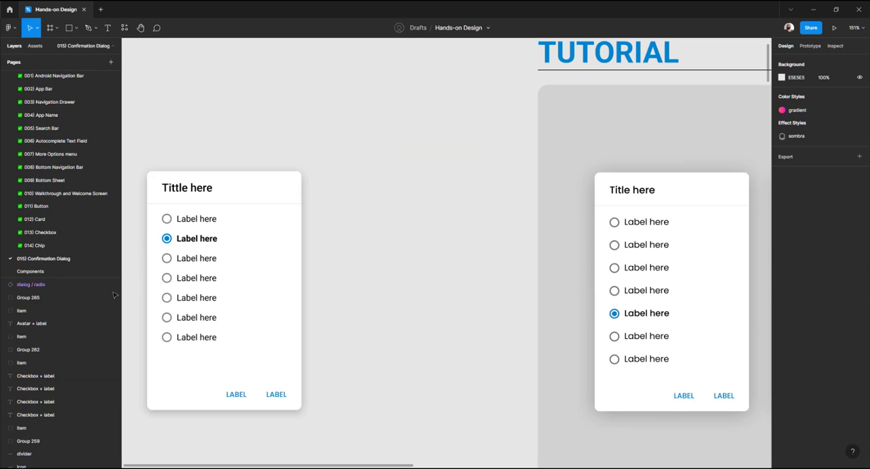
left_click(38, 270)
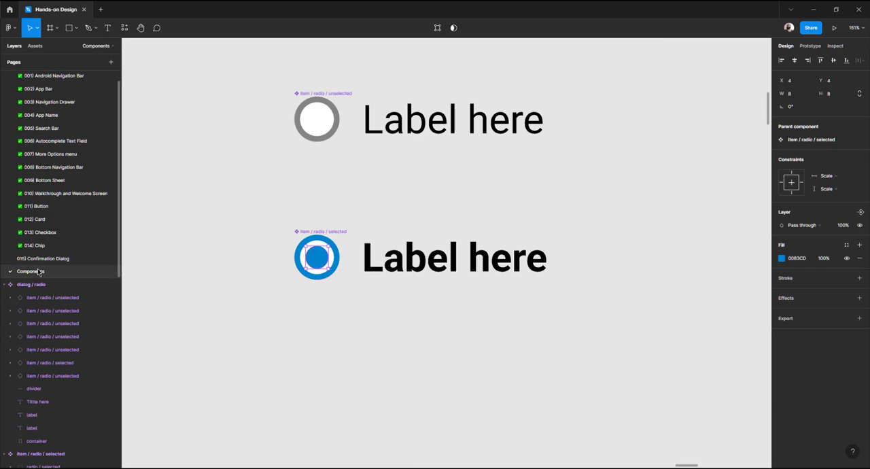
Rename the RADIO BUTTONS section heading to "RADIO / CHECKBOX"
left_click(340, 316)
scroll(345, 311, "down", 10)
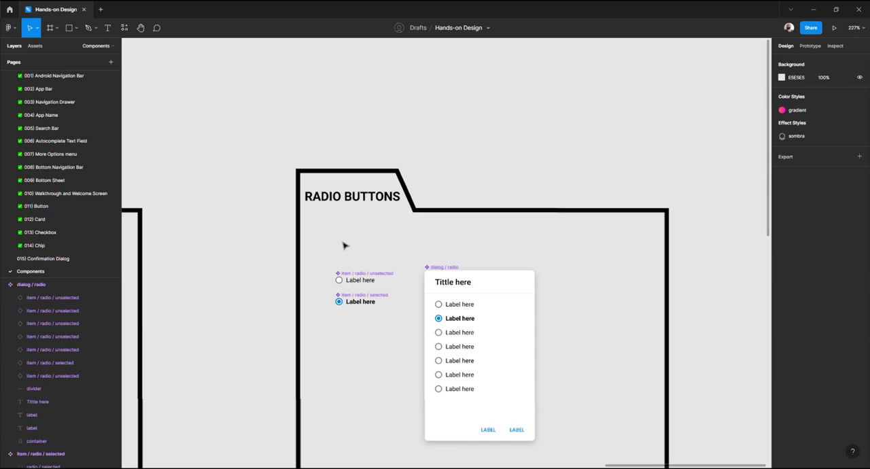
left_click(338, 197)
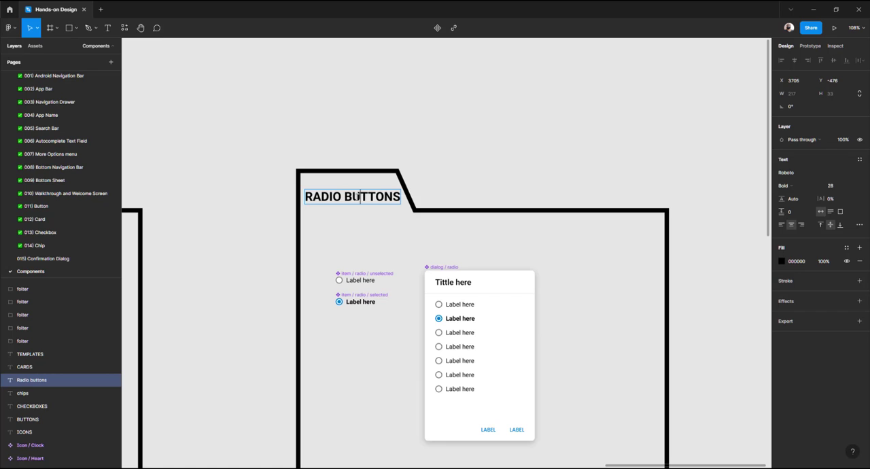
double_click(353, 197)
left_click(353, 197)
left_click_drag(345, 197, 431, 197)
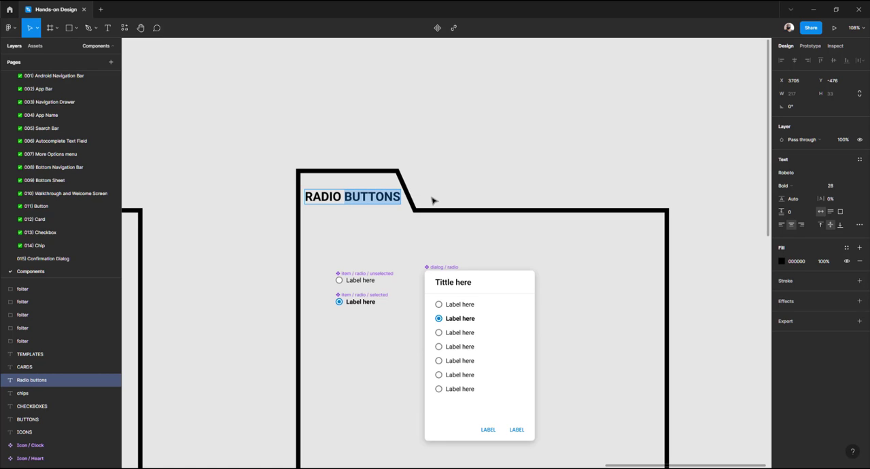
key("BackSpace")
key("BackSpace")
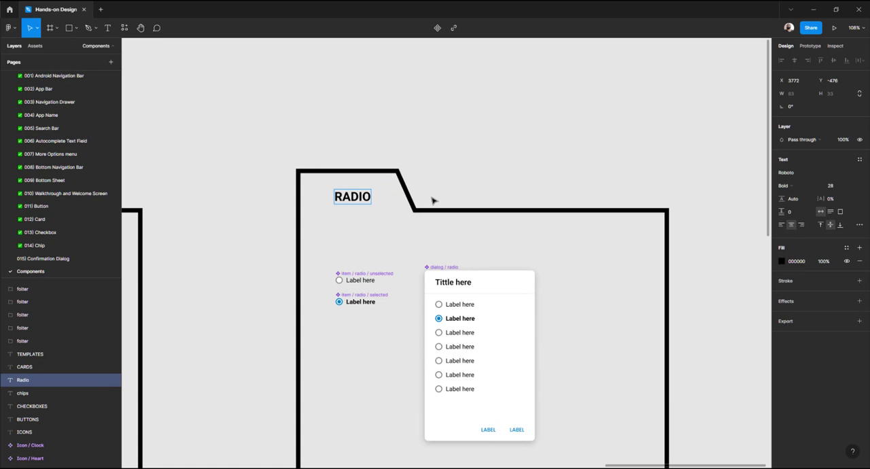
type("/ checkbox")
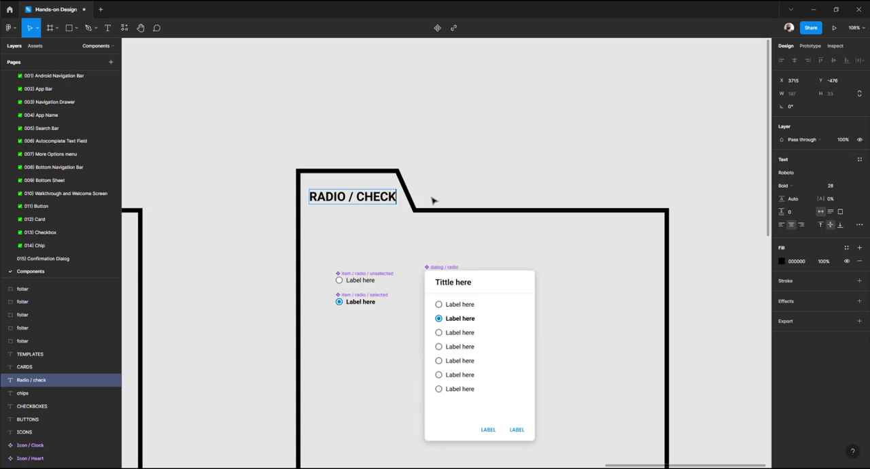
type("es")
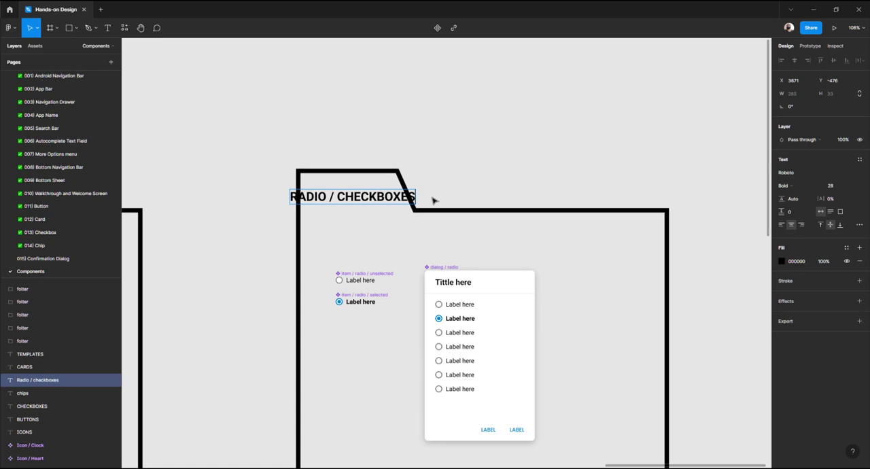
key("BackSpace")
key("BackSpace")
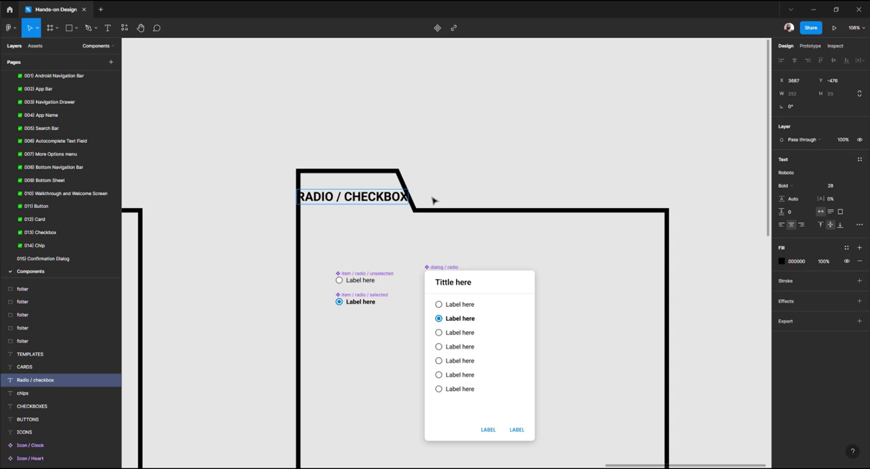
Widen the section folder's tab so it fits the longer heading
left_click(453, 199)
left_click(448, 214)
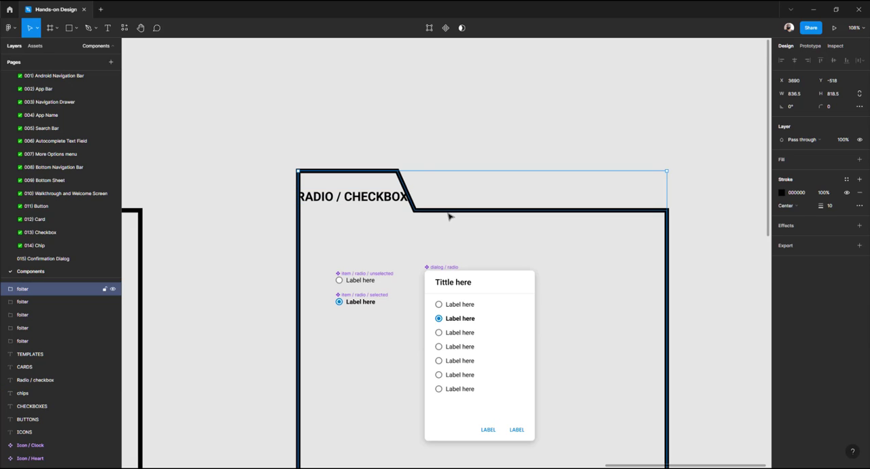
double_click(448, 215)
left_click_drag(463, 129, 384, 242)
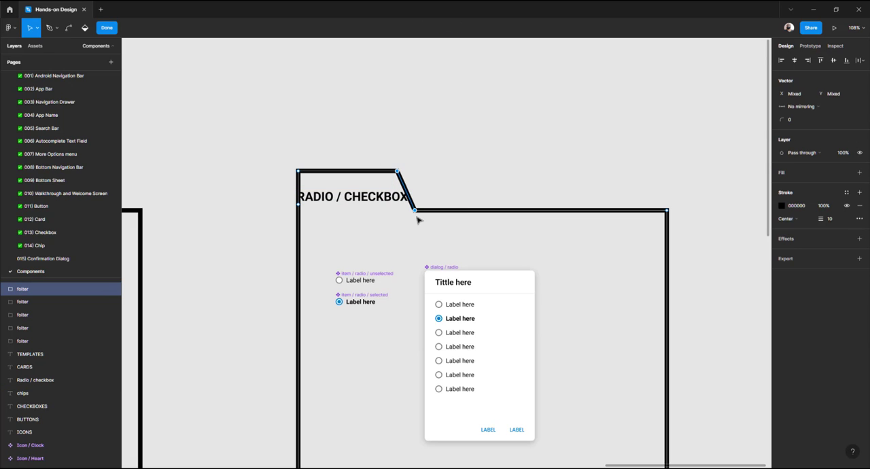
left_click_drag(417, 216, 450, 216)
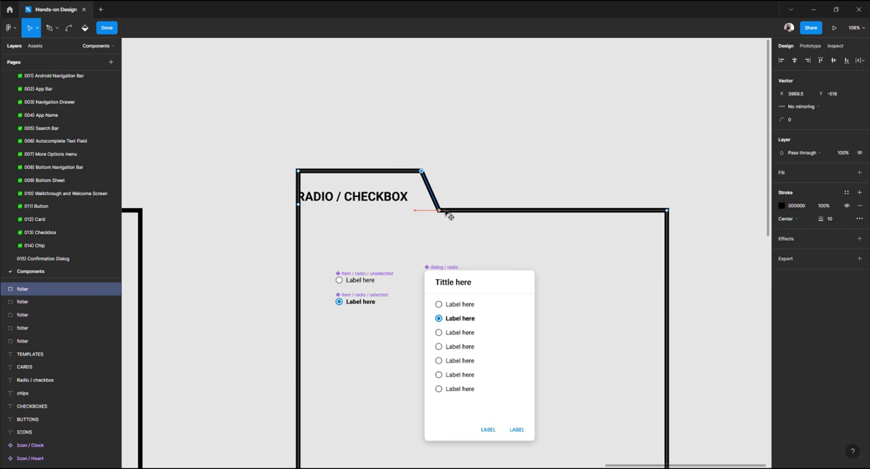
key("shift+Right")
left_click(458, 123)
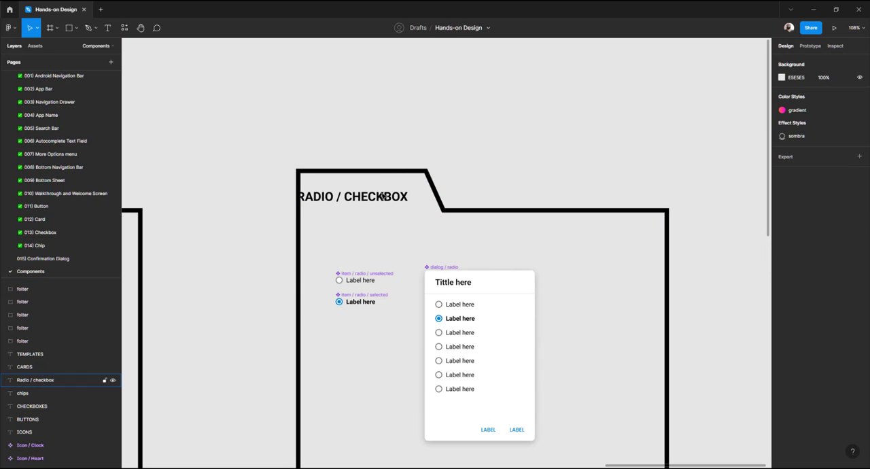
Shift the RADIO / CHECKBOX heading to the right inside the folder tab
left_click(385, 198)
left_click_drag(374, 201, 389, 202)
left_click(358, 267)
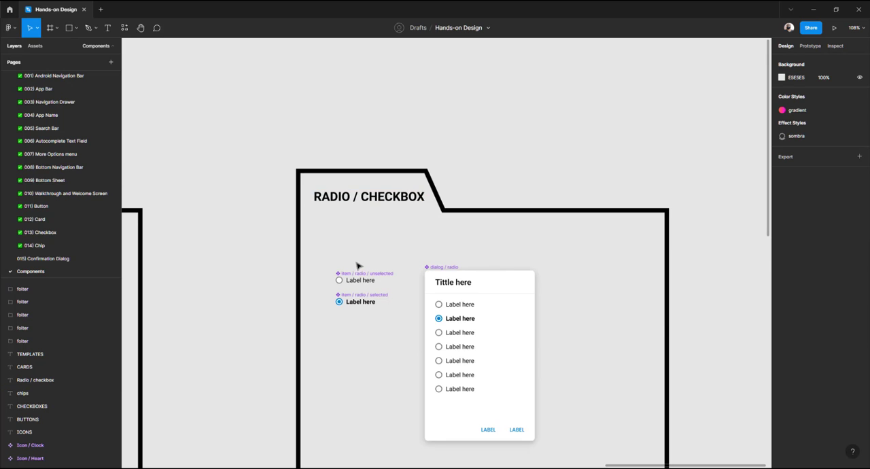
Reposition the radio item components and the dialog / radio card within the section
scroll(358, 266, "down", 3)
left_click(354, 186)
left_click(351, 204, "shift")
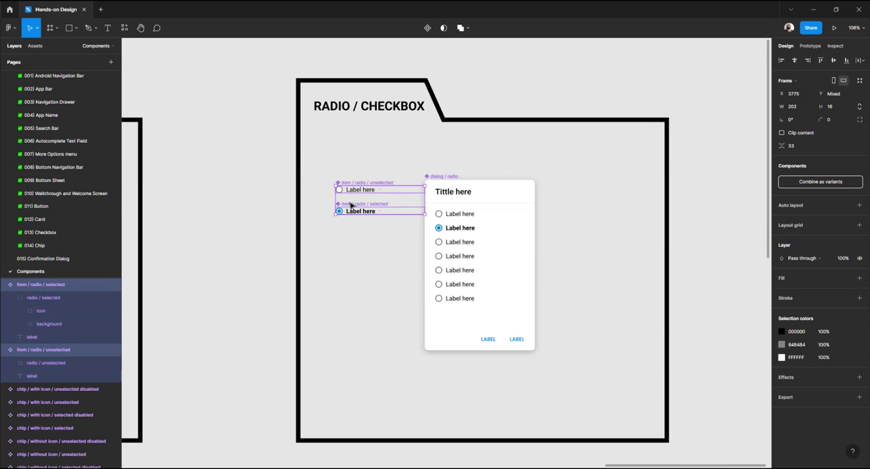
left_click_drag(349, 202, 328, 197)
left_click(445, 179, "shift")
left_click_drag(441, 176, 437, 168)
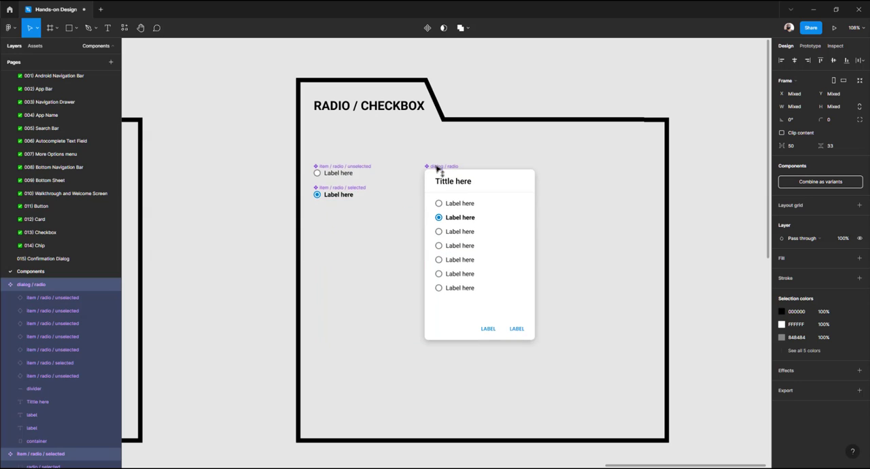
left_click(235, 185)
left_click(440, 168)
left_click_drag(440, 168, 430, 170)
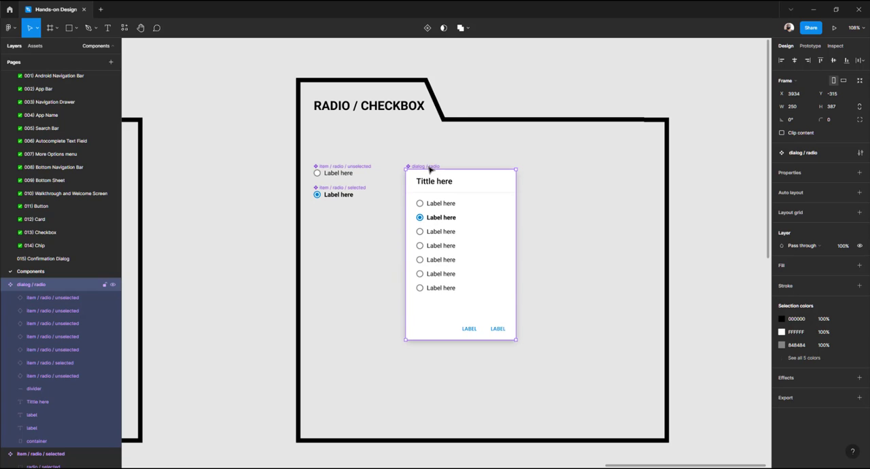
left_click(258, 199)
Widen the RADIO / CHECKBOX folder to make room for the checkbox components
scroll(258, 199, "down", 5)
scroll(333, 202, "up", 2)
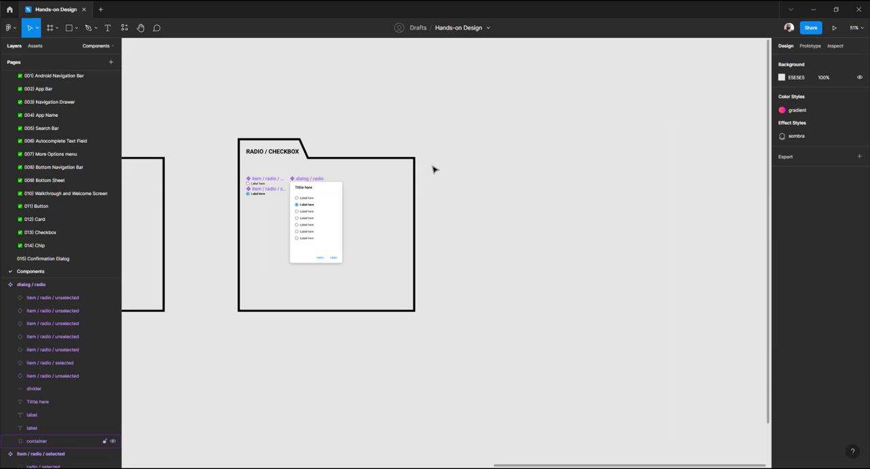
left_click(415, 165)
key("Return")
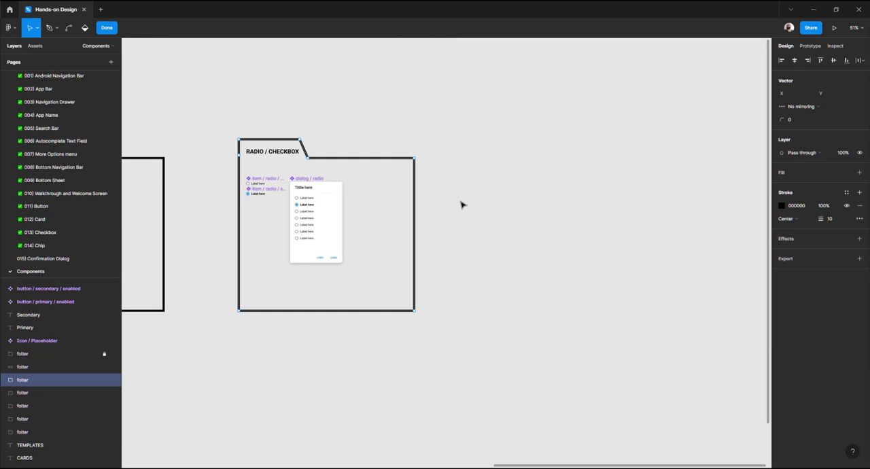
left_click_drag(465, 96, 399, 338)
left_click_drag(417, 311, 568, 313)
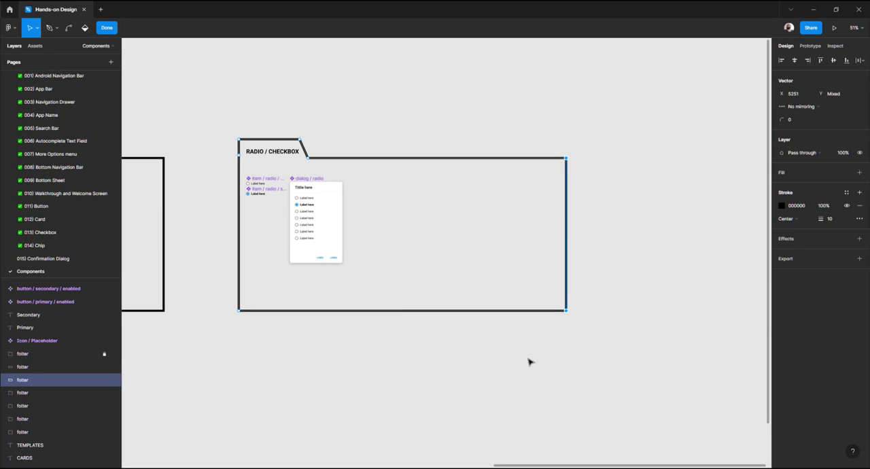
key("Escape")
Paste the checkbox row components and the dialog / checkbox card into the section
key("ctrl+v")
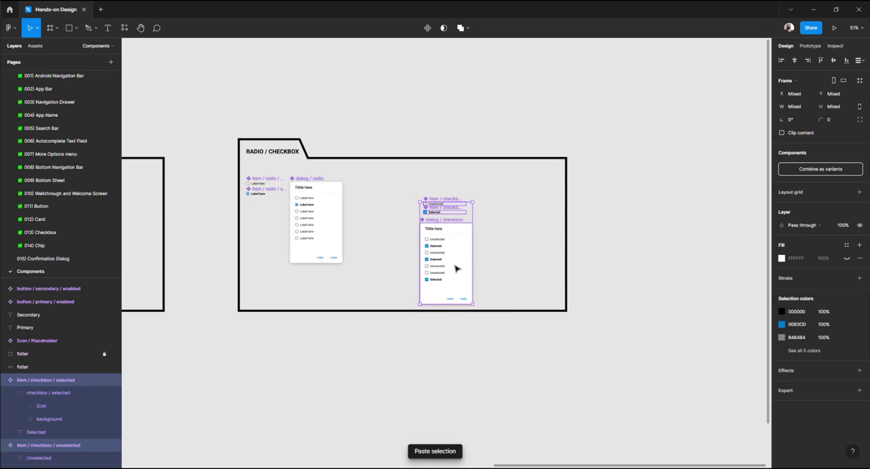
left_click_drag(449, 258, 401, 245)
scroll(350, 237, "left", 3)
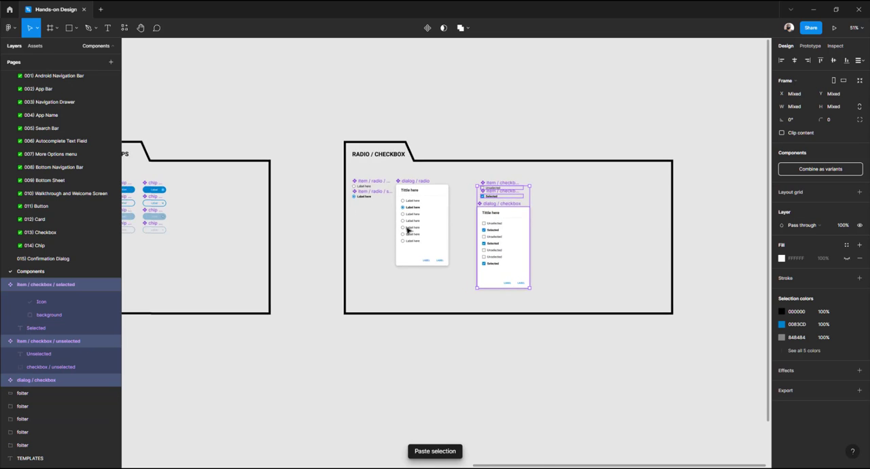
scroll(404, 266, "up", 3)
Arrange both dialog cards side by side, each beneath its own item components
left_click(413, 164)
left_click_drag(413, 163, 346, 196)
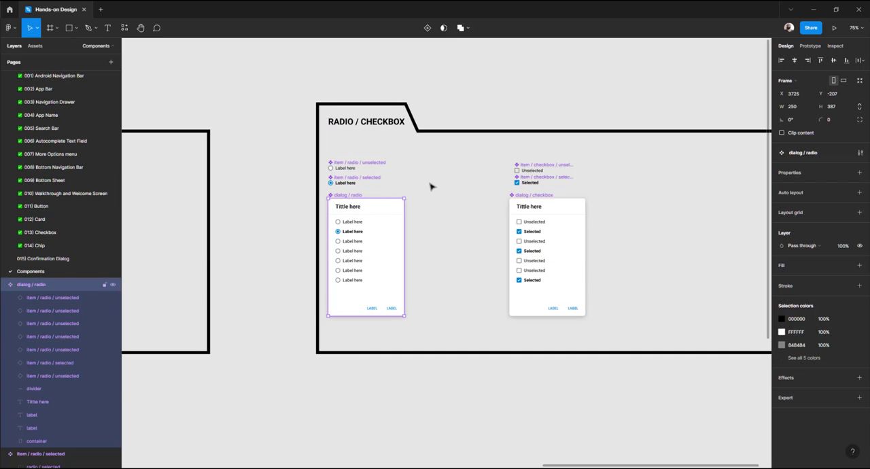
left_click(529, 197)
left_click_drag(528, 197, 450, 197)
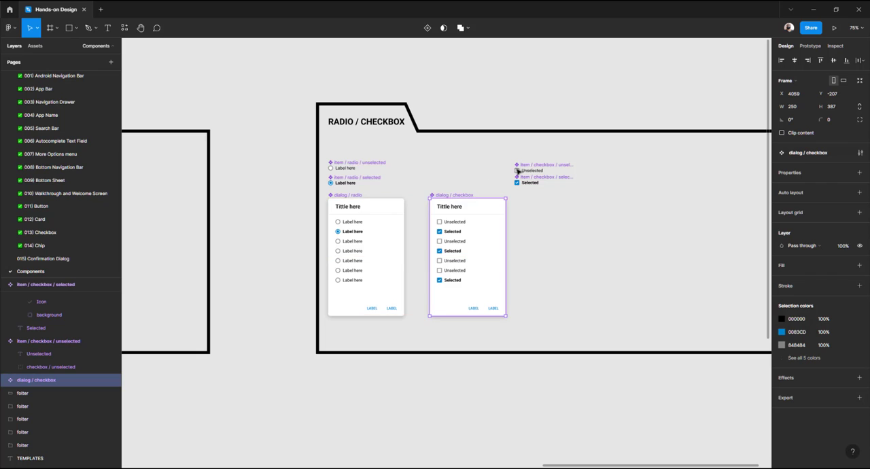
left_click(528, 169)
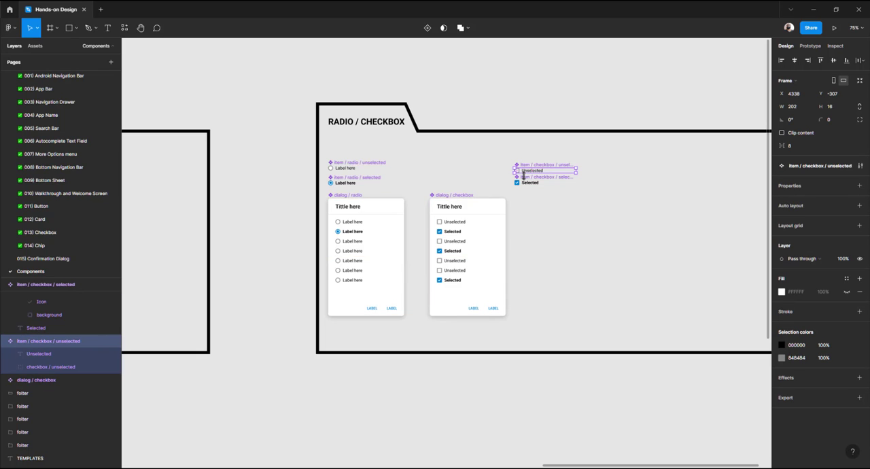
left_click(528, 182, "shift")
left_click_drag(528, 181, 453, 196)
left_click(449, 197, "shift")
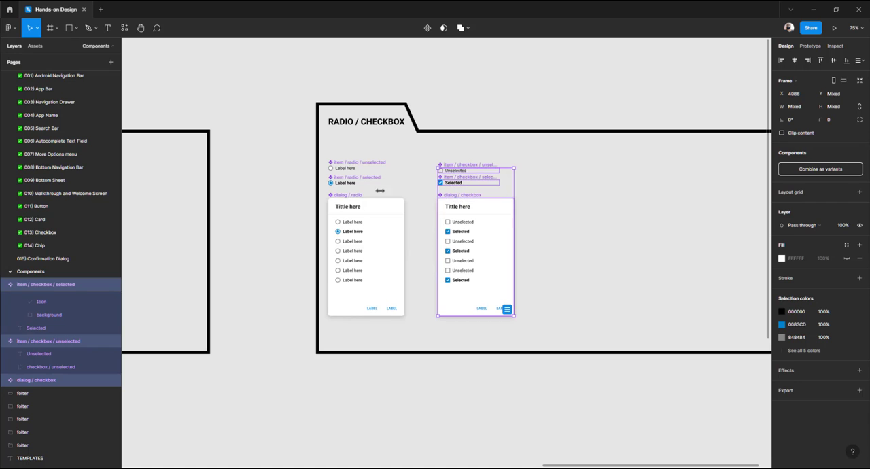
left_click(270, 196)
Inspect the arranged radio and checkbox components in the section
scroll(342, 191, "up", 5)
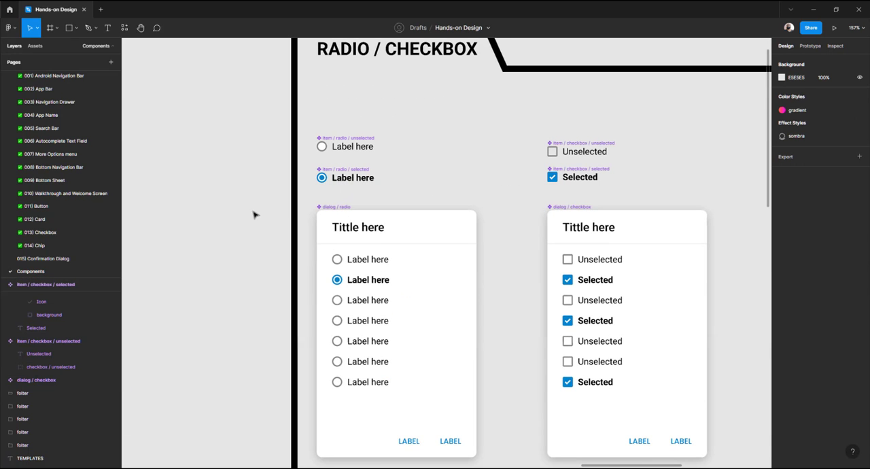
scroll(243, 212, "down", 1)
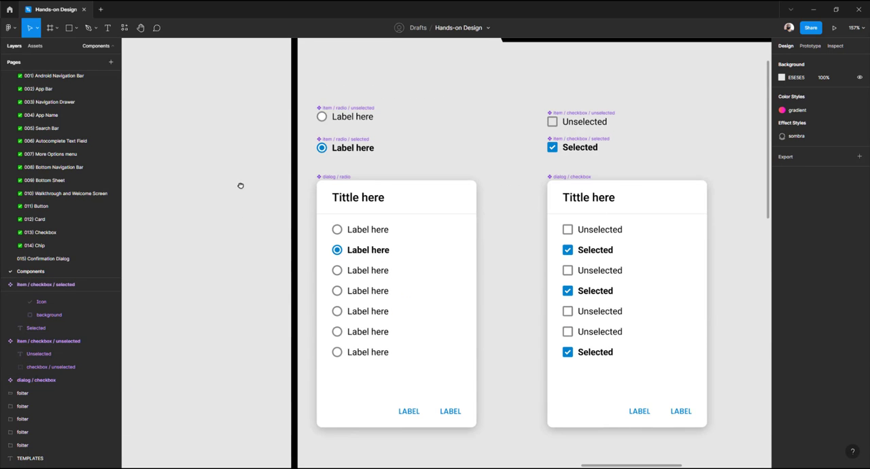
scroll(190, 188, "right", 3)
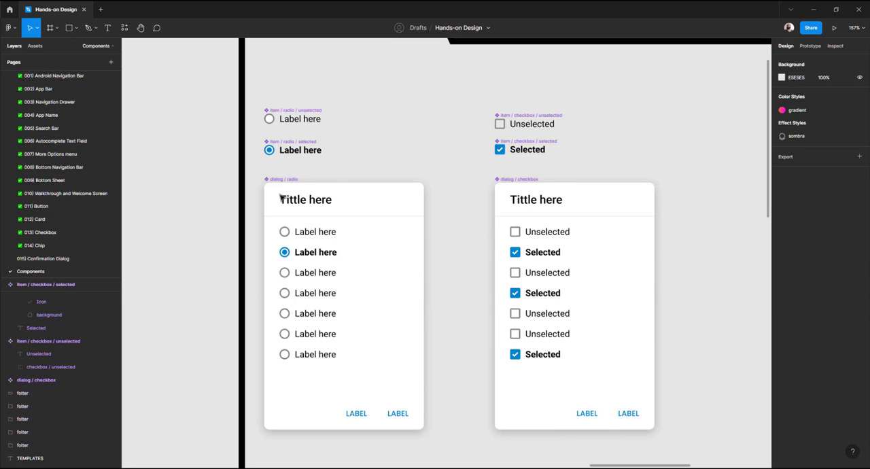
left_click(301, 116)
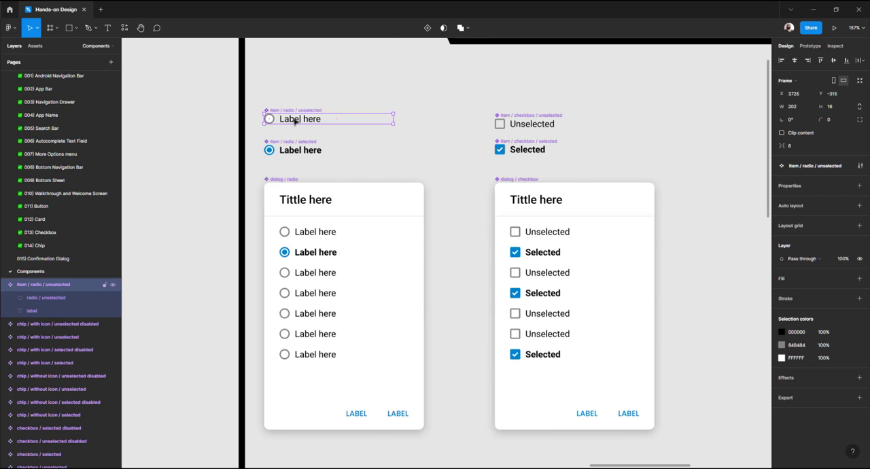
left_click(292, 149)
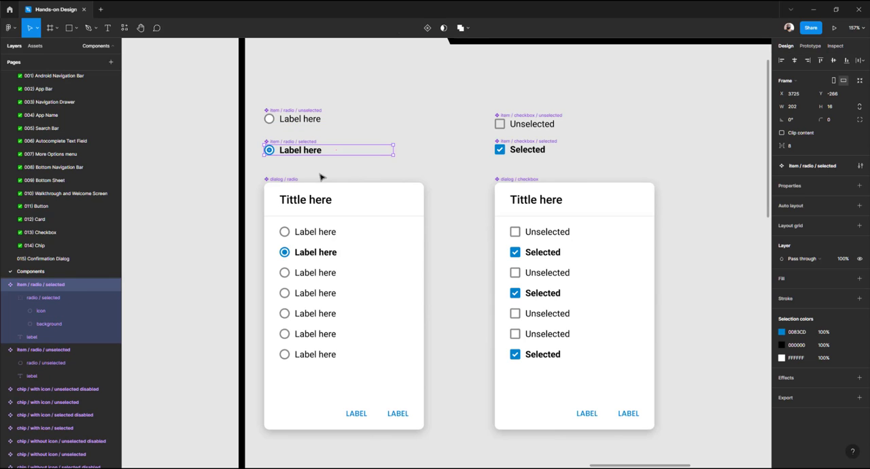
left_click(313, 214)
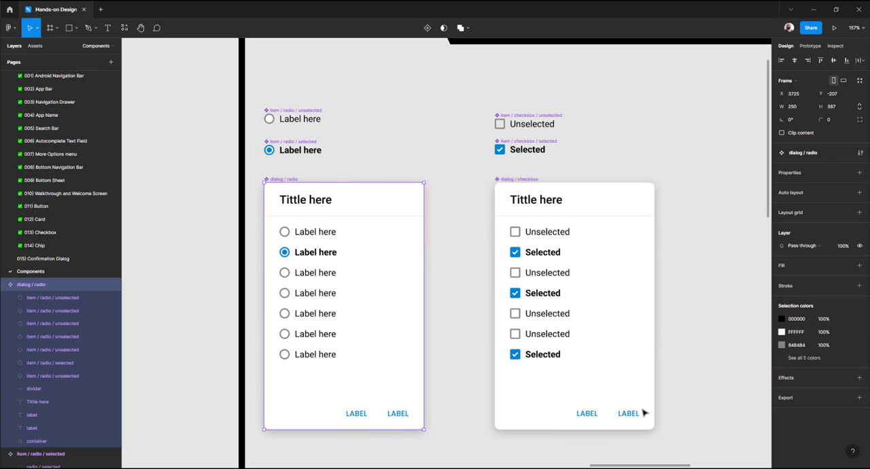
scroll(414, 268, "down", 5)
scroll(412, 268, "up", 3)
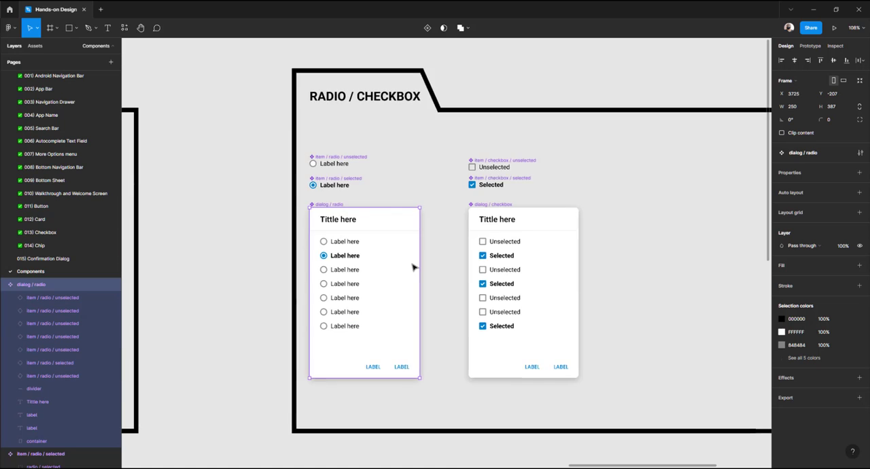
scroll(413, 267, "down", 3)
Narrow the RADIO / CHECKBOX folder shape so it fits snugly around the radio and checkbox components
left_click(551, 213)
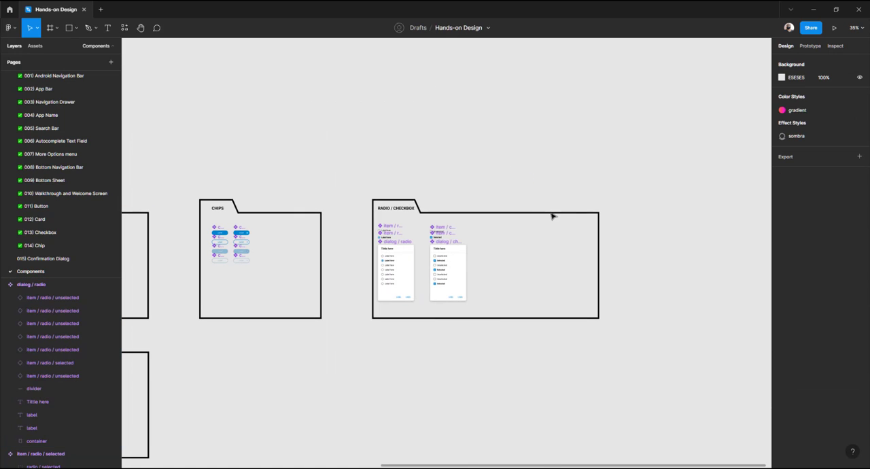
left_click(551, 217)
double_click(553, 216)
left_click_drag(624, 193, 500, 321)
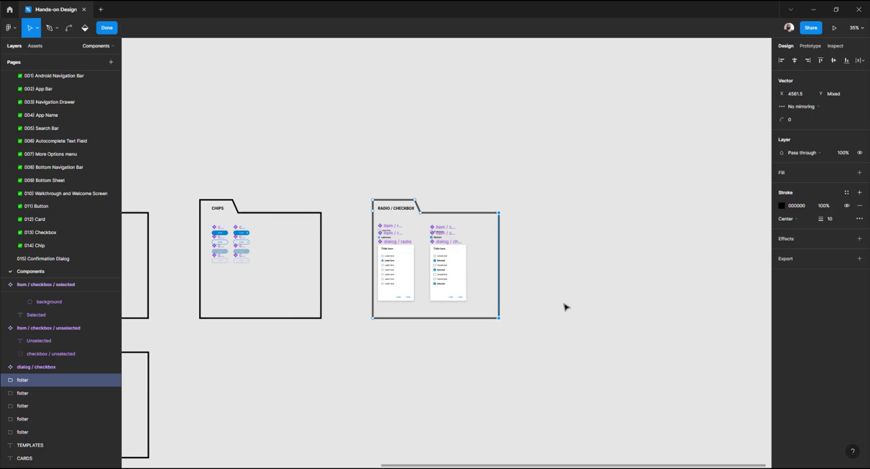
key("Escape")
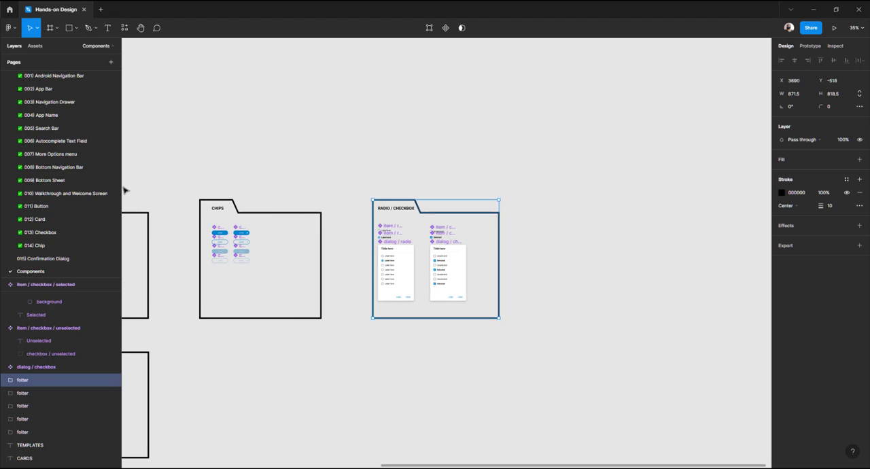
Open the 015) Confirmation Dialog page and duplicate the radio dialog instance beside the original
left_click(45, 261)
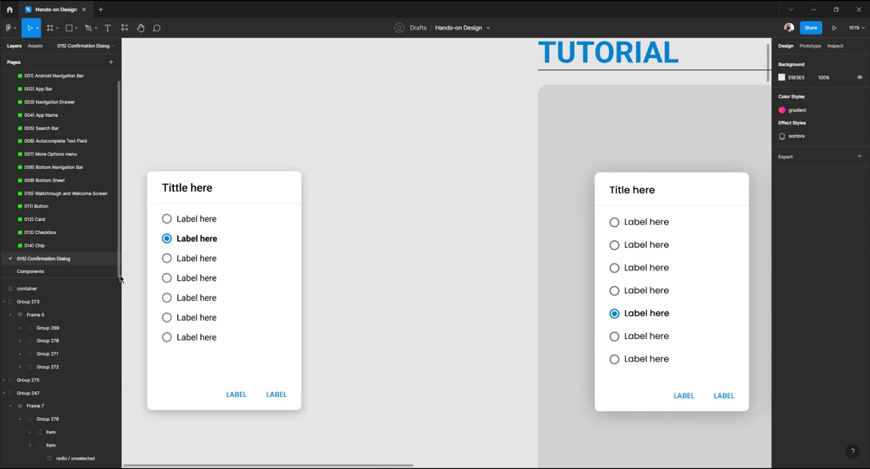
left_click(204, 236)
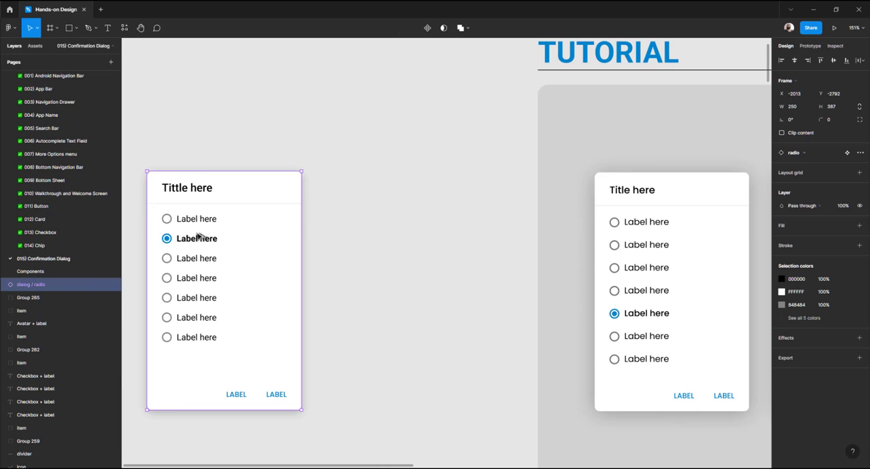
left_click_drag(204, 235, 384, 238)
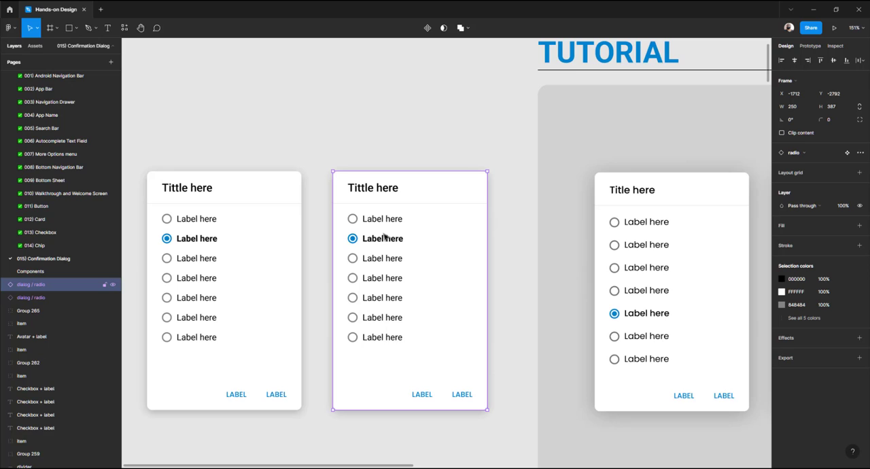
Swap the duplicated dialog instance to the dialog / checkbox component
left_click(808, 157)
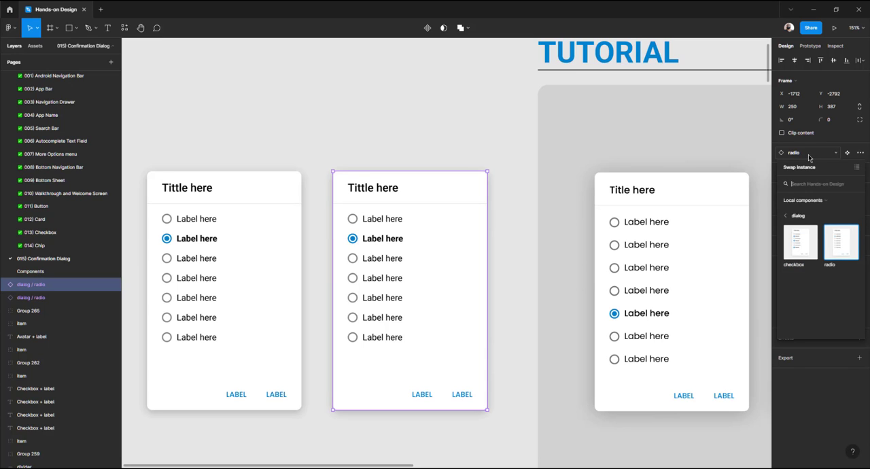
left_click(798, 248)
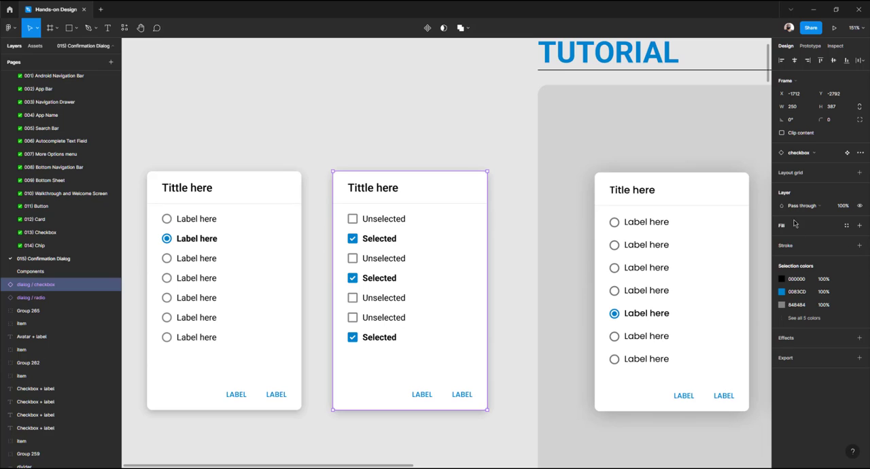
left_click(802, 156)
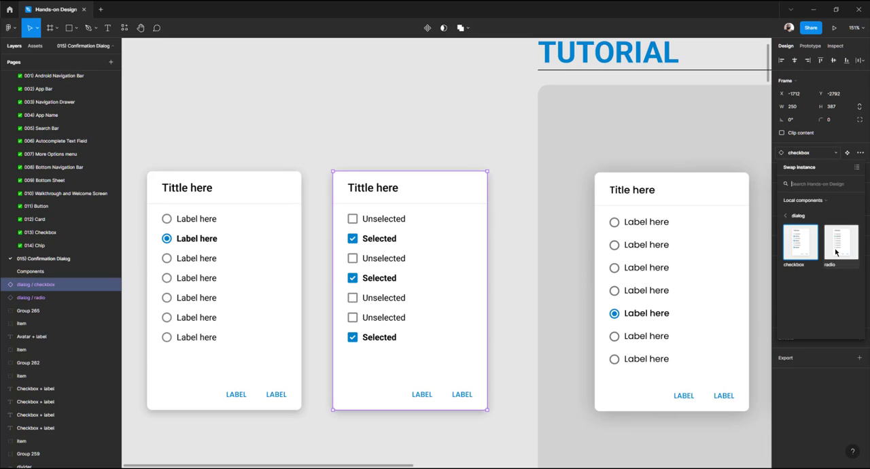
left_click(841, 242)
left_click(799, 156)
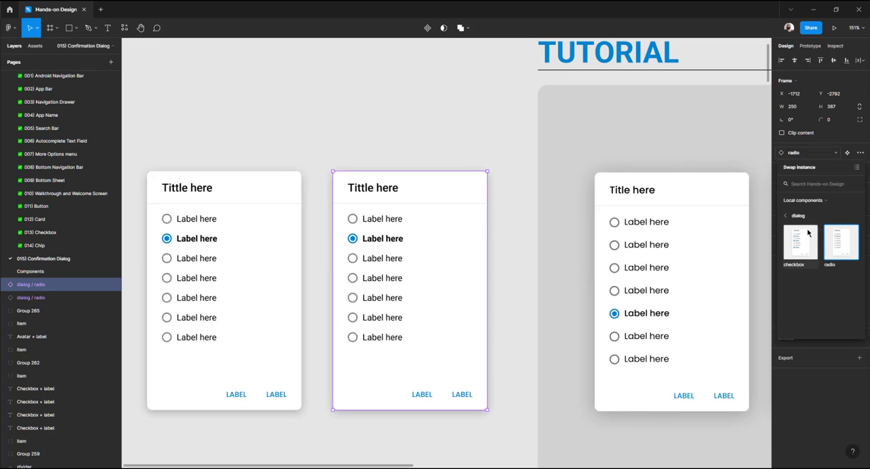
left_click(800, 242)
left_click(802, 154)
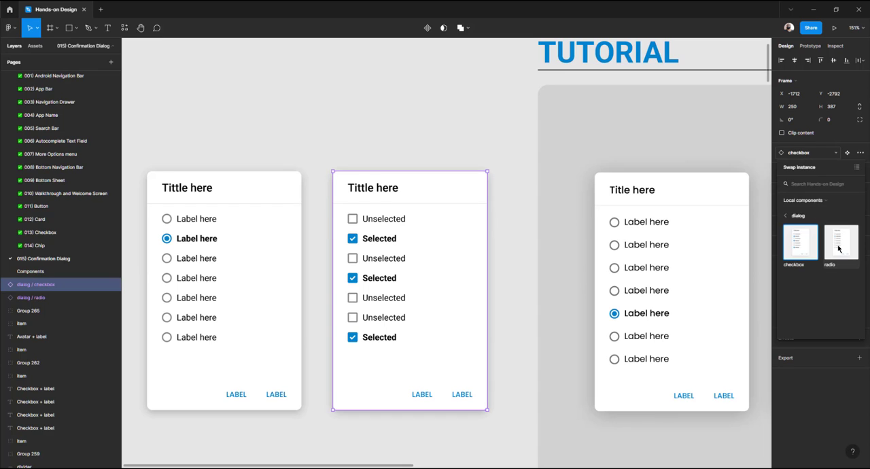
left_click(840, 245)
left_click(811, 156)
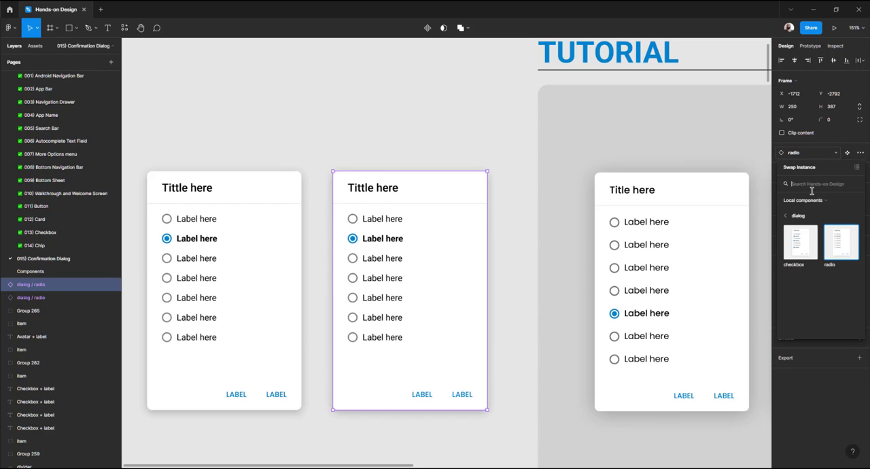
left_click(802, 241)
Swap the second checkbox item in the duplicated dialog to the unselected variant
left_click(437, 138)
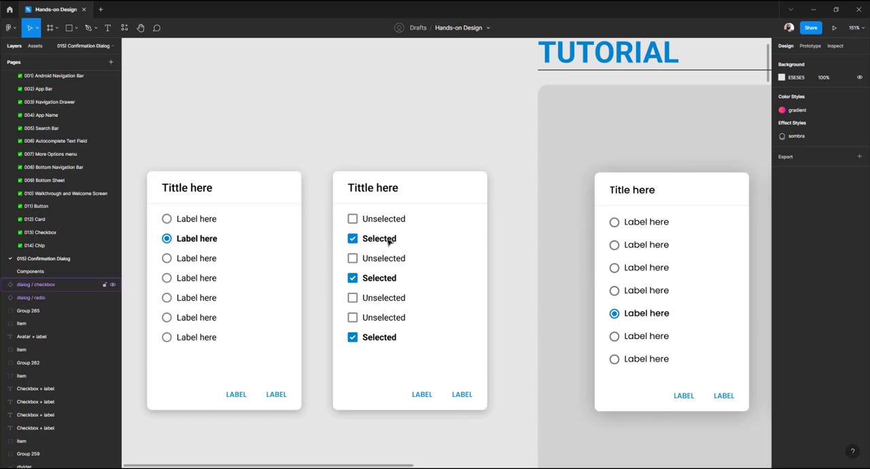
double_click(387, 237)
left_click(383, 145)
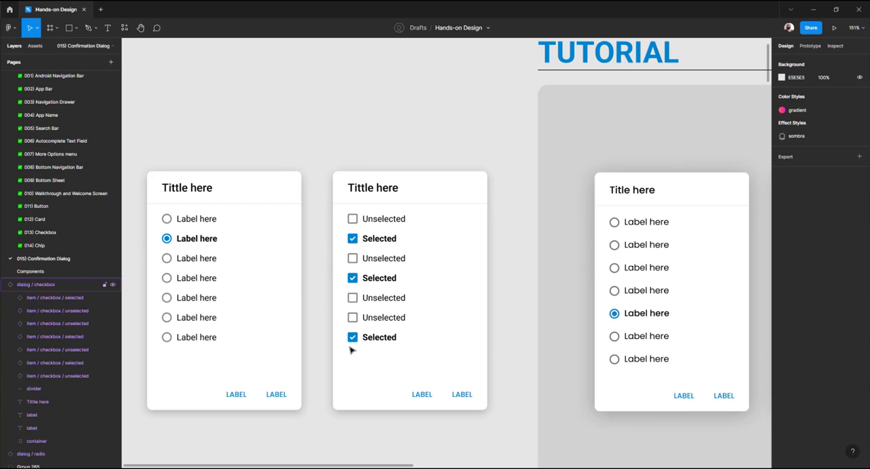
double_click(383, 242)
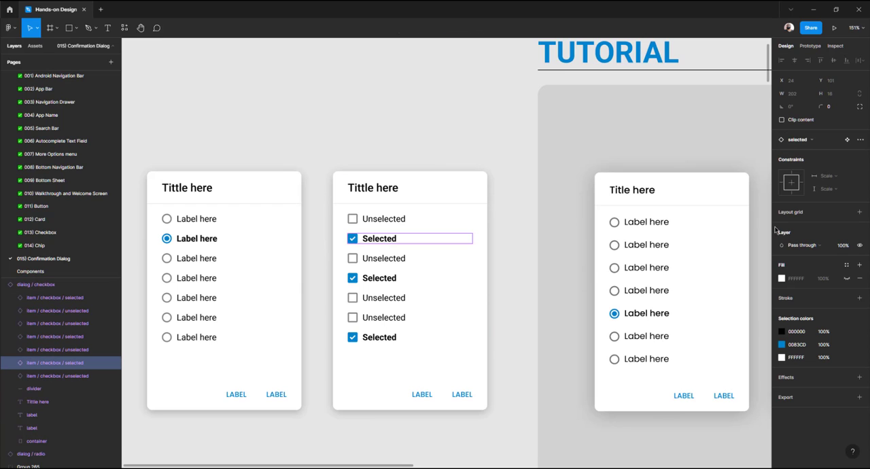
left_click(809, 141)
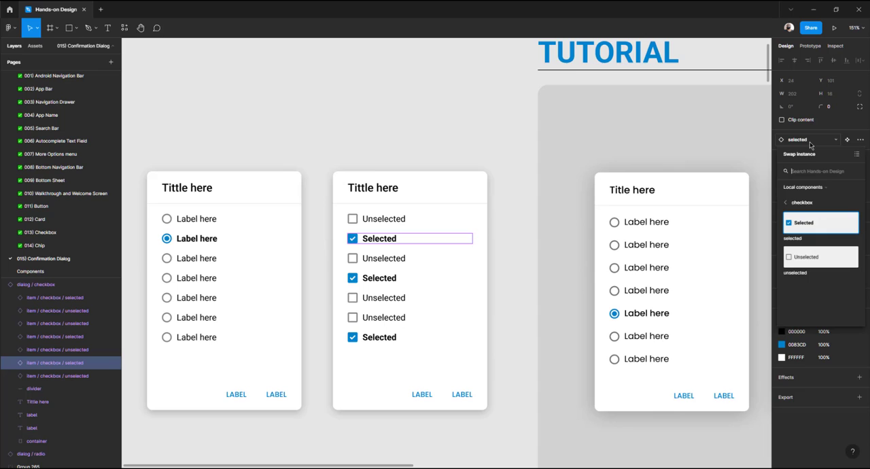
left_click(810, 266)
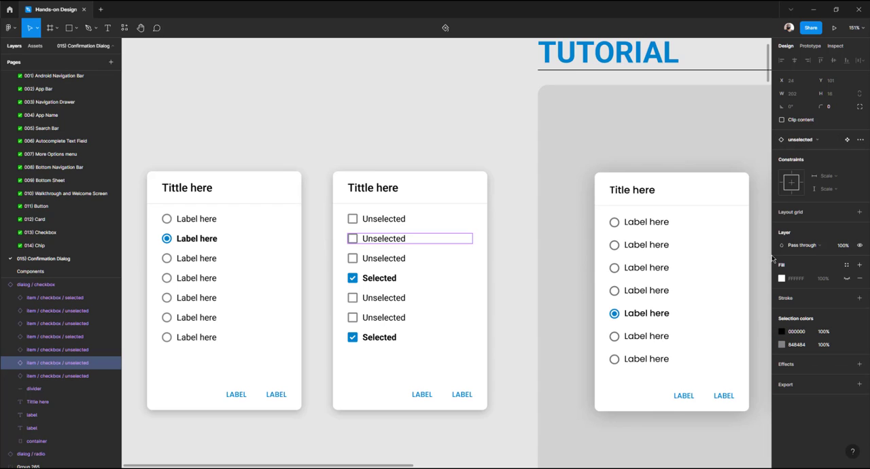
Swap the last checkbox item in the duplicated dialog to the unselected variant
double_click(376, 337)
left_click(380, 344)
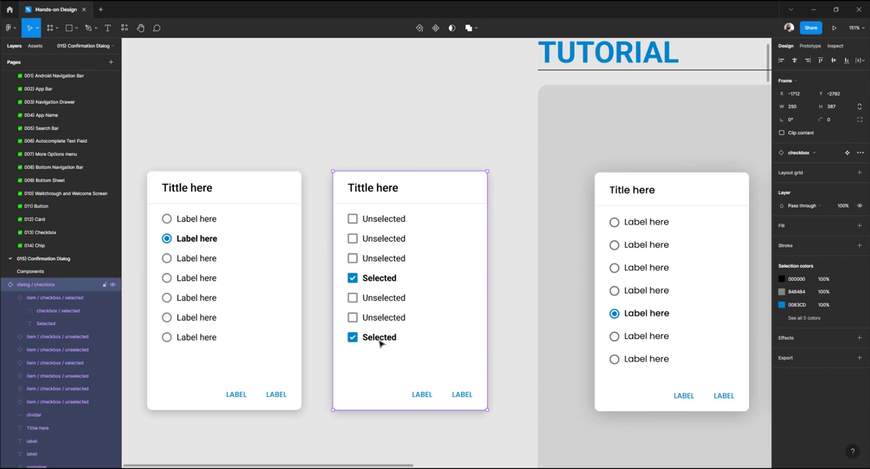
double_click(379, 343)
left_click(328, 346)
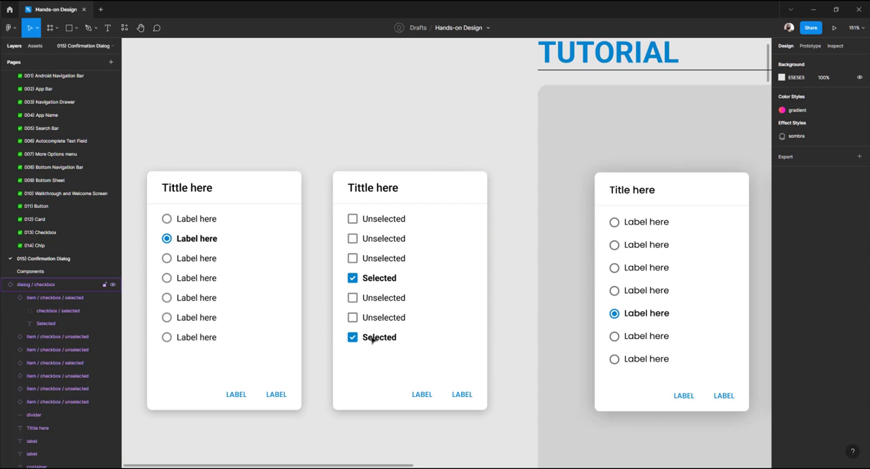
left_click(374, 341)
left_click(300, 353)
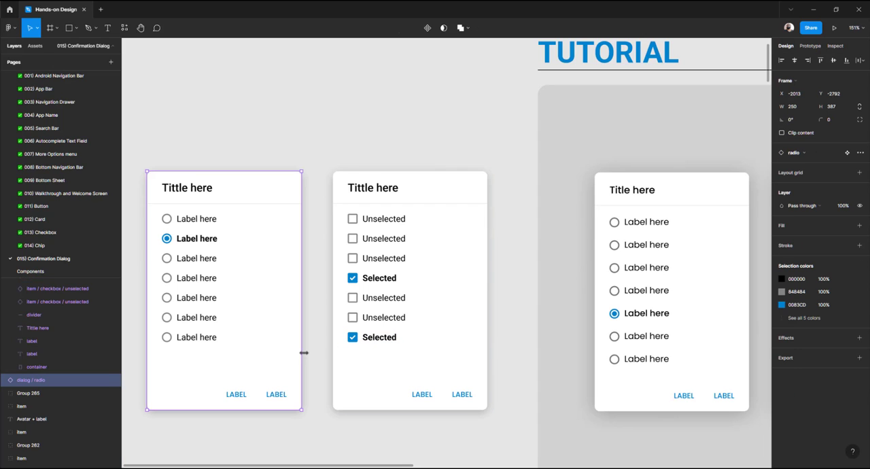
left_click(394, 338)
left_click(394, 339)
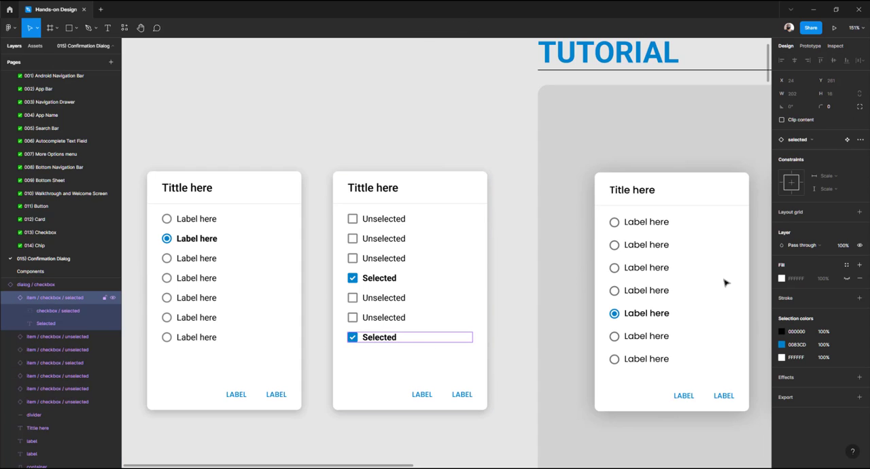
left_click(806, 143)
left_click(814, 262)
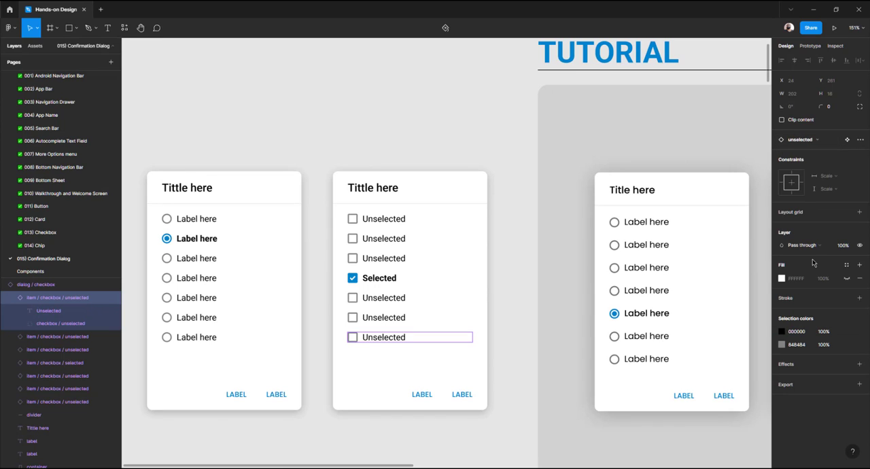
Swap the fourth checkbox item in the duplicated dialog to the unselected variant
double_click(380, 281)
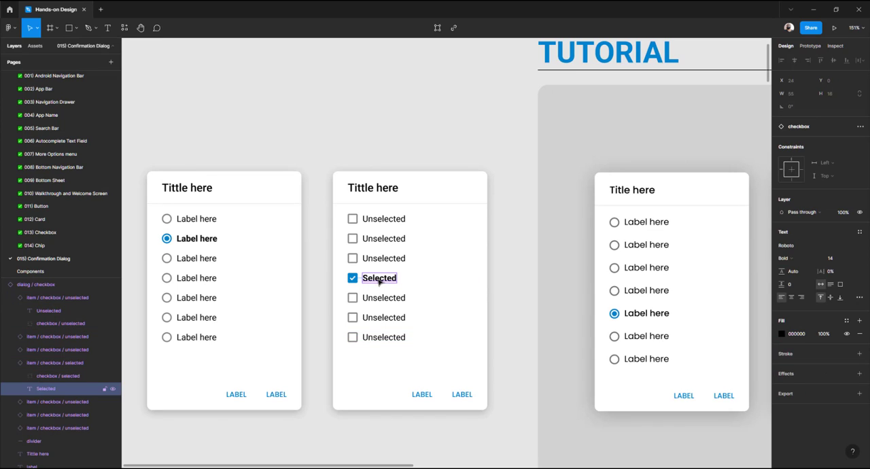
left_click(325, 293)
left_click(385, 280)
double_click(385, 280)
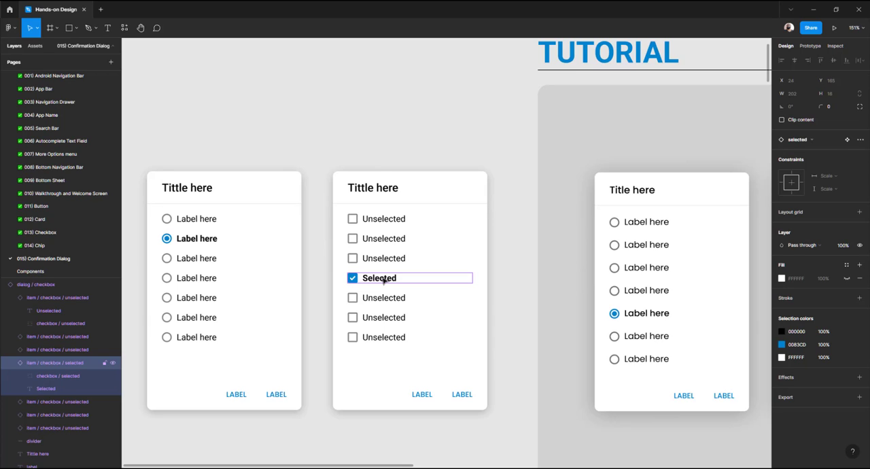
left_click(800, 143)
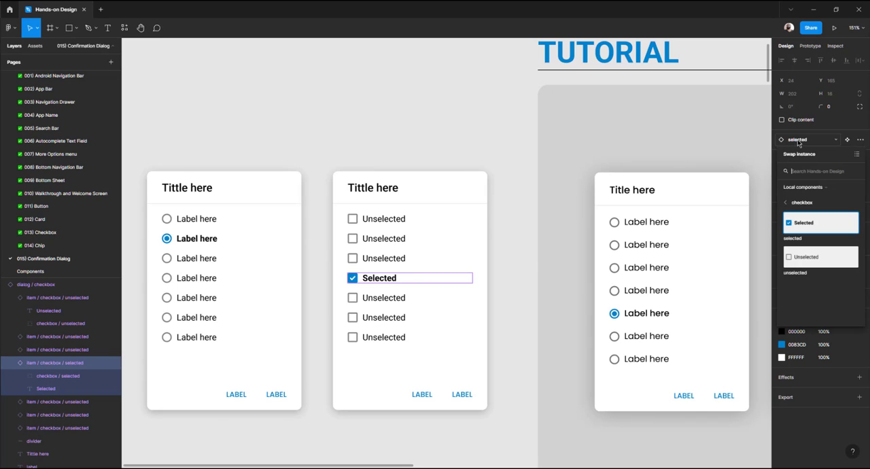
left_click(803, 262)
key("Escape")
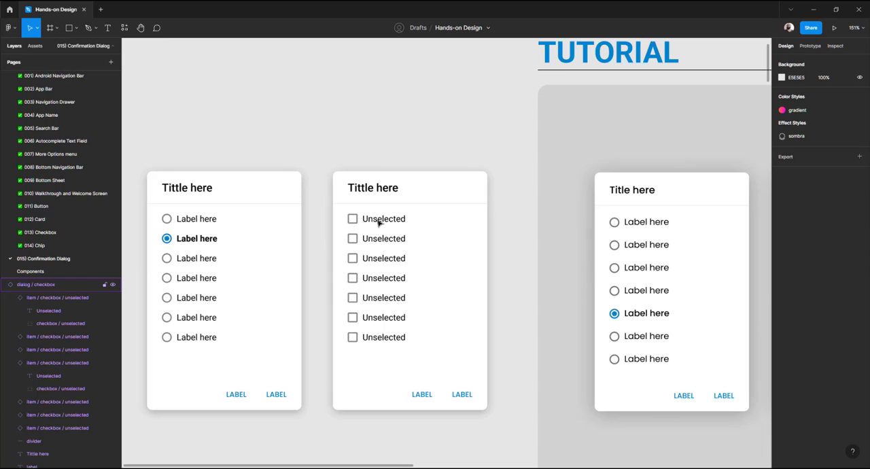
Select all seven checkbox items, swap them to the selected variant, and undo that swap
left_click(379, 223)
left_click(372, 239, "shift")
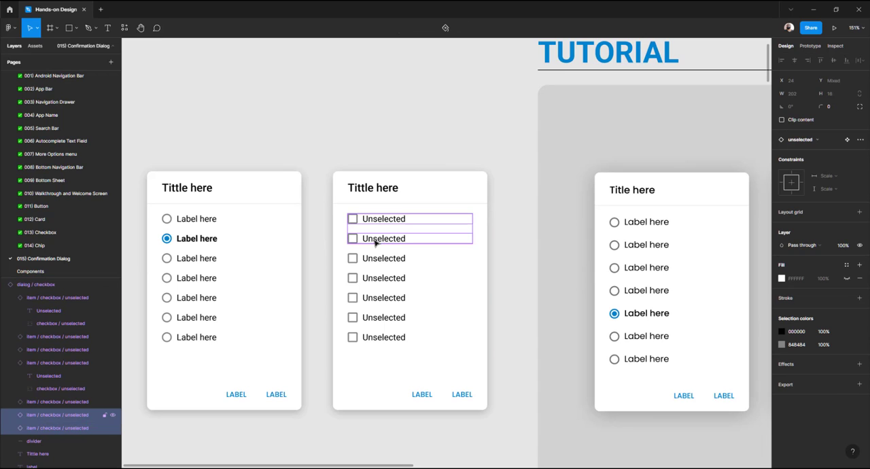
left_click(371, 259, "shift")
left_click(383, 281, "shift")
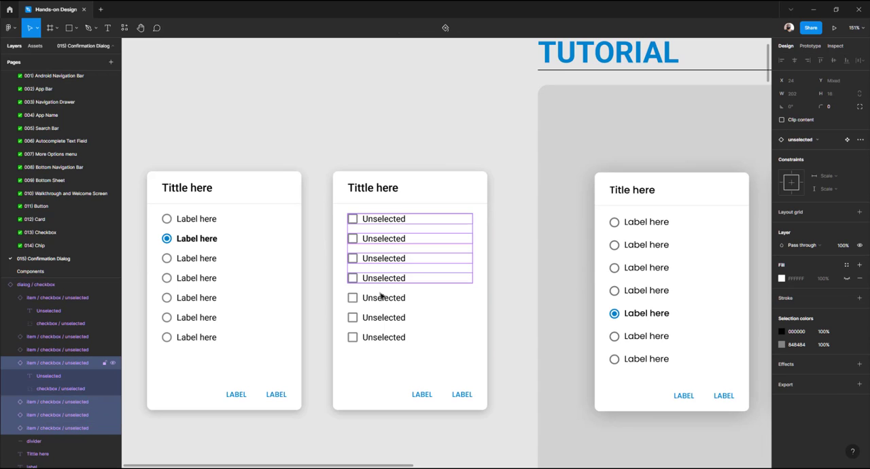
left_click(378, 302, "shift")
left_click(375, 317, "shift")
left_click(373, 337, "shift")
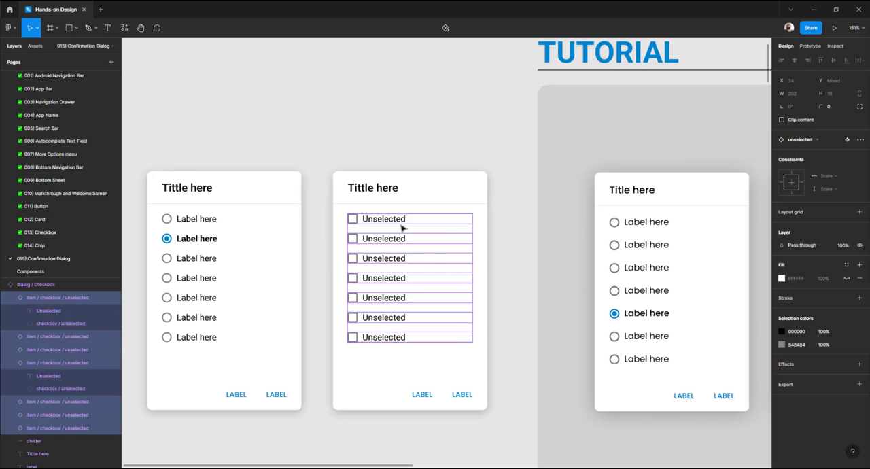
left_click(801, 140)
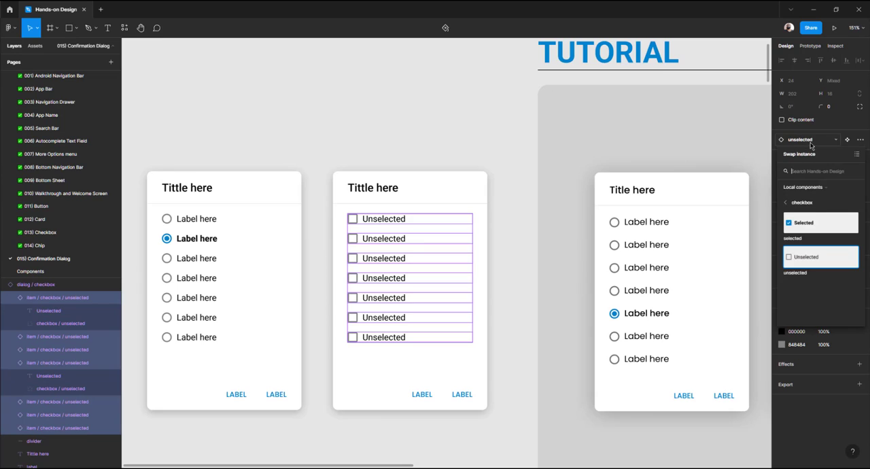
left_click(813, 224)
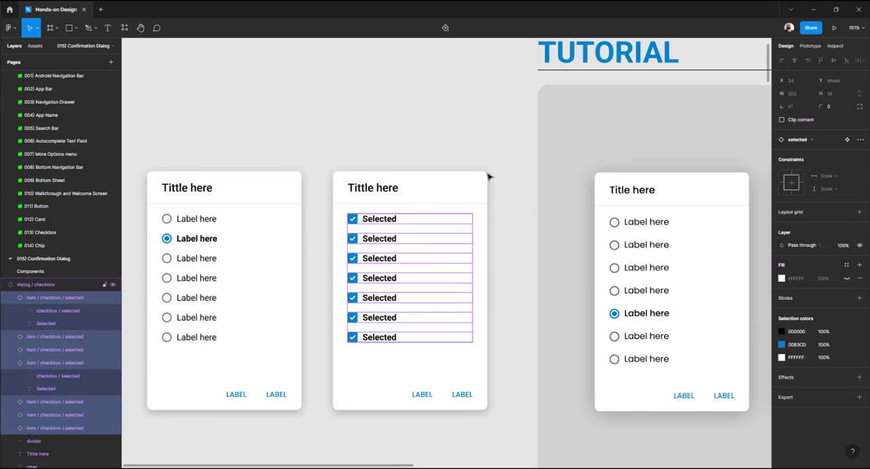
key("ctrl+z")
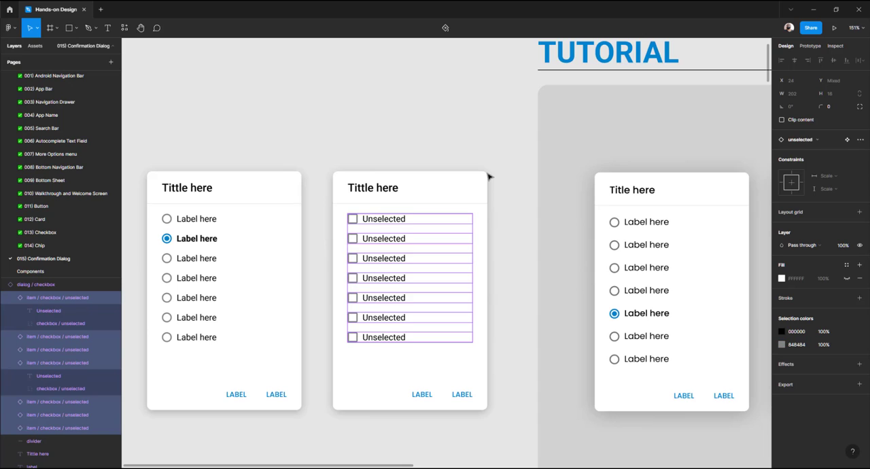
Swap the second, fourth and last checkbox items in the duplicated dialog to the selected variant
left_click(370, 148)
double_click(386, 242)
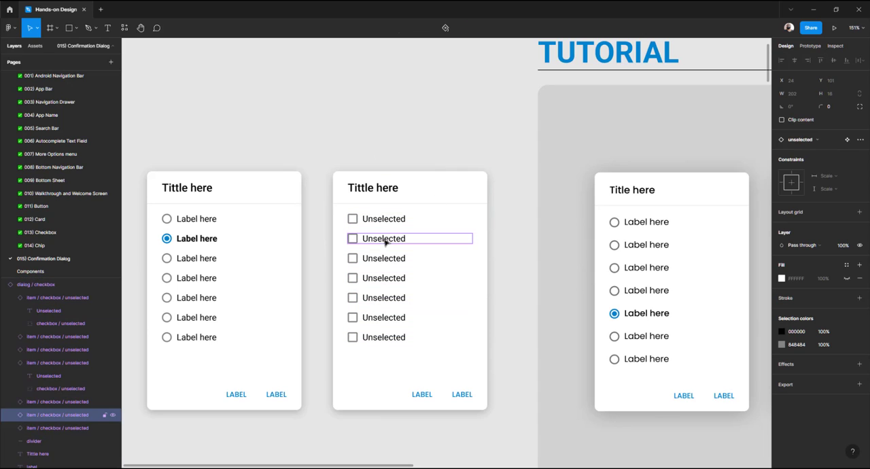
left_click(382, 283, "ctrl")
left_click(322, 276)
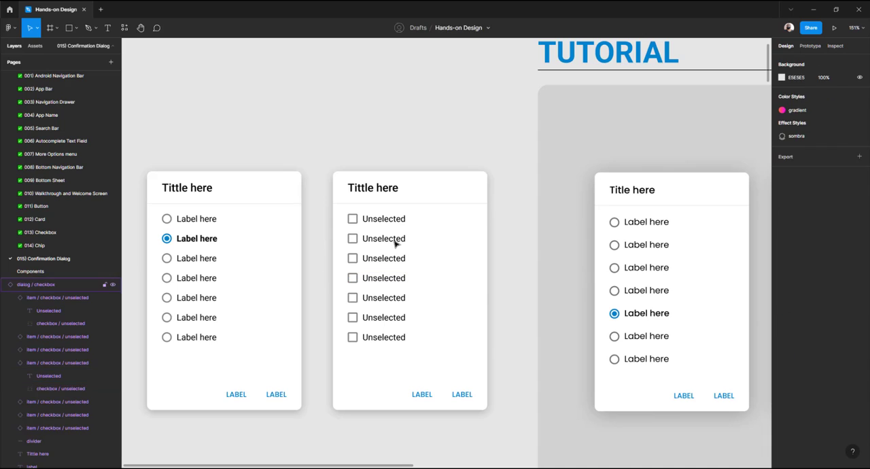
left_click(395, 244)
left_click(395, 243)
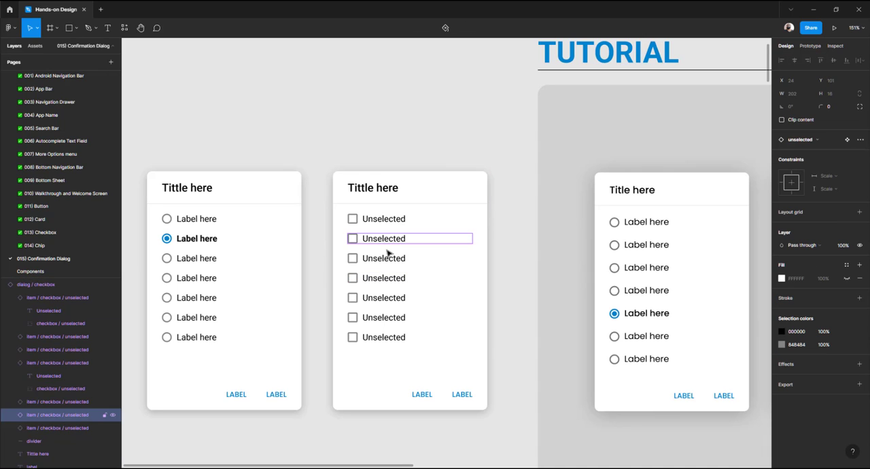
left_click(369, 280, "shift")
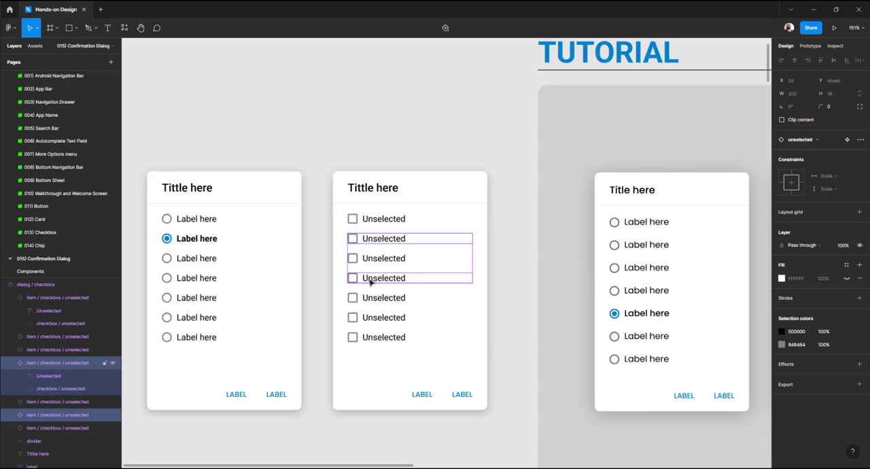
left_click(364, 337, "shift")
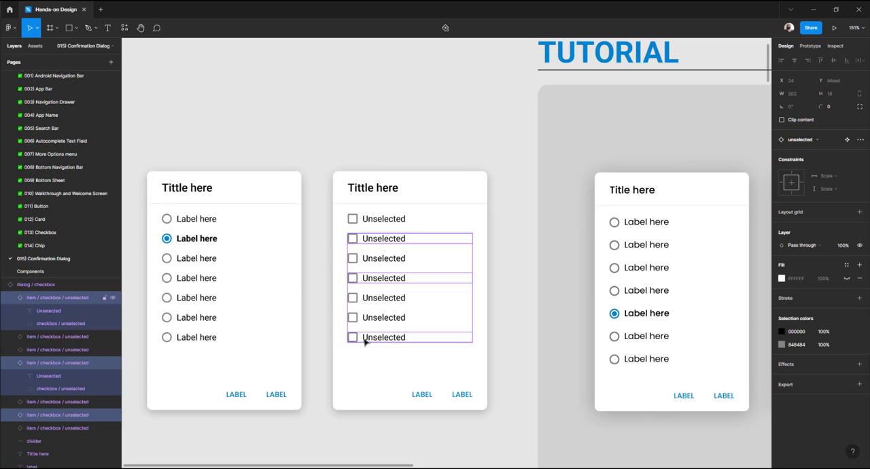
left_click(802, 139)
left_click(806, 225)
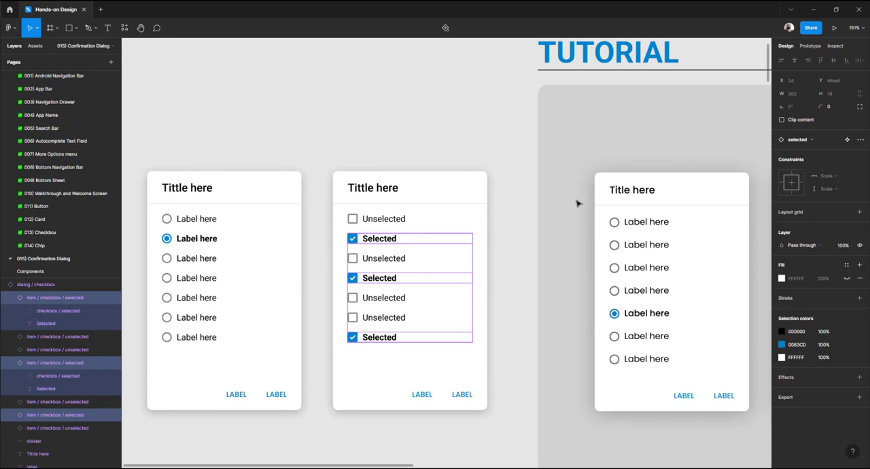
left_click(410, 137)
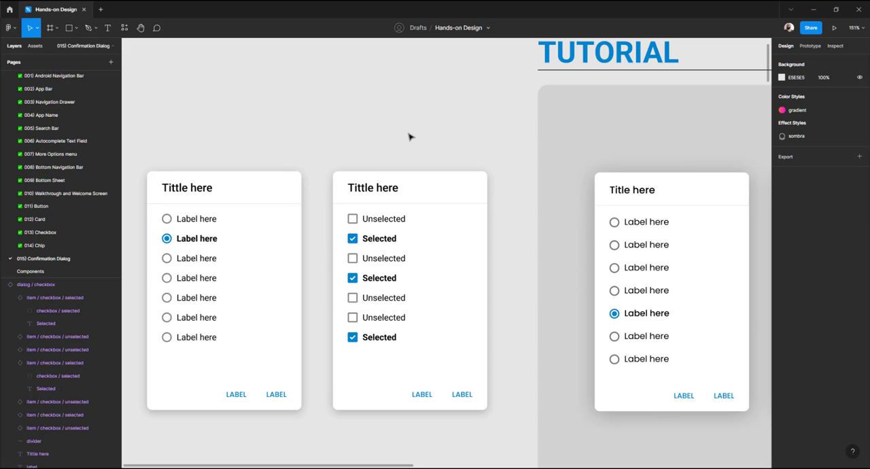
Examine the Atoms section's elements: the containers, title and label texts, radio and checkbox symbols, and the divider
scroll(410, 137, "down", 5, "ctrl")
scroll(553, 189, "right", 2)
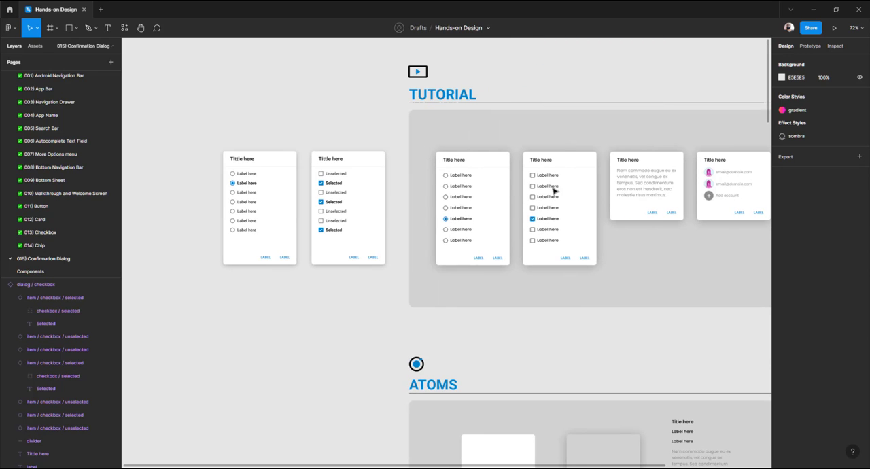
scroll(530, 212, "down", 5)
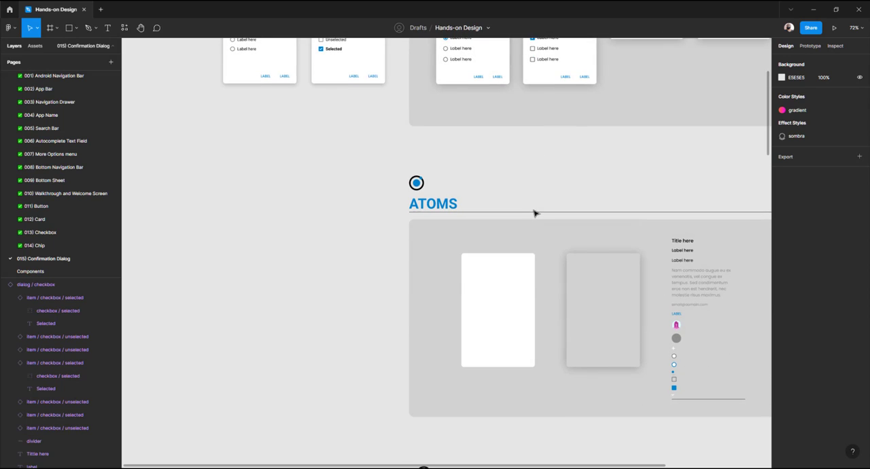
scroll(534, 213, "up", 3)
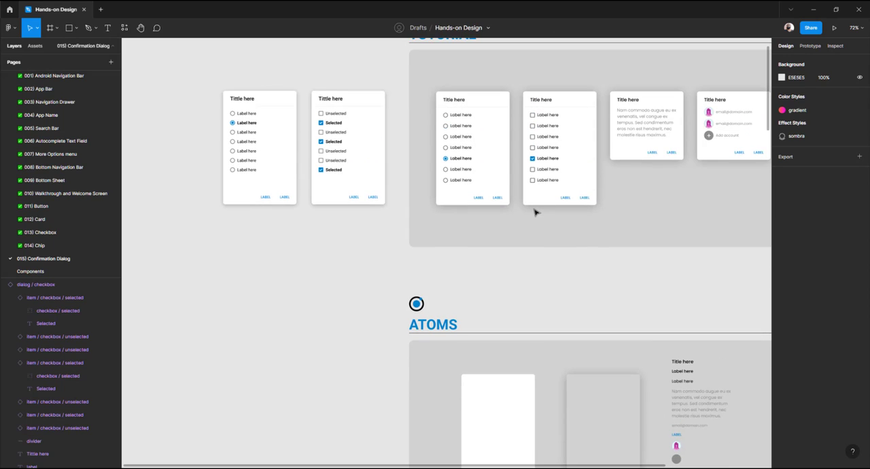
scroll(534, 211, "up", 3)
scroll(534, 213, "down", 3)
scroll(558, 205, "right", 1)
mouse_move(552, 202)
left_mouse_down()
mouse_move(501, 177)
mouse_move(544, 195)
left_mouse_up()
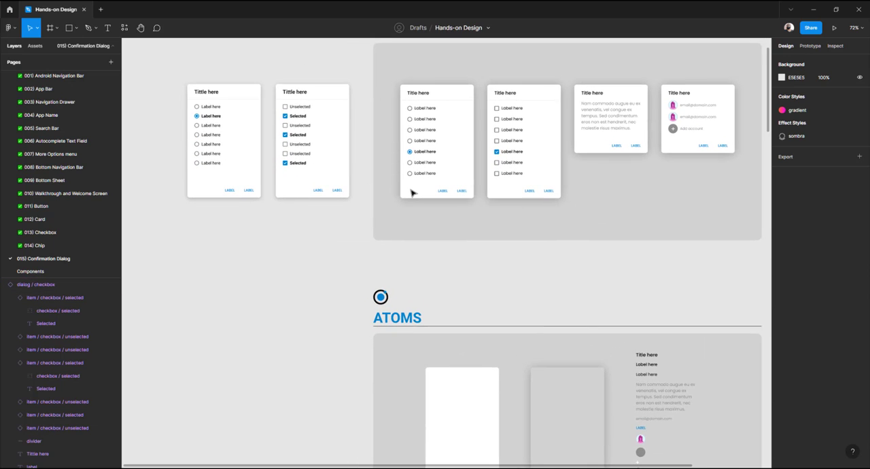
left_click_drag(460, 259, 381, 142)
left_click_drag(435, 212, 419, 180)
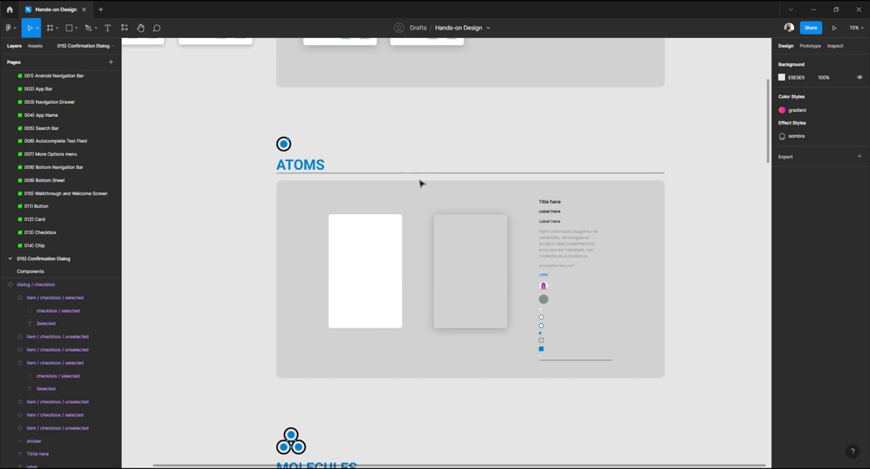
left_click_drag(394, 155, 374, 123)
scroll(374, 129, "up", 2)
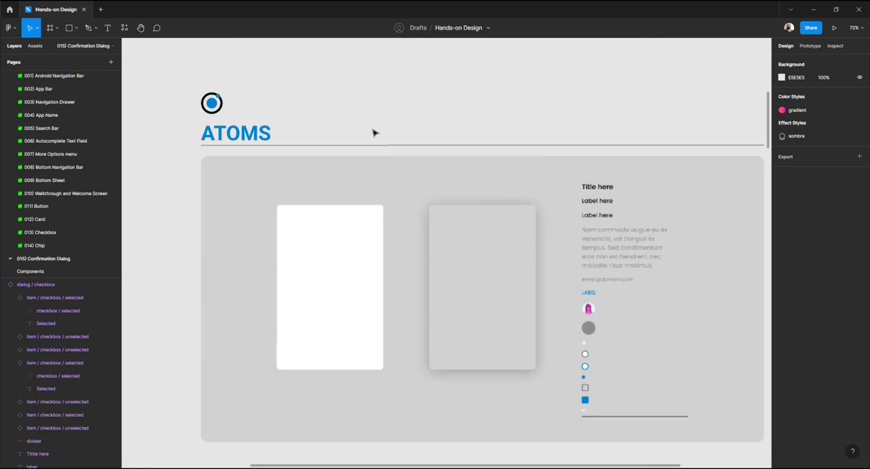
left_click_drag(435, 150, 387, 110)
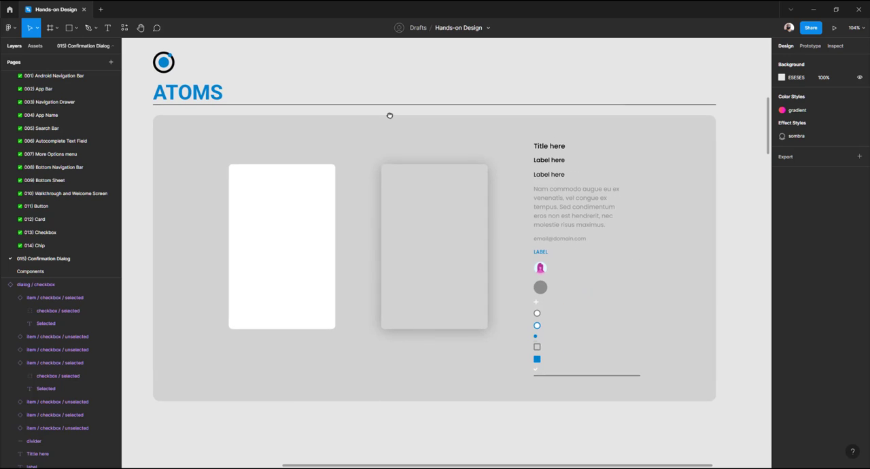
left_click(301, 197)
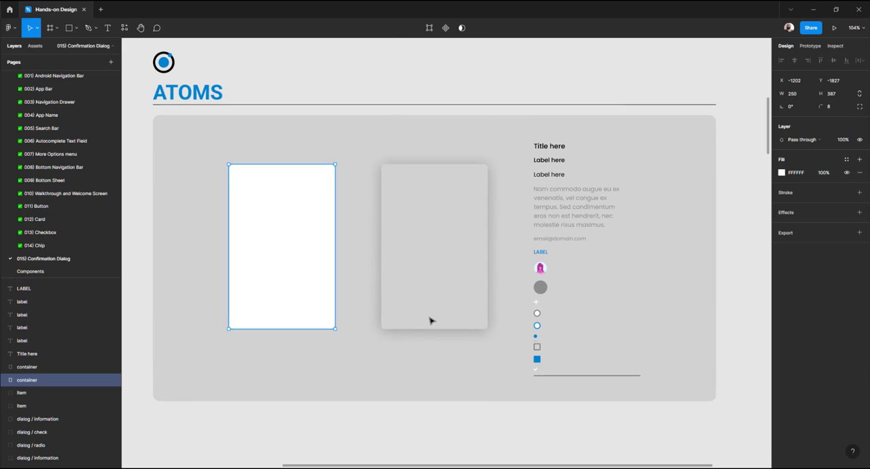
left_click(409, 327)
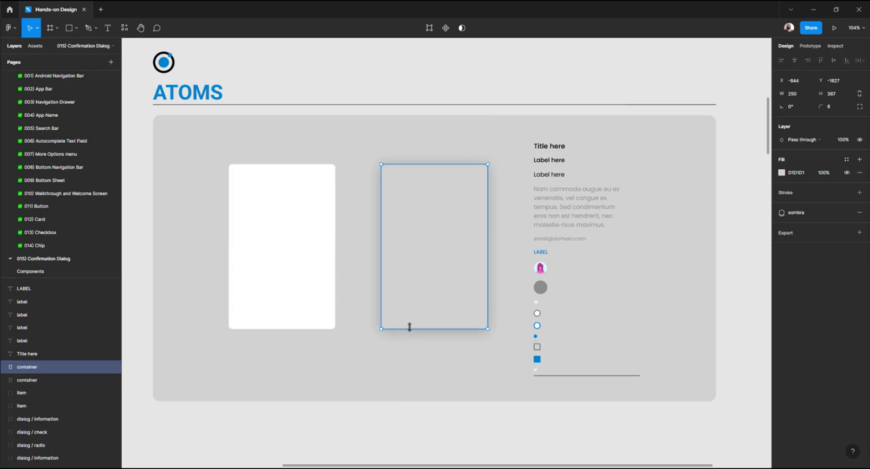
left_click(557, 149)
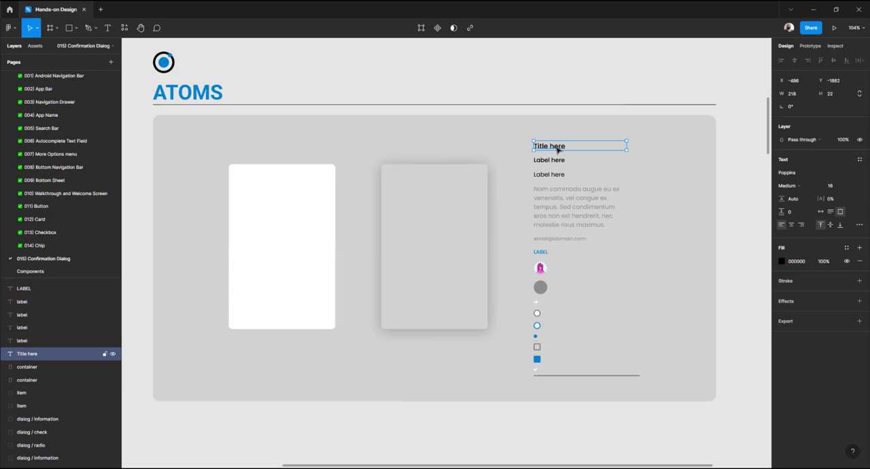
left_click(554, 162)
left_click(554, 176)
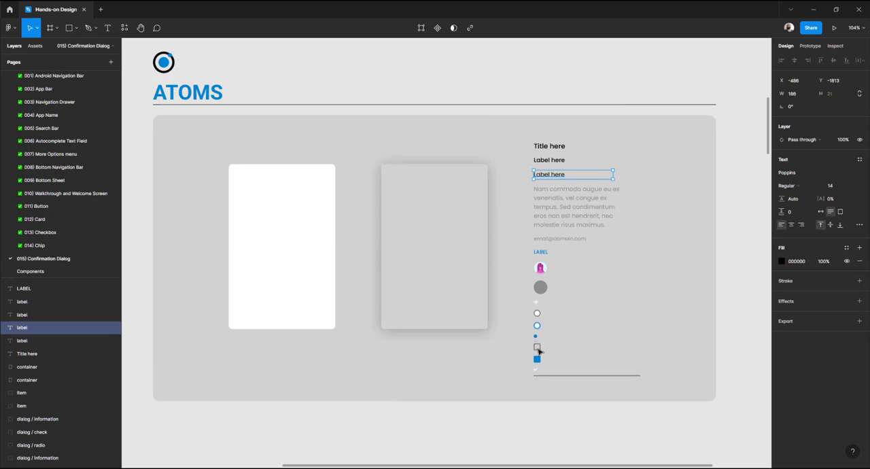
scroll(537, 351, "up", 10)
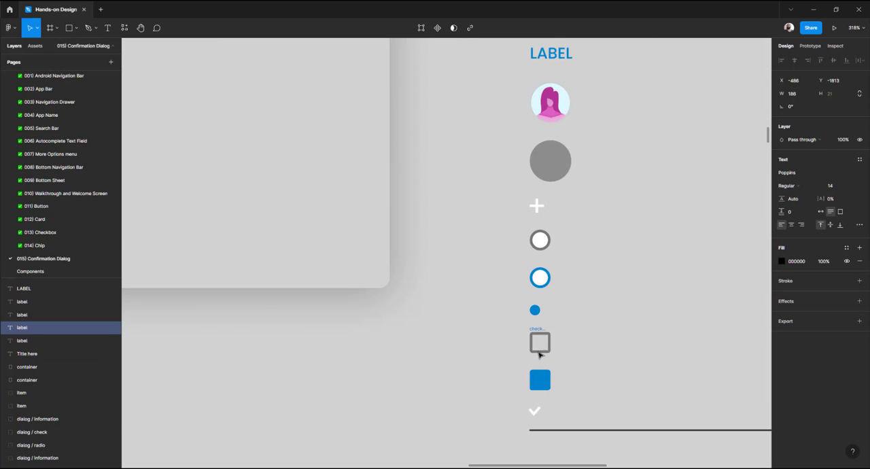
left_click(539, 354)
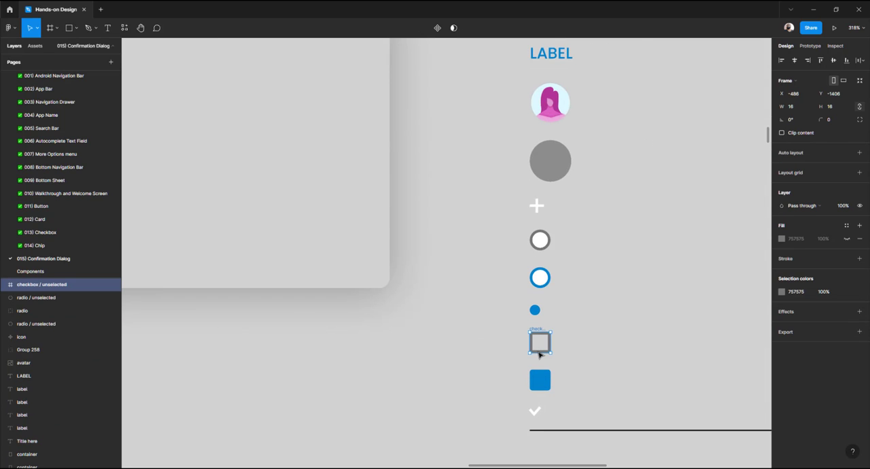
left_click(535, 310)
left_click(540, 278)
left_click(541, 241)
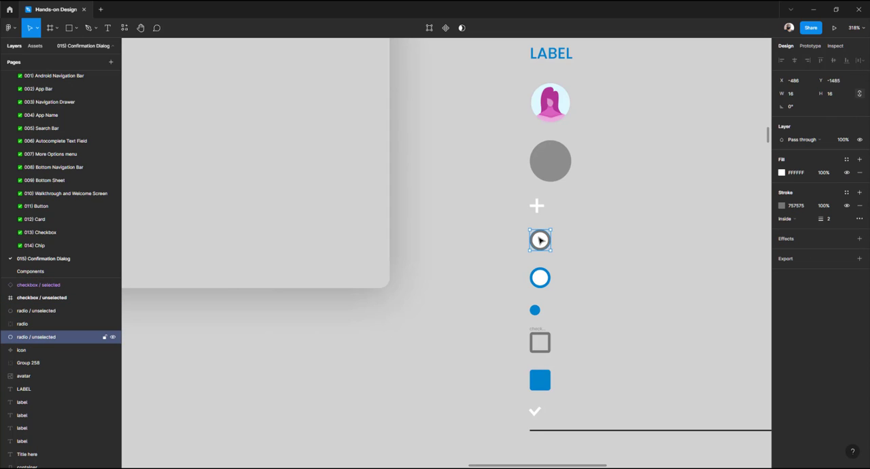
scroll(540, 239, "down", 5)
scroll(568, 332, "up", 3)
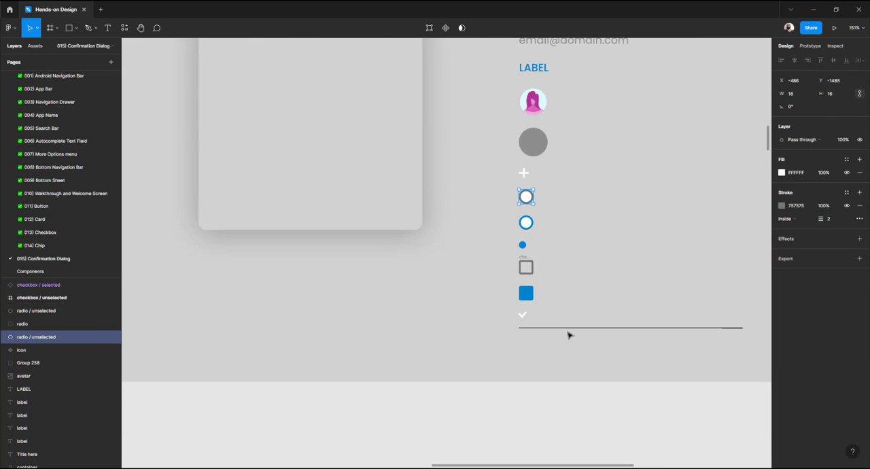
left_click(569, 330)
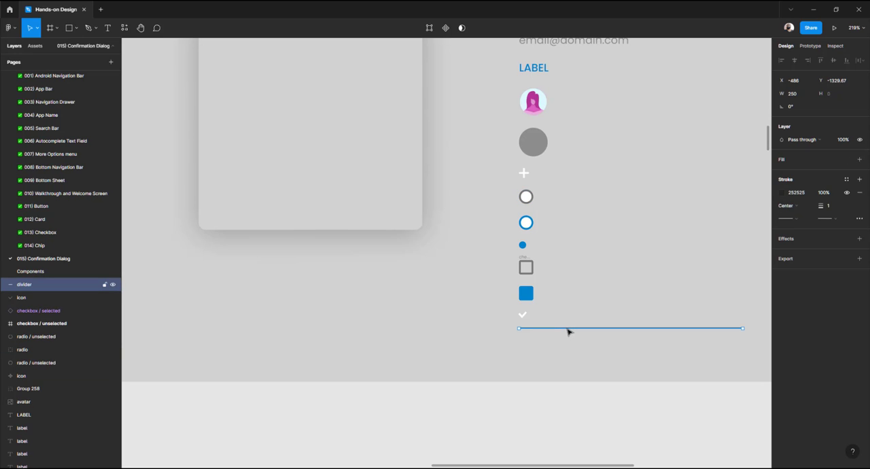
scroll(536, 328, "down", 5)
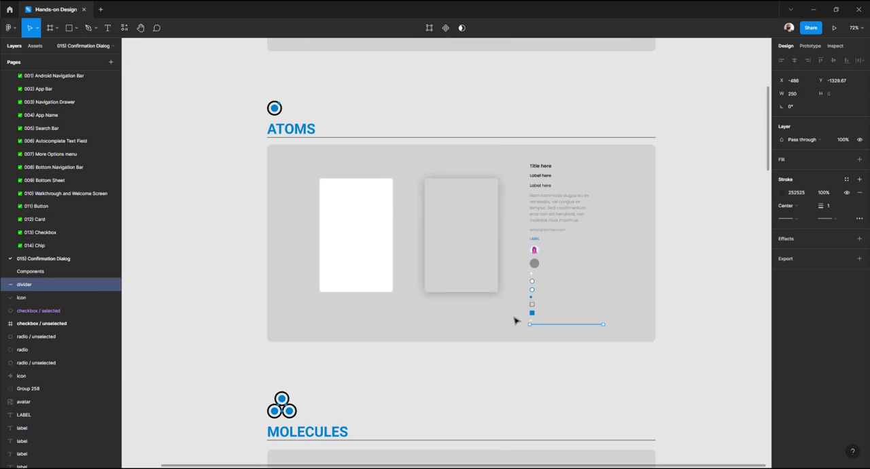
scroll(514, 318, "up", 4)
scroll(440, 229, "left", 2)
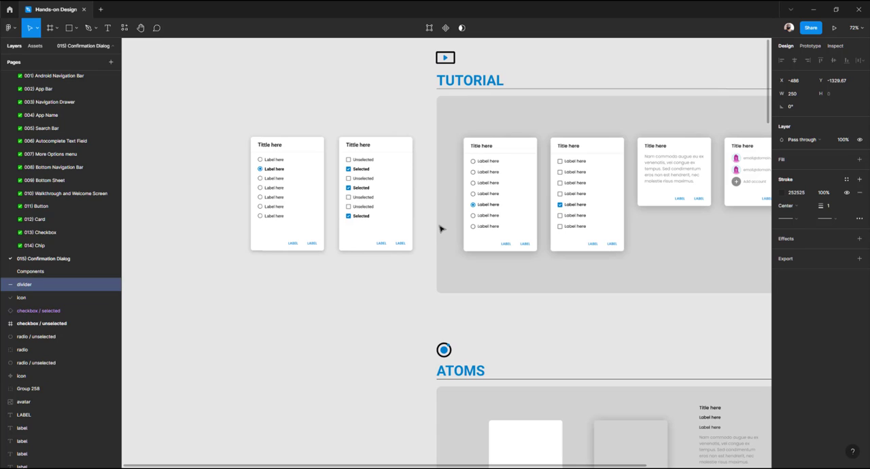
scroll(269, 173, "down", 3)
Duplicate the radio dialog and place the copy in the Molecules section beside the checkbox and radio items
left_click(274, 171)
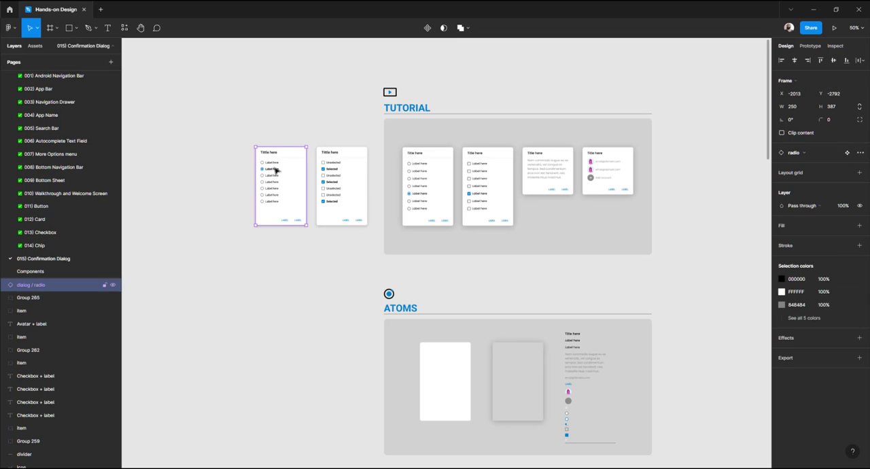
left_click_drag(276, 170, 327, 344)
scroll(332, 311, "down", 3)
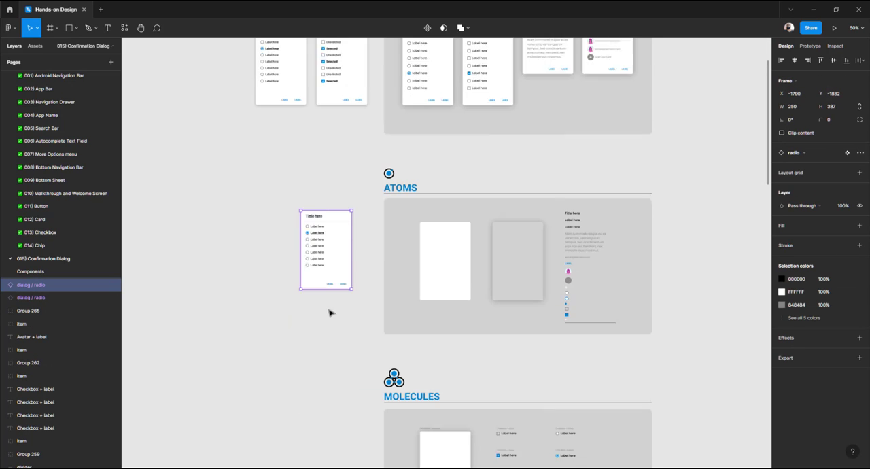
left_click_drag(323, 217, 329, 364)
scroll(334, 334, "down", 4)
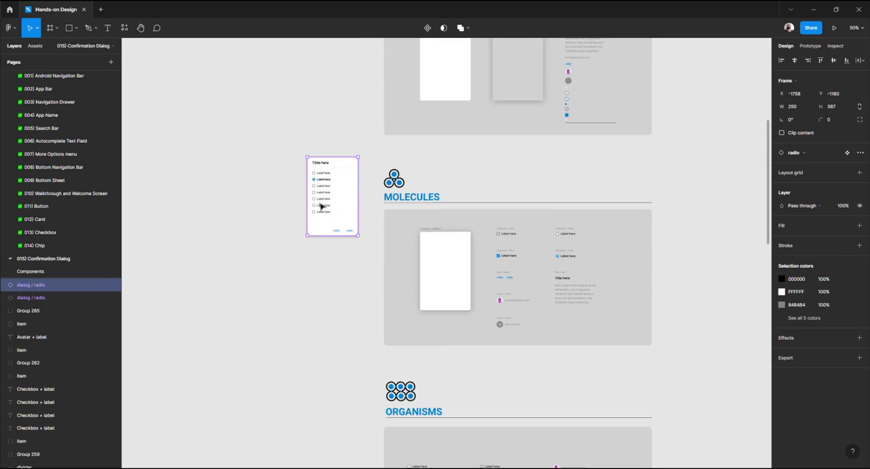
scroll(322, 204, "up", 5)
left_click_drag(391, 304, 274, 272)
scroll(272, 271, "down", 3)
left_click_drag(266, 237, 278, 309)
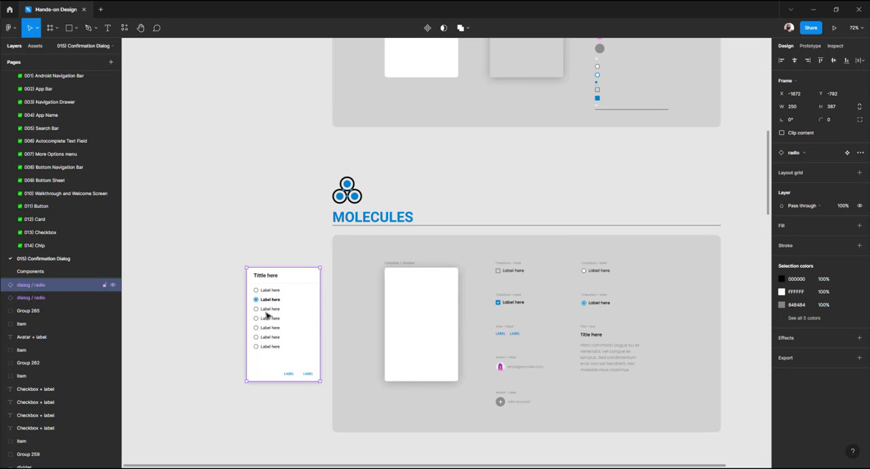
left_click_drag(262, 314, 662, 213)
left_click_drag(629, 215, 476, 307)
Nudge the duplicated radio dialog into line beside the radio items in the Molecules section
scroll(505, 293, "up", 5)
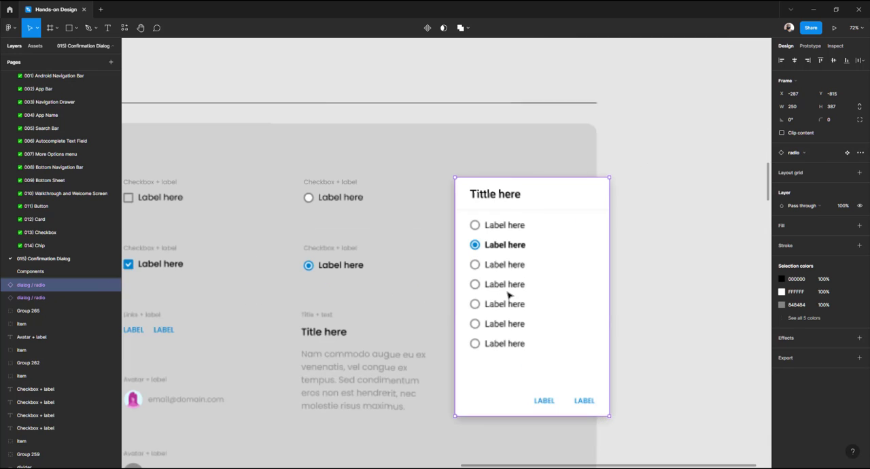
scroll(538, 276, "up", 2)
left_click_drag(541, 283, 543, 290)
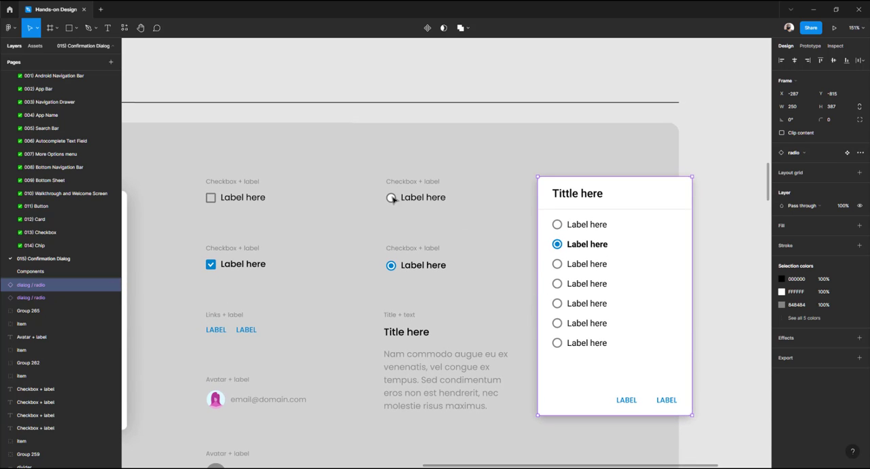
scroll(525, 224, "down", 3)
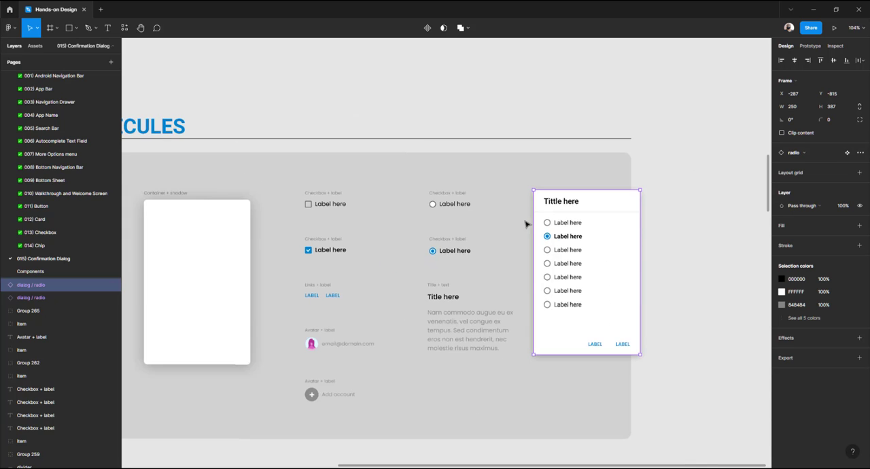
scroll(525, 224, "down", 2)
scroll(526, 224, "right", 3)
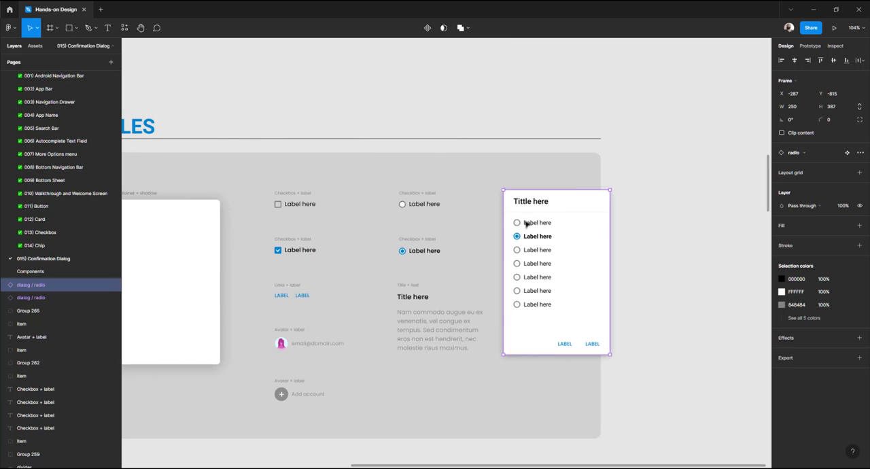
Rename the caption above the unselected radio item to "Radio + label"
left_click(415, 208)
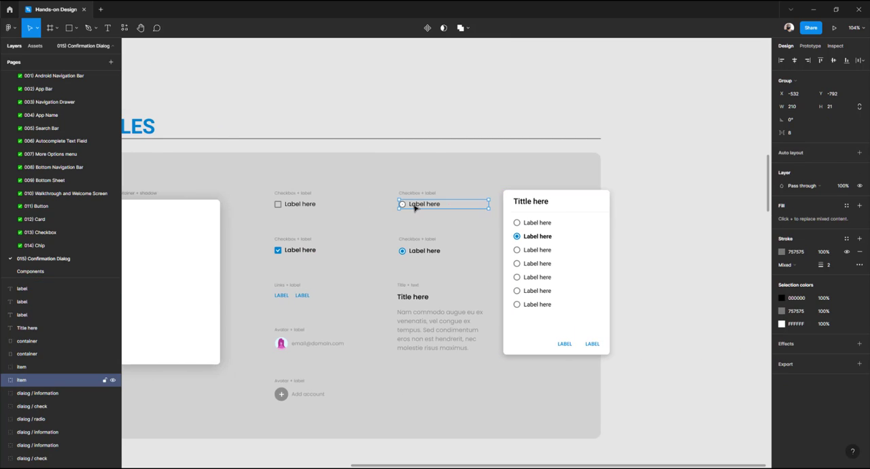
scroll(414, 206, "up", 5)
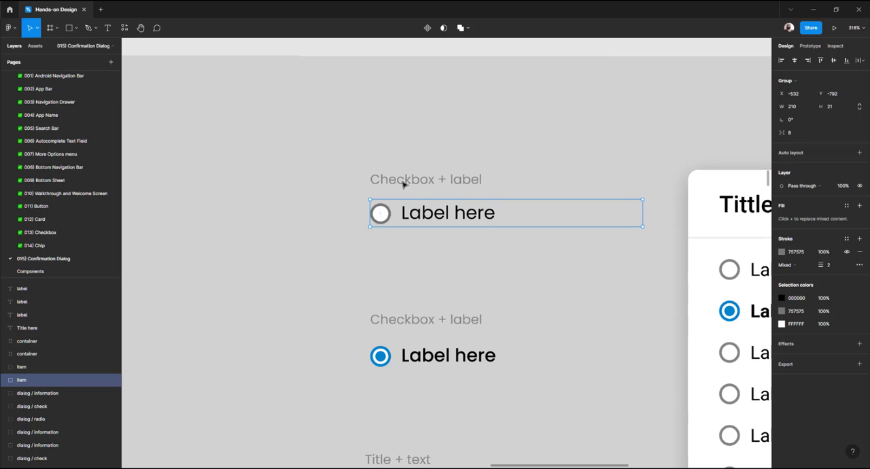
left_click(407, 182)
double_click(408, 182)
left_click(431, 181)
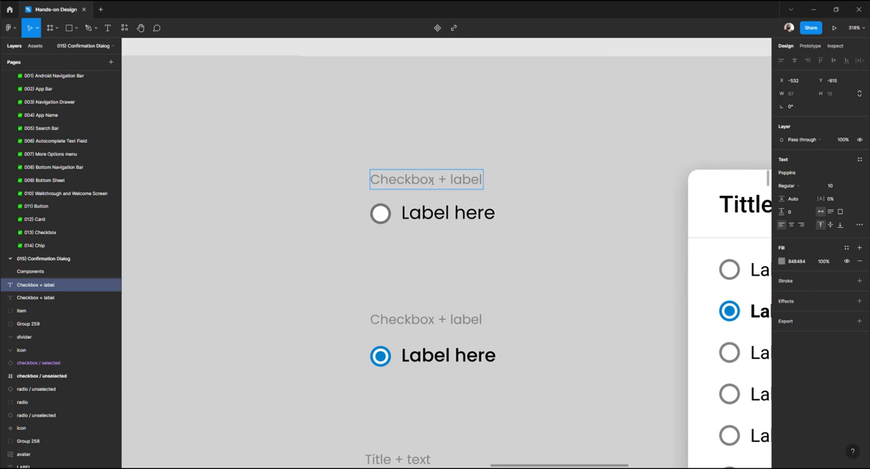
left_click_drag(434, 180, 321, 184)
type("Radio")
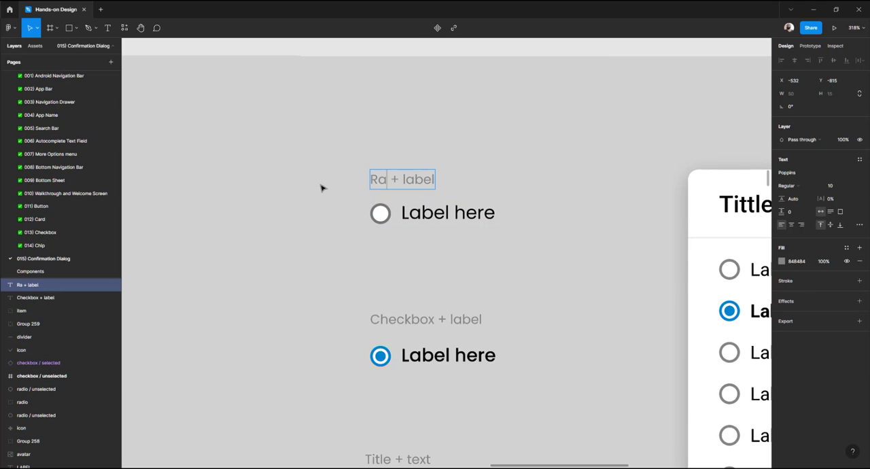
Rename the caption above the selected radio item to "Radio + label"
double_click(387, 179)
double_click(388, 319)
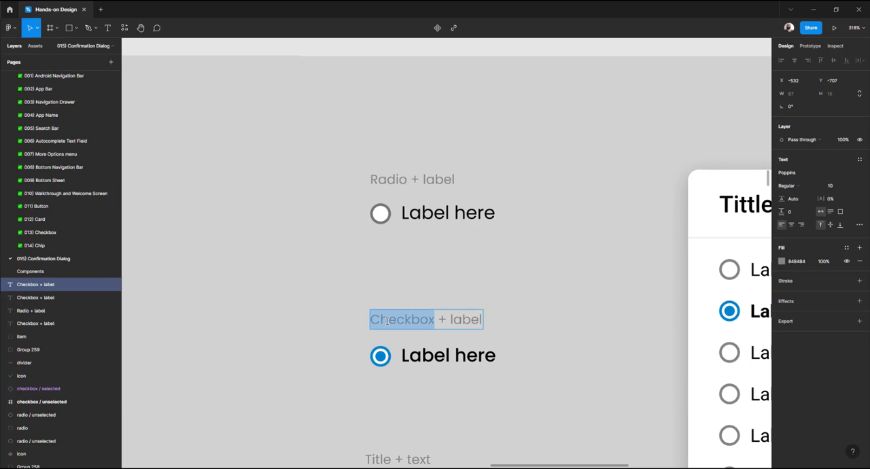
type("Radio")
scroll(410, 301, "down", 4)
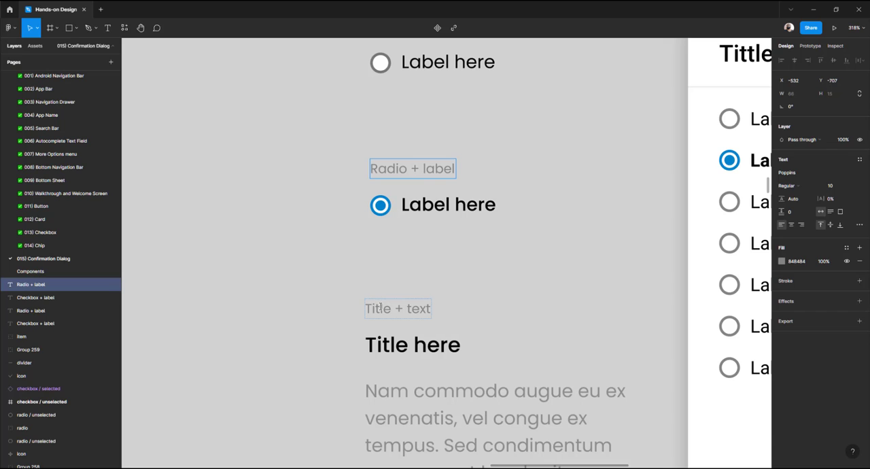
key("Escape")
Examine the renamed radio captions and the other items in the Molecules section
scroll(393, 303, "down", 5)
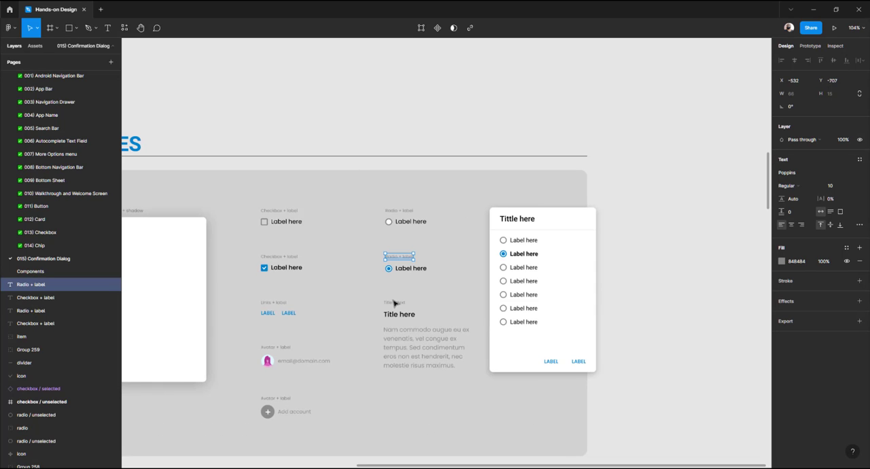
scroll(393, 230, "up", 4)
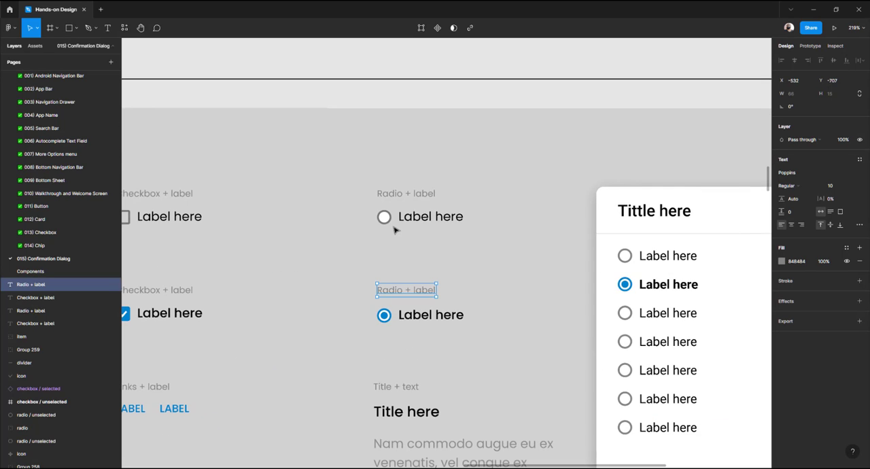
scroll(394, 230, "down", 4)
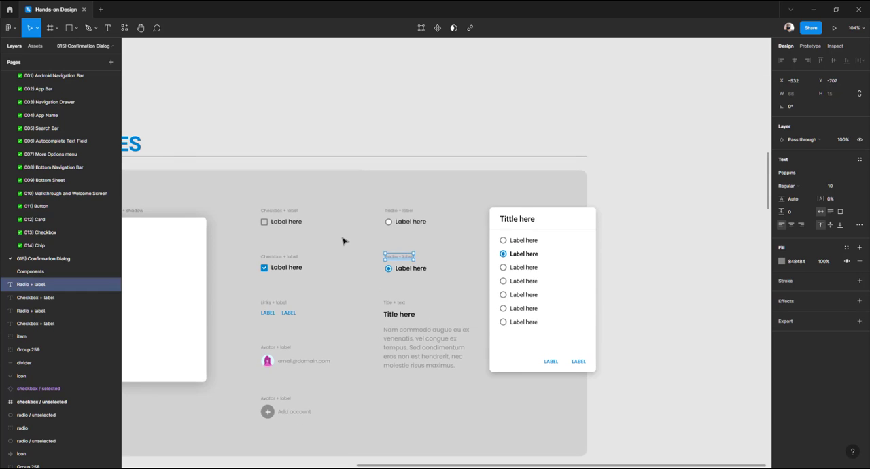
scroll(343, 242, "left", 3)
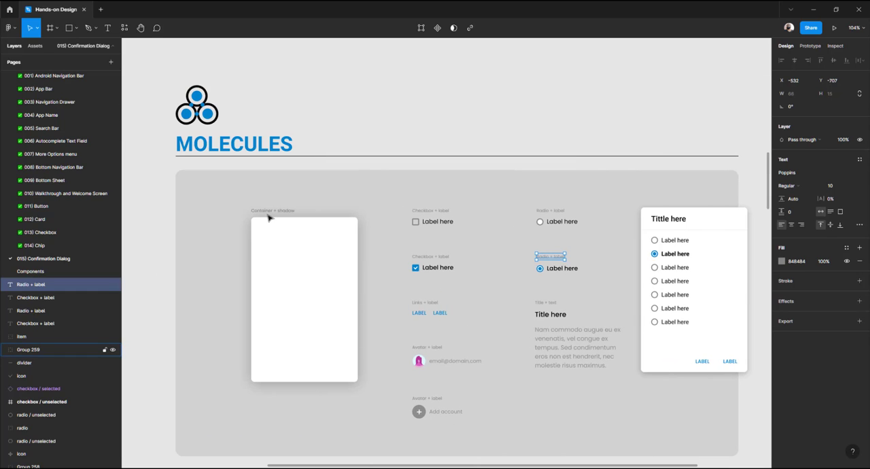
scroll(268, 218, "up", 4)
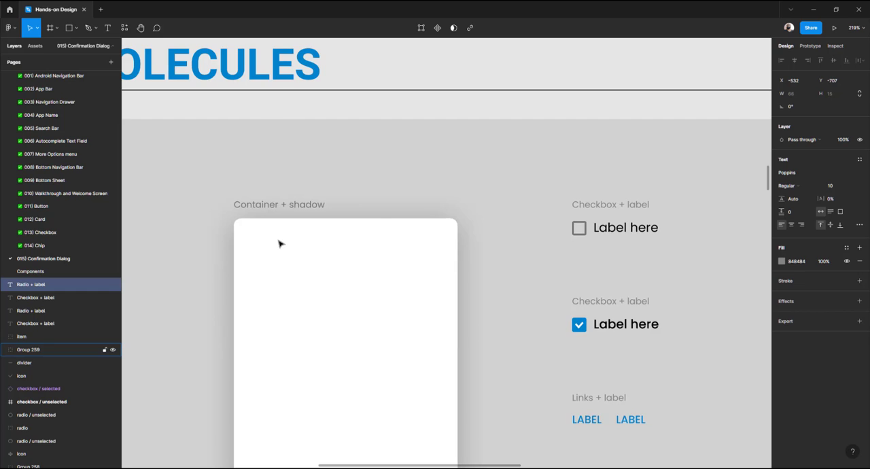
scroll(278, 243, "down", 2)
scroll(278, 243, "right", 6)
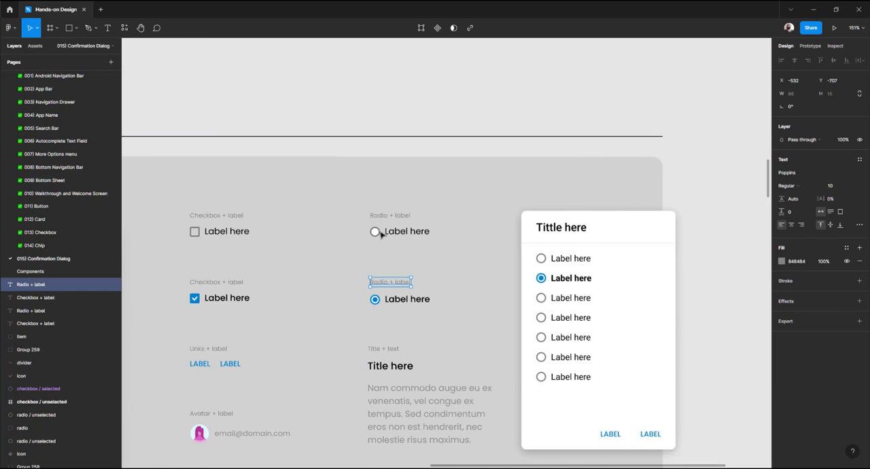
scroll(381, 233, "up", 5)
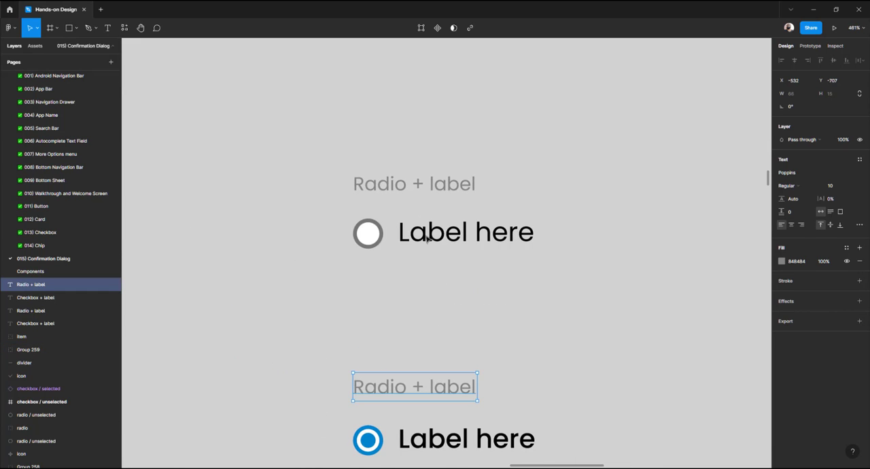
scroll(427, 235, "down", 8)
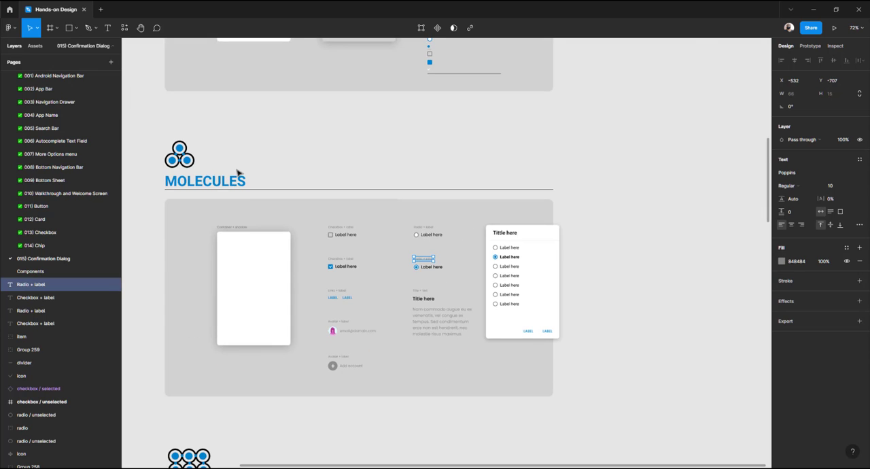
scroll(356, 229, "up", 5)
scroll(324, 257, "left", 8)
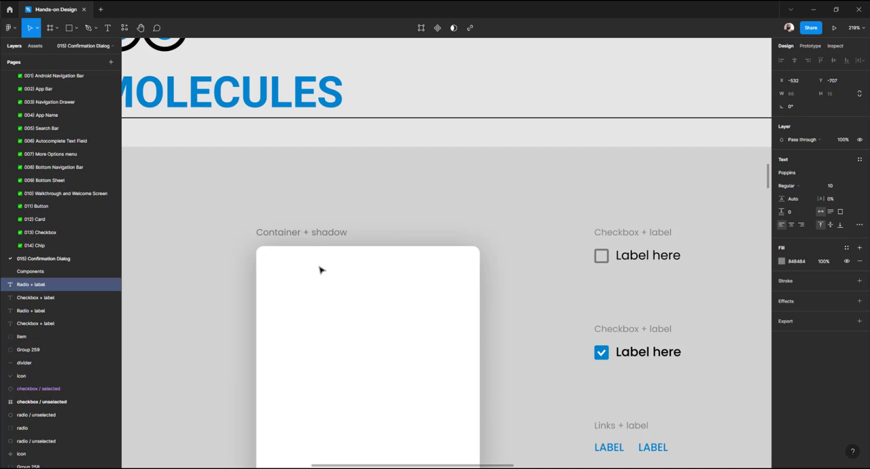
scroll(321, 270, "right", 8)
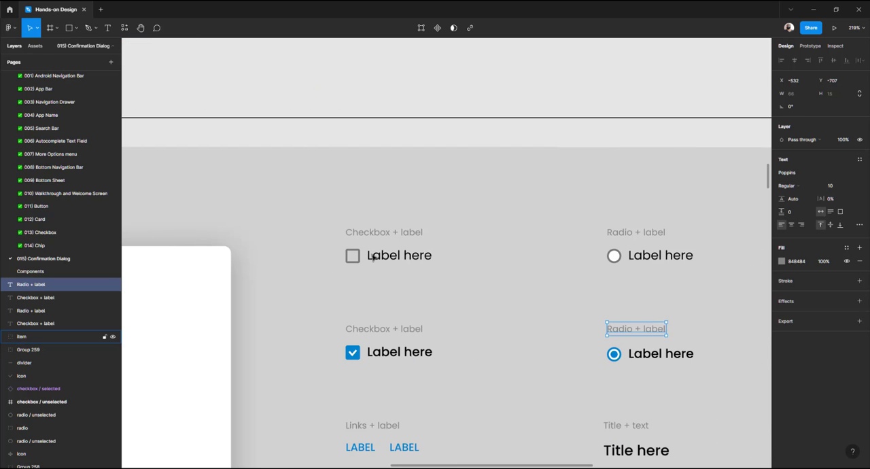
scroll(367, 260, "right", 7)
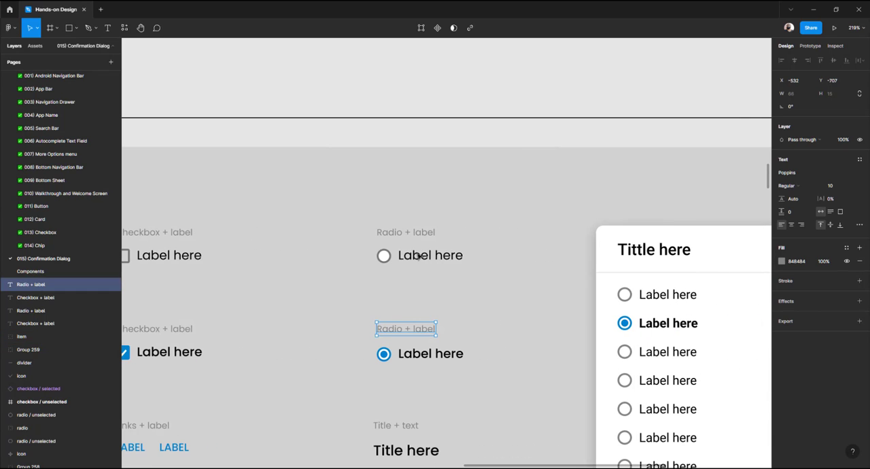
scroll(396, 256, "down", 3)
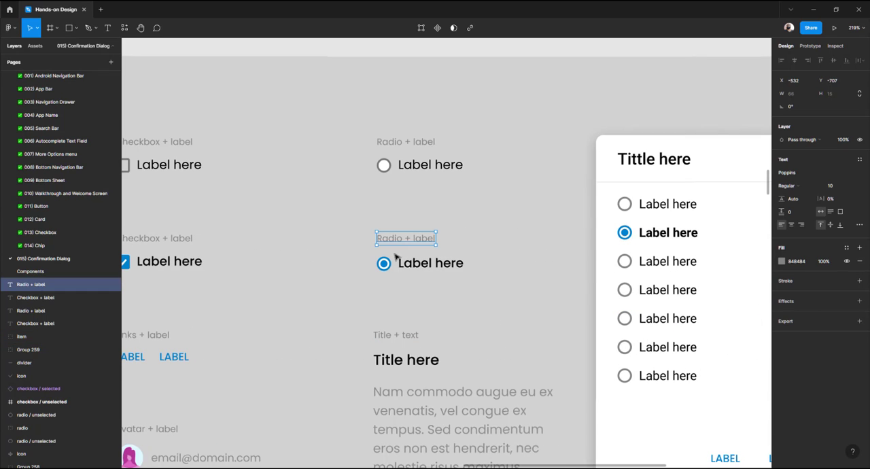
scroll(404, 269, "left", 6)
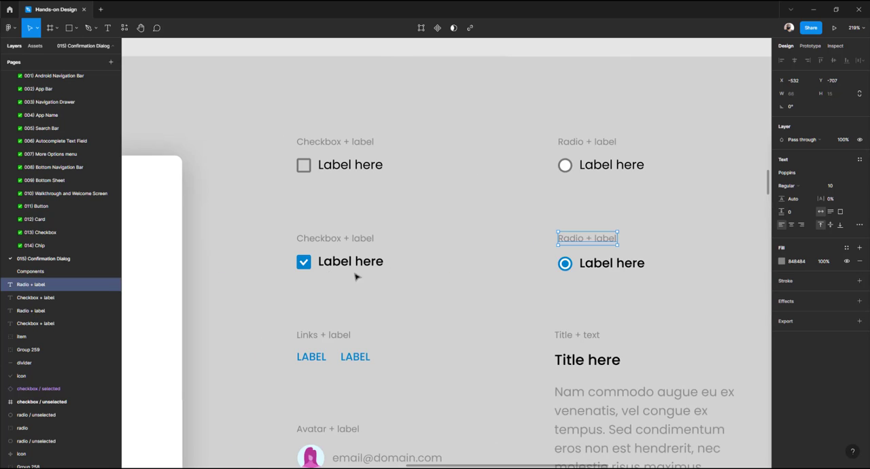
scroll(342, 275, "down", 4)
scroll(317, 235, "up", 3)
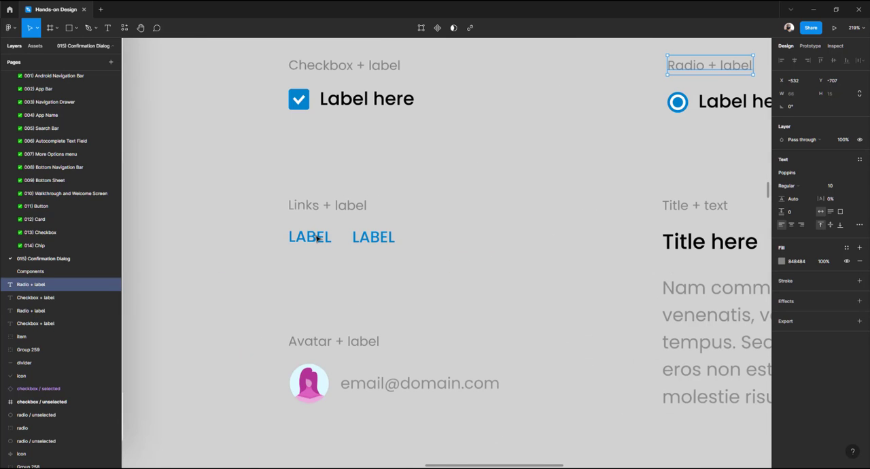
left_click(316, 238)
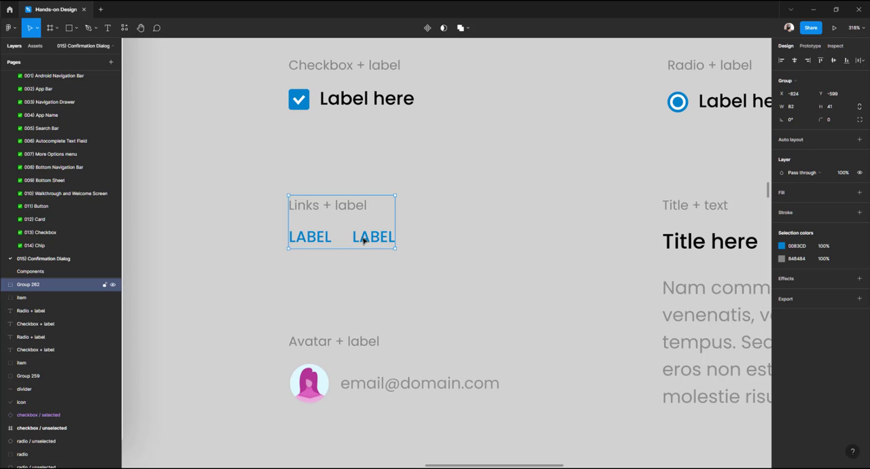
scroll(363, 240, "down", 5)
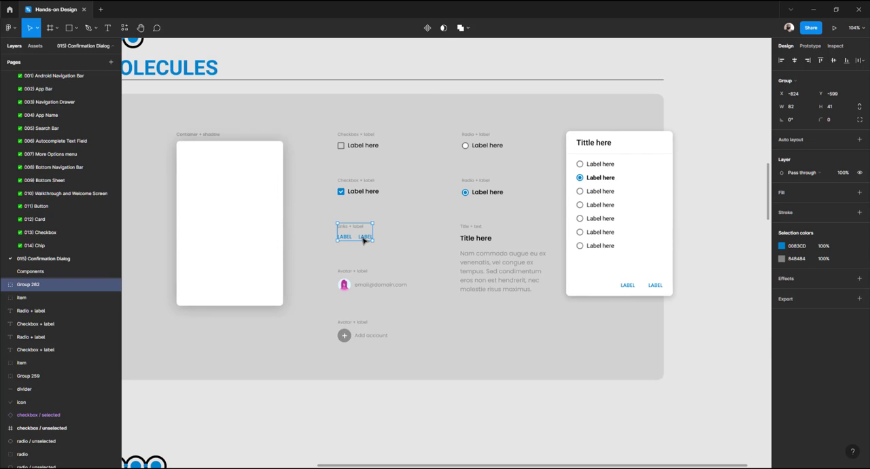
scroll(363, 238, "down", 3)
Delete the duplicated radio dialog from the Molecules section
left_click_drag(490, 213, 556, 113)
left_click_drag(517, 243, 542, 419)
left_click_drag(593, 309, 596, 171)
key("Delete")
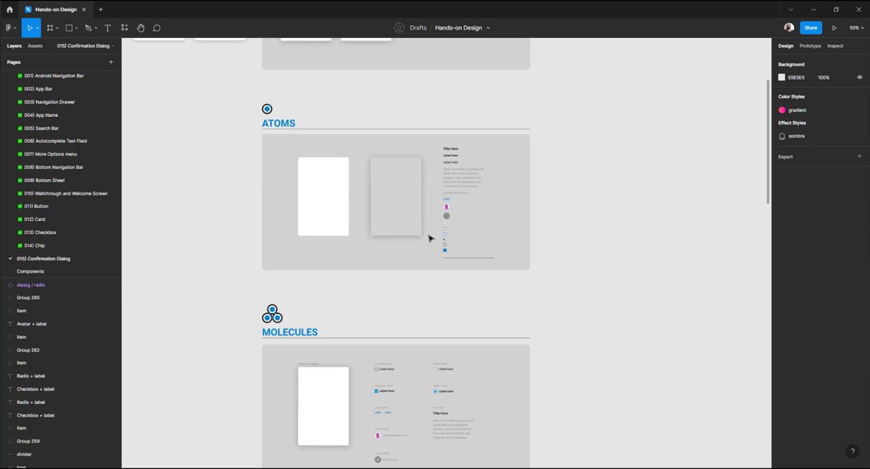
Reposition the radio and checkbox dialogs together with the information and account cards in one row
scroll(429, 238, "up", 5)
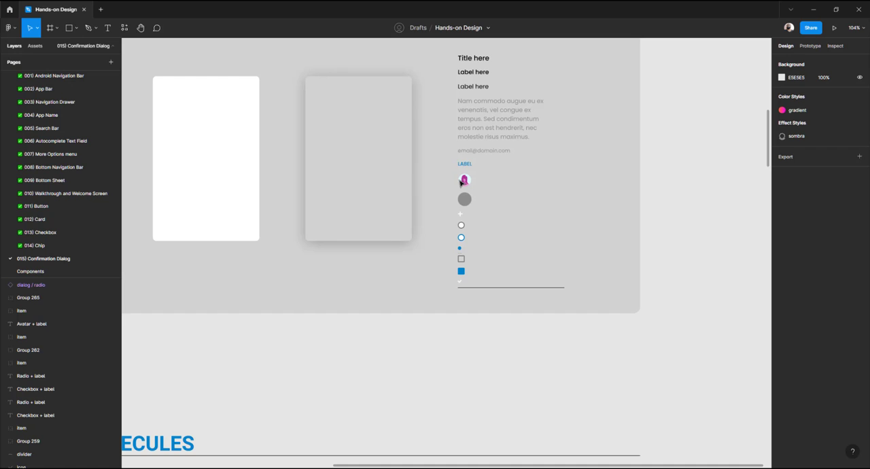
scroll(462, 181, "down", 5)
scroll(460, 188, "up", 6)
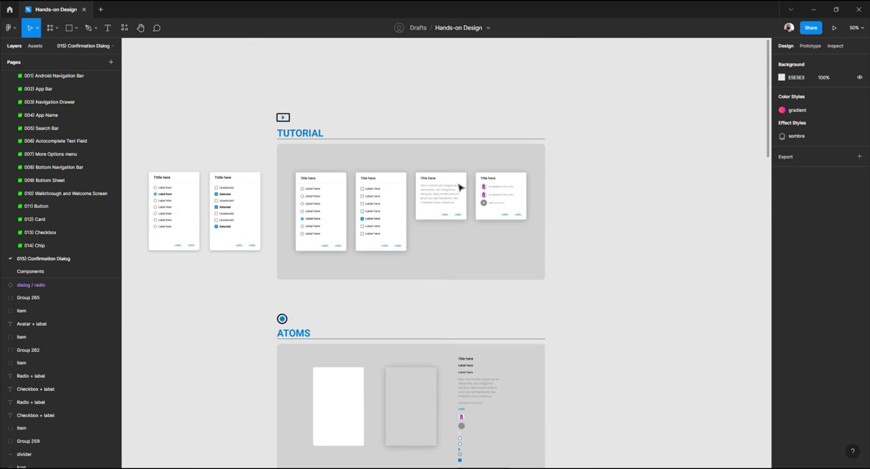
left_click(239, 220)
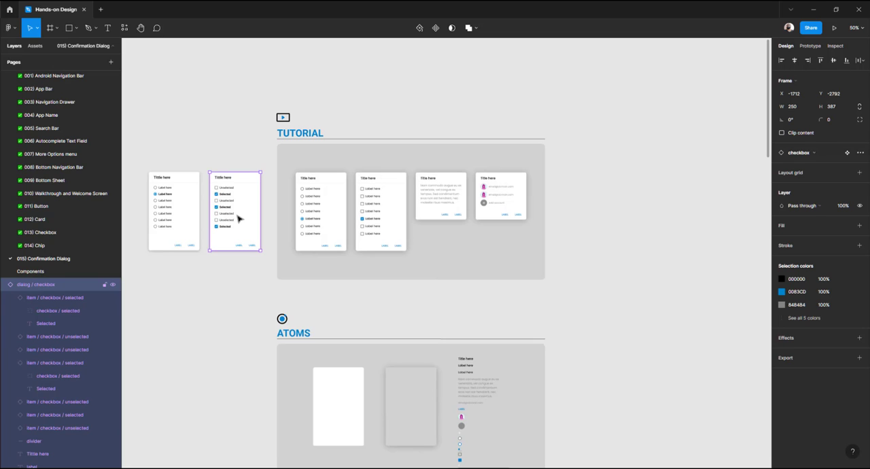
left_click_drag(338, 224, 521, 200)
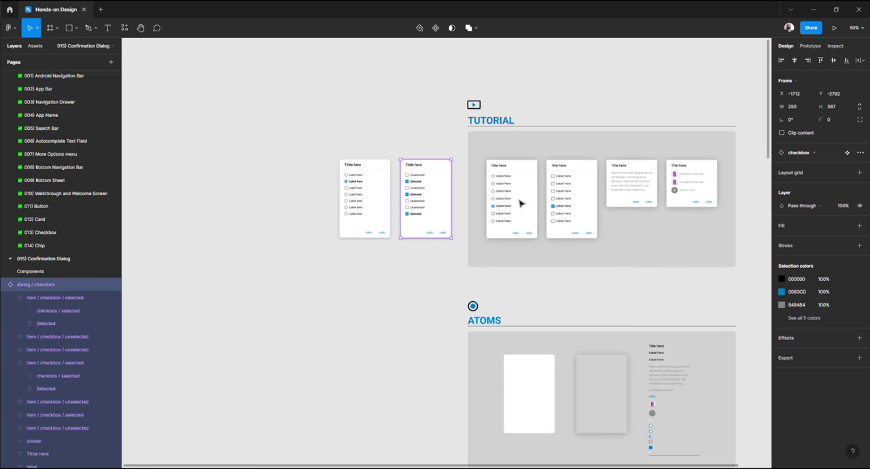
left_click(627, 185)
left_click(691, 184, "shift")
left_click_drag(686, 187, 277, 122)
left_click_drag(434, 263, 264, 280)
left_click_drag(264, 279, 224, 220)
scroll(254, 213, "up", 5)
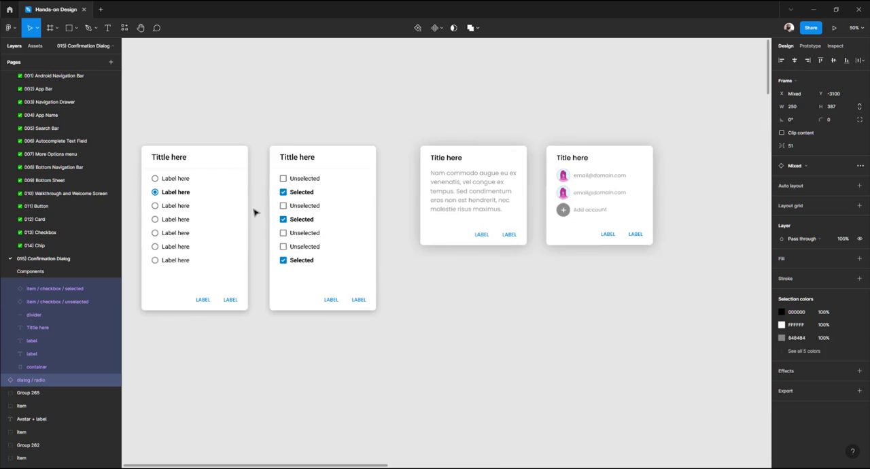
Duplicate the checkbox dialog and place the copy below the information card
left_click(292, 123)
scroll(292, 123, "right", 4)
scroll(270, 134, "down", 1)
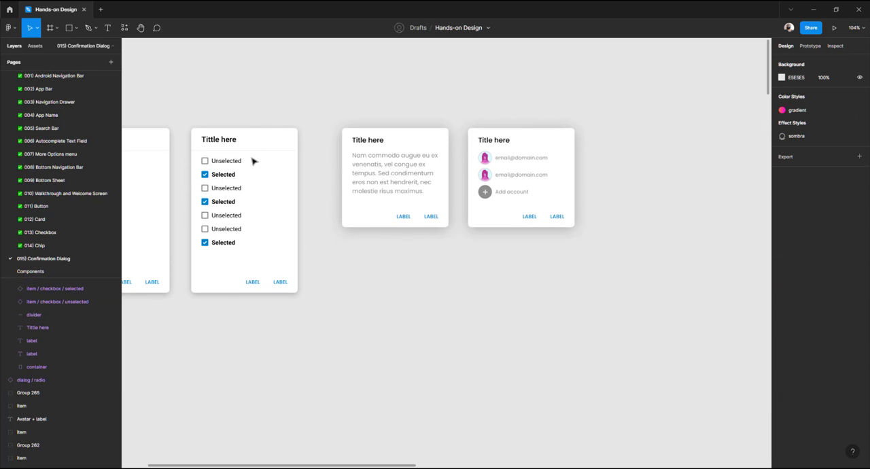
left_click(231, 157)
left_click_drag(225, 152, 369, 283)
key("ctrl+z")
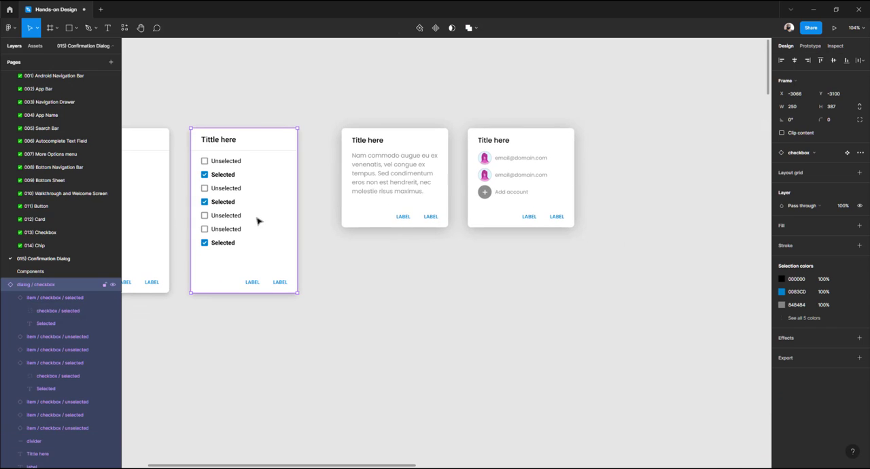
left_click_drag(242, 206, 415, 316)
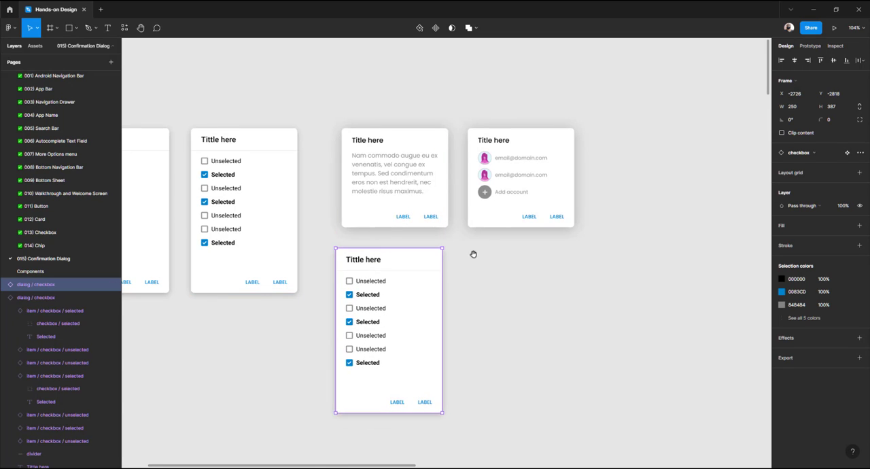
Arrange the cards so the copied checkbox dialog sits beside the information card
scroll(476, 258, "up", 3)
left_click_drag(497, 310, 483, 118)
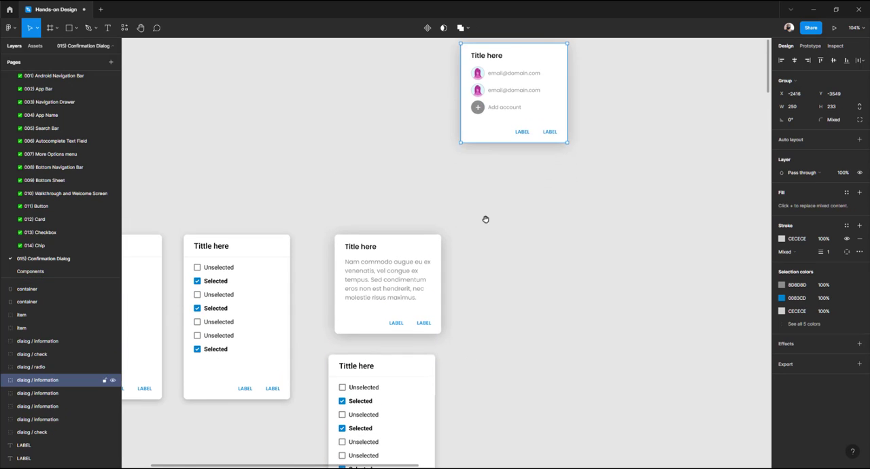
left_click_drag(485, 218, 356, 101)
left_click_drag(240, 307, 372, 186)
left_click_drag(213, 120, 499, 354)
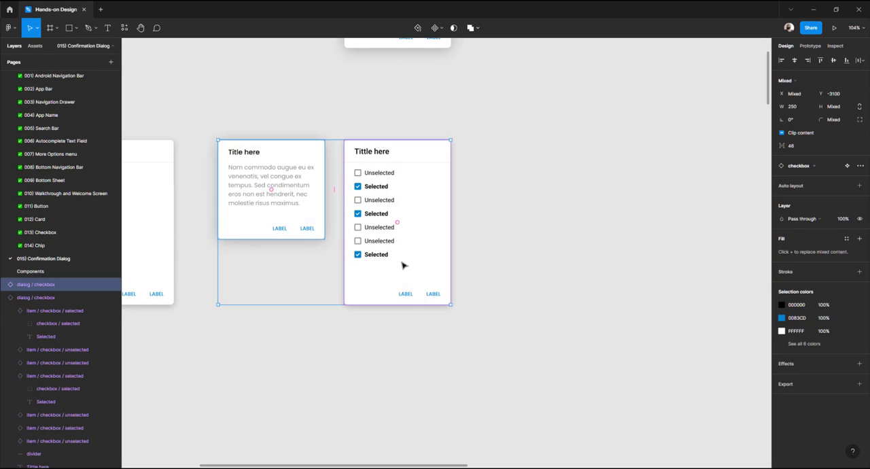
left_click_drag(404, 264, 529, 360)
left_click_drag(492, 360, 428, 278)
key("shift+2")
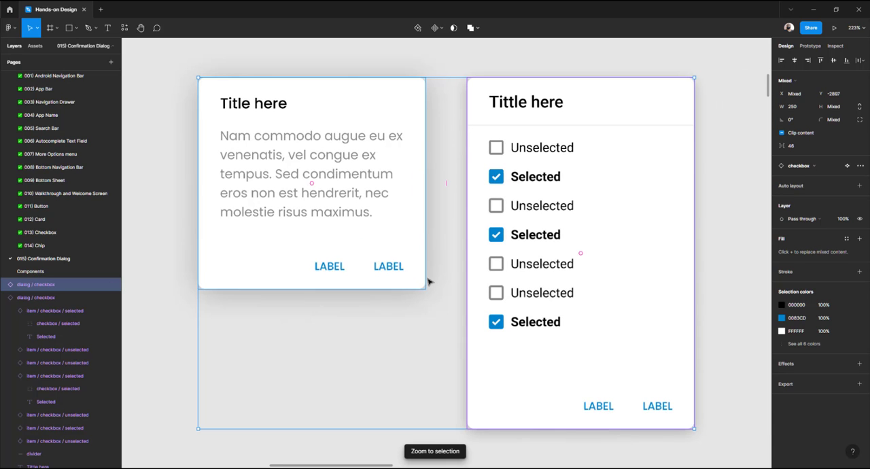
Detach the copied checkbox dialog from its component and rename it dialog / confirmation
left_click(168, 309)
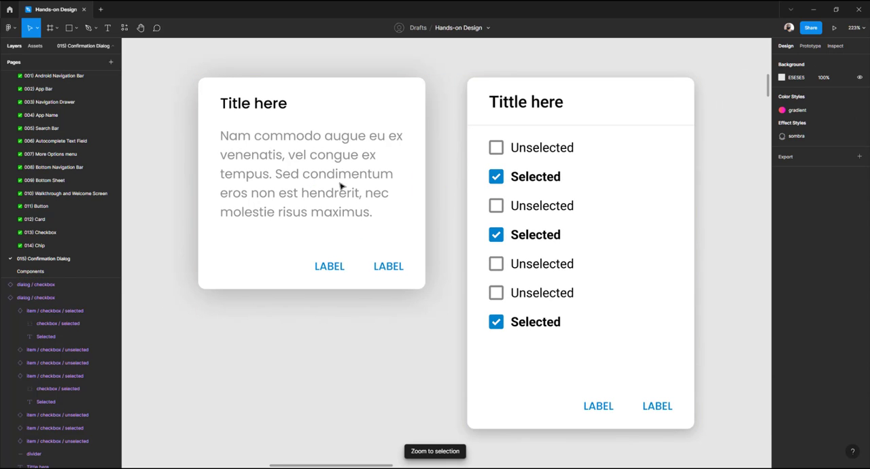
left_click(533, 162)
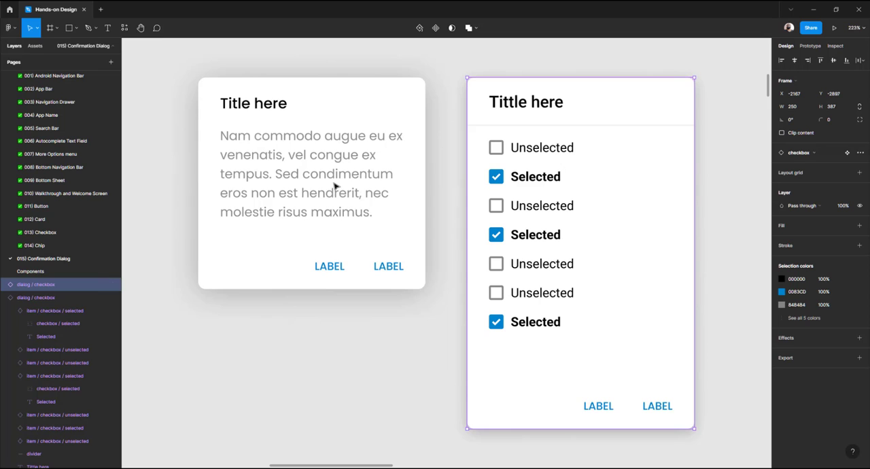
right_click(525, 220)
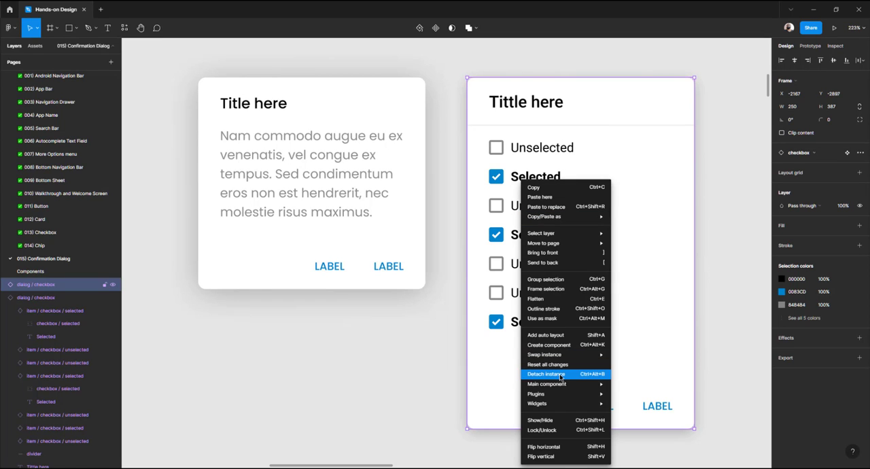
left_click(561, 374)
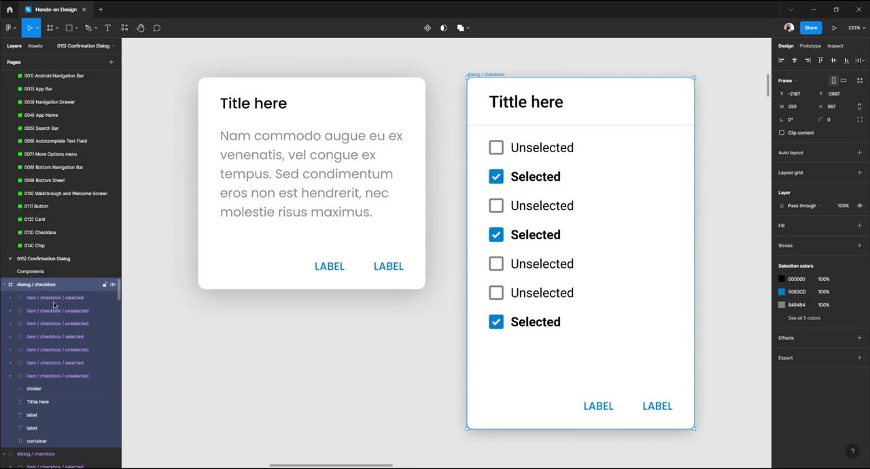
double_click(40, 286)
left_click(42, 286)
double_click(44, 286)
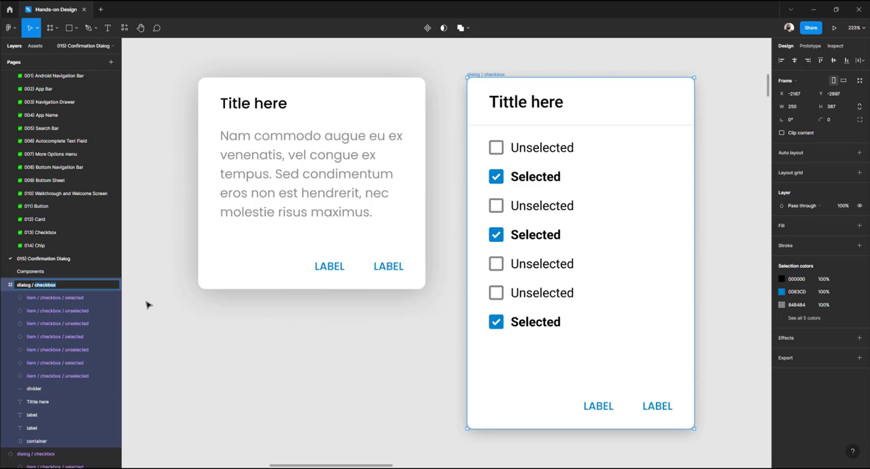
type("confirmation")
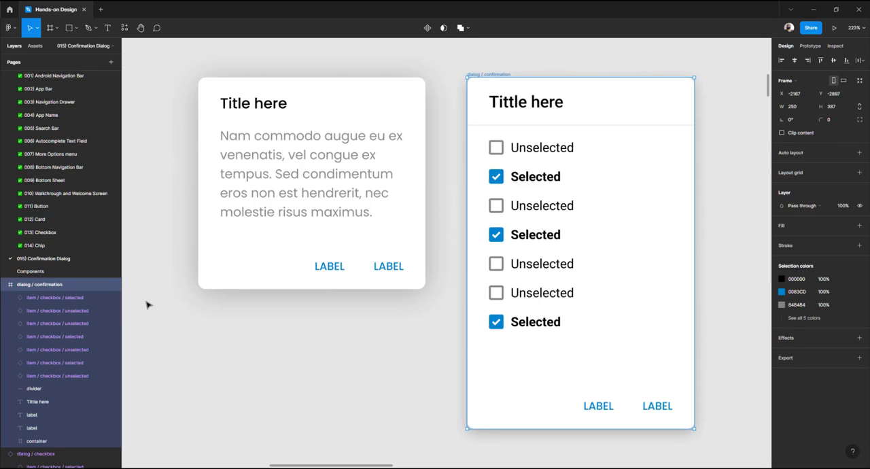
Delete the divider line below the confirmation dialog's title
left_click(396, 356)
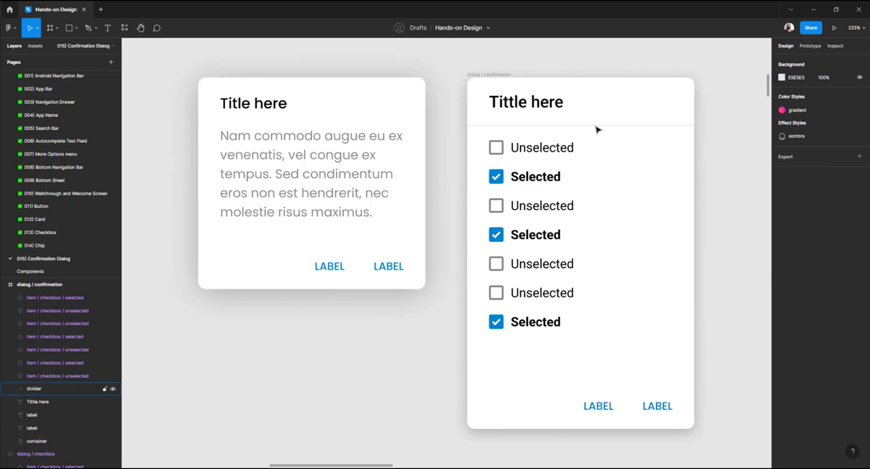
left_click(597, 129)
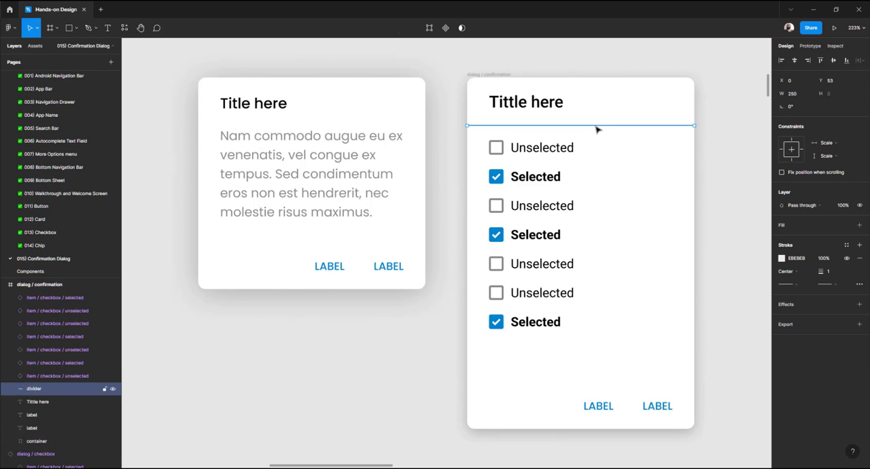
key("Delete")
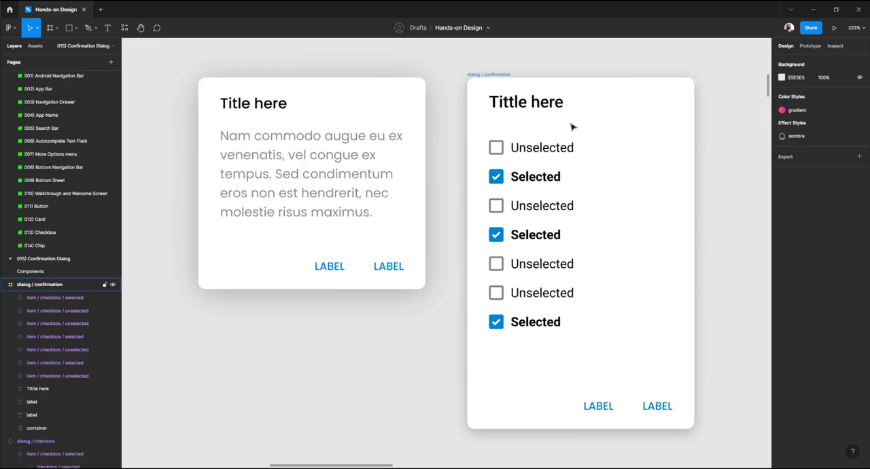
Select all checkbox items in the confirmation dialog except one unselected item and delete them
left_click(554, 154)
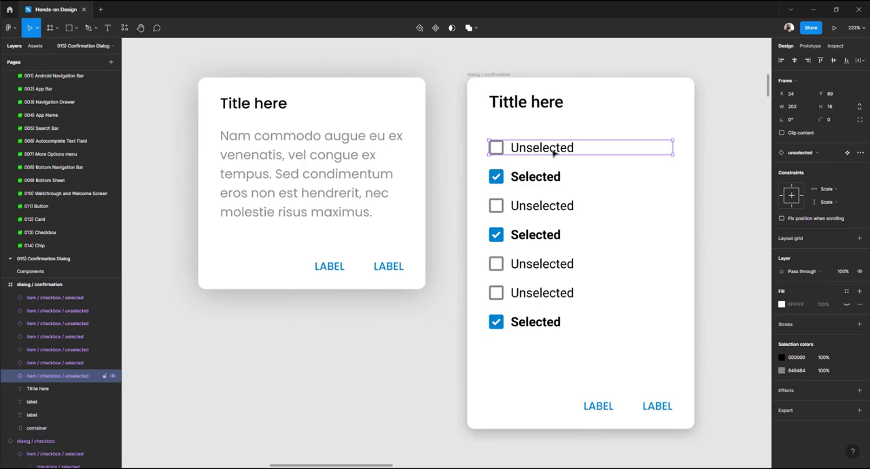
left_click(547, 179, "shift")
left_click(544, 207, "shift")
left_click(539, 234, "shift")
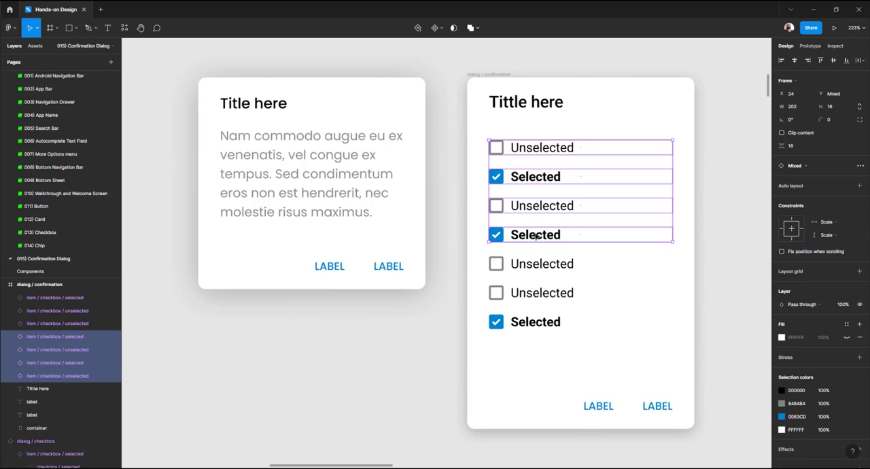
left_click(529, 265, "shift")
left_click(526, 300, "shift")
left_click(523, 323, "shift")
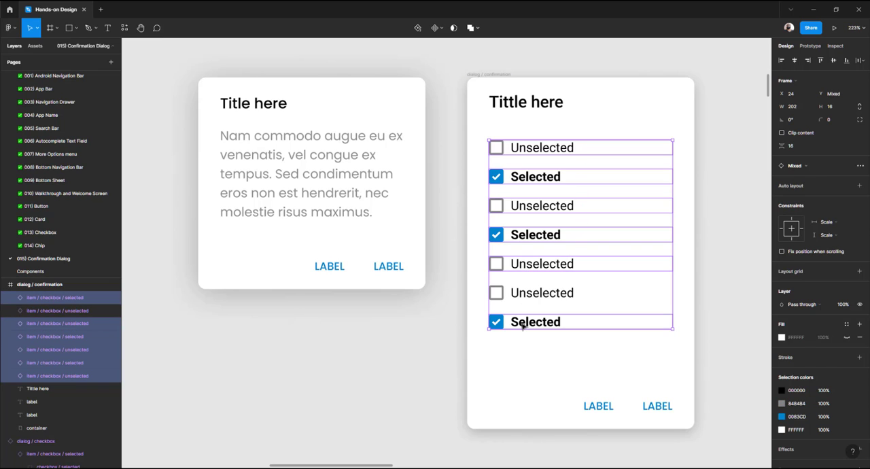
key("Delete")
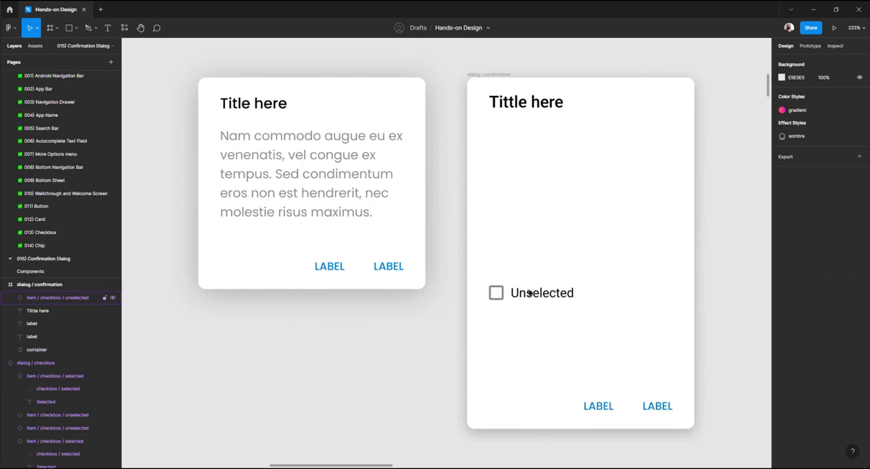
Move the remaining unselected item up below the title
left_click(526, 293)
left_click_drag(525, 293, 524, 180)
left_click_drag(523, 158, 521, 151)
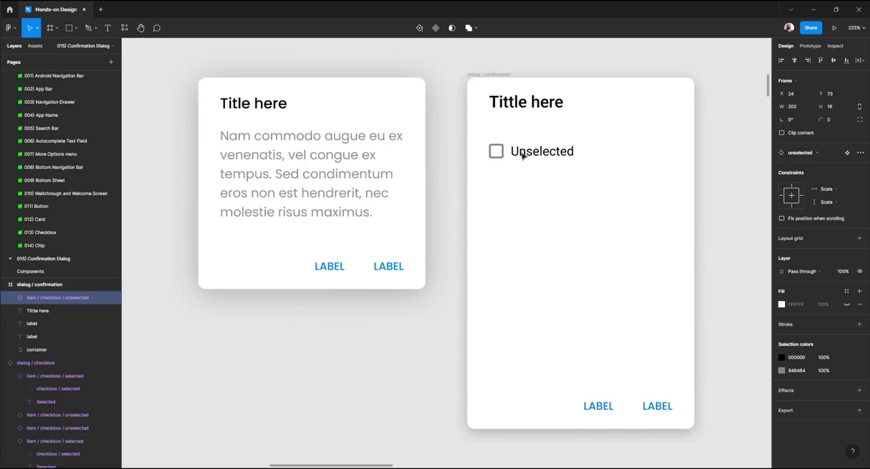
Detach the remaining item from its component and delete its checkbox square
right_click(519, 152)
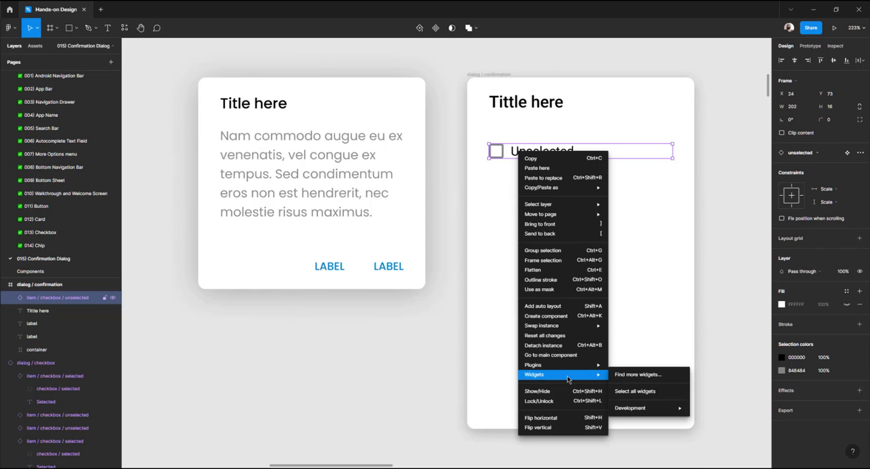
left_click(554, 346)
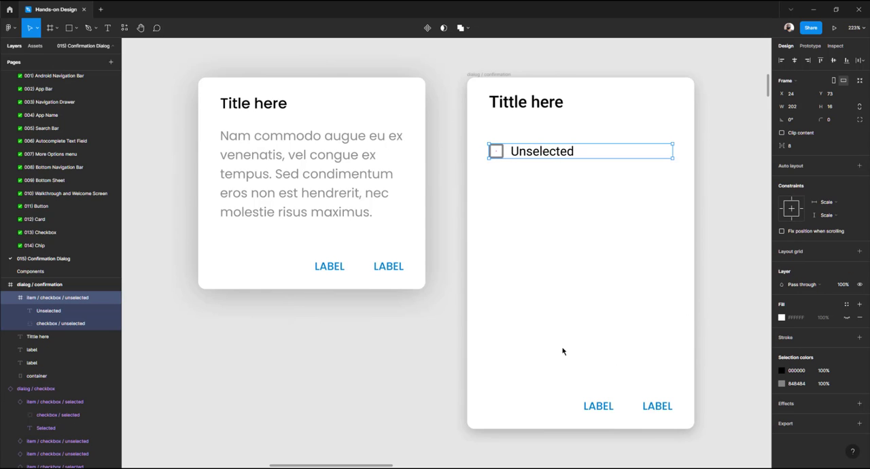
left_click(463, 152)
left_click(498, 157, "ctrl")
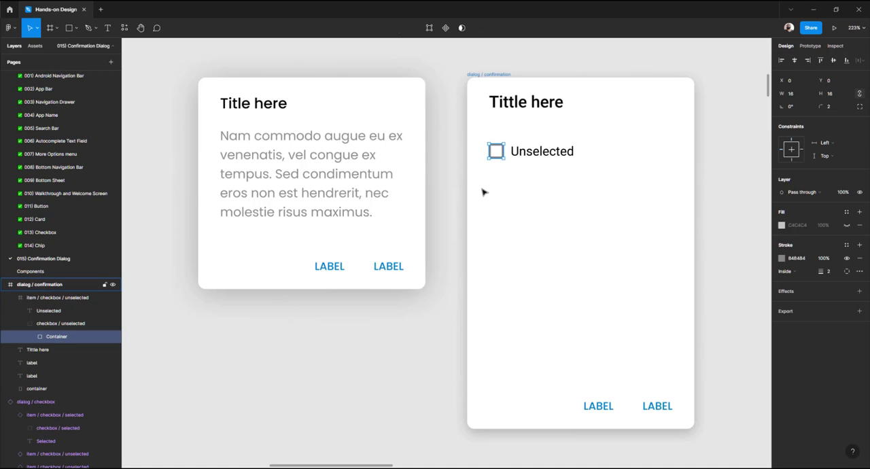
key("Delete")
Ungroup the item frame so only the Unselected text remains in the dialog
left_click(522, 153)
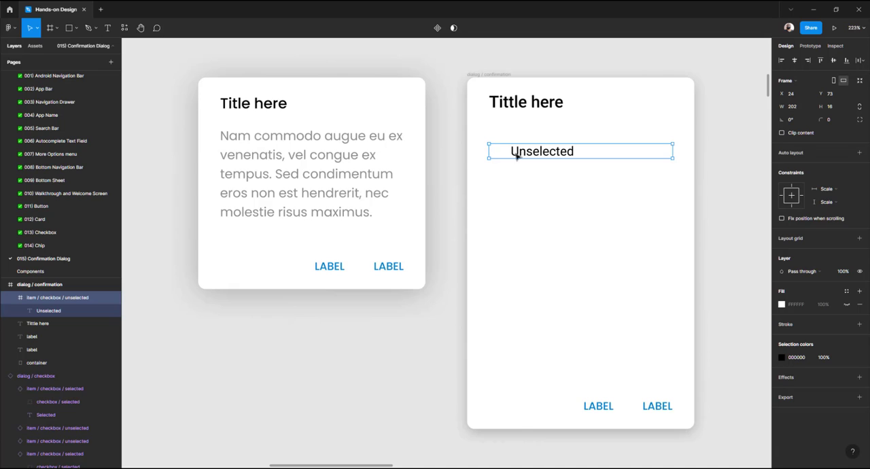
right_click(516, 154)
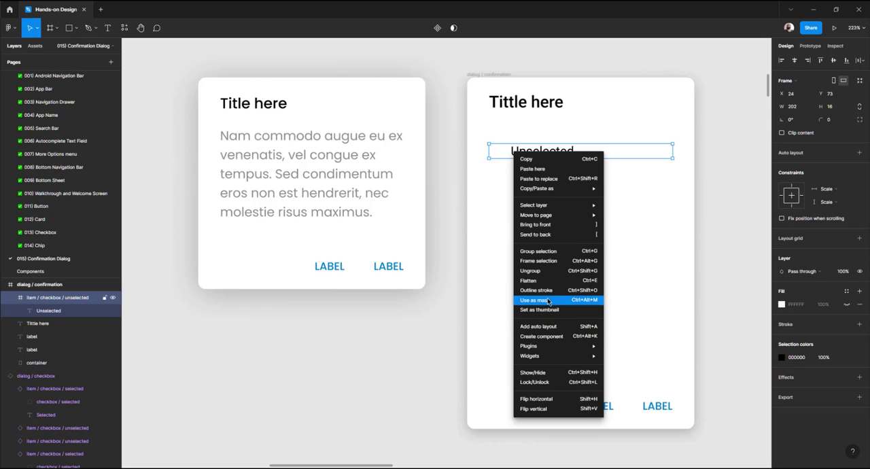
left_click(545, 272)
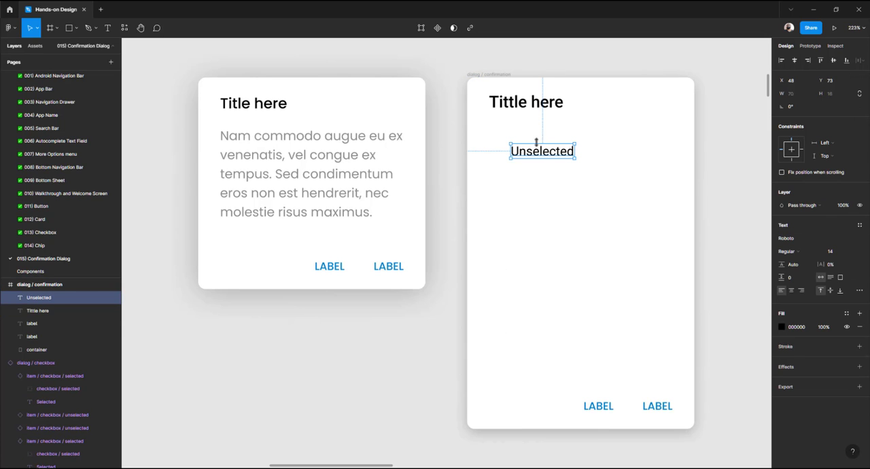
Align the Unselected text with the title's left edge and width inside the dialog
left_click_drag(528, 155, 673, 147)
left_click(536, 101)
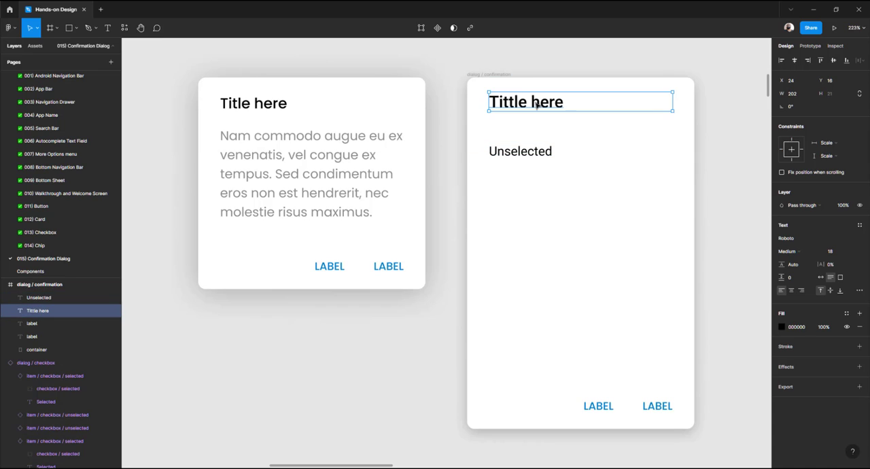
left_click(529, 153)
key("alt")
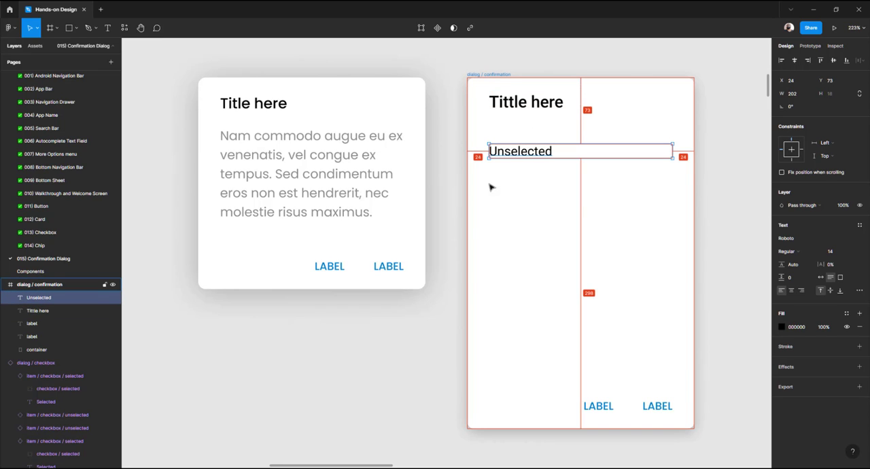
Recolor the Unselected text to grey 929292 to match the information card's body text
left_click(371, 141)
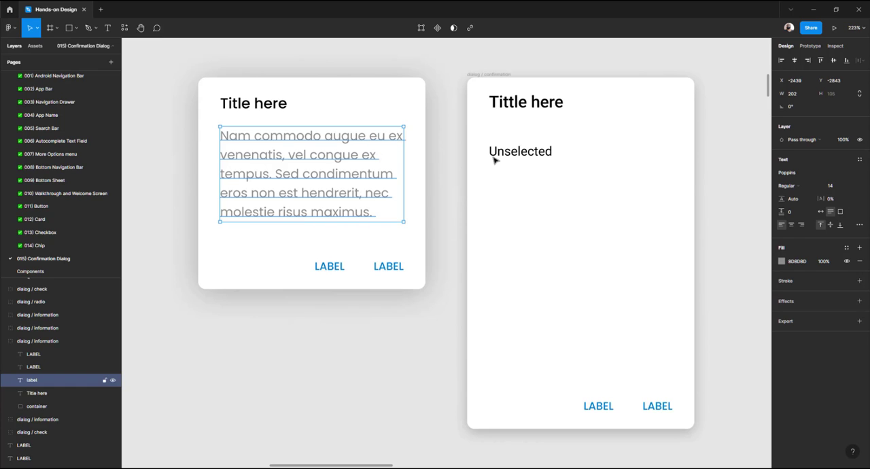
left_click(539, 156)
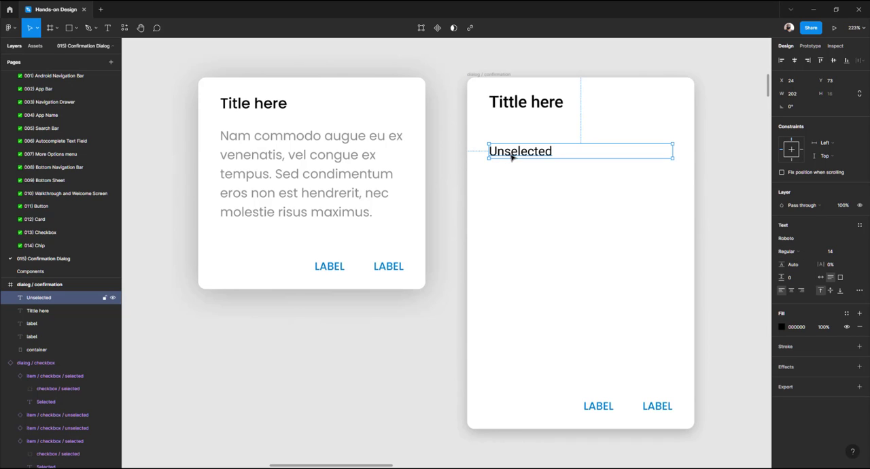
left_click(781, 327)
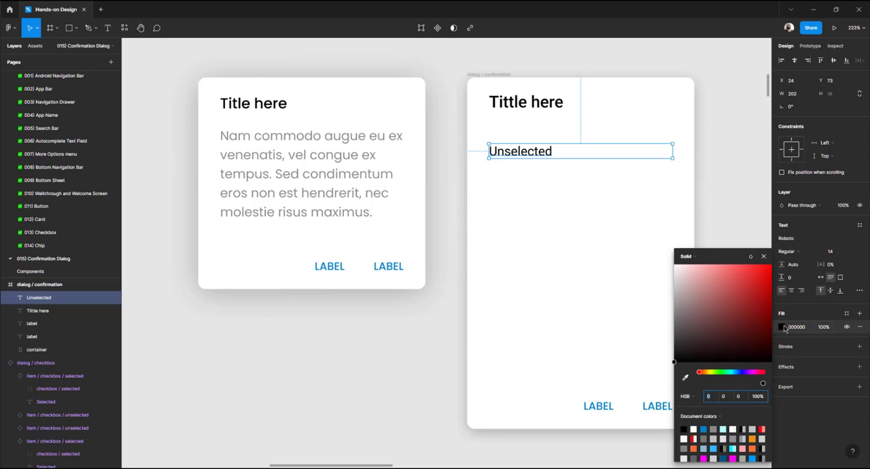
left_click_drag(705, 316, 663, 313)
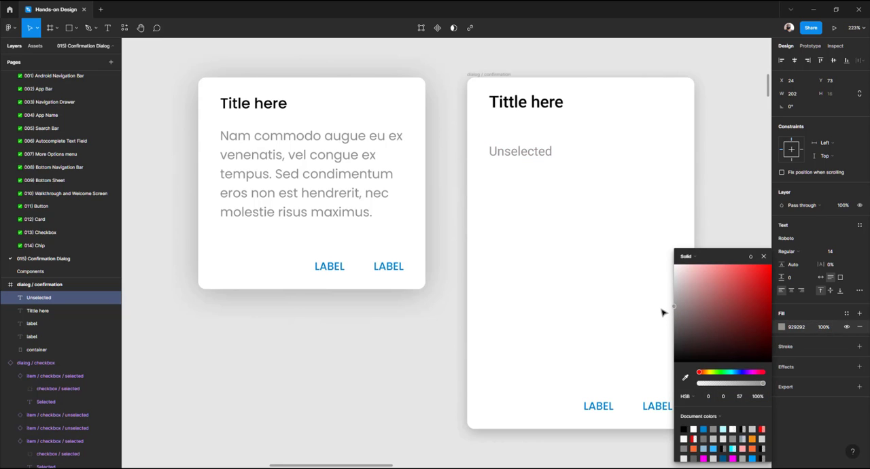
left_click(416, 346)
Move the Unselected text up to Y 53, directly below the title
double_click(301, 144)
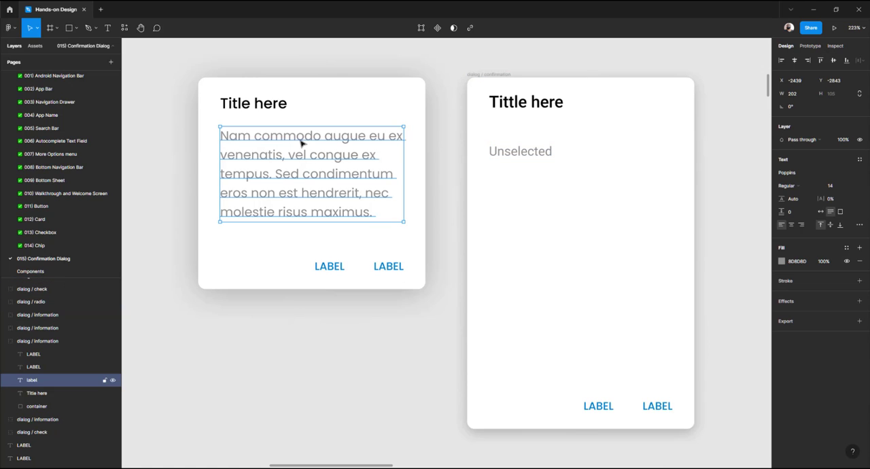
left_click(510, 153)
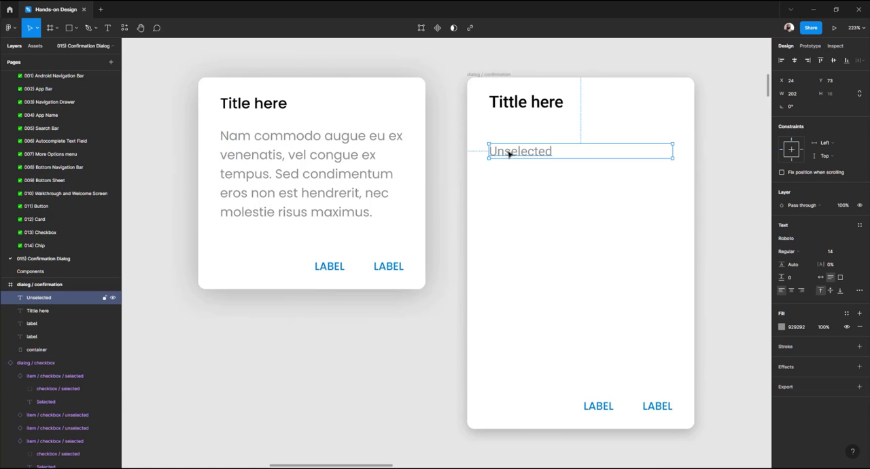
left_click_drag(510, 153, 509, 136)
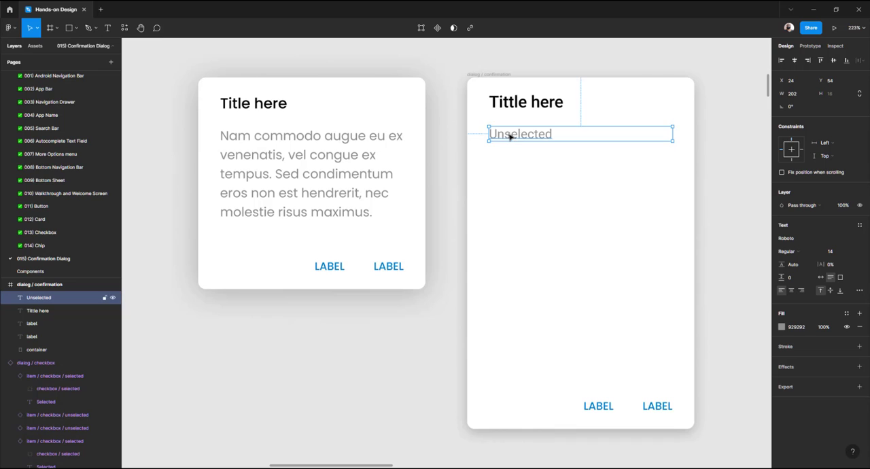
key("alt")
key("Up")
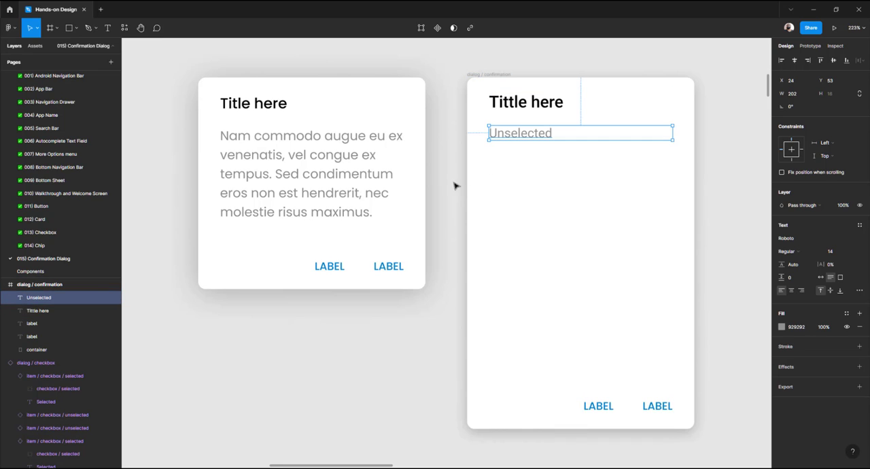
Set the confirmation dialog's container height to 233 to match the information card
left_click(375, 95)
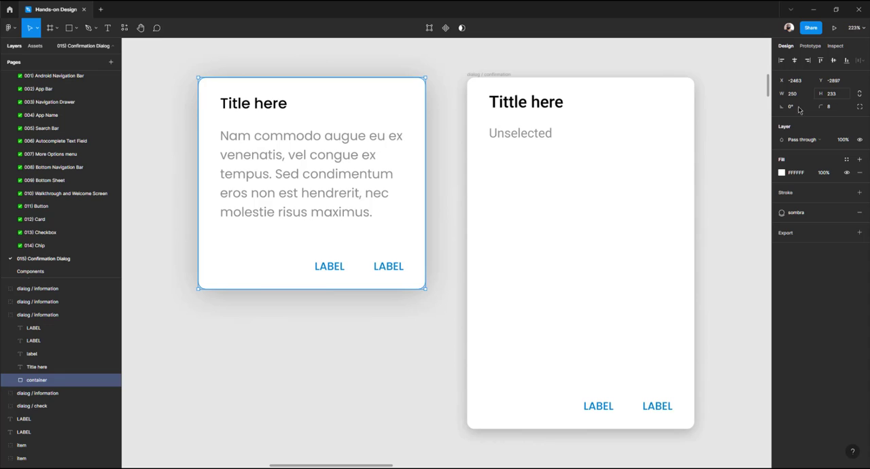
left_click(634, 213)
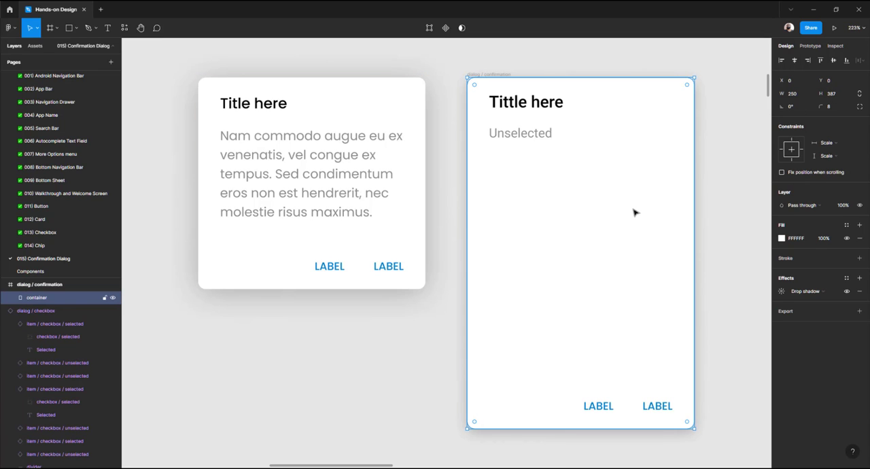
left_click(801, 96)
type("233")
key("Return")
key("ctrl+z")
left_click(829, 98)
type("233")
key("Return")
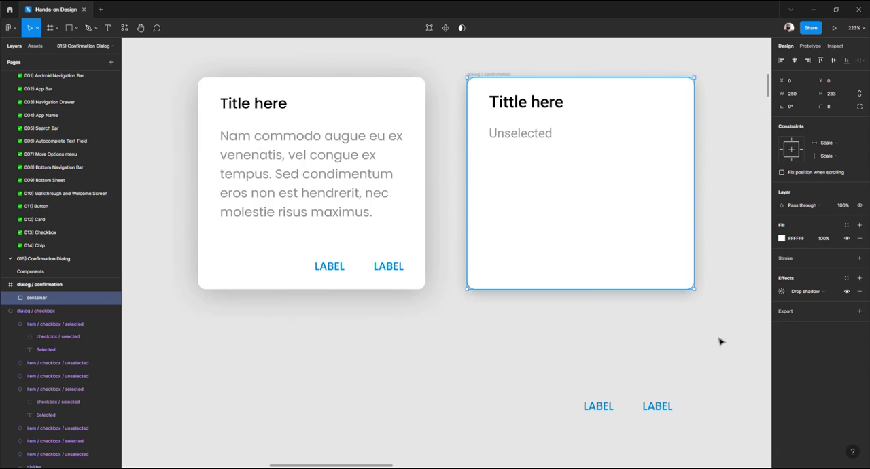
Move both LABEL buttons up to the bottom of the shortened container, at Y 193
left_click(661, 407)
left_click(607, 408, "shift")
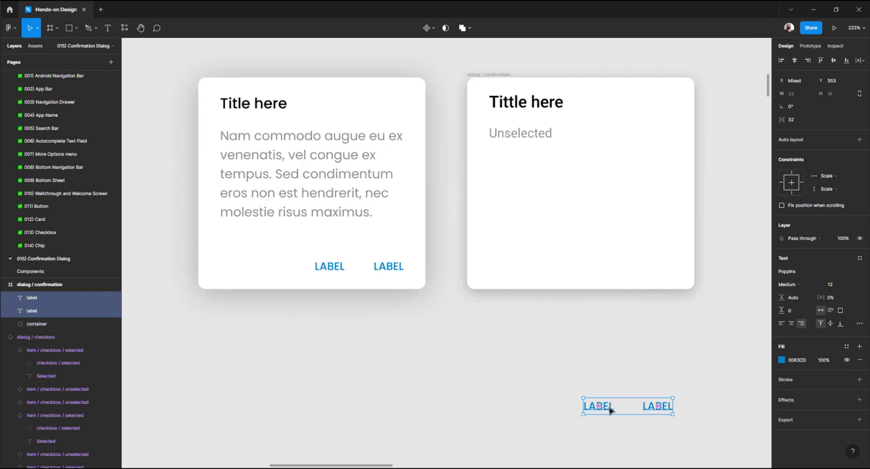
left_click_drag(607, 407, 615, 264)
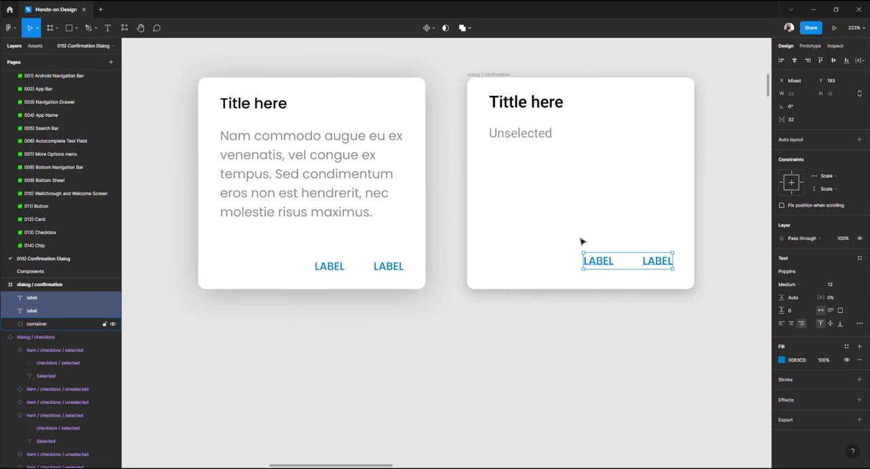
Replace the Unselected text with placeholder filler text asdfasdf asdfasdf blblblbl blblblblblblbl
double_click(536, 133)
type("as")
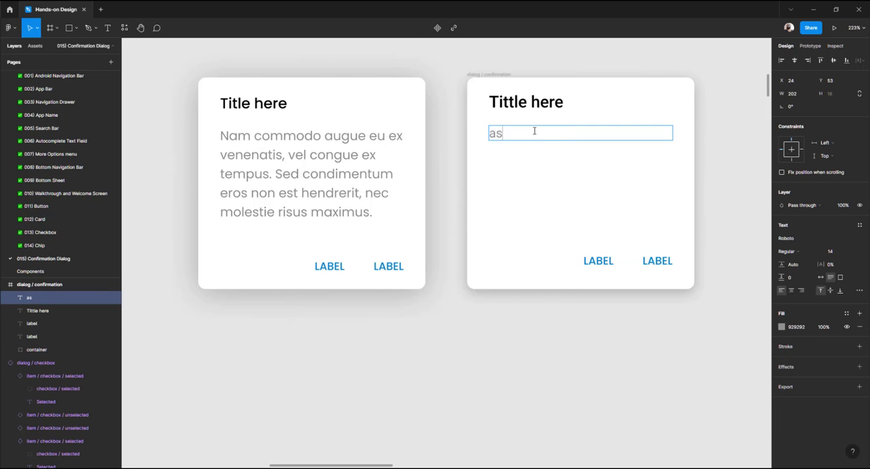
type("dfasdf asdfasdf ")
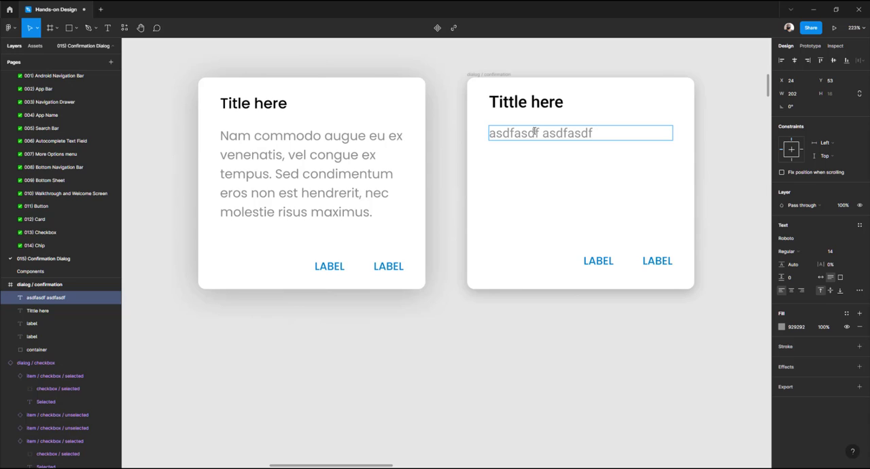
type("blblblbl b")
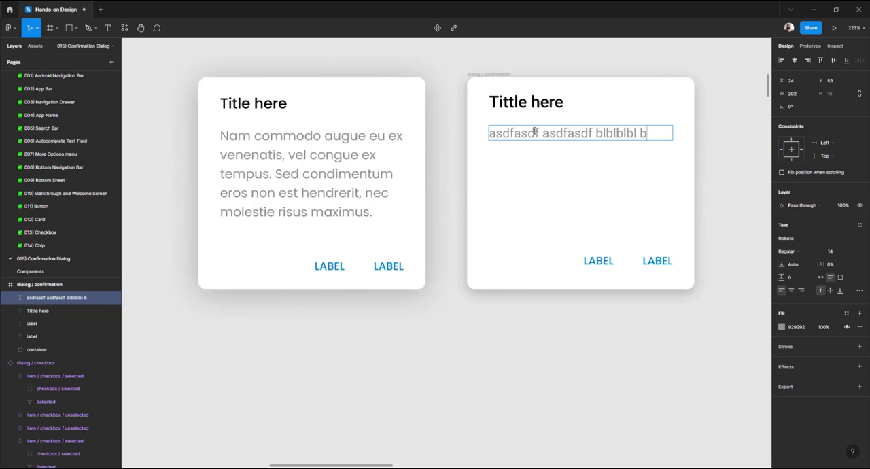
type("lblblblblblblblbl")
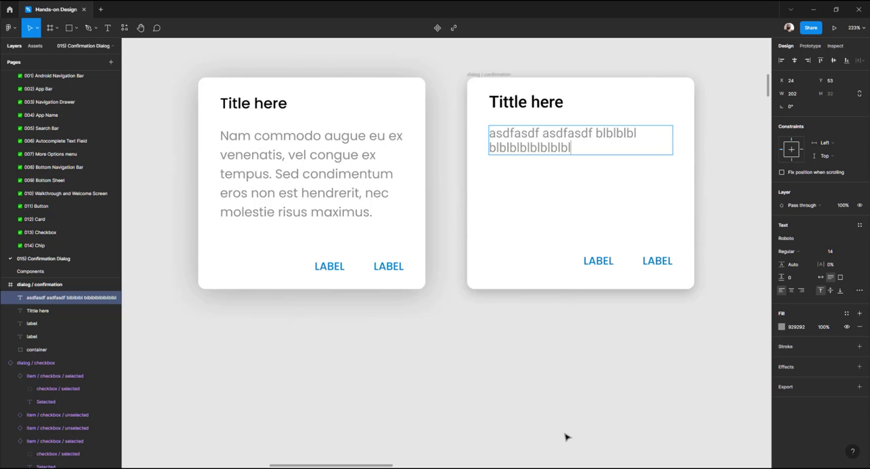
Switch to the browser and search the web for lorem ipsum
mouse_move(612, 466)
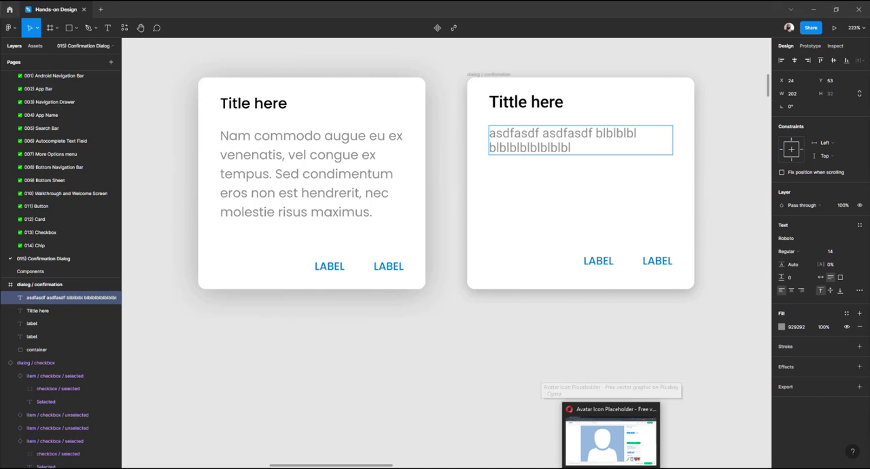
left_click(612, 439)
left_click(220, 8)
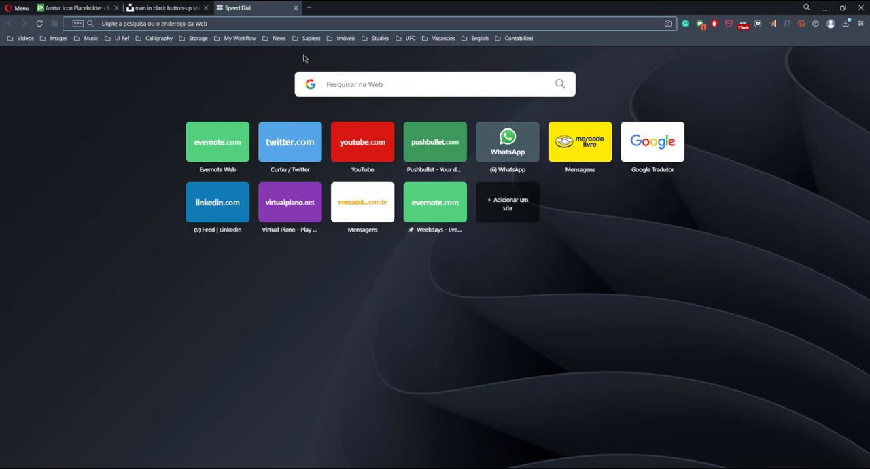
type("lorem ")
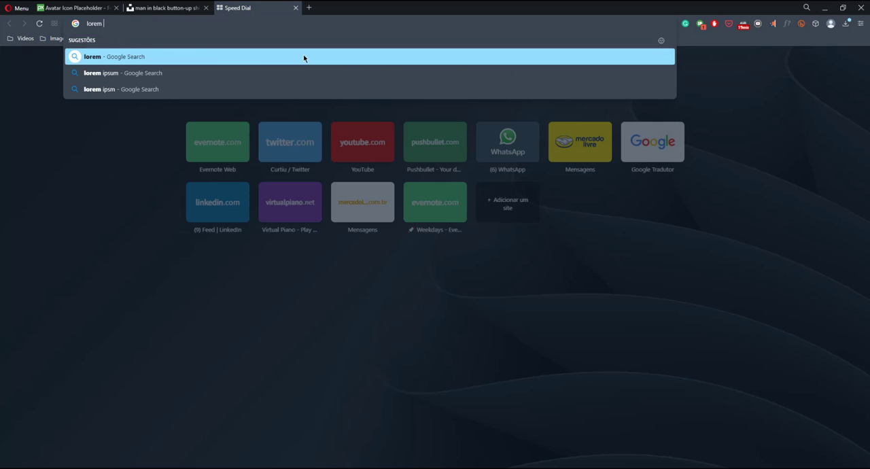
type("ipsum")
key("Return")
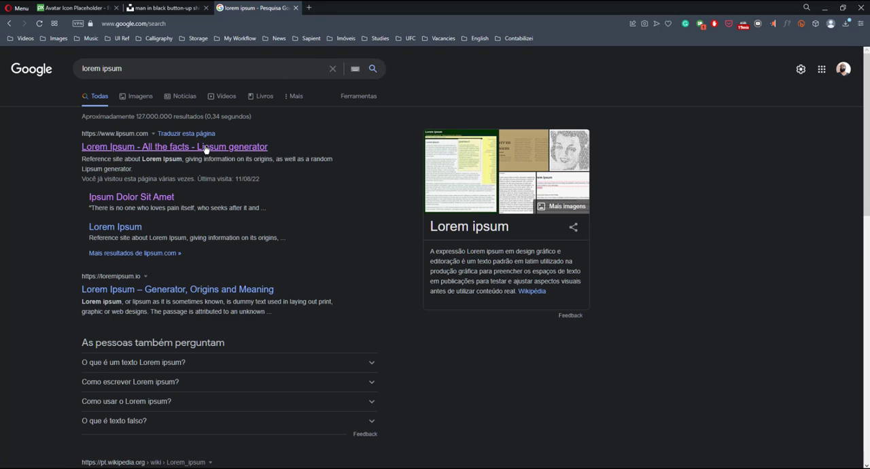
Generate Lorem Ipsum paragraphs on lipsum.com and copy two sentences from the fourth paragraph
left_click(206, 147)
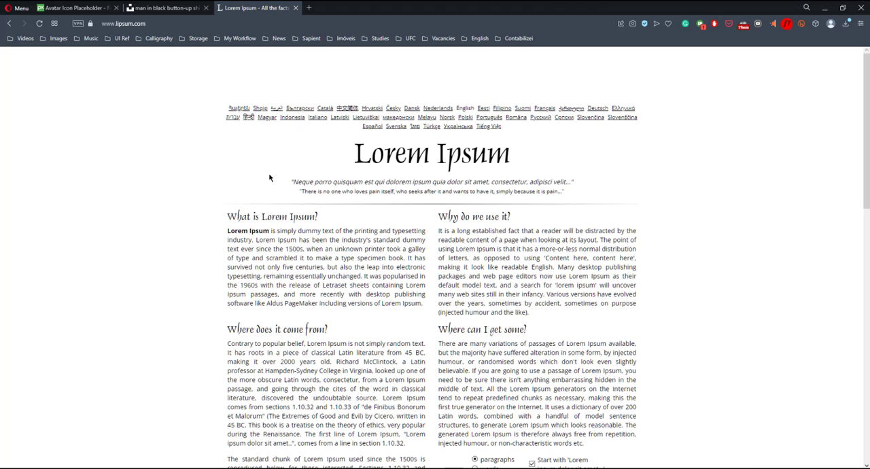
scroll(374, 204, "down", 3)
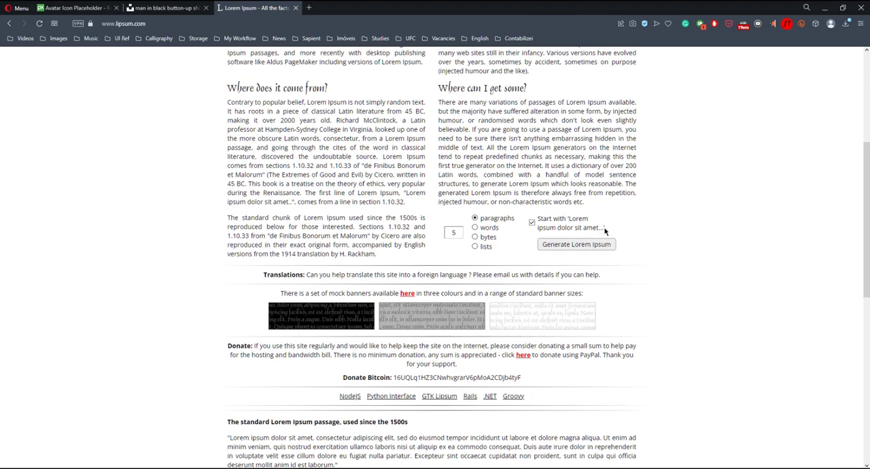
left_click(590, 247)
scroll(437, 250, "down", 2)
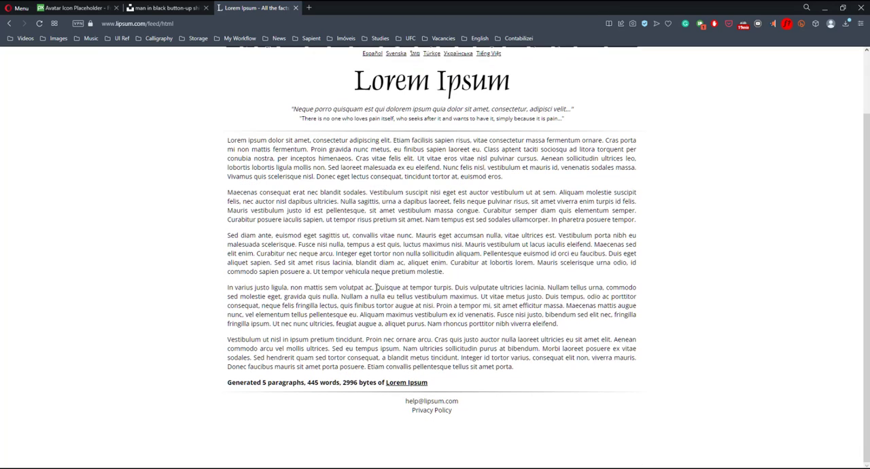
left_click_drag(376, 287, 341, 297)
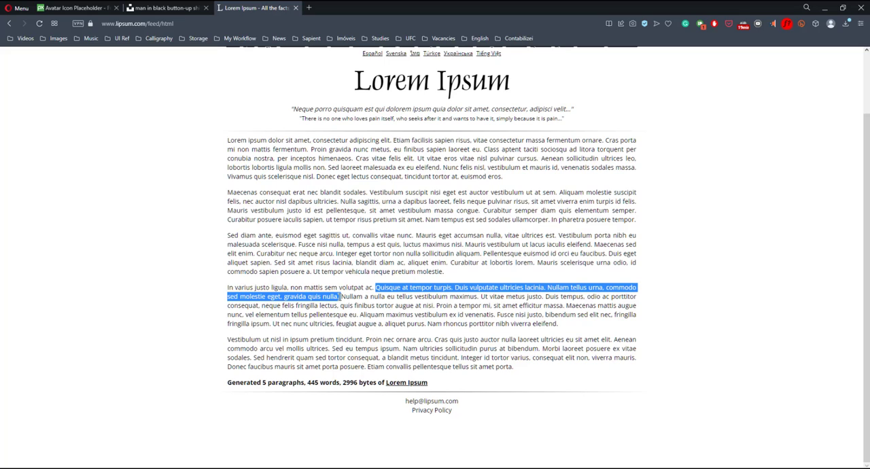
key("ctrl+c")
Replace the dialog's body text with the copied lorem ipsum sentences
left_click(518, 468)
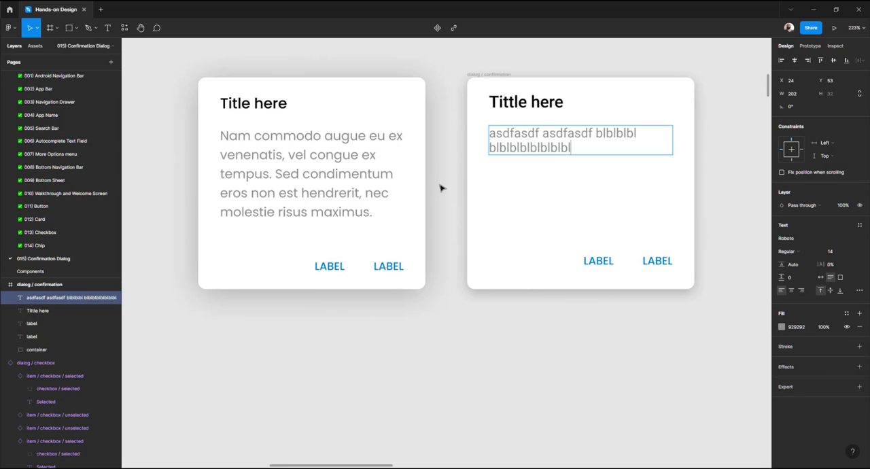
left_click_drag(594, 145, 460, 130)
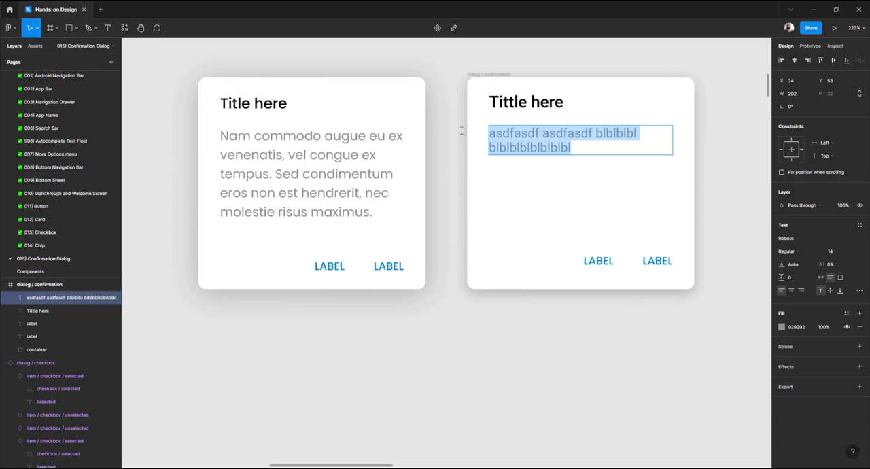
key("ctrl+v")
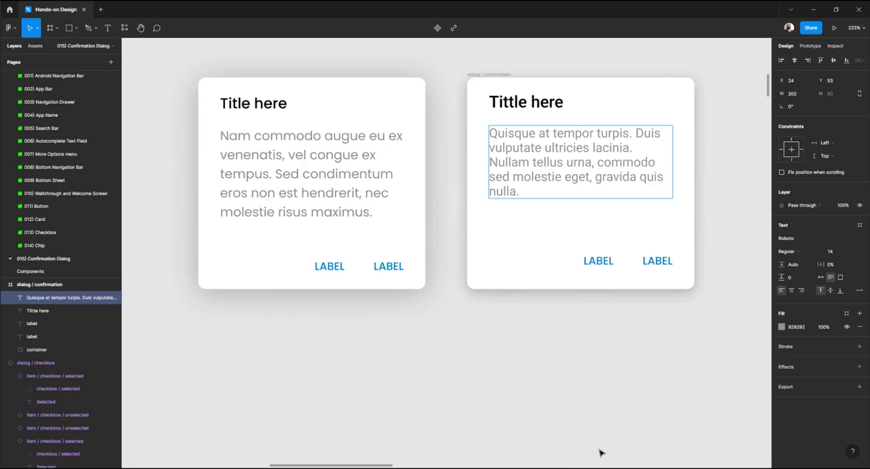
Copy another lorem ipsum passage from the page and append it to the dialog's body text
key("alt+Tab")
left_click(355, 312)
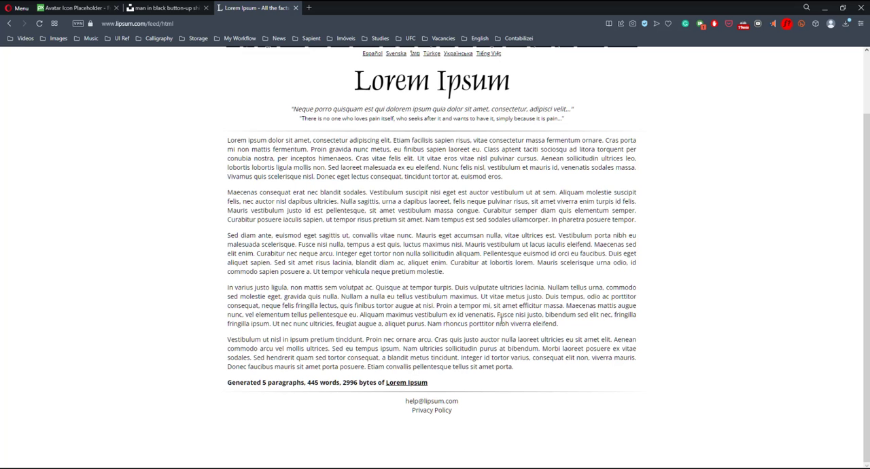
left_click_drag(496, 315, 336, 324)
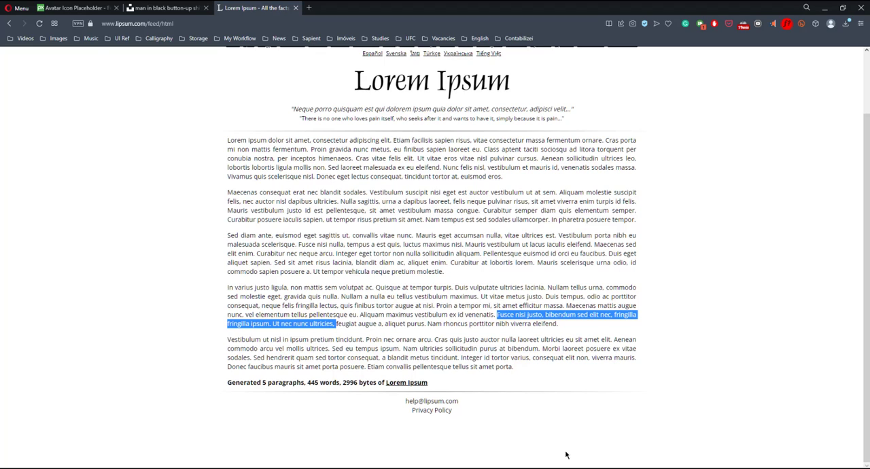
key("alt+Tab")
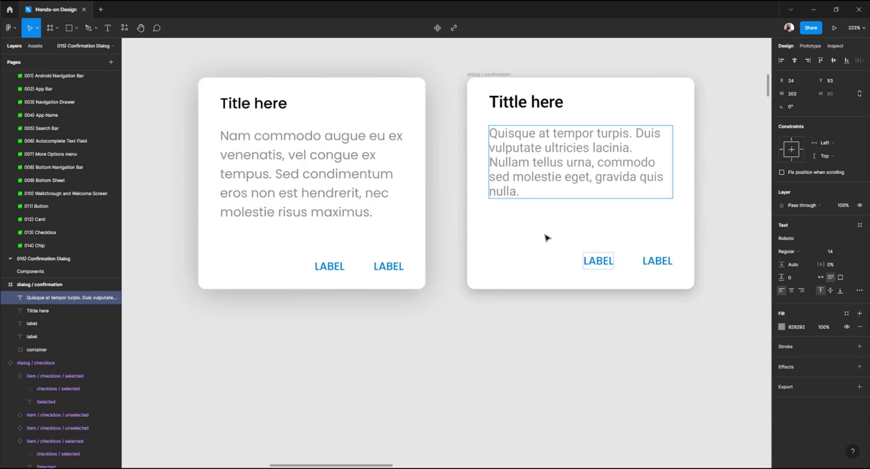
key("ctrl+v")
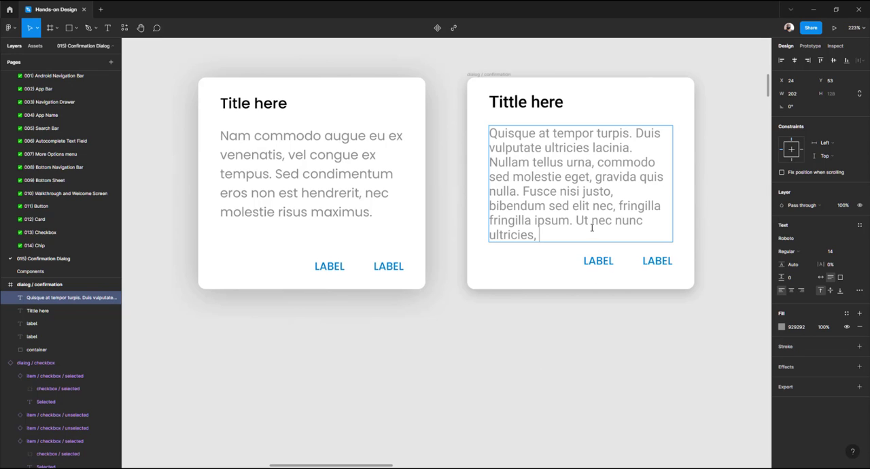
Delete the trailing words 'Ut nec nunc ultricies,' from the body text
left_click_drag(576, 220, 576, 263)
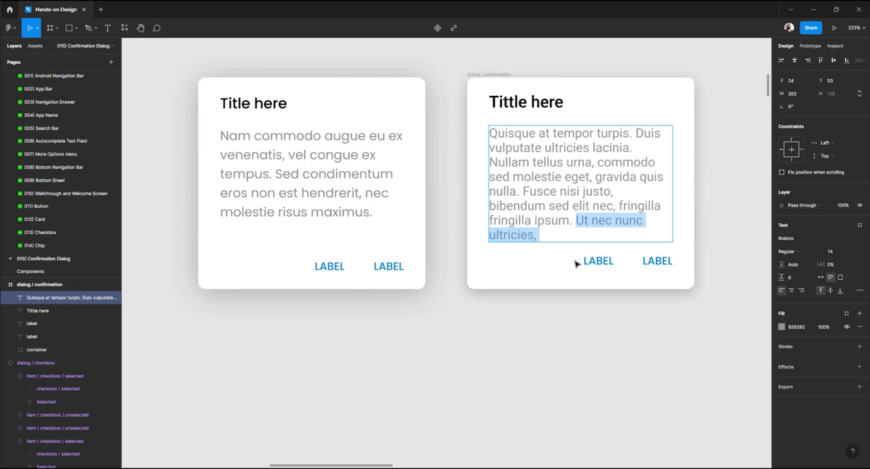
key("BackSpace")
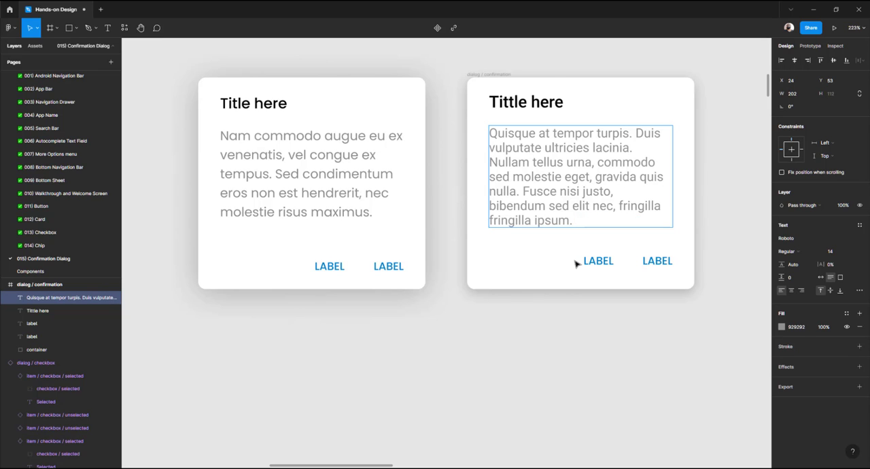
key("Escape")
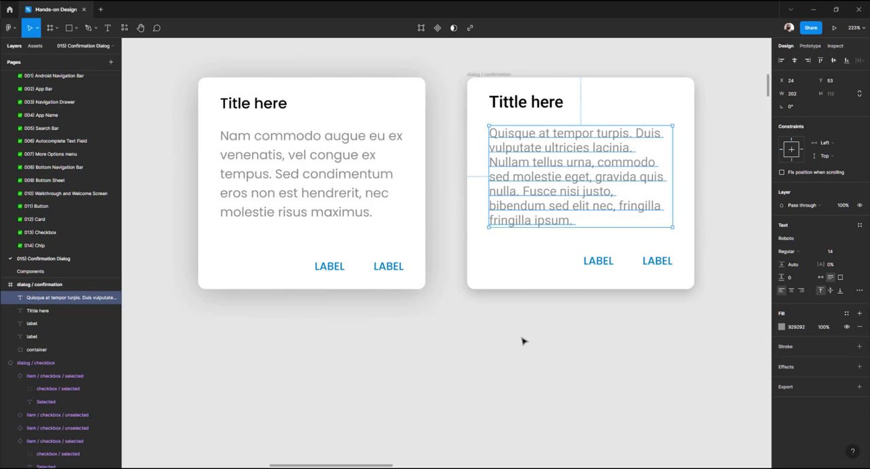
left_click(522, 340)
left_click(560, 192)
left_click(484, 344)
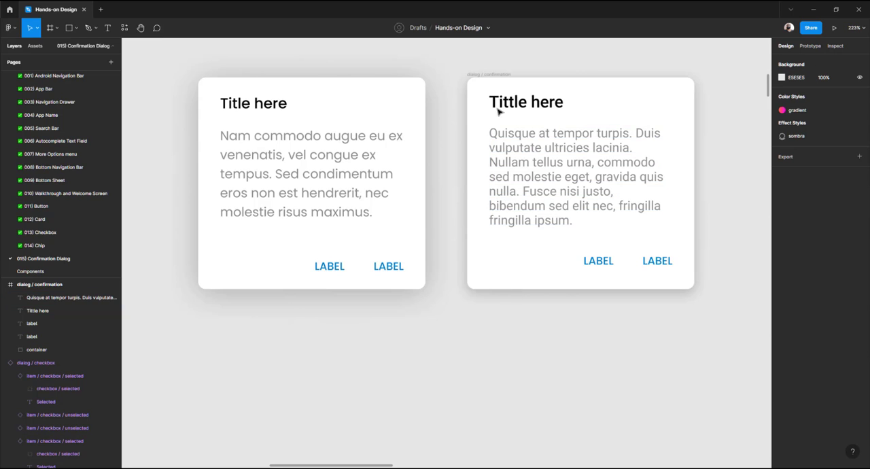
left_click(494, 79)
left_click(431, 163)
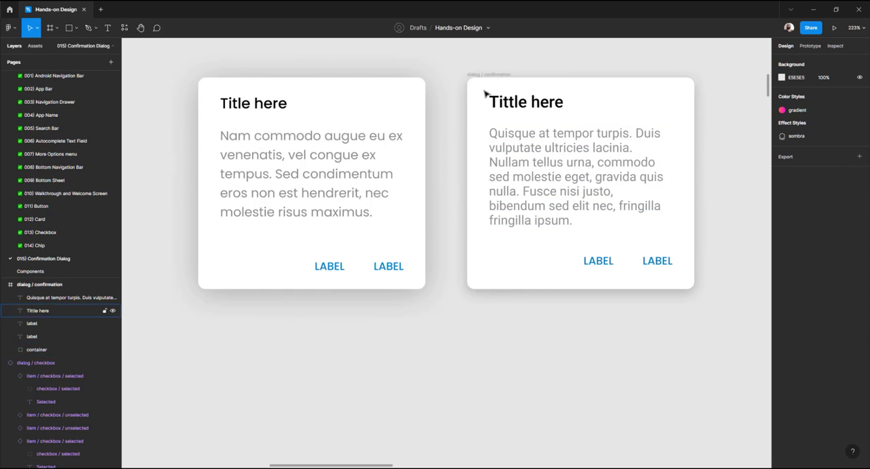
left_click(484, 76)
left_click(459, 67)
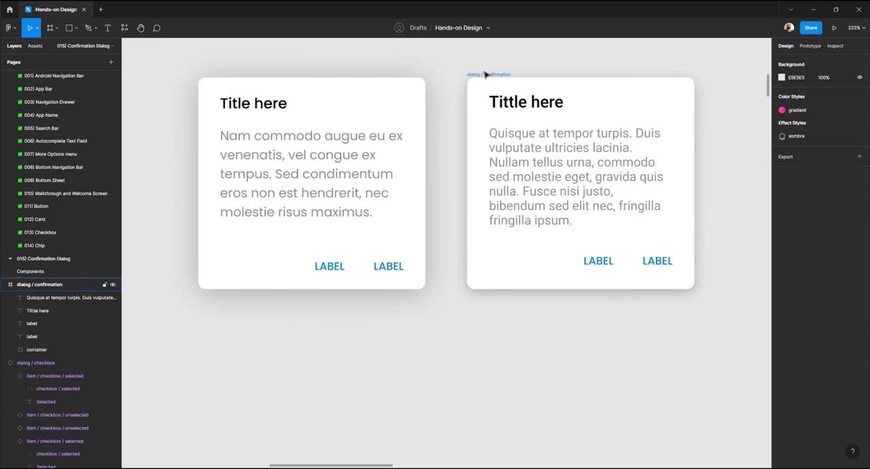
left_click(485, 74)
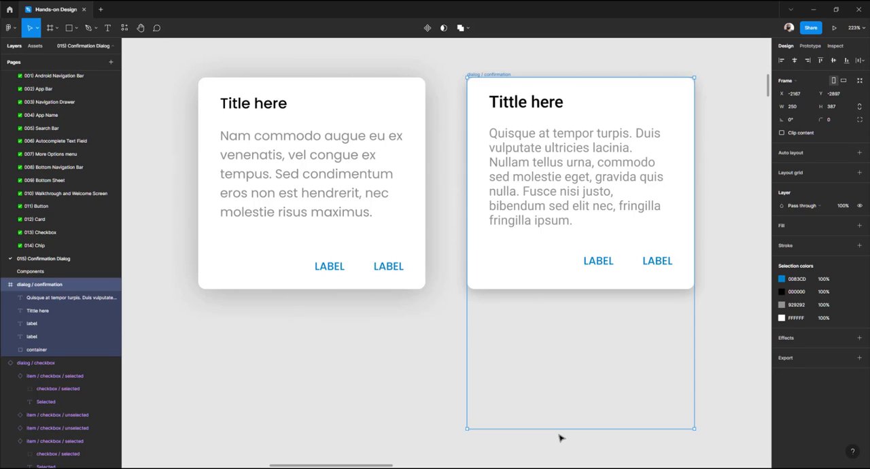
left_click(451, 108)
Resize the dialog / confirmation frame's height to 233 to fit its container
left_click(478, 75)
left_click_drag(537, 429, 540, 372)
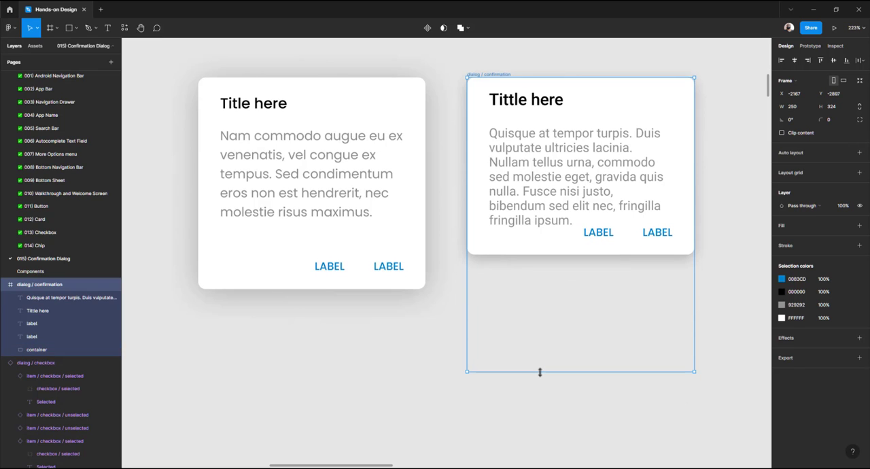
key("ctrl+z")
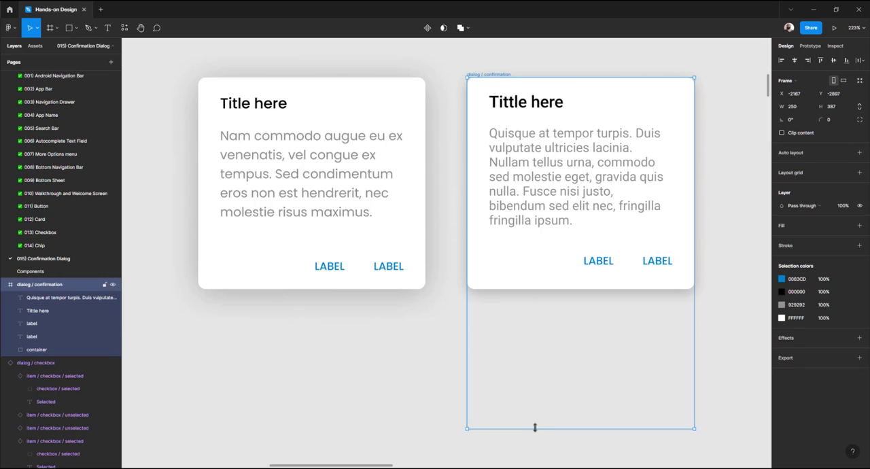
left_click_drag(536, 425, 543, 290)
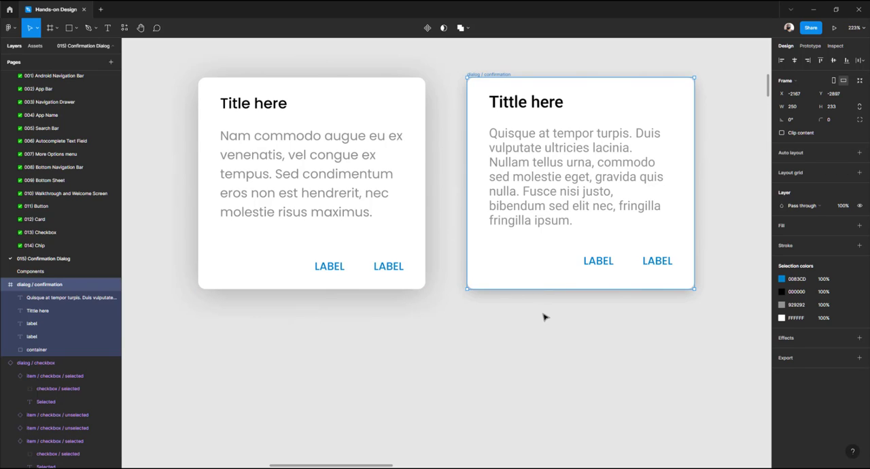
left_click(544, 317)
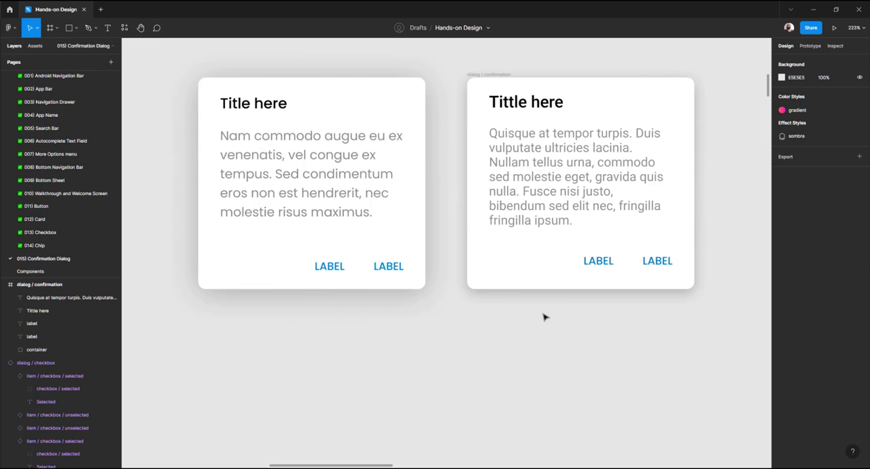
Undo the recent height changes, then replace the dialog / confirmation frame with a group of its layers
key("ctrl+z")
key("ctrl+z")
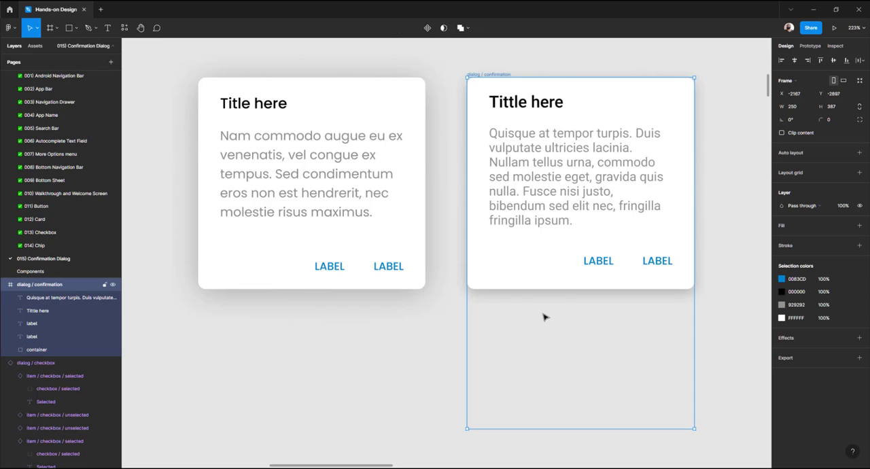
left_click(433, 359)
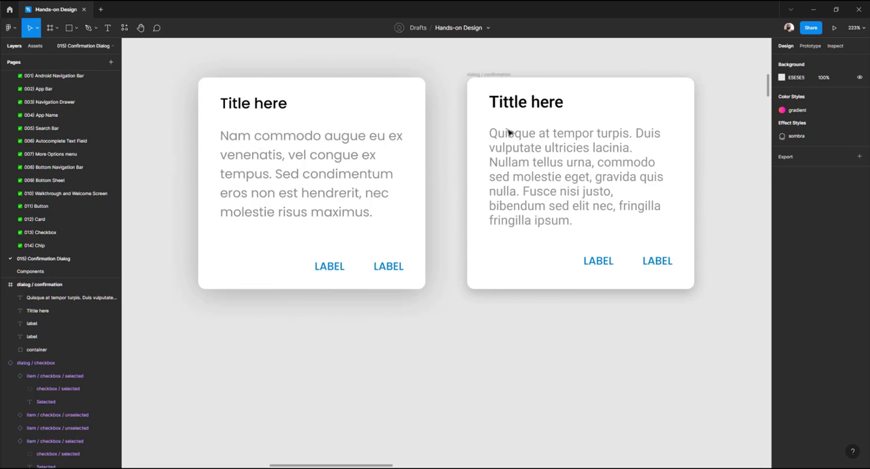
left_click(492, 76)
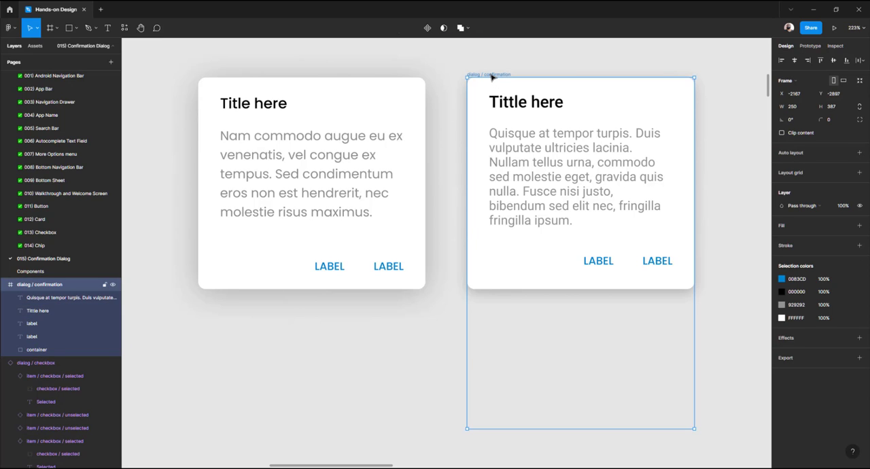
key("ctrl+shift+g")
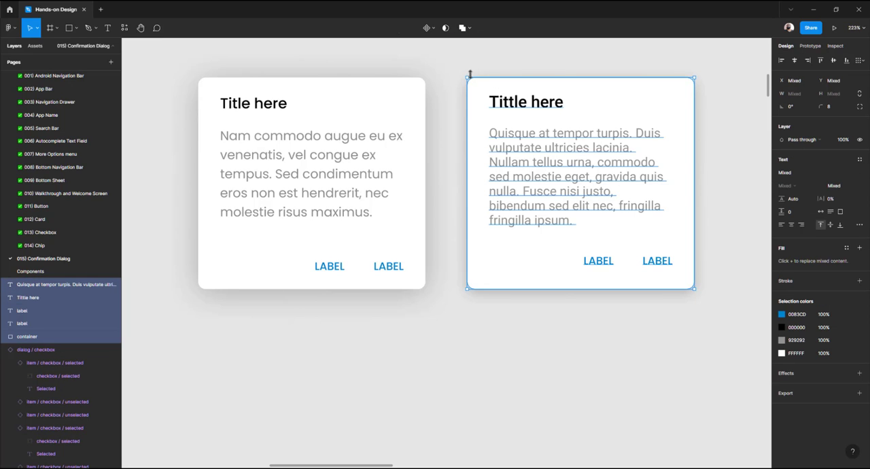
left_click_drag(447, 56, 741, 372)
key("ctrl+g")
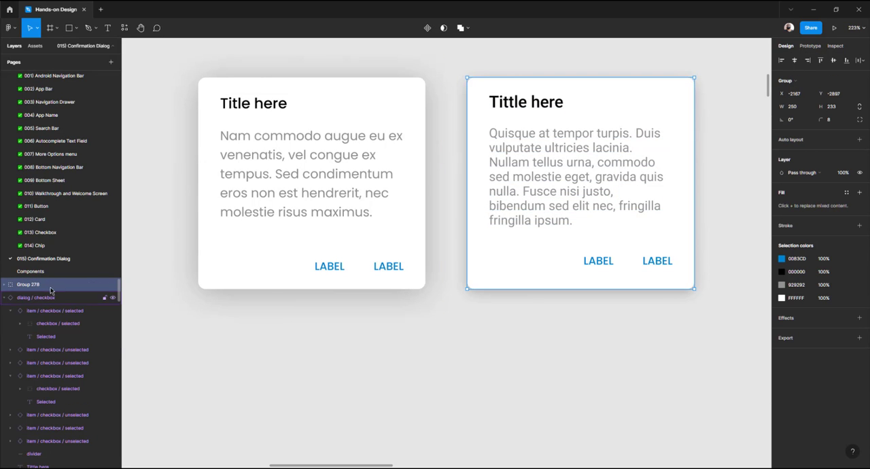
Examine the dialog / checkbox component on the canvas for comparison with the new dialog
key("ctrl+r")
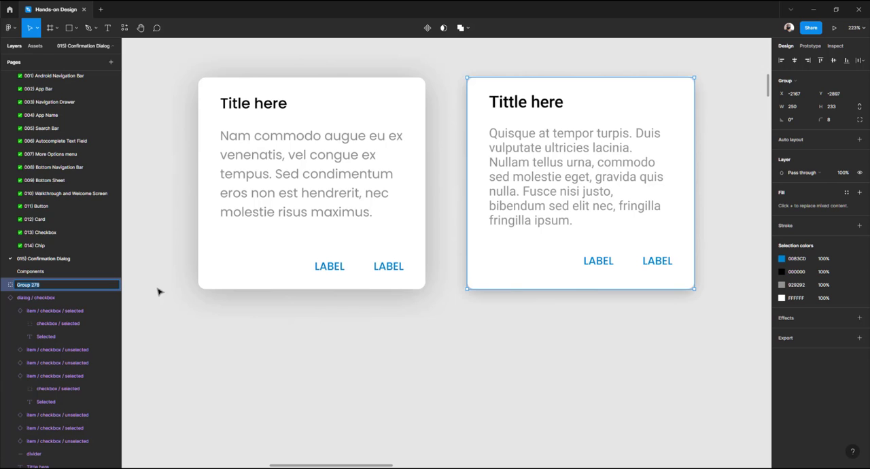
scroll(340, 258, "down", 3)
scroll(326, 235, "left", 3)
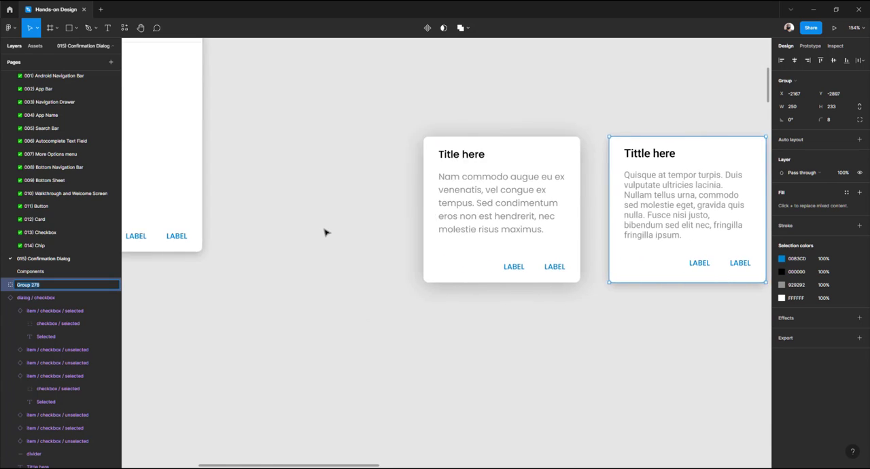
scroll(325, 232, "up", 3)
scroll(325, 233, "left", 3)
left_click(202, 171)
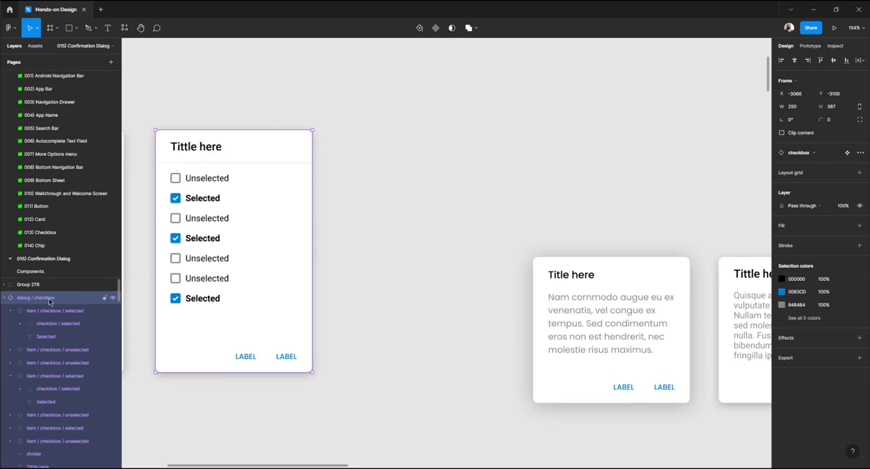
scroll(132, 287, "up", 3)
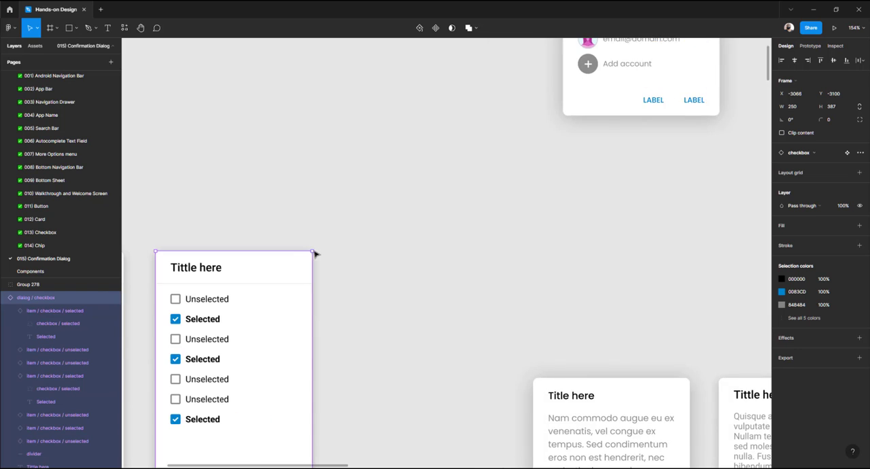
scroll(314, 250, "down", 4)
scroll(315, 251, "right", 3)
scroll(315, 254, "right", 5)
scroll(367, 197, "up", 5, "ctrl")
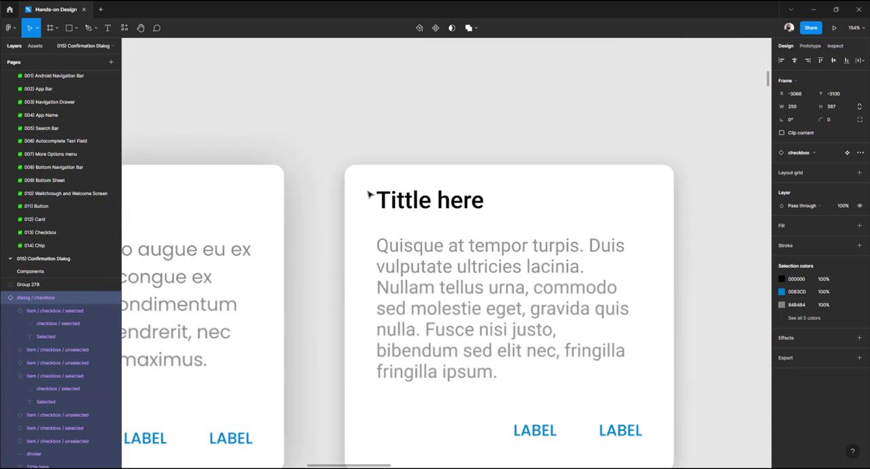
Rename the new group as dialog / confirmation
left_click(371, 182)
double_click(52, 284)
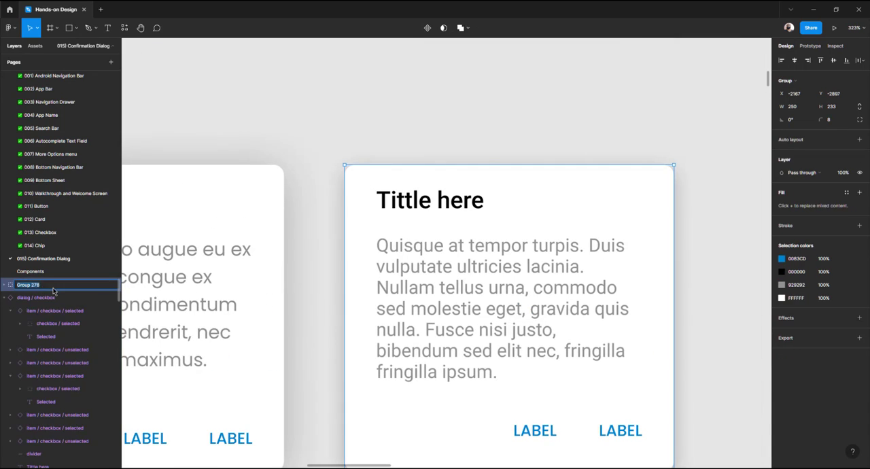
type("dialog / confirmation")
key("Return")
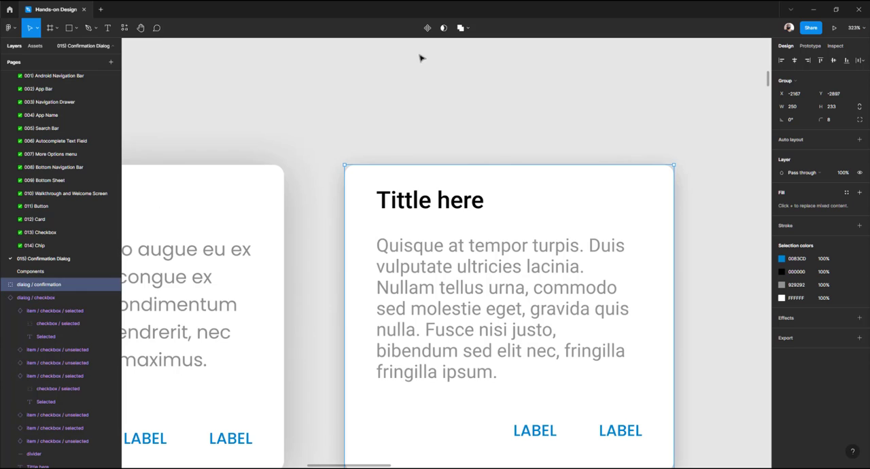
Measure the LABEL buttons' distances from the card edges in both dialogs
scroll(429, 123, "down", 3)
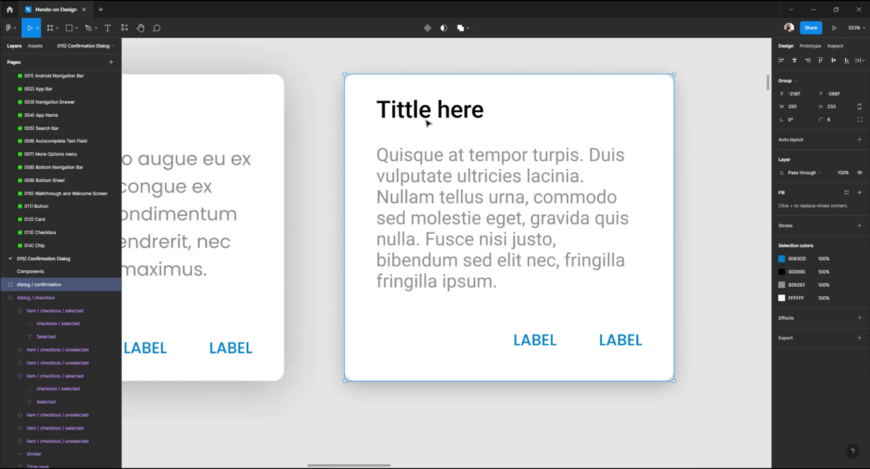
left_click(492, 396)
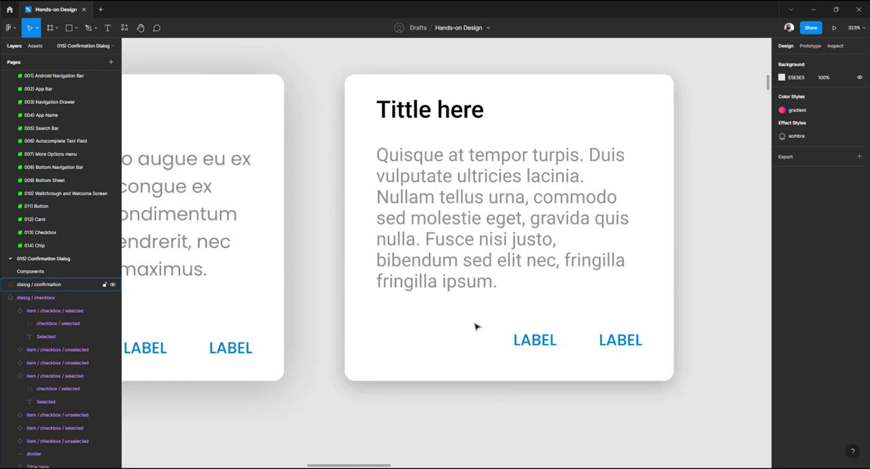
scroll(435, 299, "up", 1)
left_click(410, 120)
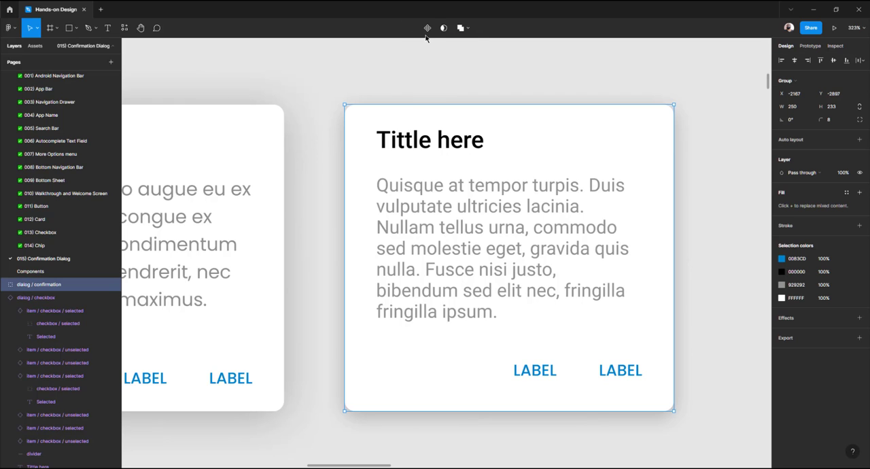
left_click_drag(378, 221, 432, 171)
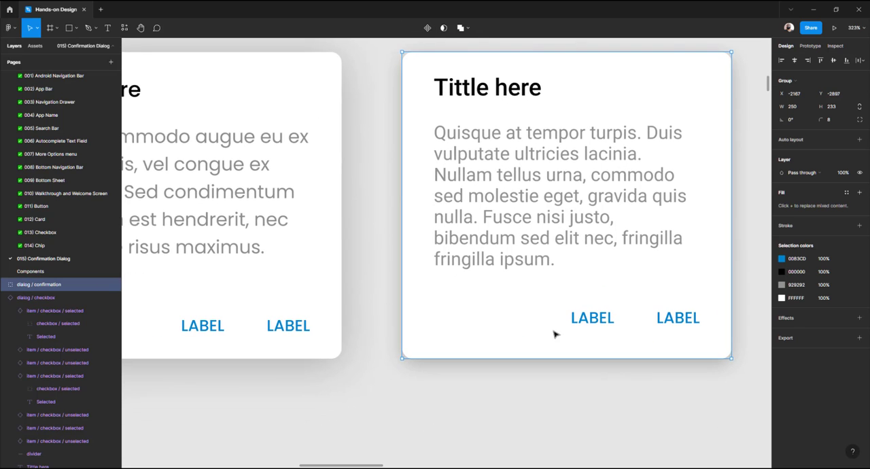
double_click(667, 317)
left_click(607, 323, "shift")
key("alt")
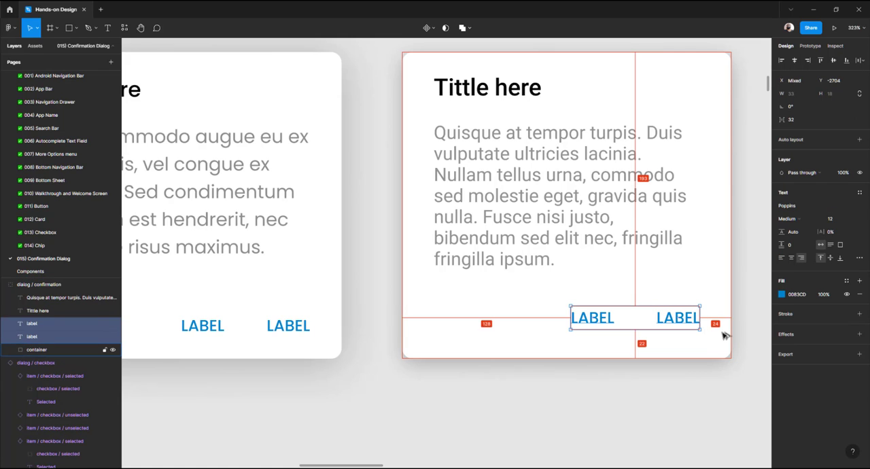
double_click(297, 326)
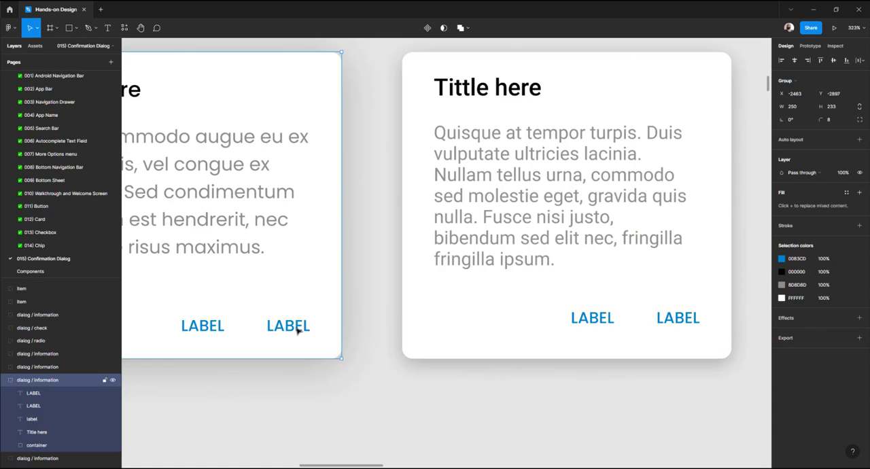
key("alt")
left_click(295, 352)
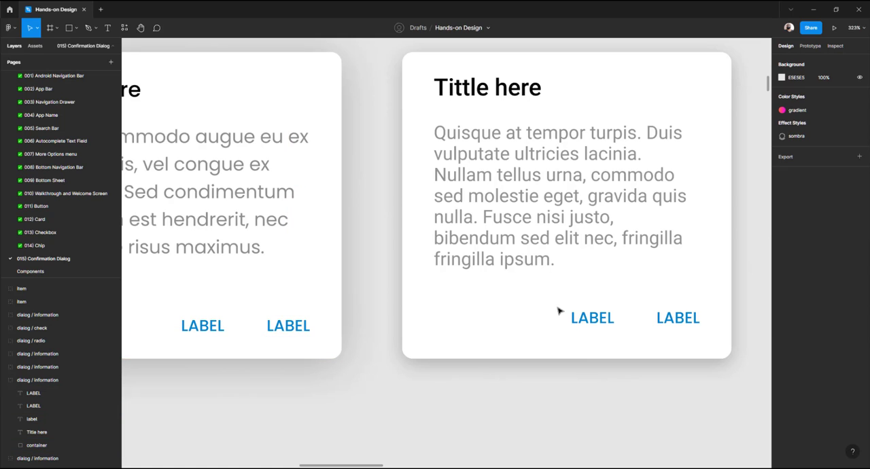
Select both LABEL buttons of the dialog / confirmation group and nudge them down six pixels
double_click(591, 318)
left_click(670, 316, "shift")
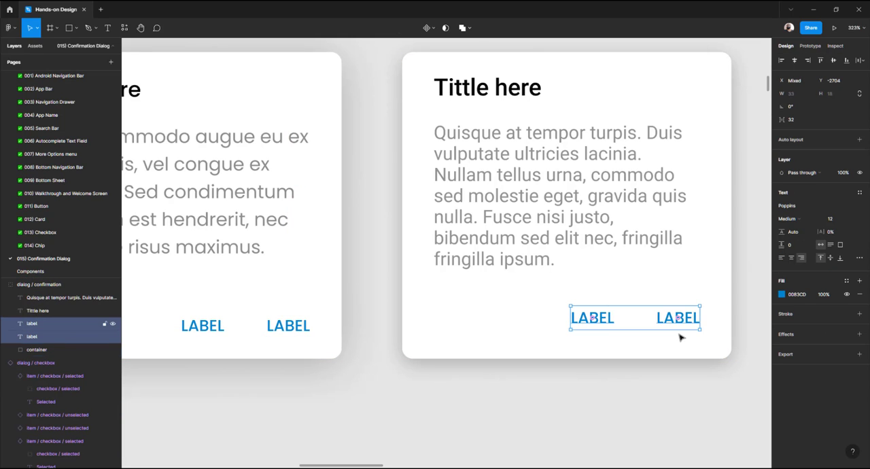
key("alt")
key("Down")
key("Down")
key("Down")
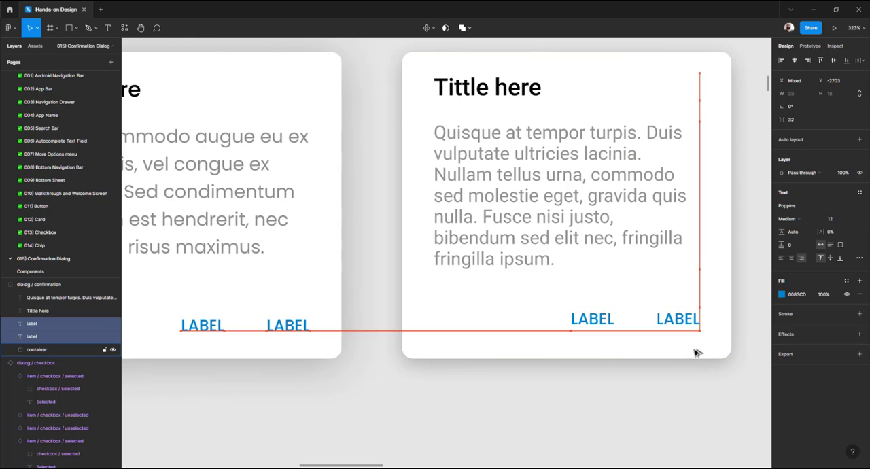
key("alt")
key("Down")
key("Down")
key("Down")
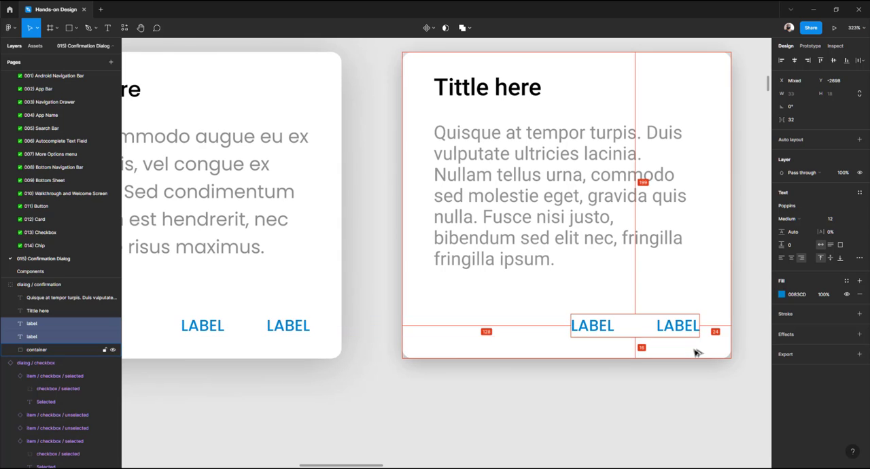
Turn the dialog / confirmation group into a component
left_click(378, 245)
scroll(378, 245, "down", 1)
scroll(378, 246, "down", 1)
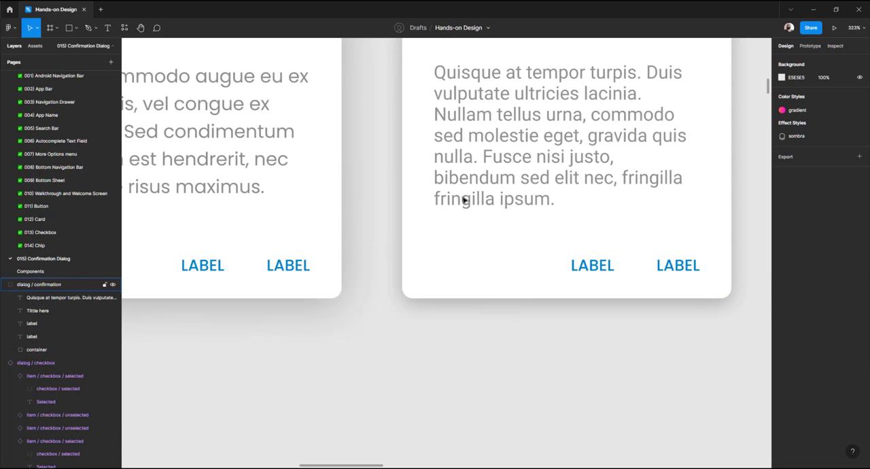
left_click(464, 199)
key("alt")
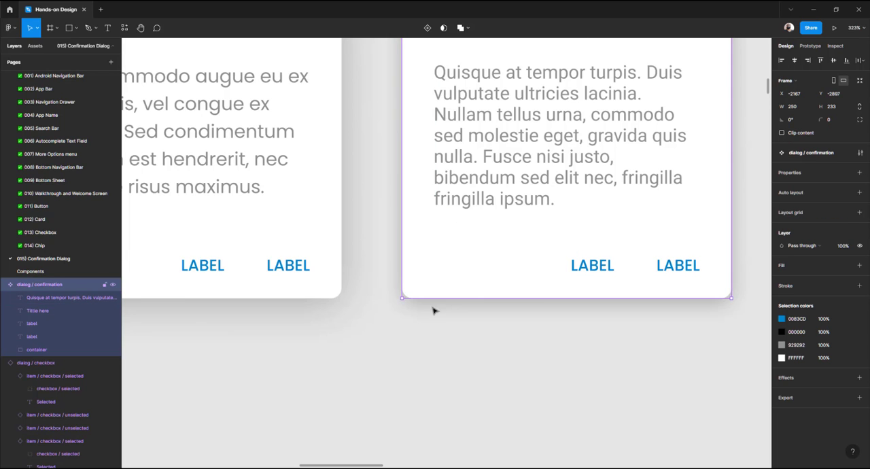
left_click(419, 326)
scroll(398, 246, "down", 3)
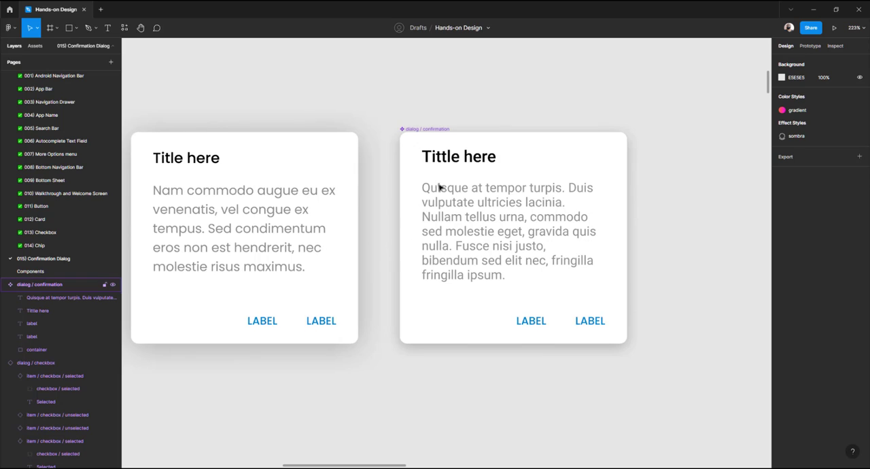
Place an instance of the dialog / confirmation component below it and cut the main component from this page
left_click_drag(443, 120, 448, 338)
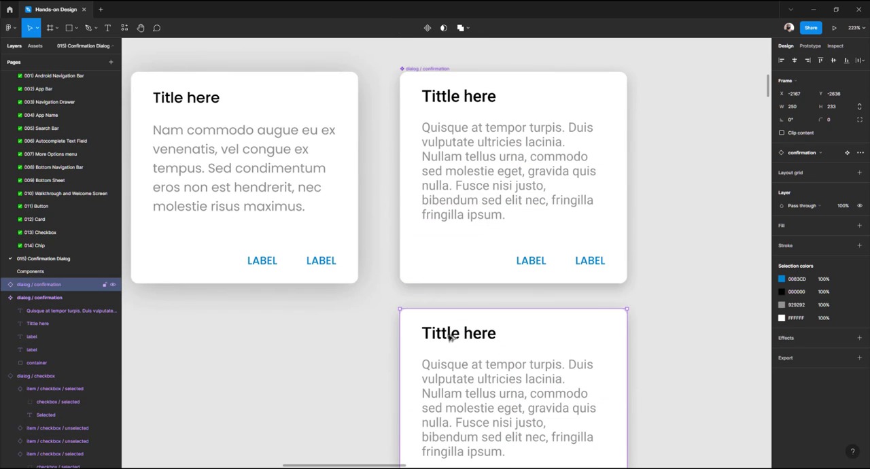
left_click(487, 144)
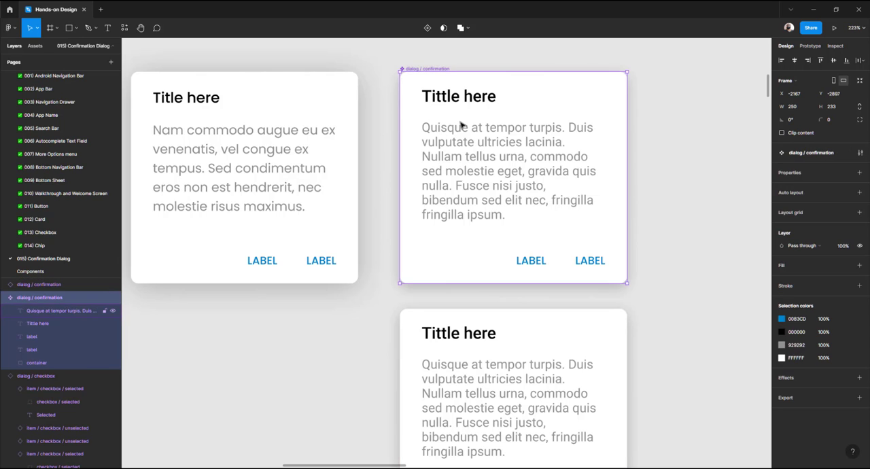
key("Delete")
Open the Components page and rename the RADIO / CHECKBOX section title to DIALOGS
left_click(31, 271)
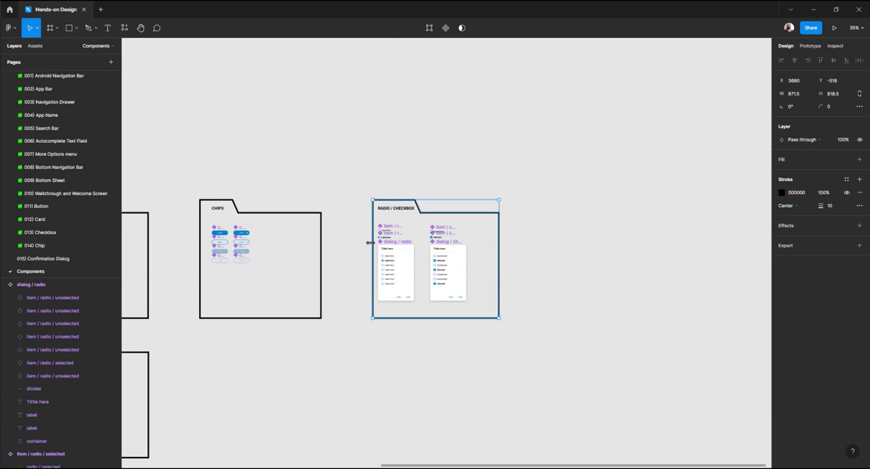
scroll(406, 268, "up", 5)
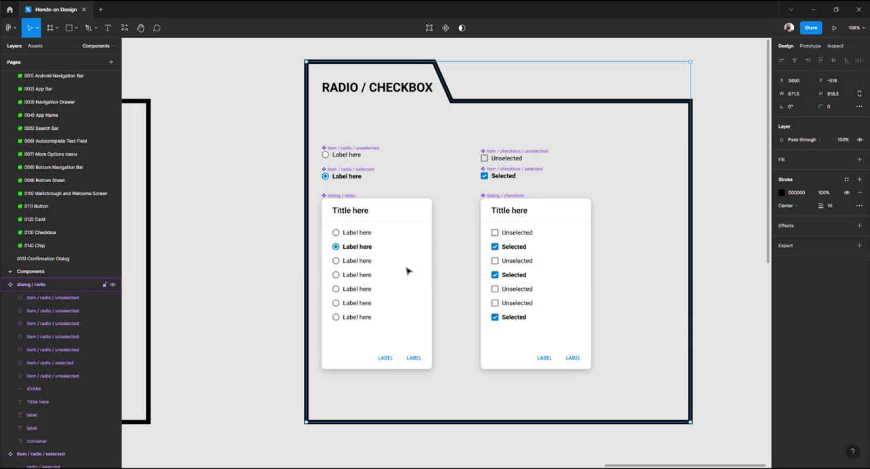
double_click(387, 90)
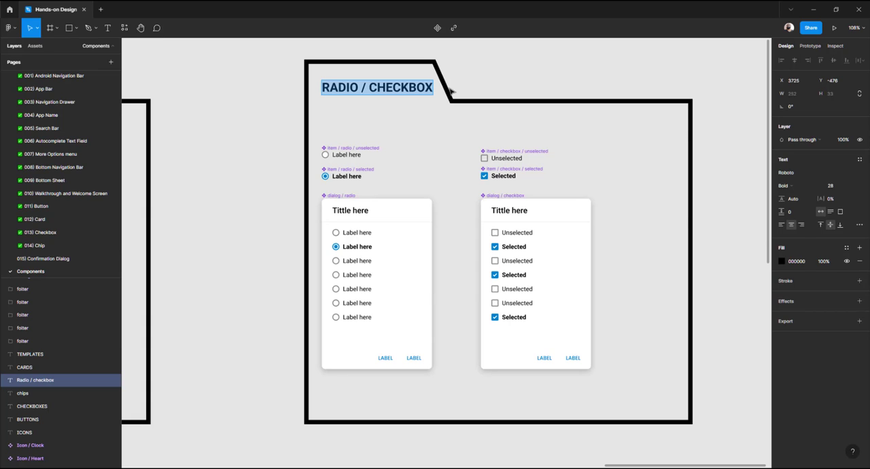
type("dialog")
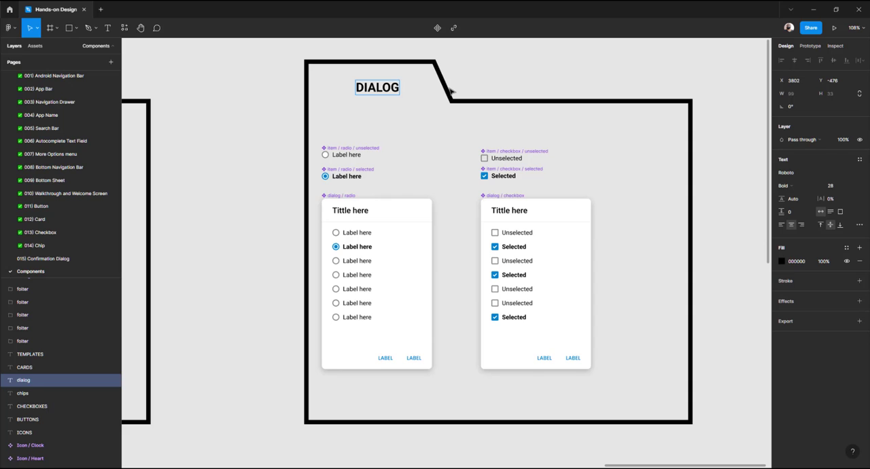
type("s")
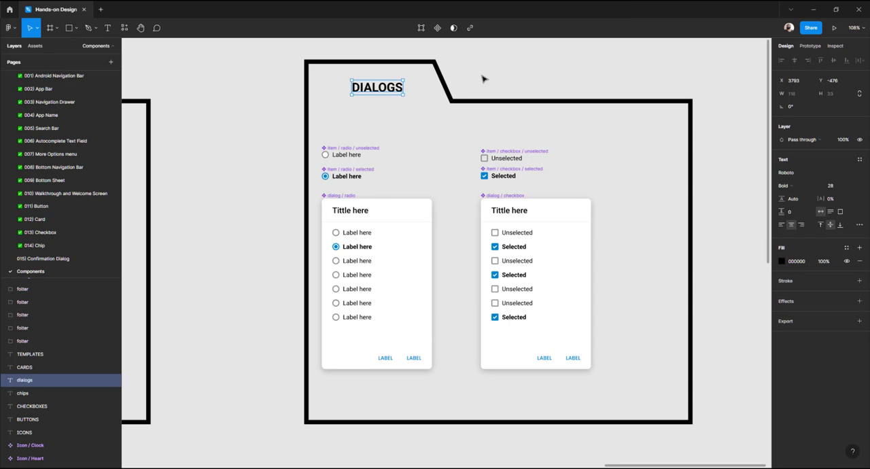
Widen the DIALOGS folder frame to 1376 to make room for another dialog
left_click(482, 78)
scroll(353, 122, "down", 5)
scroll(401, 124, "up", 4)
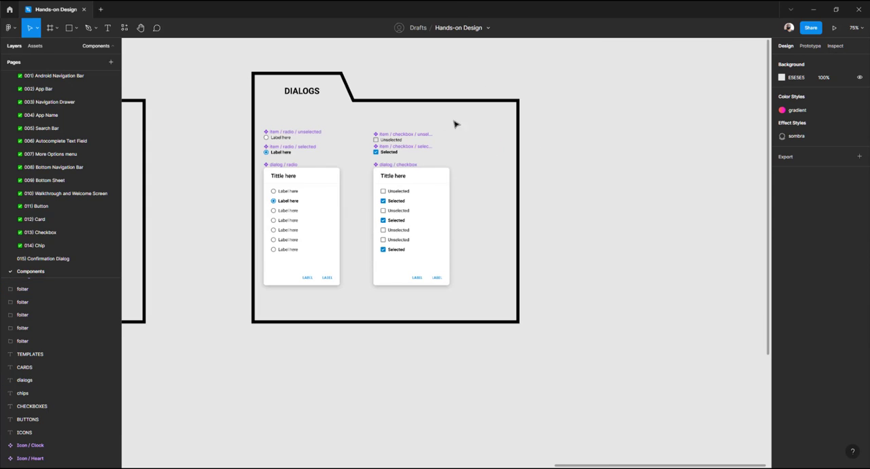
left_click(518, 130)
key("Return")
left_click_drag(563, 75, 674, 310)
key("Escape")
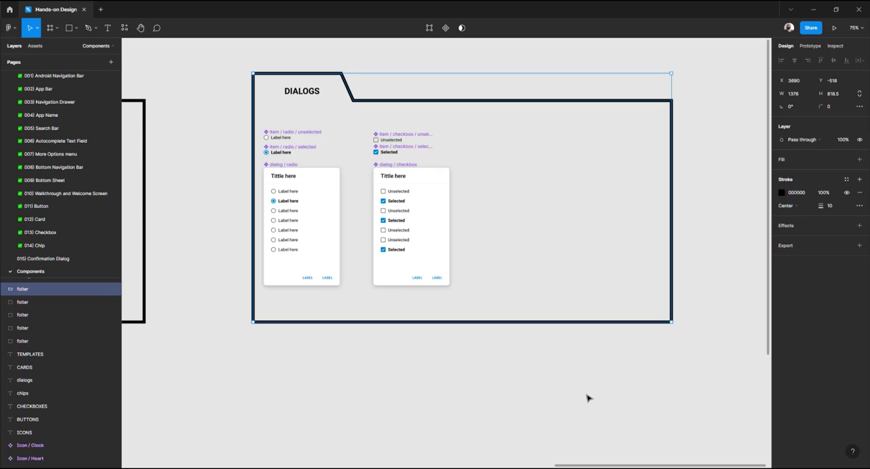
Paste the dialog / confirmation component into the DIALOGS folder beside the checkbox dialog
key("Escape")
key("ctrl+v")
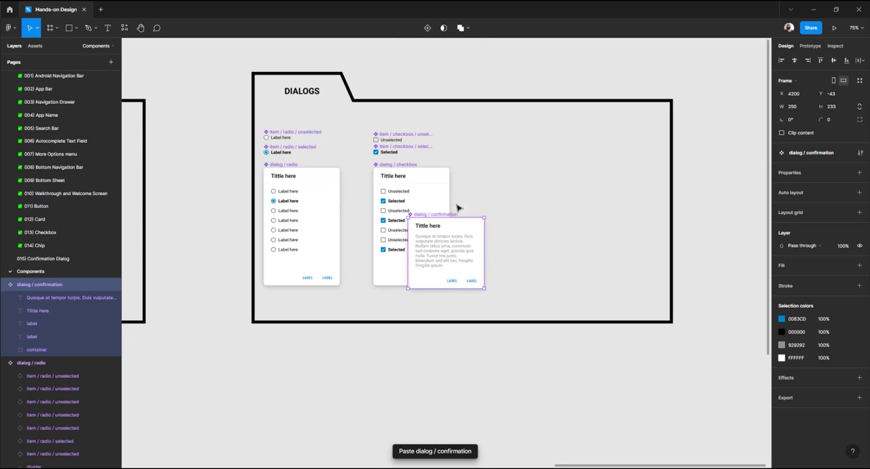
left_click_drag(459, 207, 493, 189)
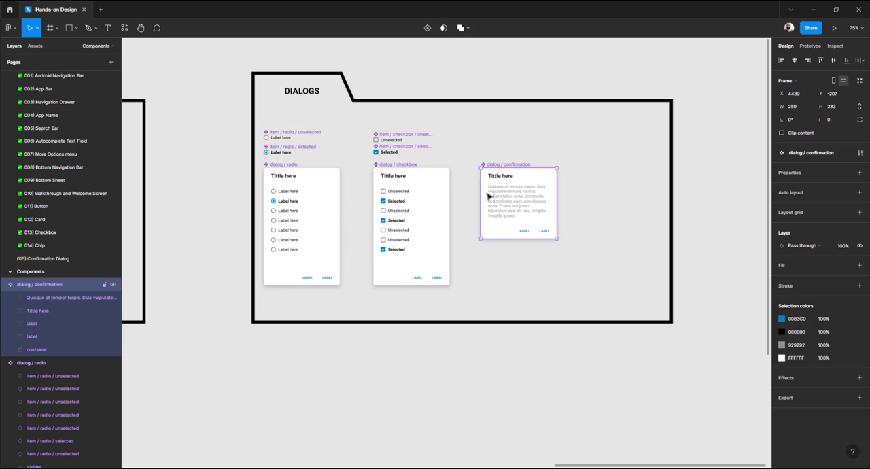
Open the 015) Confirmation Dialog page and delete the old confirmation dialog card
scroll(509, 172, "up", 5)
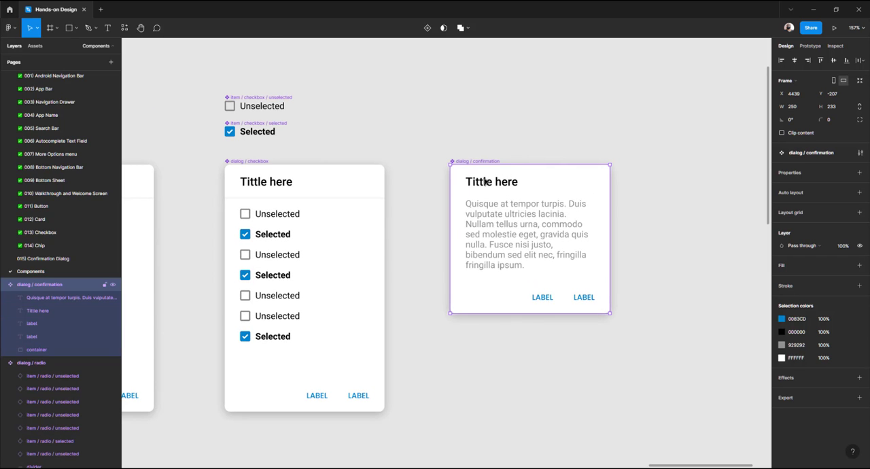
left_click(446, 365)
scroll(417, 314, "down", 3)
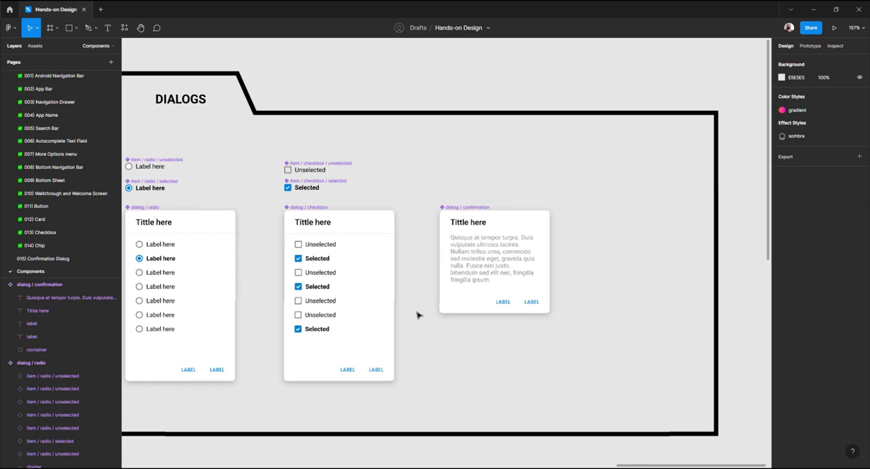
left_click(50, 260)
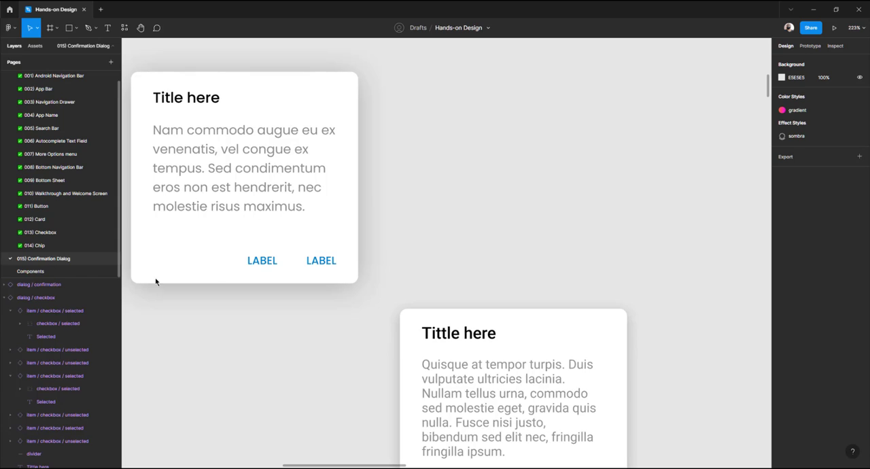
scroll(451, 218, "down", 5)
left_click(416, 212)
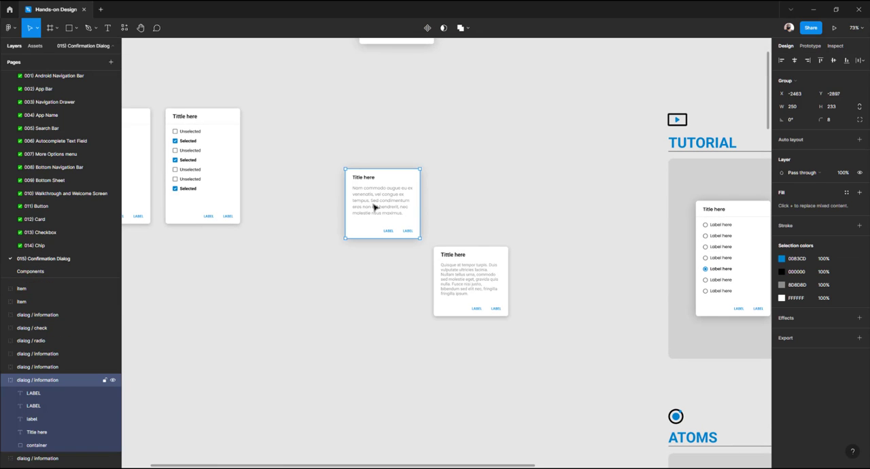
key("Delete")
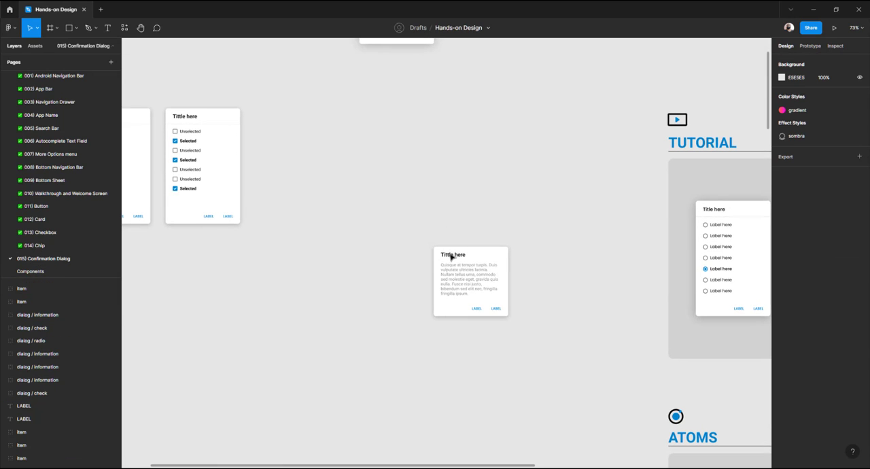
Move the dialog / confirmation instance into the row beside the checkbox dialog
left_click_drag(460, 267, 280, 133)
left_click_drag(375, 171, 527, 214)
scroll(426, 166, "up", 4)
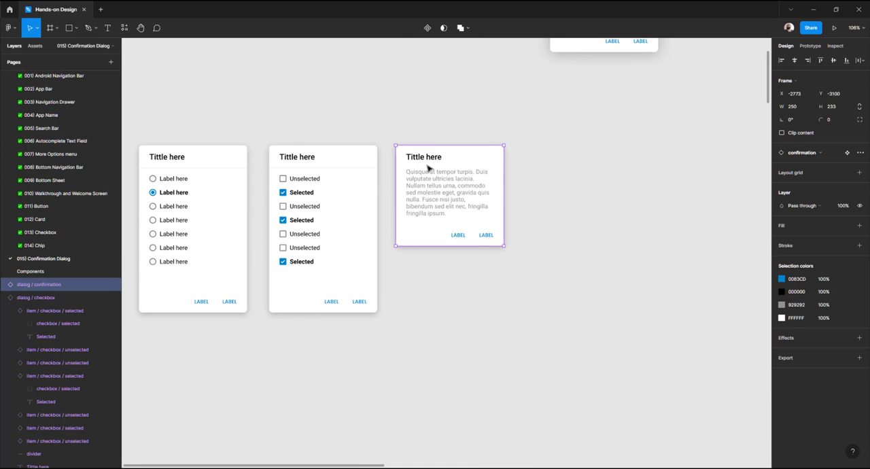
scroll(427, 168, "right", 2)
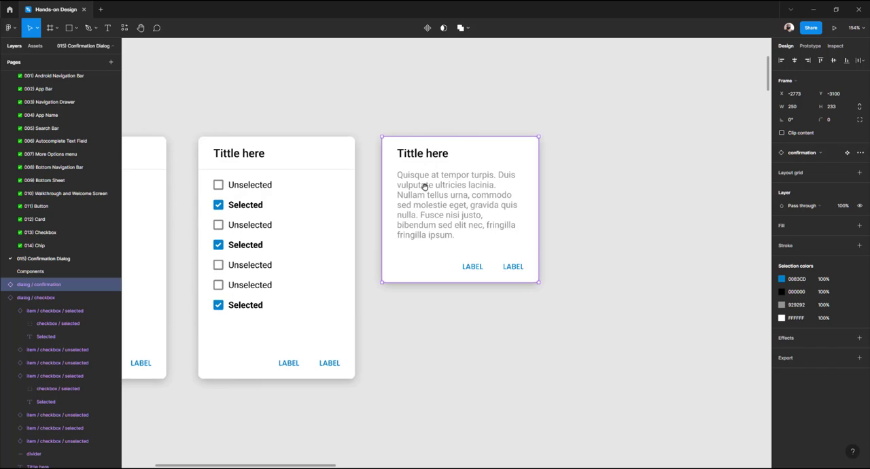
scroll(423, 188, "up", 4)
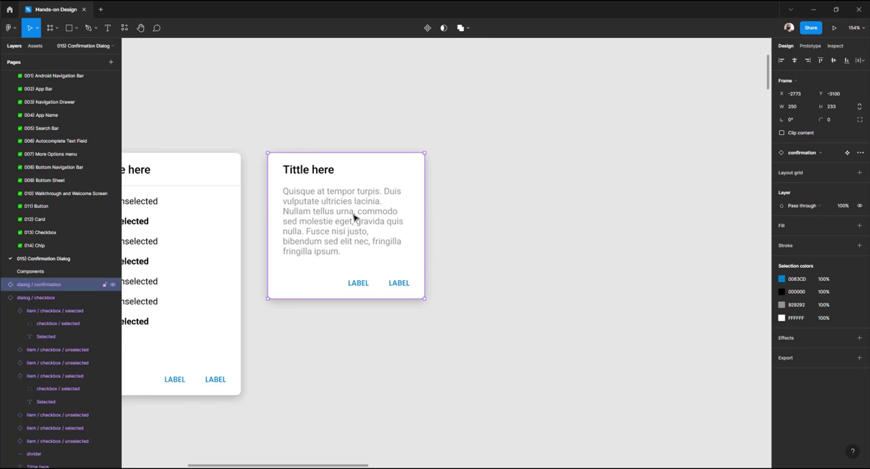
Swap the confirmation instance to radio, then checkbox, then back to confirmation
left_click(806, 153)
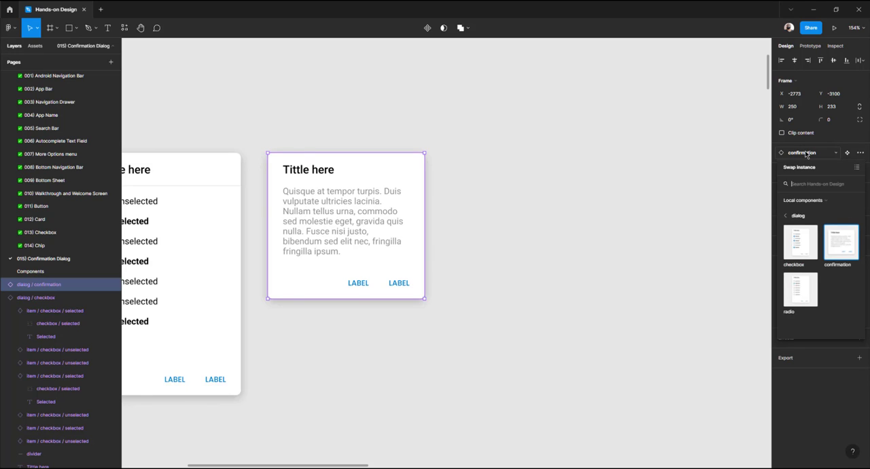
left_click(802, 287)
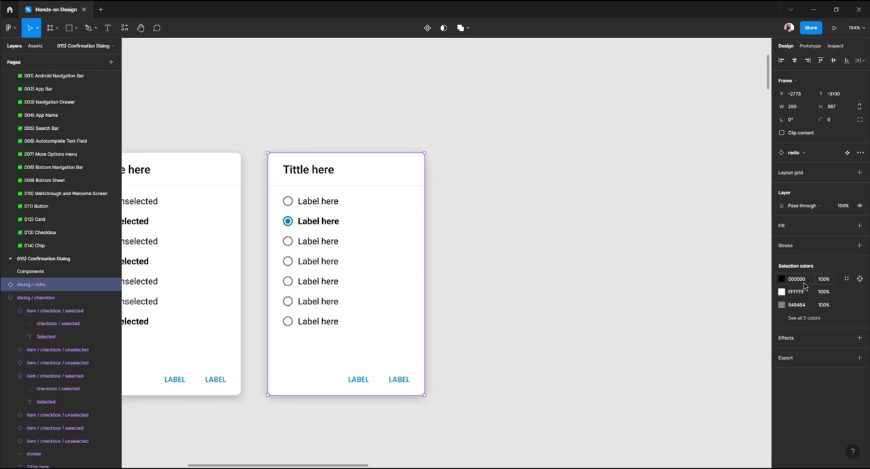
left_click(804, 153)
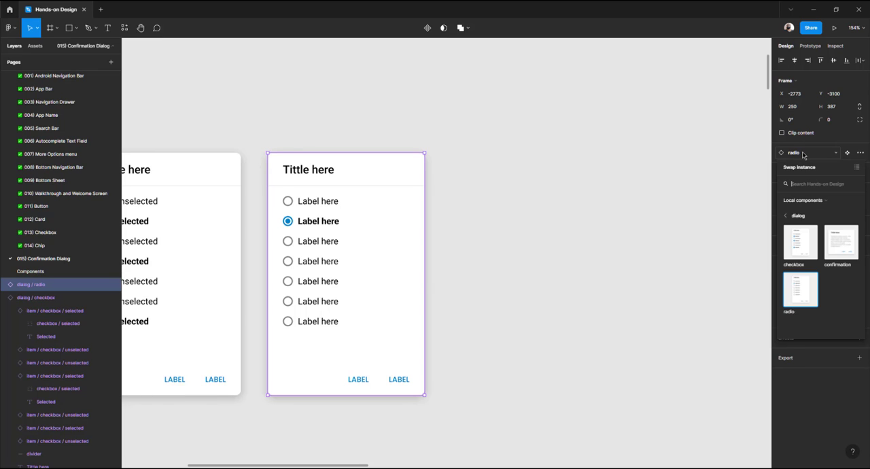
left_click(800, 244)
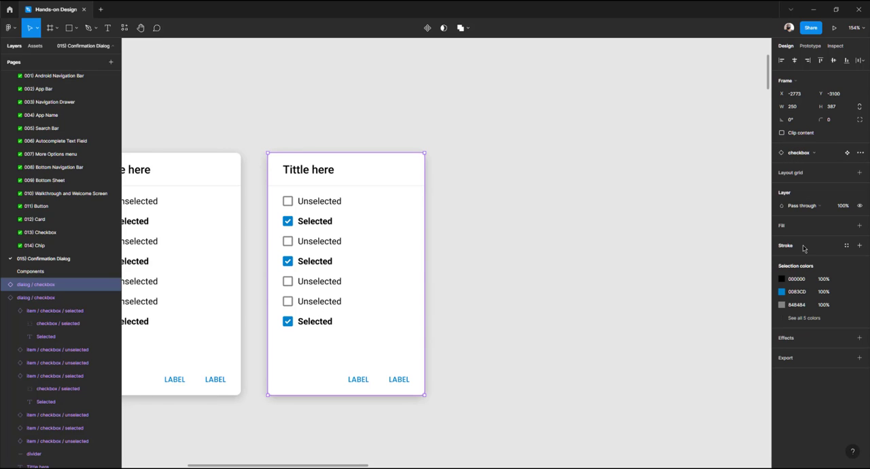
left_click(805, 156)
left_click(840, 242)
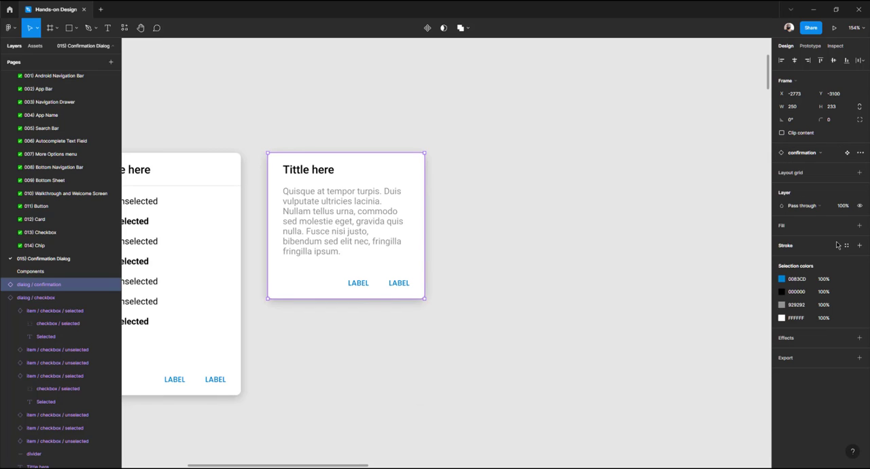
left_click(516, 264)
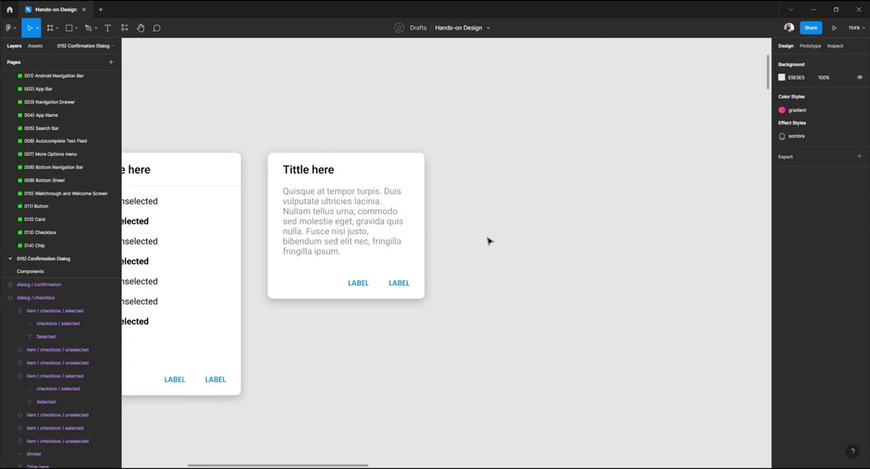
Move the account dialog card down next to the confirmation dialog instance
scroll(488, 240, "down", 5)
scroll(488, 241, "up", 6)
scroll(488, 241, "down", 6)
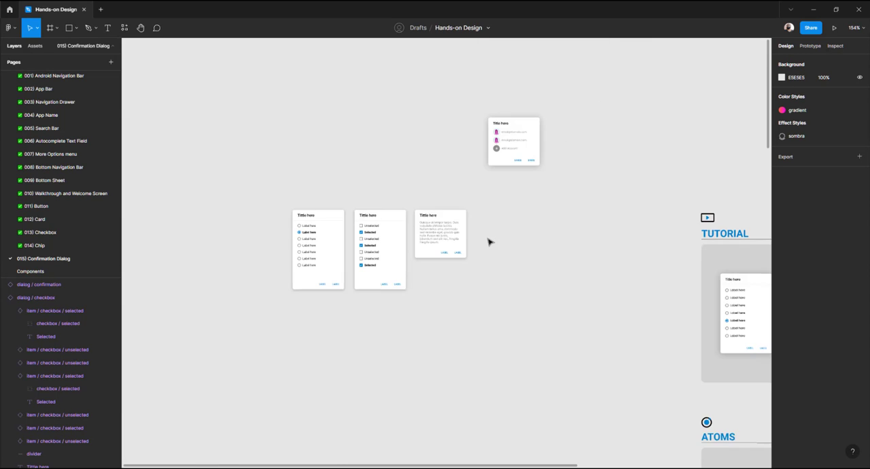
scroll(488, 240, "up", 2)
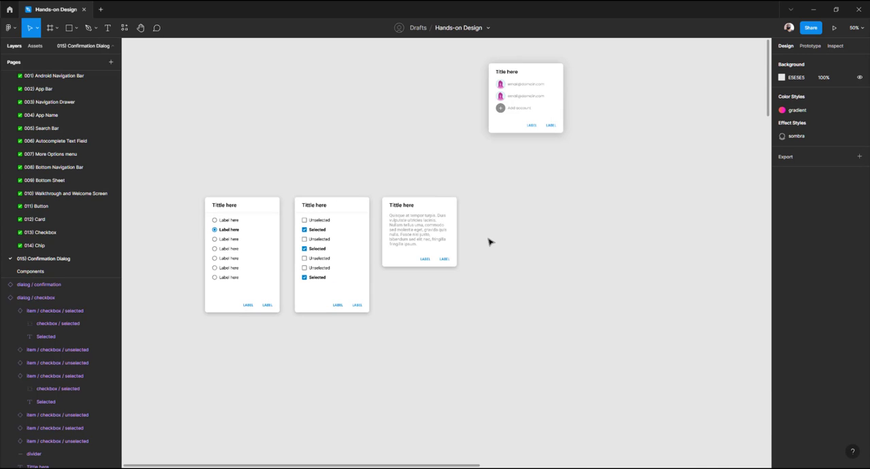
left_click(518, 105)
scroll(535, 149, "right", 3)
scroll(534, 149, "right", 2)
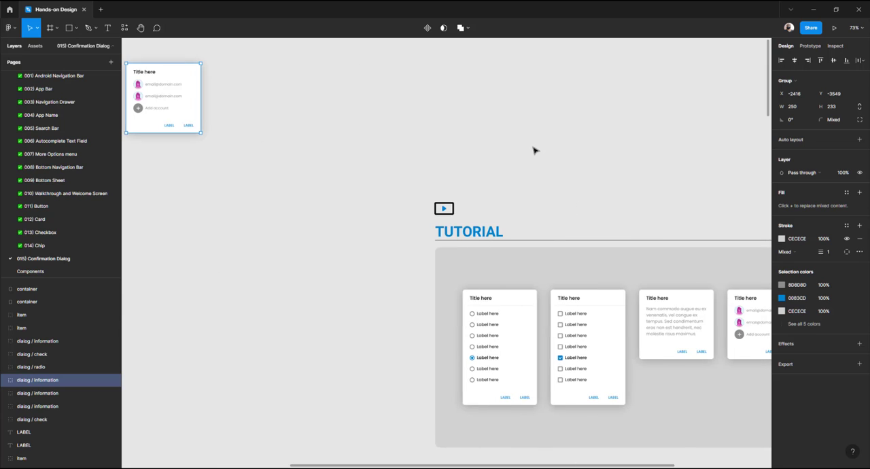
scroll(534, 149, "left", 4)
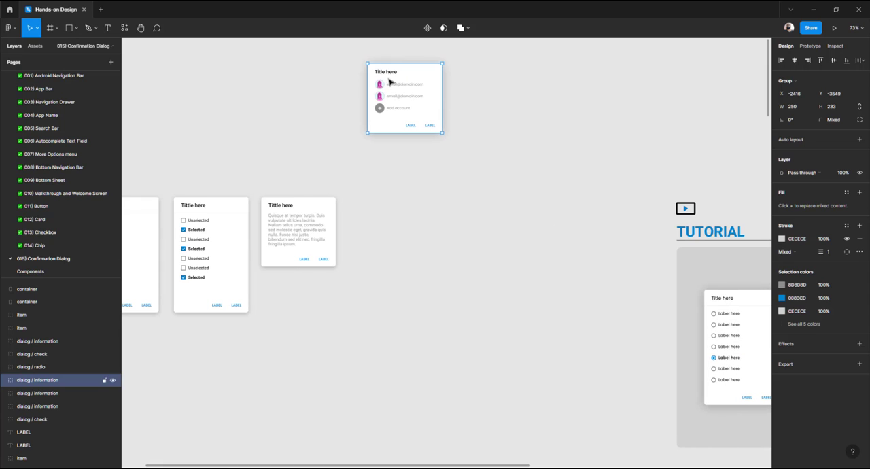
left_click_drag(388, 82, 399, 215)
left_click(390, 183)
scroll(424, 136, "left", 1)
scroll(376, 213, "left", 2)
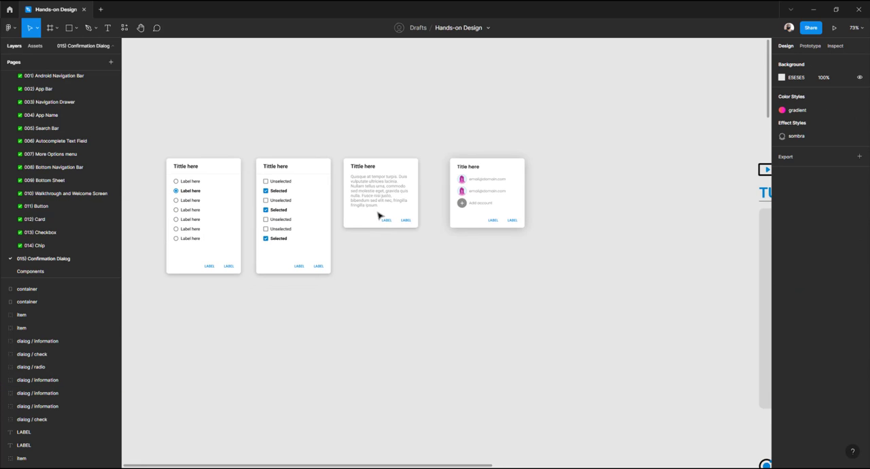
scroll(379, 197, "up", 5)
left_click_drag(555, 165, 512, 193)
scroll(513, 192, "down", 5)
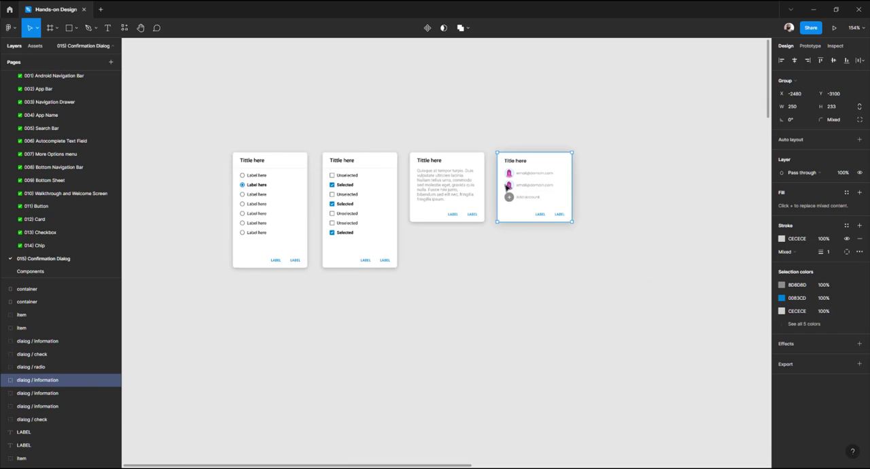
Detach the confirmation dialog instance from its component
left_click(455, 134)
scroll(364, 140, "right", 3)
left_click_drag(364, 140, 483, 229)
scroll(462, 157, "down", 3)
scroll(463, 157, "left", 2)
left_click_drag(439, 291, 439, 323)
scroll(436, 190, "down", 2)
scroll(434, 175, "up", 6)
left_click_drag(403, 150, 356, 73)
left_click(356, 85)
left_click(326, 198)
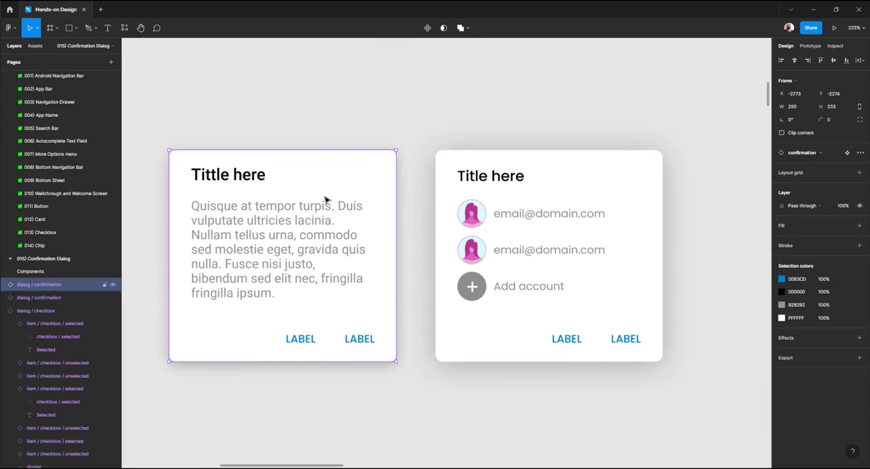
right_click(326, 199)
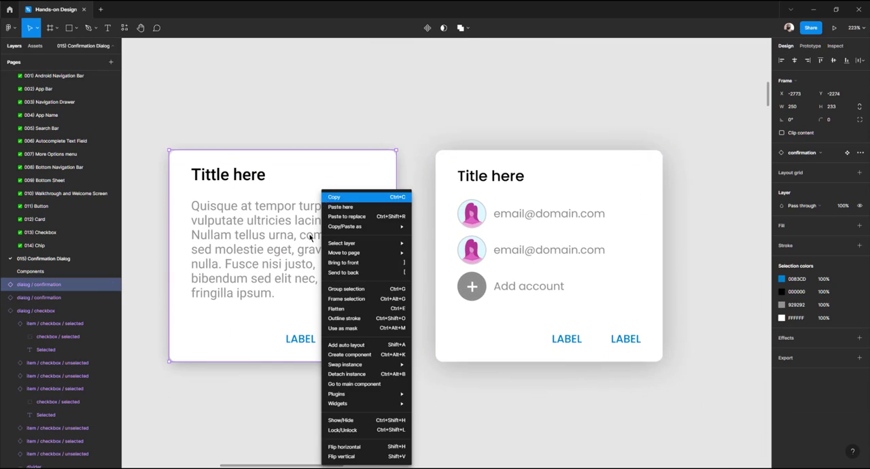
left_click(355, 375)
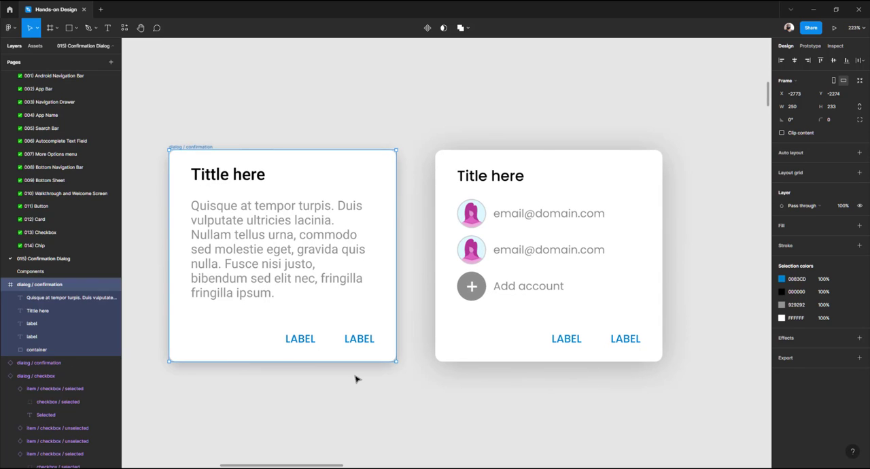
Set the detached dialog's body text font size to 12
left_click(352, 382)
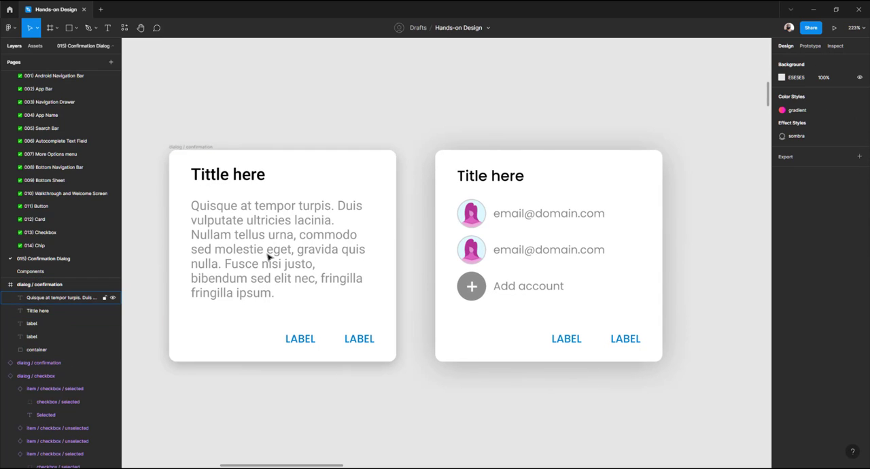
left_click(294, 237)
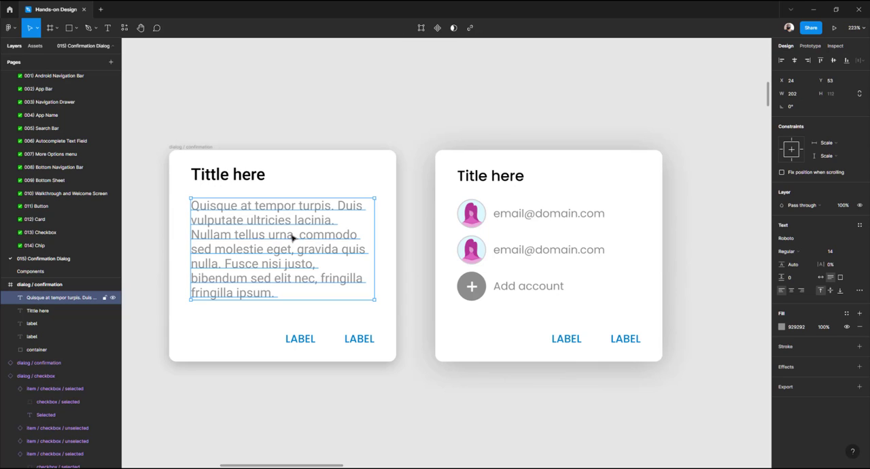
key("Return")
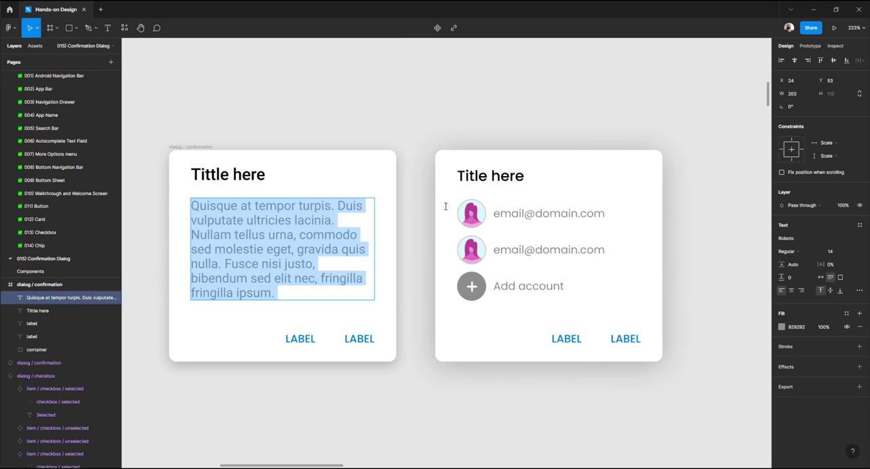
left_click(496, 211)
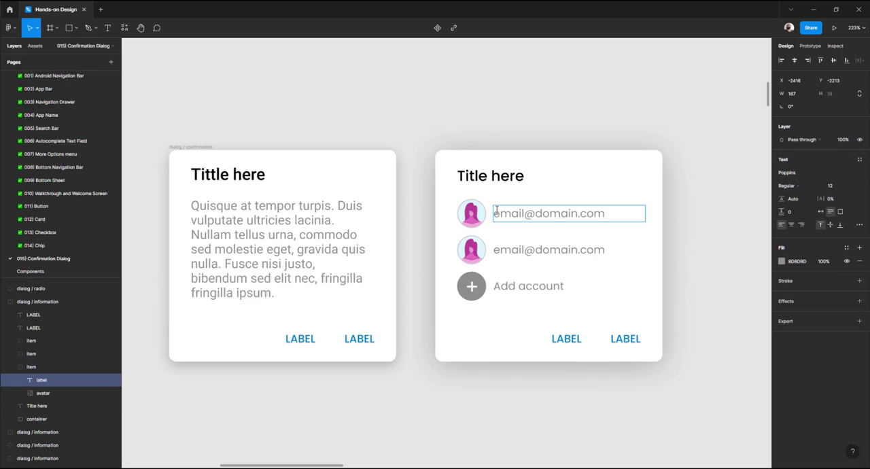
left_click(333, 231)
double_click(333, 231)
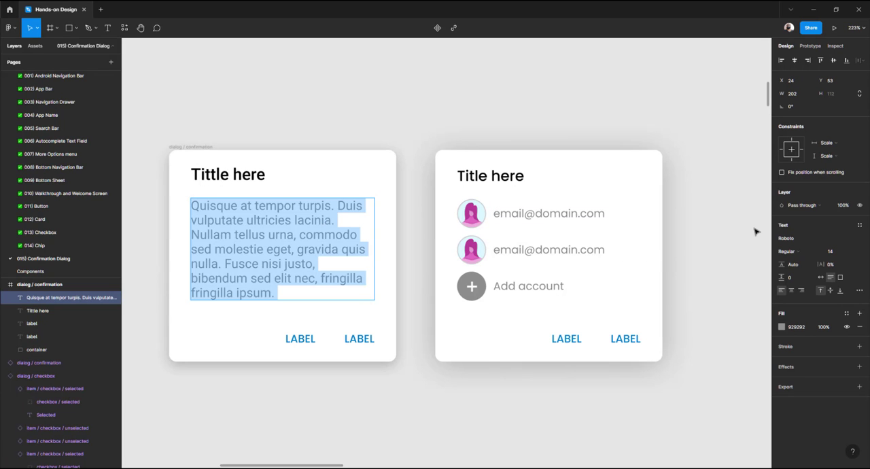
left_click(831, 251)
type("12")
key("Return")
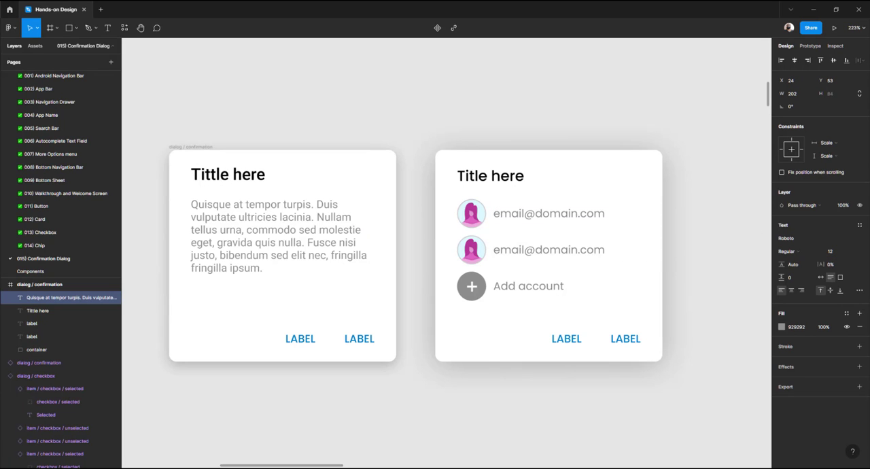
Replace the dialog's body text with the placeholder e-mail address used in the account dialog
double_click(331, 243)
key("ctrl+a")
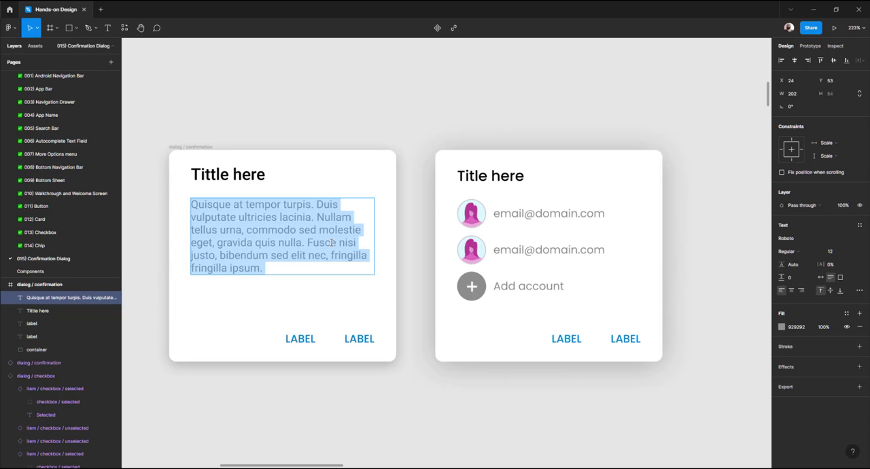
type("email")
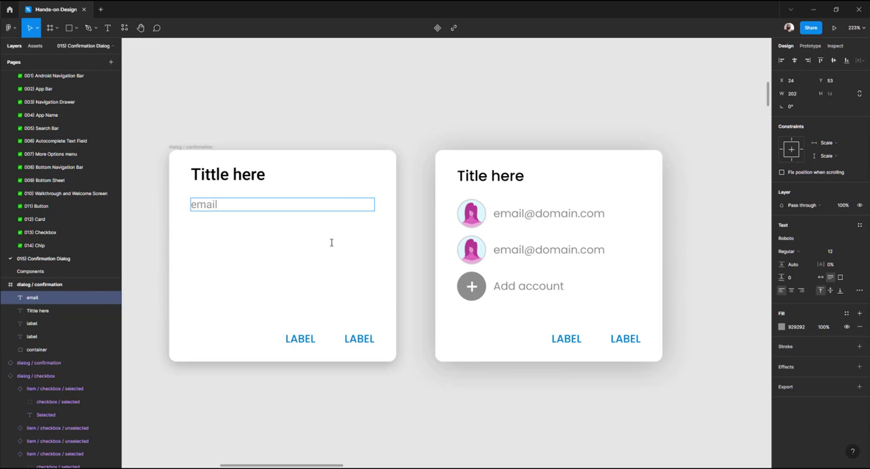
type("@domain.com")
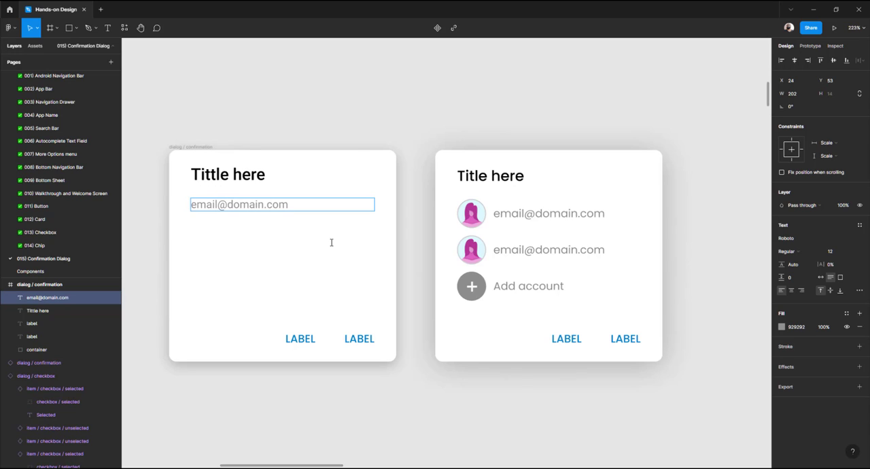
key("Escape")
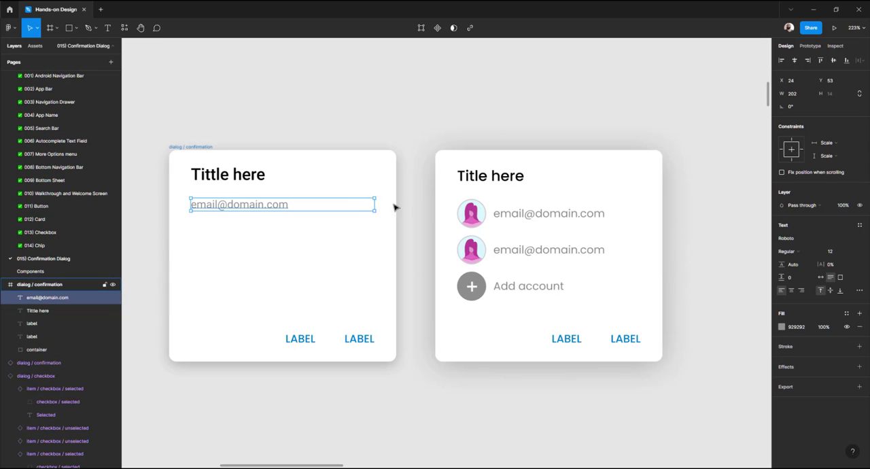
left_click(480, 288, "ctrl")
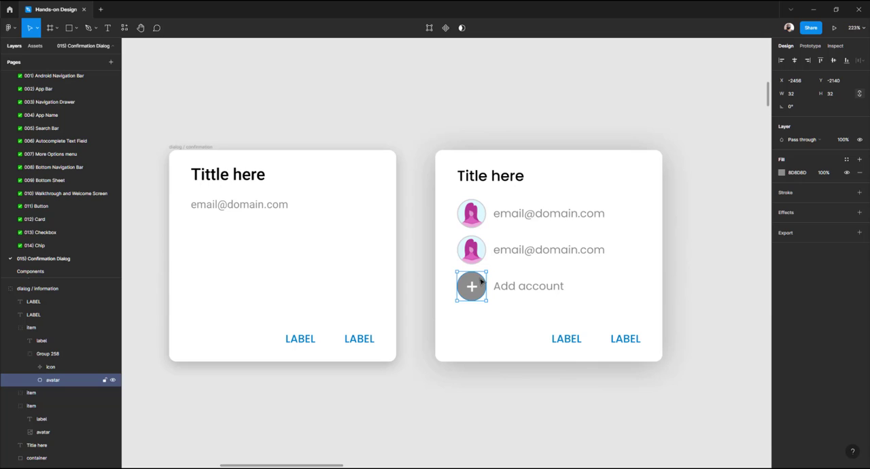
left_click(352, 116)
key("t")
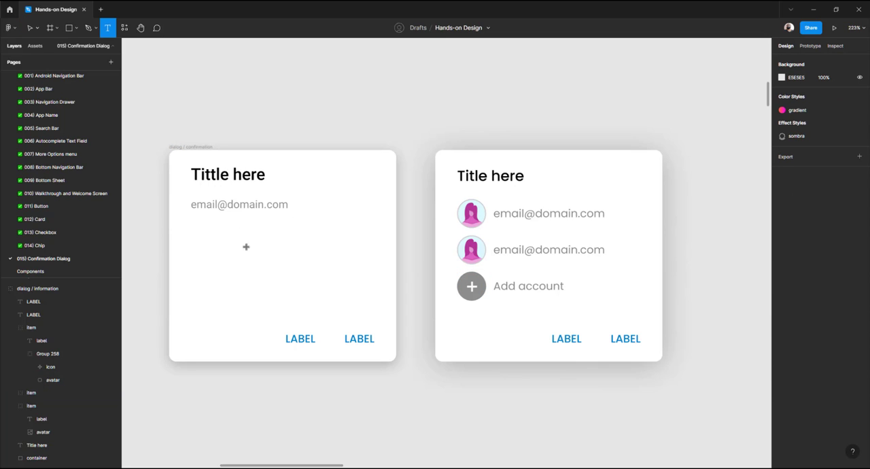
left_click_drag(233, 226, 258, 254)
key("Escape")
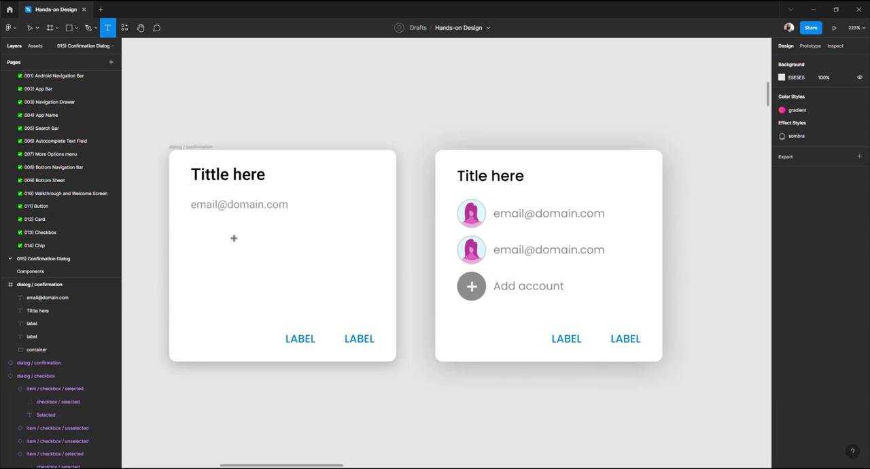
left_click_drag(223, 235, 270, 271)
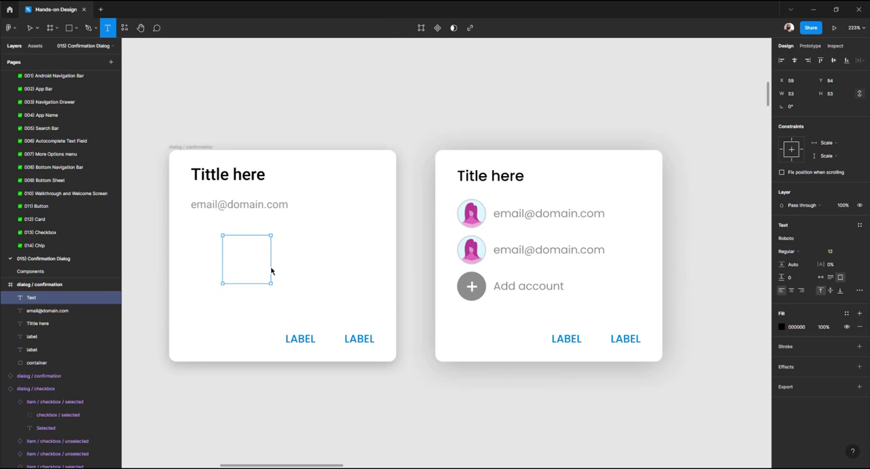
key("Escape")
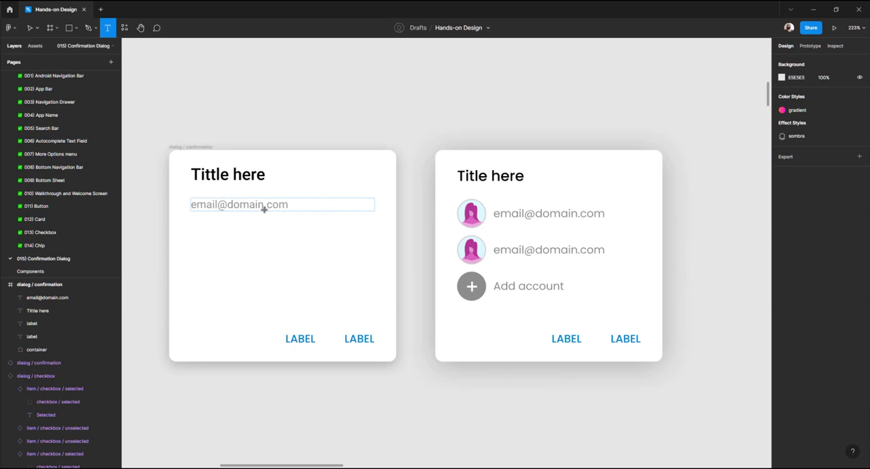
left_click_drag(229, 229, 259, 263)
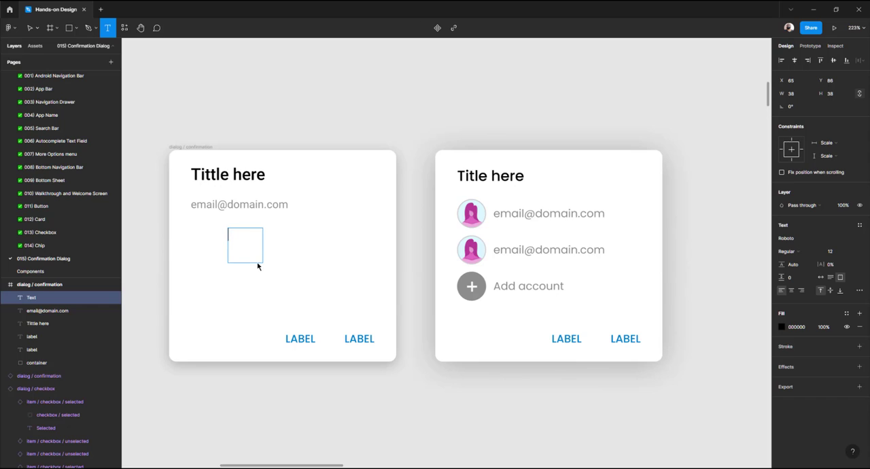
key("Escape")
left_click(259, 109)
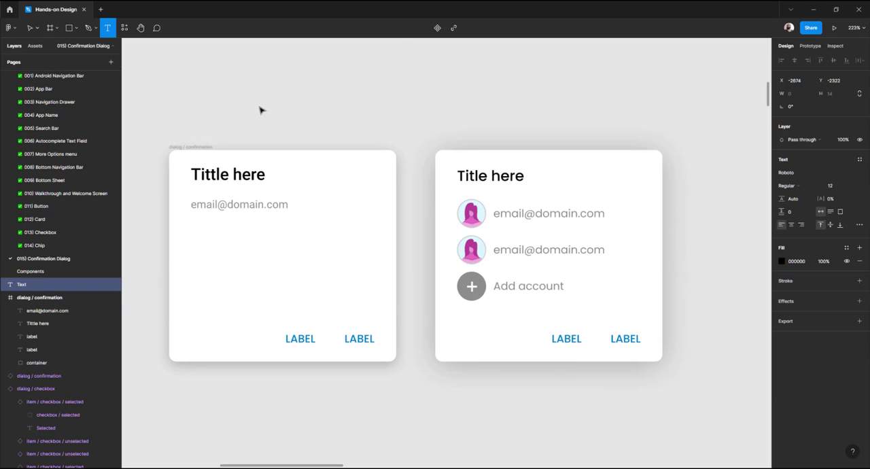
key("Escape")
Draw a circle inside the detached dialog and set its width and height to 32
left_click(78, 30)
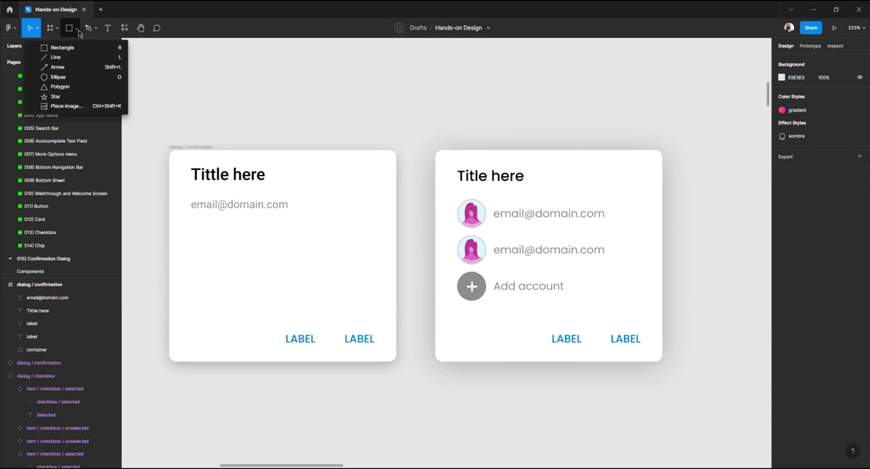
left_click(58, 77)
left_click_drag(256, 236, 295, 272)
left_click(797, 95)
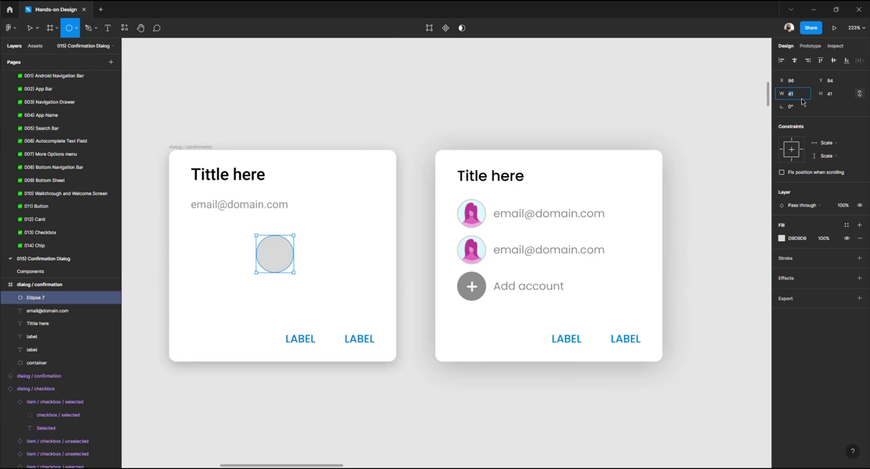
type("32")
key("Tab")
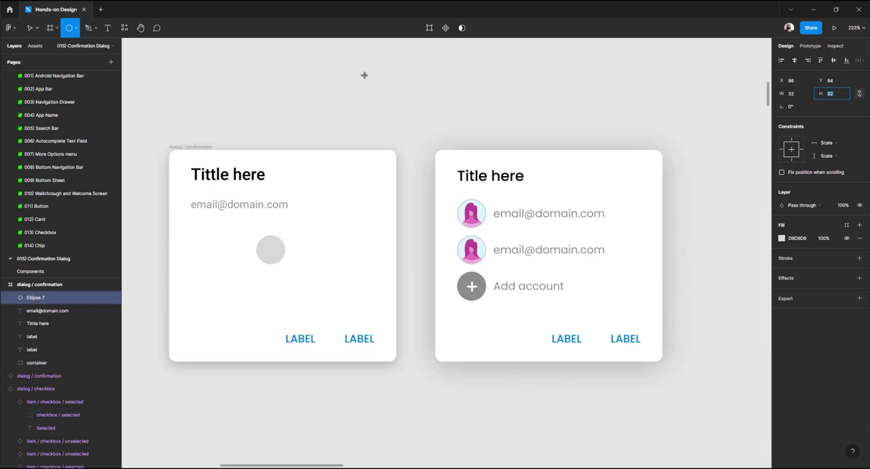
key("Return")
Move the circle and place the email text immediately to its right, nudging the text into alignment
key("v")
left_click(293, 231)
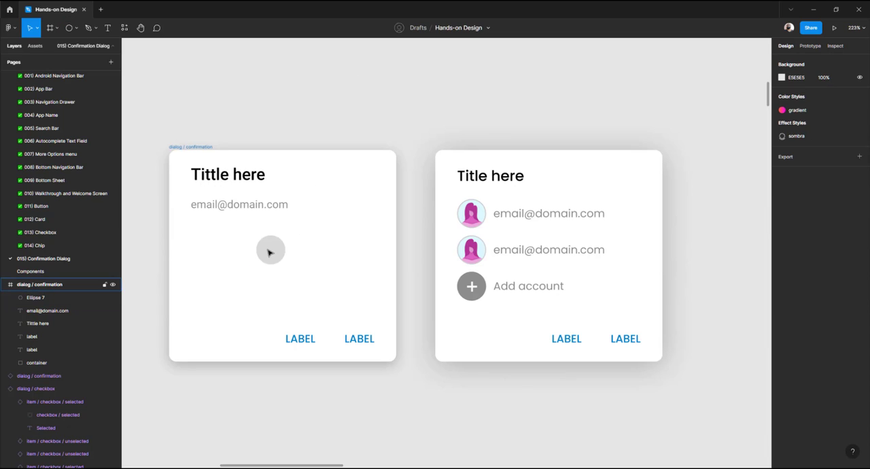
left_click_drag(270, 250, 229, 236)
left_click_drag(243, 209, 308, 242)
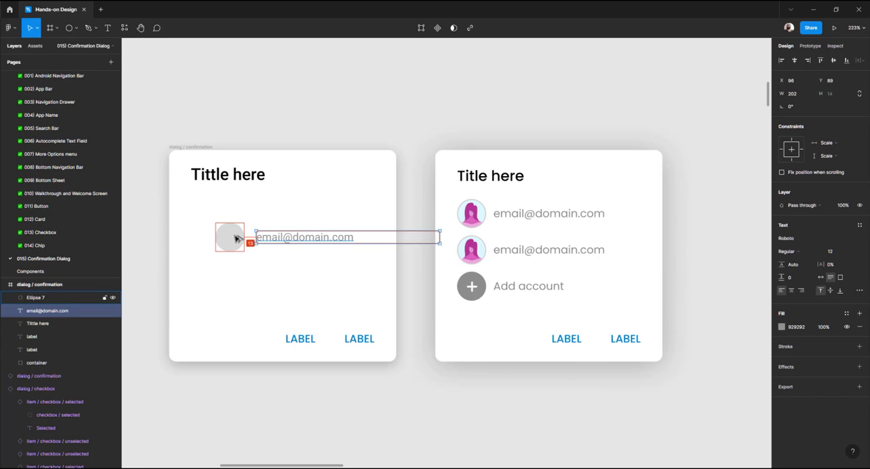
key("Left")
key("Left")
key("Left")
key("Left")
key("Left")
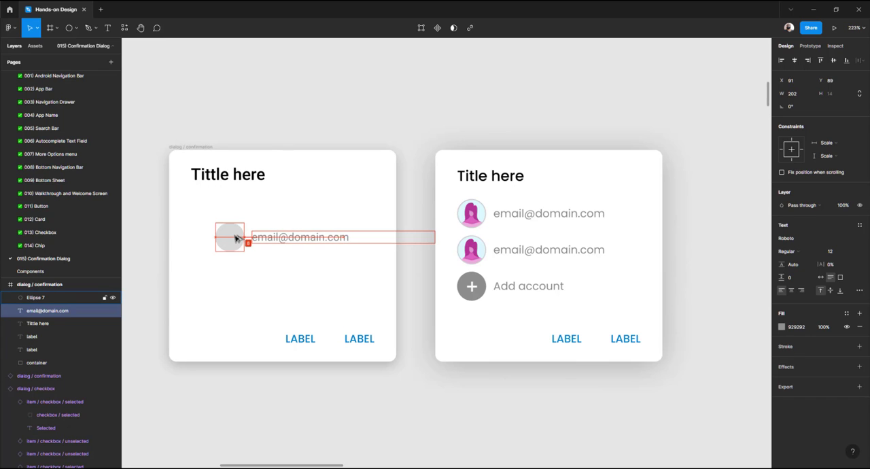
Move the circle and email text together to sit just below the dialog title
left_click(230, 238, "shift")
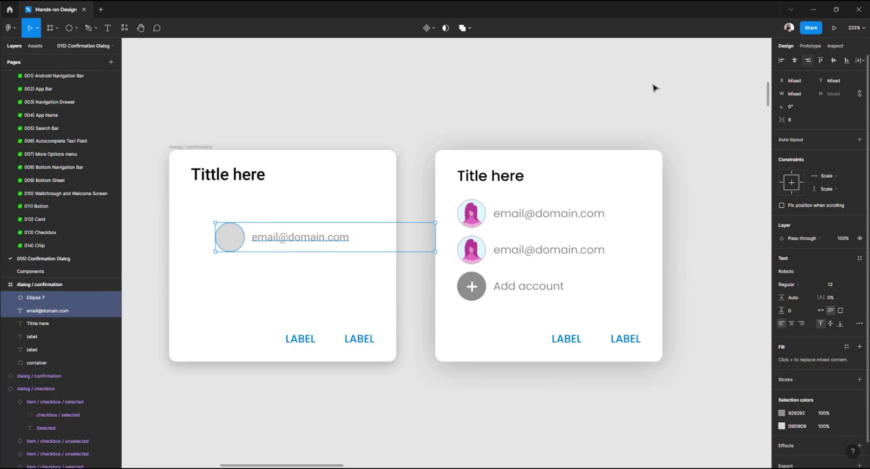
left_click_drag(243, 237, 213, 216)
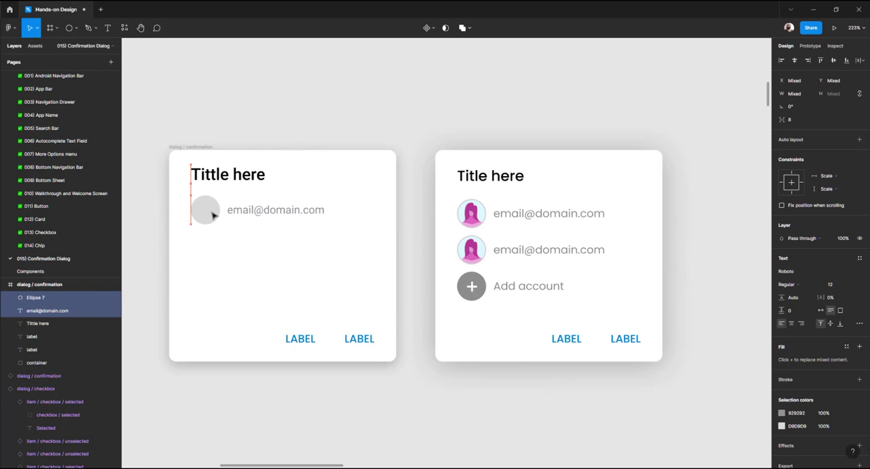
key("alt")
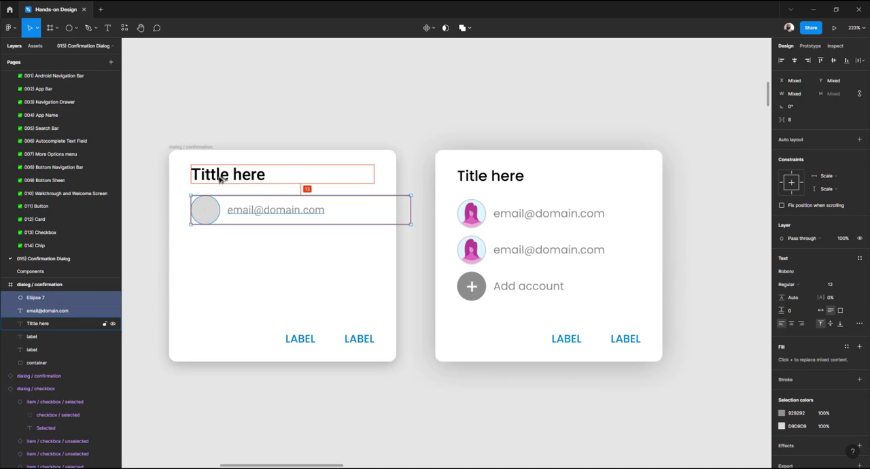
key("Down")
key("Down")
key("Down")
key("alt")
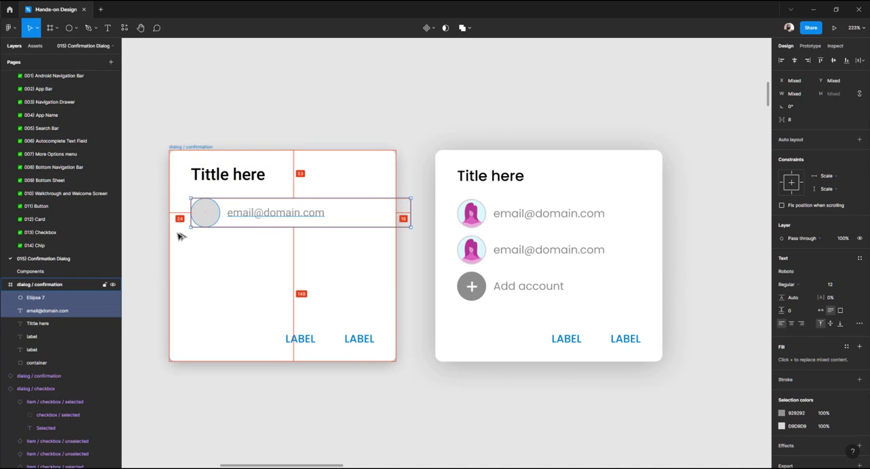
left_click(283, 121)
Set the email text box width to 162
left_click(311, 215)
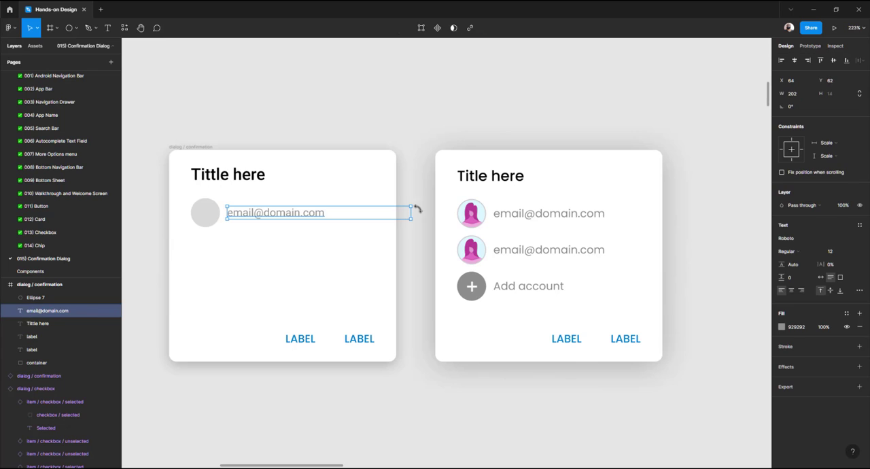
left_click_drag(412, 214, 396, 214)
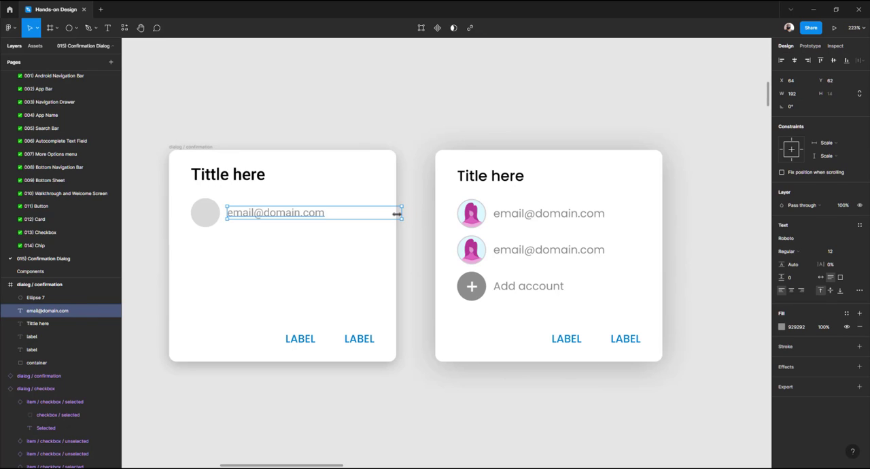
left_click(800, 84)
left_click(800, 95)
key("Return")
key("alt")
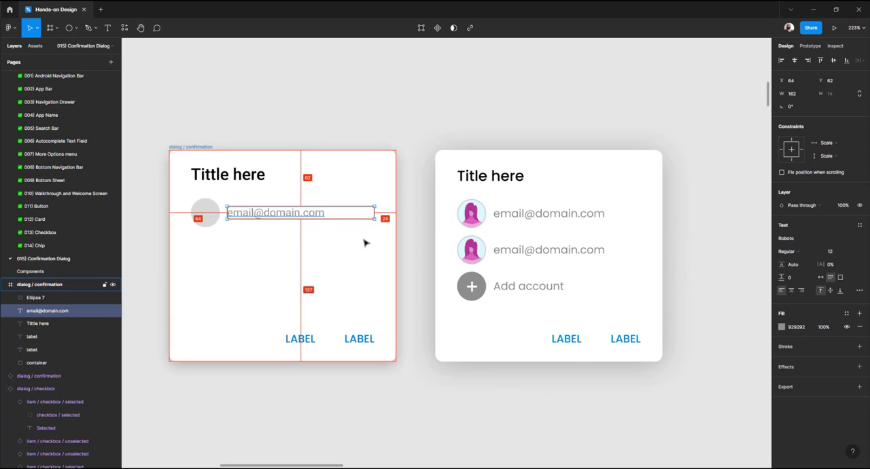
left_click(334, 111)
Rename the email text layer to email and the circle layer to background
left_click(201, 214)
left_click(260, 216, "shift")
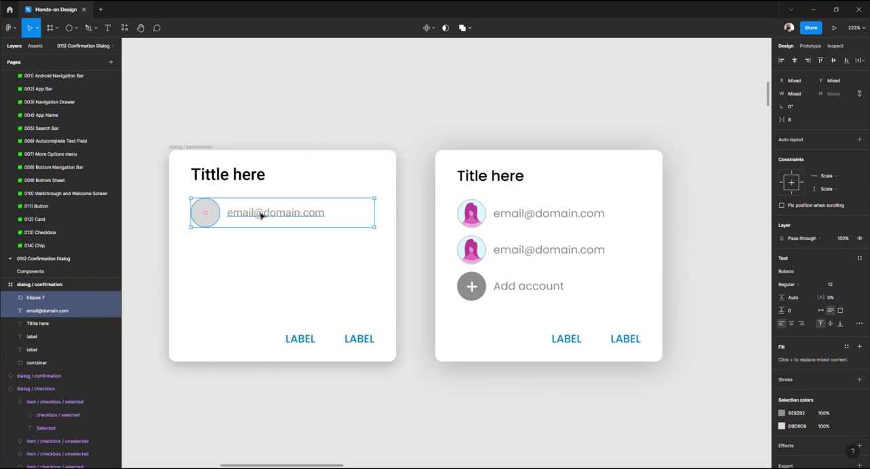
double_click(54, 313)
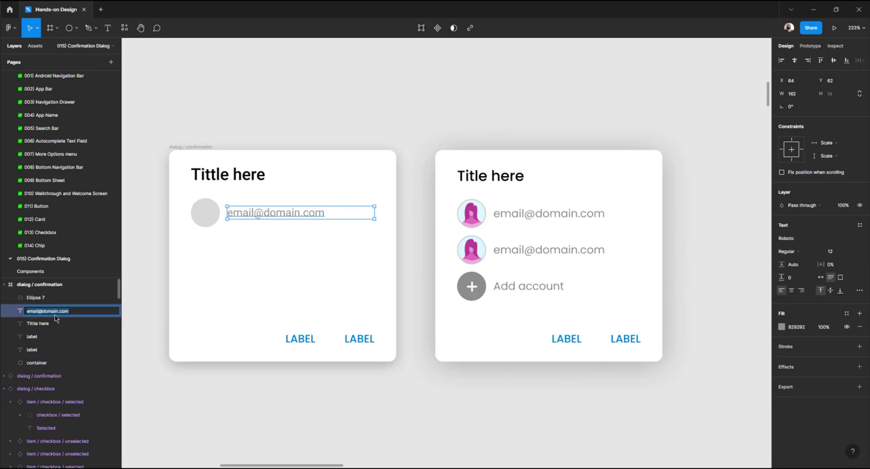
type("email")
key("Return")
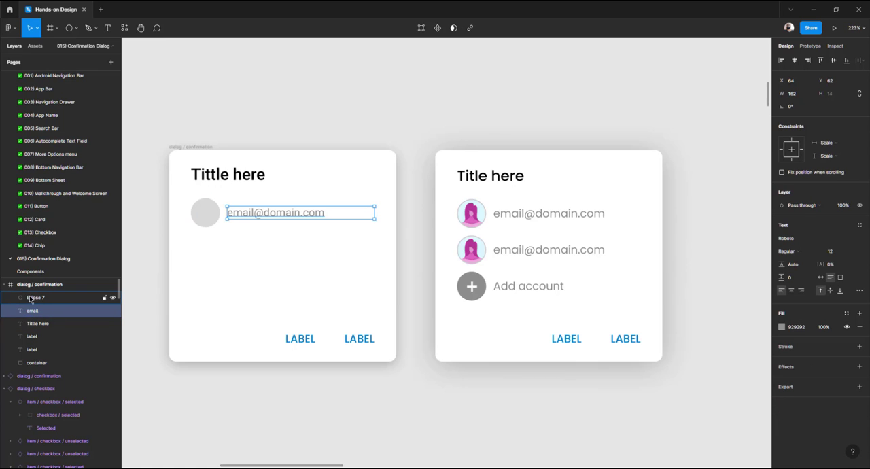
double_click(37, 298)
type("bac")
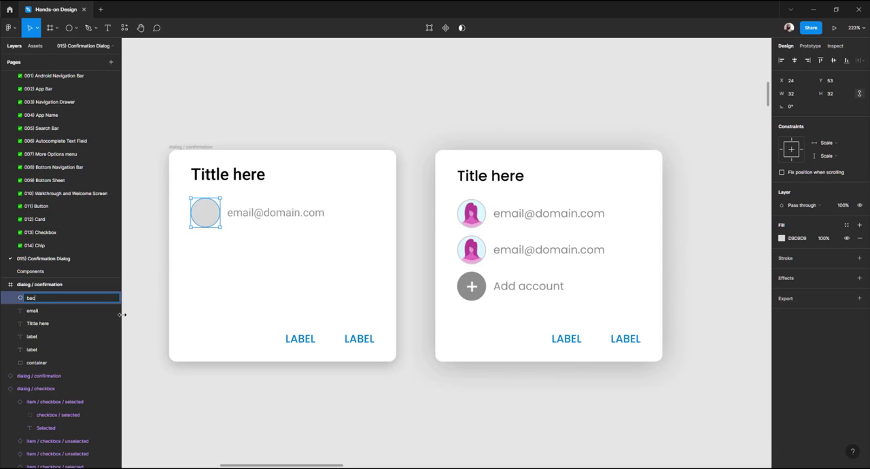
type("kground")
key("Return")
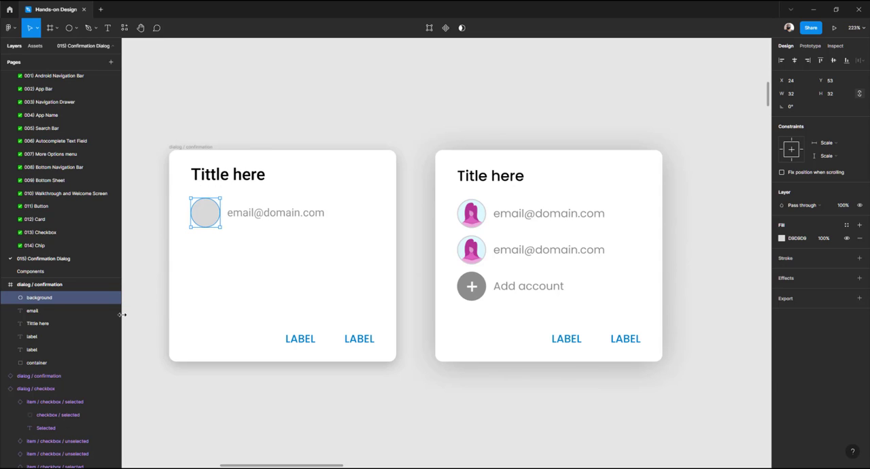
left_click(267, 128)
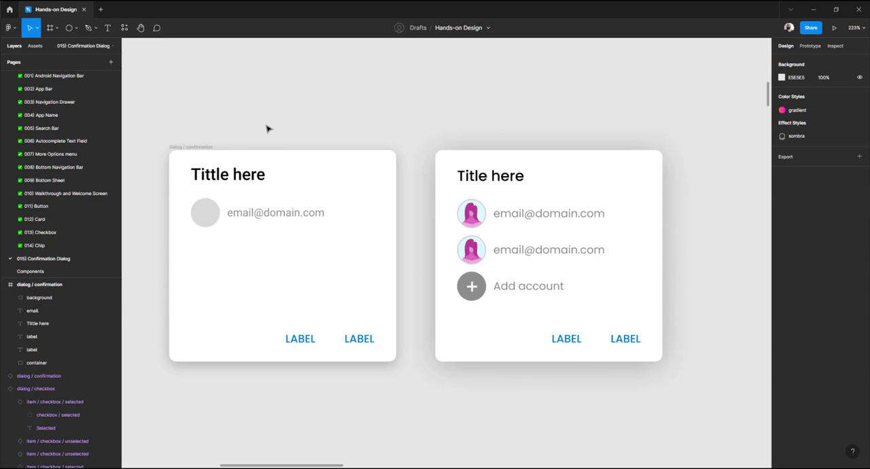
Switch to the browser and copy the Pixabay avatar placeholder image
left_click(593, 468)
left_click(184, 8)
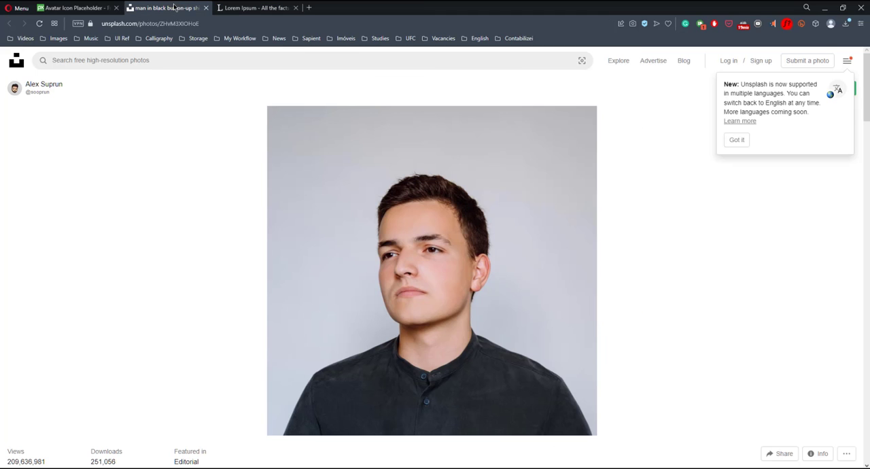
left_click(75, 8)
left_click(166, 7)
left_click(81, 7)
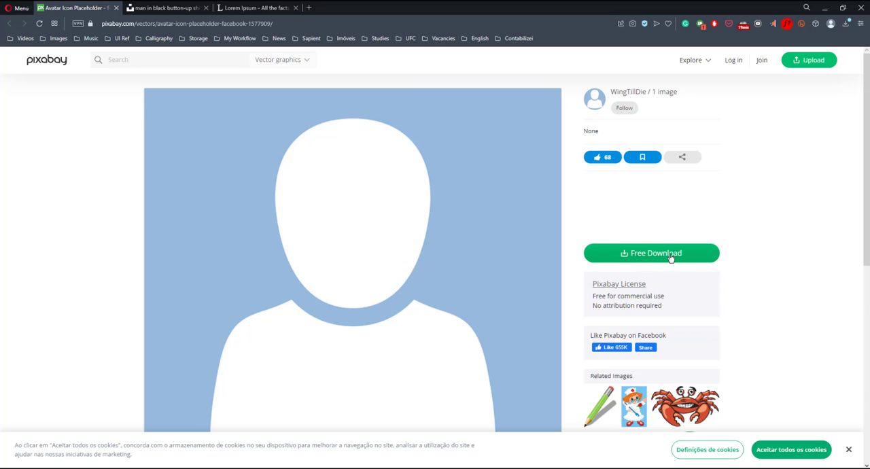
right_click(368, 217)
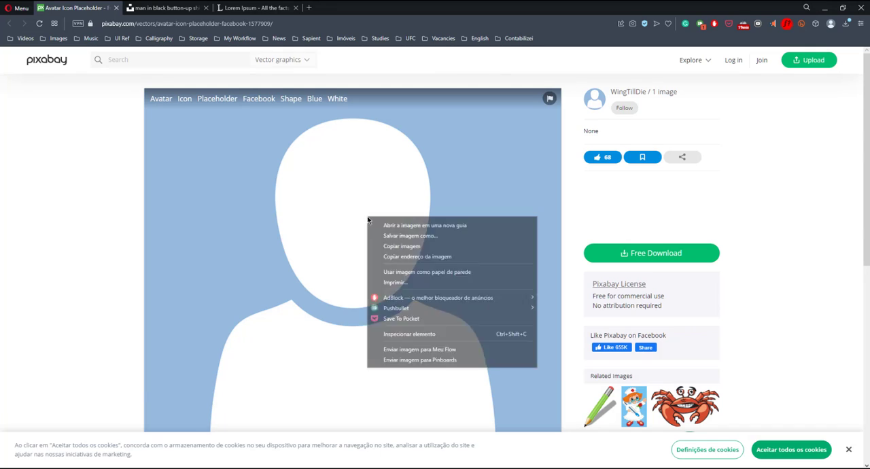
left_click(428, 248)
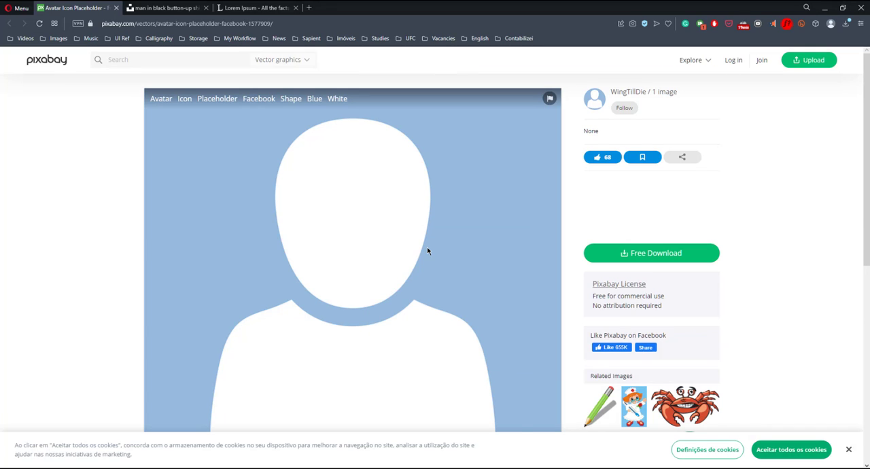
Switch back and paste the copied avatar image into the background circle
key("alt+Tab")
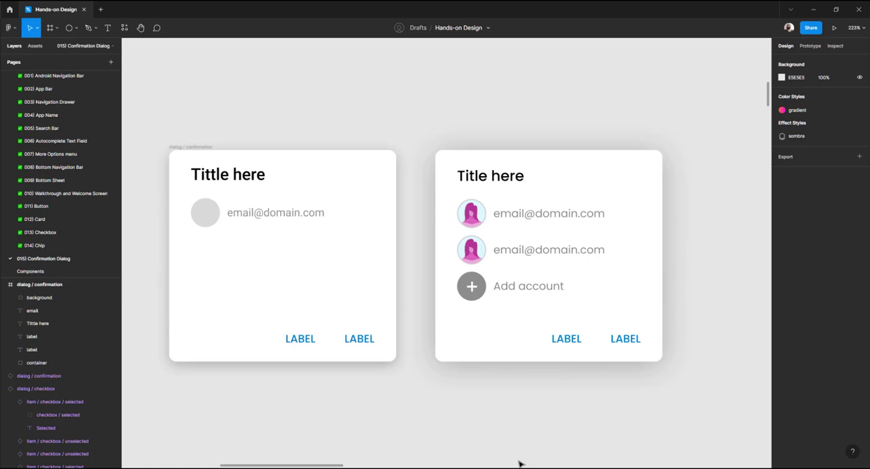
left_click(206, 214)
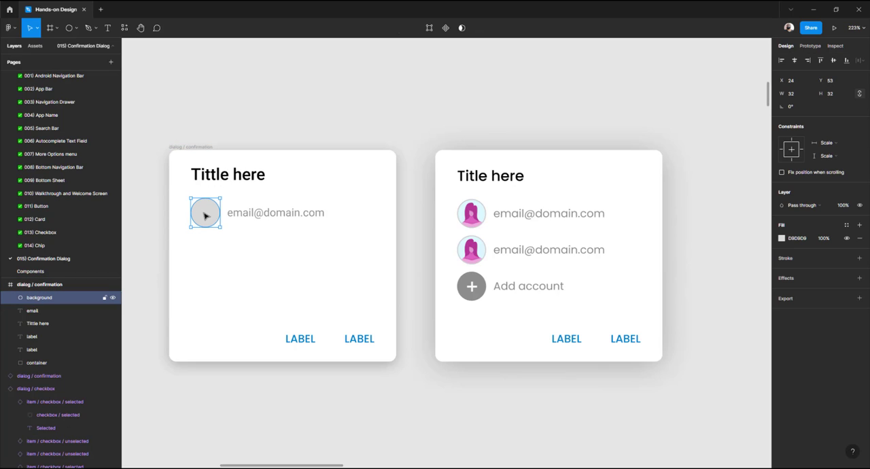
key("ctrl+v")
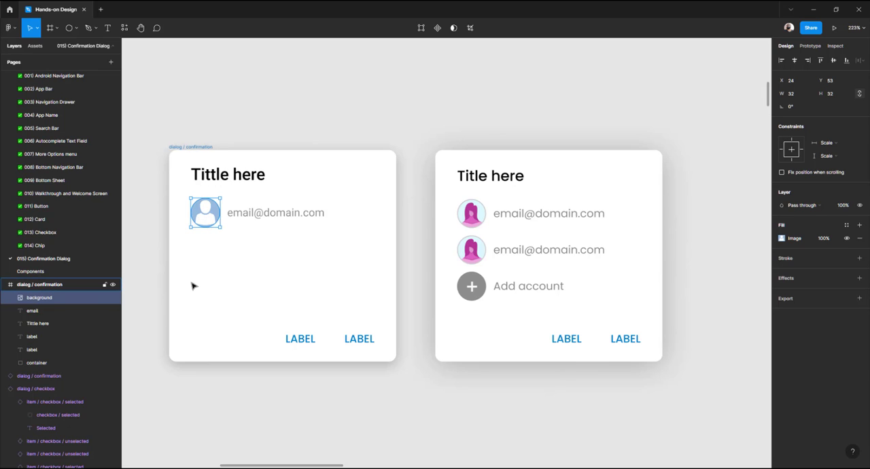
left_click(477, 216)
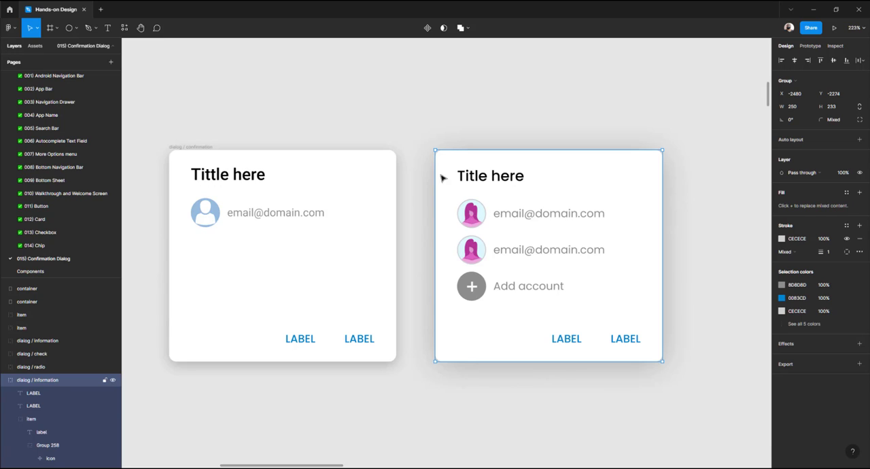
left_click(362, 112)
left_click(265, 213)
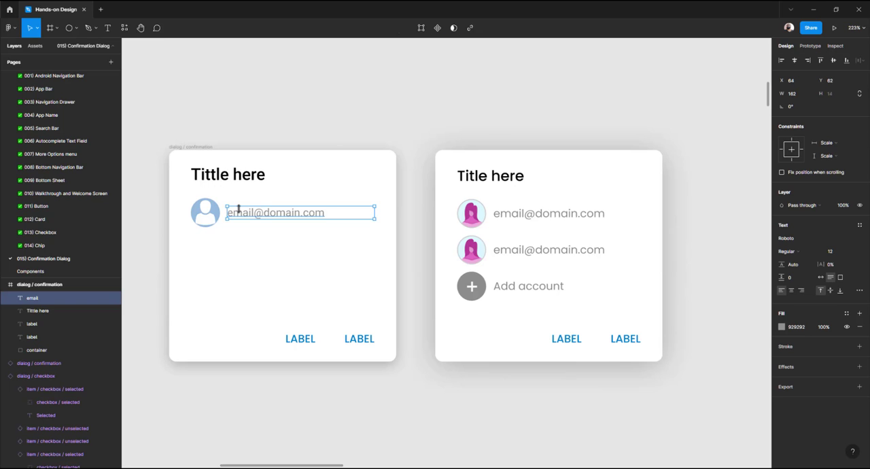
left_click(211, 216)
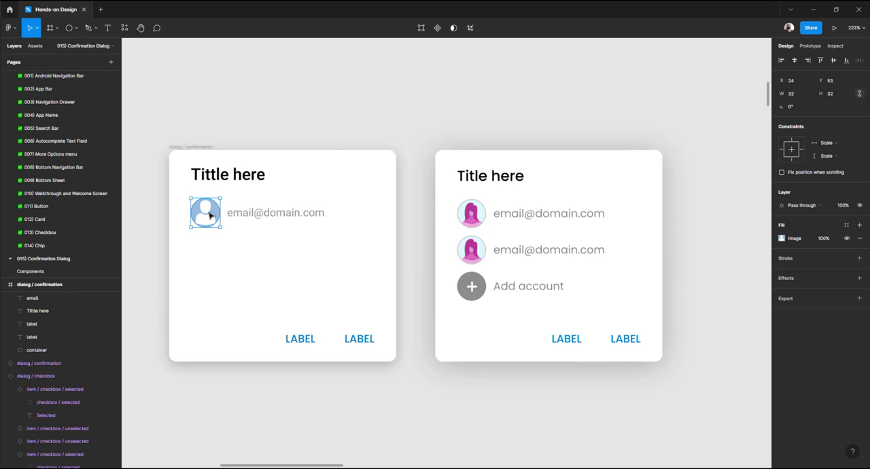
Group the avatar circle and email text and name the group item / email
left_click(250, 215, "shift")
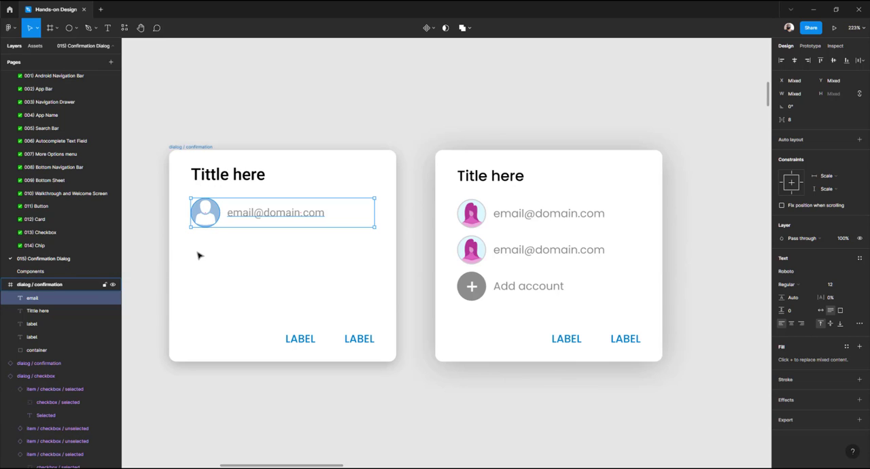
key("ctrl+g")
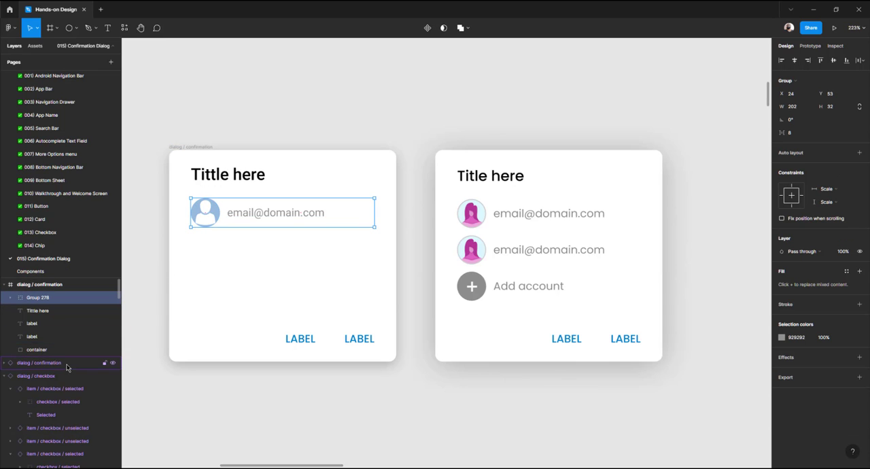
left_click(11, 298)
double_click(44, 298)
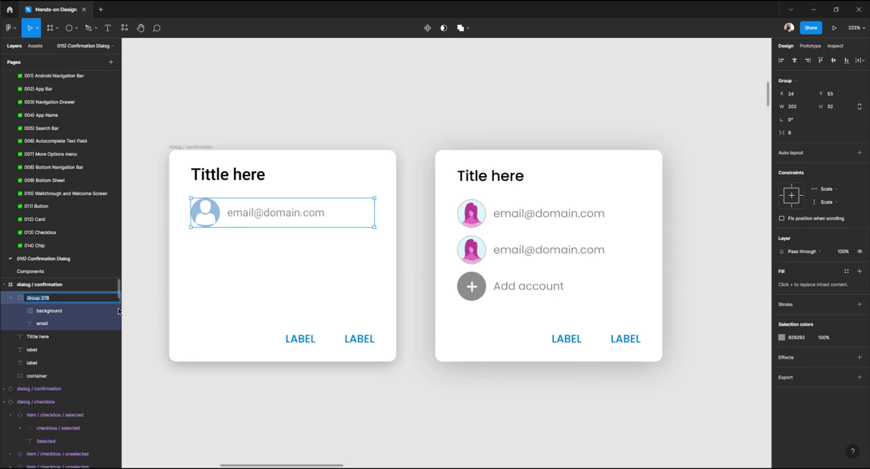
type("item / email")
key("Return")
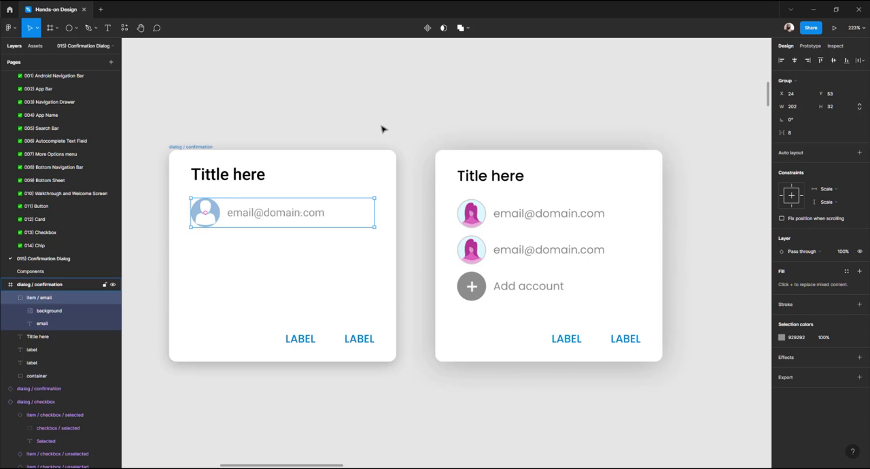
Turn the item / email group into a component and move the main component out of the dialog onto the canvas
left_click(426, 29)
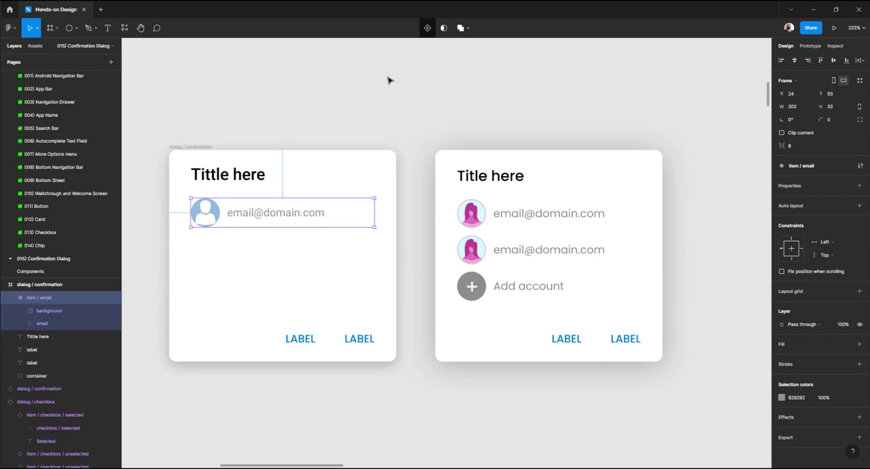
left_click_drag(219, 216, 278, 85)
left_click(209, 228)
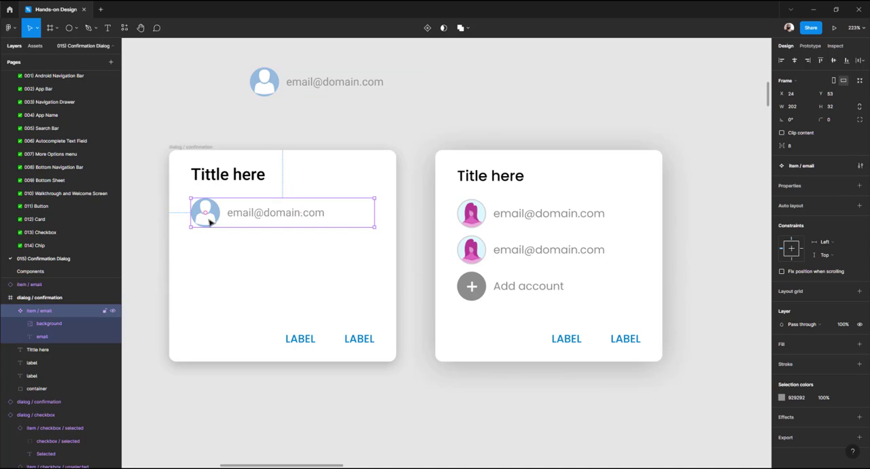
left_click_drag(210, 228, 439, 109)
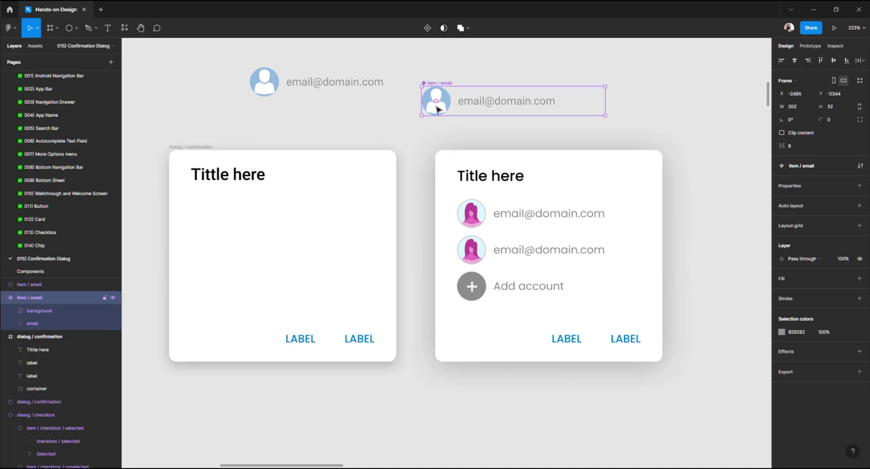
Place an instance of item / email back in the dialog and nudge it up to Y 53
left_click(363, 115)
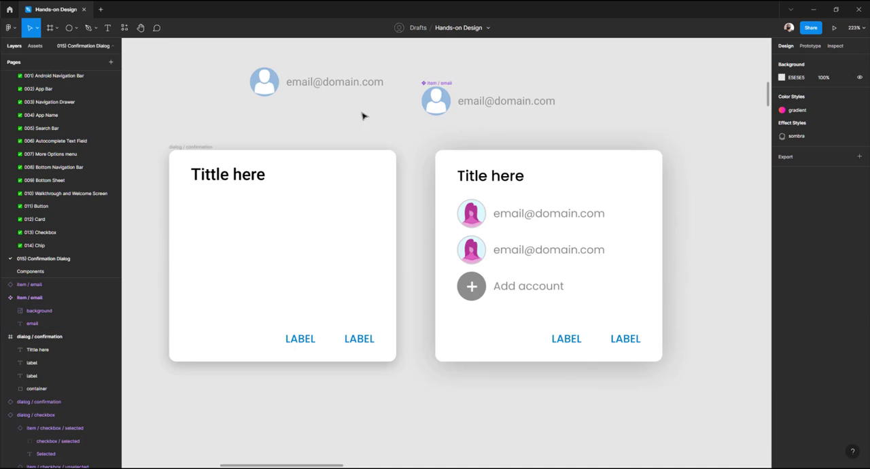
left_click(275, 83)
left_click_drag(265, 92, 212, 219)
key("alt")
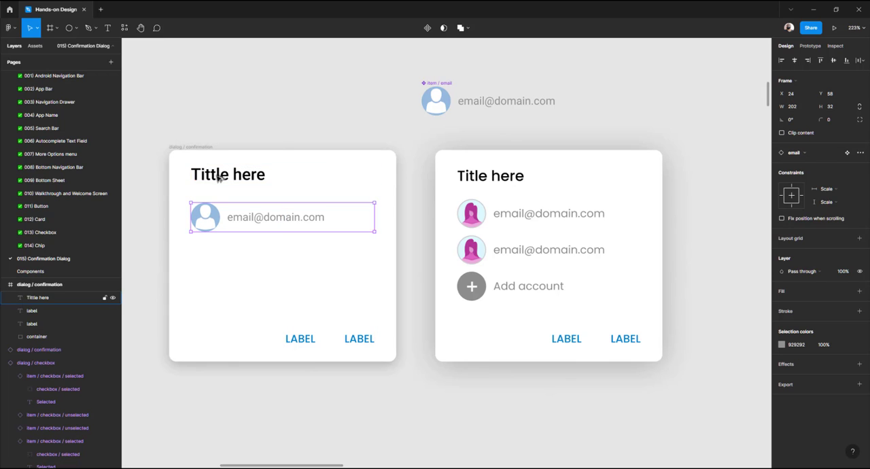
key("Up")
key("Up")
key("Up")
key("Up")
key("Up")
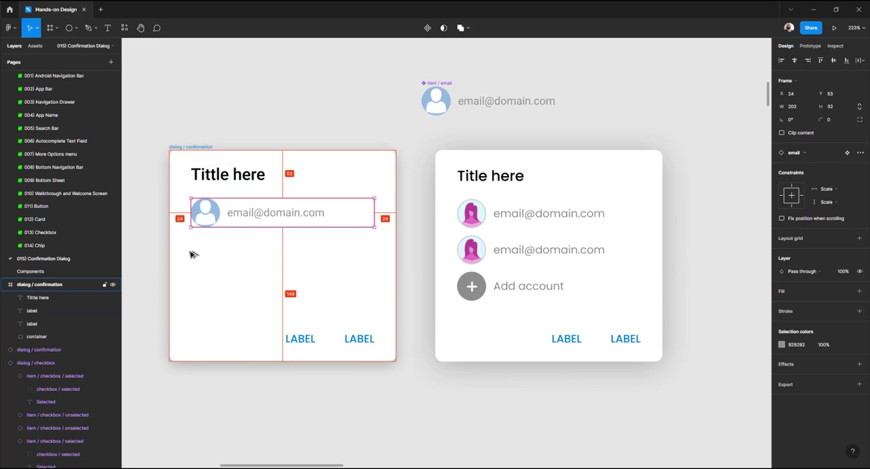
Duplicate an item / email instance below the main component and detach the copy
left_click(239, 90)
left_click_drag(350, 104, 285, 151)
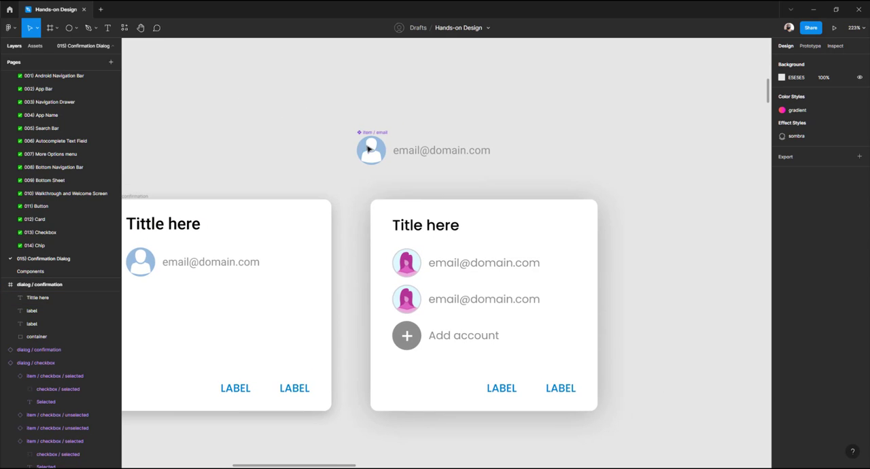
left_click_drag(367, 149, 307, 123)
left_click(300, 170)
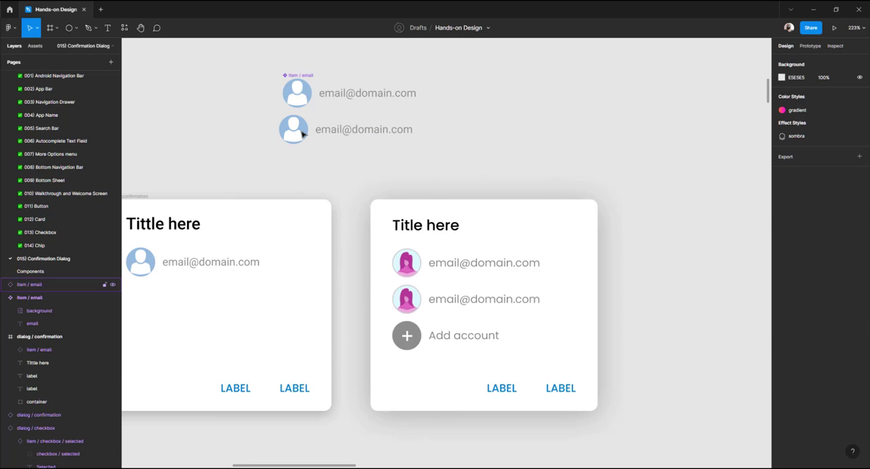
left_click(301, 129)
right_click(301, 133)
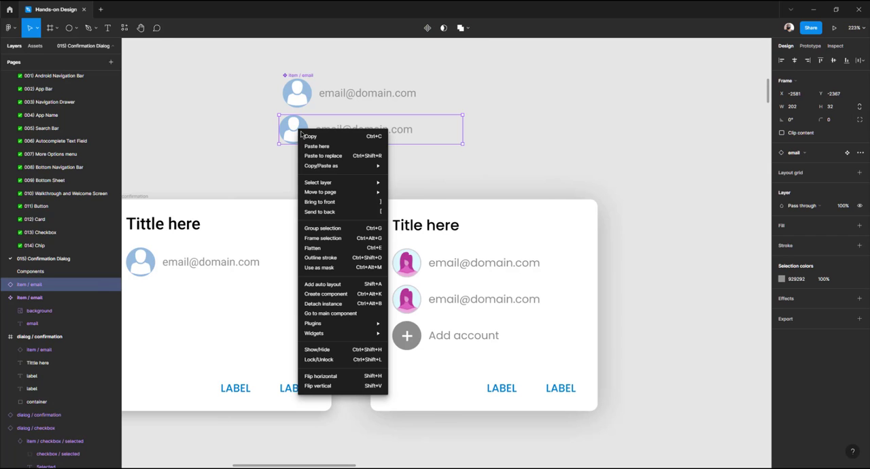
left_click(344, 306)
left_click(294, 173)
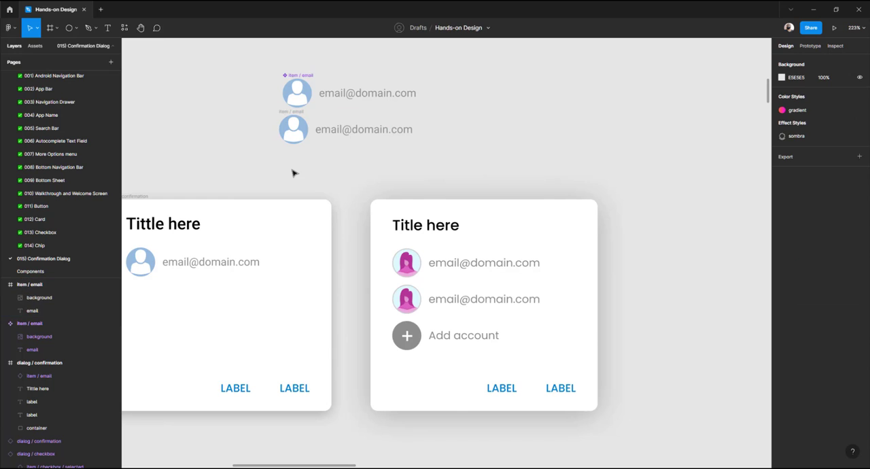
Switch to the browser and copy the Unsplash portrait photo, then return to the design file
left_click(600, 468)
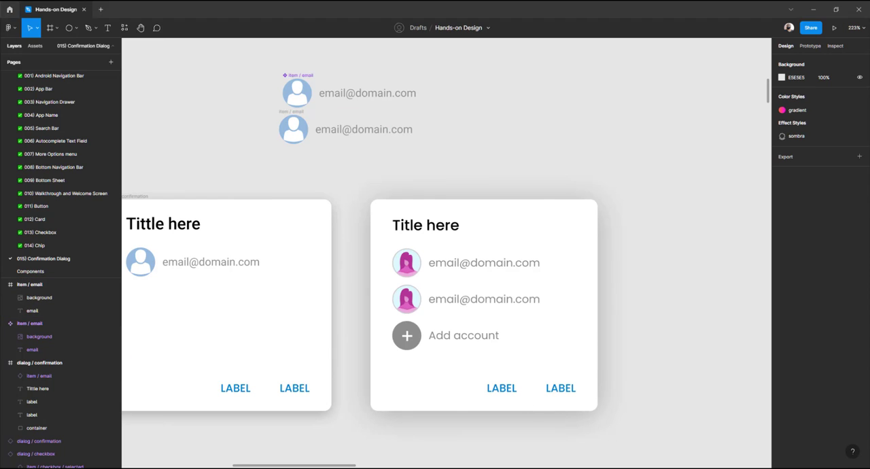
left_click(162, 9)
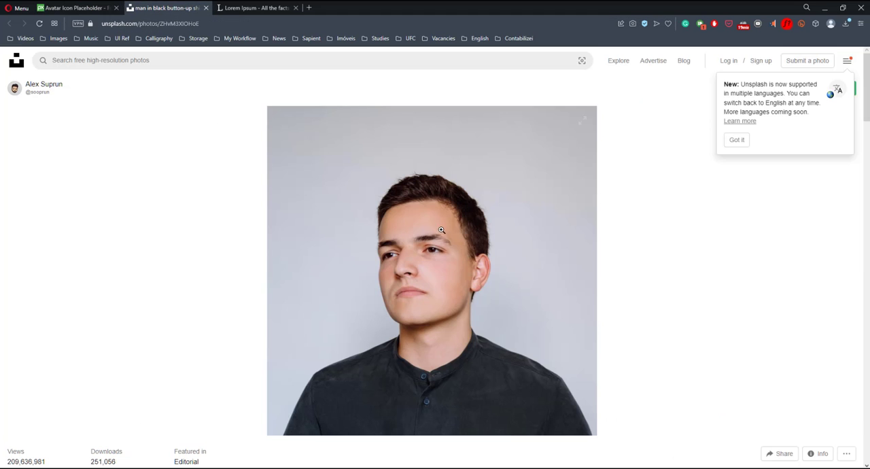
right_click(441, 232)
left_click(468, 262)
left_click(544, 468)
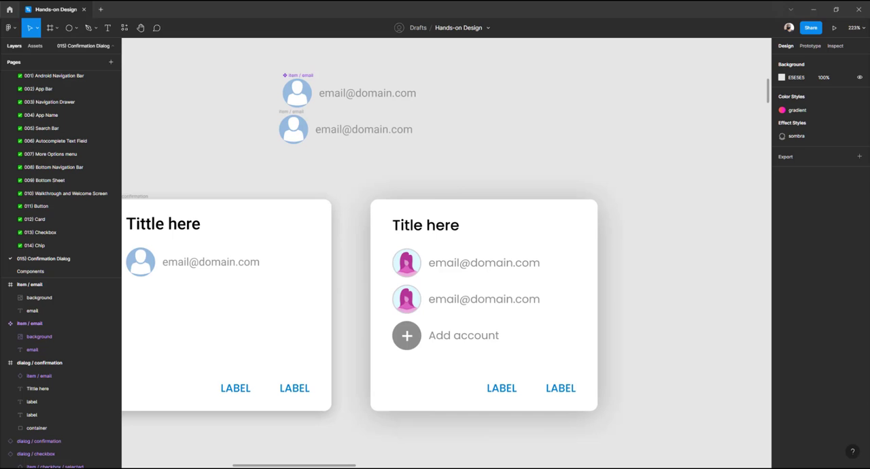
Paste the copied photo into the detached row's avatar circle
left_click(295, 127)
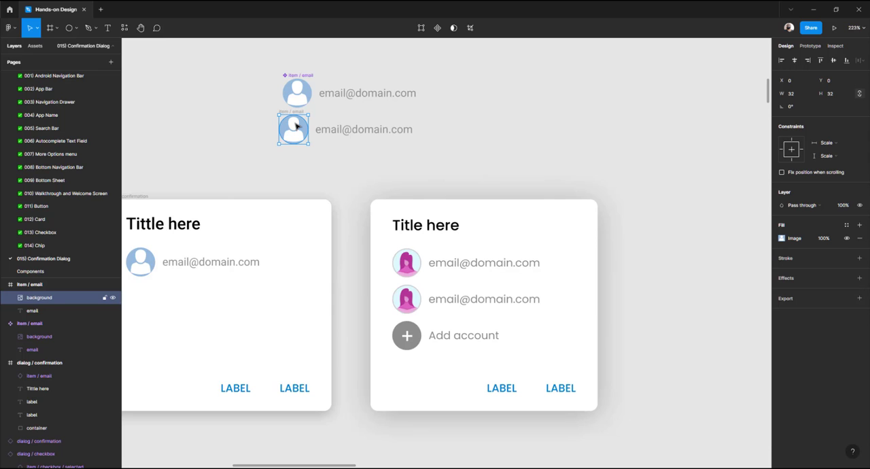
key("ctrl+v")
Rename the component's avatar layer to avatar / placeholder and the detached row's avatar layer to avatar / photo
double_click(302, 94)
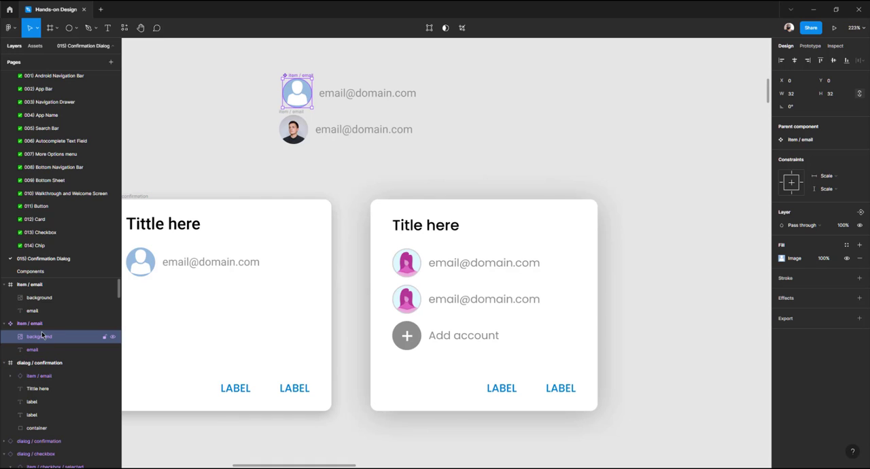
key("ctrl+r")
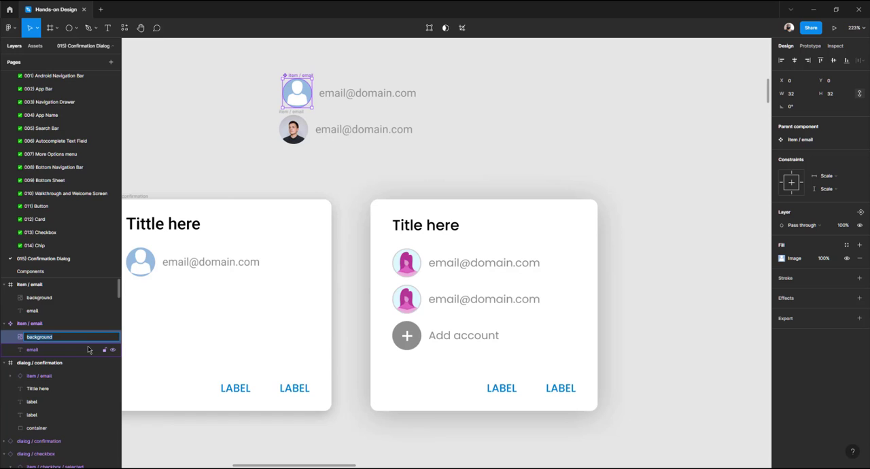
type("ph")
key("Return")
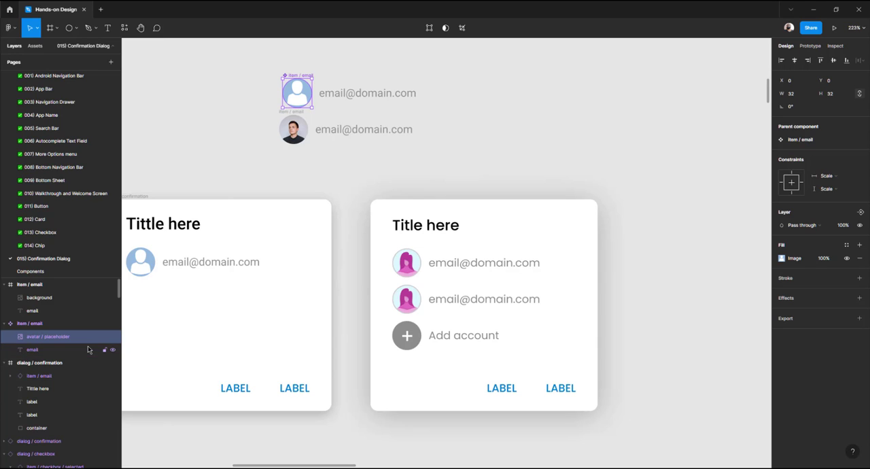
double_click(62, 303)
type("avatar / photo")
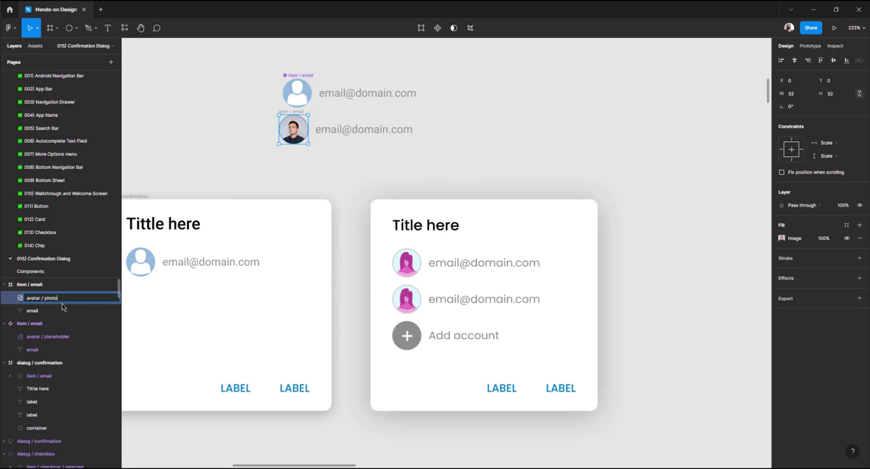
key("Return")
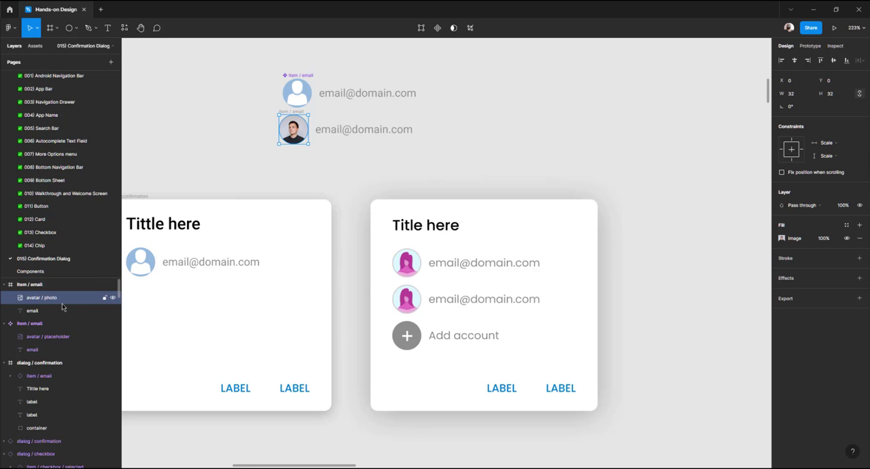
left_click(255, 132)
left_click(297, 117)
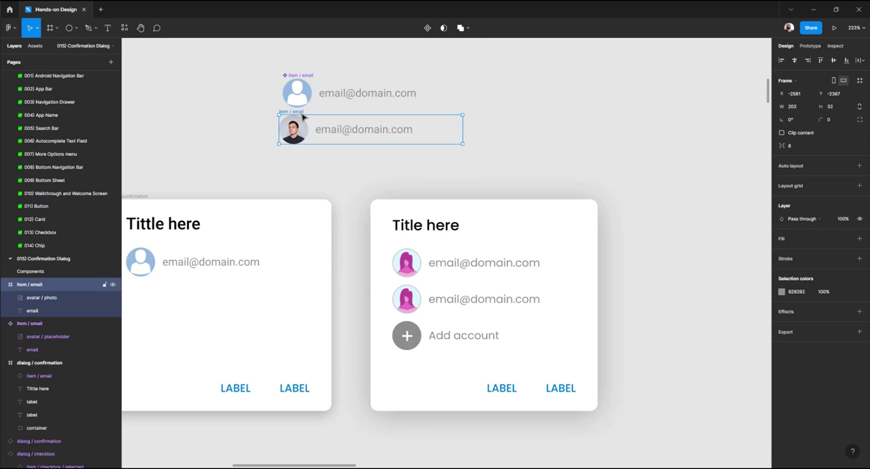
mouse_move(308, 125)
left_mouse_down()
mouse_move(297, 139)
mouse_move(306, 123)
left_mouse_up()
key("ctrl+z")
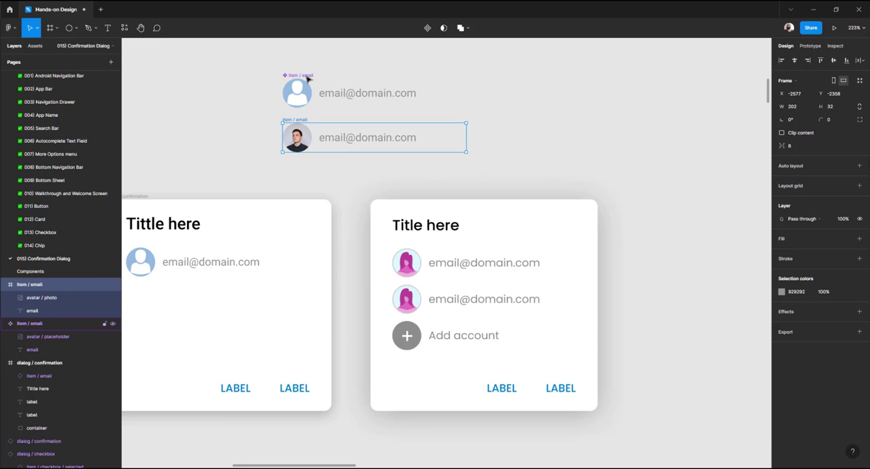
Rename the main component to item / email placeholder and the detached row to item / email real
left_click(310, 80)
double_click(40, 325)
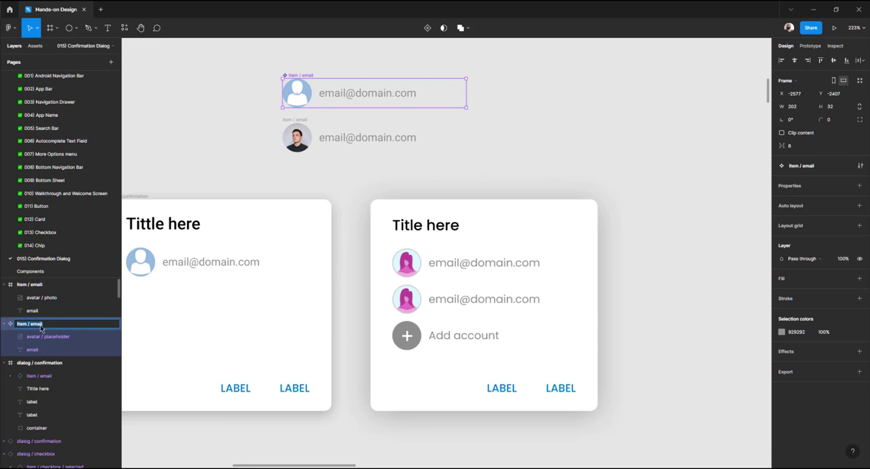
left_click(49, 327)
key("Return")
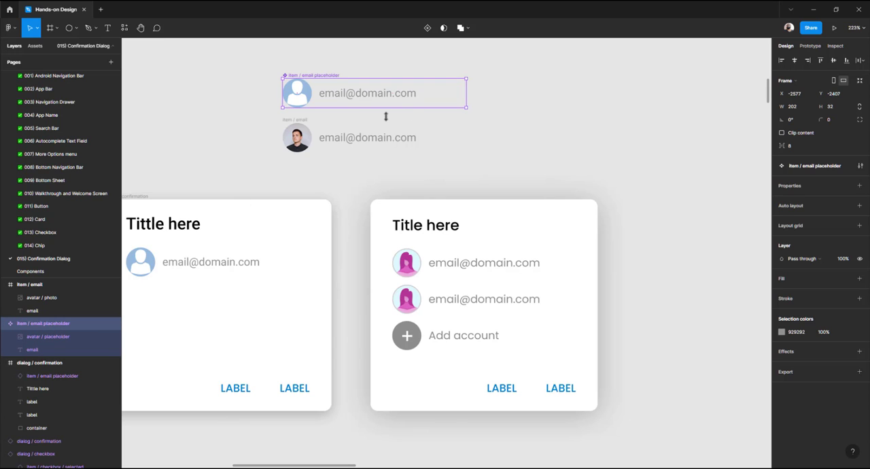
left_click(303, 121)
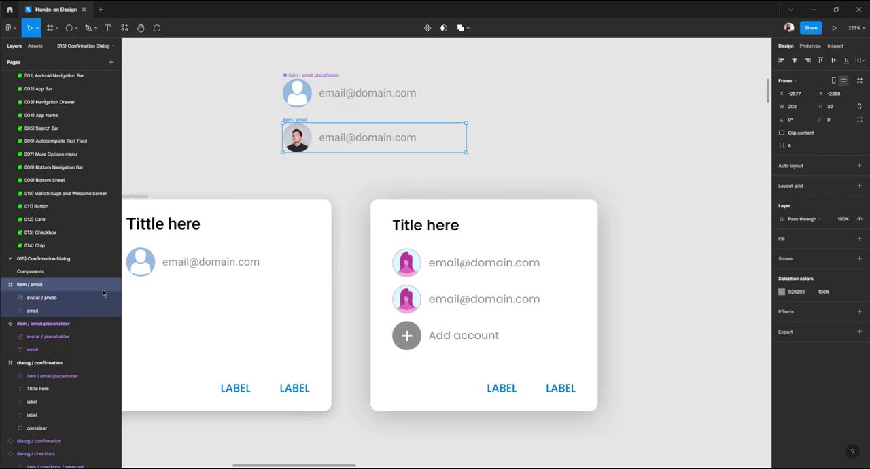
double_click(37, 286)
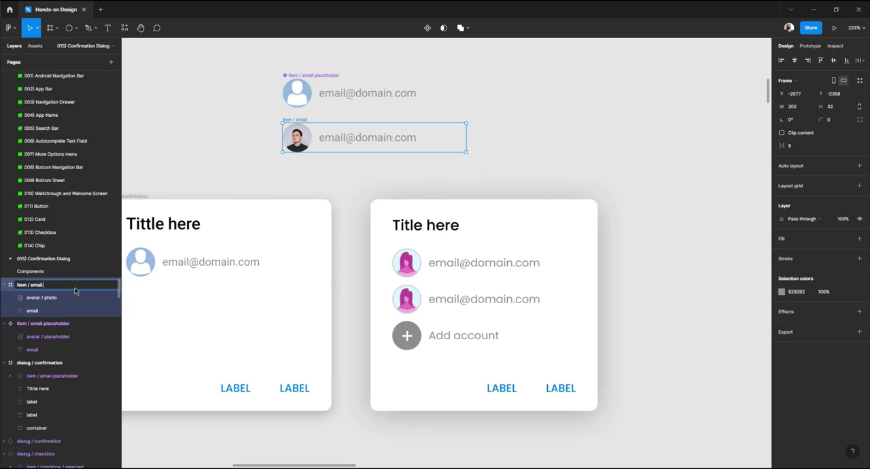
type("l")
key("Return")
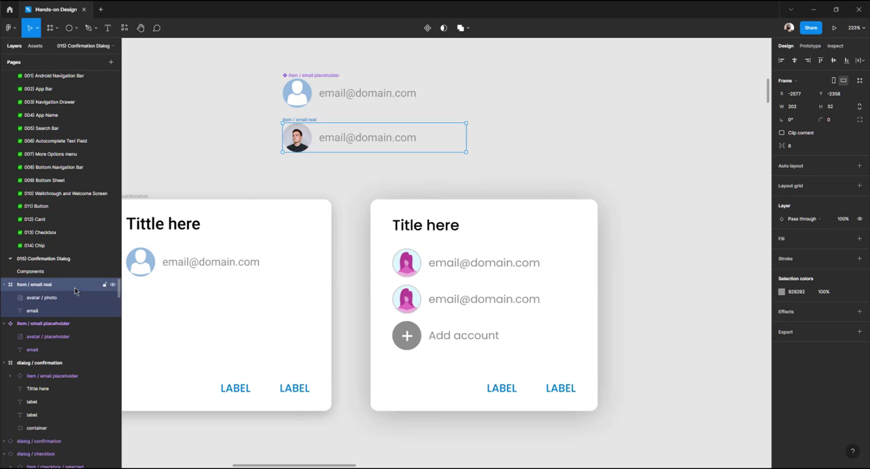
Convert the item / email real row into a component
left_click(246, 141)
left_click(297, 121)
left_click(427, 28)
left_click(440, 77)
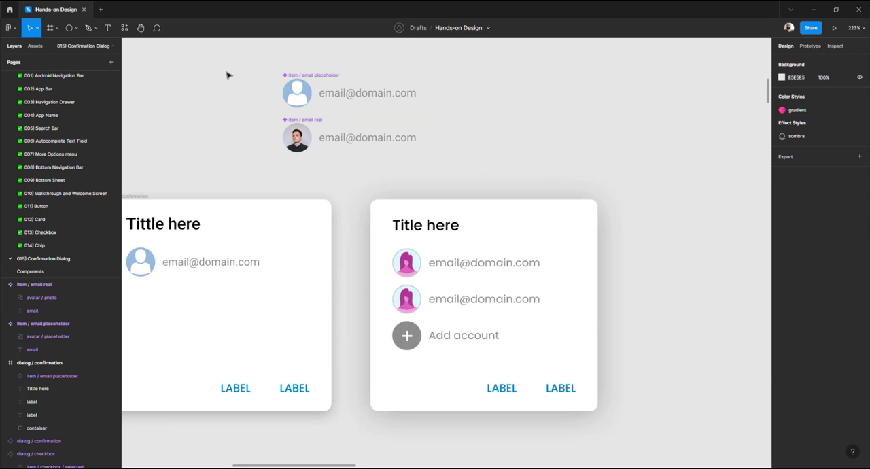
Cut both item / email components and switch to the Components page
left_click(202, 264)
left_click(240, 134)
left_click_drag(259, 68, 409, 168)
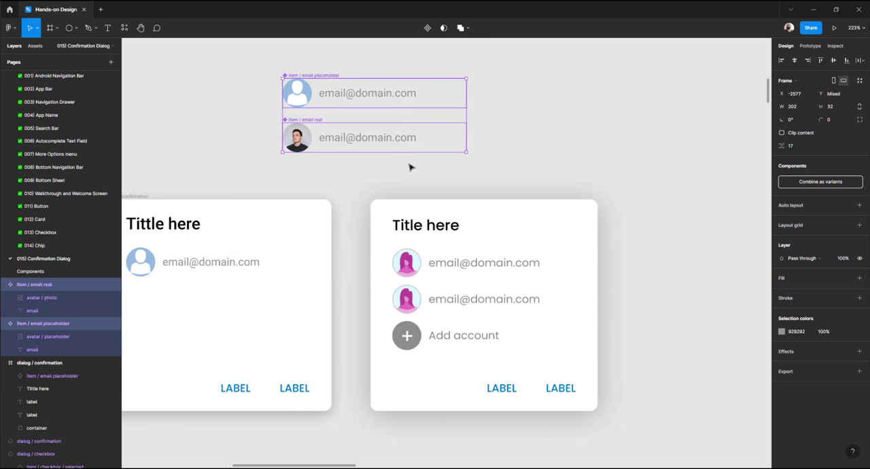
key("ctrl+x")
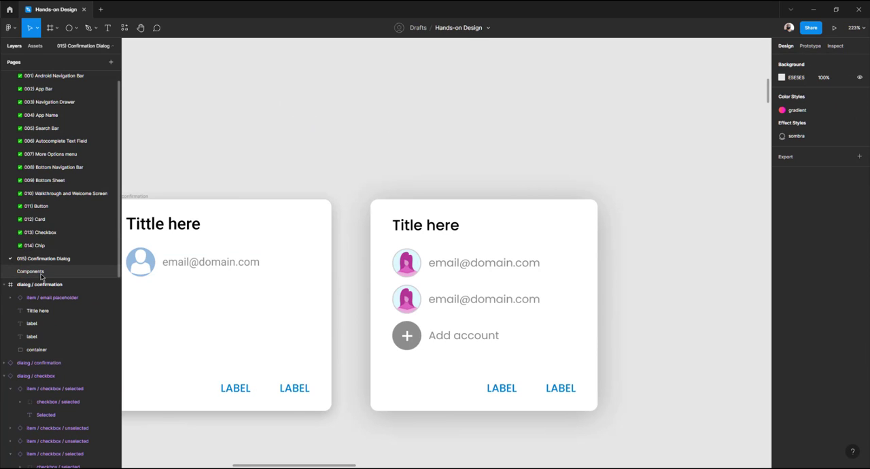
left_click(85, 276)
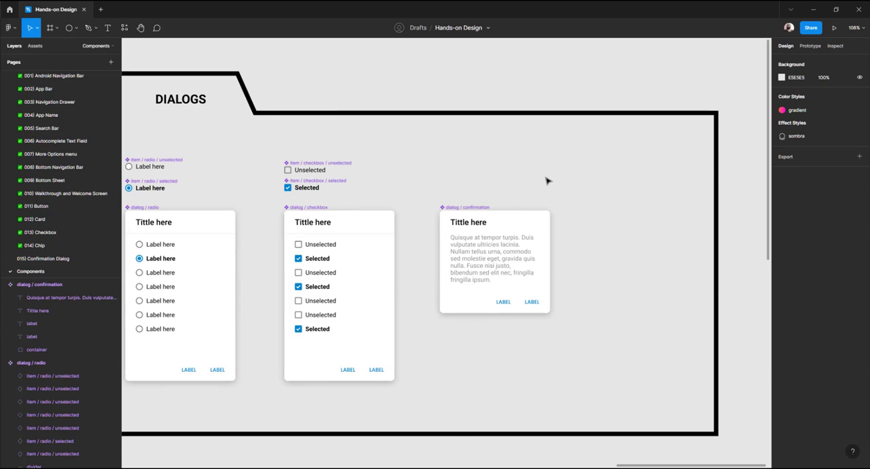
Paste both item / email components onto the Components page and place them to the right of the dialogs
key("ctrl+v")
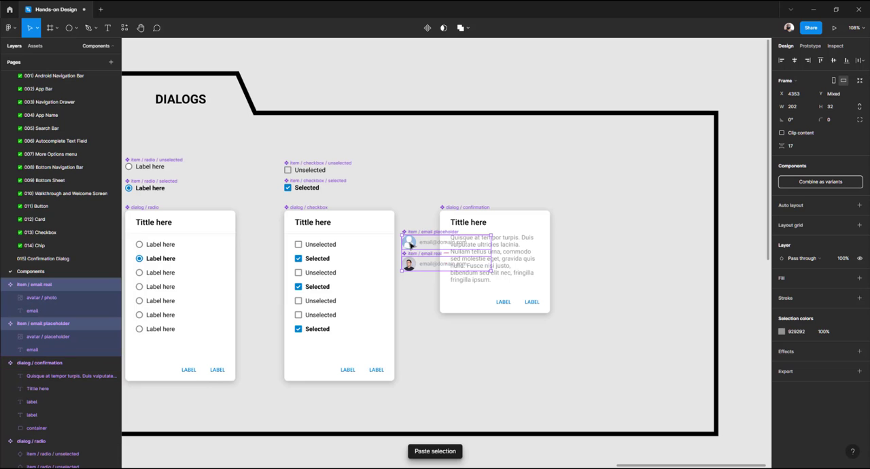
left_click_drag(413, 246, 599, 174)
scroll(422, 177, "left", 3)
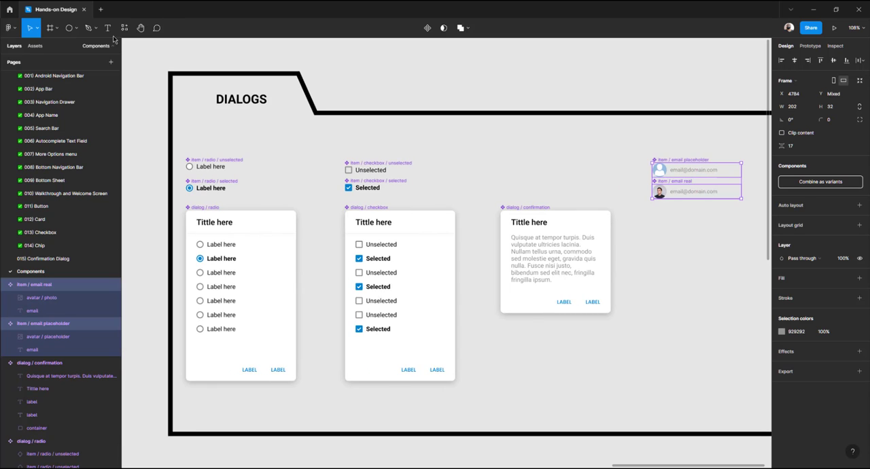
On the Confirmation Dialog page, duplicate the email placeholder row and place the copy just below the first row
left_click(51, 259)
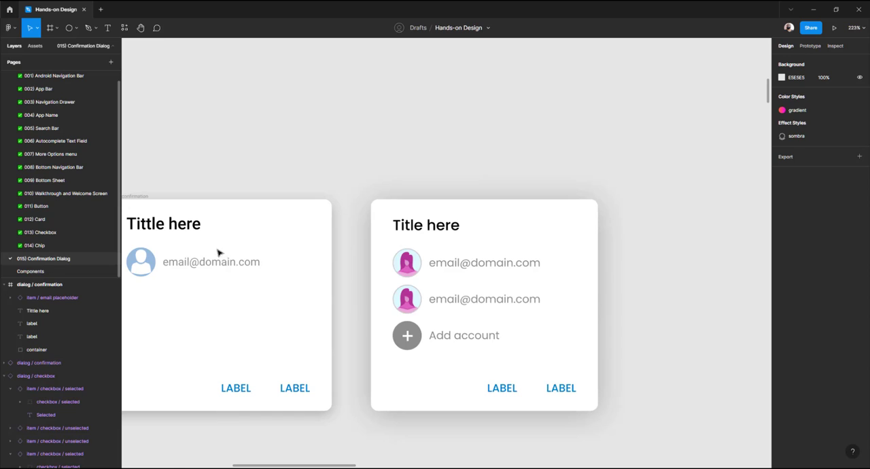
scroll(363, 184, "down", 3)
scroll(239, 238, "up", 2)
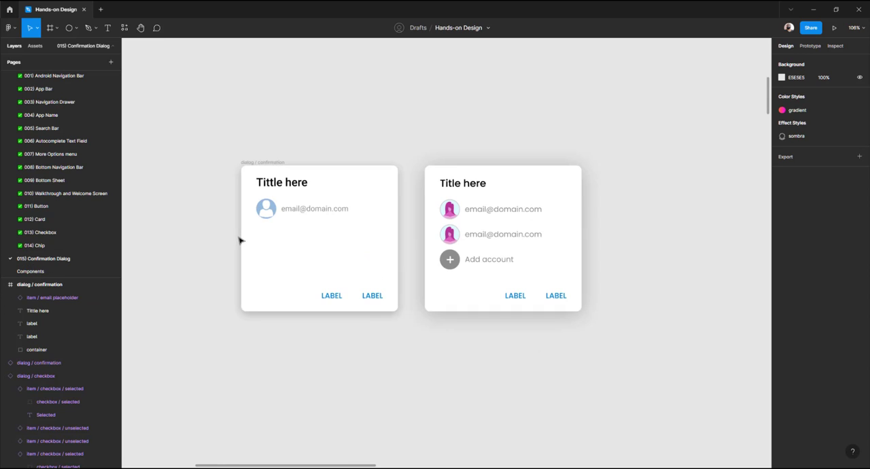
left_click(287, 211)
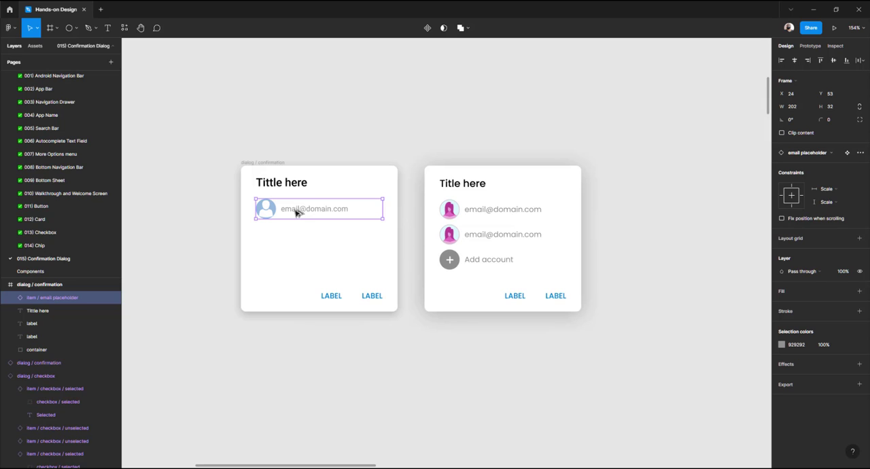
left_click_drag(296, 212, 299, 245)
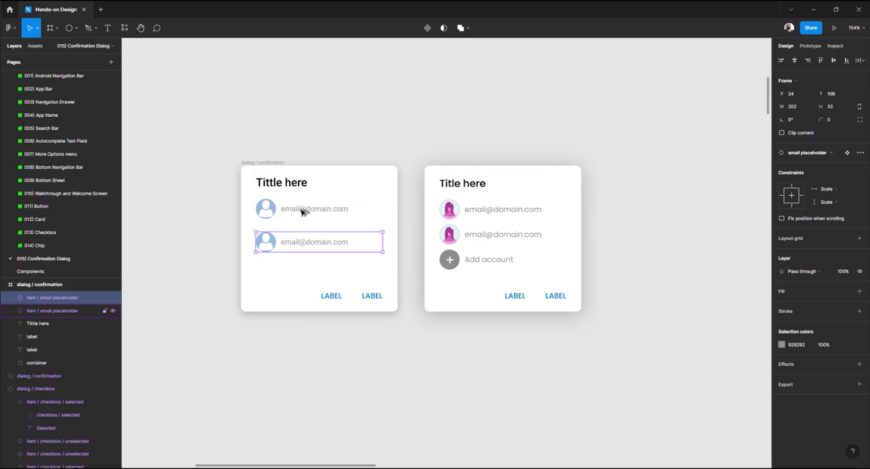
key("Up")
key("Up")
key("Up")
key("Up")
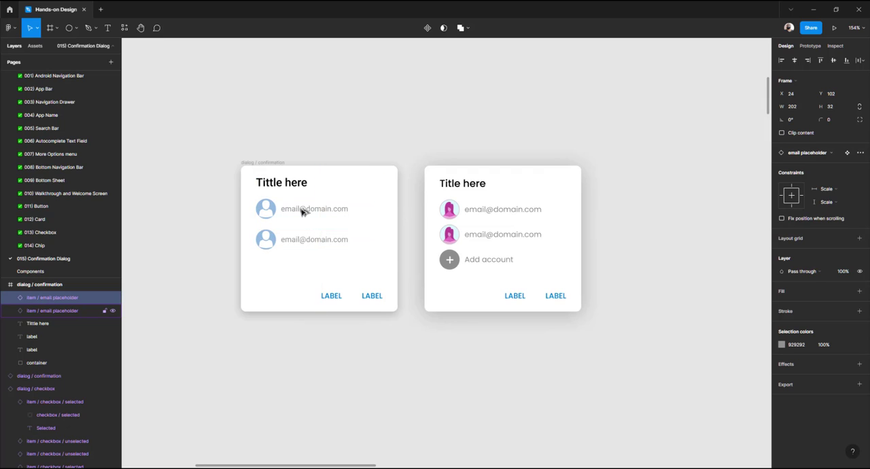
key("Up")
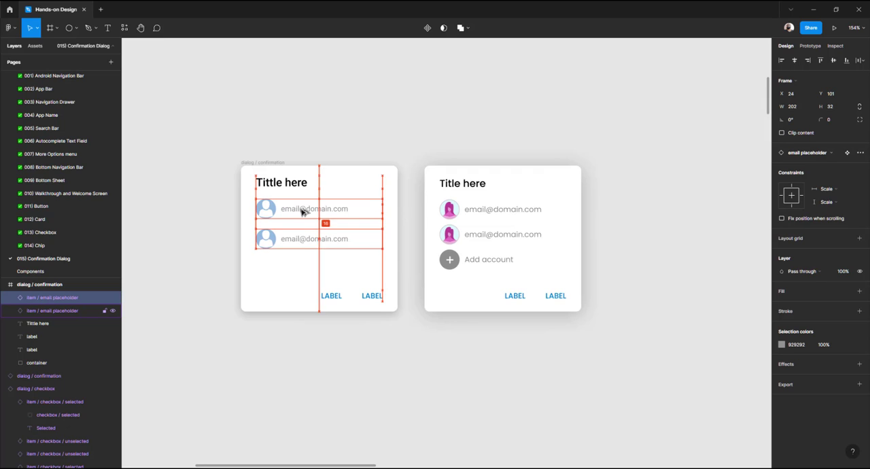
Swap the duplicated row's instance to item / email real and open its main component
left_click(819, 155)
left_click(804, 300)
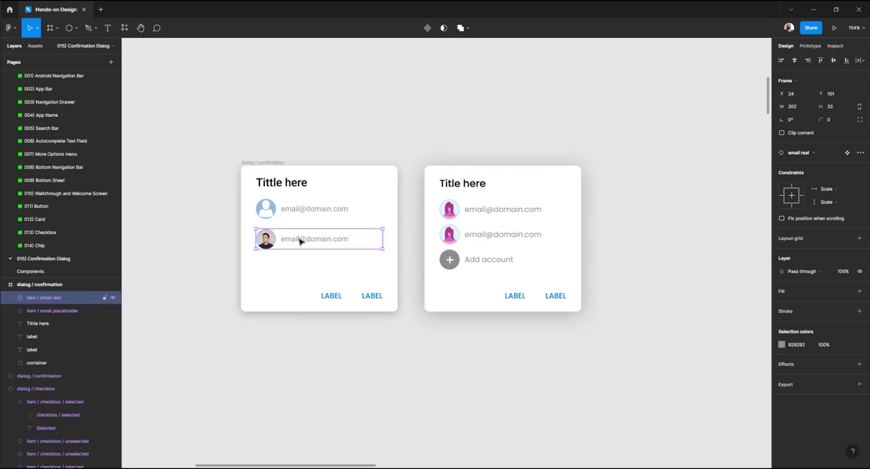
left_click(847, 153)
scroll(437, 243, "up", 10)
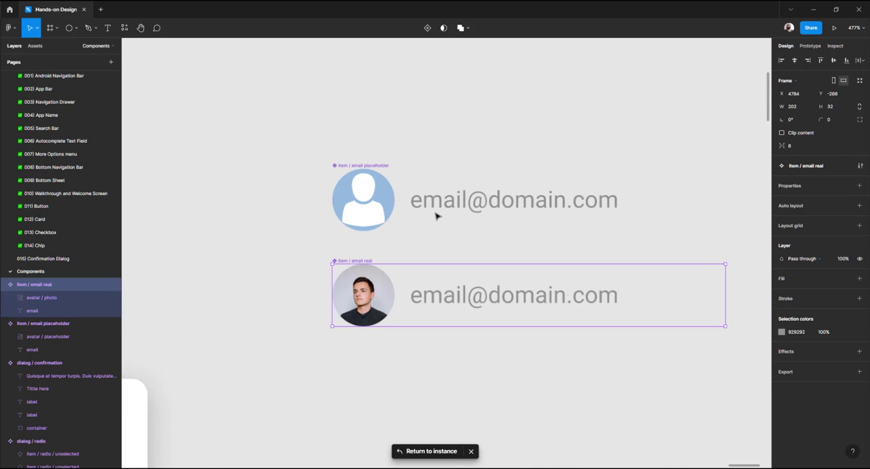
double_click(447, 299)
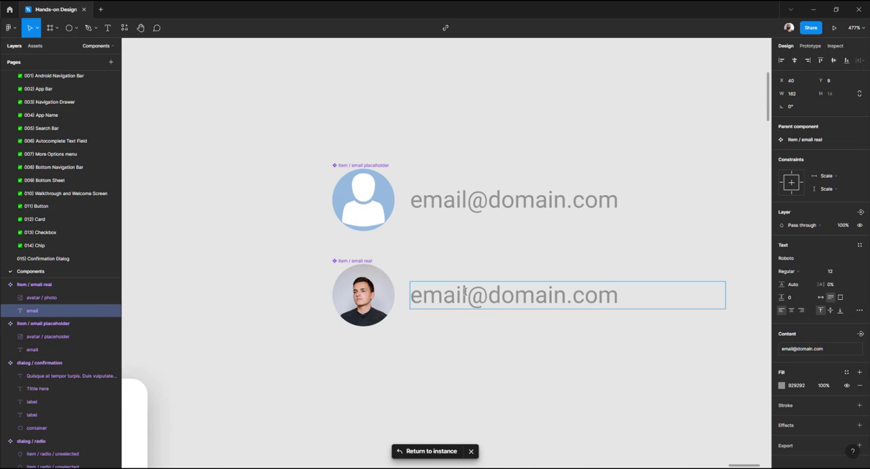
left_click_drag(467, 295, 374, 288)
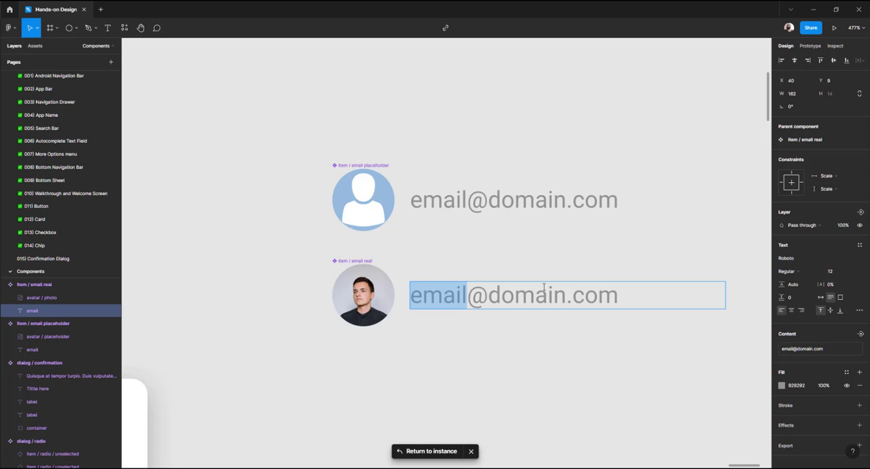
type("John")
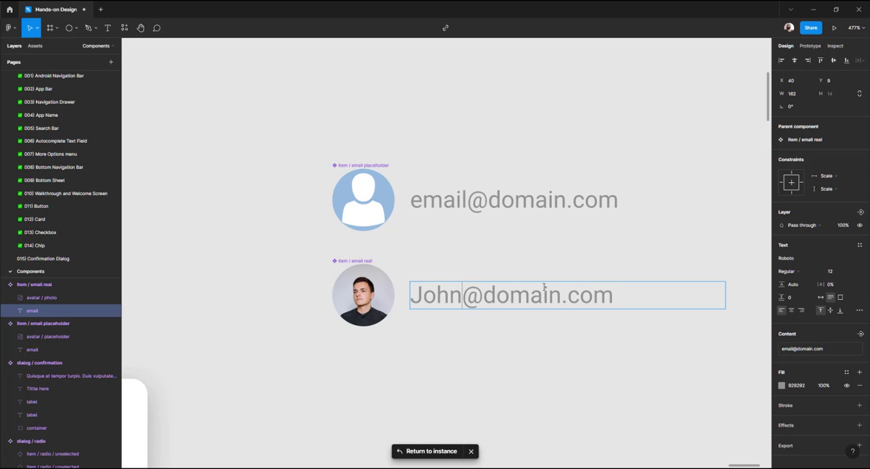
key("BackSpace")
key("BackSpace")
key("BackSpace")
key("BackSpace")
type("john")
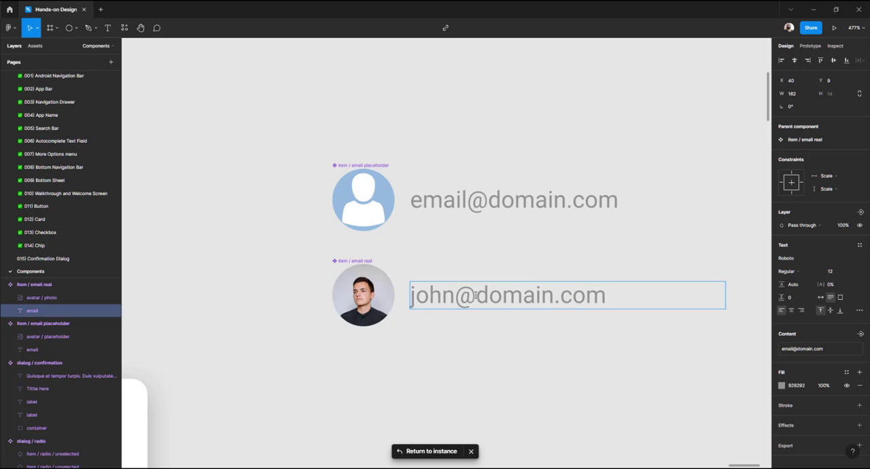
left_click_drag(476, 290, 556, 289)
type("gmail")
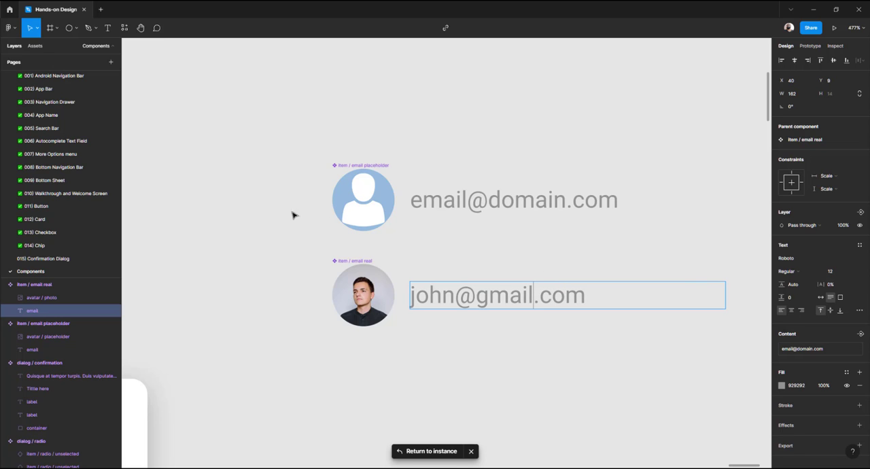
key("Escape")
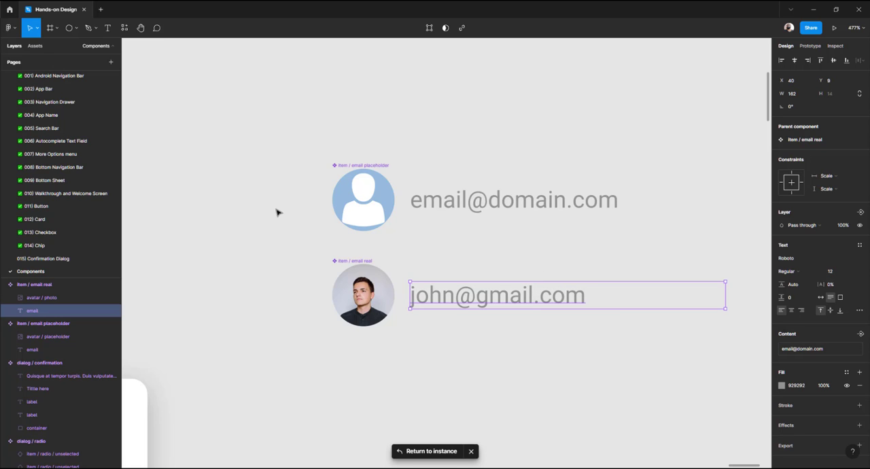
left_click(431, 451)
key("Escape")
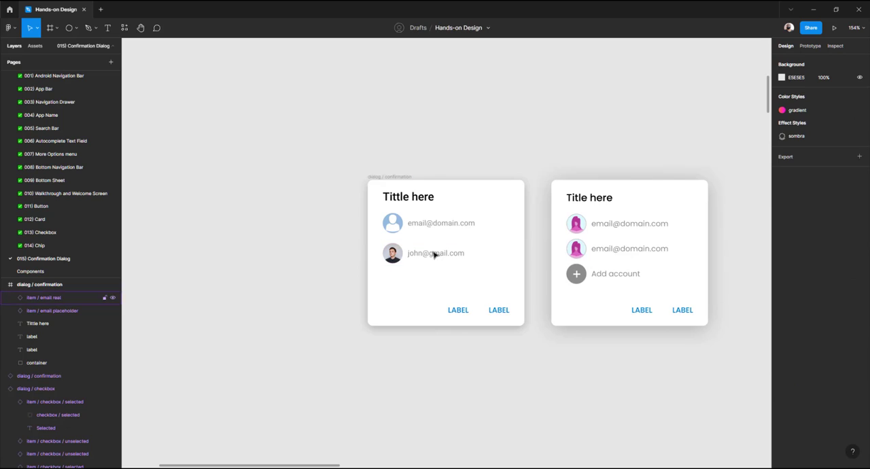
Switch to the browser and search Google for avatar phacecholder
scroll(431, 255, "up", 3, "ctrl")
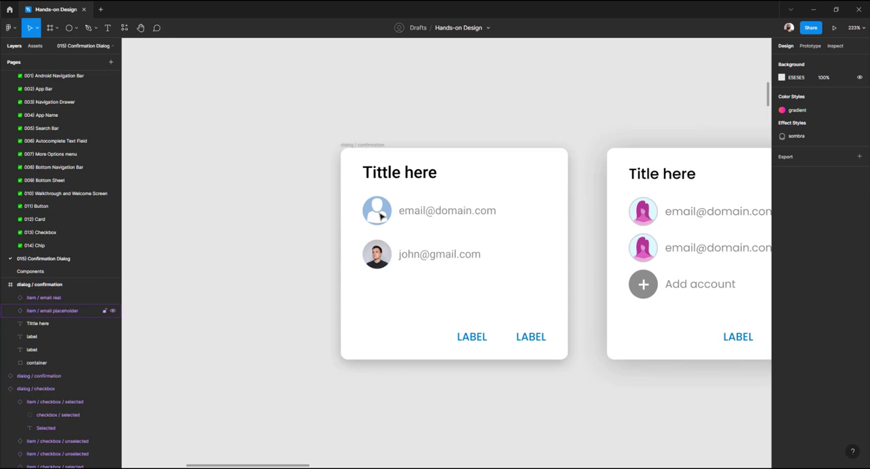
scroll(381, 215, "up", 3, "ctrl")
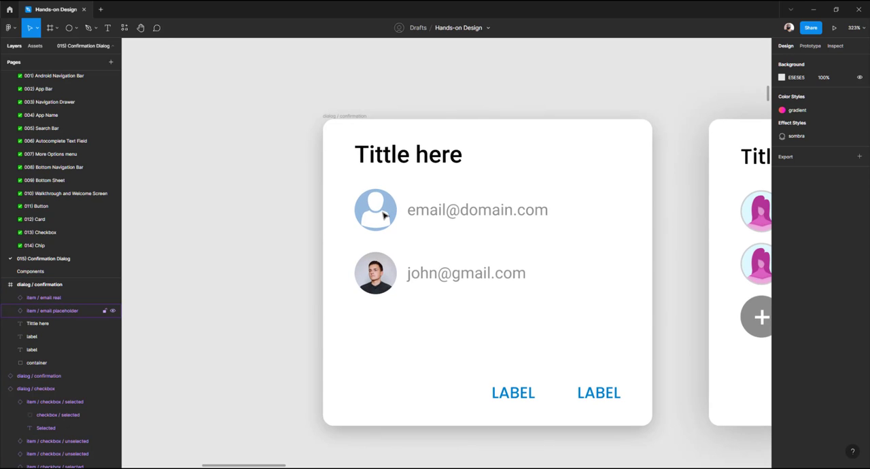
key("alt+Tab")
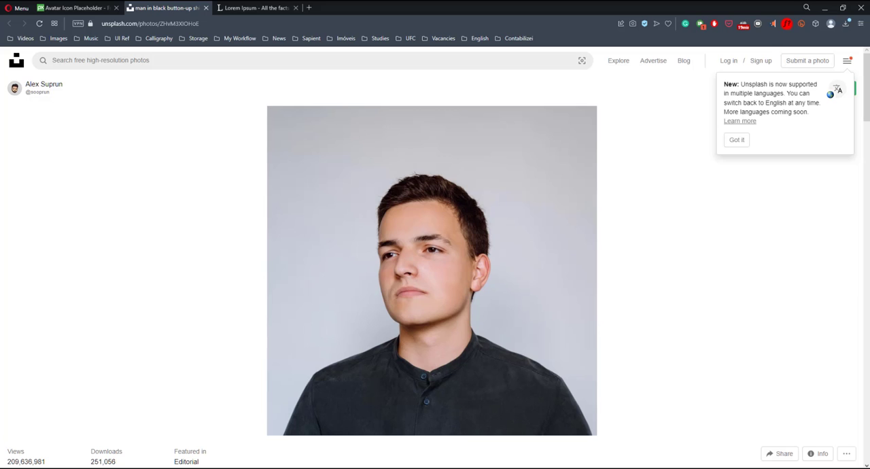
left_click(75, 8)
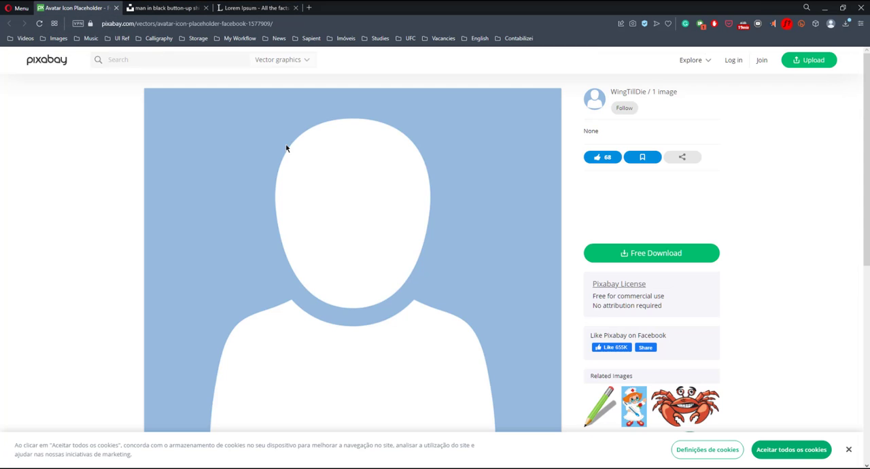
scroll(344, 152, "down", 5)
scroll(348, 152, "up", 4)
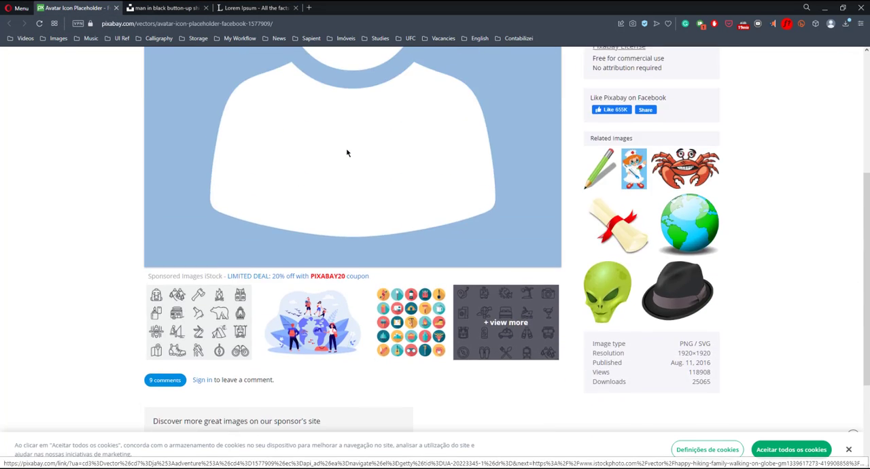
left_click(231, 24)
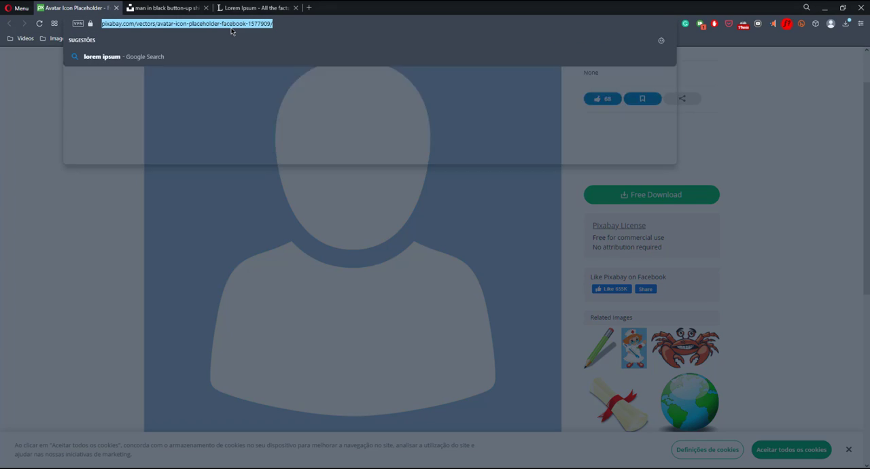
type("avatar")
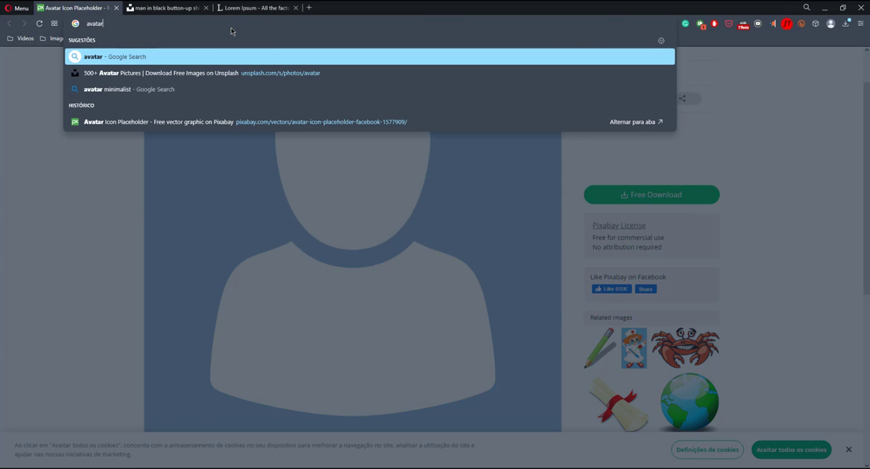
type(" phace")
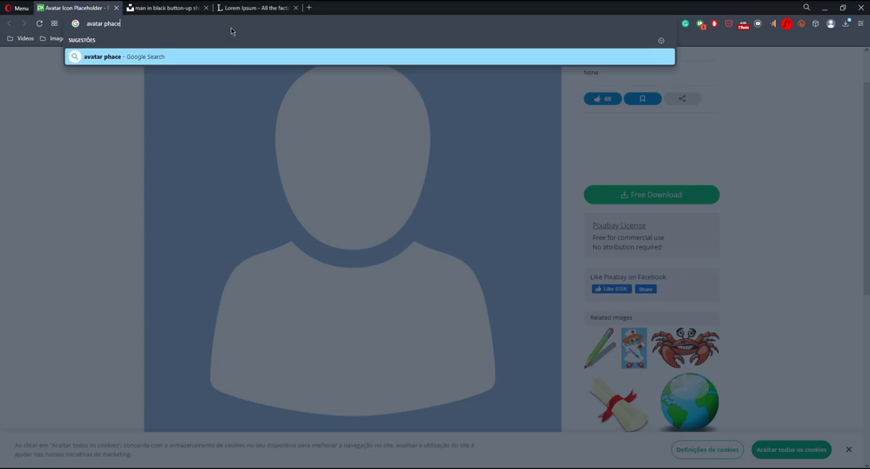
type("cholder")
key("Return")
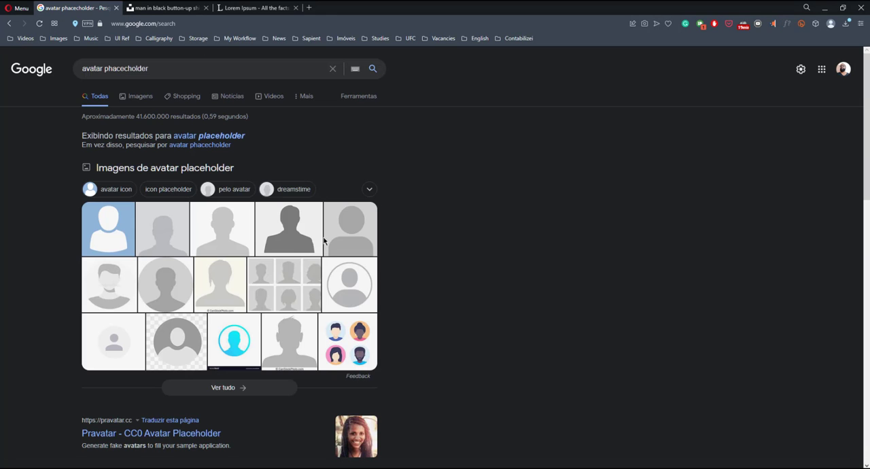
Open a grey silhouette avatar image from the results and copy the image
left_click(224, 231)
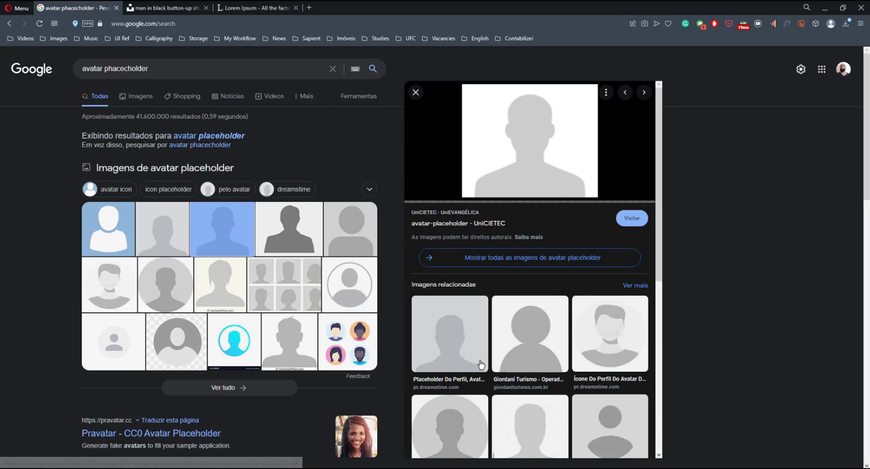
left_click(456, 327)
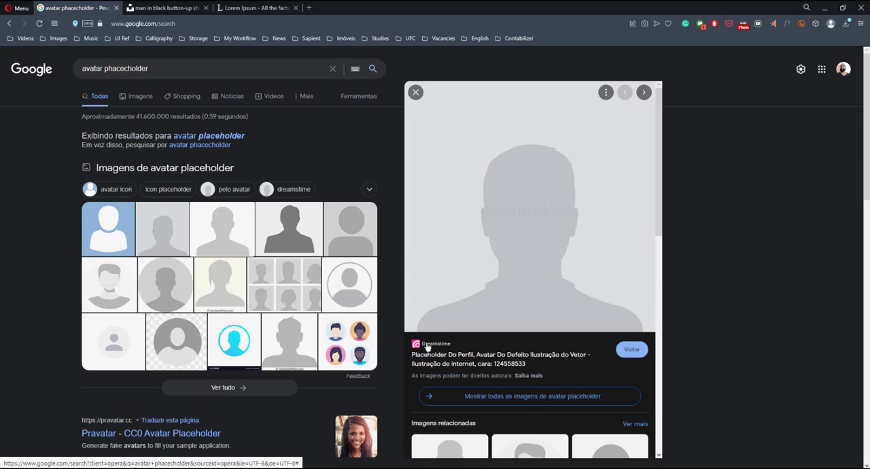
left_click(294, 237)
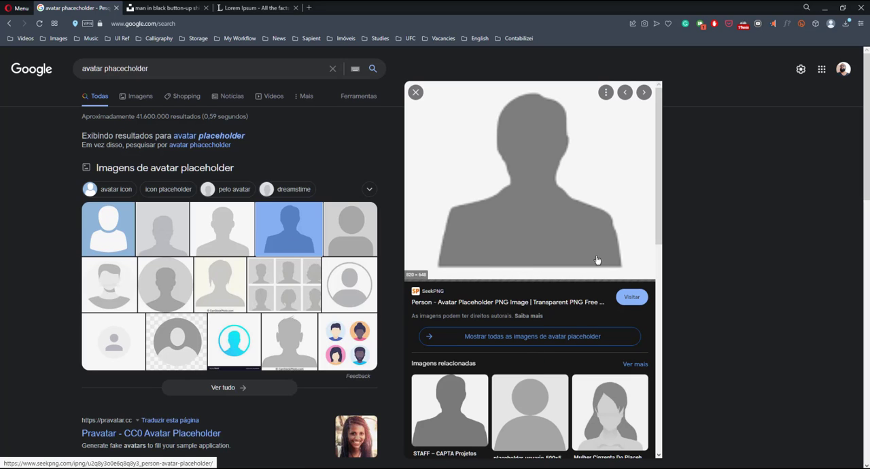
right_click(543, 218)
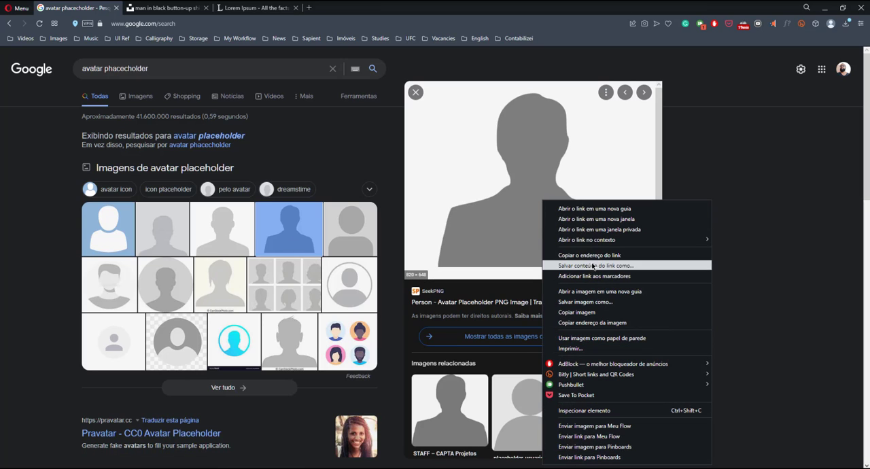
left_click(587, 318)
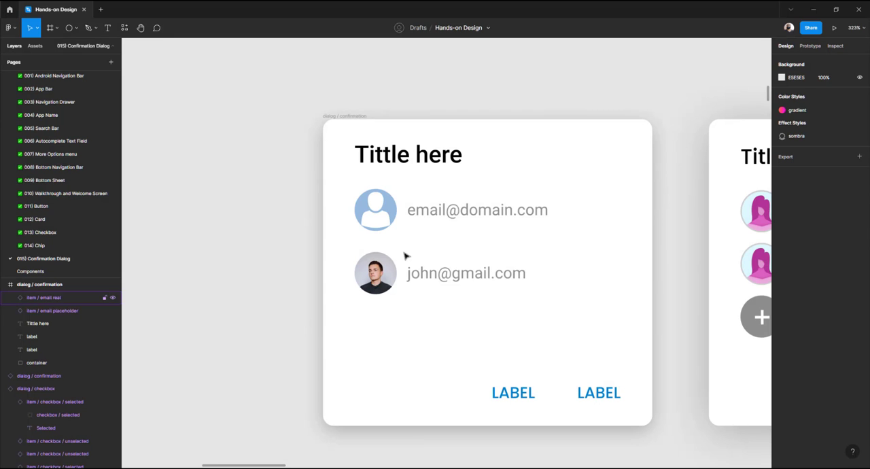
Open the email placeholder row's main component and paste the copied silhouette image into the placeholder avatar's fill
left_click(382, 210)
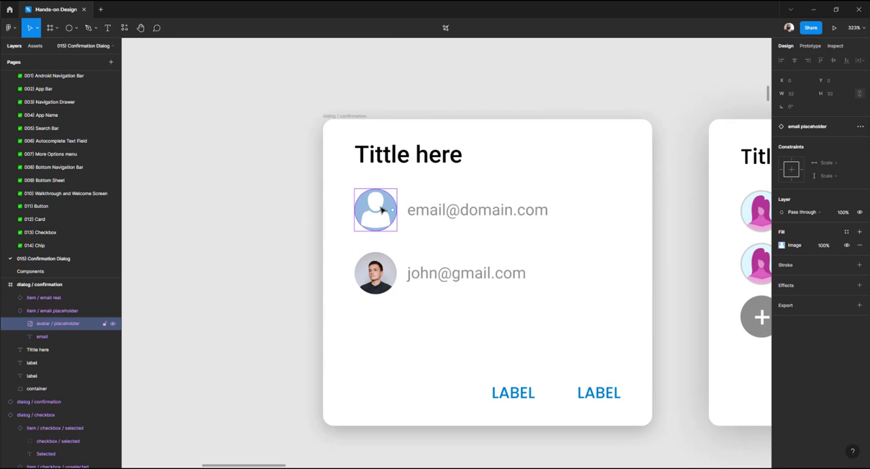
left_click(573, 126)
left_click(378, 210)
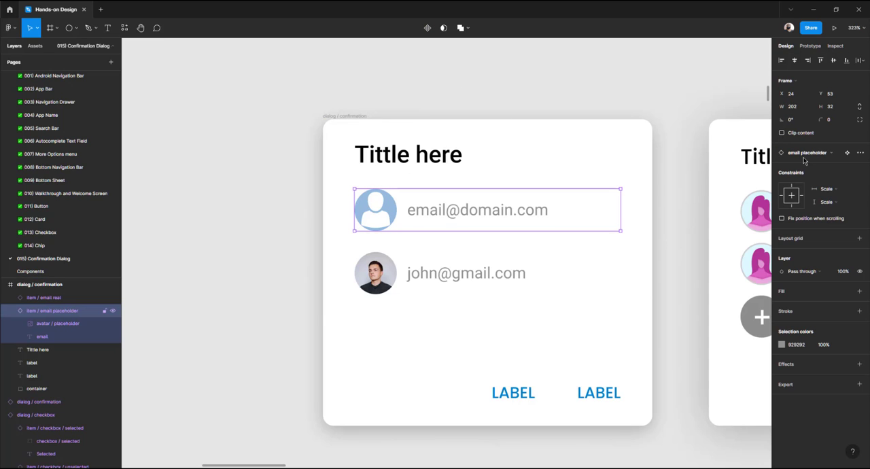
left_click(847, 153)
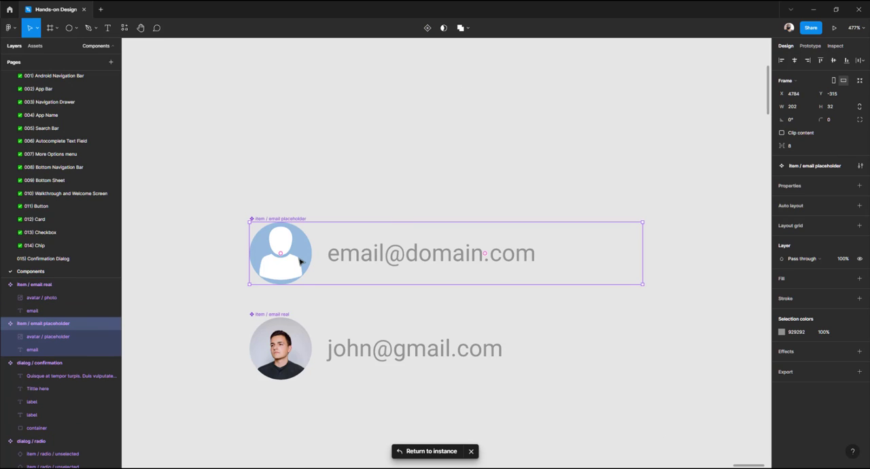
left_click(300, 262)
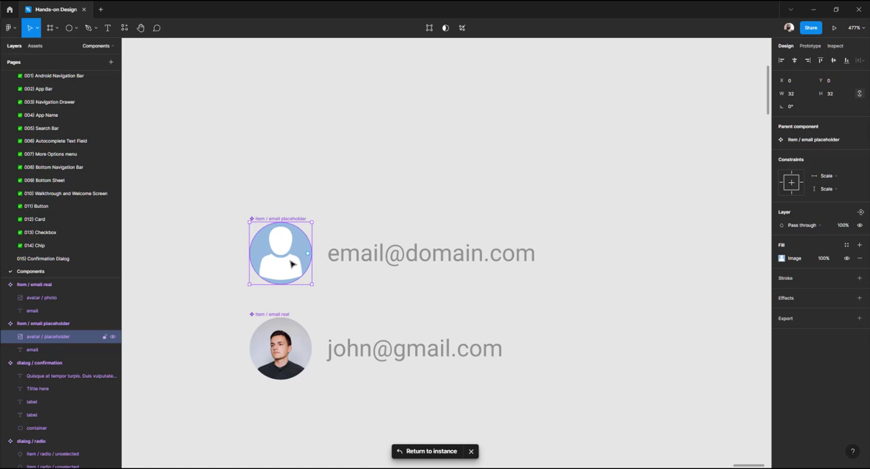
key("ctrl+alt+v")
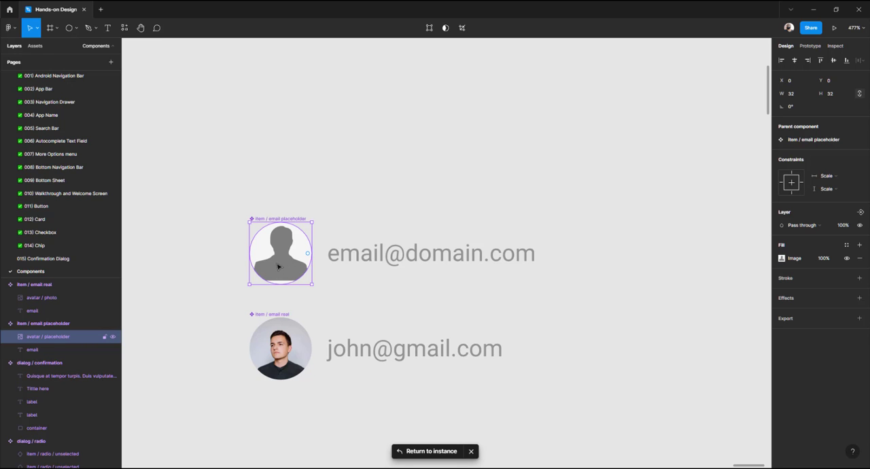
Switch the placeholder avatar's image fill to Crop and reposition and enlarge the silhouette inside the circle
scroll(272, 263, "up", 5)
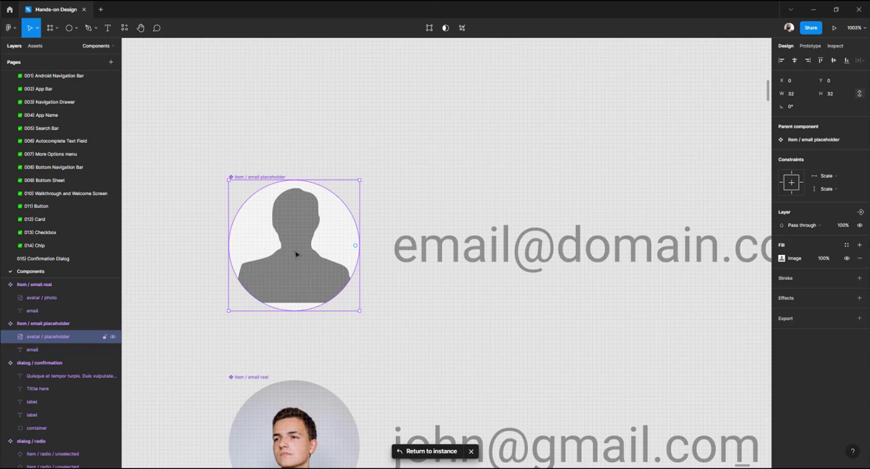
left_click(782, 259)
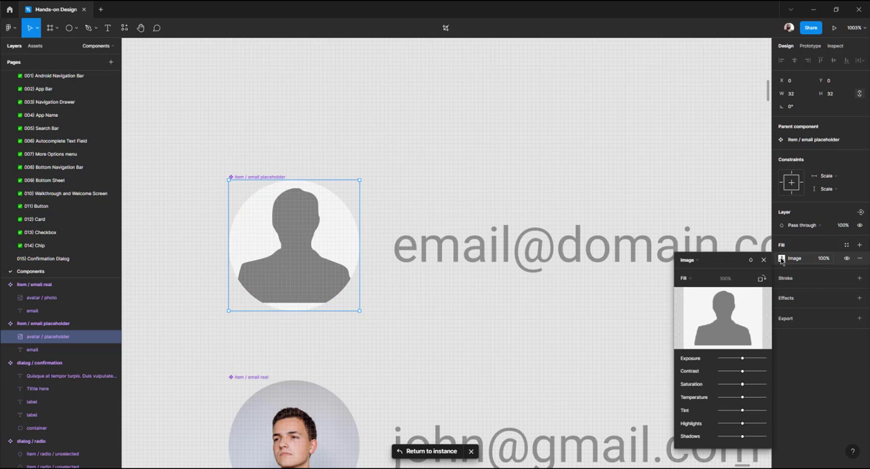
left_click(697, 279)
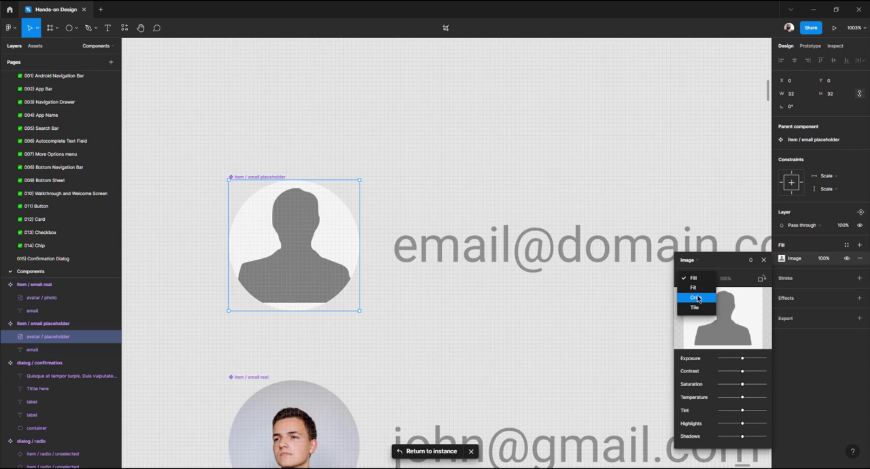
left_click(695, 300)
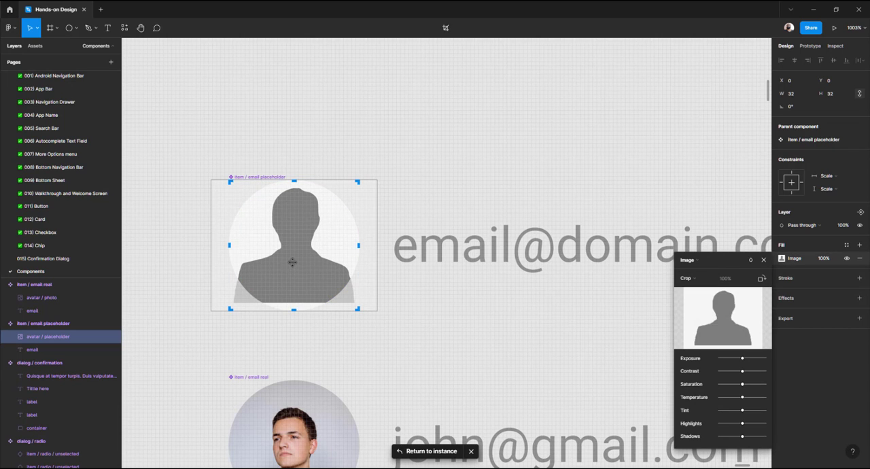
left_click_drag(293, 262, 292, 270)
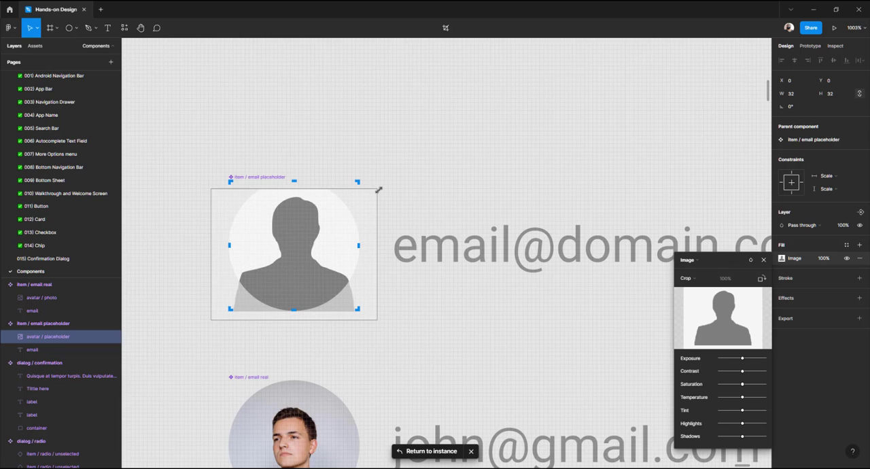
left_click_drag(379, 190, 388, 180)
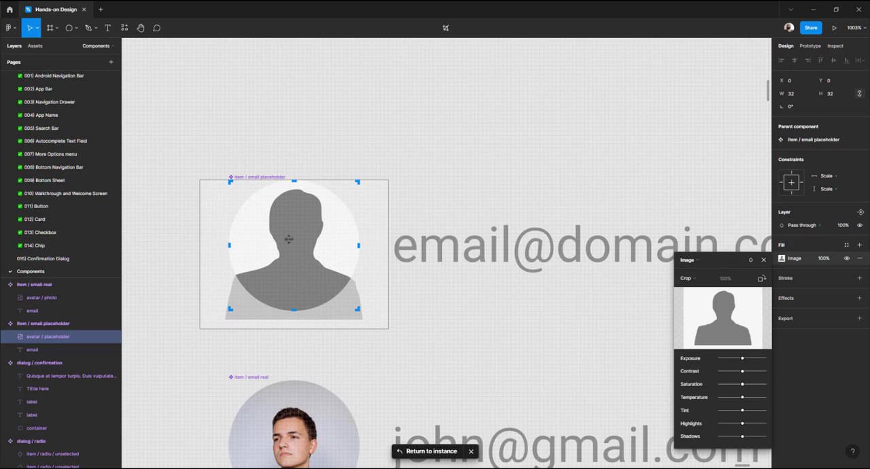
left_click_drag(288, 239, 288, 236)
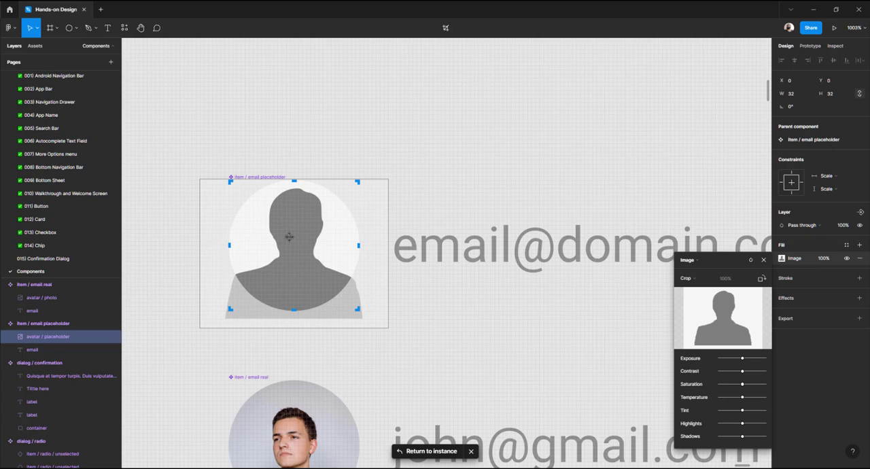
key("Escape")
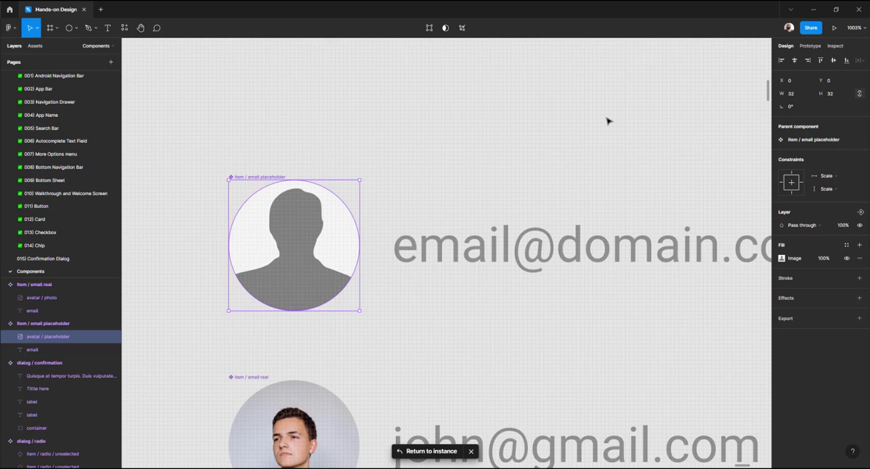
left_click(606, 121)
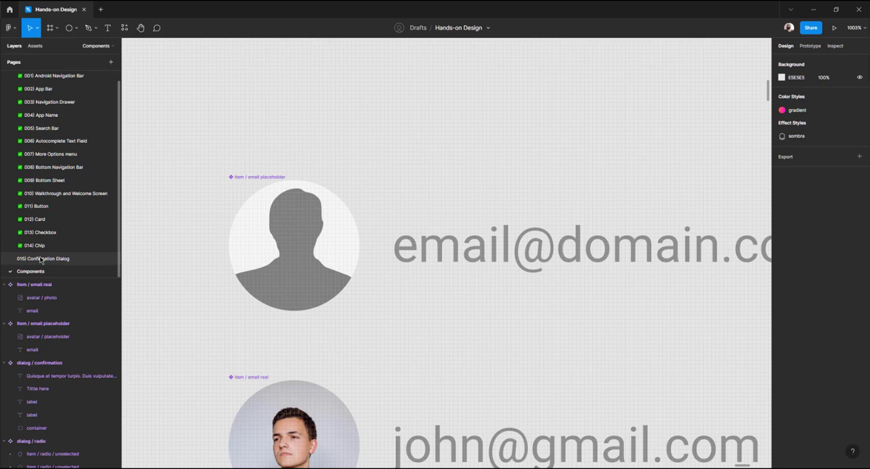
Return to the Confirmation Dialog page and review the updated placeholder row in the dialog
left_click(42, 259)
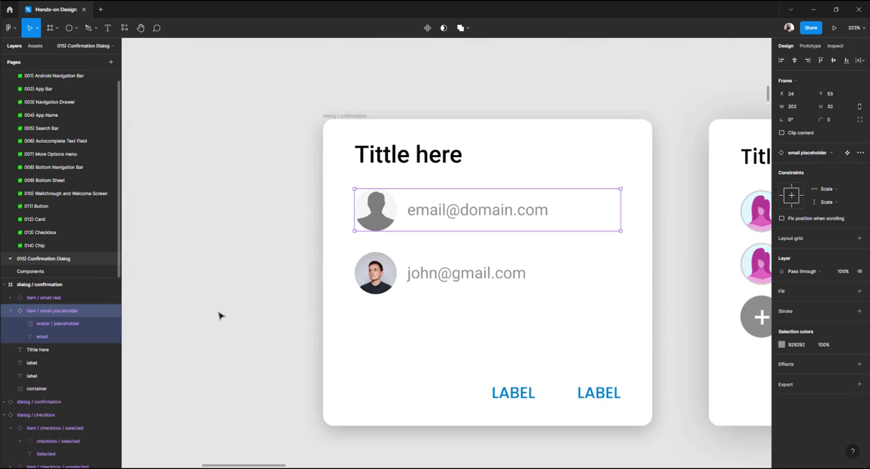
left_click(294, 271)
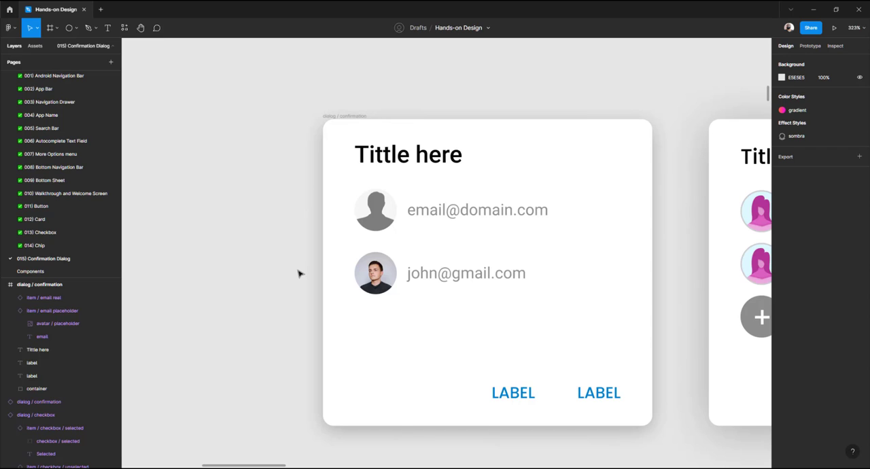
left_click(386, 279)
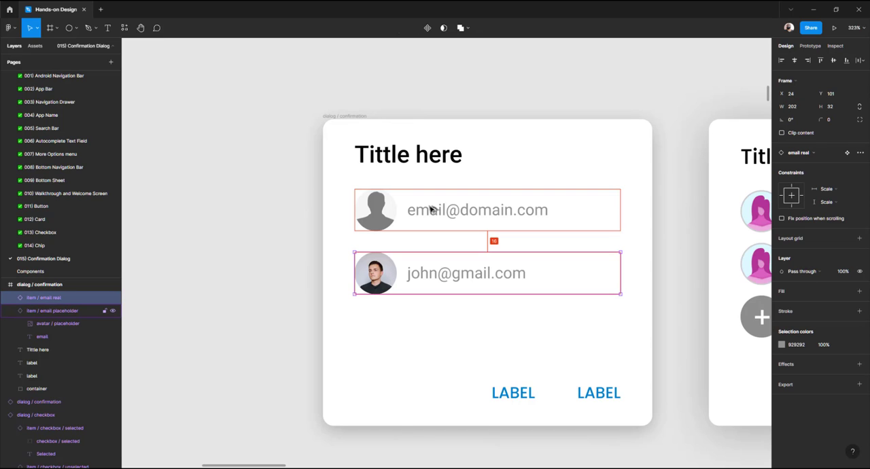
left_click(279, 234)
scroll(285, 234, "down", 2)
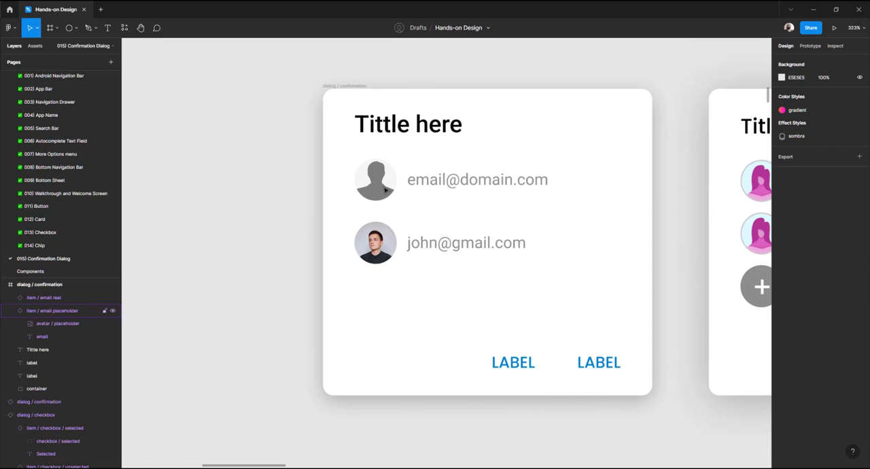
Add a light grey BBBBBB stroke to the placeholder avatar in its main component
left_click(386, 192)
left_click(846, 154)
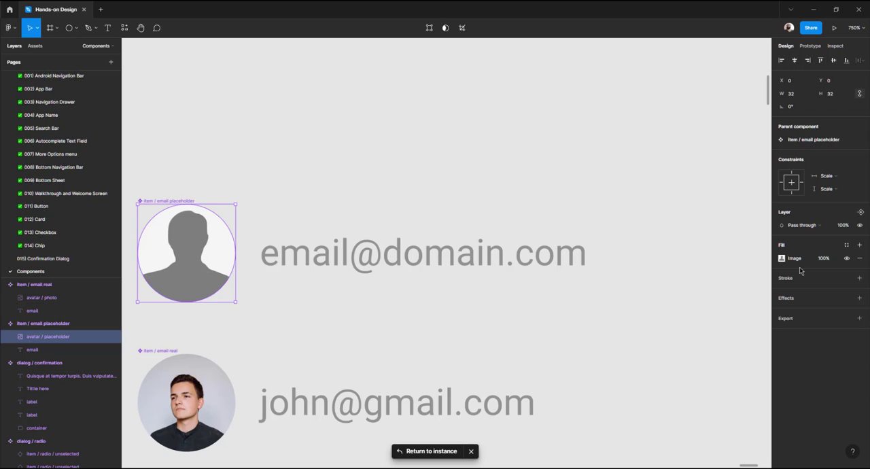
left_click(786, 278)
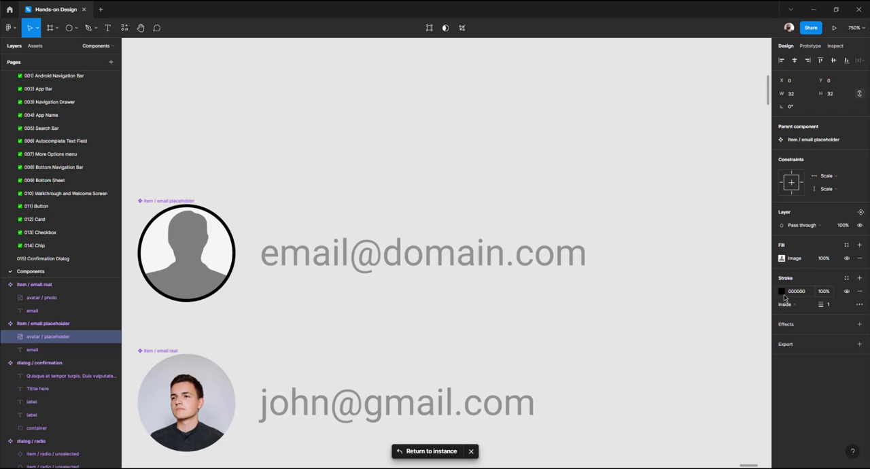
left_click(782, 293)
left_click_drag(683, 328, 660, 298)
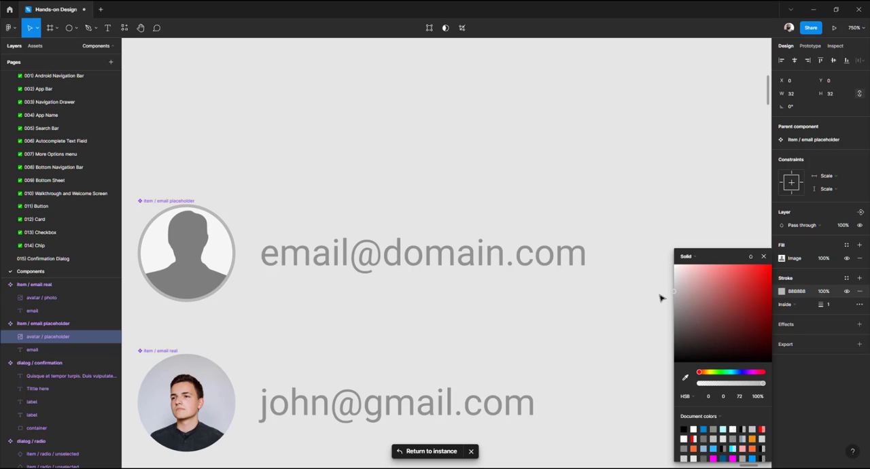
left_click(799, 291)
key("ctrl+c")
Add a stroke with hex BBBBBB to the photo avatar in the email real component
double_click(210, 398)
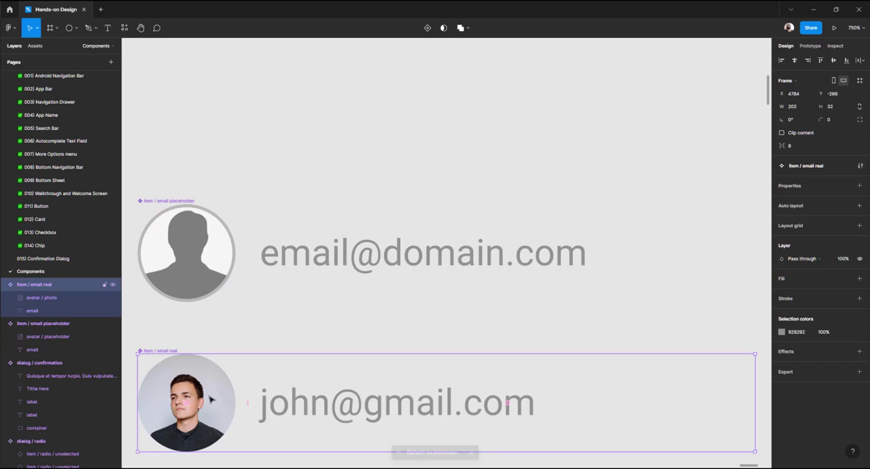
left_click(785, 279)
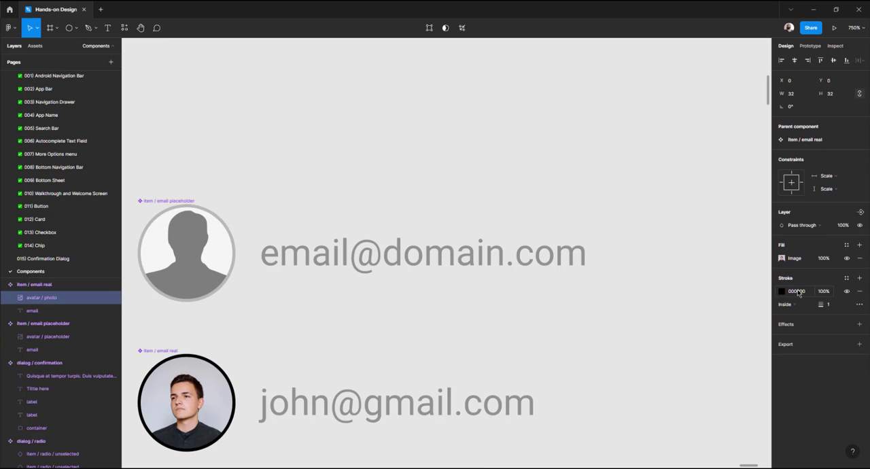
left_click(804, 292)
key("ctrl+v")
key("Return")
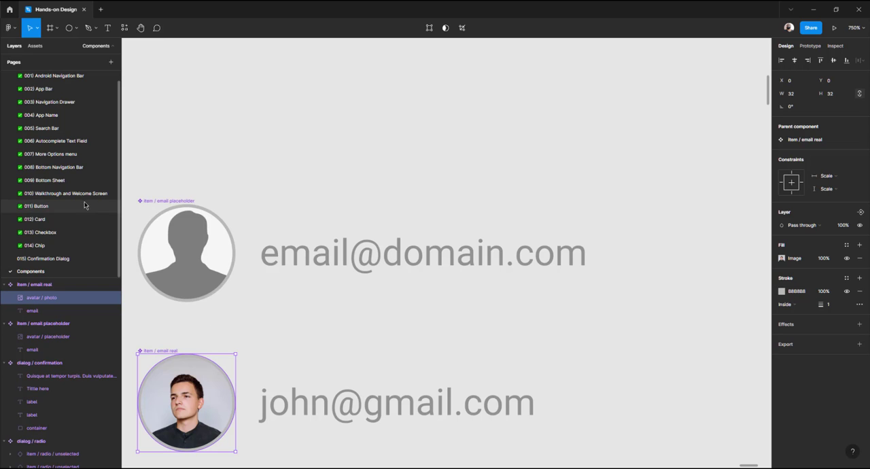
Return to the Confirmation Dialog page and examine the reference dialog's Add account row
left_click(58, 259)
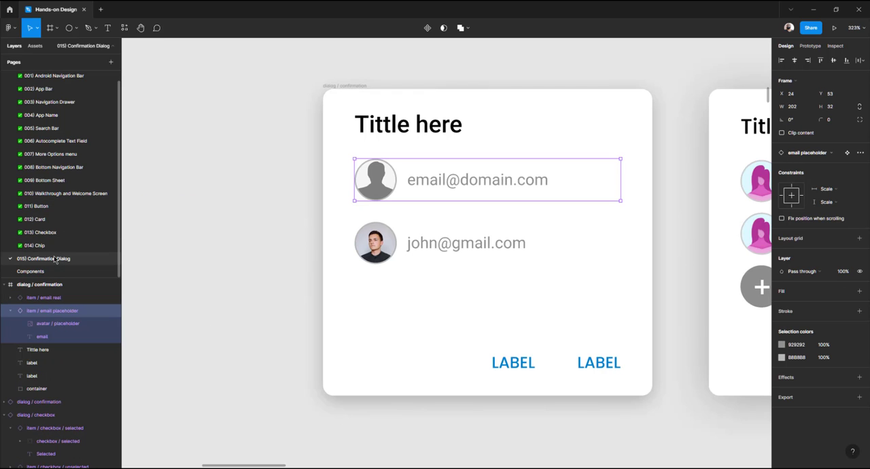
left_click(260, 228)
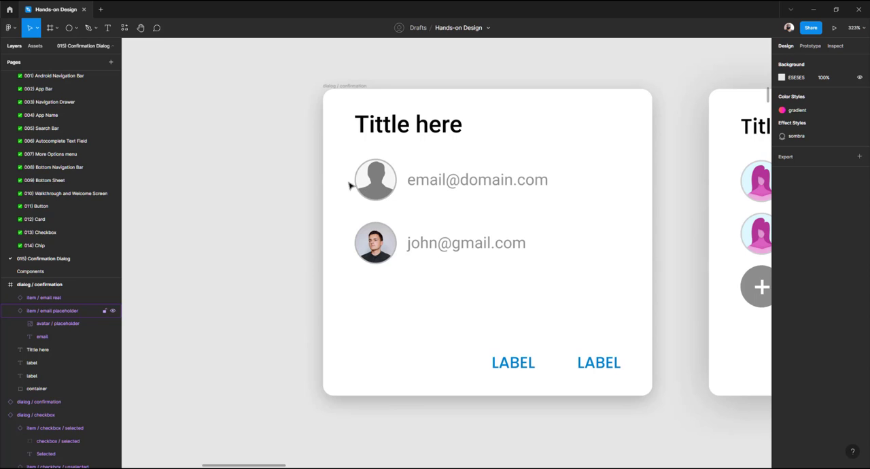
scroll(414, 231, "down", 2, "ctrl")
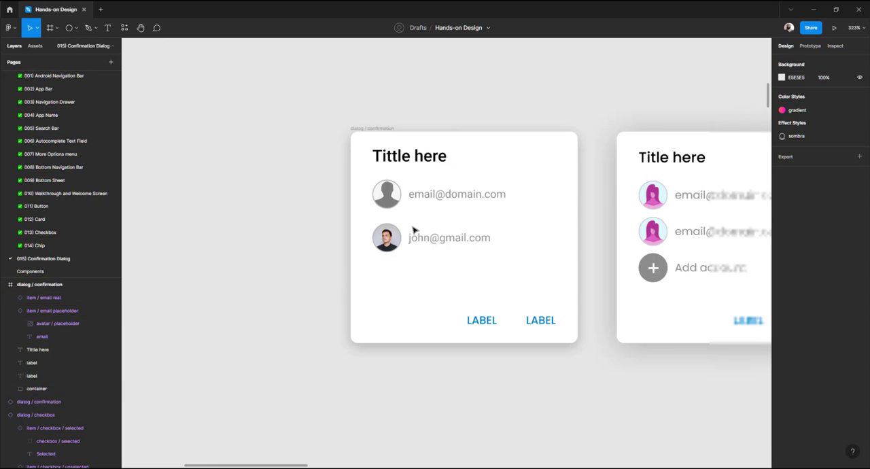
scroll(604, 233, "right", 2)
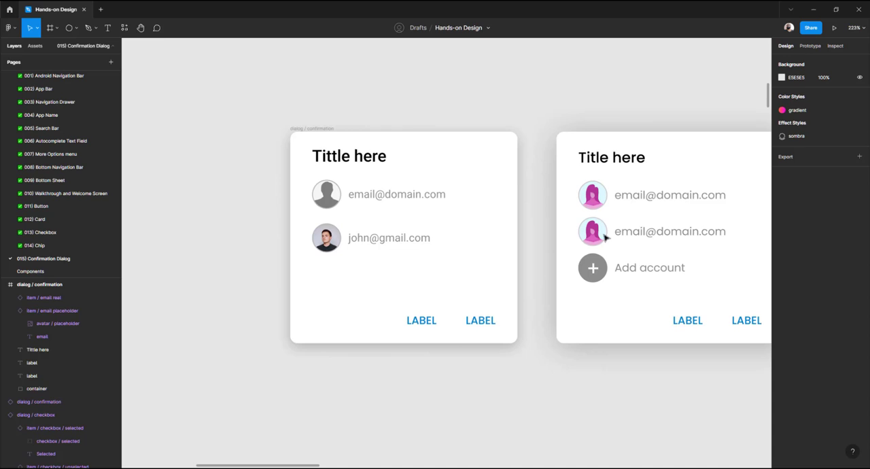
left_click(646, 271)
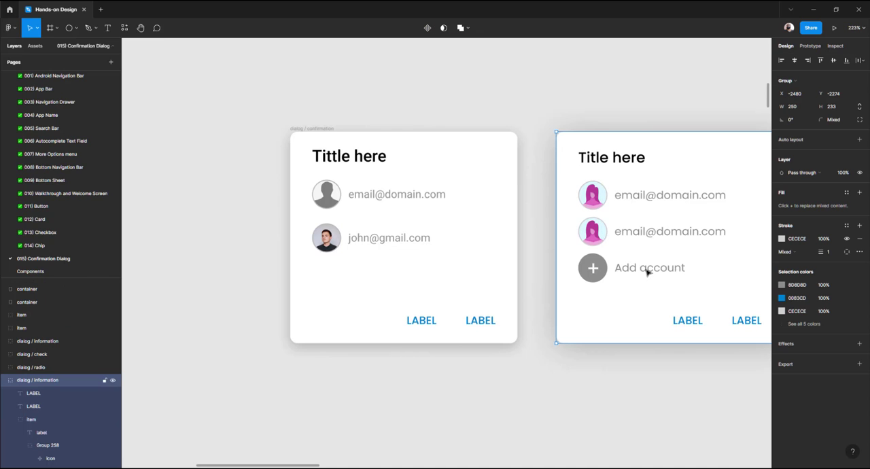
left_click(372, 240)
left_click_drag(366, 241, 369, 284)
right_click(368, 284)
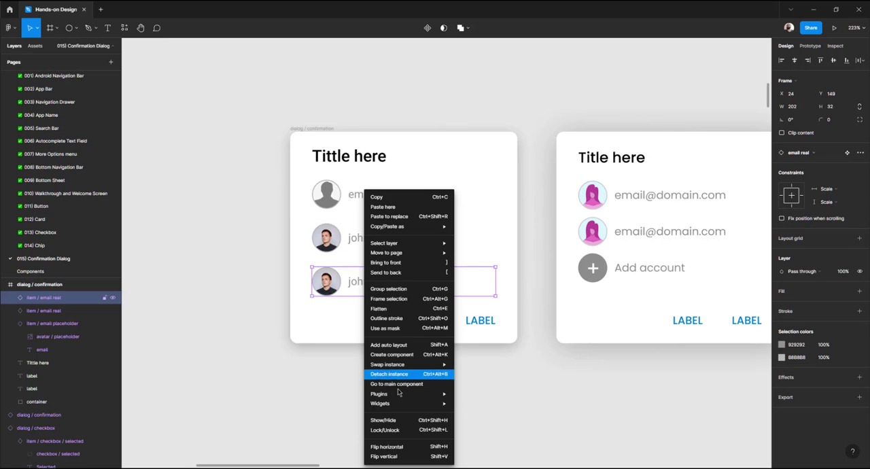
left_click(399, 375)
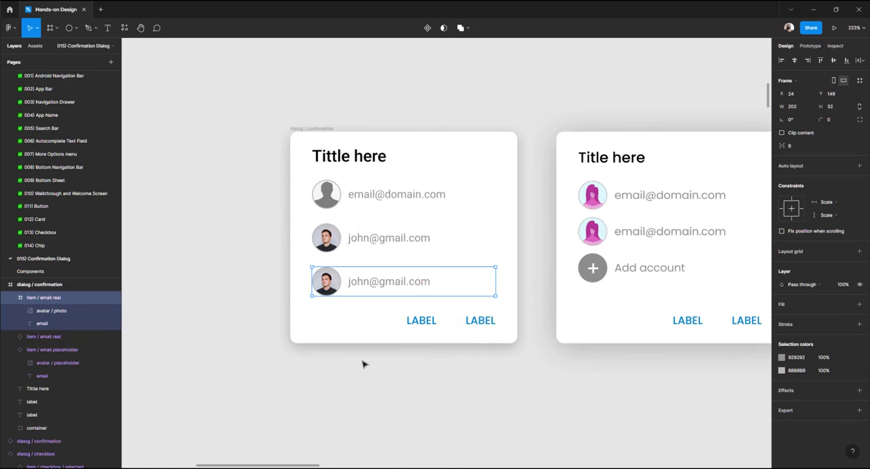
key("Escape")
Change the detached row's email text to Add account
double_click(382, 284)
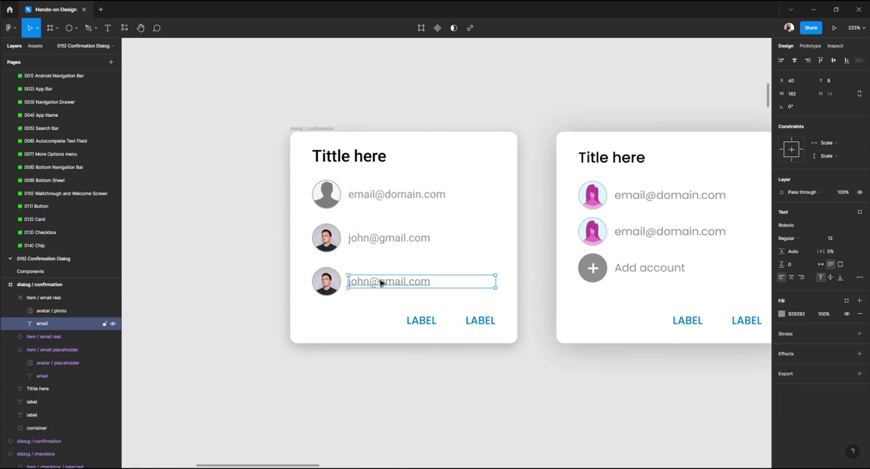
double_click(397, 287)
type("Ad")
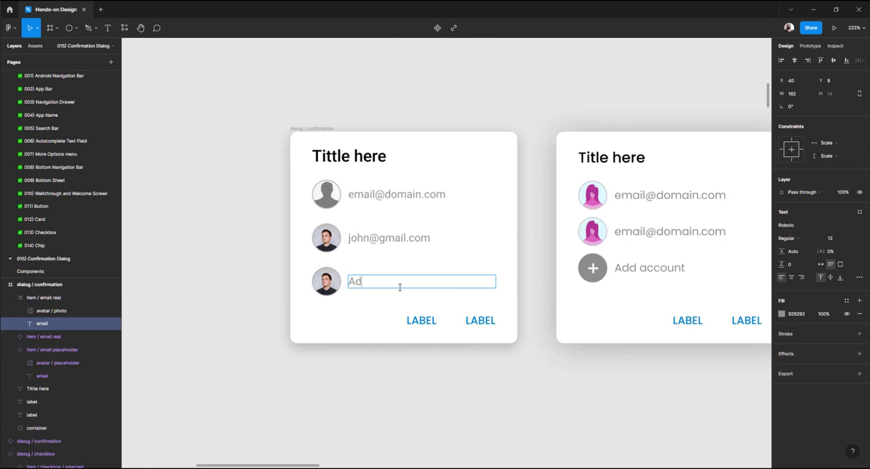
type("d account")
key("Escape")
Replace the Add account row avatar's image fill with a solid C4C4C4 fill
scroll(287, 293, "up", 5)
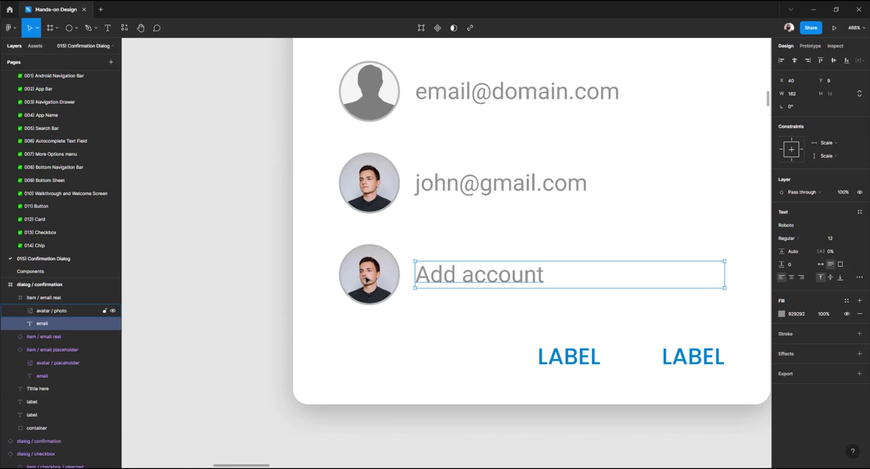
left_click(367, 279)
left_click(268, 276)
left_click(347, 276)
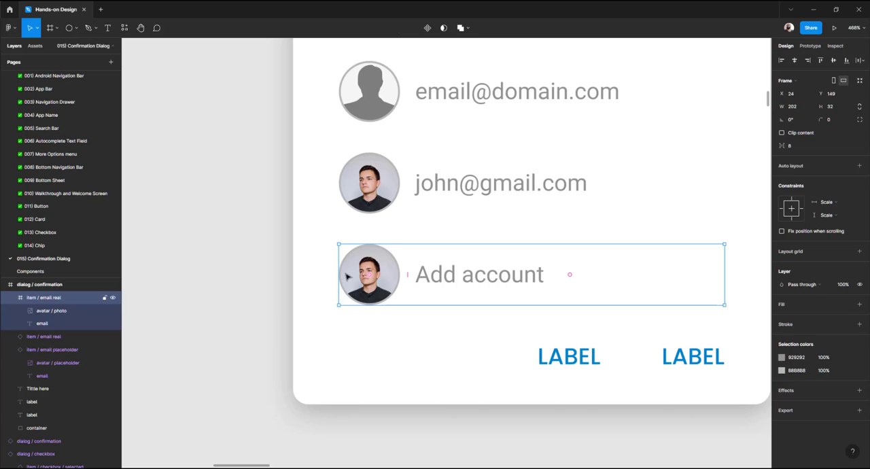
double_click(347, 277)
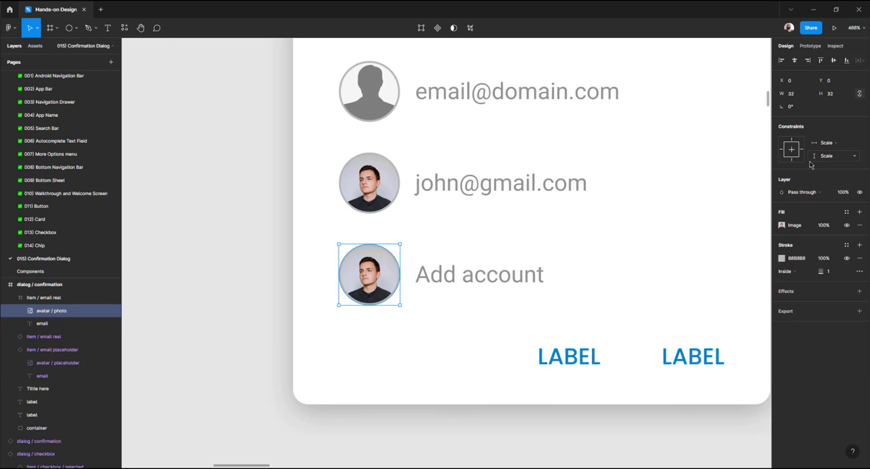
left_click(785, 227)
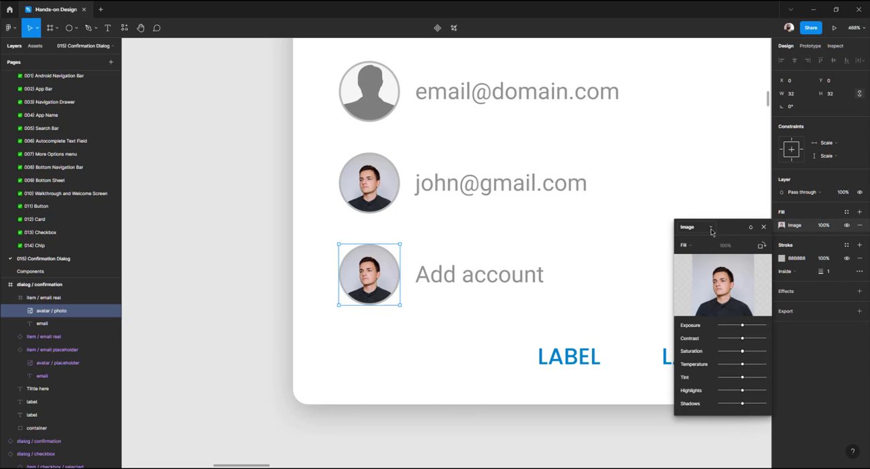
left_click(782, 228)
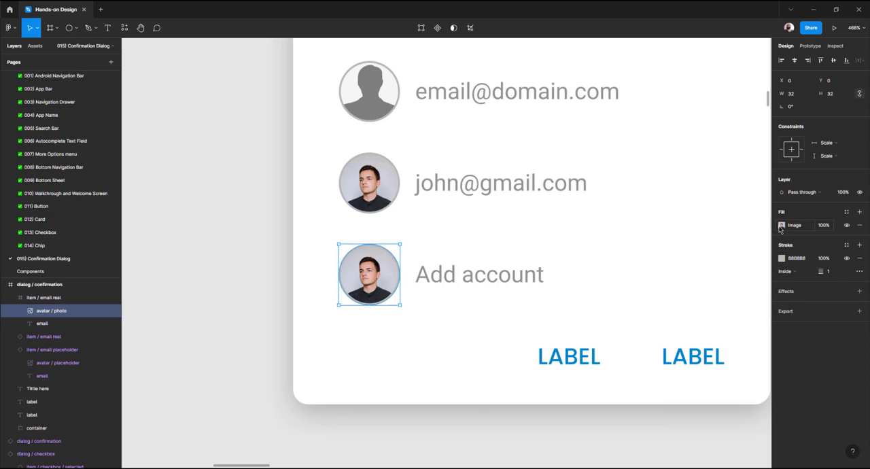
left_click(781, 227)
left_click(692, 246)
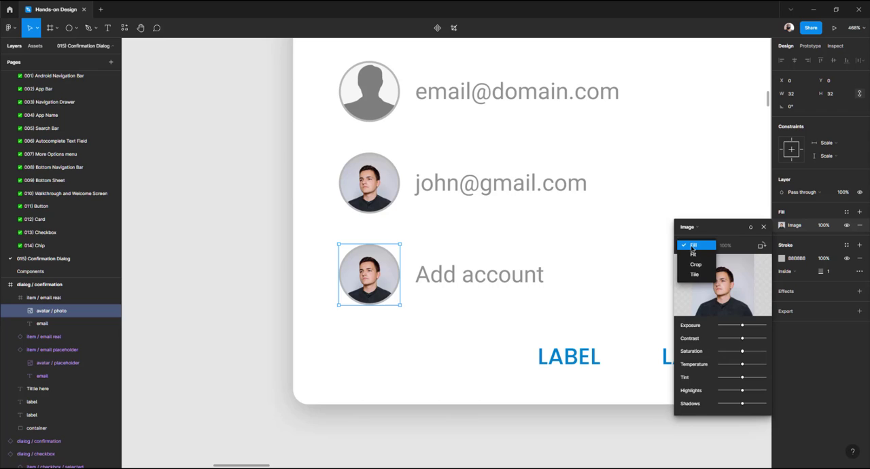
left_click(702, 230)
left_click(699, 227)
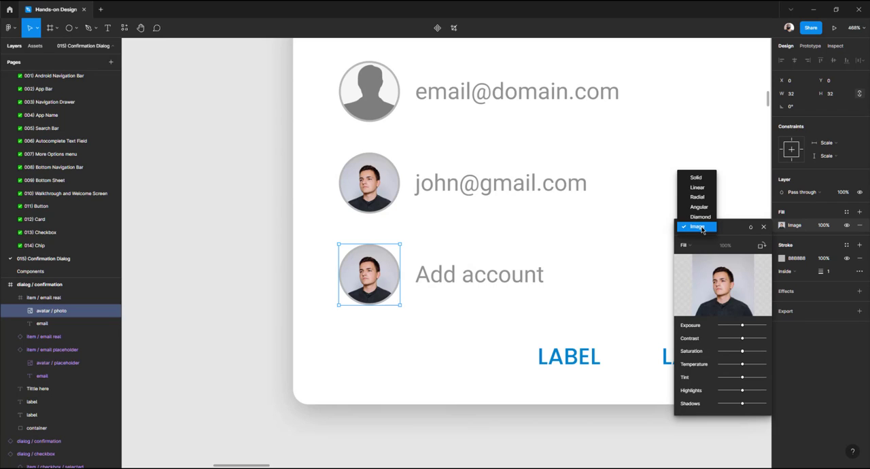
left_click(697, 177)
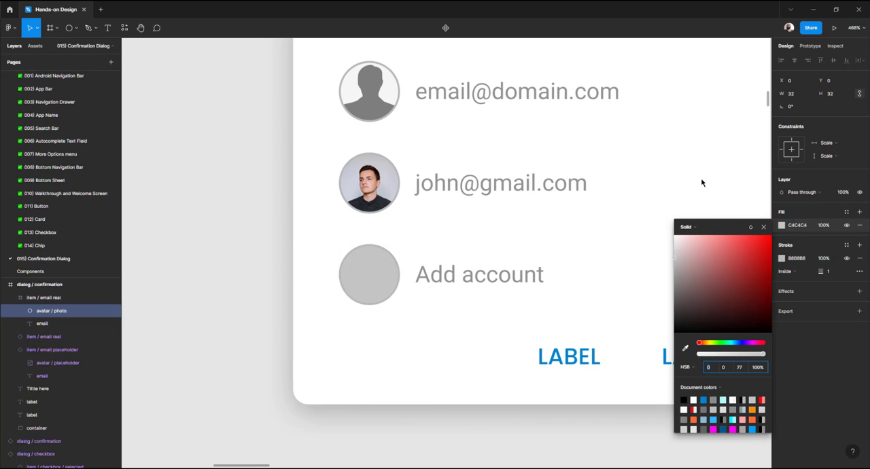
left_click(242, 295)
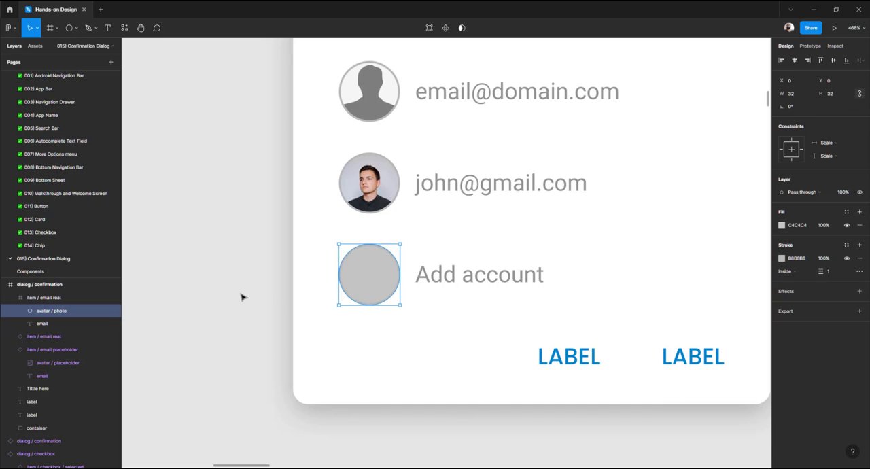
left_click(256, 274)
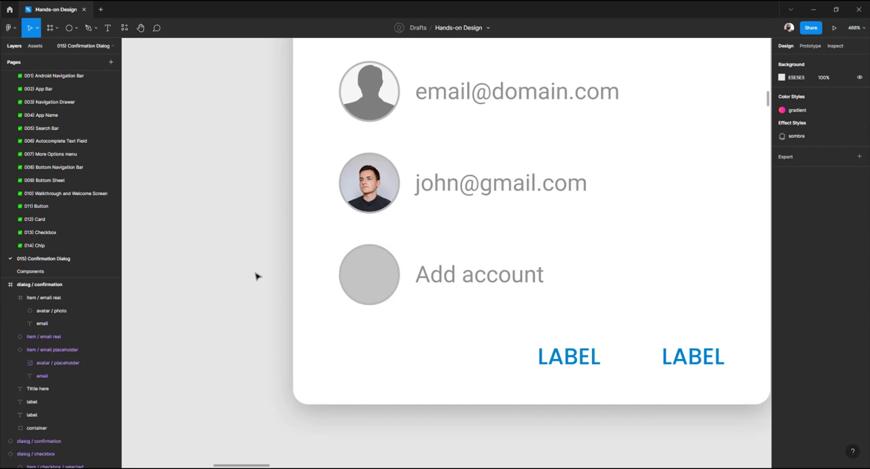
Draw a thin vertical rectangle about 5 × 27 beside the dialog and fill it white FFFFFF
left_click(68, 28)
left_click(77, 28)
left_click(66, 47)
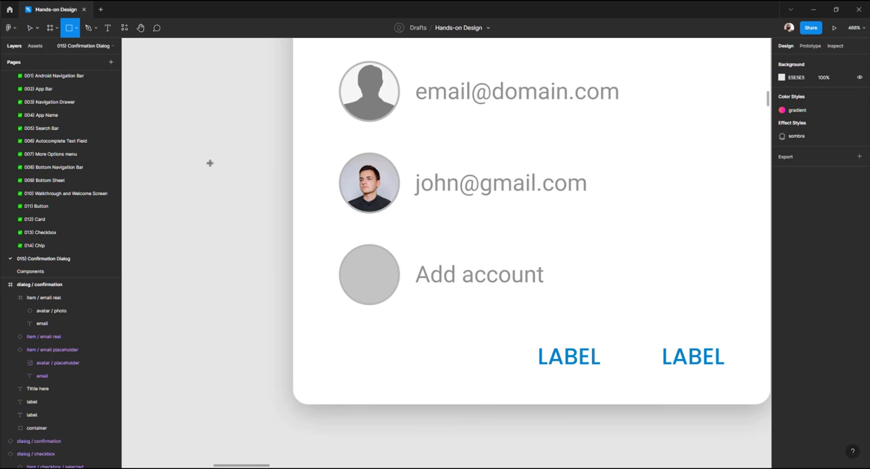
left_click_drag(208, 163, 219, 216)
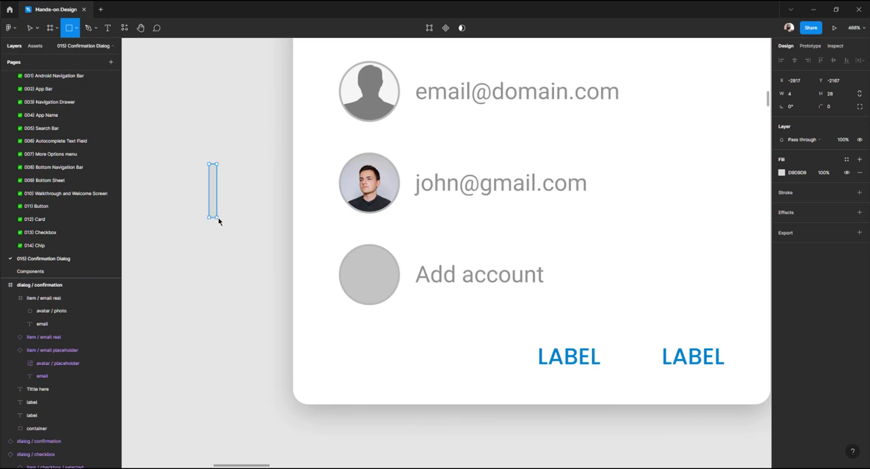
left_click(782, 173)
left_click_drag(675, 198, 590, 126)
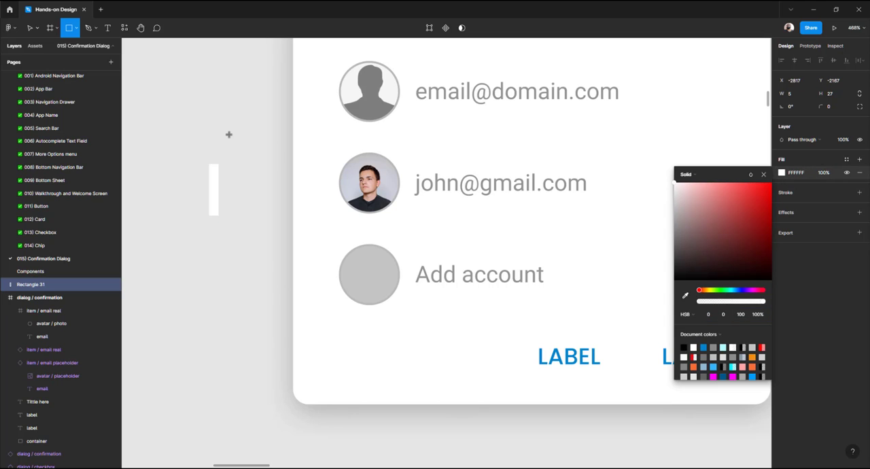
key("Escape")
key("Escape")
left_click(214, 192)
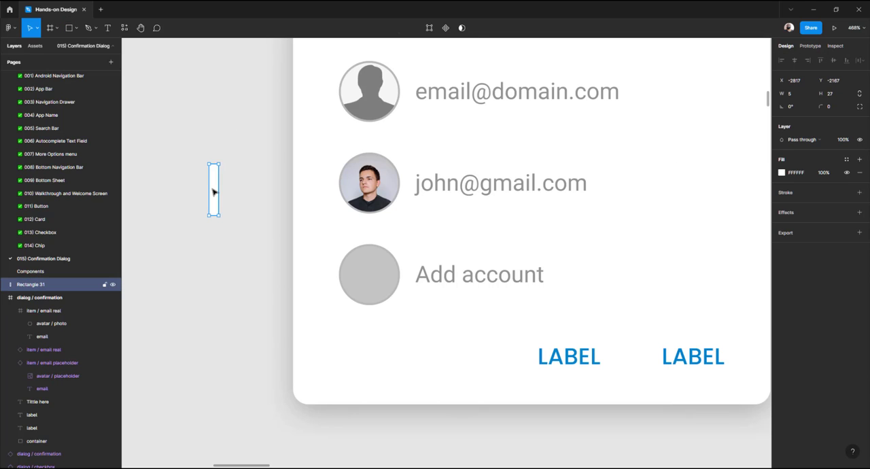
Duplicate the bar, rotate the copy 90°, and union both bars into a plus shape
key("ctrl+d")
left_click_drag(221, 162, 197, 184)
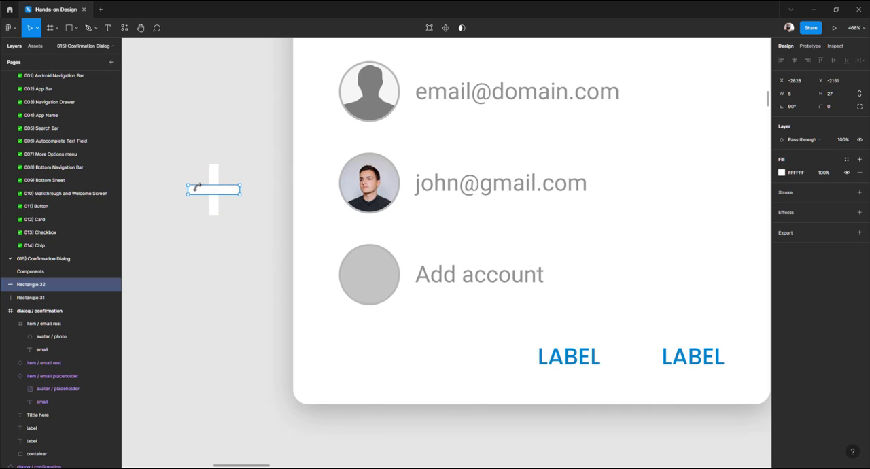
left_click_drag(171, 143, 264, 245)
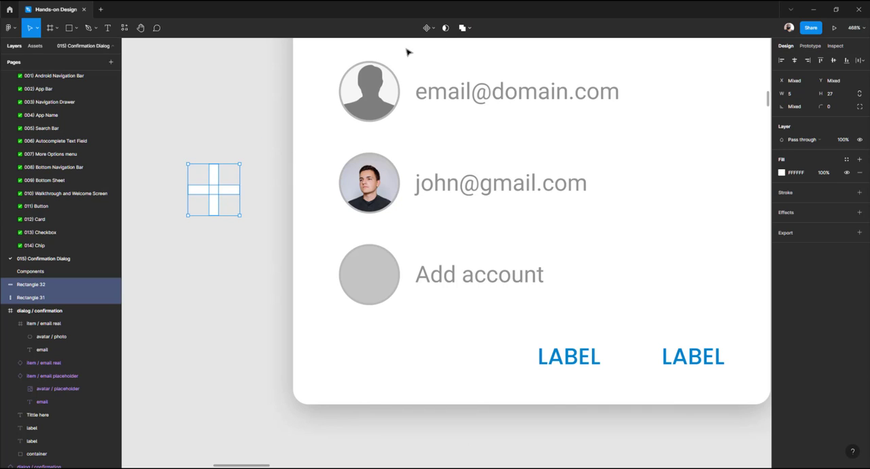
left_click(466, 29)
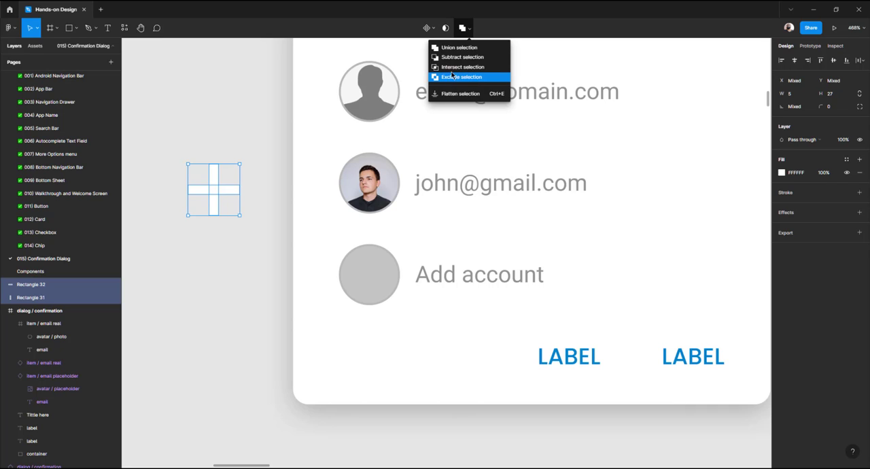
left_click(453, 52)
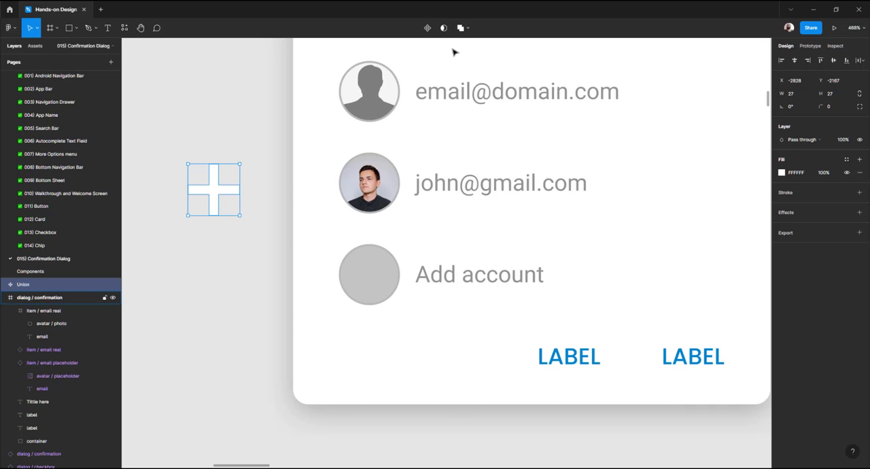
Rename the union layer to Icon
double_click(32, 287)
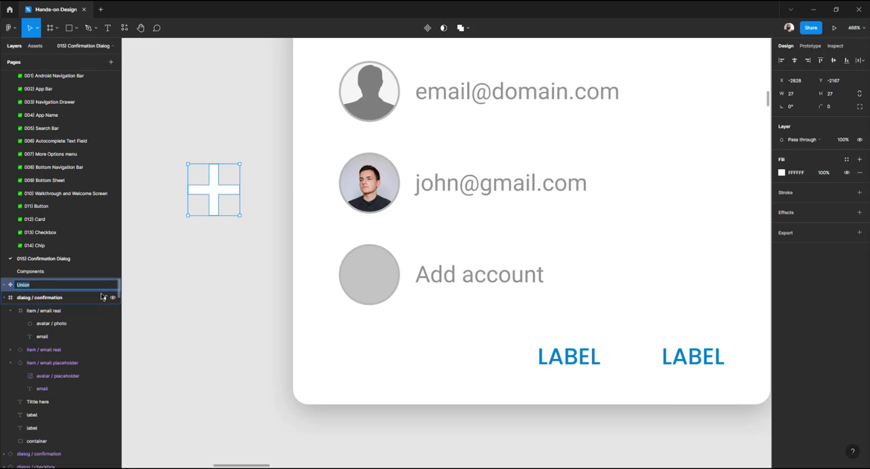
type("Icon")
key("Return")
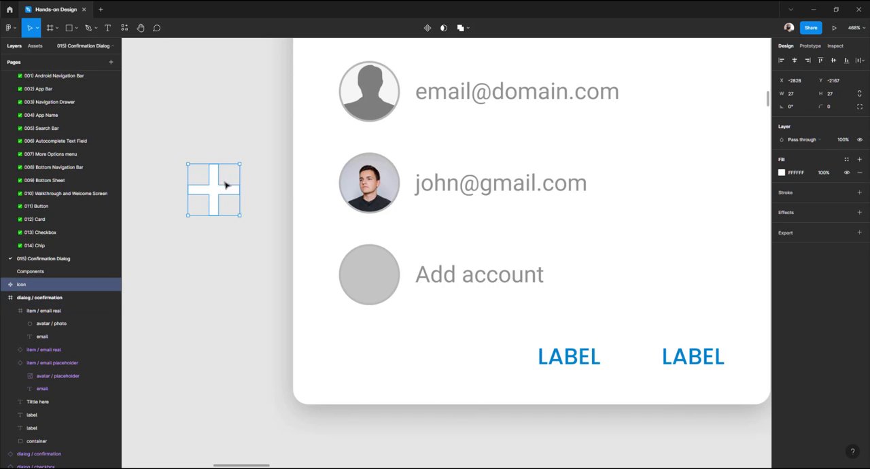
Move the Icon into the Add account row and center it horizontally on the avatar circle
left_click_drag(185, 163, 369, 274)
scroll(369, 274, "down", 5)
scroll(416, 275, "up", 4)
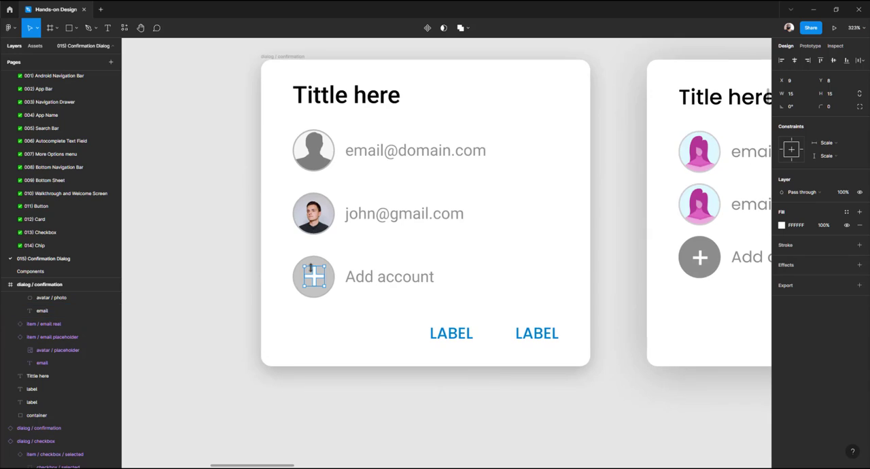
scroll(330, 272, "up", 3)
key("alt")
left_click_drag(319, 264, 318, 266)
left_click(329, 266, "shift")
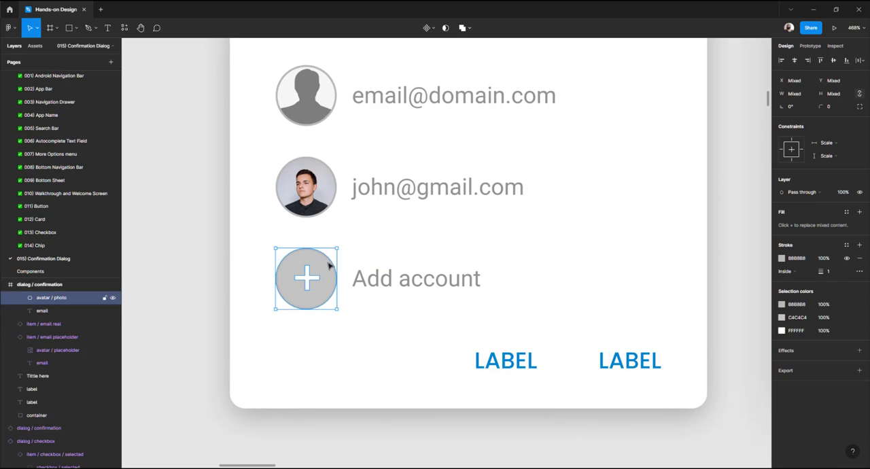
left_click(794, 61)
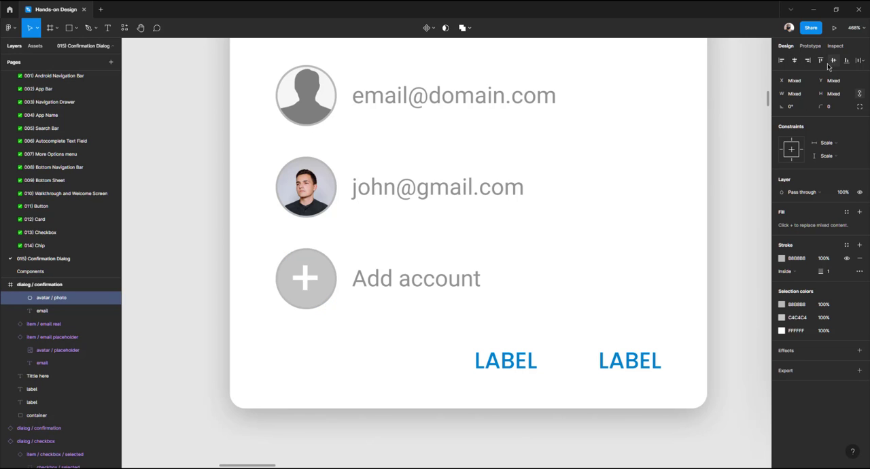
left_click(204, 288)
scroll(316, 282, "up", 5)
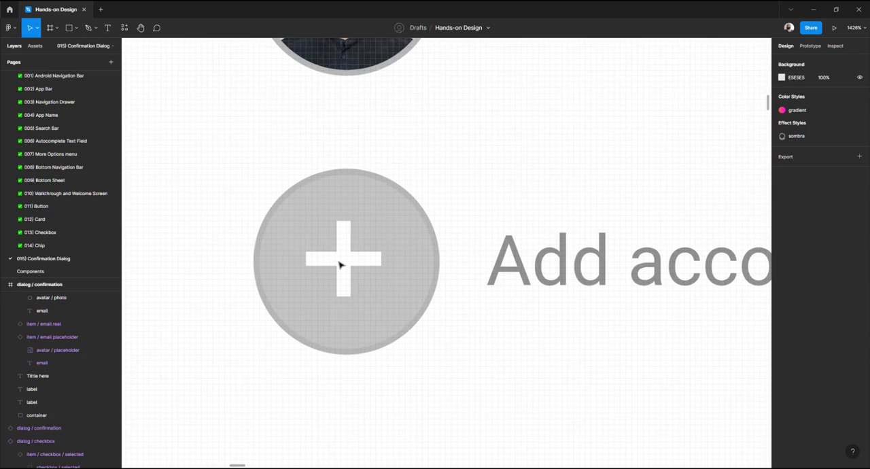
Resize the plus icon to about 11 × 11 and center it vertically on the avatar
left_click(340, 264)
left_click(340, 265)
key("alt")
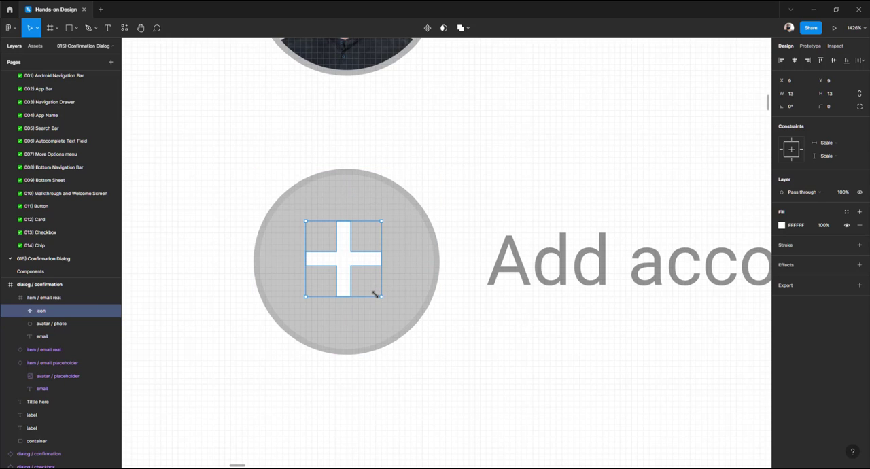
left_click_drag(374, 294, 368, 288)
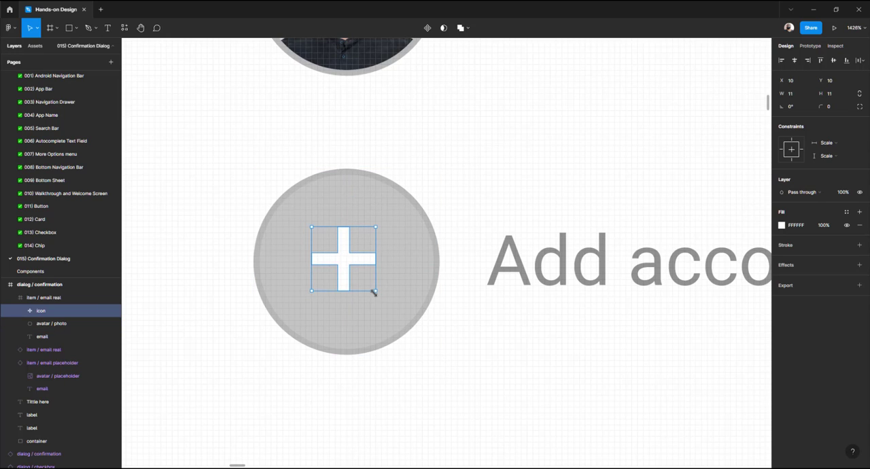
left_click(414, 229, "shift")
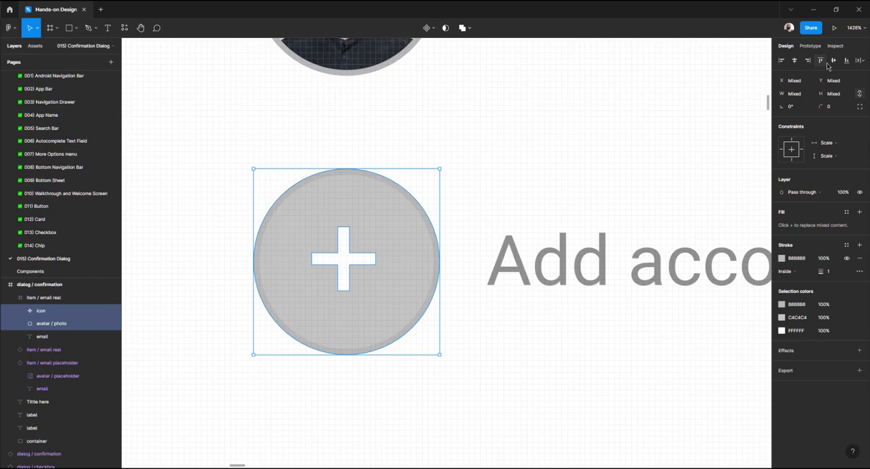
left_click(366, 257)
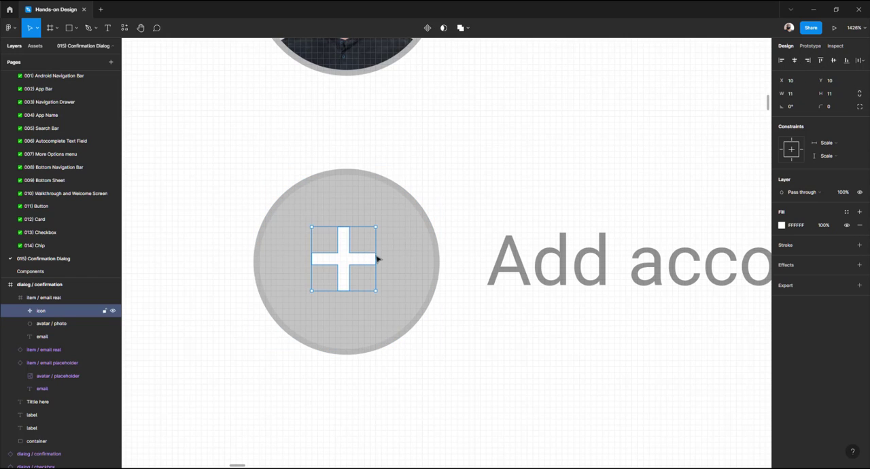
left_click(384, 258, "shift")
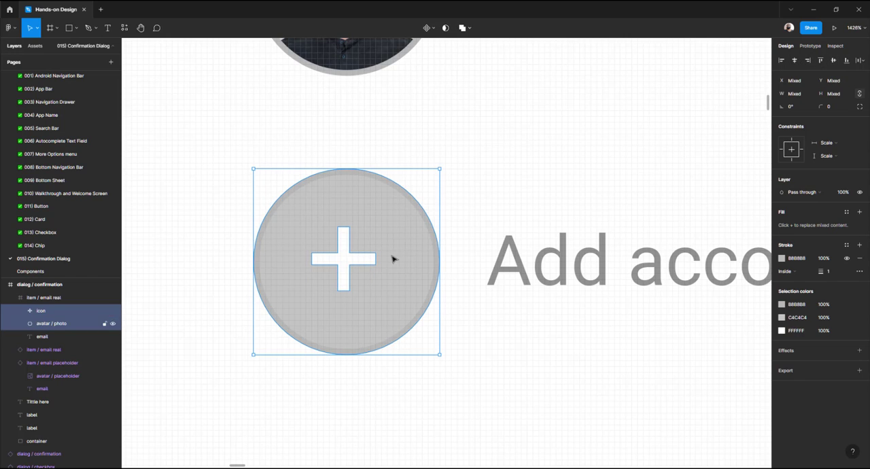
left_click(822, 60)
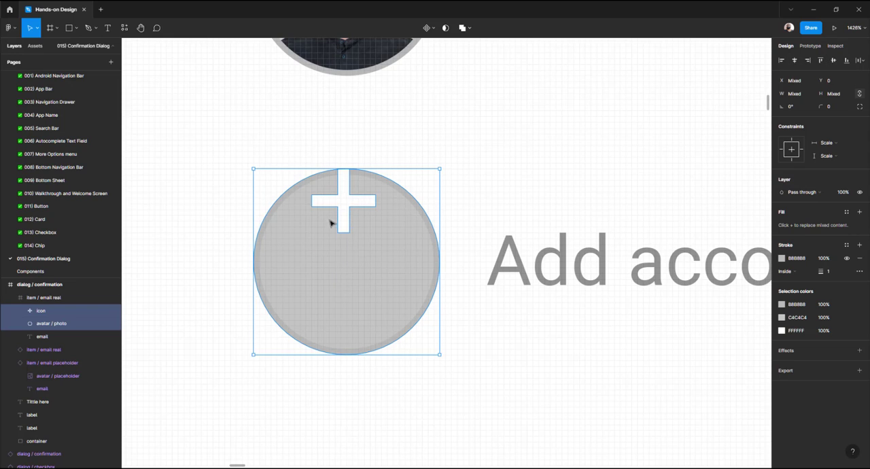
left_click(833, 60)
Resize the plus icon to 12 × 12 and recenter it on the Add account avatar circle
left_click(349, 259)
key("alt")
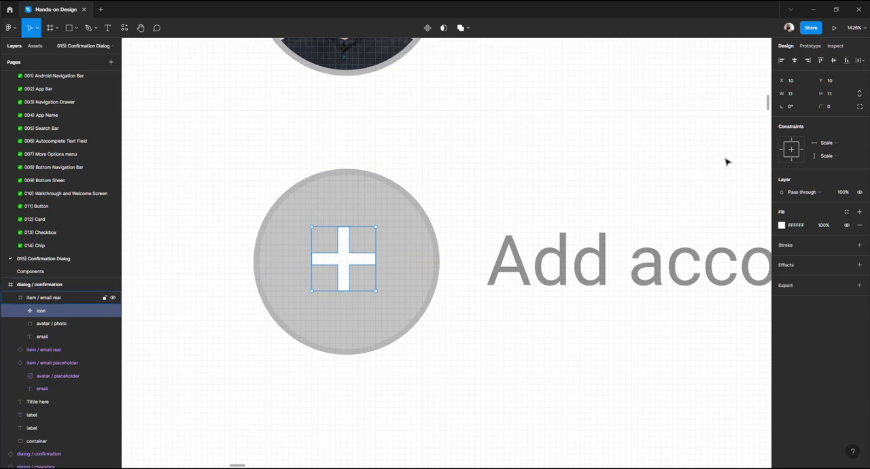
left_click(794, 93)
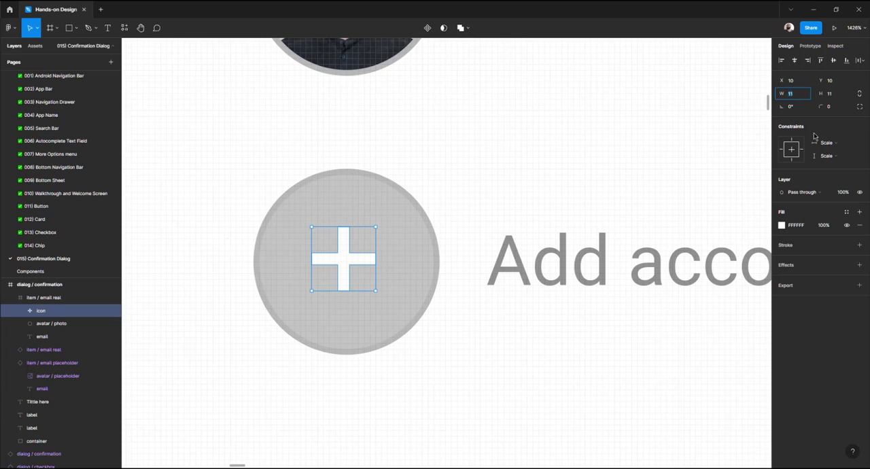
key("Tab")
type("8")
key("Tab")
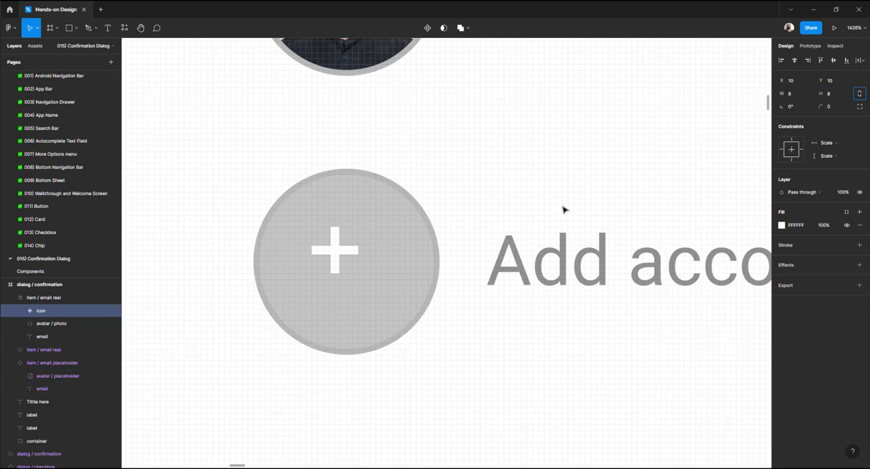
left_click(807, 97)
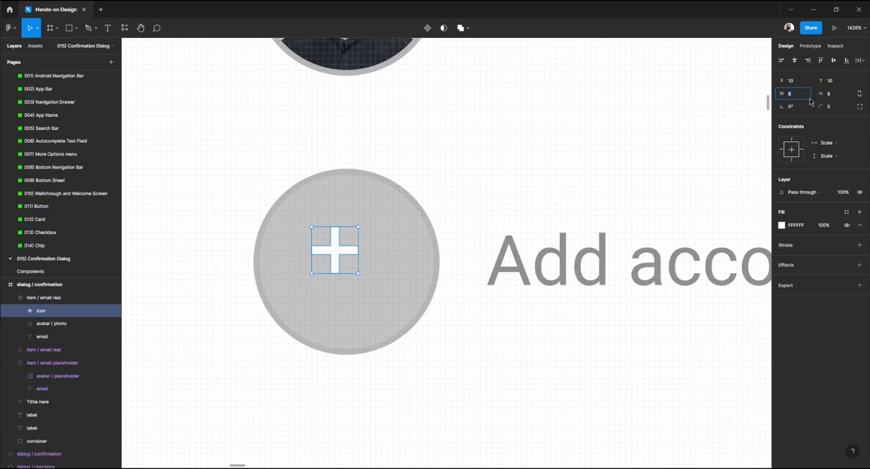
key("Tab")
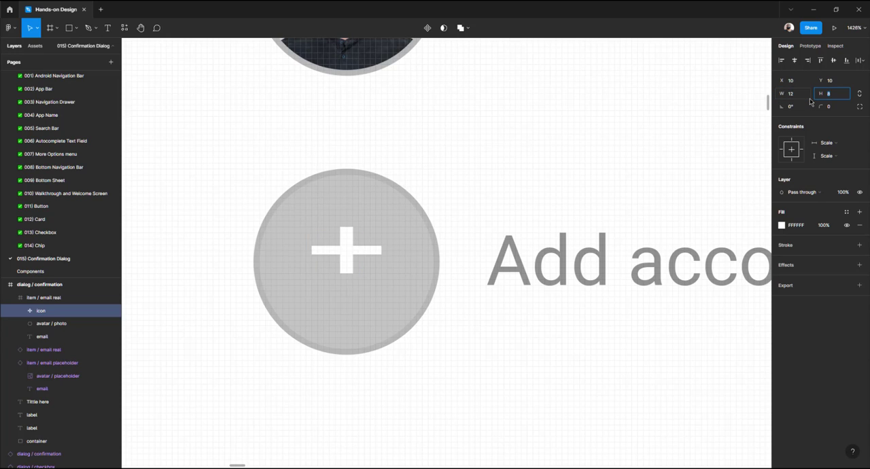
type("12")
key("Return")
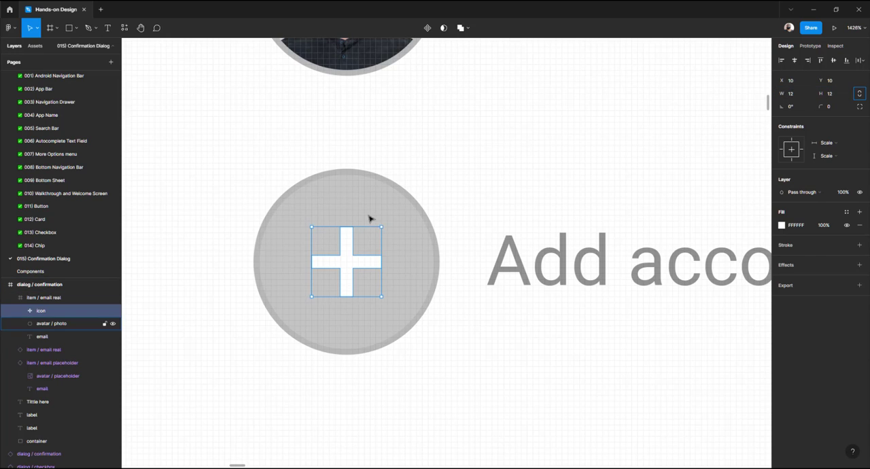
left_click(369, 219, "shift")
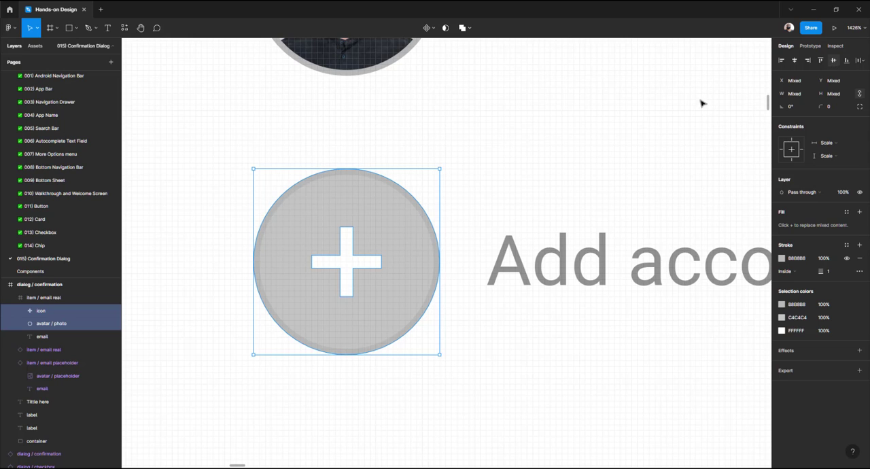
key("Escape")
key("Escape")
scroll(351, 262, "down", 5)
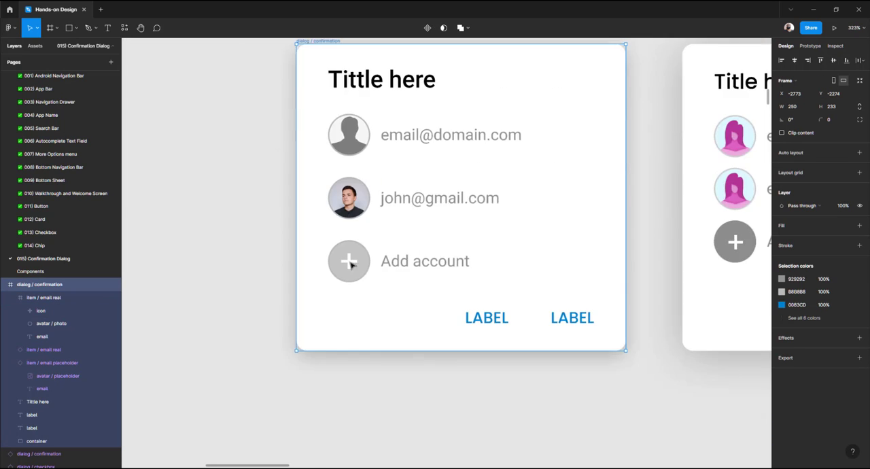
scroll(352, 263, "down", 2)
scroll(314, 272, "up", 2)
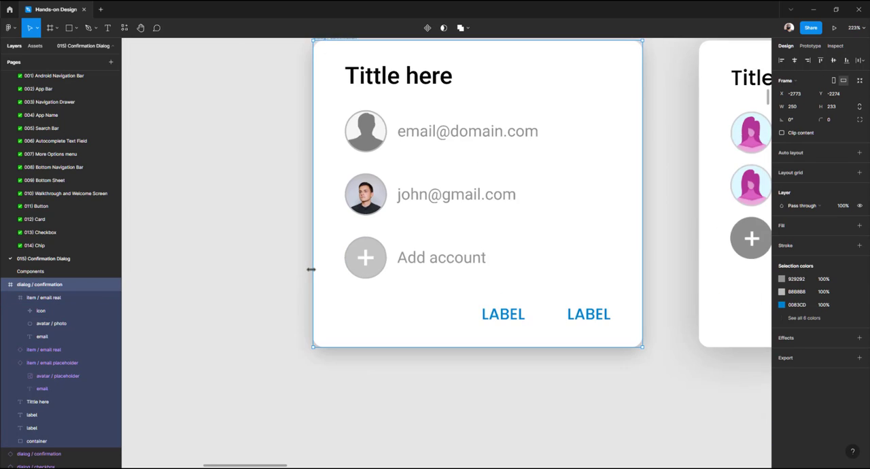
Darken the Add account avatar circle's fill to grey 8D8B8B
left_click(378, 254, "ctrl")
scroll(376, 254, "right", 5)
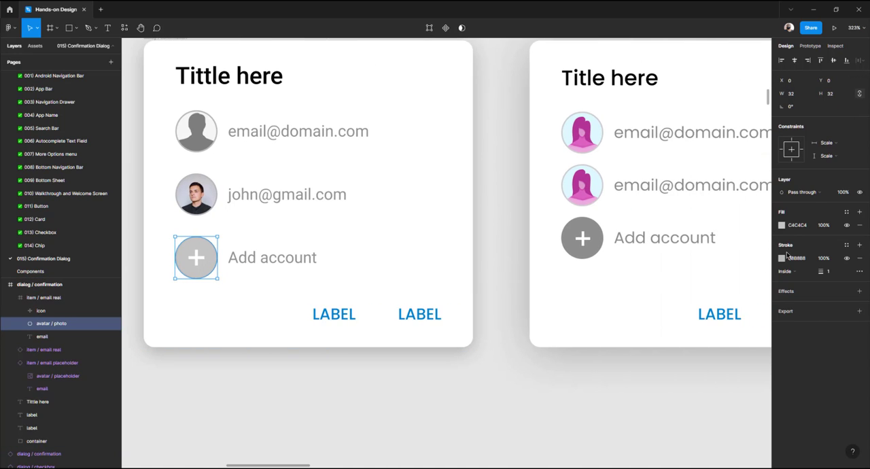
left_click(783, 259)
left_click_drag(689, 301, 674, 328)
key("ctrl+z")
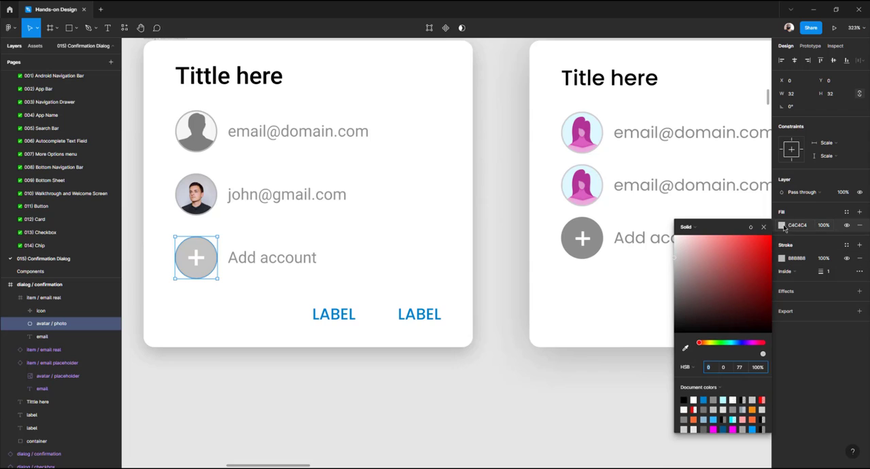
left_click_drag(685, 266, 675, 282)
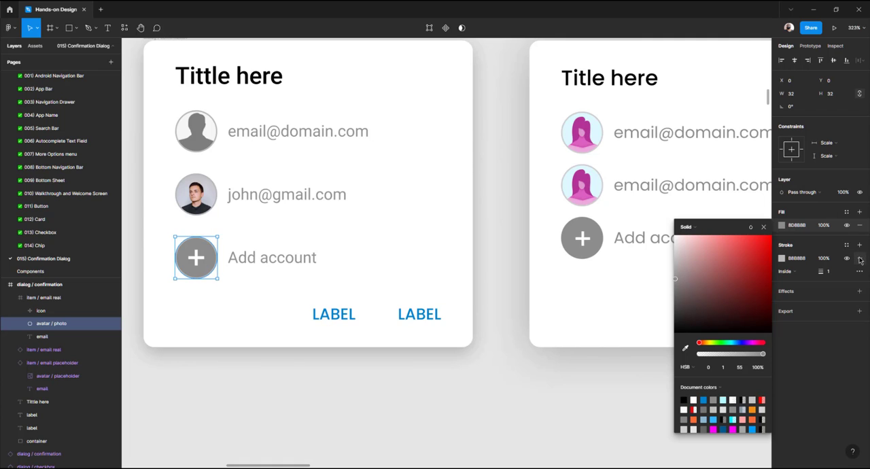
left_click(420, 375)
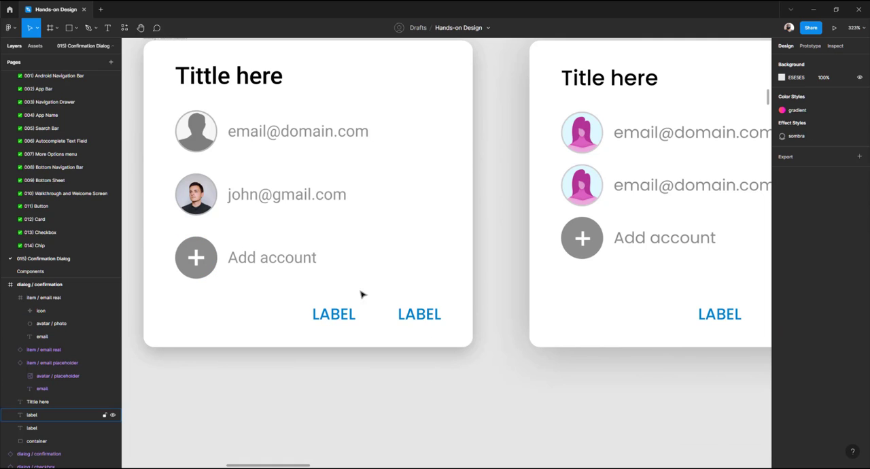
Rename the Add account row layer to item / add account
scroll(367, 276, "left", 5)
left_click(381, 268)
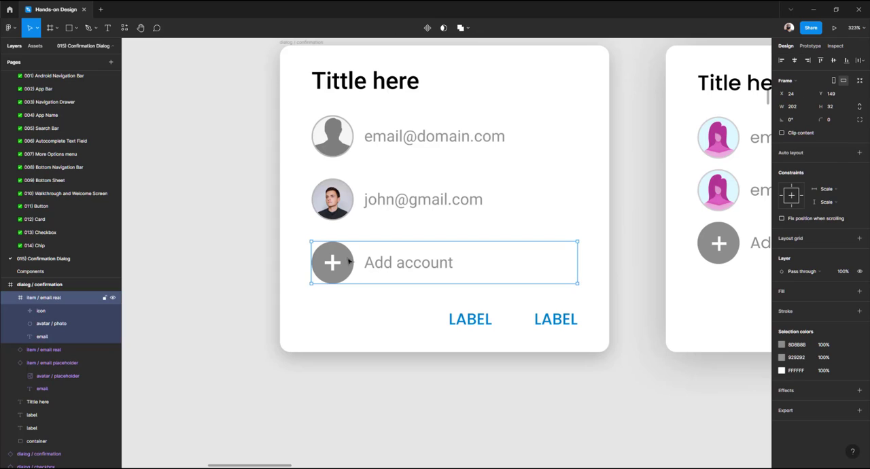
double_click(46, 299)
left_click(42, 301)
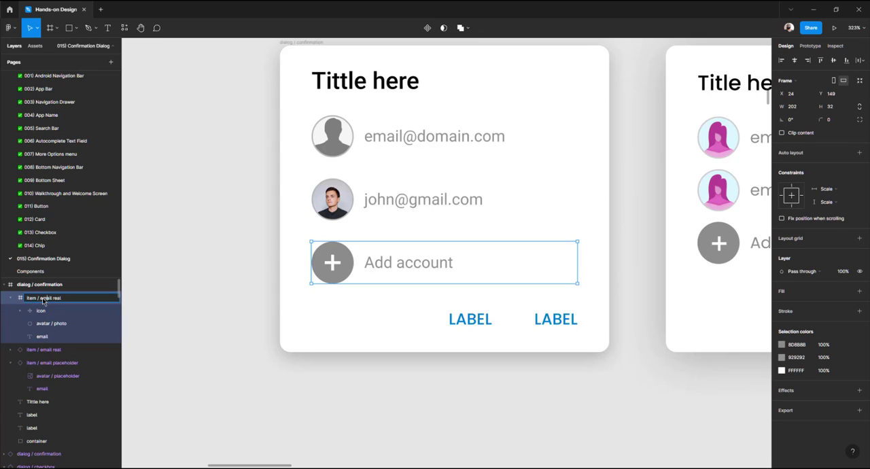
left_click_drag(43, 300, 104, 301)
type("add account")
key("Return")
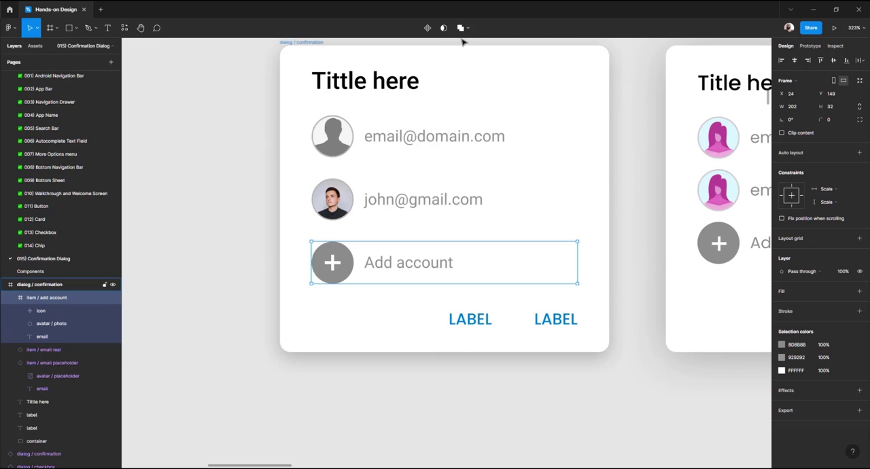
Make the Add account row a component, move it out of the dialog and cut it
left_click(427, 29)
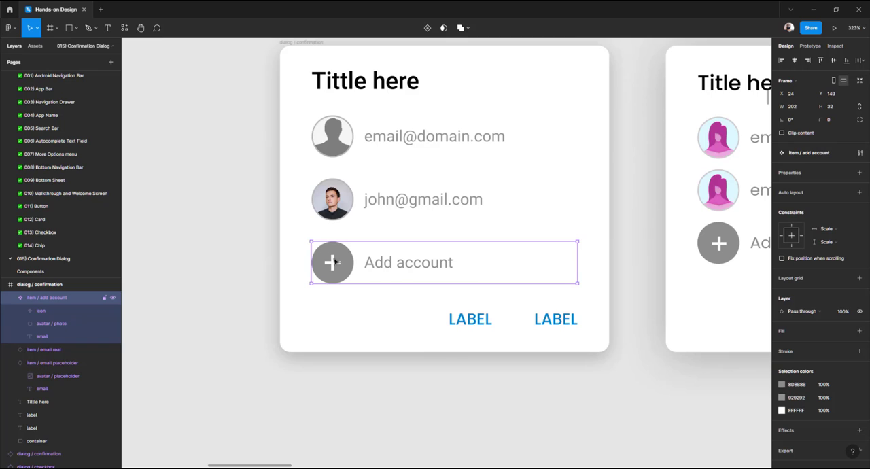
left_click_drag(334, 263, 355, 399)
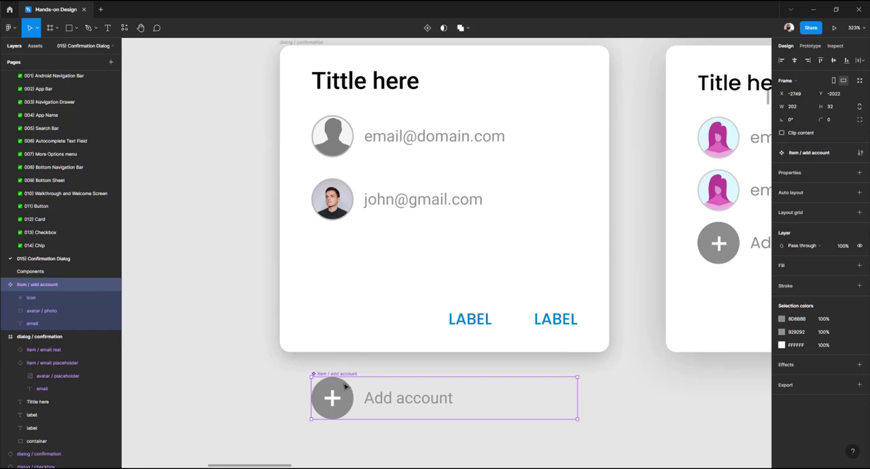
key("Delete")
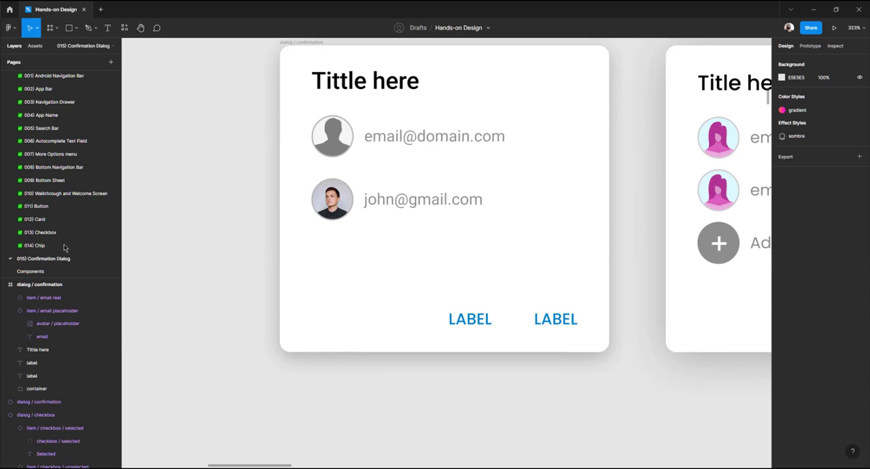
Paste the Add account component onto the Components page and position it below the other account items
left_click(40, 273)
scroll(378, 243, "down", 5)
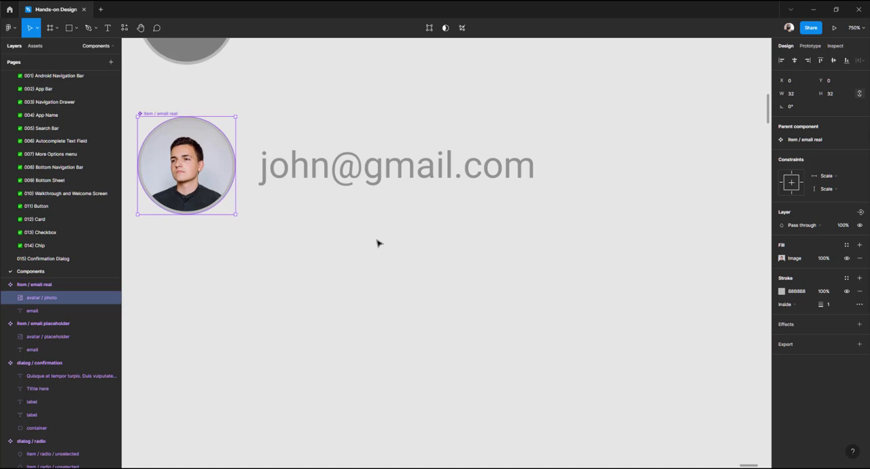
key("ctrl+v")
left_click_drag(211, 177, 211, 321)
On the Confirmation Dialog page, duplicate the email real row into the third slot and swap it to the add account instance
left_click(51, 258)
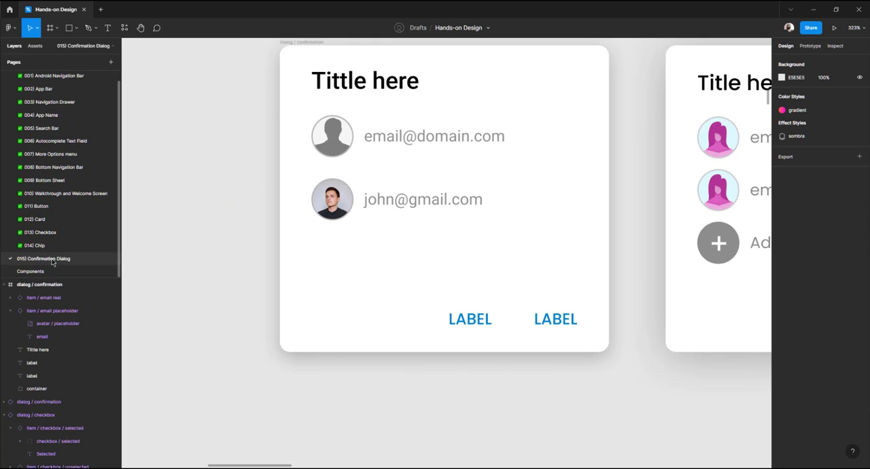
left_click(344, 198)
left_click_drag(343, 199, 348, 263)
left_click(811, 153)
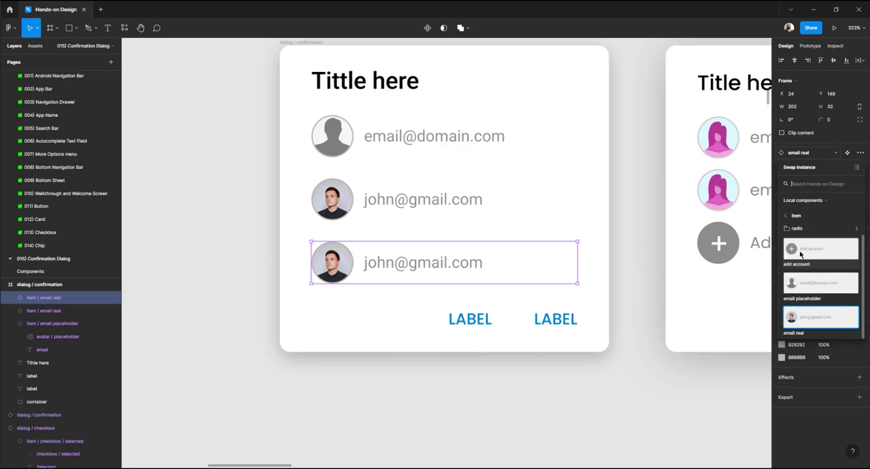
left_click(800, 254)
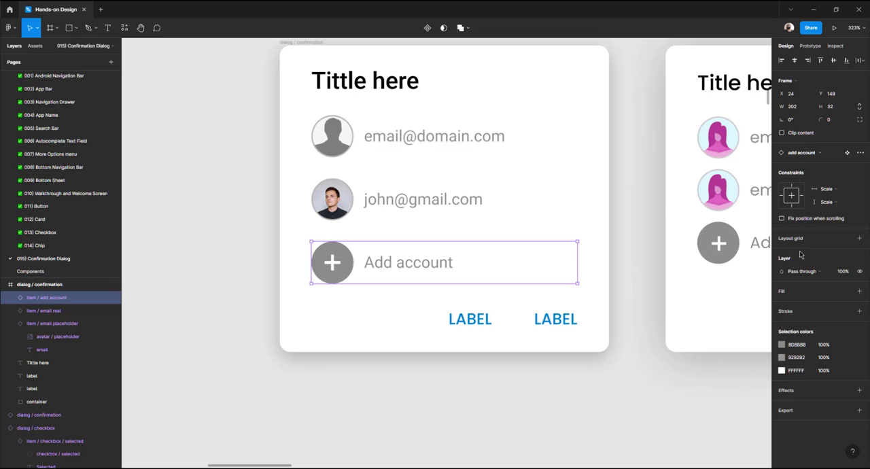
left_click(243, 249)
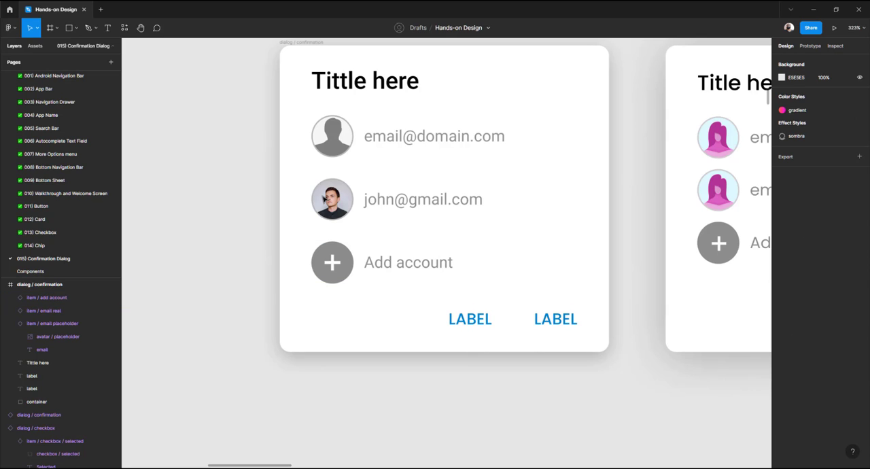
Rename the account dialog frame to dialog / information
scroll(322, 195, "down", 5)
left_click_drag(280, 90, 469, 294)
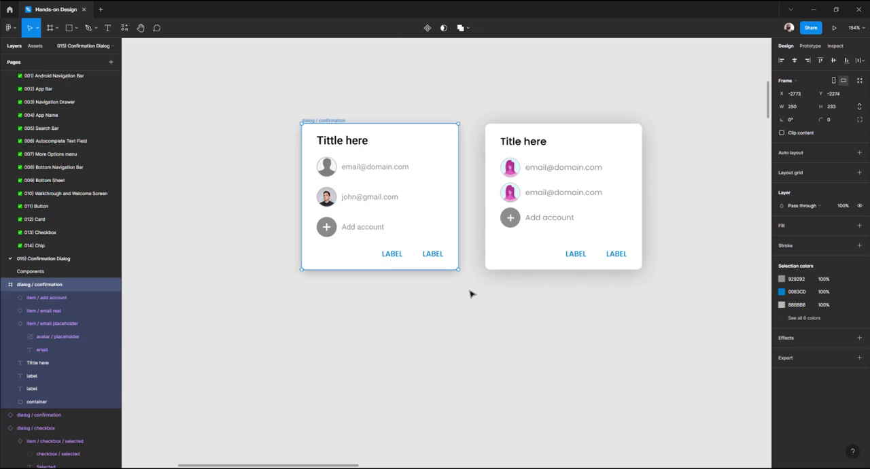
scroll(417, 233, "left", 10)
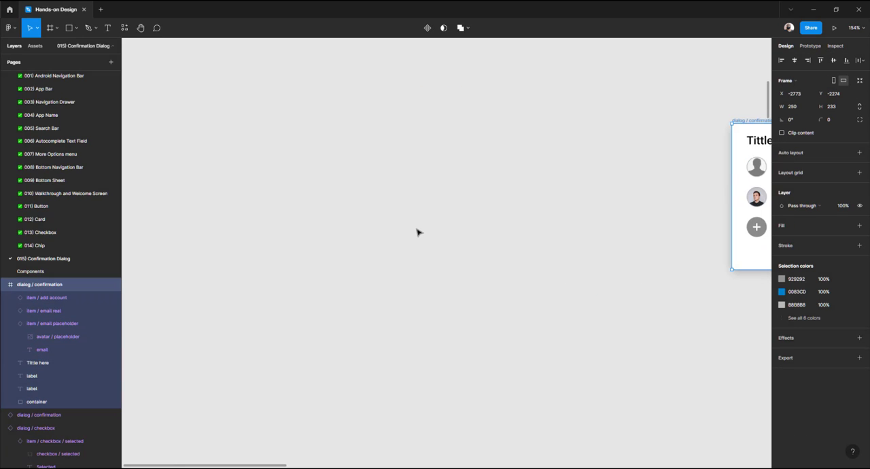
scroll(417, 233, "right", 7)
scroll(417, 233, "up", 3)
scroll(418, 233, "right", 2)
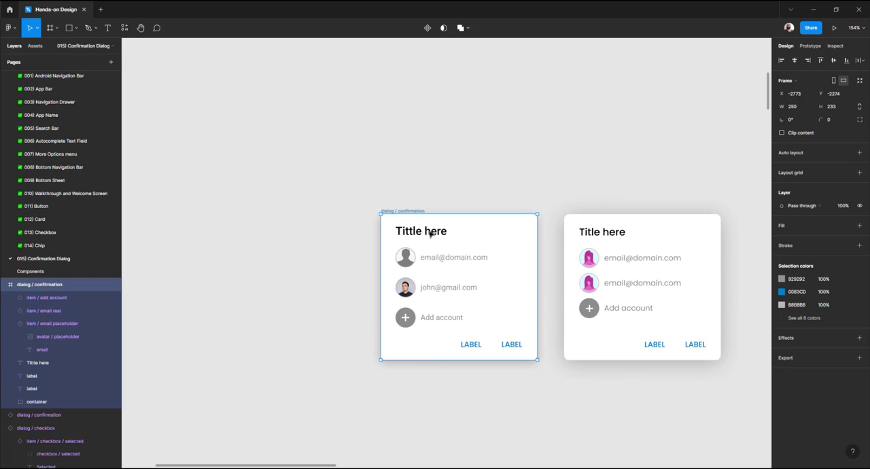
left_click(610, 221)
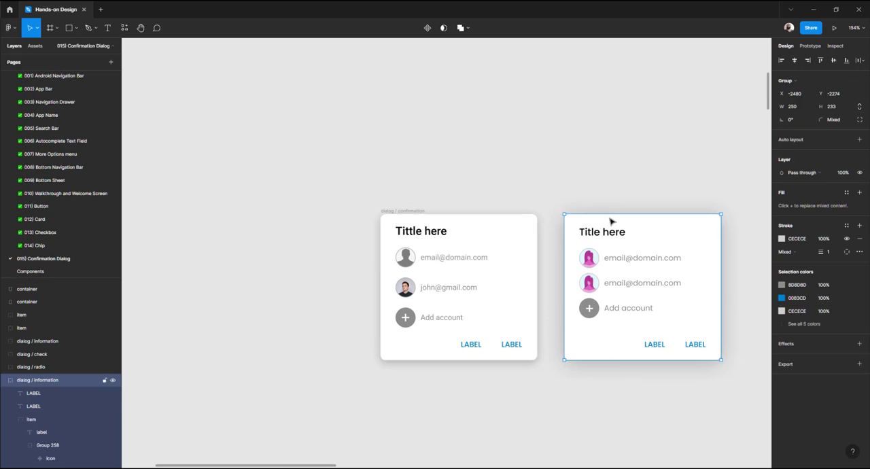
left_click_drag(329, 175, 553, 382)
double_click(49, 286)
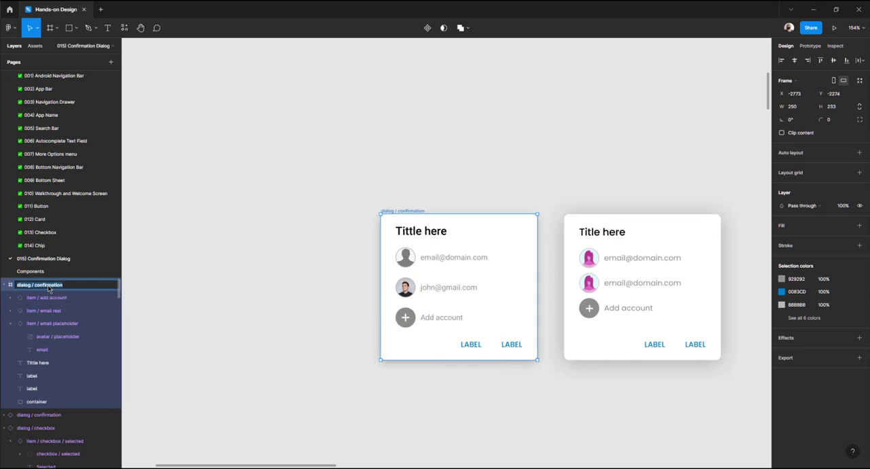
type("information")
key("Return")
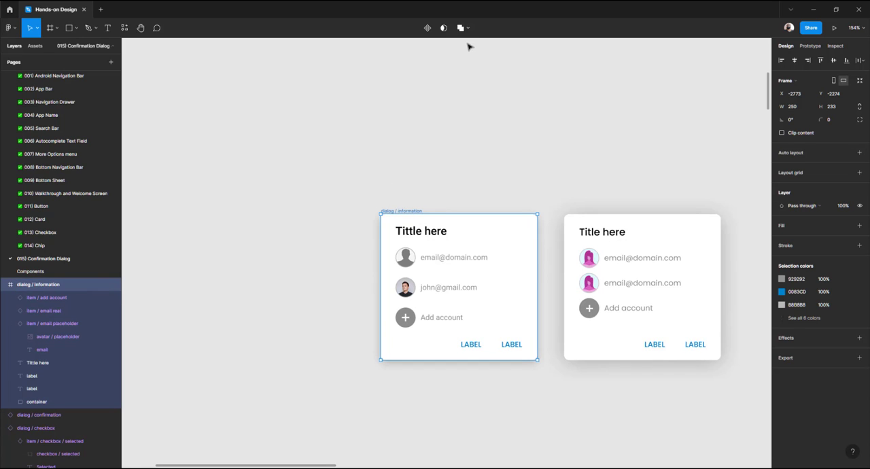
Turn the dialog / information frame into a component and cut it from the page
left_click(427, 28)
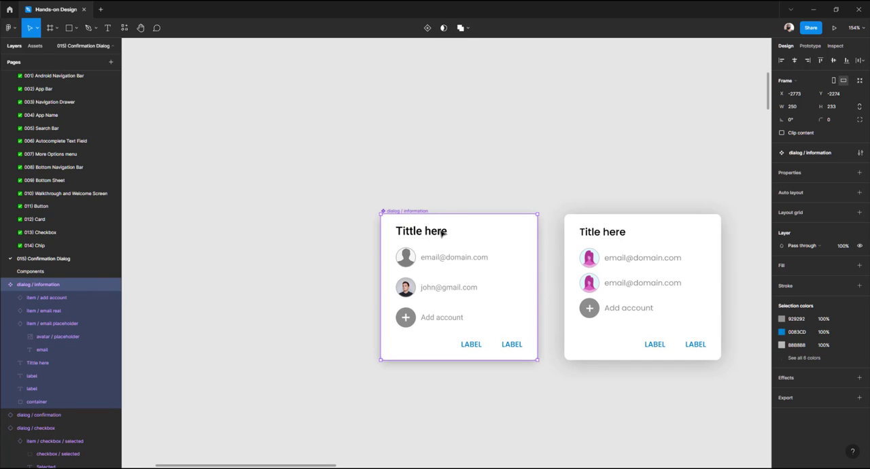
left_click(410, 159)
left_click(423, 249)
key("Delete")
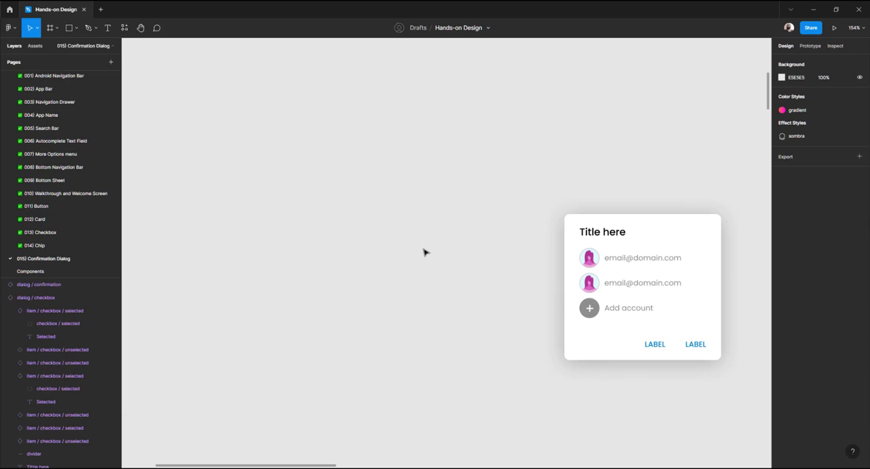
Paste the dialog / information component onto the Components page and place it below the account item components
left_click(54, 271)
scroll(361, 287, "down", 10)
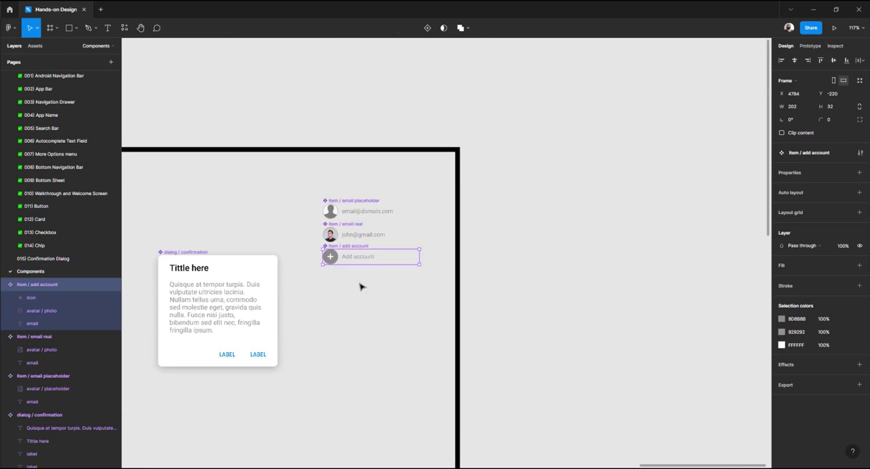
key("ctrl+v")
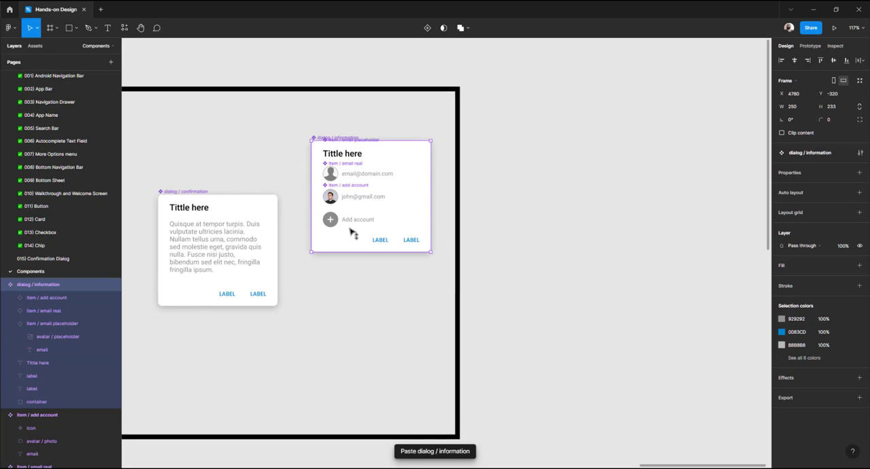
left_click_drag(352, 168, 354, 249)
left_click(350, 194)
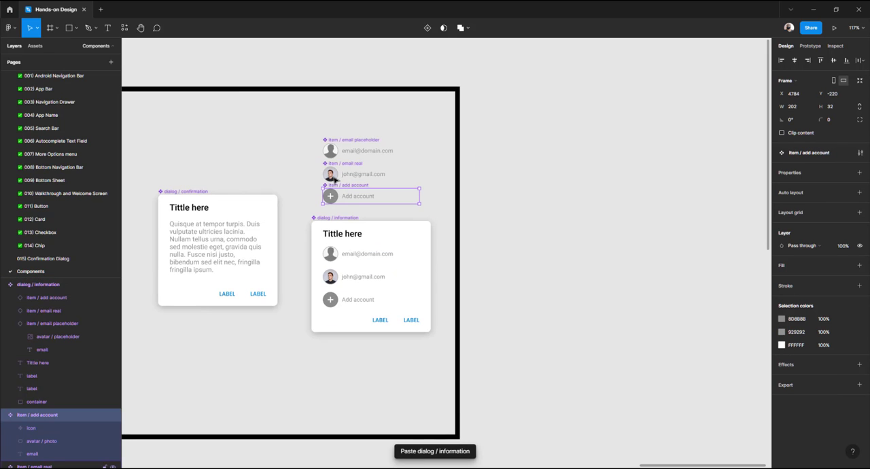
Move the three account item components below the dialog / information component and align it with the confirmation dialog
left_click(333, 177, "shift")
left_click(336, 153, "shift")
left_click_drag(336, 153, 340, 364)
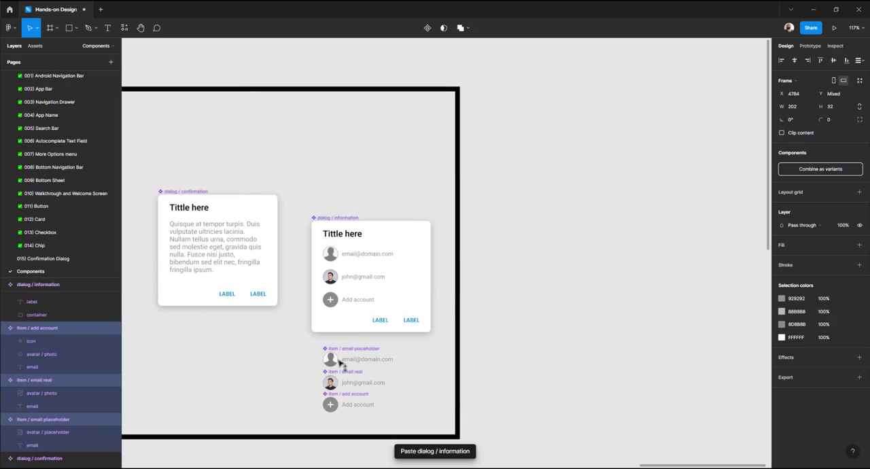
left_click_drag(337, 237, 338, 210)
scroll(338, 210, "down", 1)
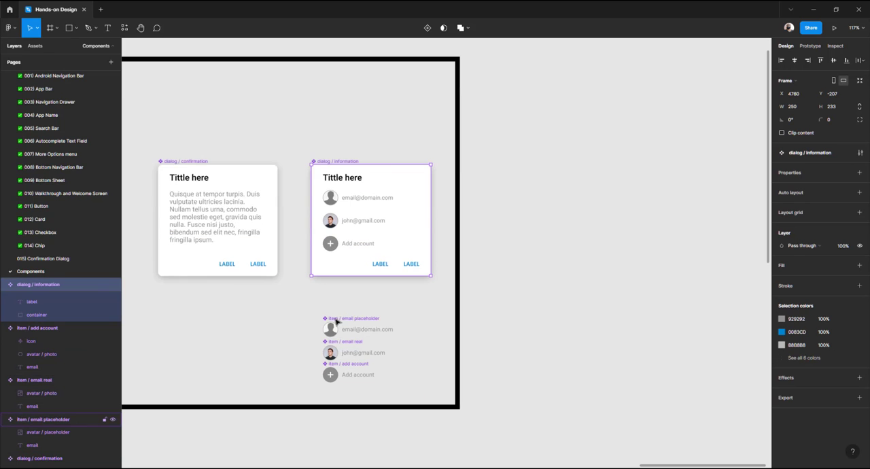
Place the email placeholder, email real and add account items just beneath the dialog / information, aligned to its left edge
left_click(337, 323)
left_click(347, 351, "shift")
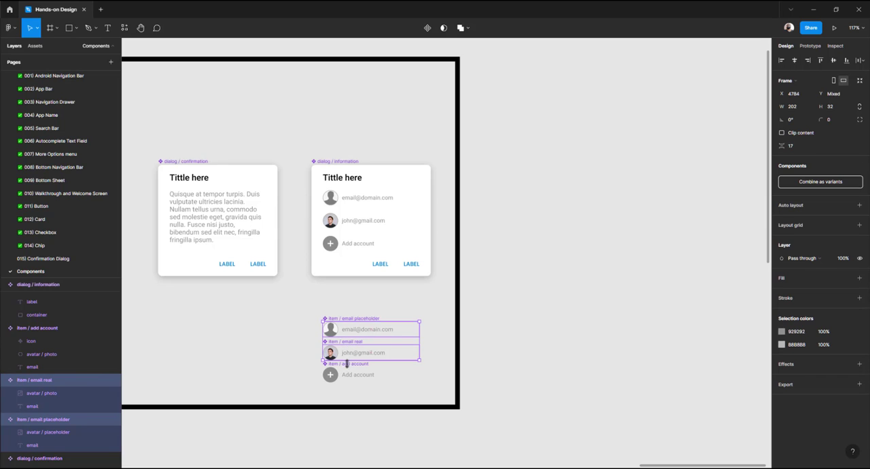
left_click(346, 366, "shift")
left_click_drag(336, 322, 335, 288)
scroll(336, 289, "left", 8)
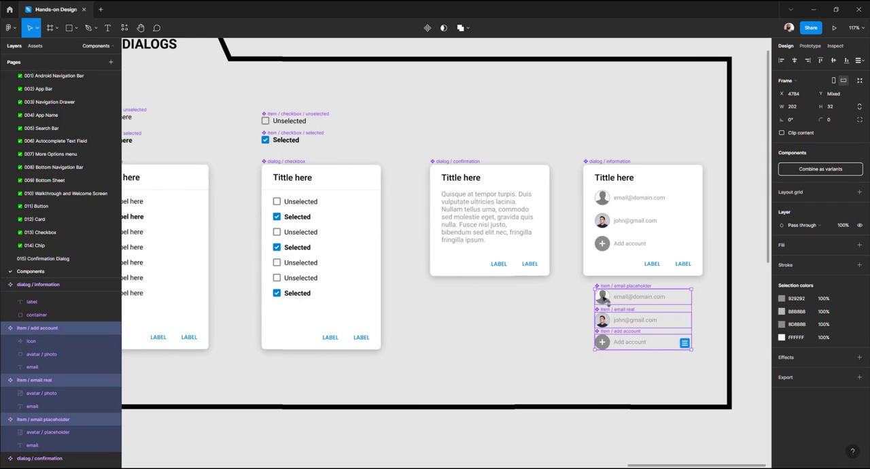
left_click_drag(604, 299, 592, 299)
Move the unselected and selected checkbox item components to just below the dialog / checkbox component
left_click(291, 141)
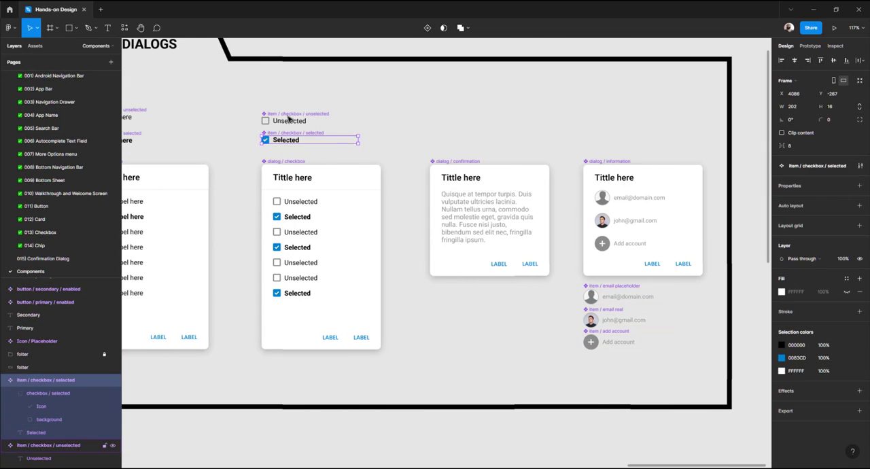
left_click(288, 118, "shift")
left_click_drag(284, 116, 286, 348)
scroll(317, 197, "down", 3)
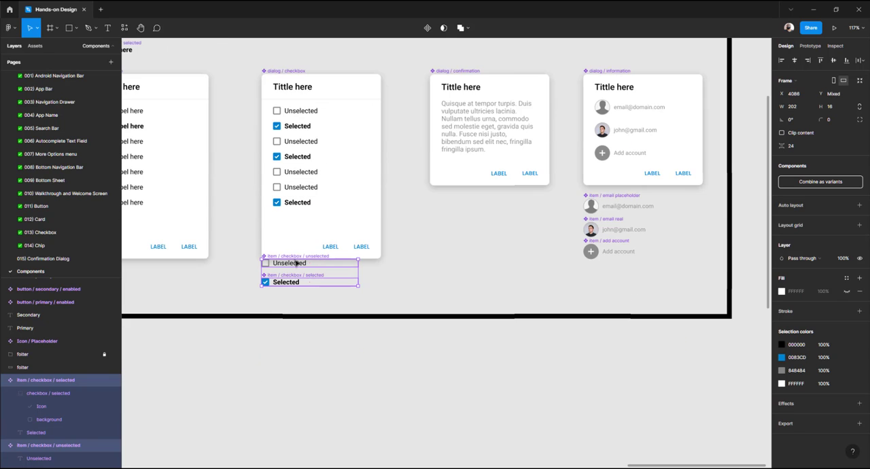
left_click_drag(291, 267, 293, 282)
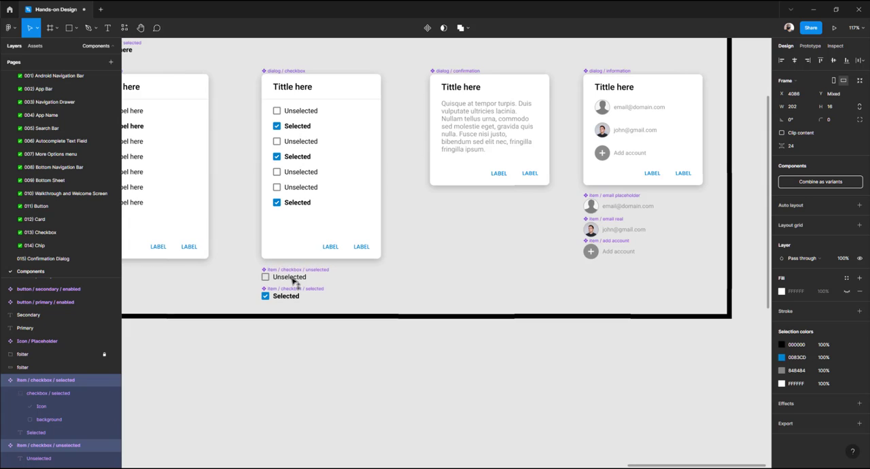
Move the unselected and selected radio item components to just below the dialog / radio component
scroll(295, 277, "left", 3)
scroll(295, 277, "left", 4)
scroll(328, 80, "up", 3)
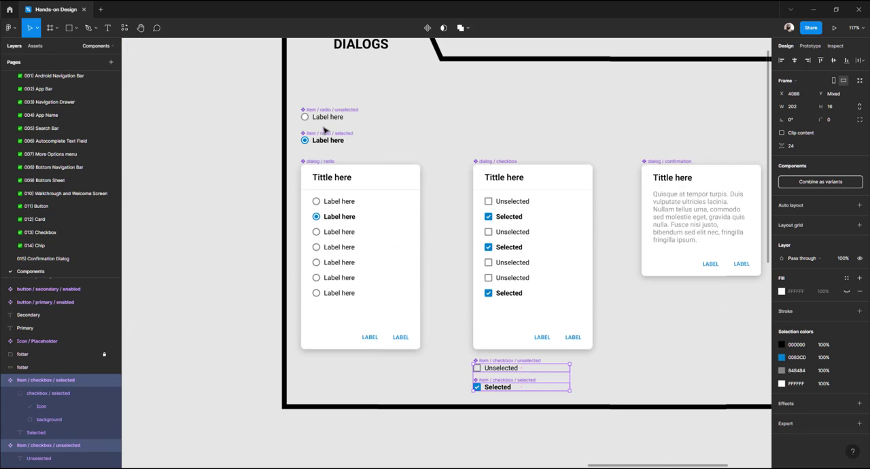
left_click(319, 140)
left_click(321, 113, "shift")
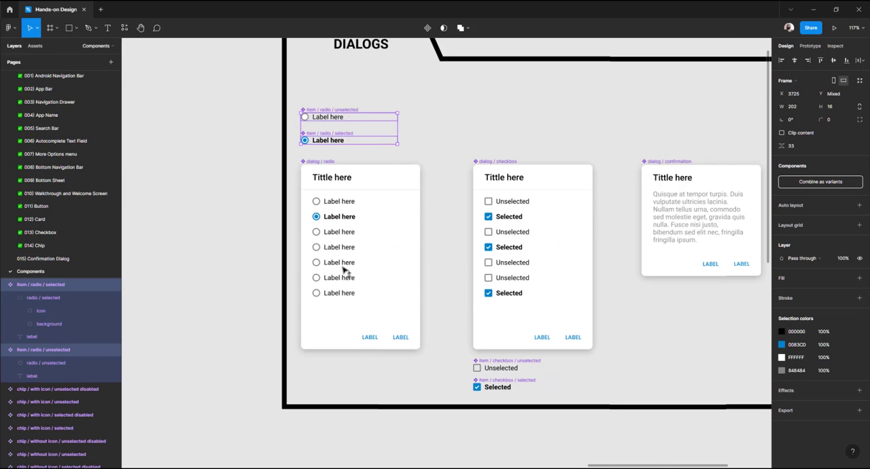
left_click_drag(350, 115, 354, 364)
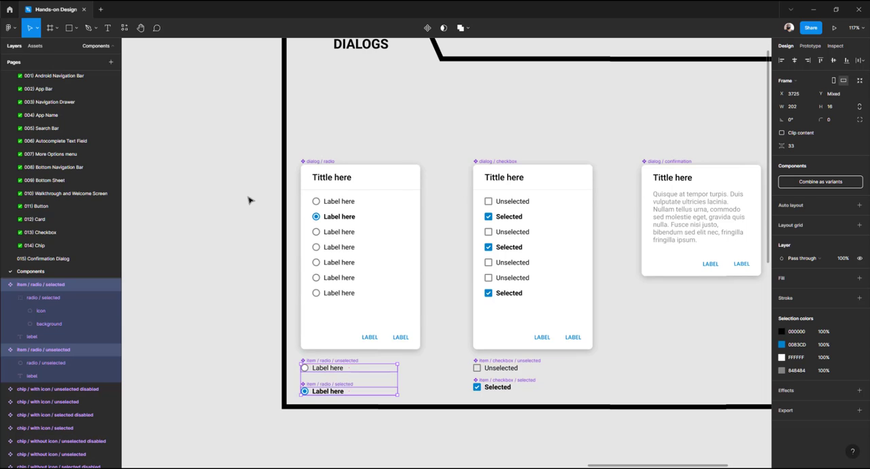
Select all dialogs with their item components and shift them up inside the DIALOGS section frame
scroll(249, 197, "down", 3)
left_click_drag(229, 148, 725, 380)
left_click(418, 103, "shift")
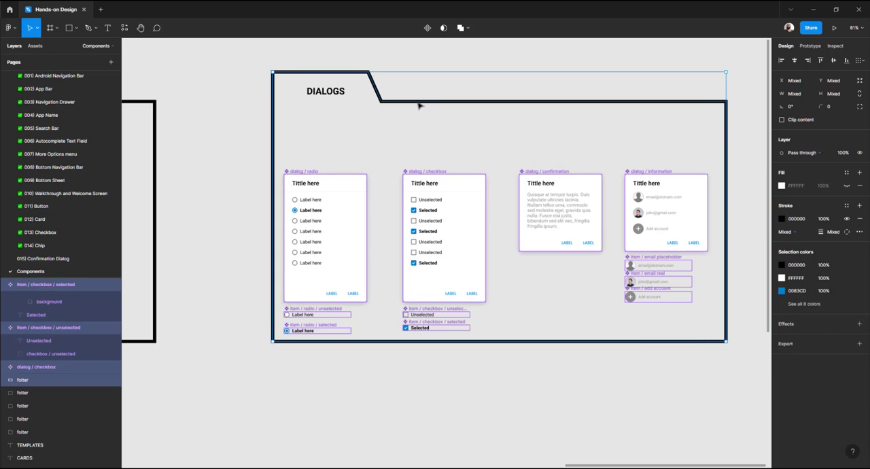
left_click_drag(324, 237, 329, 212)
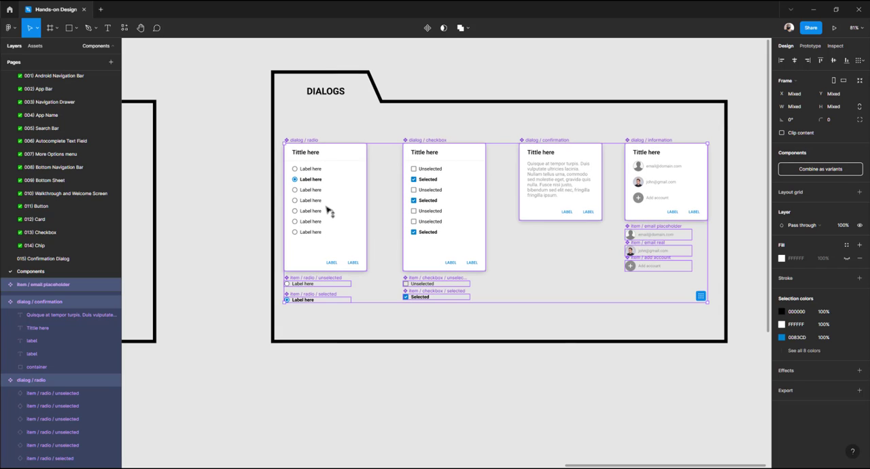
left_click(252, 205)
scroll(252, 206, "down", 5)
scroll(253, 206, "up", 3)
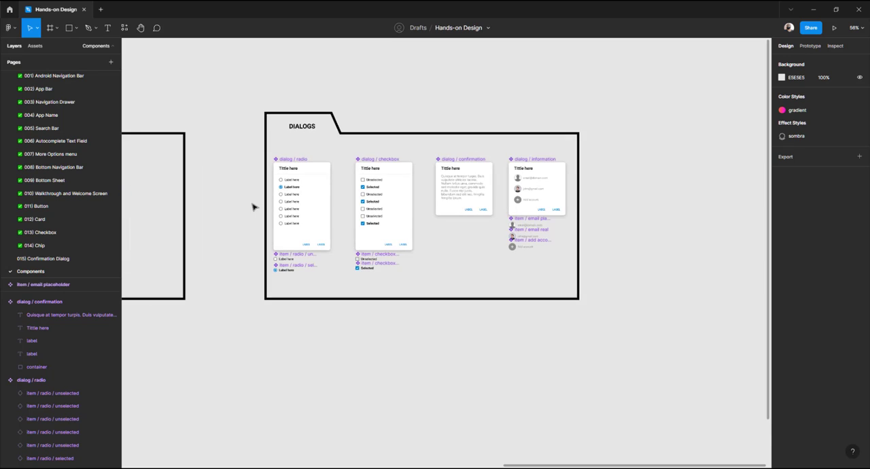
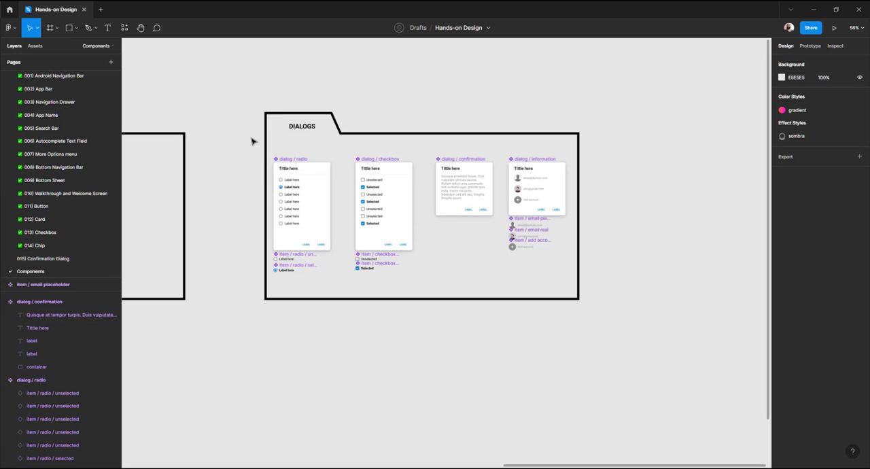
Review the dialog components inside the Dialogs section of the components page
left_click_drag(232, 75, 660, 370)
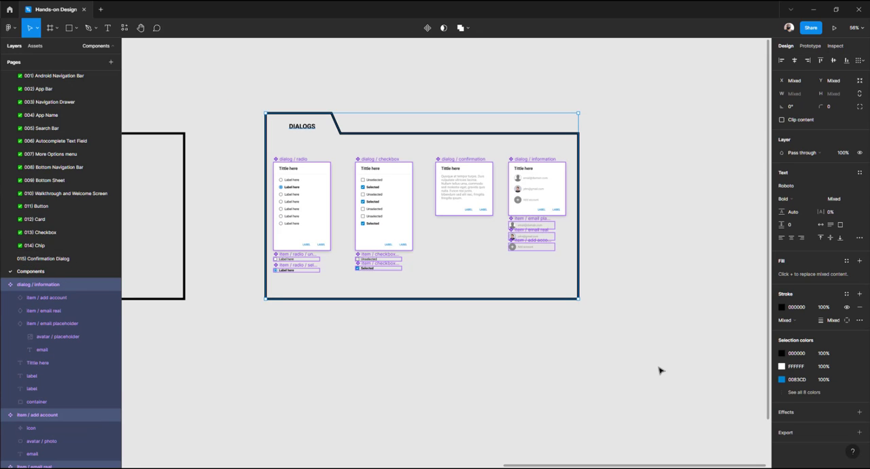
key("shift+2")
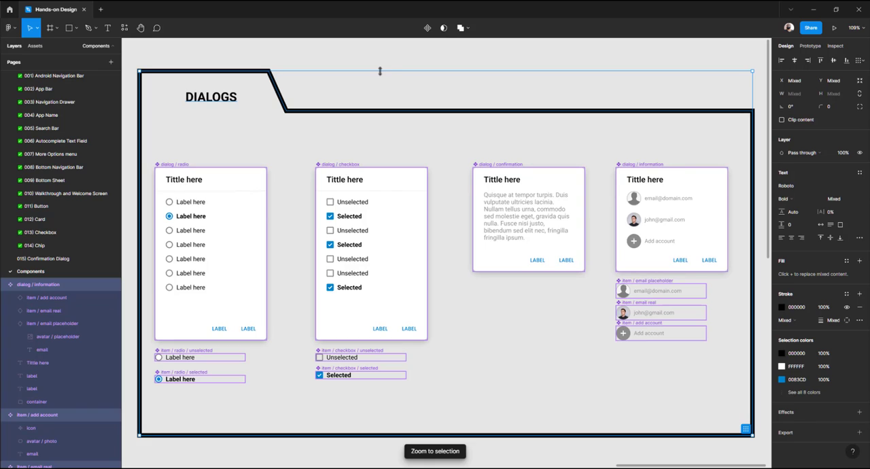
key("ctrl+backslash")
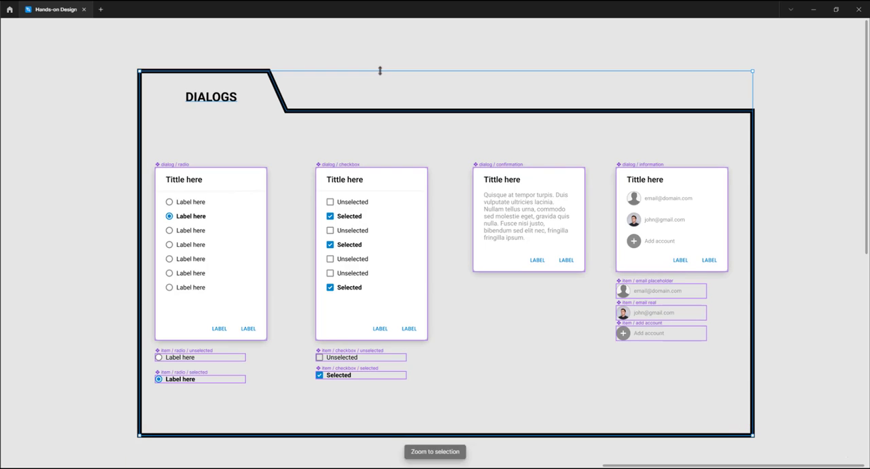
left_click(83, 187)
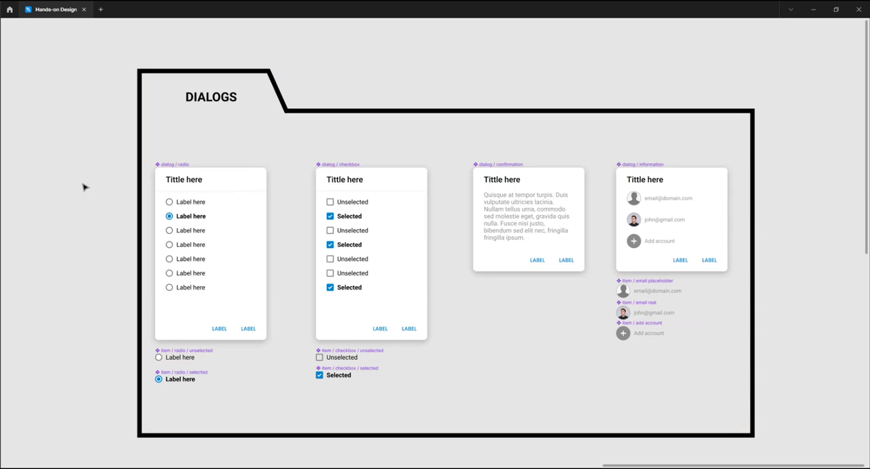
key("ctrl+backslash")
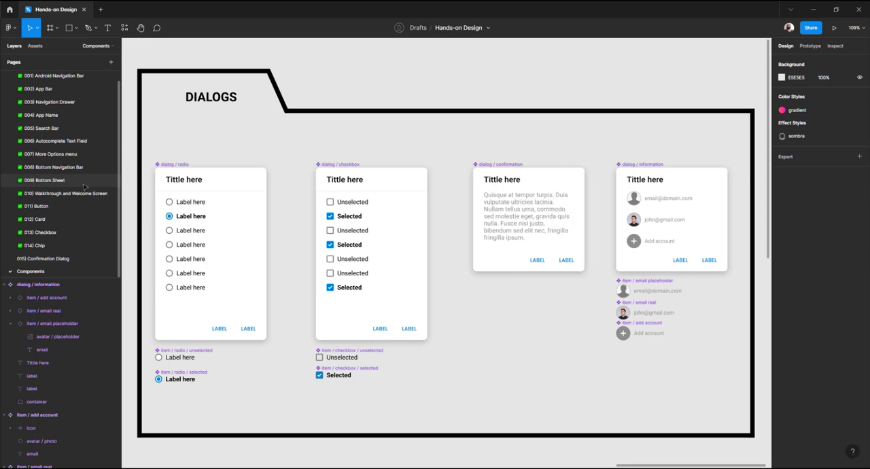
Open the 015) Confirmation Dialog page and select the stray information dialog group
left_click(46, 258)
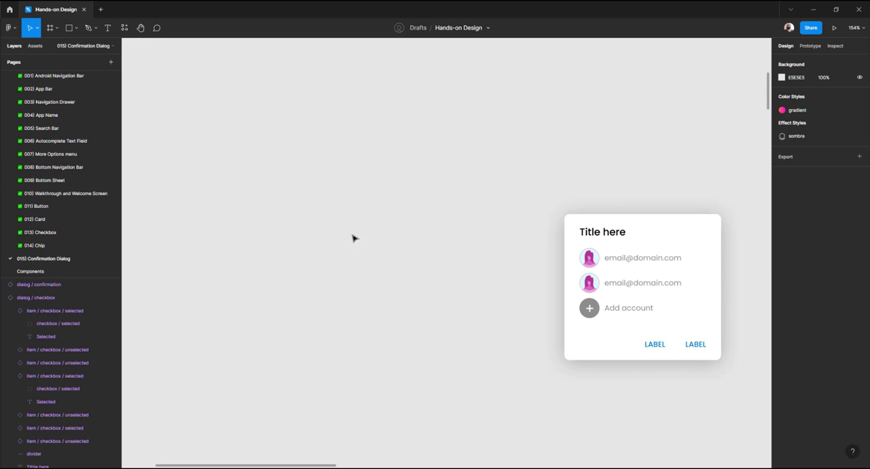
scroll(496, 234, "down", 5, "ctrl")
left_click(526, 243)
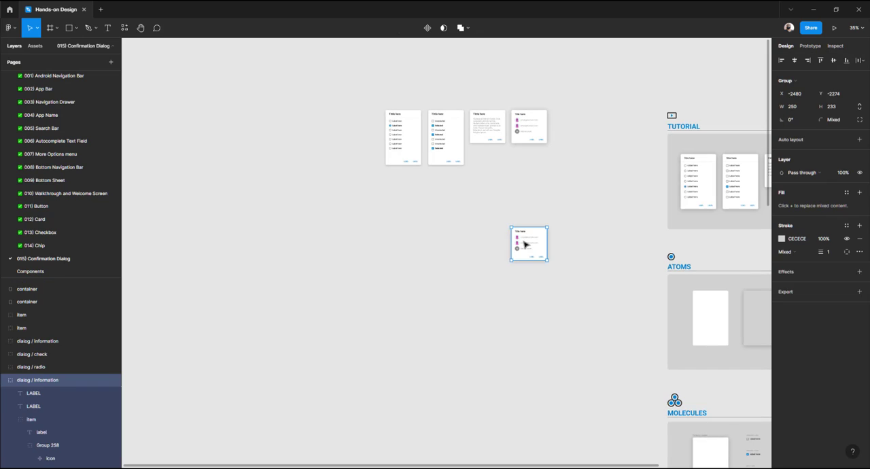
left_click_drag(464, 245, 324, 253)
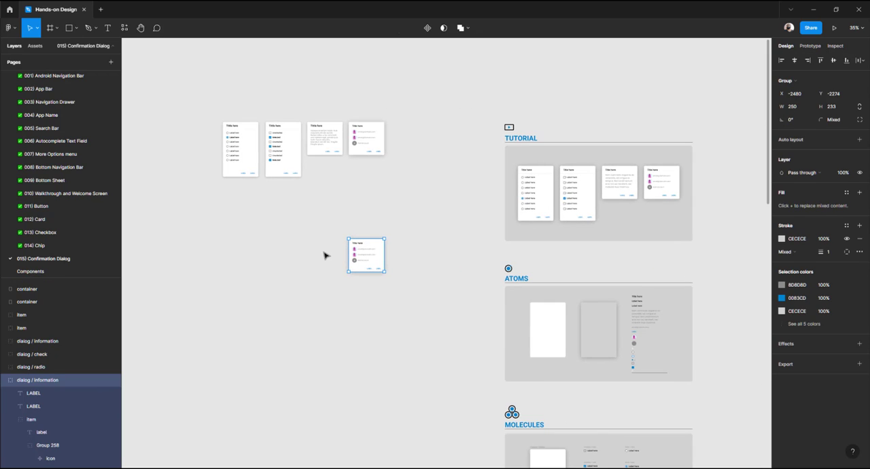
key("ctrl+z")
left_click(369, 141)
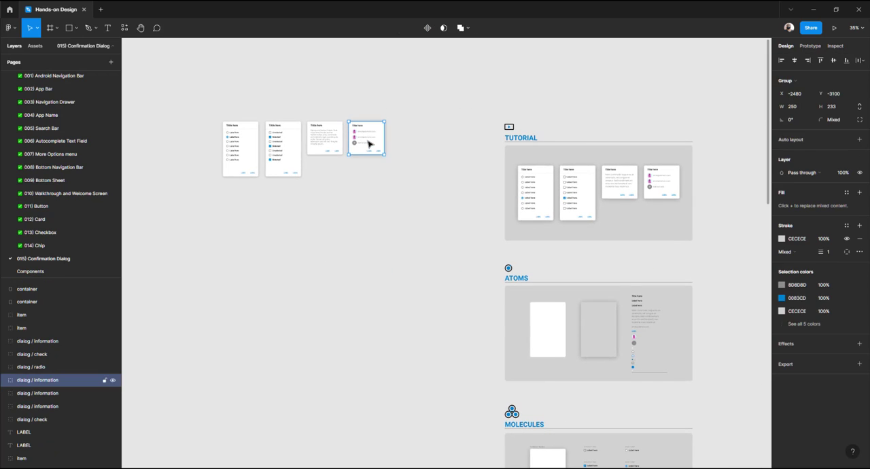
key("Escape")
key("ctrl+shift+z")
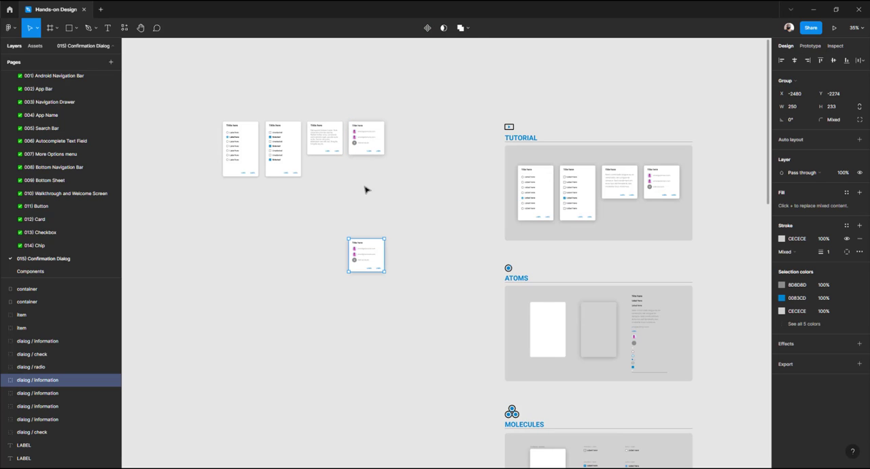
key("Escape")
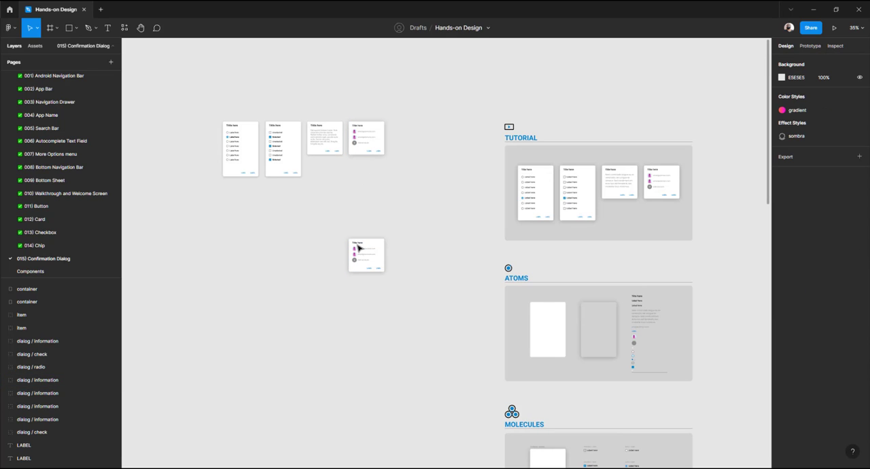
Move the lower information dialog group onto the upper one and delete it
left_click(369, 252)
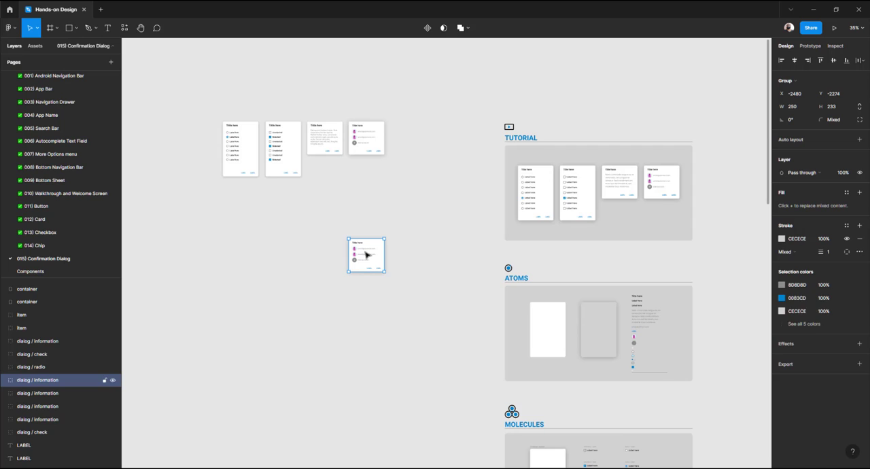
left_click_drag(365, 255, 363, 133)
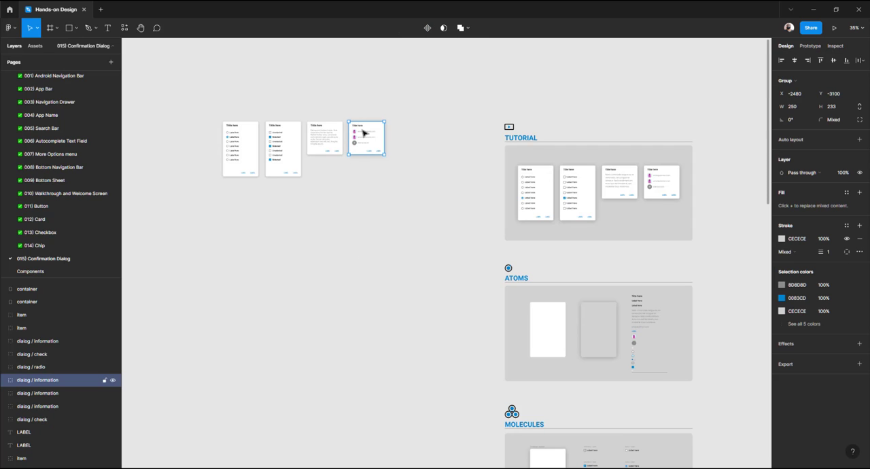
key("Delete")
Duplicate the confirmation dialog instance beside it and swap the copy to the information dialog component
scroll(311, 201, "up", 2)
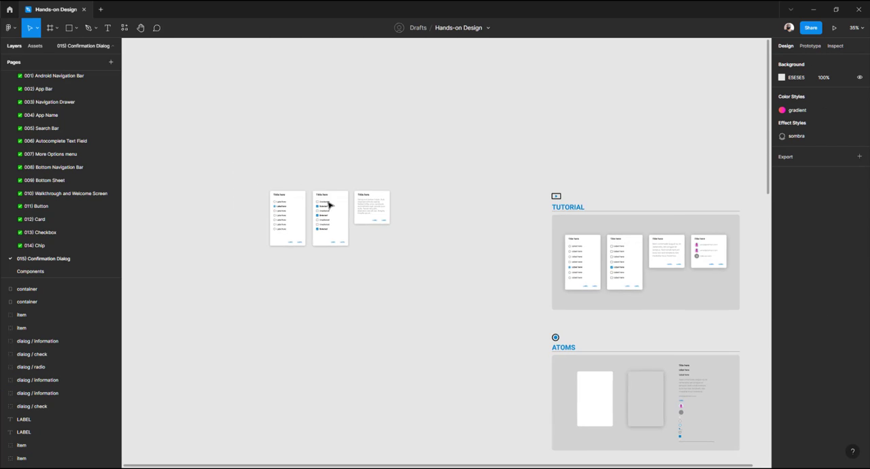
scroll(311, 201, "up", 3)
scroll(385, 212, "up", 3)
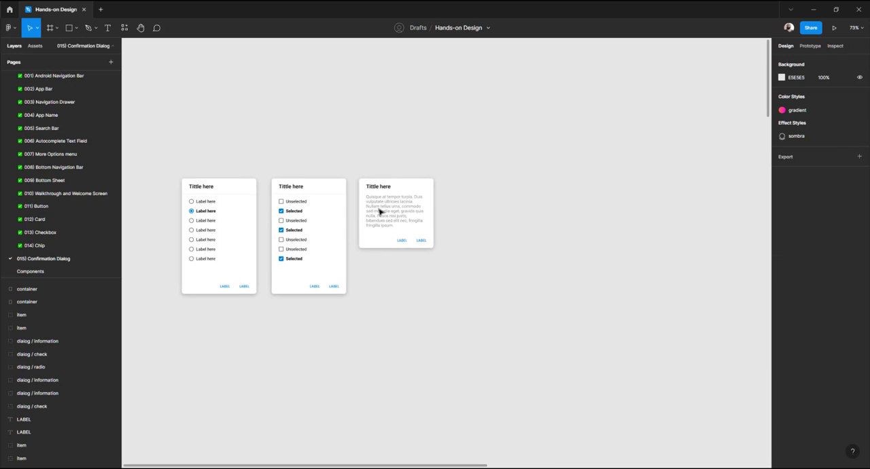
left_click_drag(380, 211, 476, 212)
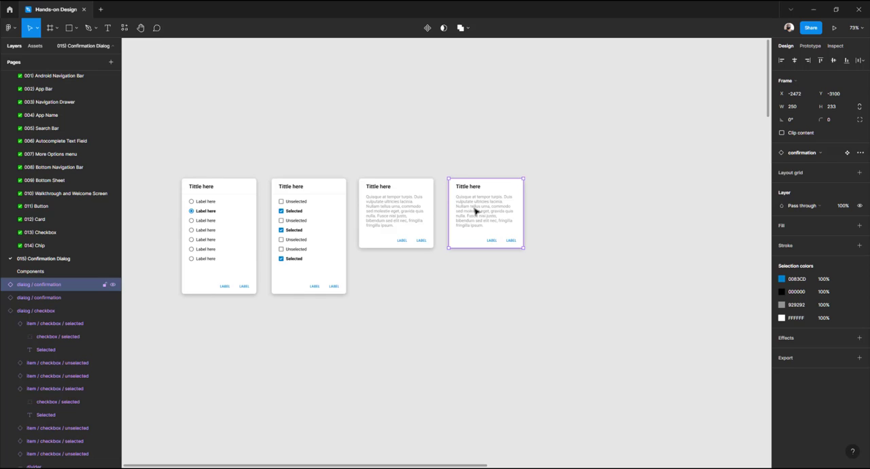
left_click(811, 153)
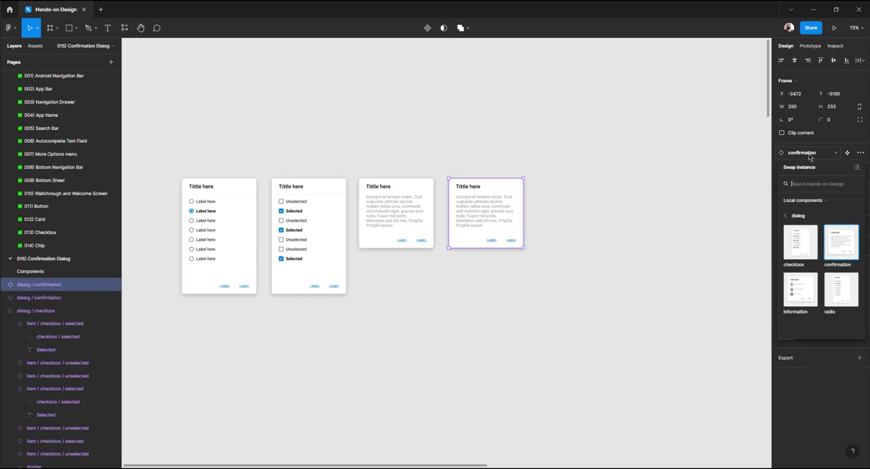
left_click(803, 297)
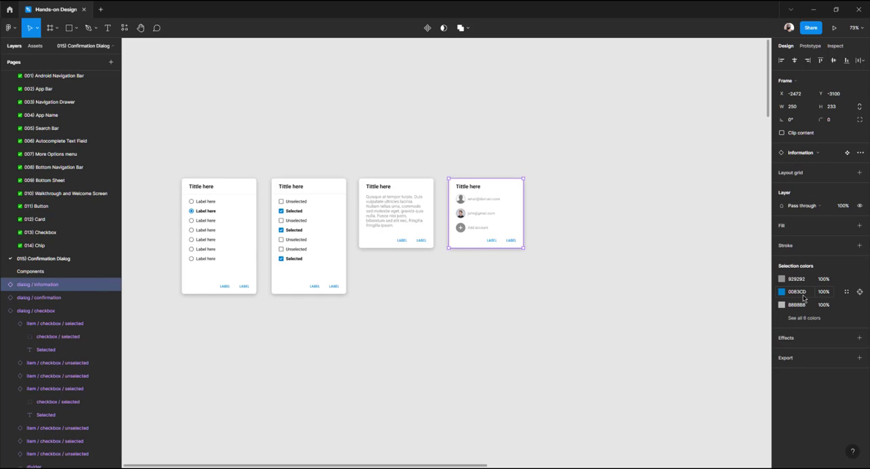
Inspect the new information dialog instance next to the confirmation dialog
left_click(588, 222)
scroll(466, 213, "up", 5)
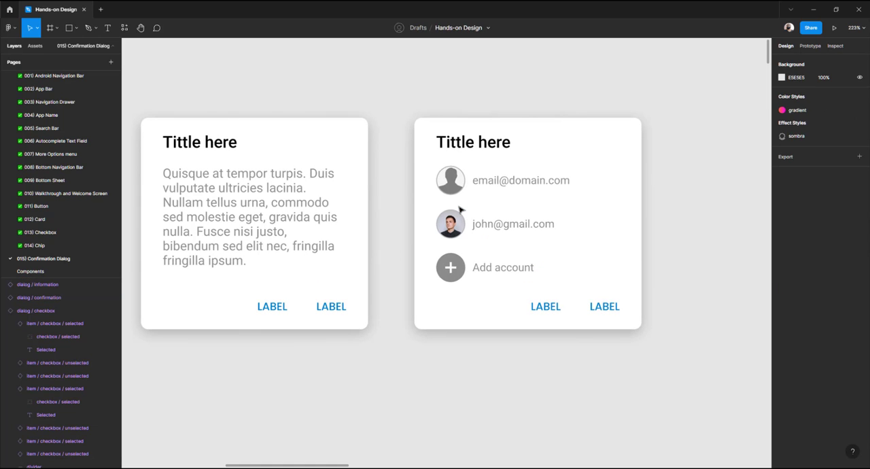
scroll(461, 210, "down", 5)
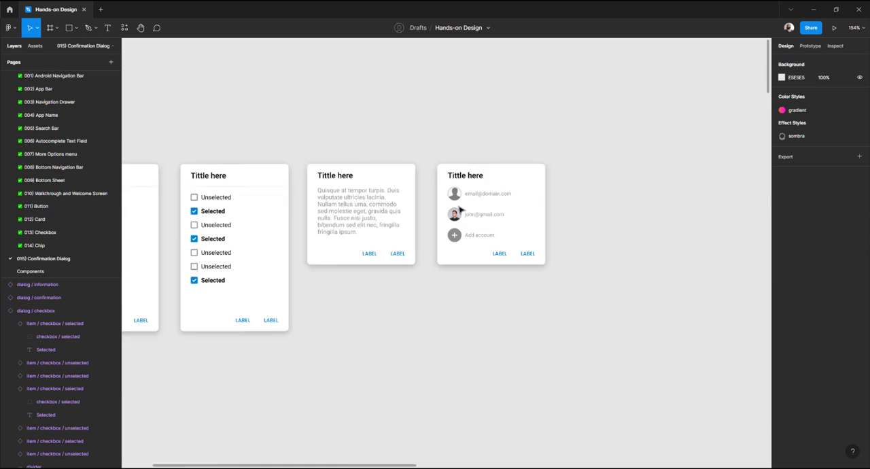
scroll(460, 210, "down", 3)
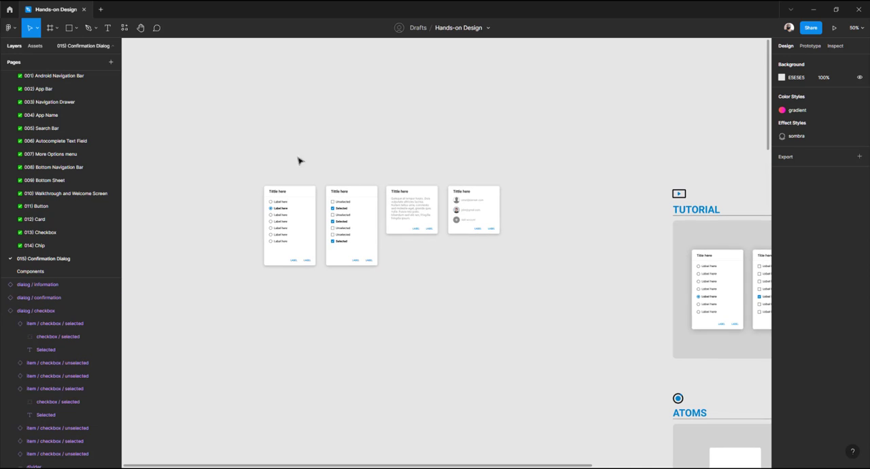
Select all four dialog instances and move them beside the Tutorial and Atoms sections
left_click_drag(234, 141, 557, 313)
left_click_drag(465, 300, 337, 212)
scroll(337, 211, "down", 1)
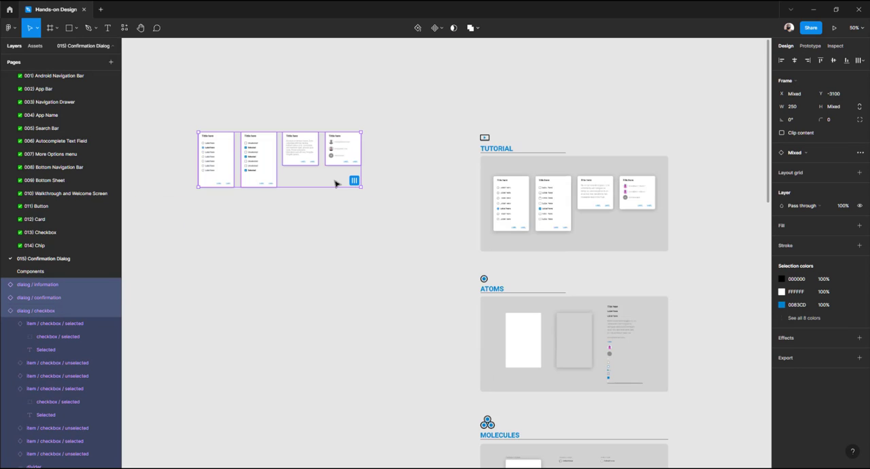
scroll(310, 157, "down", 3)
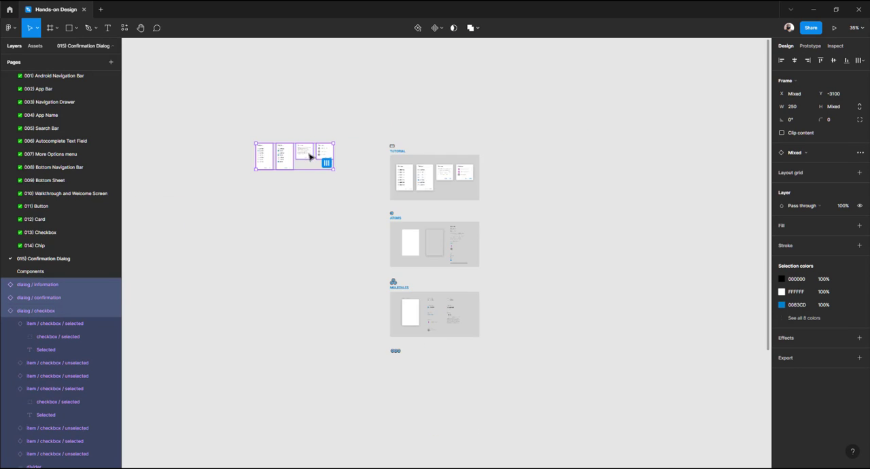
left_click_drag(307, 156, 537, 176)
scroll(517, 185, "up", 3)
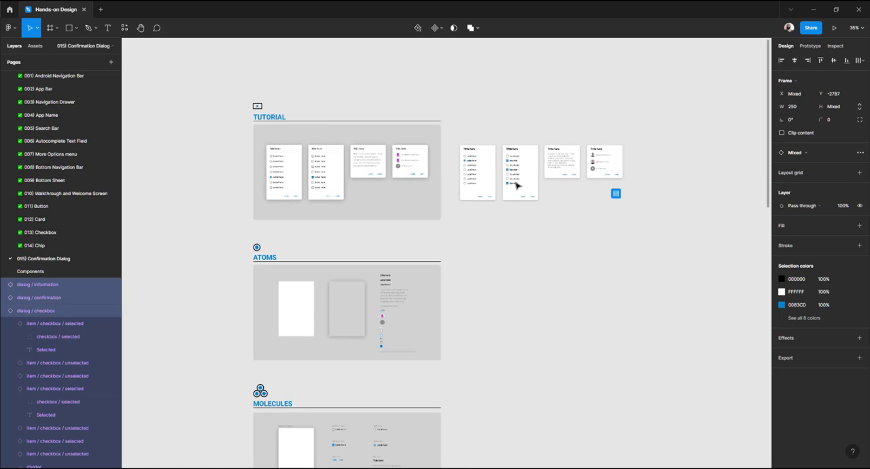
scroll(439, 171, "up", 2)
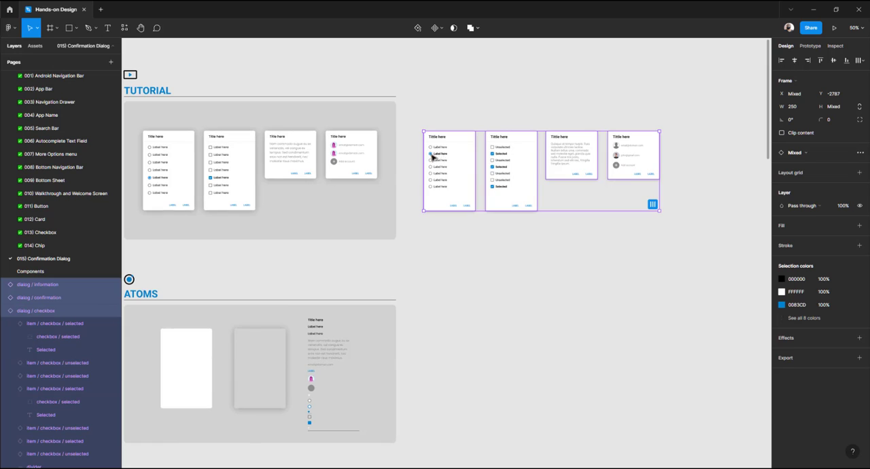
left_click_drag(434, 155, 507, 314)
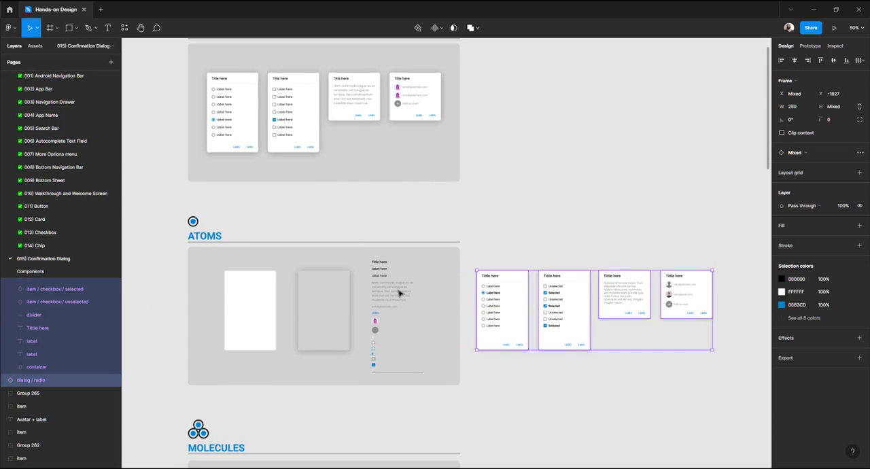
Move the four dialogs down beside the Molecules section's checkbox, radio and avatar items
scroll(400, 293, "up", 5)
scroll(394, 235, "down", 2)
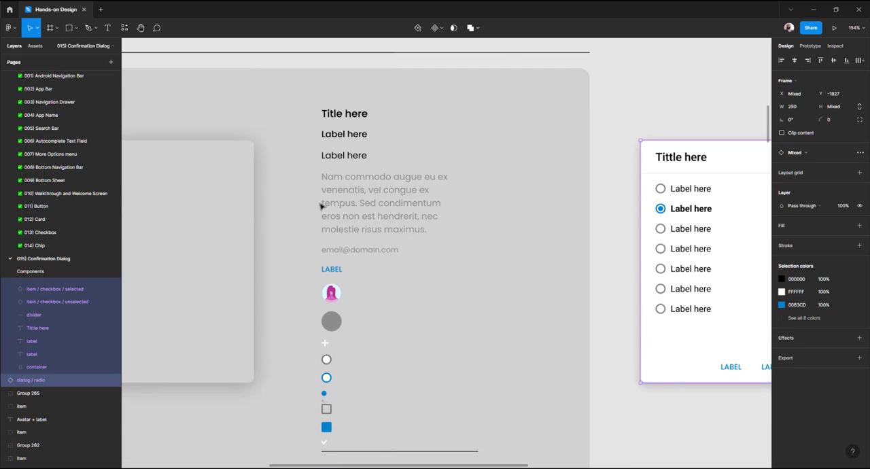
scroll(323, 325, "down", 2)
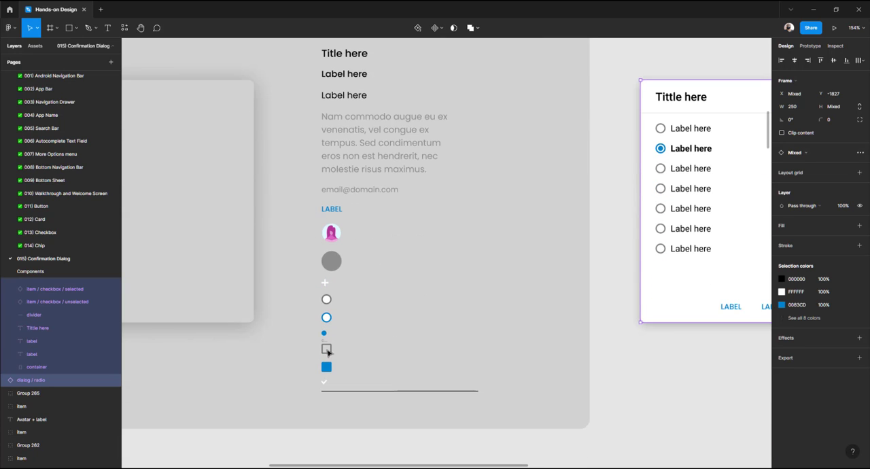
scroll(333, 292, "down", 5)
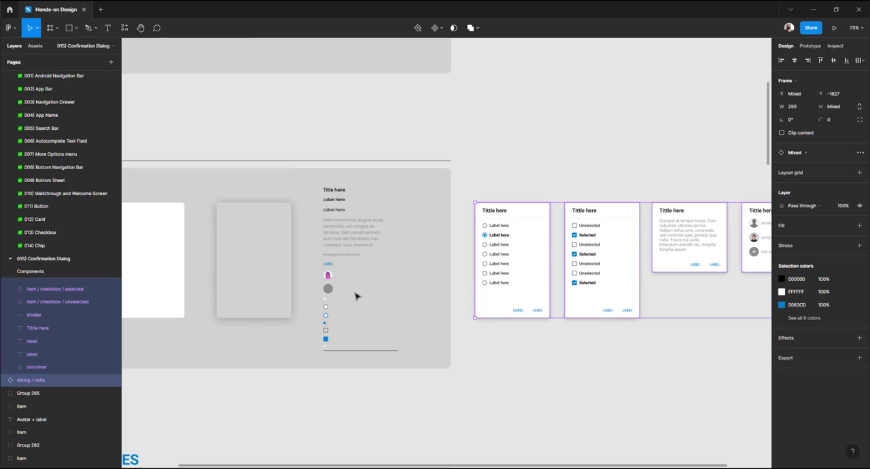
scroll(353, 294, "down", 5)
left_click_drag(350, 298, 335, 187)
left_click_drag(451, 187, 472, 319)
Compare the placed dialogs with the Molecules section's label, link, title and avatar items
scroll(314, 297, "up", 10)
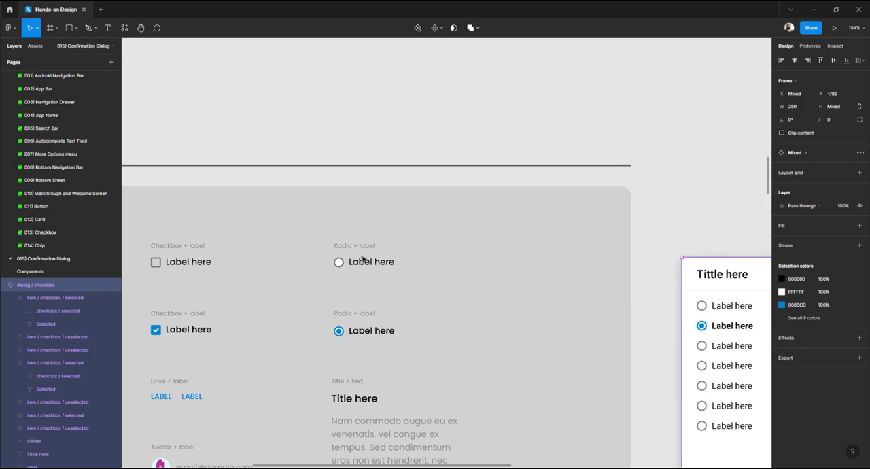
scroll(371, 268, "down", 3)
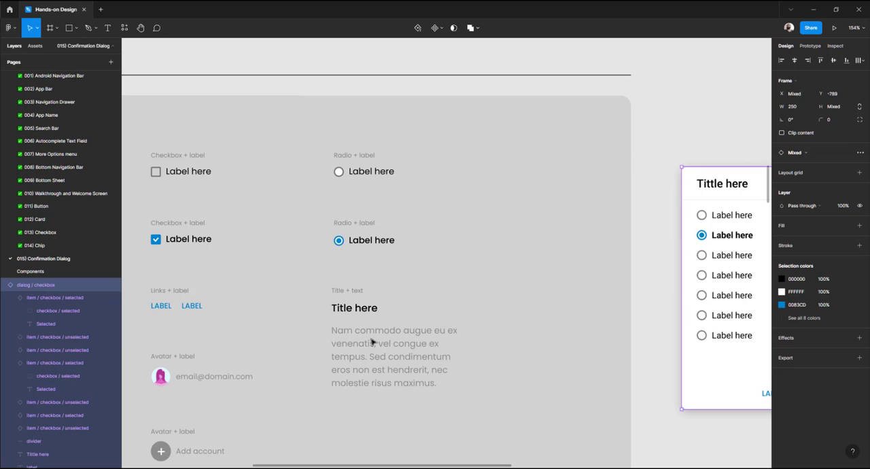
scroll(372, 342, "down", 3)
scroll(369, 330, "right", 8)
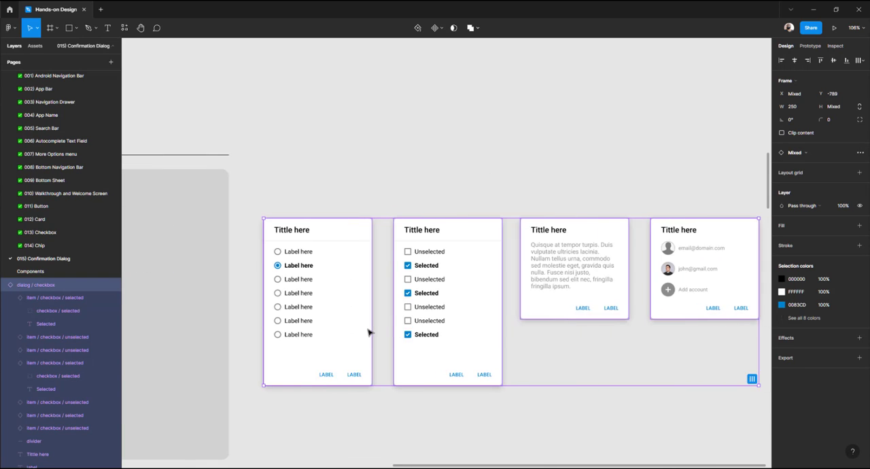
scroll(445, 258, "up", 3)
scroll(457, 268, "down", 4)
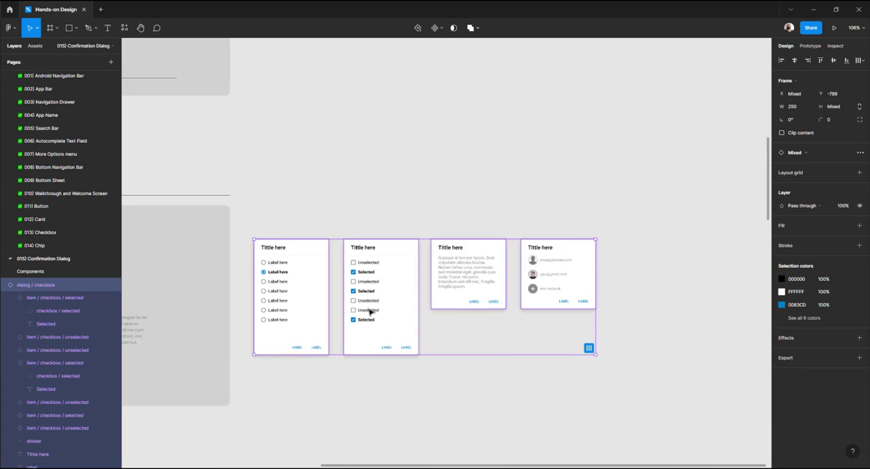
scroll(365, 310, "left", 2)
scroll(366, 310, "left", 5)
scroll(283, 372, "up", 4)
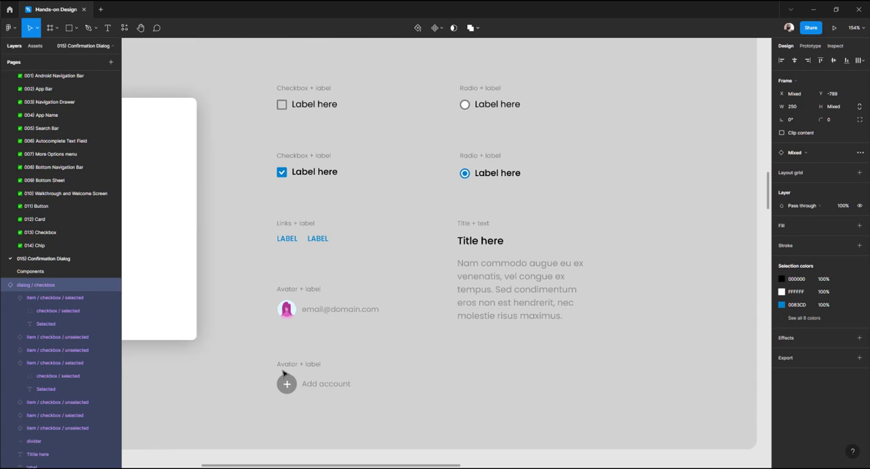
scroll(286, 383, "up", 2)
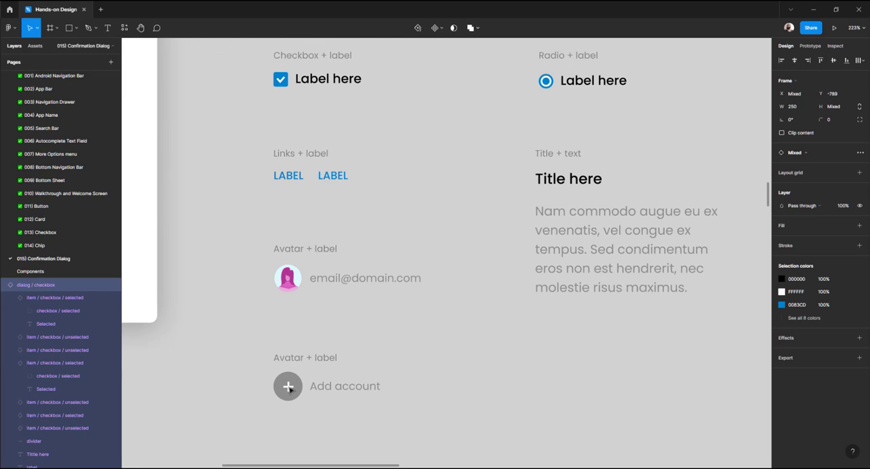
Move the four dialog instances down beside the Organisms section
scroll(292, 259, "up", 3)
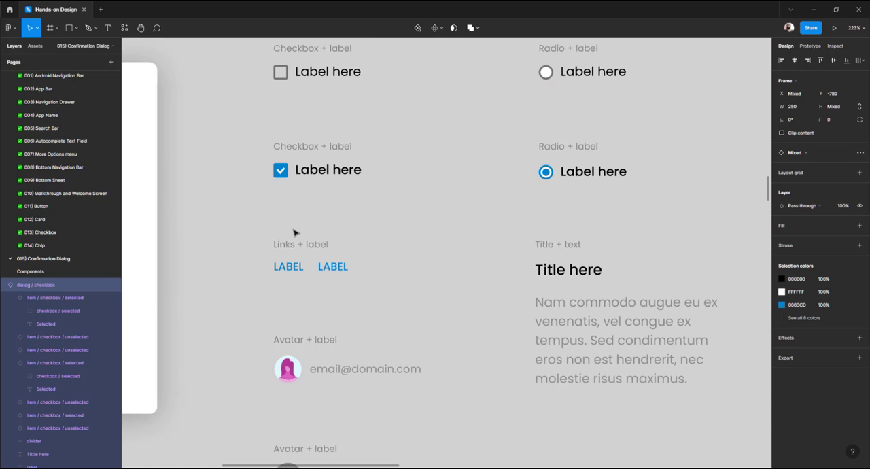
scroll(296, 233, "down", 5)
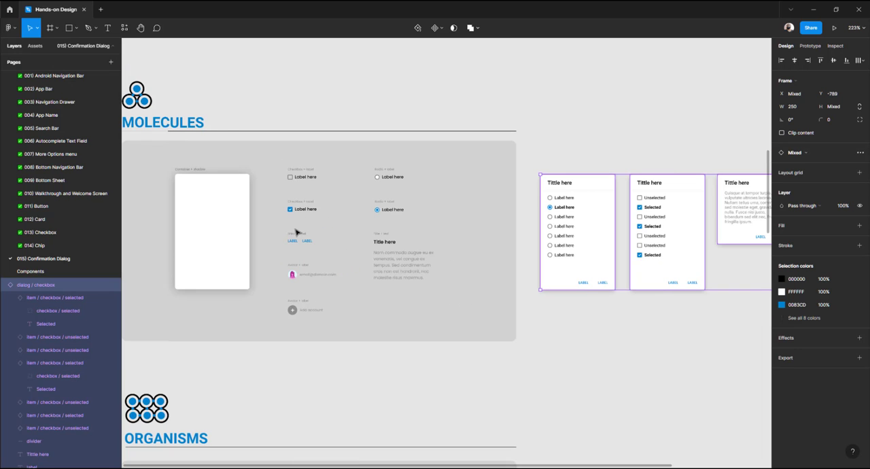
left_click_drag(596, 219, 474, 187)
key("ctrl+backslash")
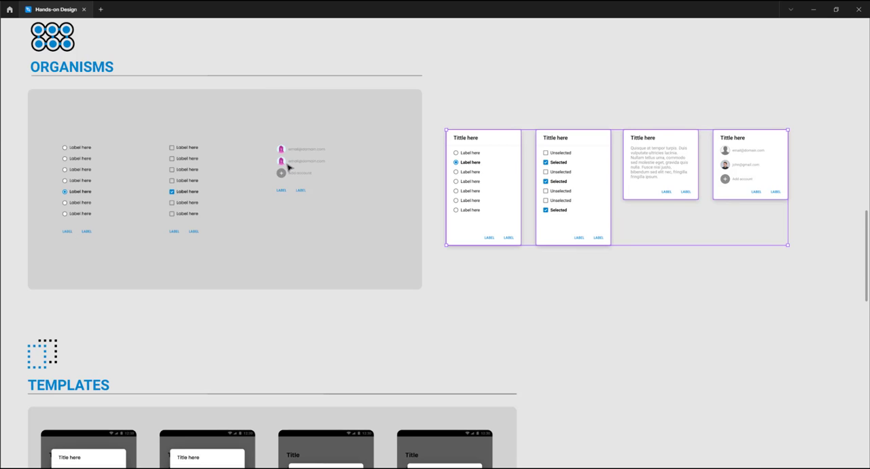
Move the four dialogs beside the Templates section's phone mockups
scroll(288, 167, "up", 3)
scroll(279, 146, "down", 5)
scroll(282, 149, "down", 1)
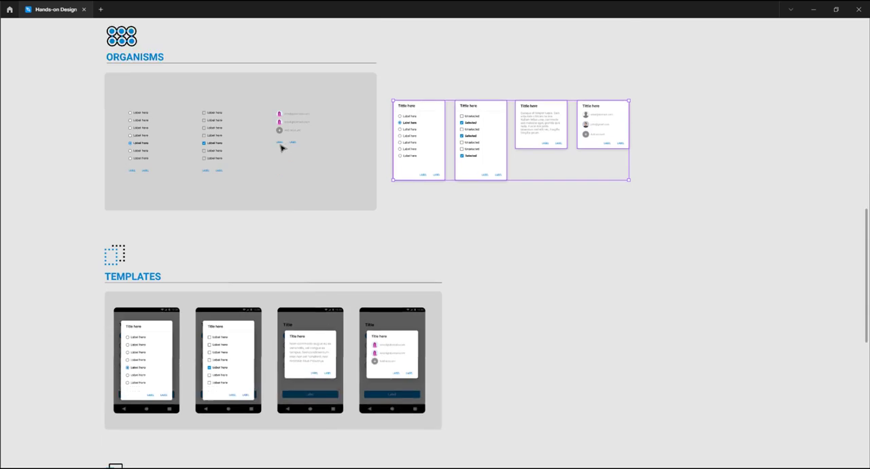
scroll(166, 189, "down", 3)
scroll(150, 181, "up", 5)
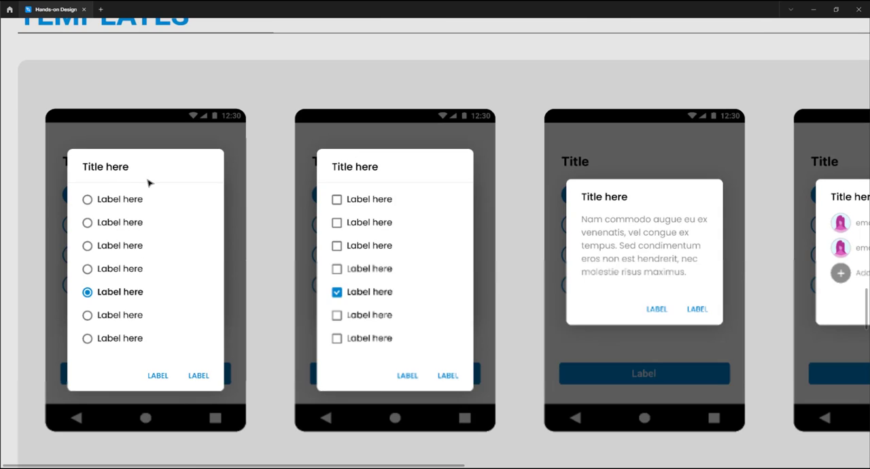
scroll(149, 181, "down", 5)
scroll(374, 159, "up", 3)
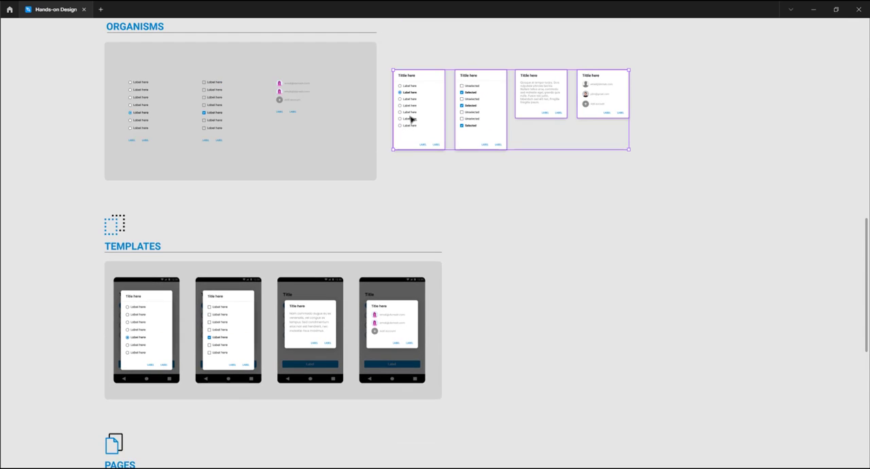
left_click_drag(408, 121, 485, 328)
key("ctrl+backslash")
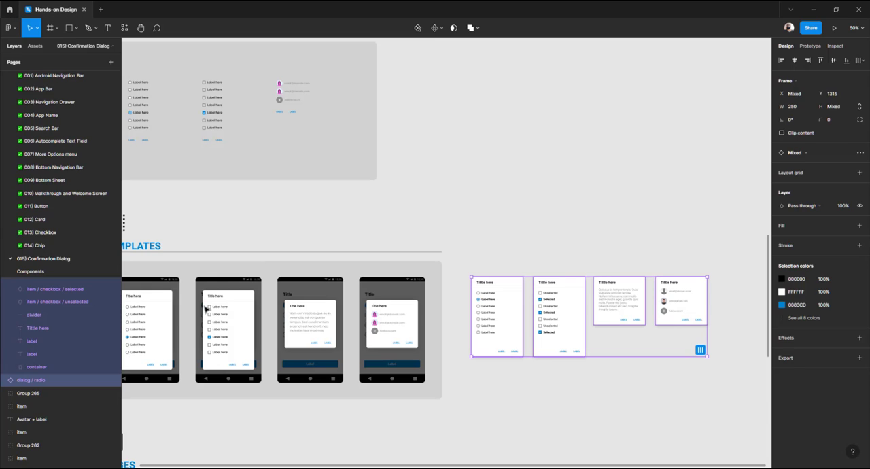
Copy the chip template phone mockup from the Chip page and return to the Confirmation Dialog page
left_click(42, 246)
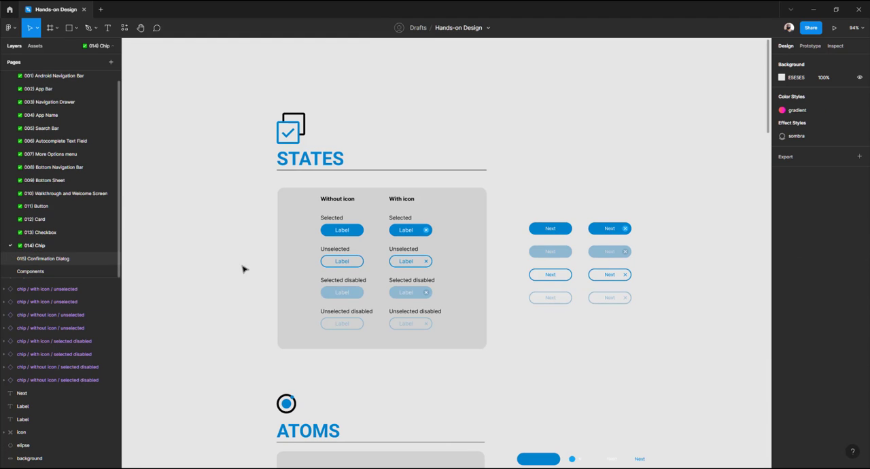
scroll(266, 256, "down", 12)
scroll(267, 257, "down", 10)
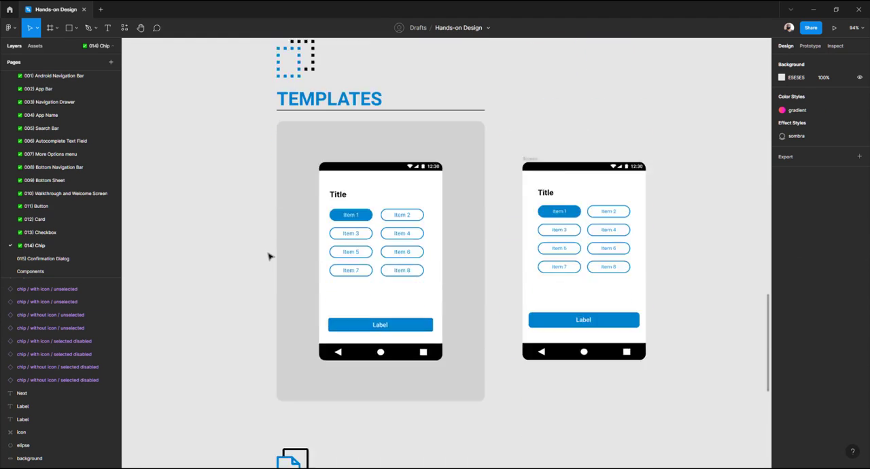
scroll(267, 257, "up", 1)
left_click(406, 188)
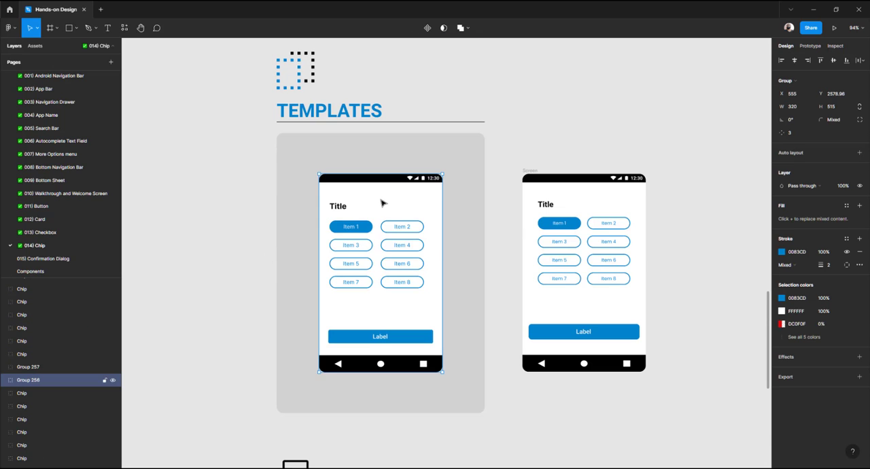
scroll(381, 200, "down", 5)
scroll(379, 197, "up", 4)
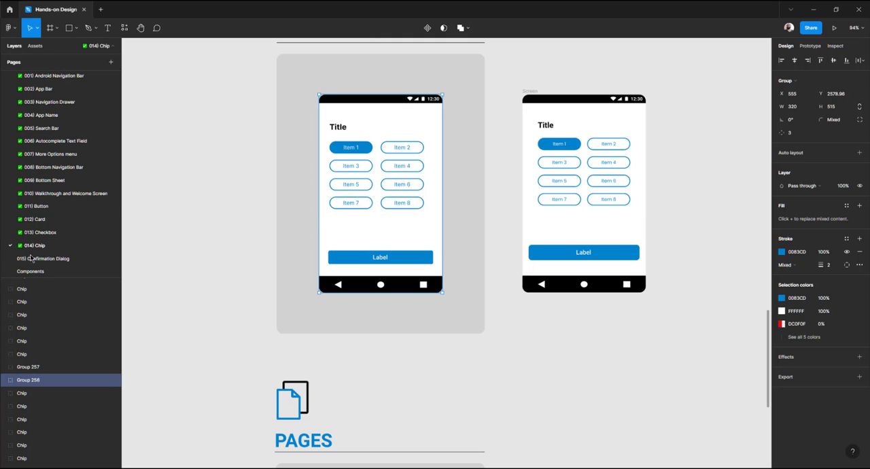
left_click(31, 258)
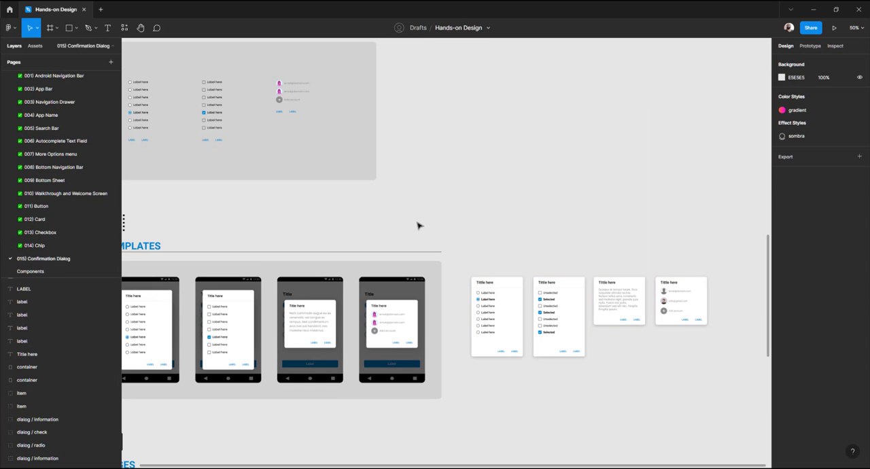
Paste the chip phone mockup below the dialogs beside the Templates section
scroll(405, 222, "right", 2)
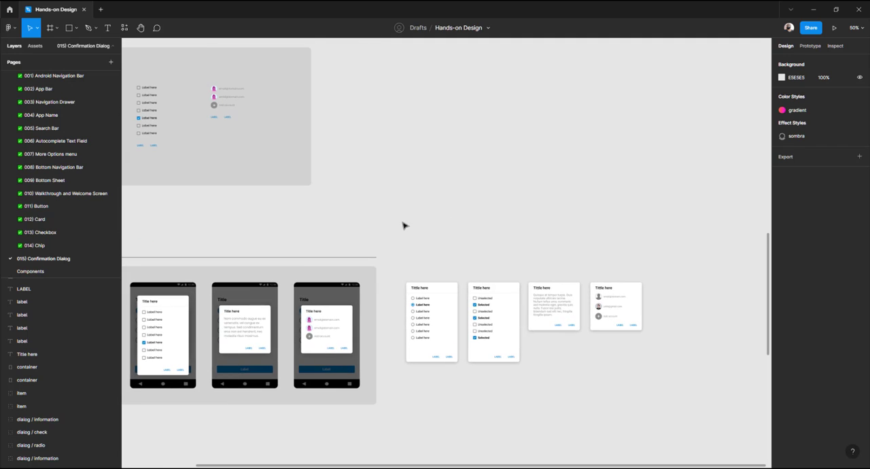
left_click_drag(413, 258, 651, 363)
left_click_drag(448, 345, 446, 210)
left_click(442, 281)
key("ctrl+v")
left_click_drag(428, 240, 416, 307)
scroll(411, 299, "up", 5)
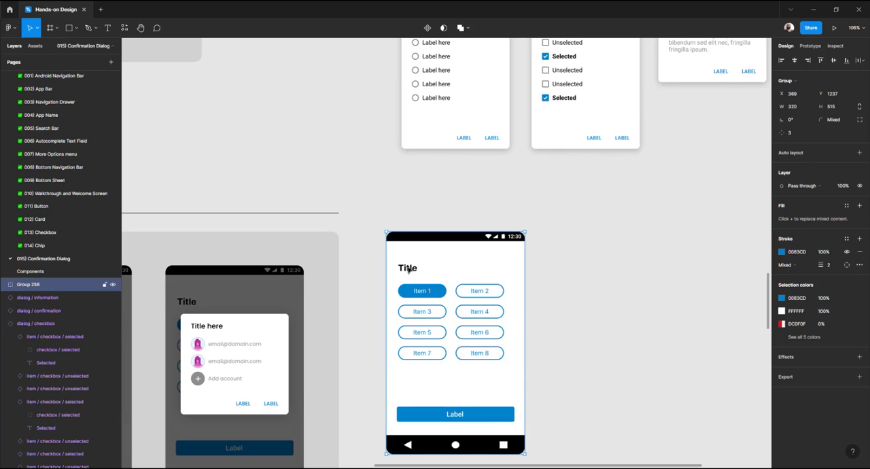
Draw a rectangle covering the whole pasted phone mockup, about 320 × 515
scroll(484, 289, "down", 3)
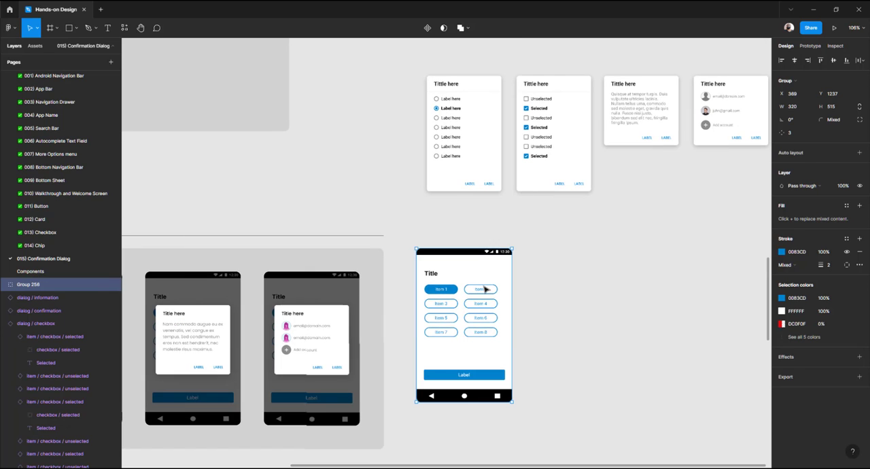
scroll(485, 289, "up", 5)
scroll(484, 289, "down", 5)
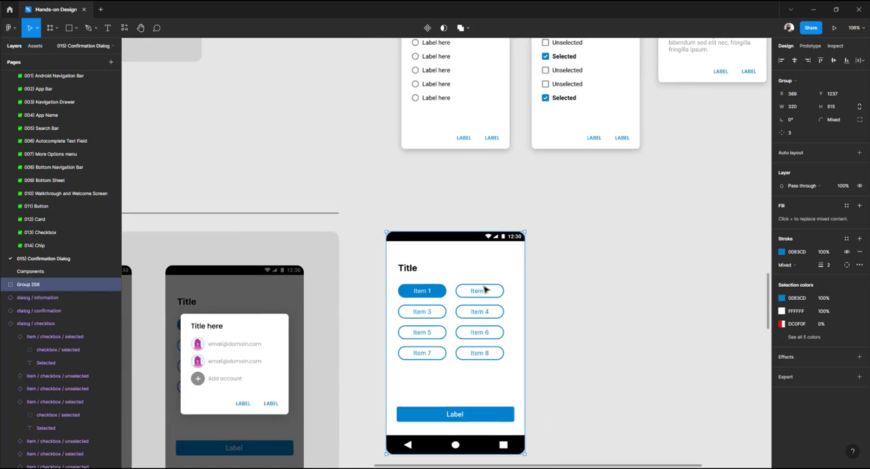
scroll(485, 289, "up", 3)
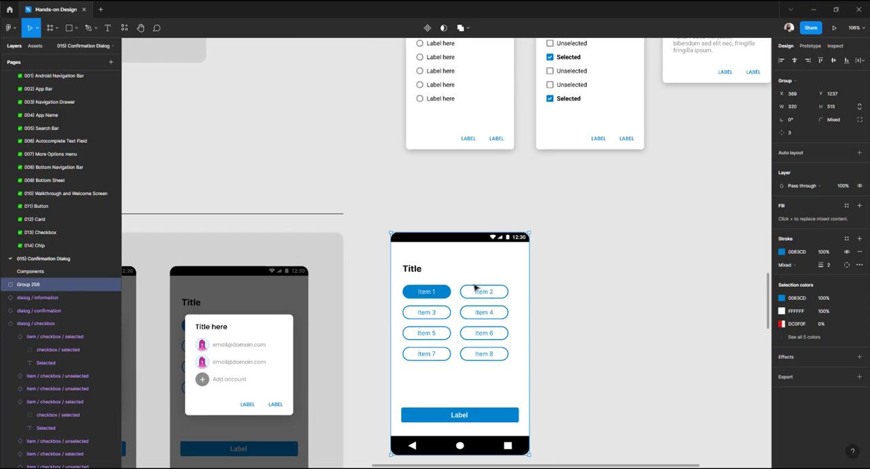
scroll(476, 289, "down", 3)
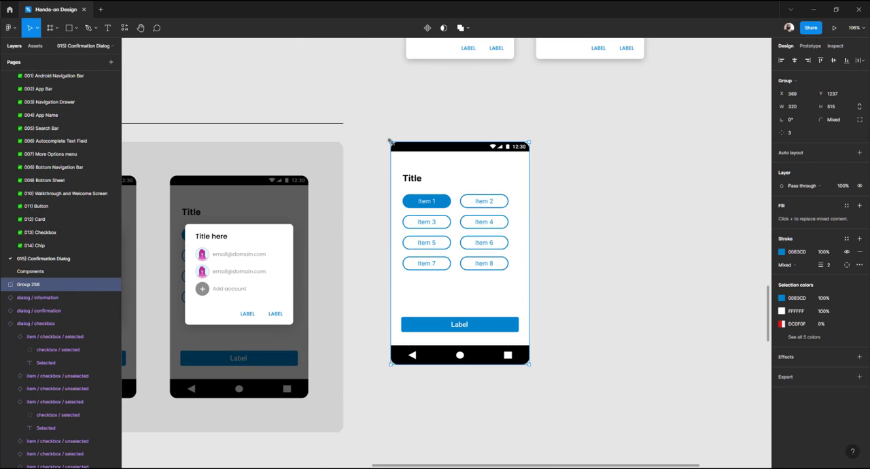
key("r")
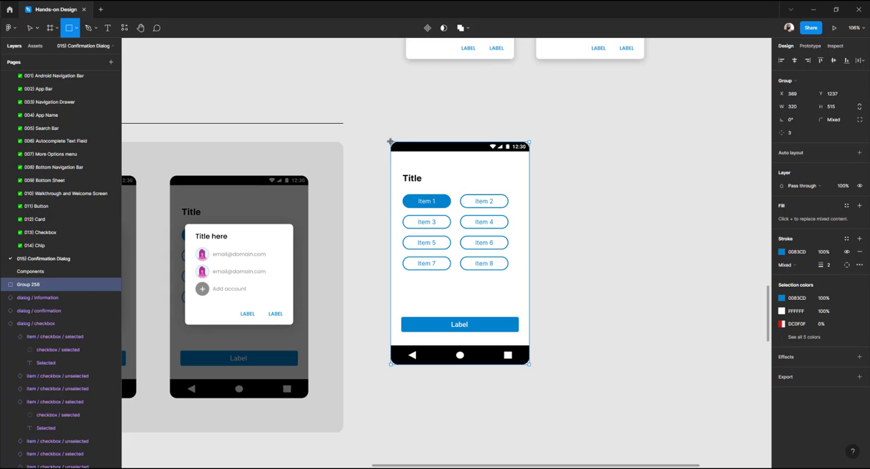
left_click_drag(389, 141, 530, 364)
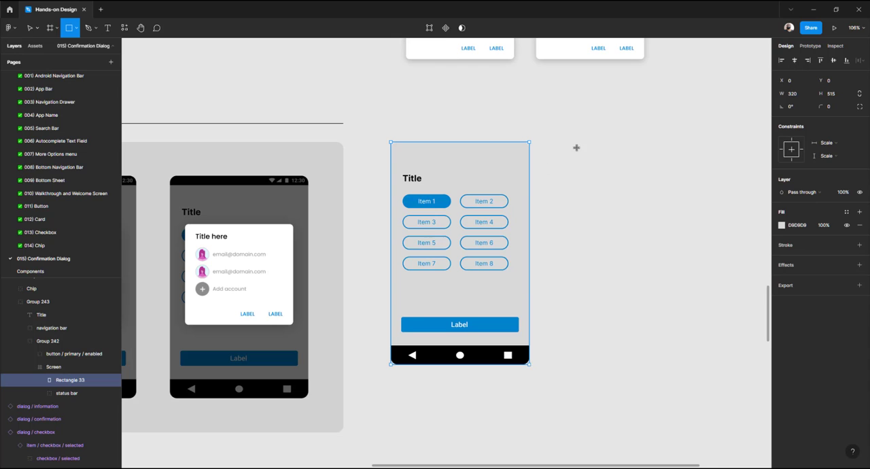
Set the rectangle's corner radius to 16
left_click(830, 106)
type("8")
key("Return")
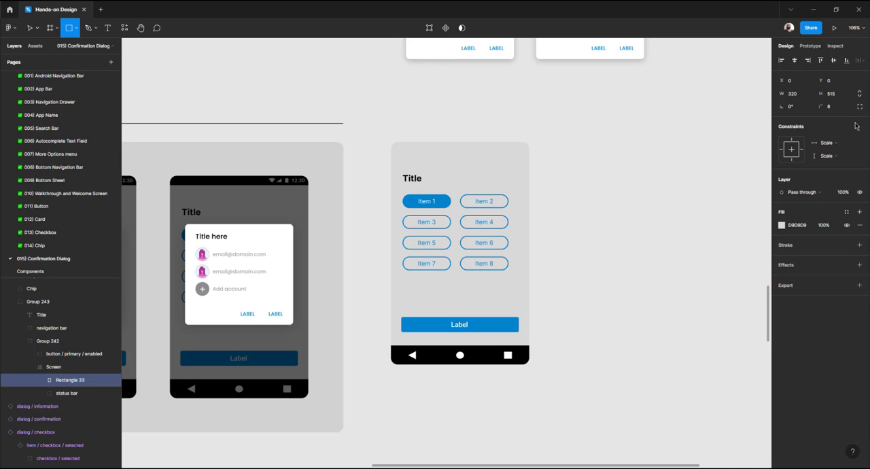
left_click(829, 107)
type("16")
key("Return")
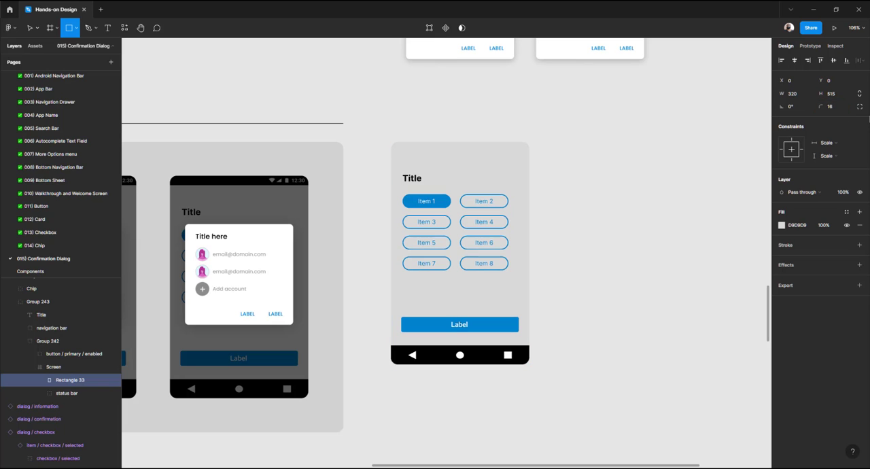
Fill the rectangle with black and set its layer opacity to 48%
left_click(783, 226)
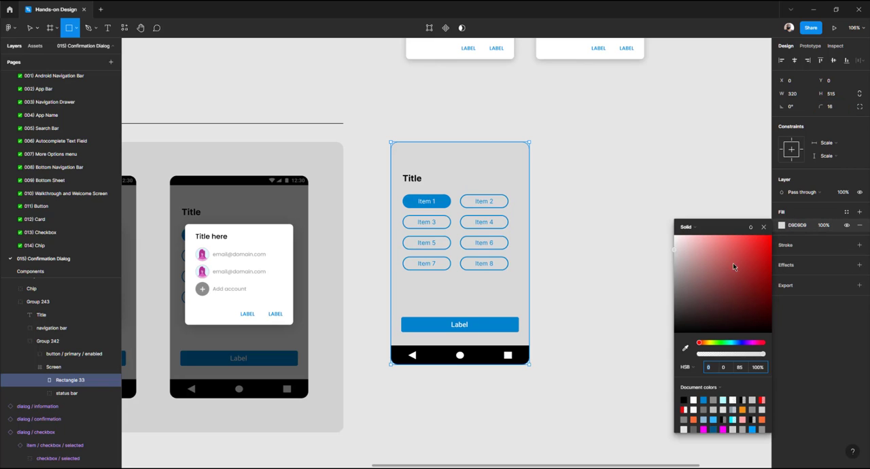
left_click_drag(680, 327, 645, 363)
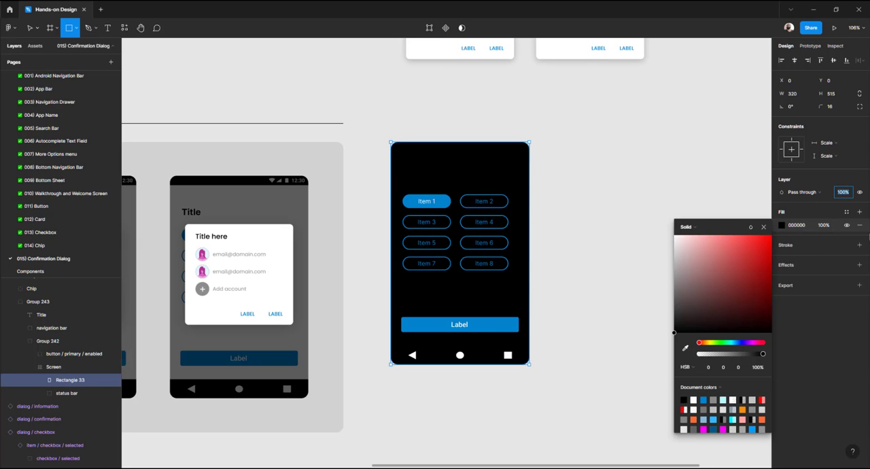
type("48")
key("Return")
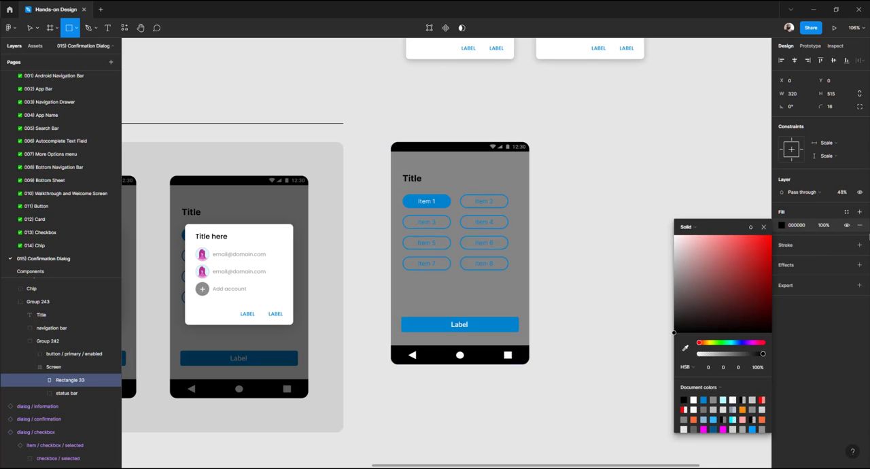
key("Escape")
Re-paste the overlay rectangle above the phone mockup as its own layer and set its opacity to 56%
left_click(534, 169)
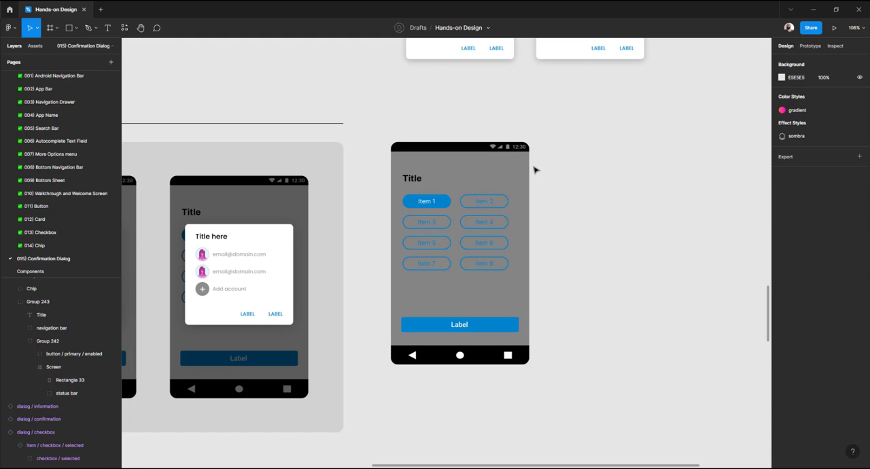
left_click(523, 174)
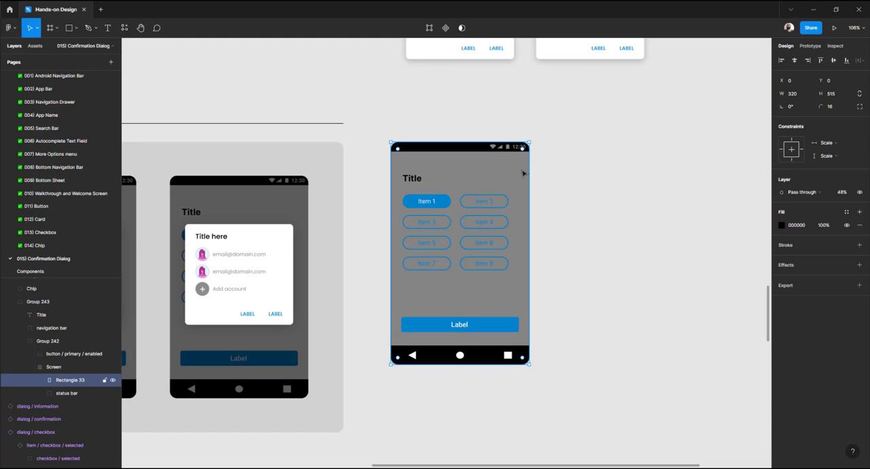
key("Delete")
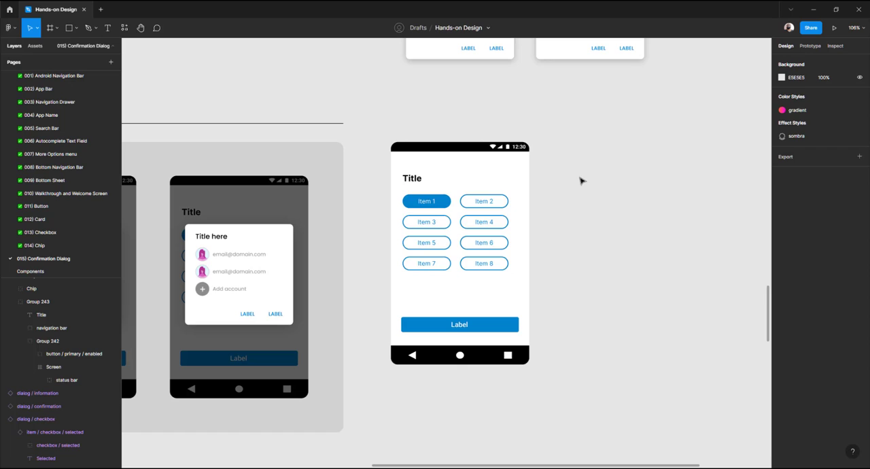
key("ctrl+v")
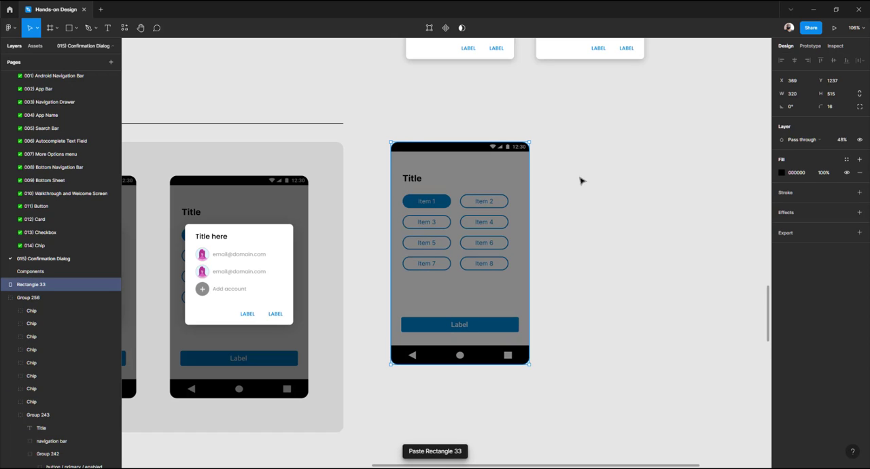
left_click(841, 139)
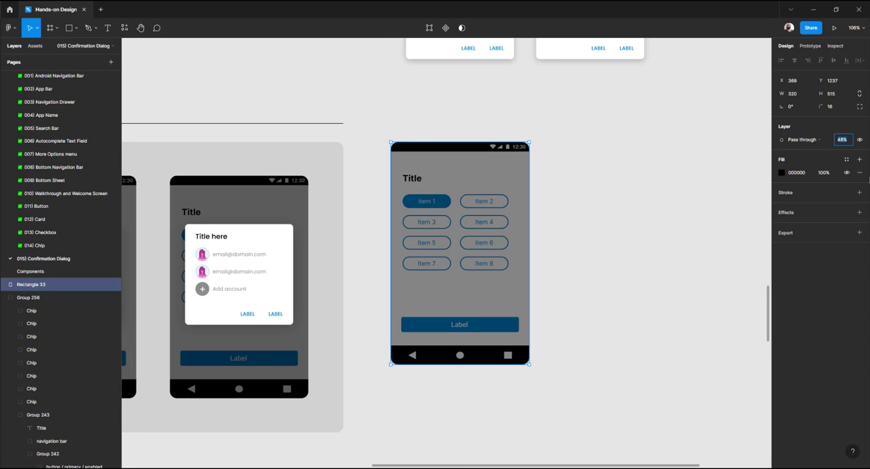
key("Return")
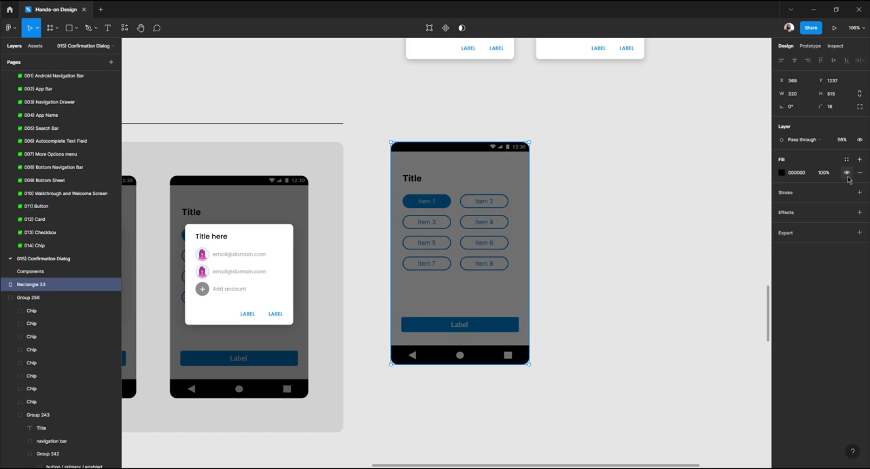
Group the overlay rectangle together with the phone mockup
scroll(622, 180, "up", 4)
scroll(450, 141, "down", 5)
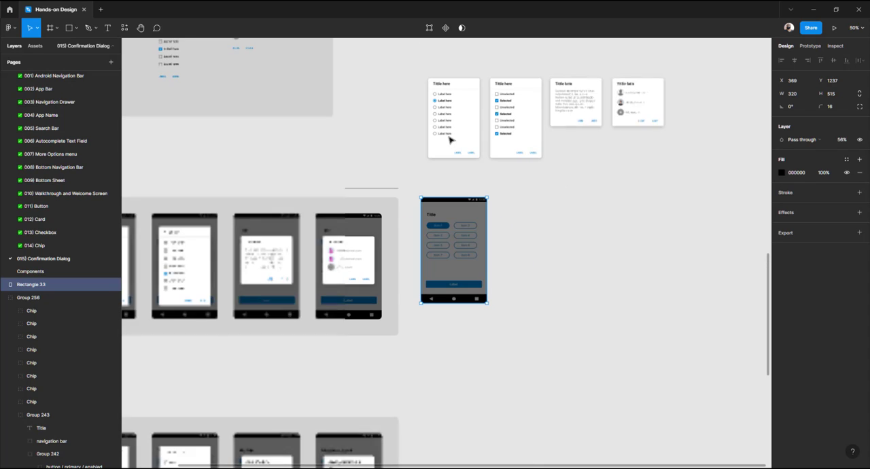
left_click(414, 187)
left_click_drag(414, 187, 527, 341)
key("ctrl+g")
left_click(528, 321)
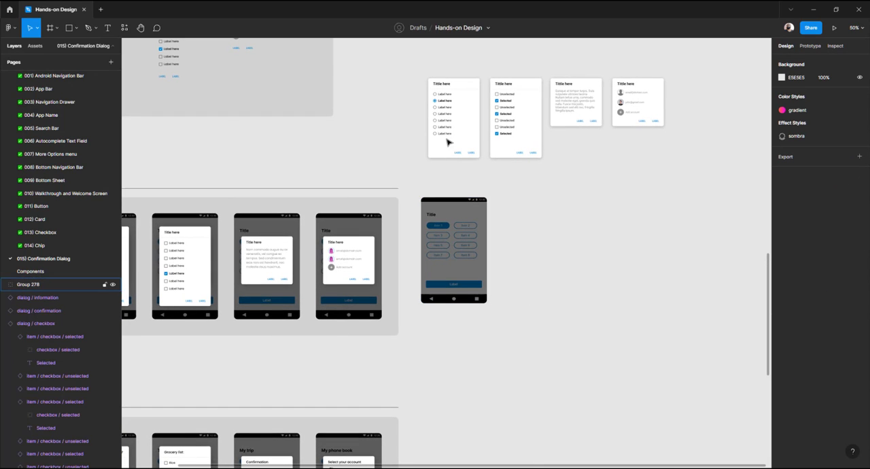
Place a copy of the radio dialog onto the dimmed phone mockup
left_click(454, 114)
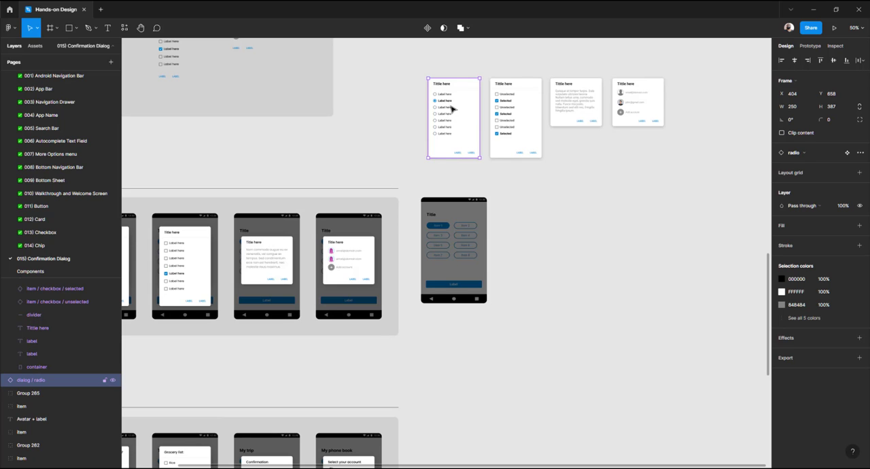
left_click_drag(453, 109, 458, 243)
key("ctrl+x")
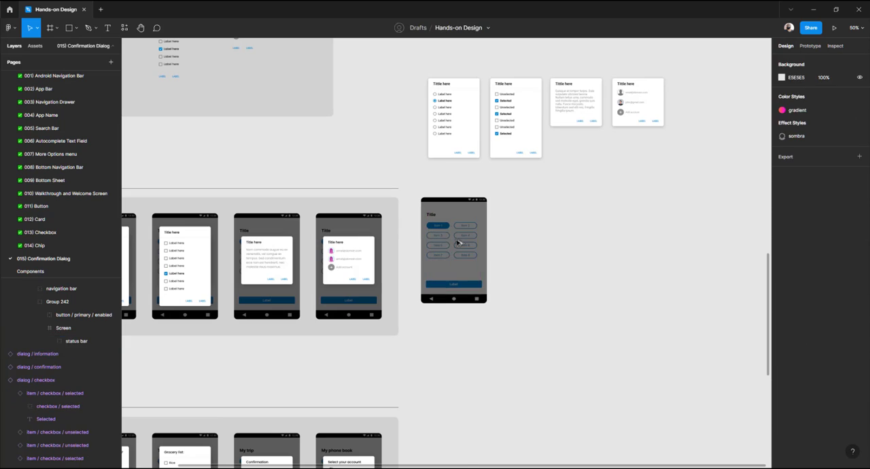
key("ctrl+v")
scroll(457, 243, "up", 3)
left_click(498, 193, "shift")
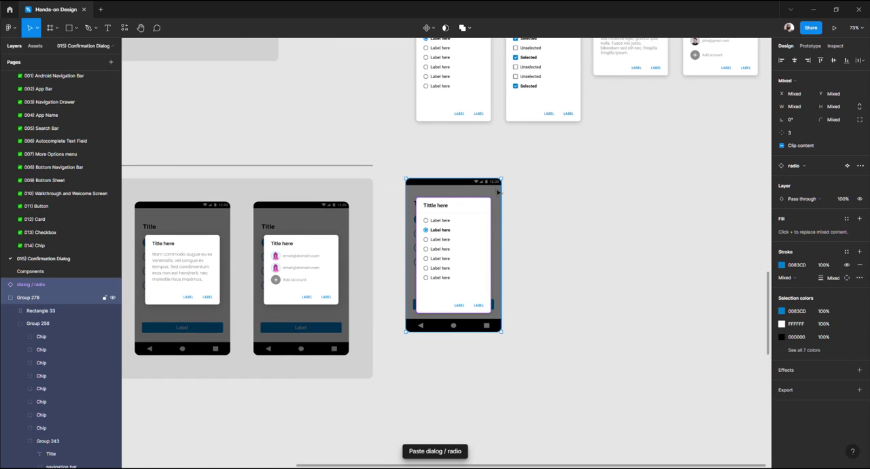
left_click(601, 238)
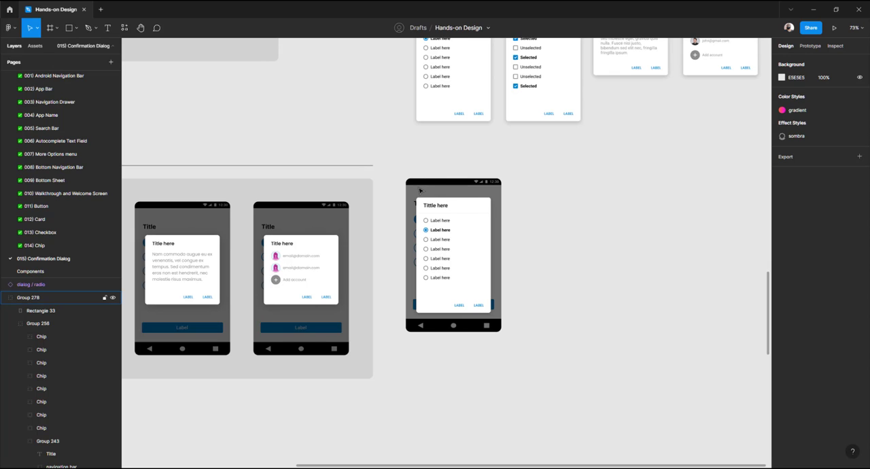
Duplicate the phone mockup and center a copy of the checkbox dialog on the new mockup
left_click_drag(424, 190, 568, 193)
left_click(523, 82)
left_click_drag(524, 82, 541, 265)
key("ctrl+x")
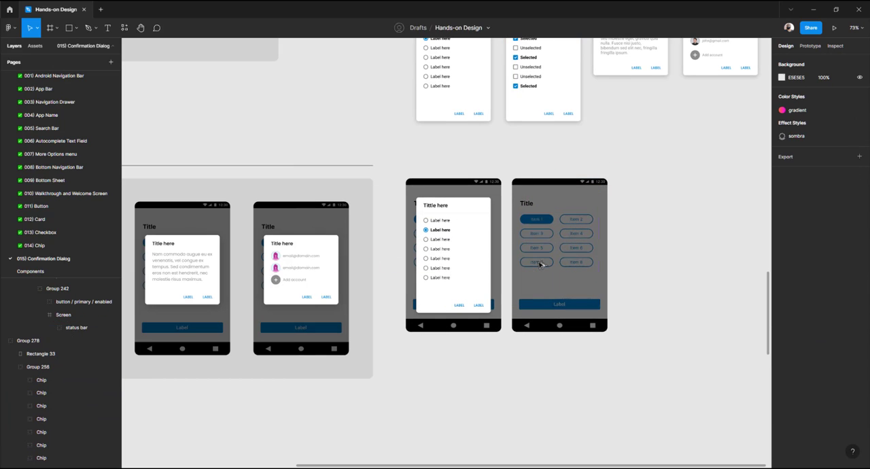
key("ctrl+v")
left_click(577, 183, "shift")
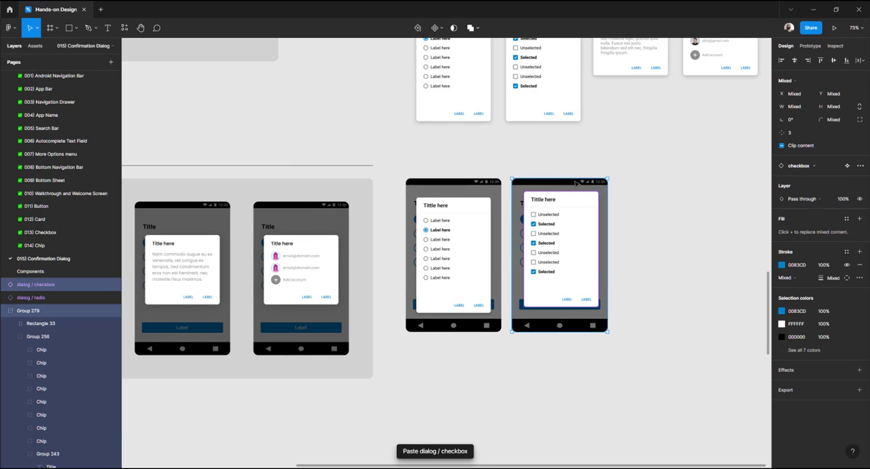
left_click(794, 59)
left_click(834, 60)
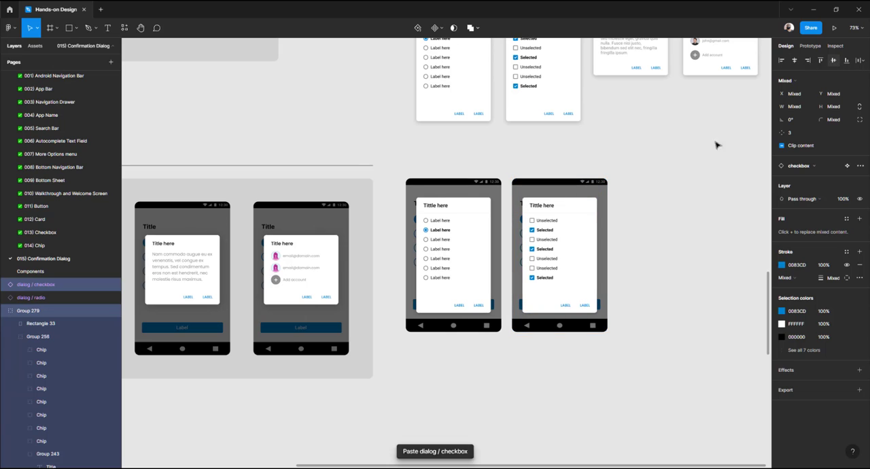
Duplicate the chips phone mockup to the right of the checkbox mockup
left_click(675, 183)
left_click_drag(643, 185, 462, 194)
left_click_drag(375, 202, 486, 202)
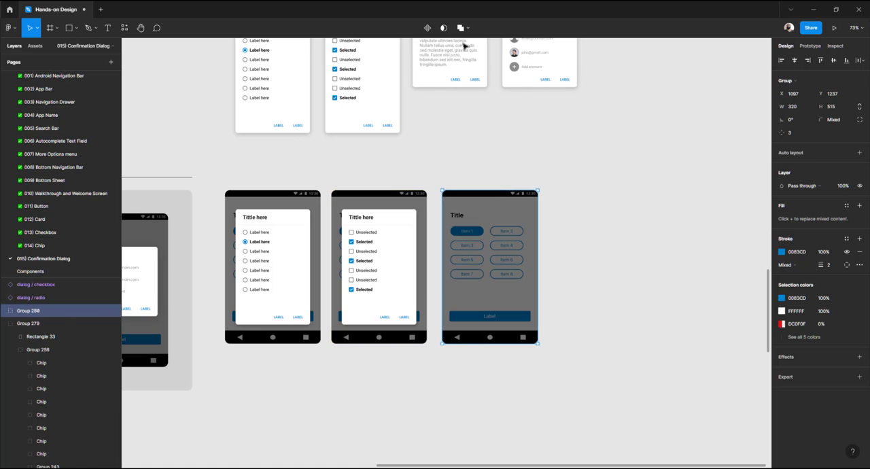
Place a copy of the confirmation dialog on the third mockup and center it vertically
left_click(441, 59)
left_click_drag(440, 58, 504, 262)
key("Delete")
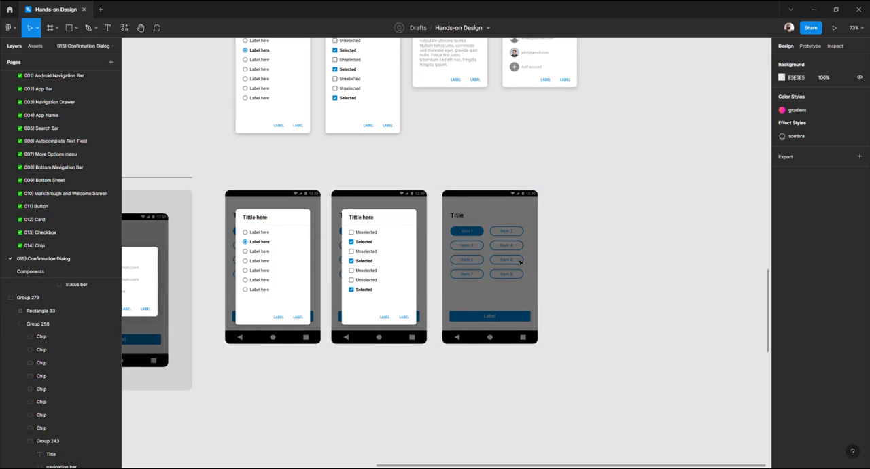
key("ctrl+v")
left_click_drag(444, 252, 484, 250)
key("Delete")
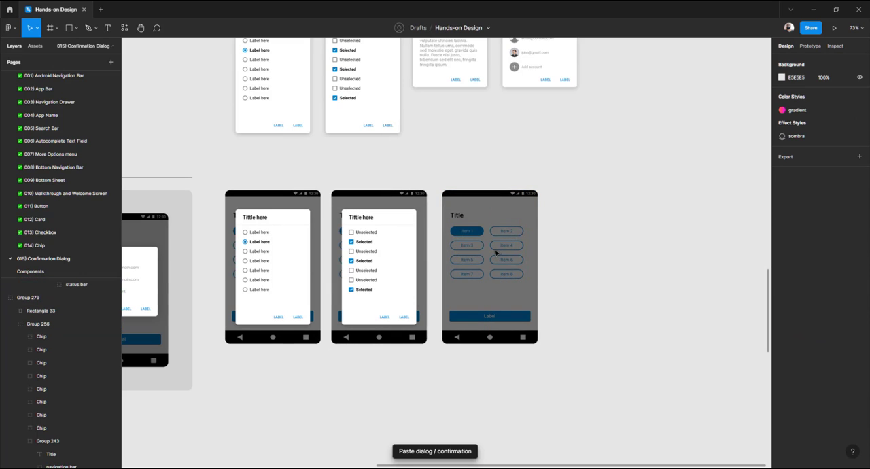
key("ctrl+z")
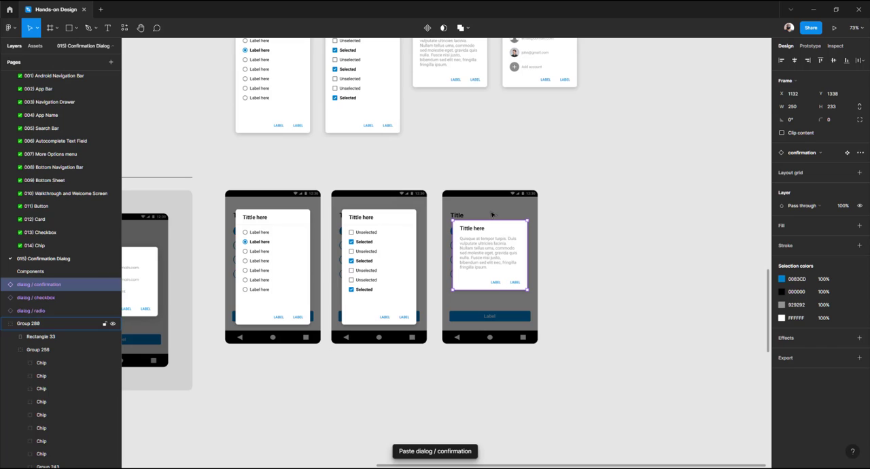
left_click(492, 214, "shift")
left_click(558, 209)
left_click(505, 239)
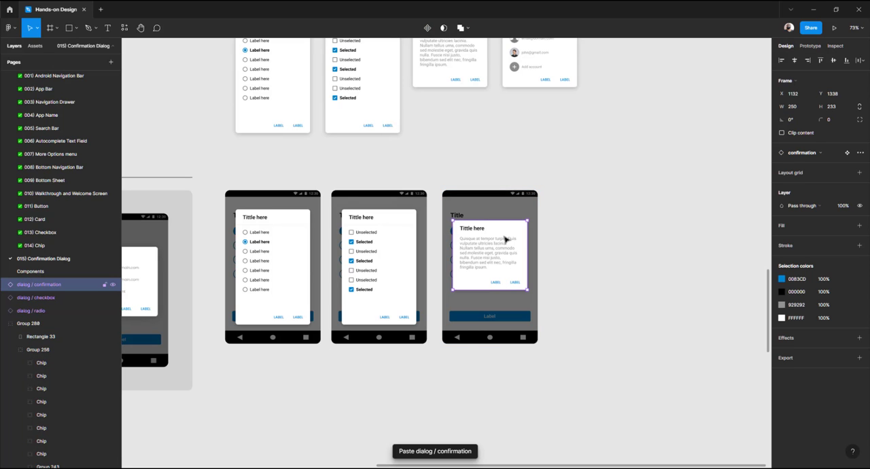
left_click(495, 207, "shift")
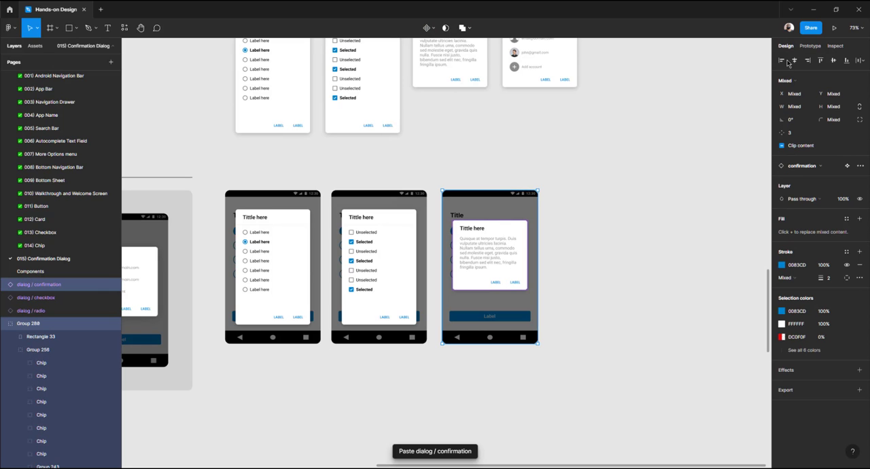
left_click(833, 60)
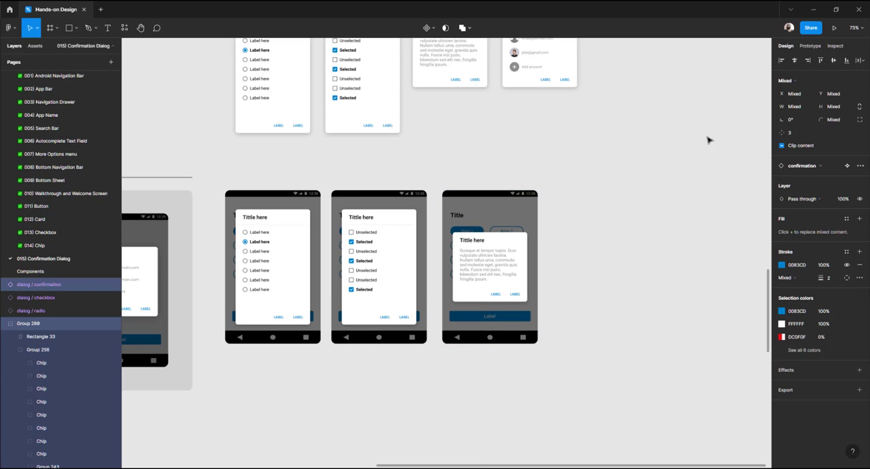
left_click(552, 230)
Duplicate a phone mockup into a fourth position at the end of the row
scroll(552, 230, "down", 5)
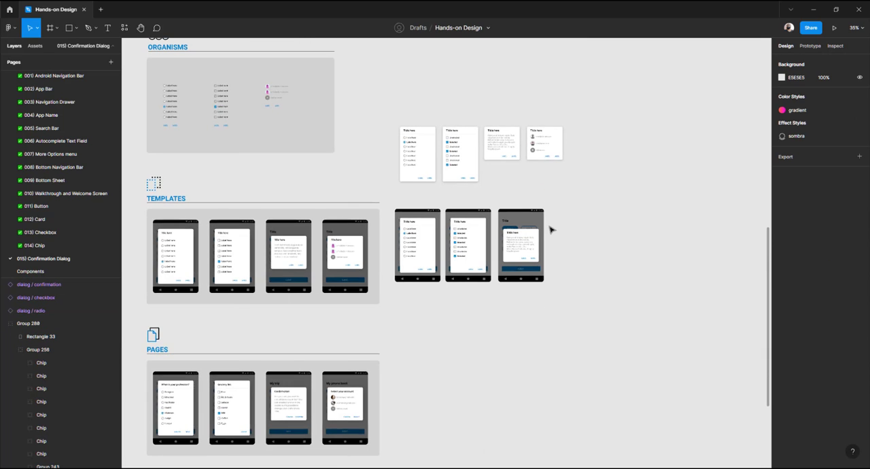
scroll(551, 204, "up", 3)
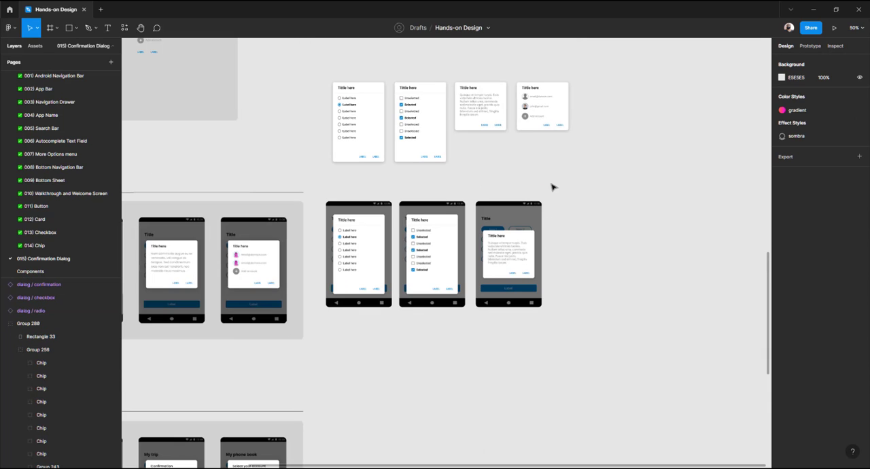
left_click(348, 210)
left_click_drag(348, 211, 569, 217, "alt")
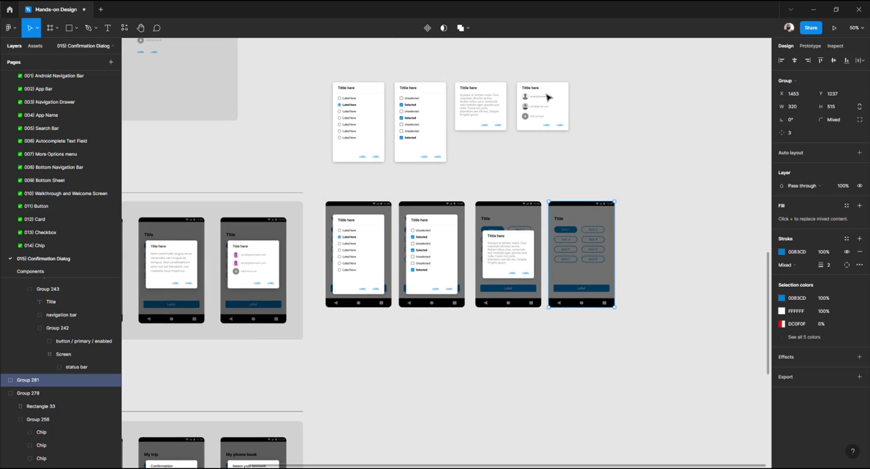
Place a copy of the information dialog on the fourth mockup and center it both ways
left_click(529, 100)
left_click_drag(528, 100, 589, 244, "alt")
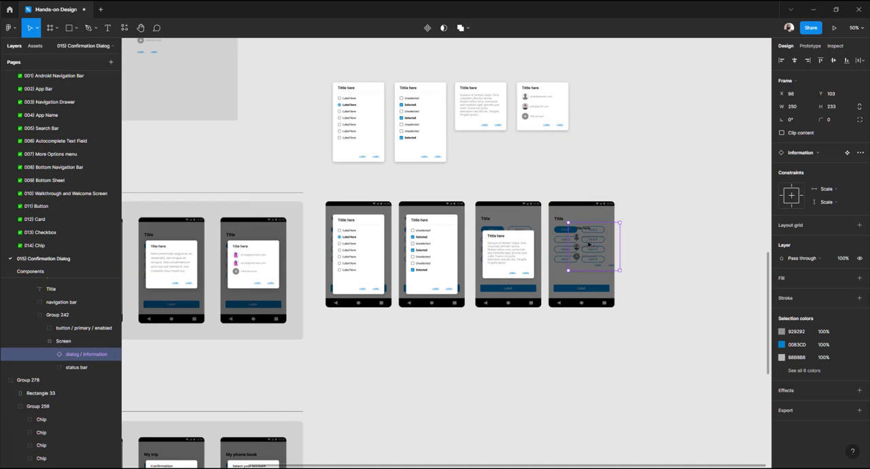
key("ctrl+x")
key("ctrl+v")
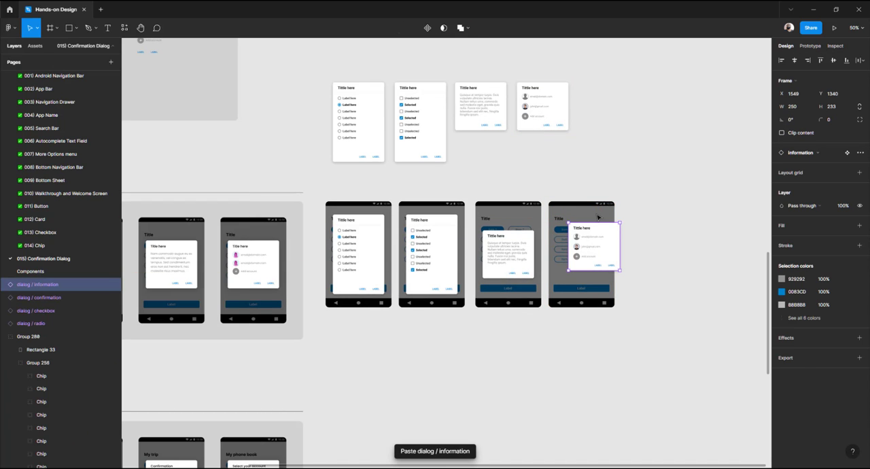
left_click(598, 218, "shift")
left_click(794, 60)
left_click(833, 60)
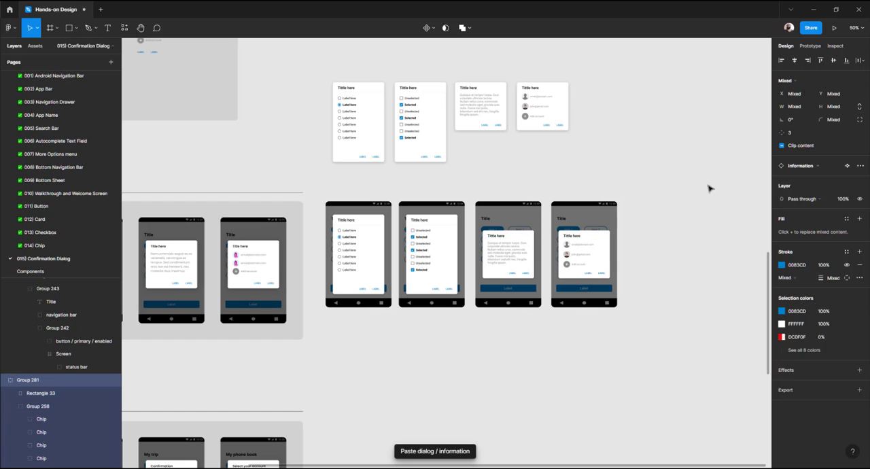
left_click(649, 206)
Nudge the confirmation and information dialogs upward together on their mockups
left_click(514, 252)
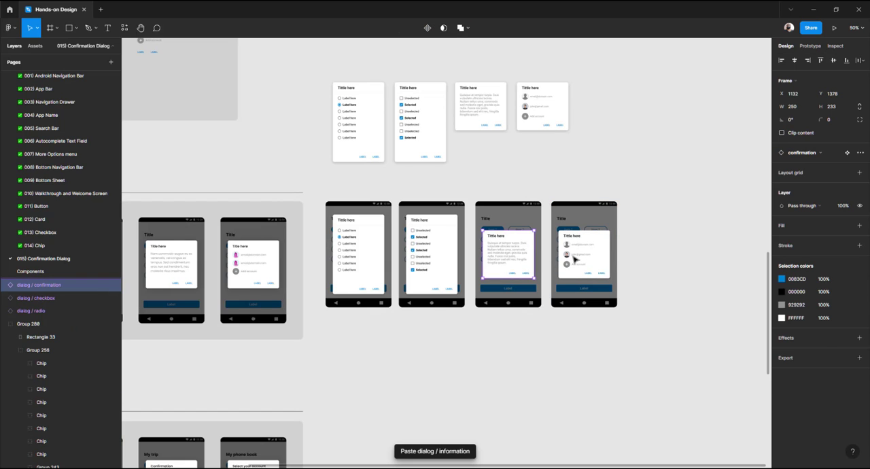
left_click(574, 259, "shift")
key("Up")
key("Up")
key("Up")
key("Up")
key("Up")
key("Up")
key("Up")
key("Up")
key("Up")
key("Up")
key("Up")
key("Up")
key("Up")
key("Up")
key("Up")
key("Up")
key("Up")
key("Up")
key("Up")
key("Up")
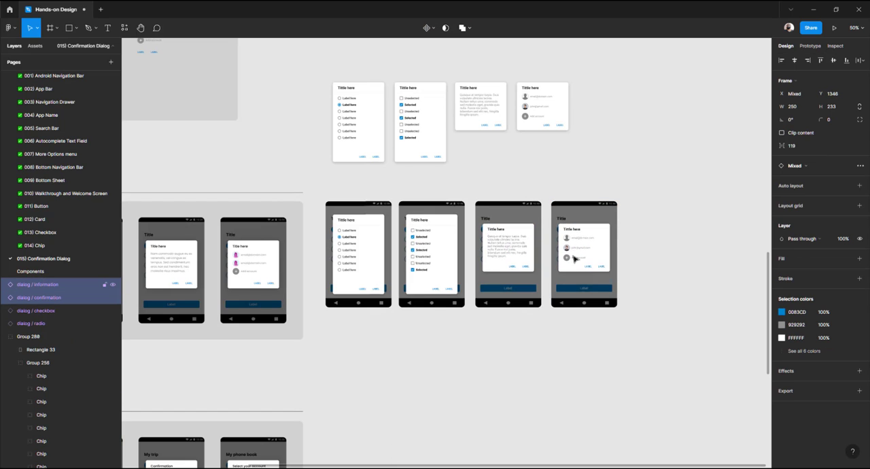
key("Up")
key("Up")
key("Up")
key("Up")
key("Up")
key("Up")
key("Up")
key("Up")
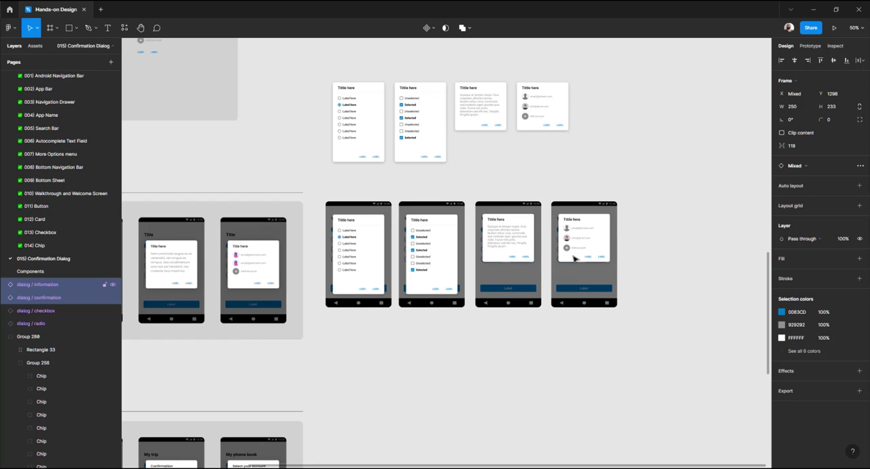
key("Down")
key("Down")
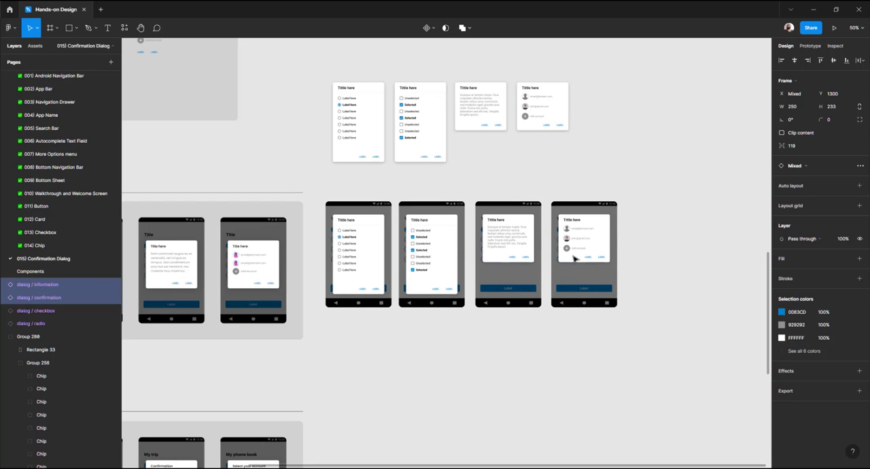
left_click(588, 181)
left_click(516, 231)
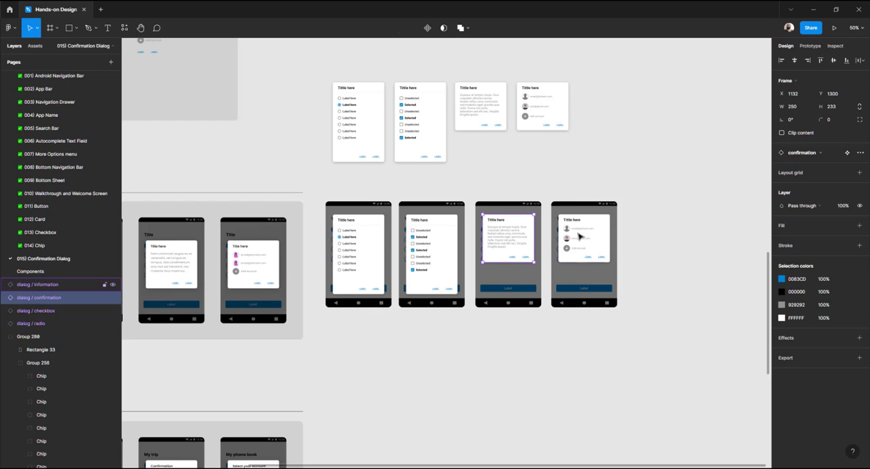
left_click(579, 235, "shift")
key("Down")
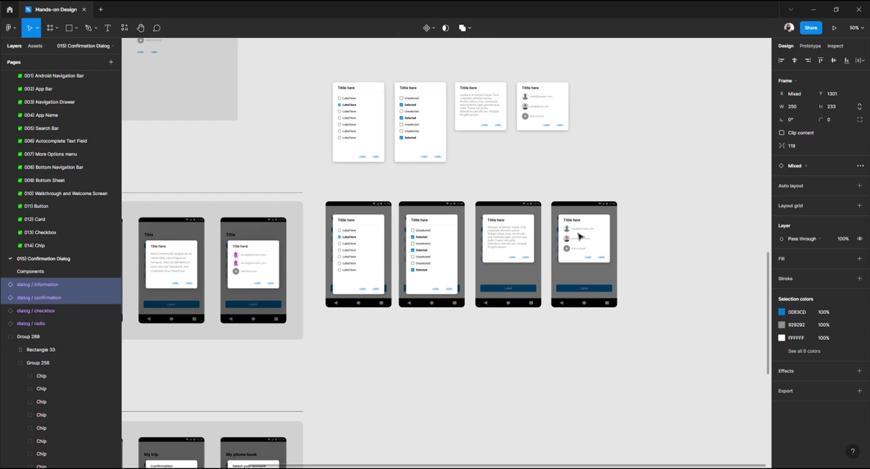
left_click(600, 189)
Try to move the confirmation and information dialogs down together
mouse_move(315, 209)
left_mouse_down()
mouse_move(525, 209)
mouse_move(302, 209)
left_mouse_up()
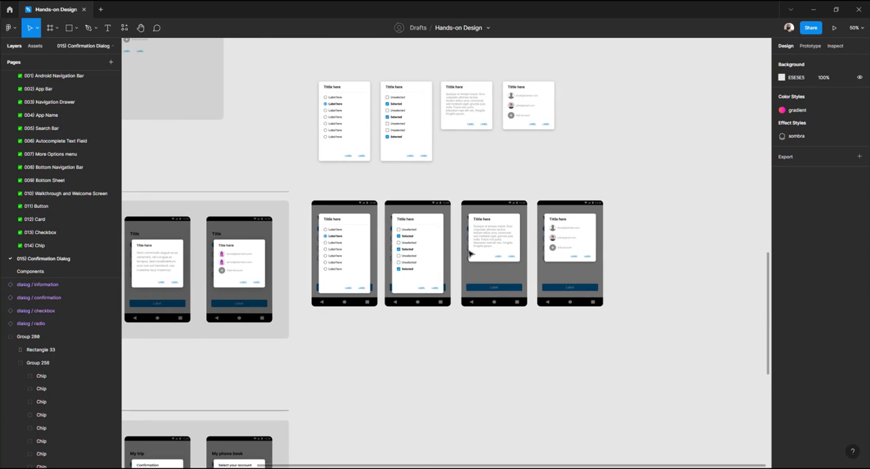
left_click(500, 246)
left_click(563, 243, "shift")
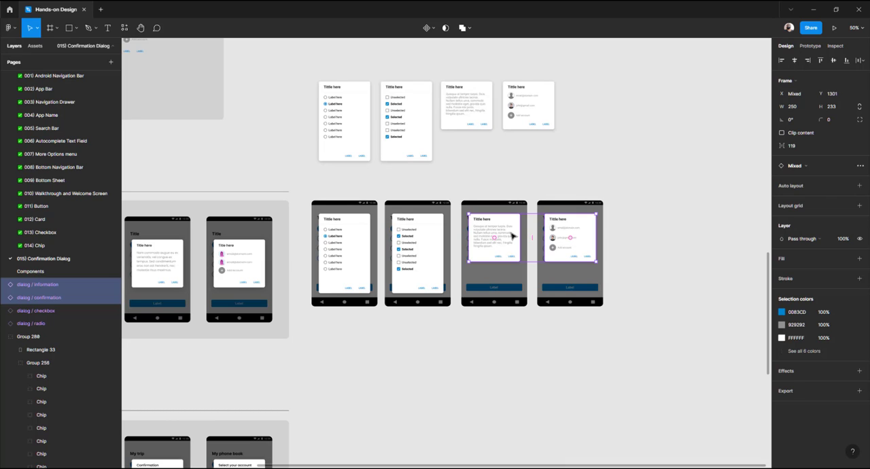
left_click_drag(511, 231, 510, 244)
key("ctrl+z")
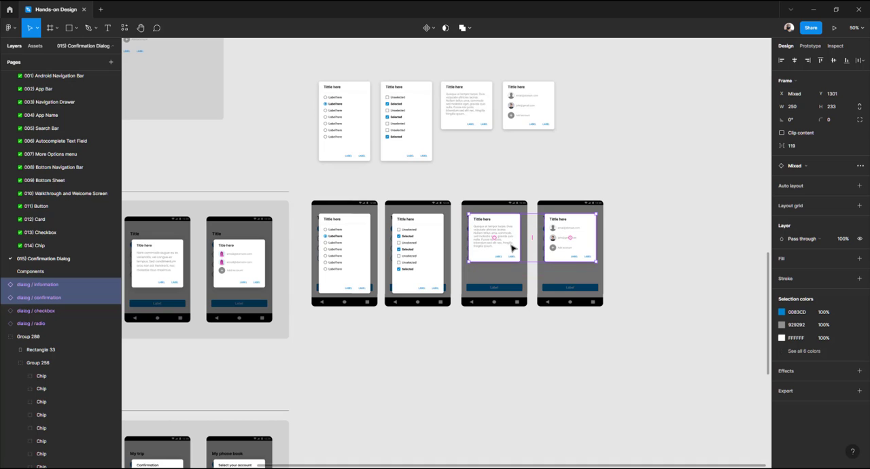
left_click(480, 184)
Move the four new dialog mockups into the row beside the Pages section
scroll(367, 114, "down", 3)
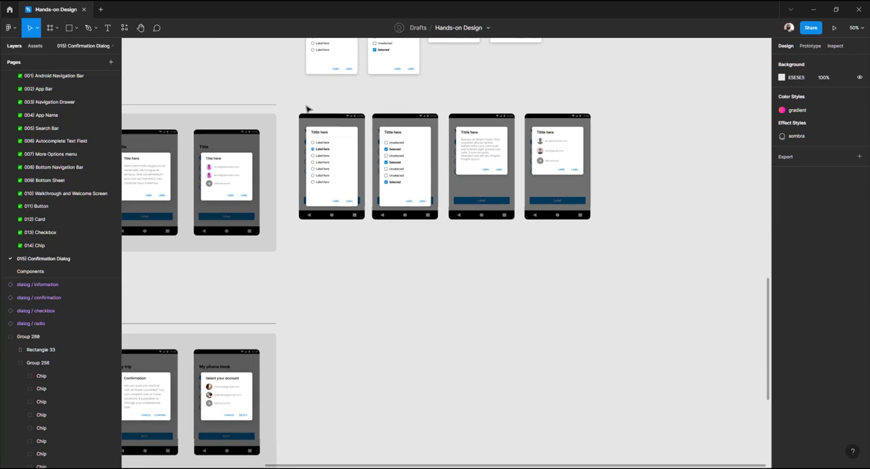
left_click_drag(292, 99, 641, 245)
scroll(628, 248, "down", 1)
scroll(627, 249, "left", 2)
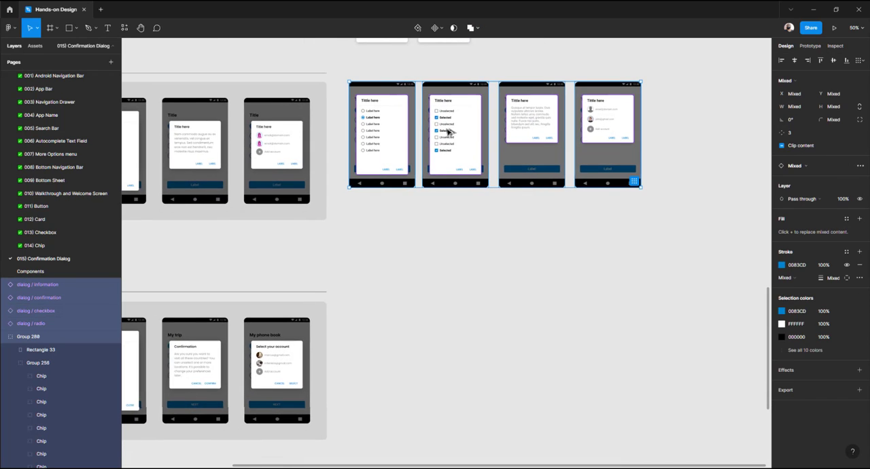
left_click_drag(448, 131, 468, 361)
left_click(377, 285)
left_click_drag(376, 285, 489, 155)
scroll(327, 178, "up", 5)
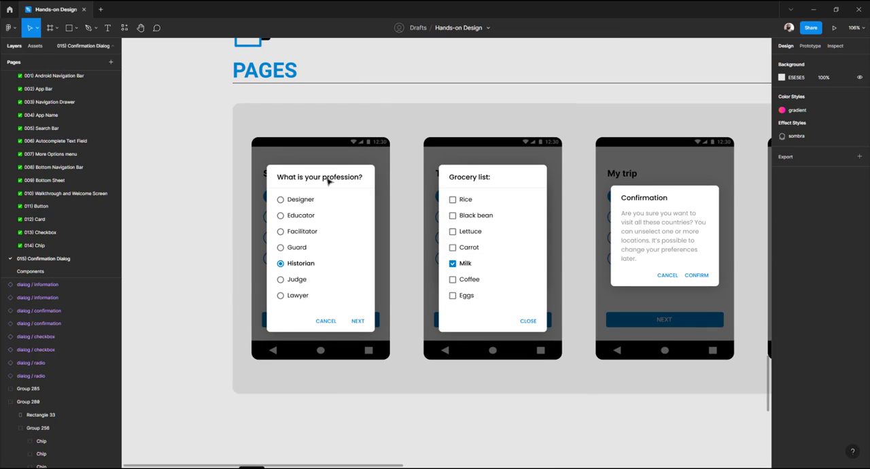
Copy the question "What is your profession?" and paste it as the title of the new radio dialog
left_click(327, 178, "ctrl")
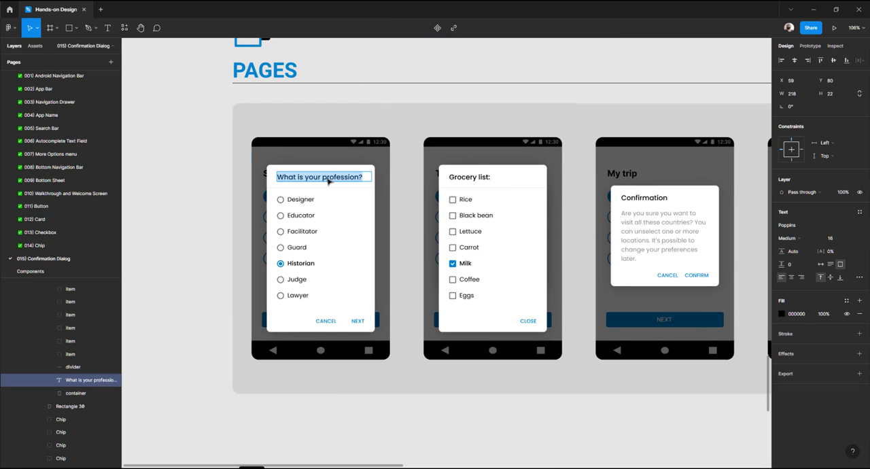
scroll(326, 177, "right", 15)
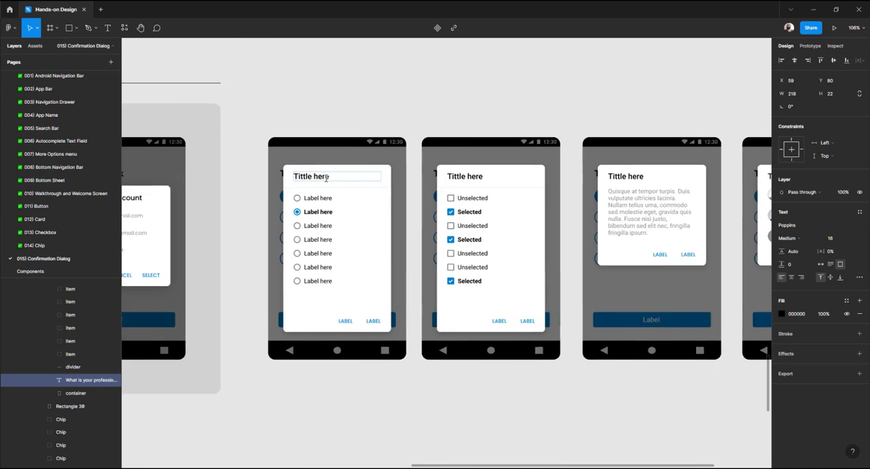
scroll(326, 178, "left", 5)
double_click(365, 176)
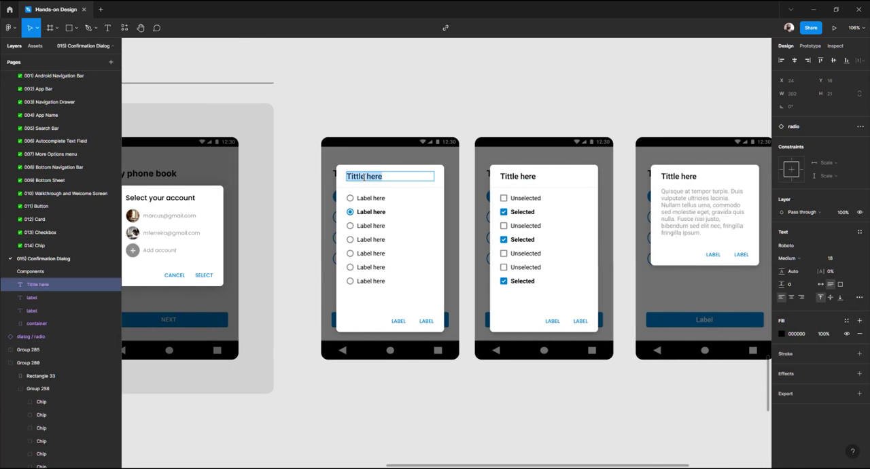
key("ctrl+v")
Rename the first two radio options in the new dialog as "Developer" and "UX Designer"
double_click(362, 198)
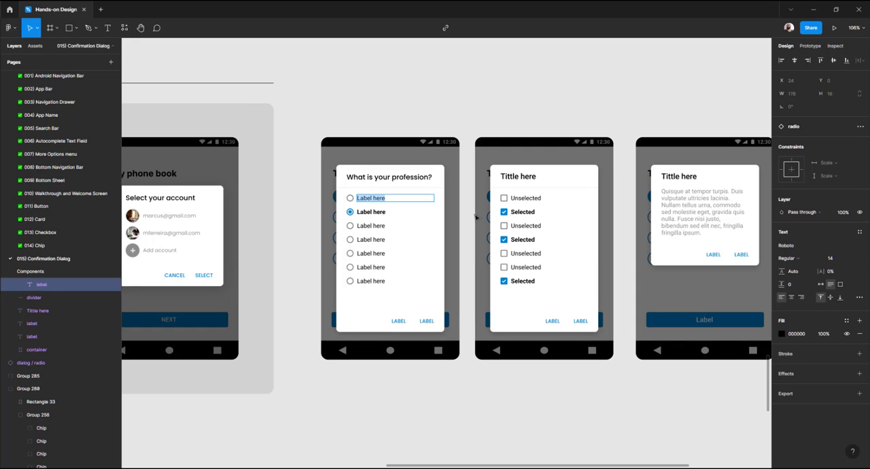
type("Developer")
key("Escape")
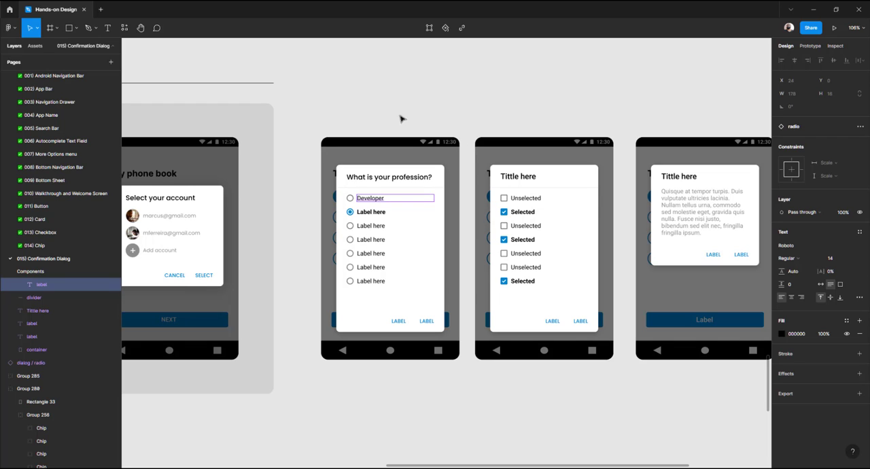
left_click(343, 120)
left_click(342, 146)
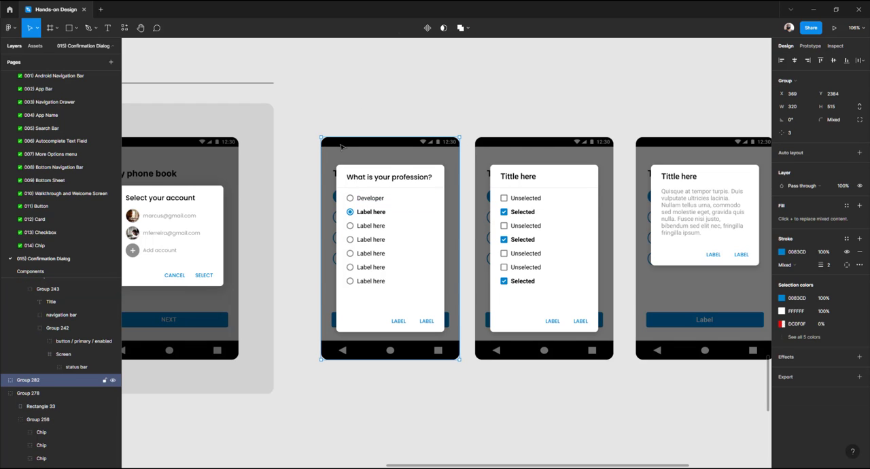
key("shift+2")
double_click(398, 187)
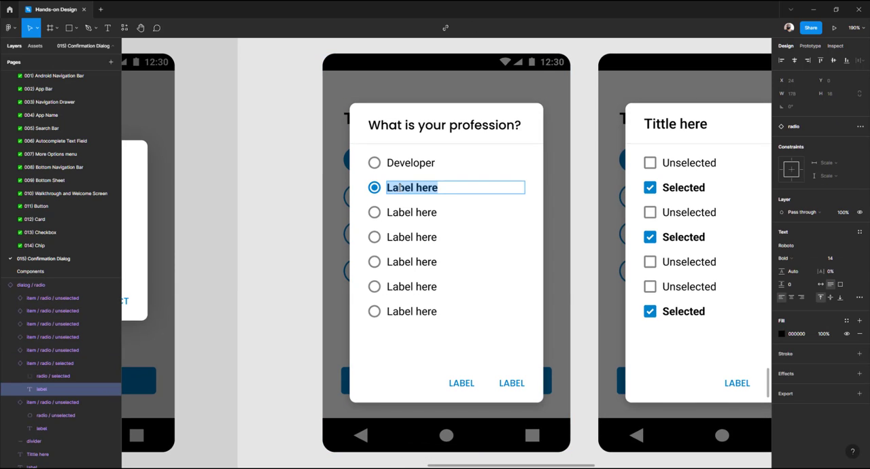
type("UX Designer")
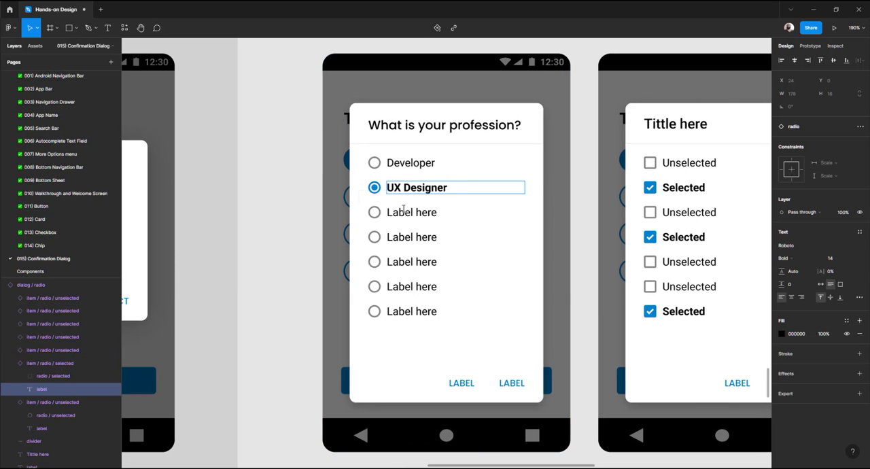
Rename the third and fourth radio options as "UI Designer" and "UX / UI Designer"
left_click(403, 211)
double_click(403, 211)
type("UI D")
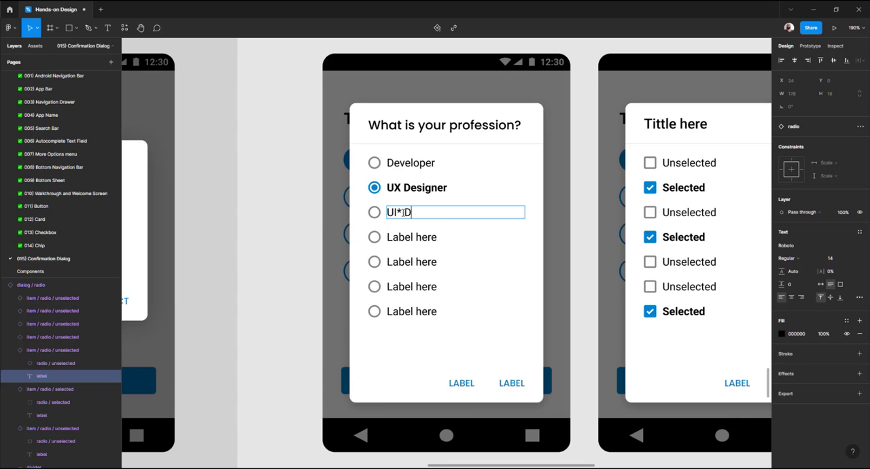
type("esigner")
left_click(390, 238)
double_click(392, 237)
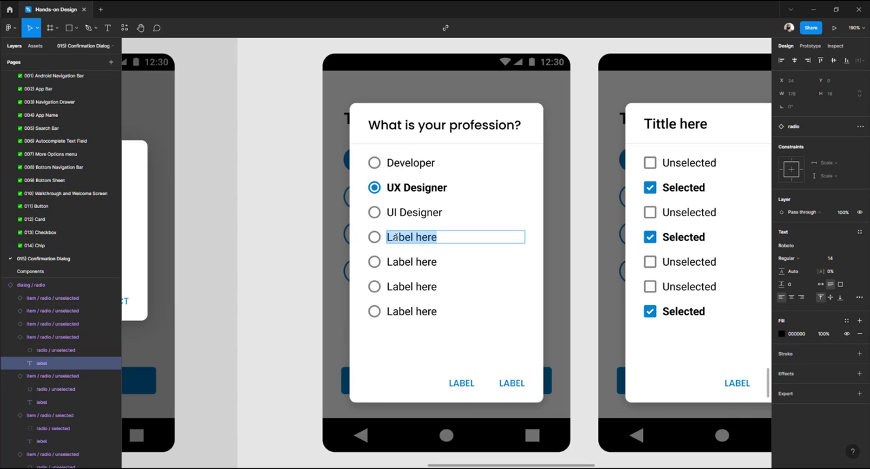
type("UX / UI")
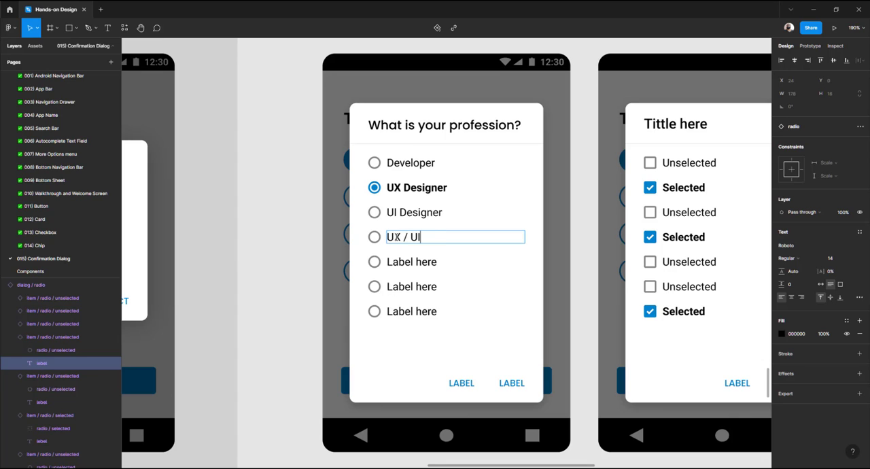
type(" Designer")
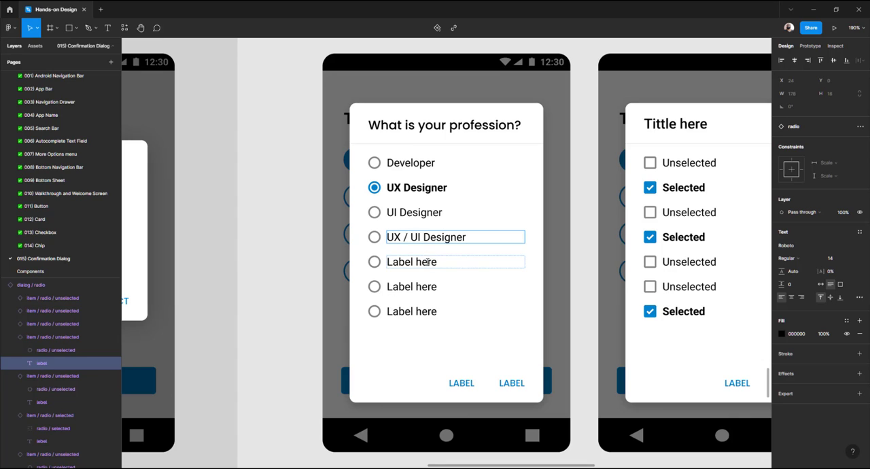
Rename the last three radio options as "Product Manager", "CEO" and "CTO"
left_click(431, 262)
double_click(433, 262)
type("Pro")
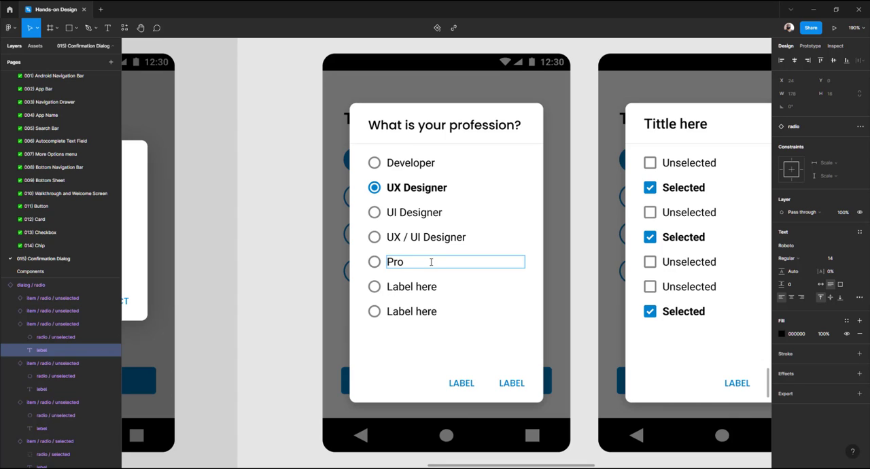
type("duct Manager")
triple_click(399, 286)
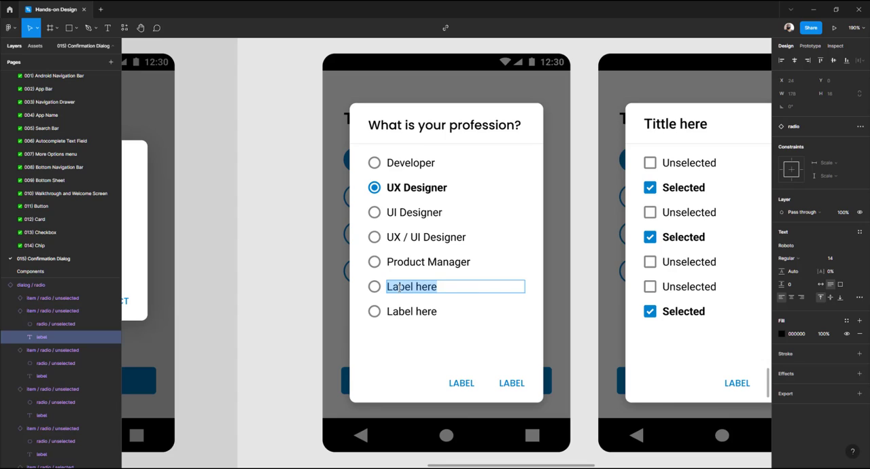
type("CEO")
key("Escape")
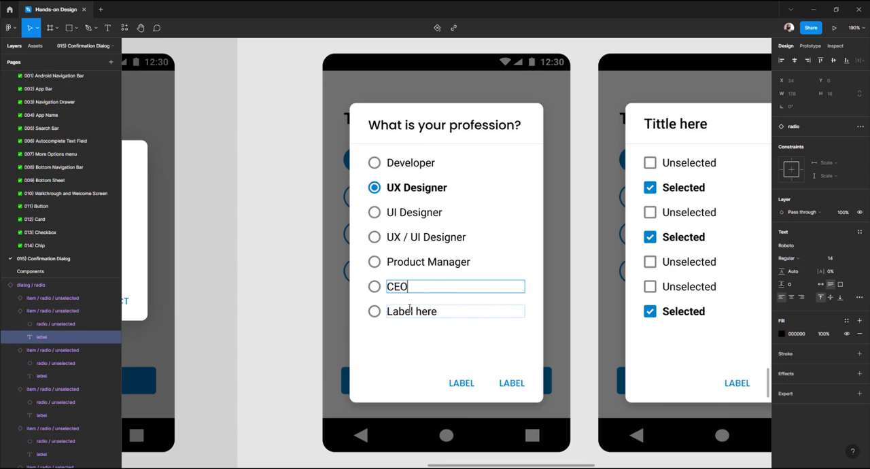
double_click(408, 311)
type("CTO")
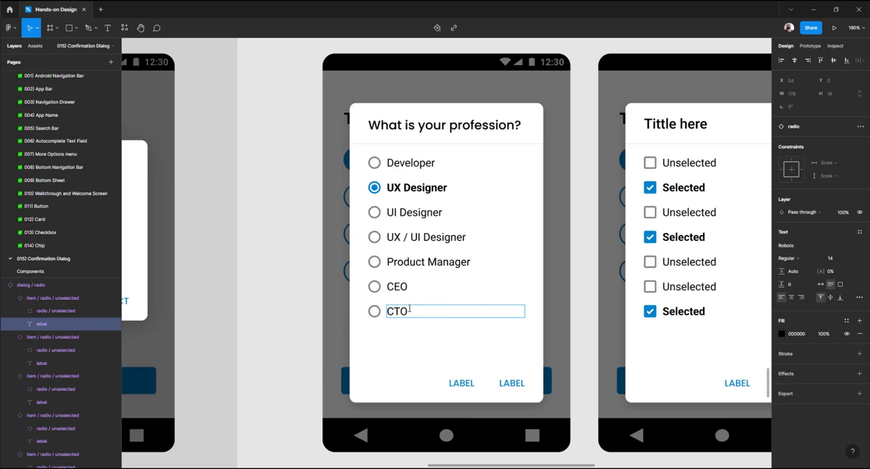
key("Escape")
Rename the radio dialog's action buttons as "CANCEL" and "NEXT"
left_click(465, 385)
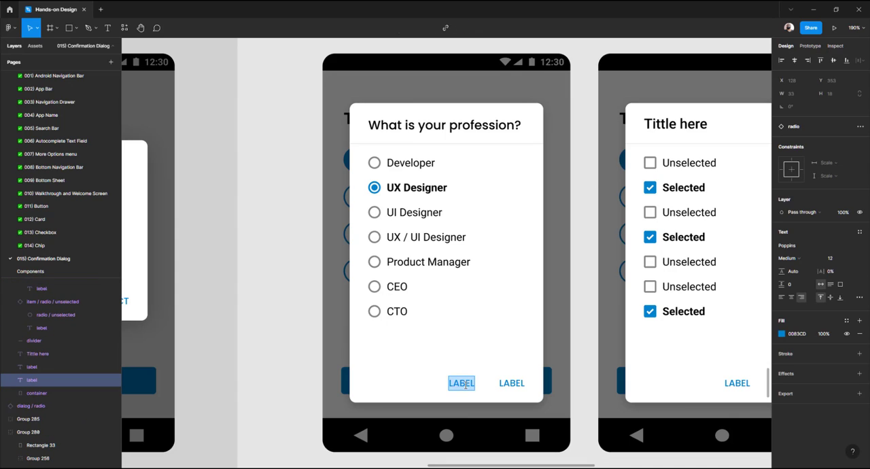
type("CANCEL")
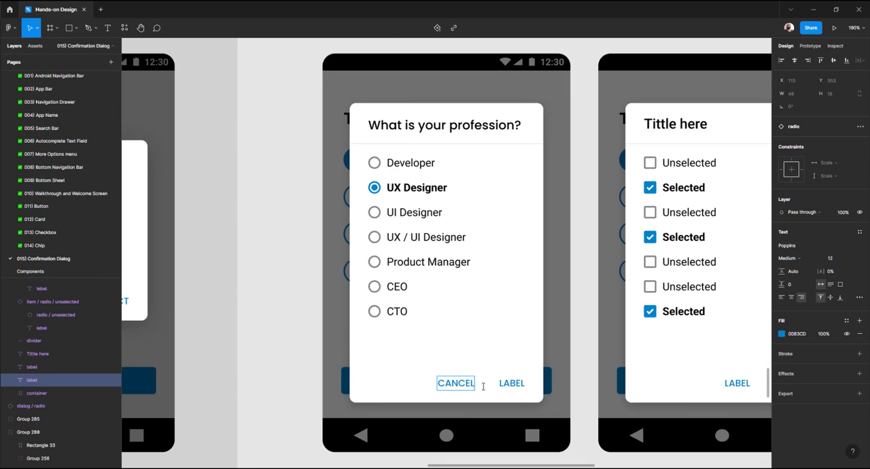
double_click(522, 384)
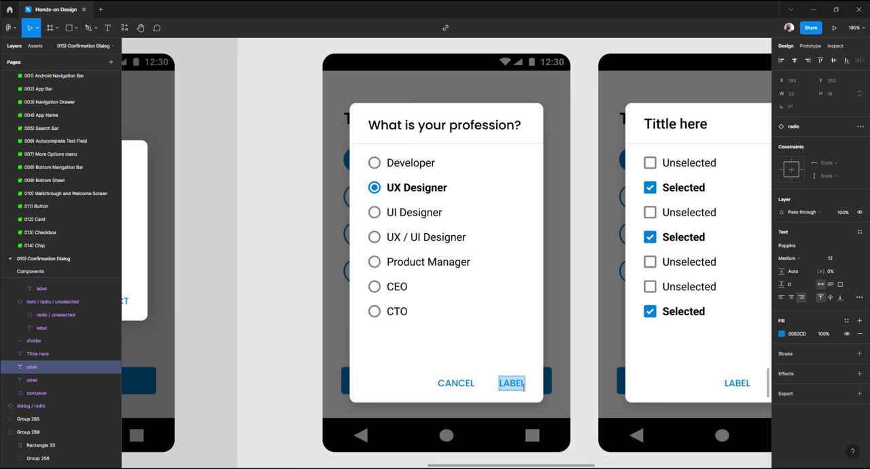
type("NEXT")
key("Escape")
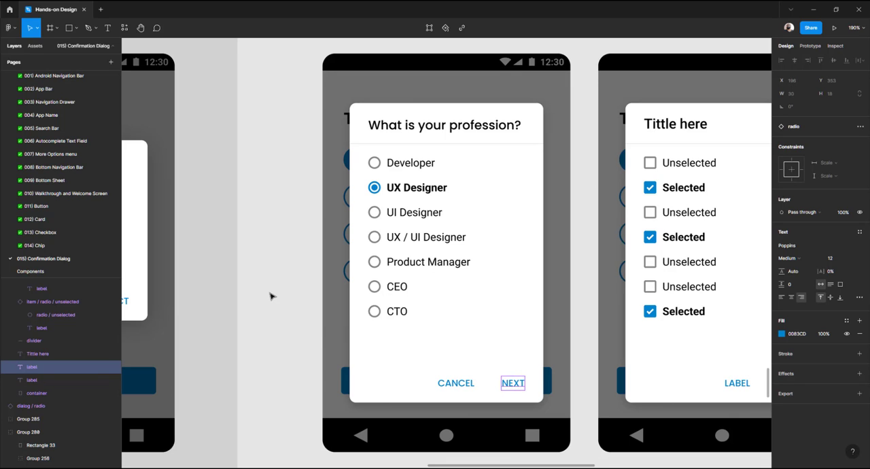
Retitle the new checkbox dialog as "What subjects do you like?"
left_click(310, 298)
scroll(313, 296, "right", 5)
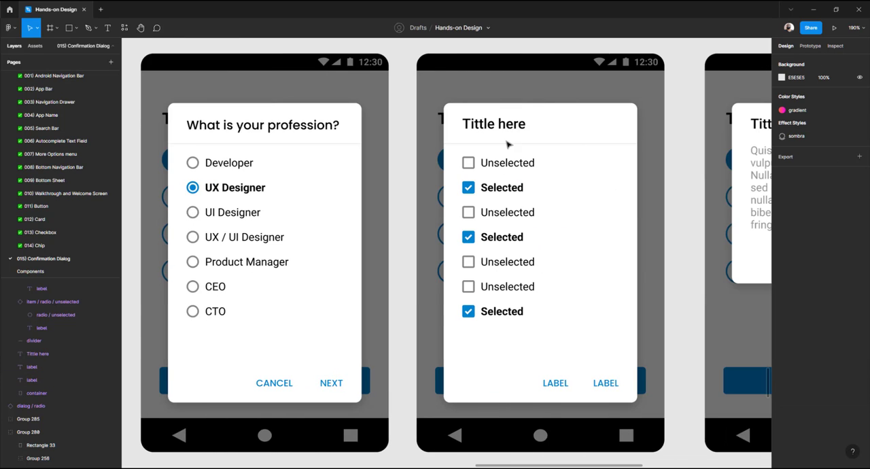
double_click(504, 127)
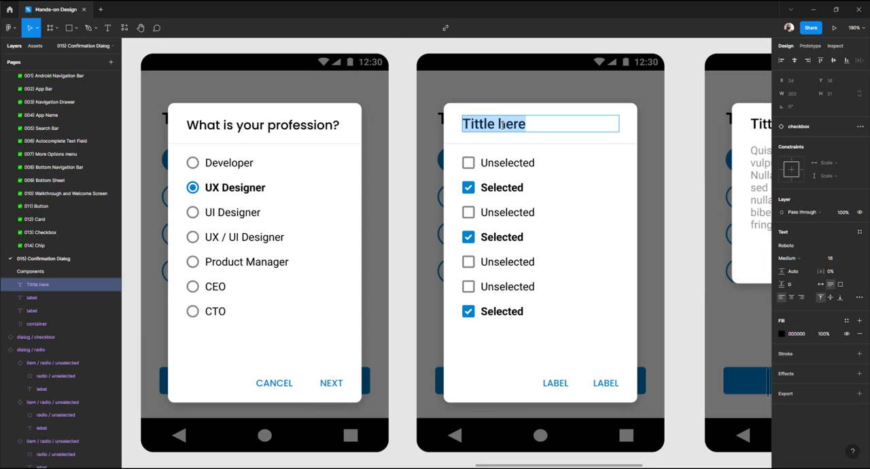
type("What are yo")
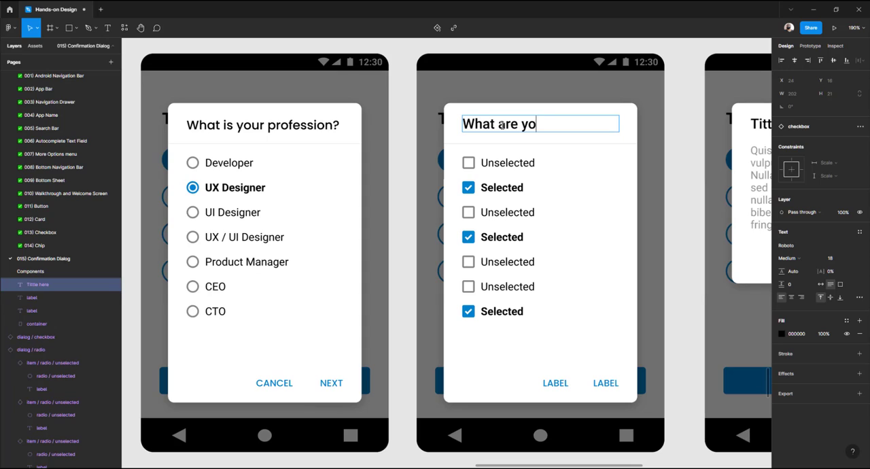
type("ur in")
key("BackSpace")
key("BackSpace")
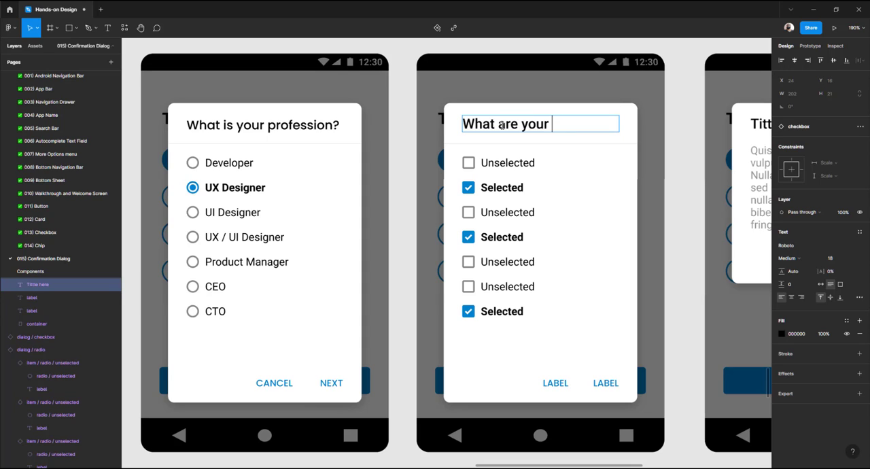
key("BackSpace")
key("BackSpace")
key("BackSpace")
key("BackSpace")
key("BackSpace")
key("BackSpace")
key("BackSpace")
key("BackSpace")
type("subjects ")
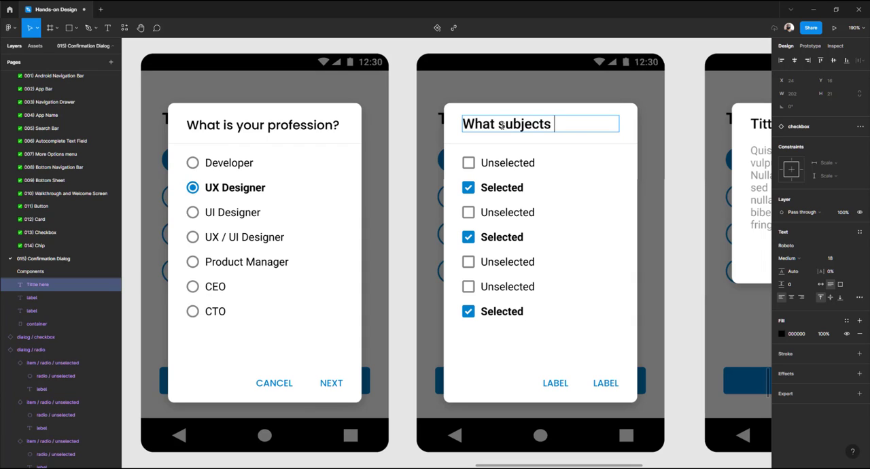
type("do you like")
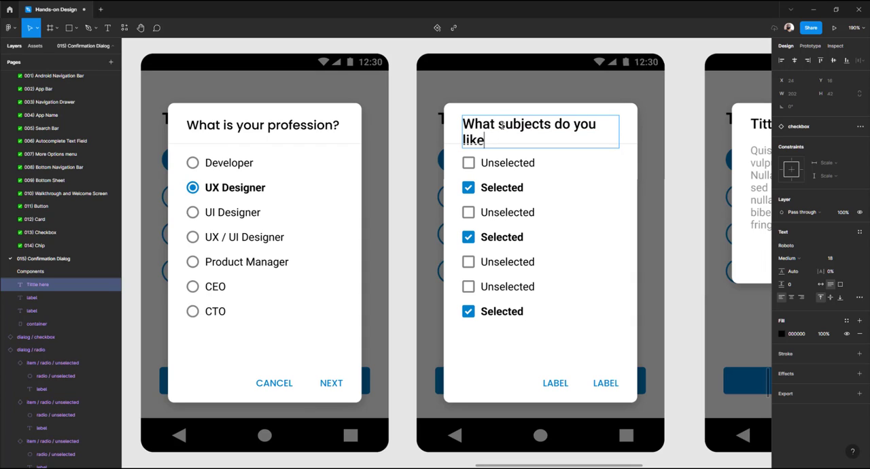
type(":")
type("?")
key("Escape")
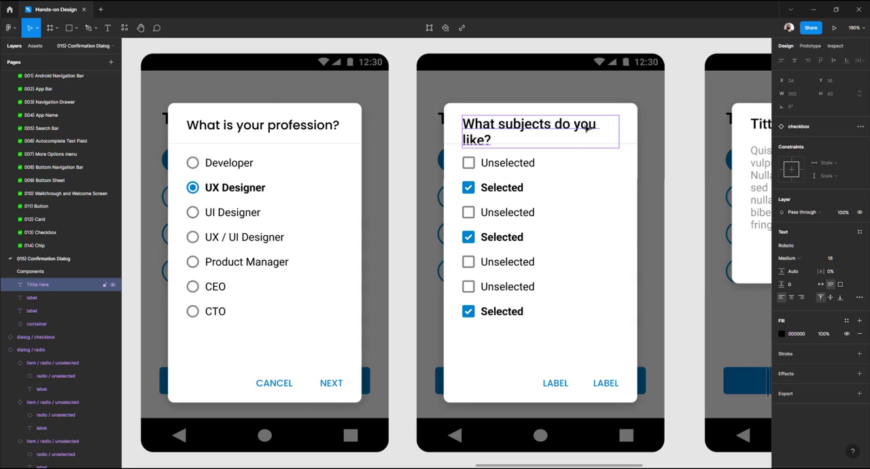
Set the checkbox dialog title's font size to 16 so it fits on one line
left_click(314, 127)
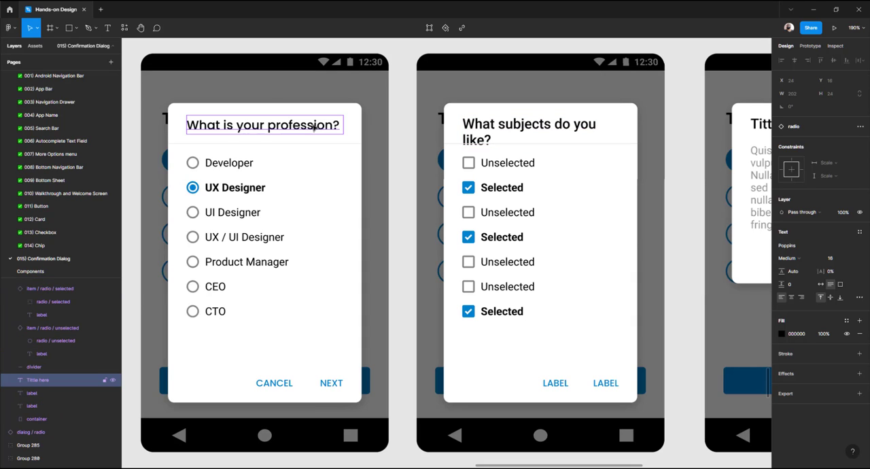
left_click(548, 129)
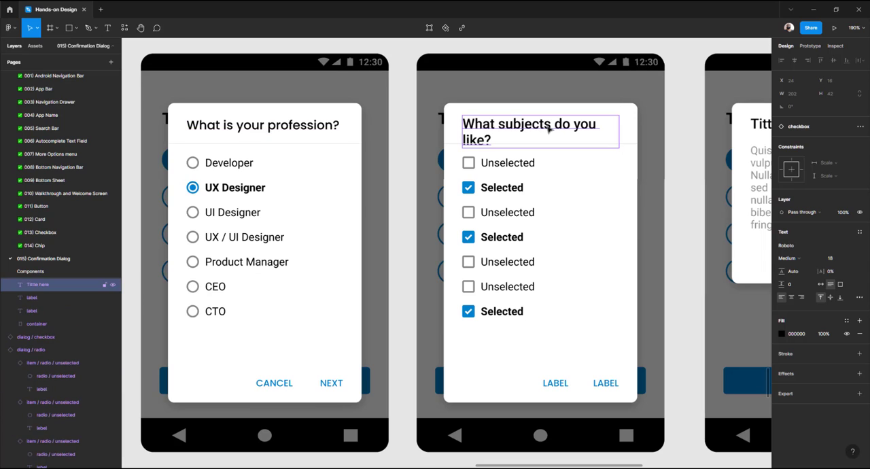
left_click(833, 260)
key("Return")
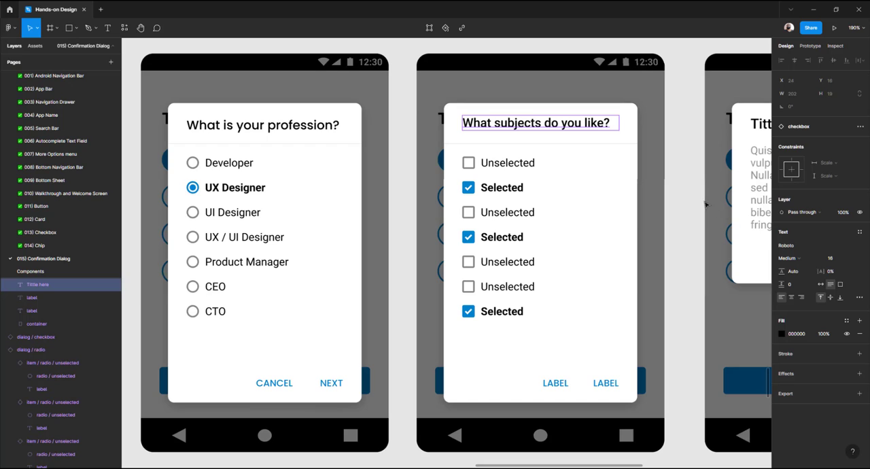
Open the main checkbox dialog component and set the titles of all four dialog components to font size 16
key("Escape")
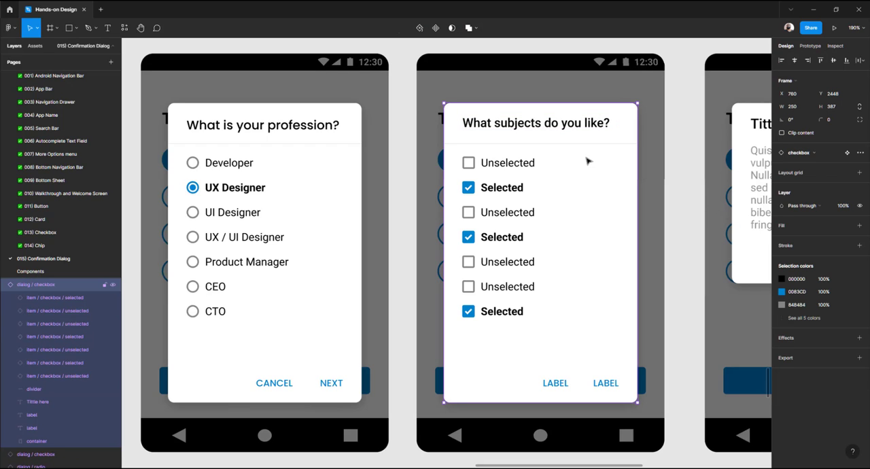
left_click(847, 152)
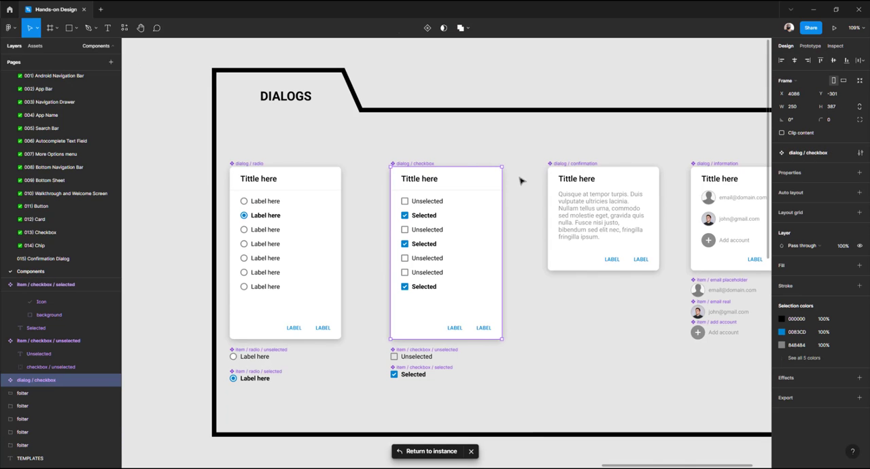
double_click(270, 183)
left_click(408, 182, "shift")
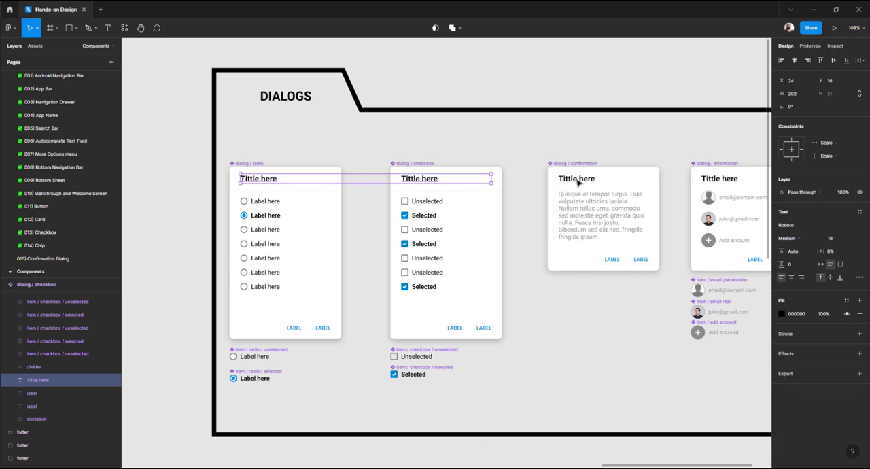
left_click(580, 182, "shift")
left_click(732, 182, "shift")
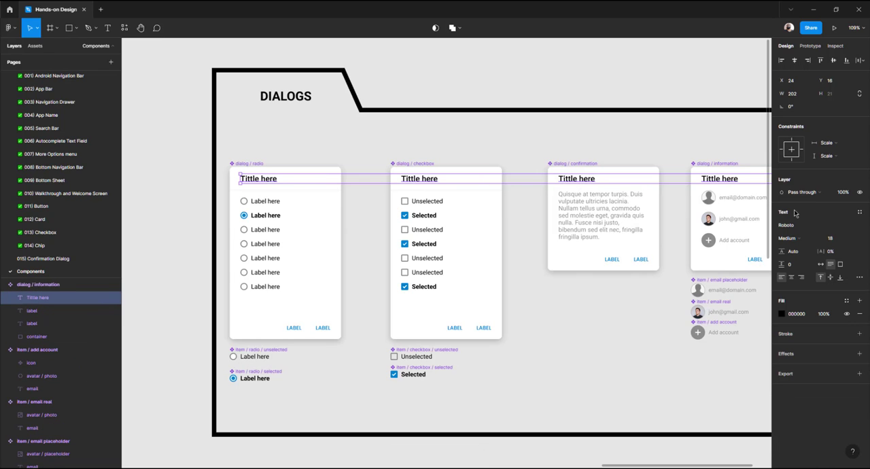
left_click(840, 238)
key("Return")
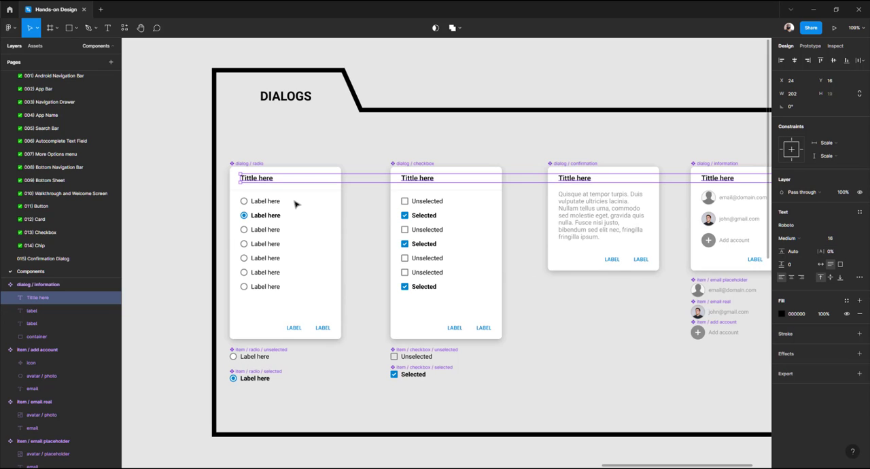
Open the radio dialog component's divider and nudge it up 2 px to Y 51
scroll(294, 204, "up", 5)
left_click(277, 185)
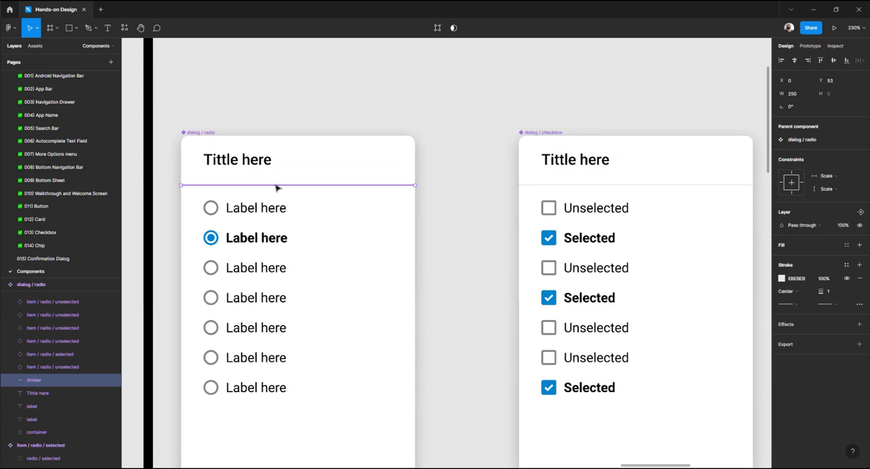
key("alt")
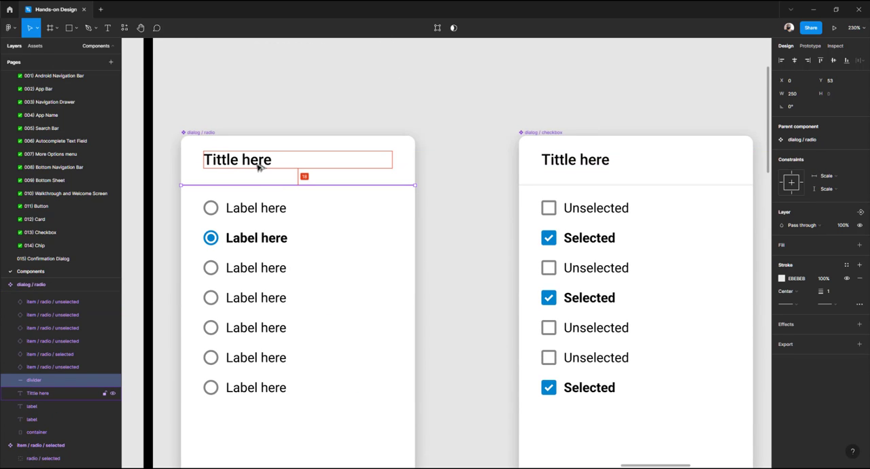
key("Up")
key("Up")
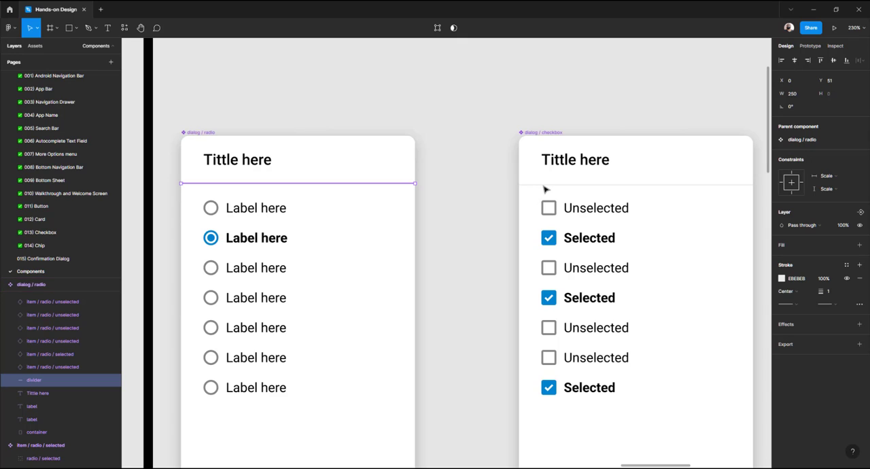
Nudge the checkbox dialog component's divider up to Y 51 and return to the instance
left_click(543, 184)
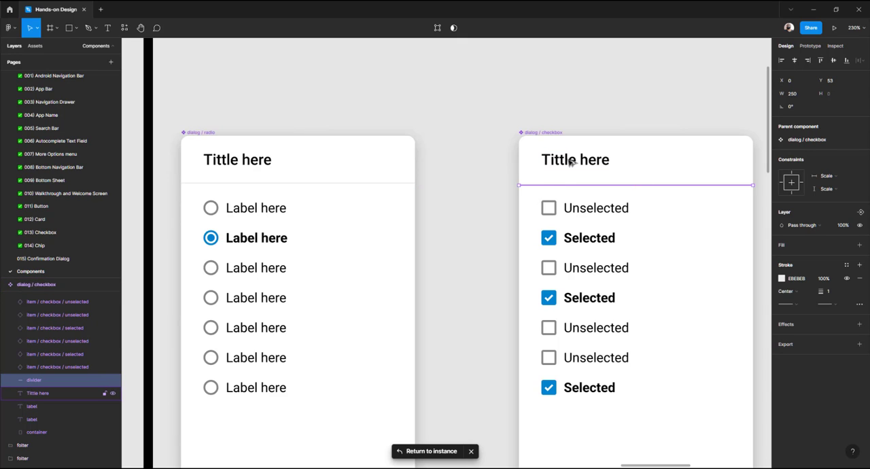
key("alt")
key("Down")
key("Down")
key("Down")
key("Down")
key("Down")
key("Down")
key("Down")
key("Down")
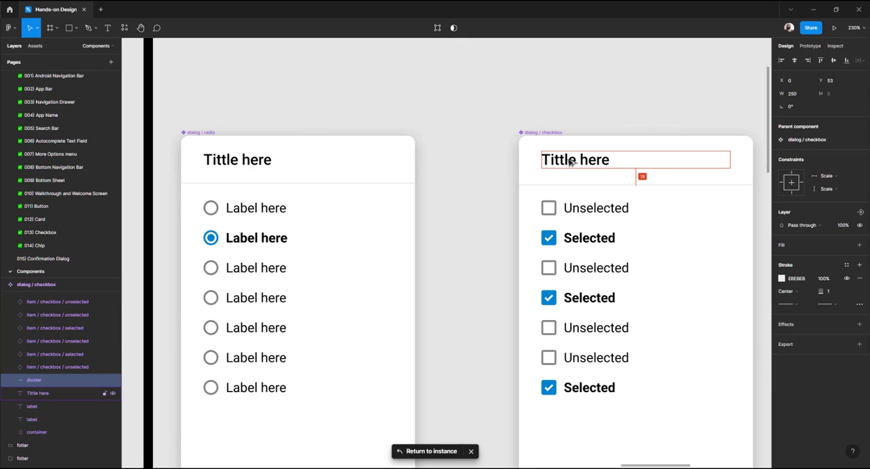
key("Up")
key("Up")
scroll(559, 173, "right", 5)
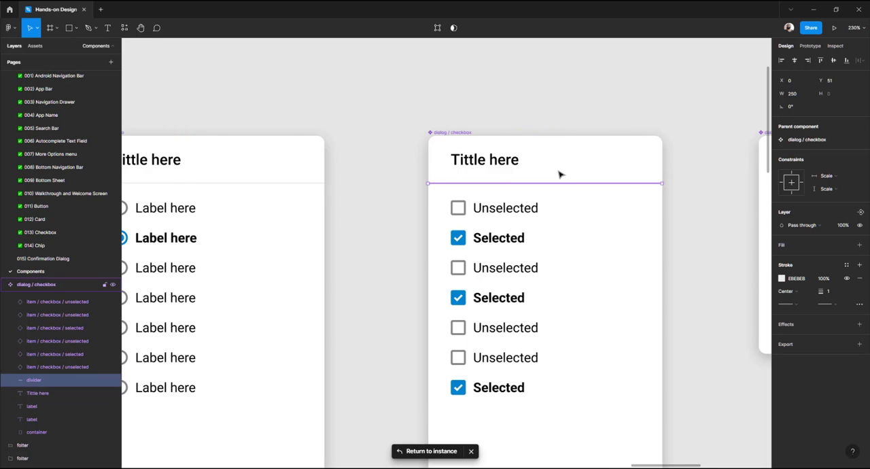
scroll(560, 172, "right", 5)
scroll(302, 190, "down", 8)
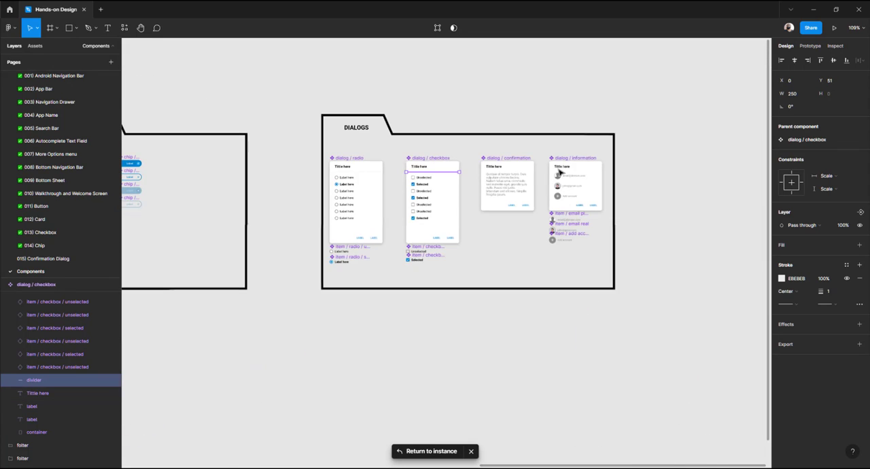
left_click(431, 451)
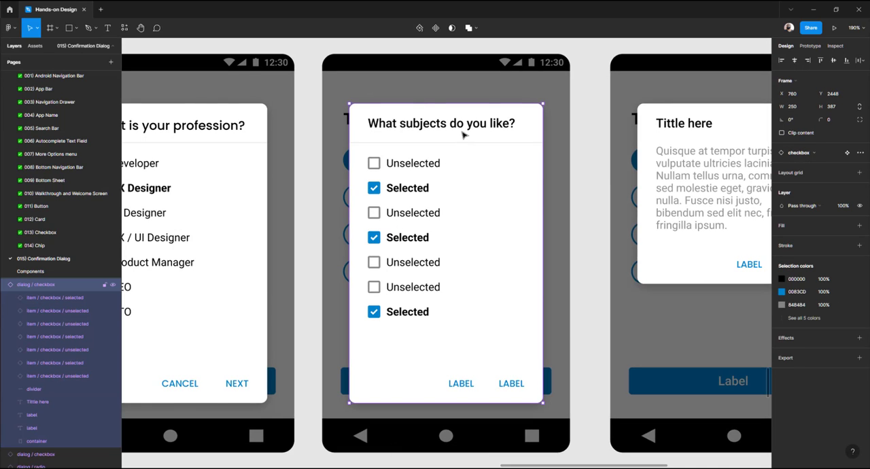
Rename the checkbox dialog's first option as "Colors Study"
double_click(414, 168)
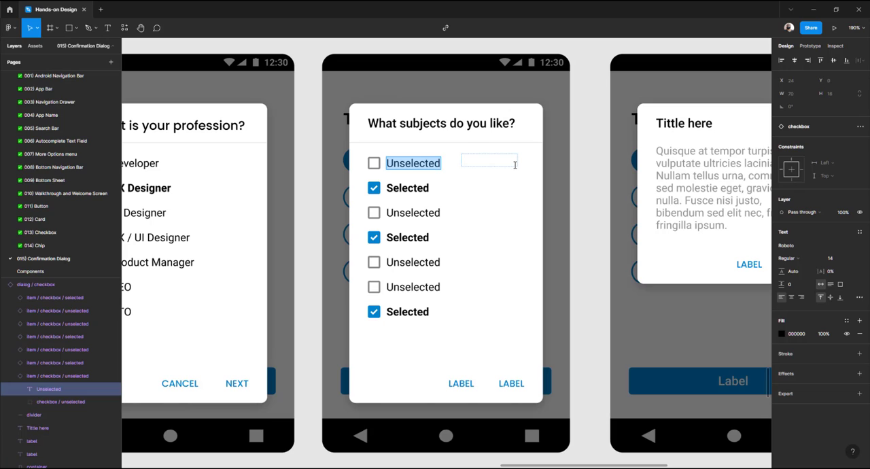
type("C")
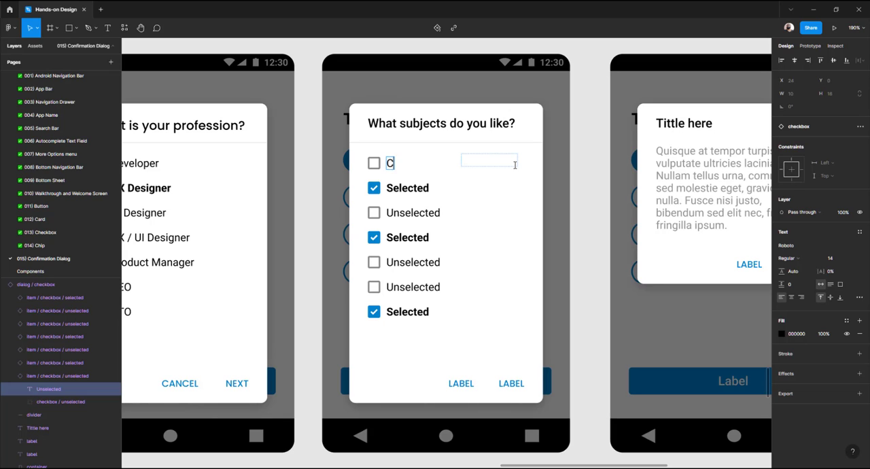
type("olors Study")
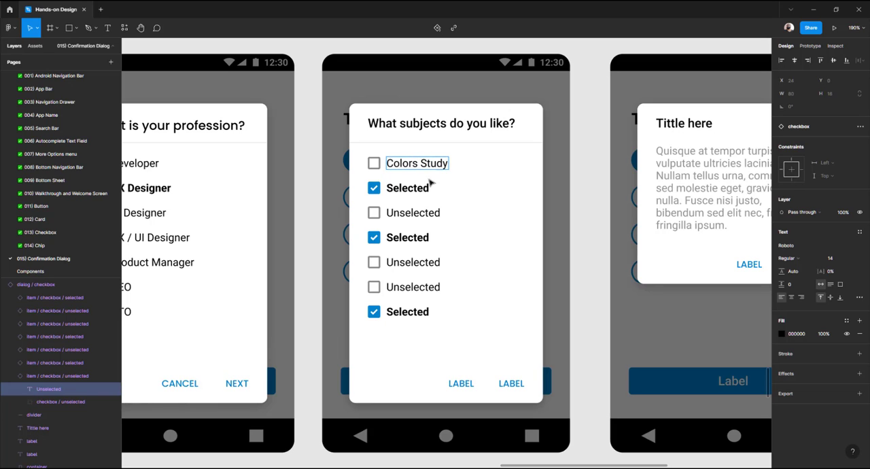
Rename the second checkbox option as "Information Architecture"
double_click(414, 186)
type("Inffo")
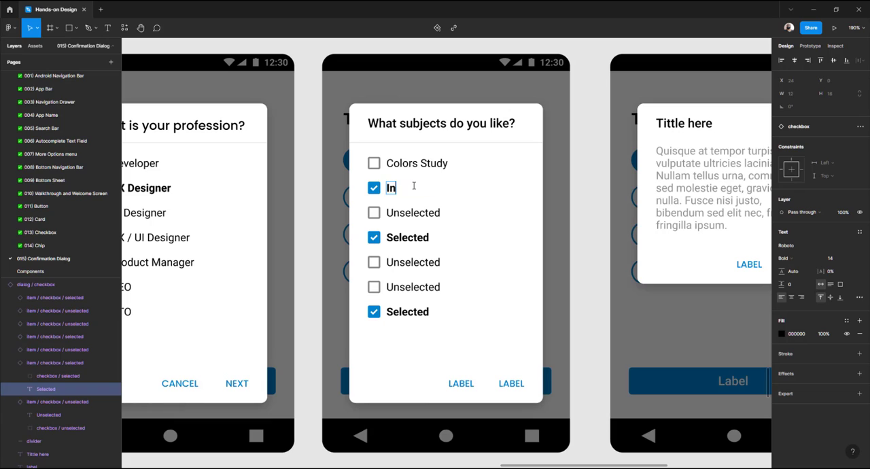
key("BackSpace")
key("BackSpace")
key("BackSpace")
type("formatio")
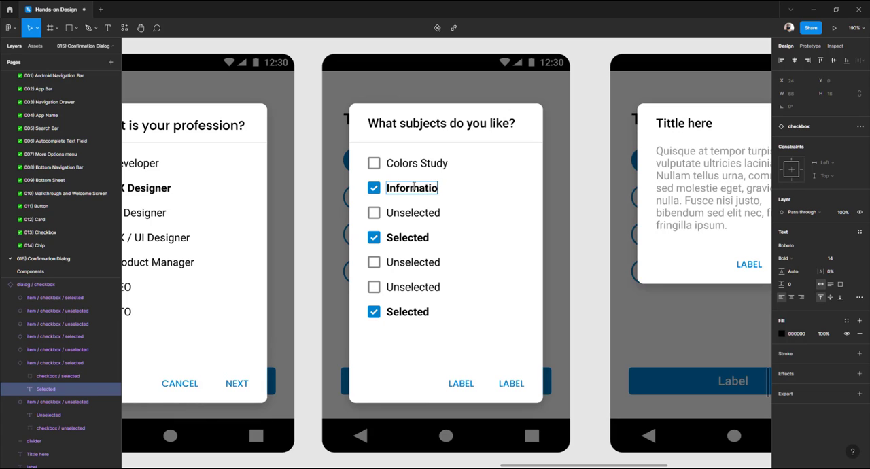
type("n Archi")
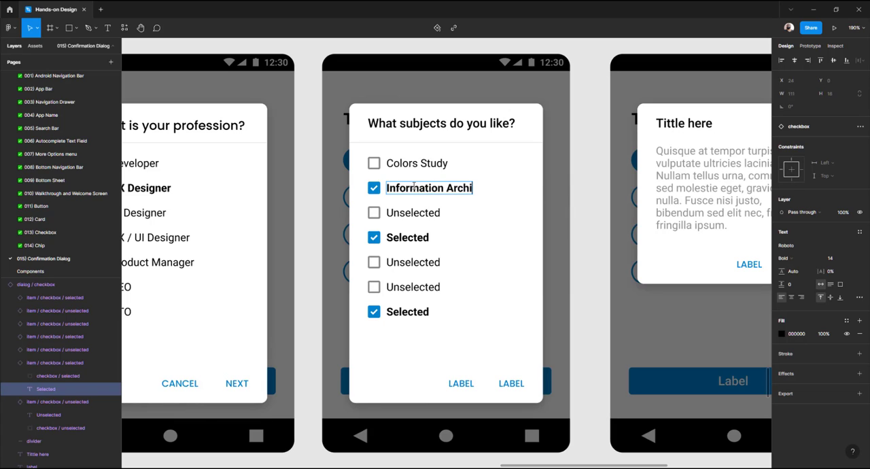
type("tecutre")
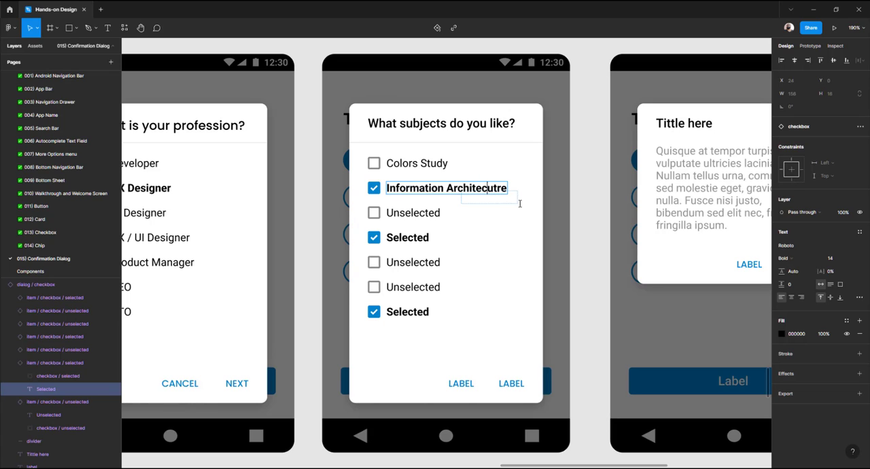
key("Delete")
key("Delete")
key("Delete")
key("BackSpace")
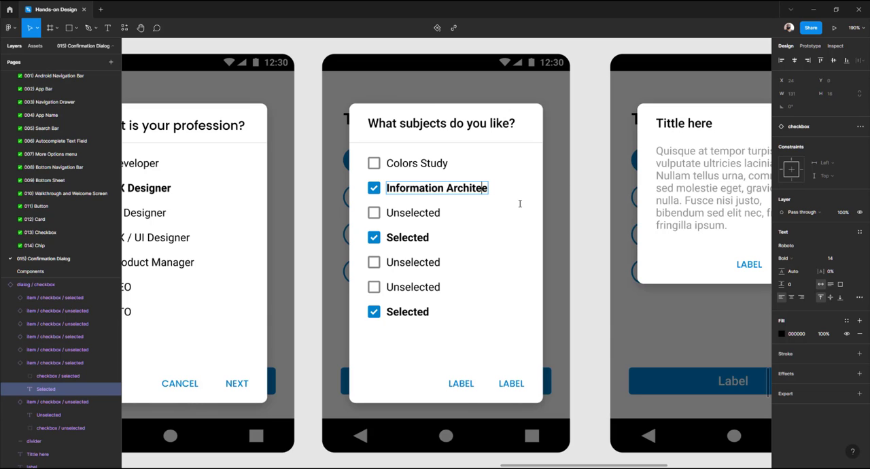
type("ctur")
Rename the third and fourth checkbox options as "Prototyping" and "Interaction Design"
double_click(420, 210)
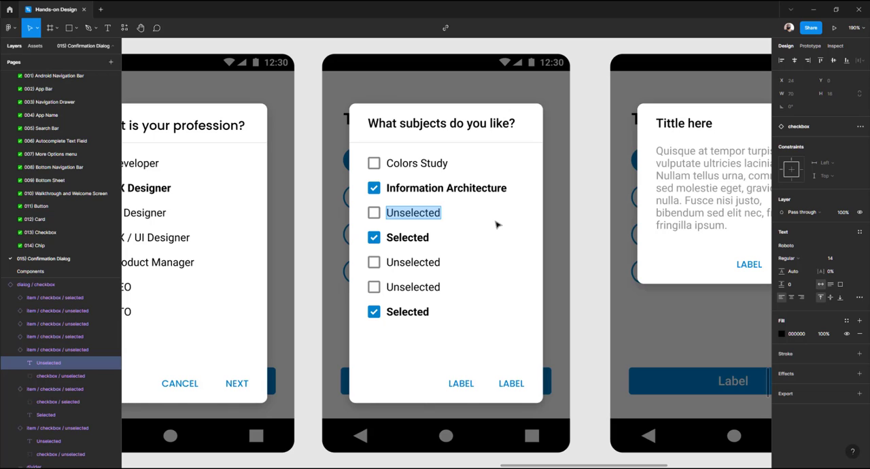
type("Prototyping")
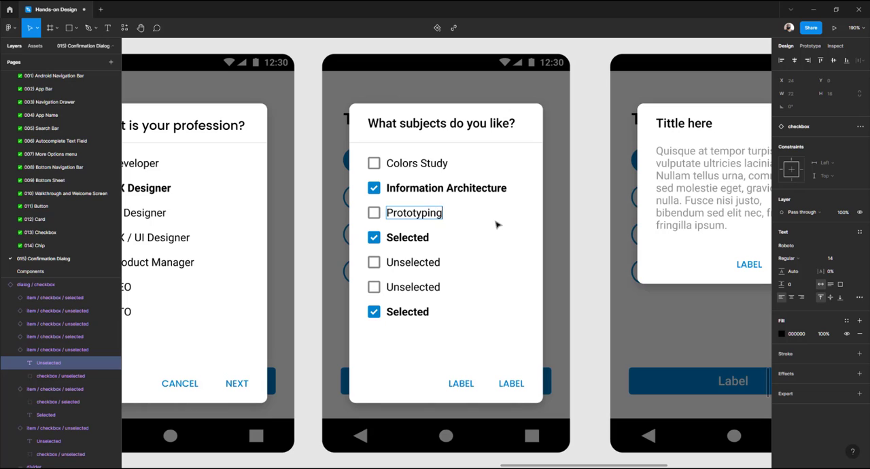
double_click(419, 236)
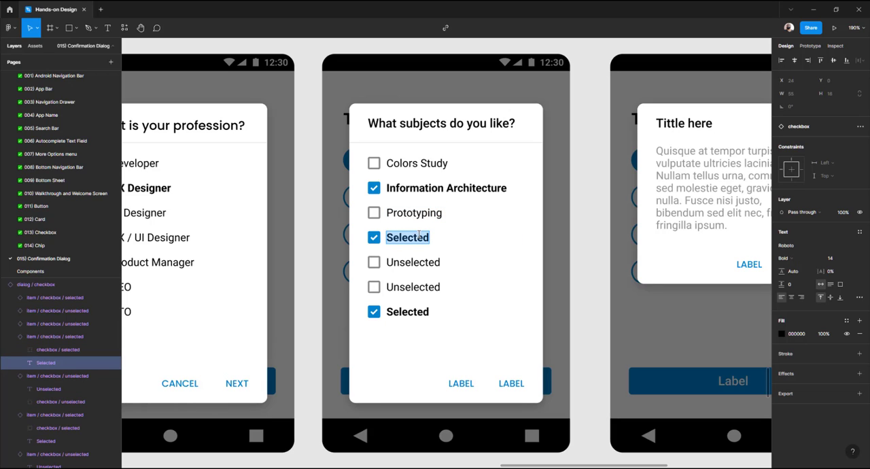
type("Interaction")
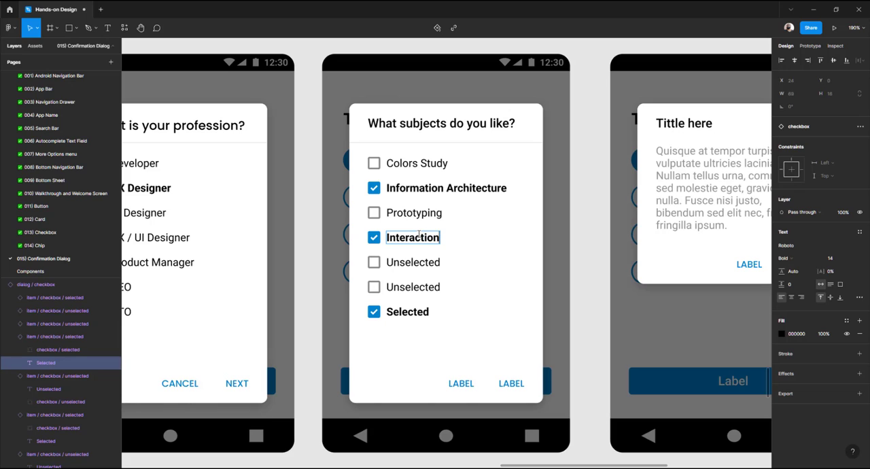
type(" design")
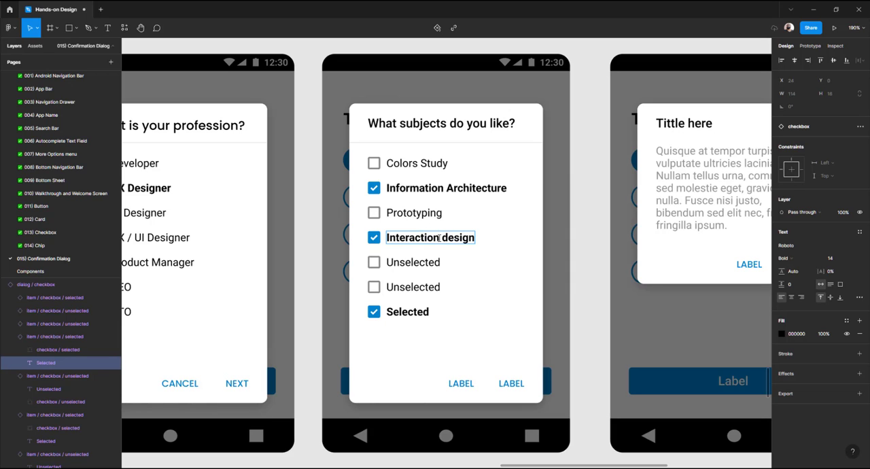
left_click(451, 238)
key("BackSpace")
type("D")
Rename the fifth and sixth checkbox options as "Research" and "Design System"
double_click(413, 262)
type("Resea")
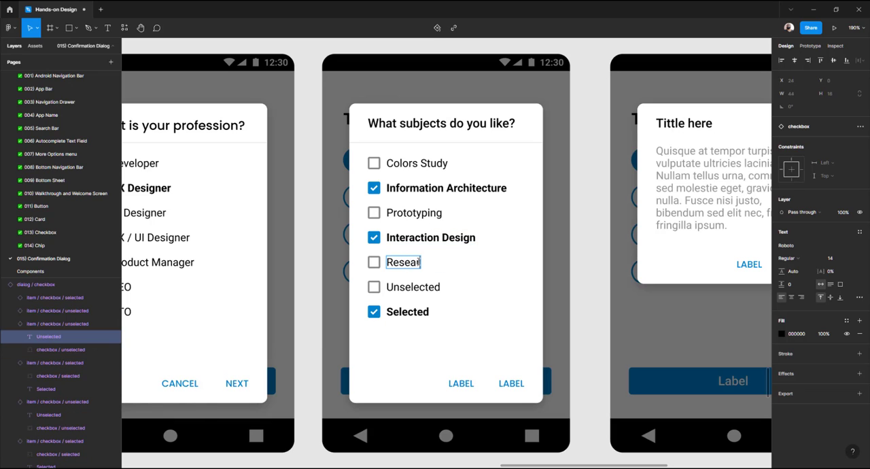
type("rch")
double_click(424, 288)
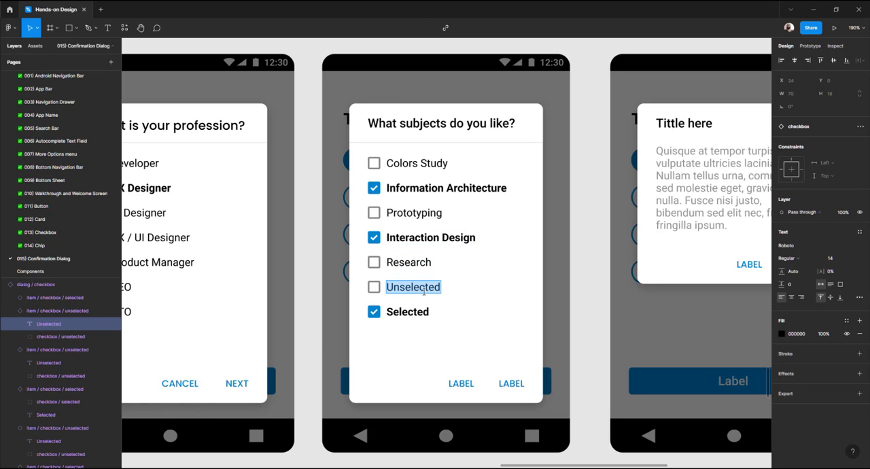
type("Design System")
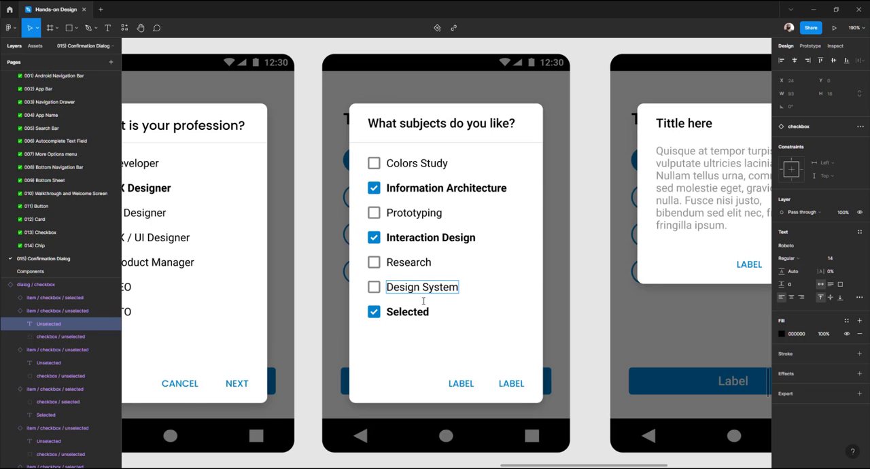
Rename the last checkbox option as "Management"
double_click(415, 312)
type("Management")
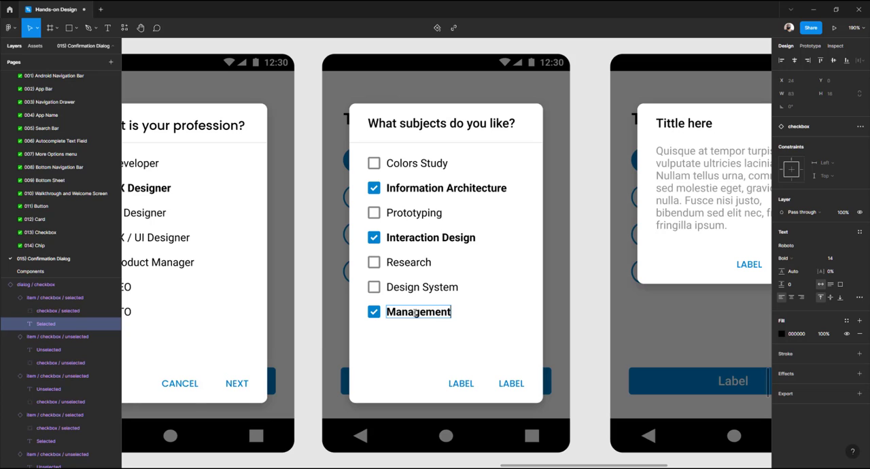
key("Escape")
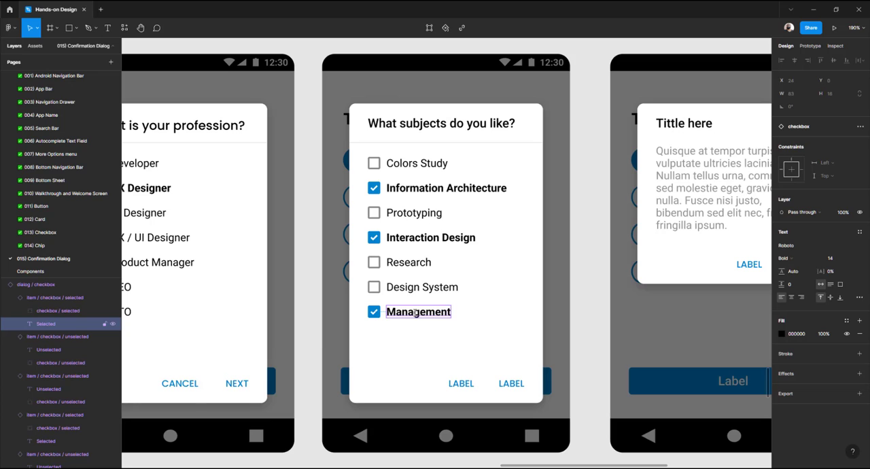
Rename the checkbox dialog's action buttons as "PREVIOUS" and "NEXT"
left_click(457, 384)
type("NEXT")
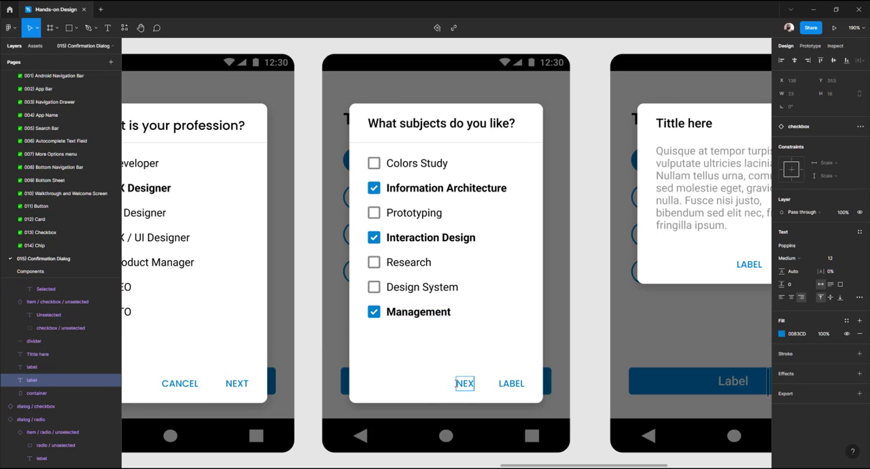
double_click(514, 383)
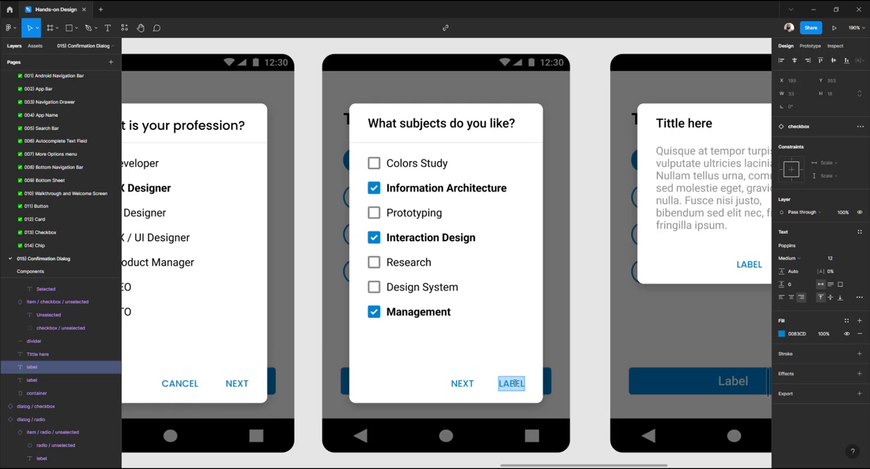
left_click(468, 384)
type("PREV")
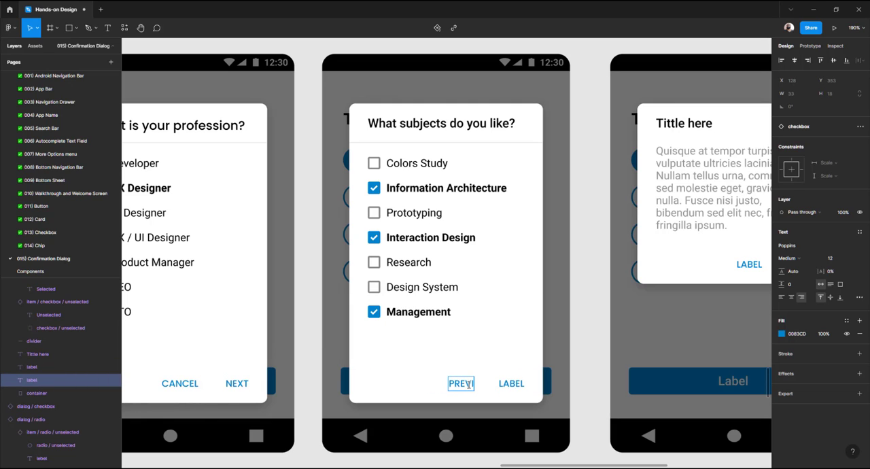
type("IOUS")
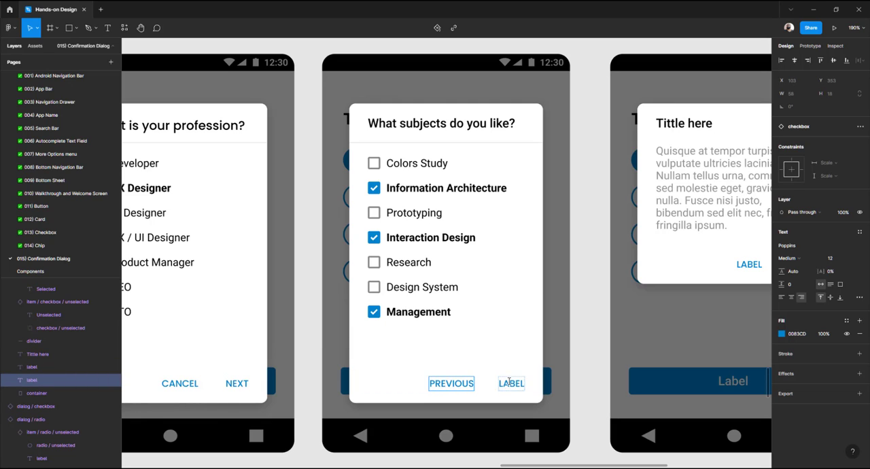
double_click(511, 383)
type("NEXT")
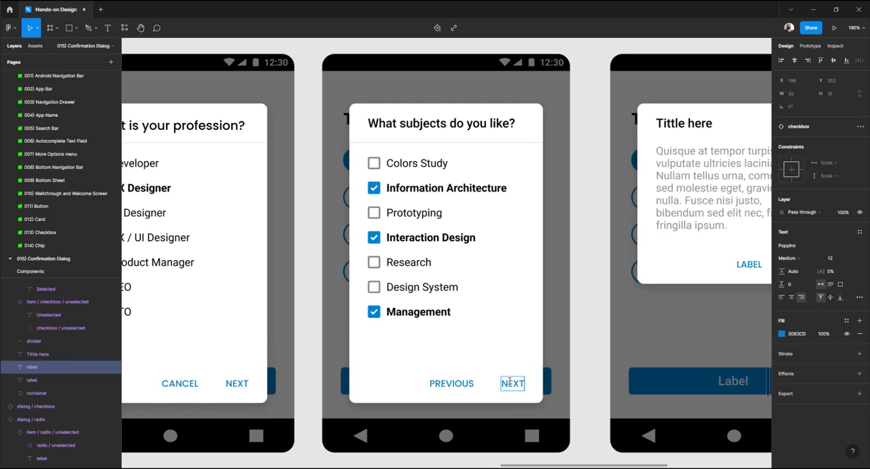
key("Escape")
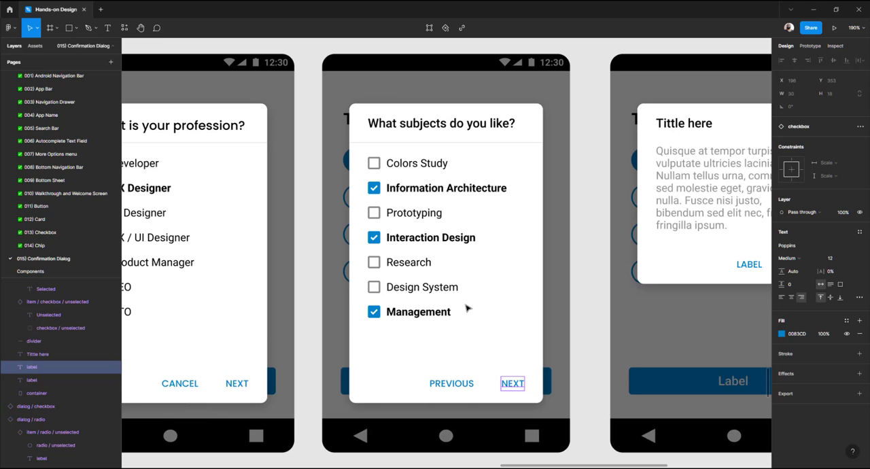
Pan across the reference example dialogs to compare them with the new ones
scroll(466, 309, "down", 5)
scroll(467, 307, "left", 10)
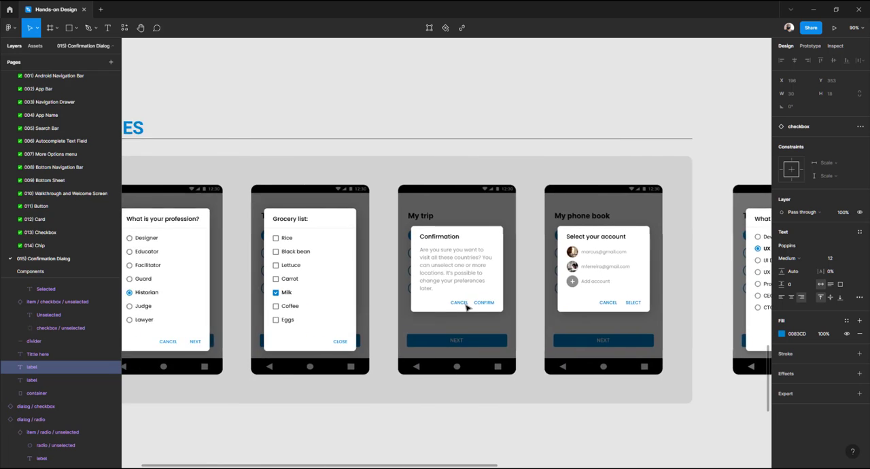
scroll(466, 305, "left", 8)
scroll(472, 305, "right", 3)
scroll(471, 254, "up", 5)
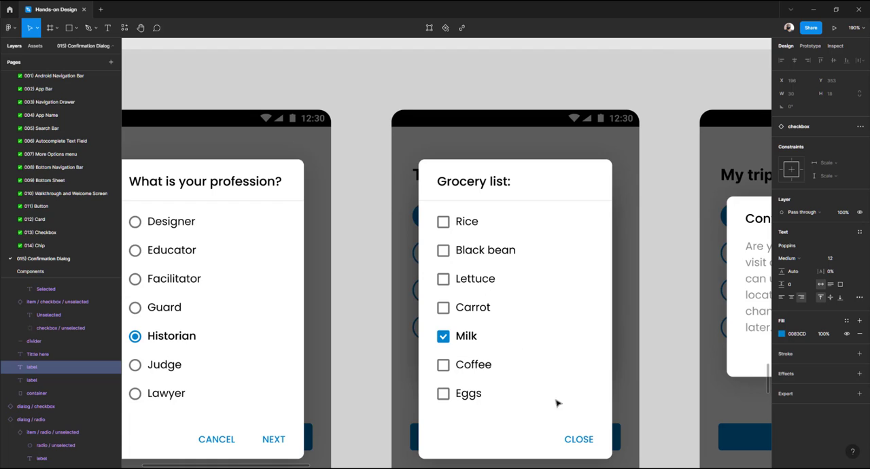
scroll(503, 358, "right", 6)
scroll(504, 360, "right", 3)
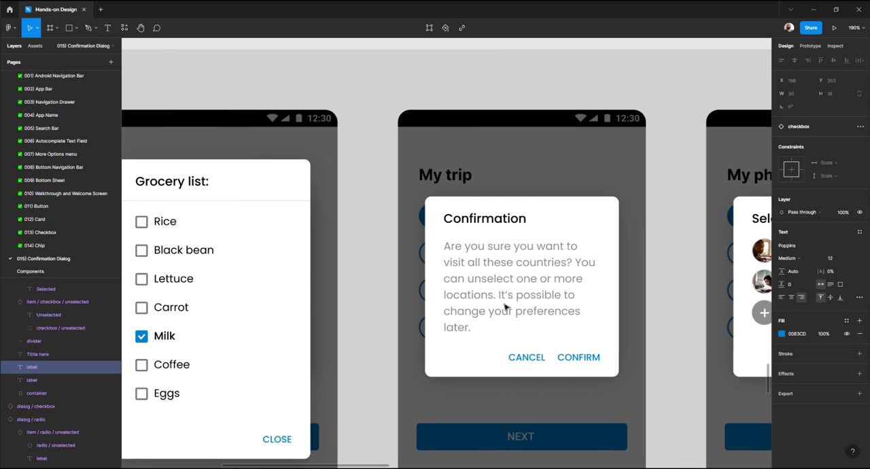
Copy the reference confirmation message and paste it into the new confirmation dialog's body text
double_click(487, 221)
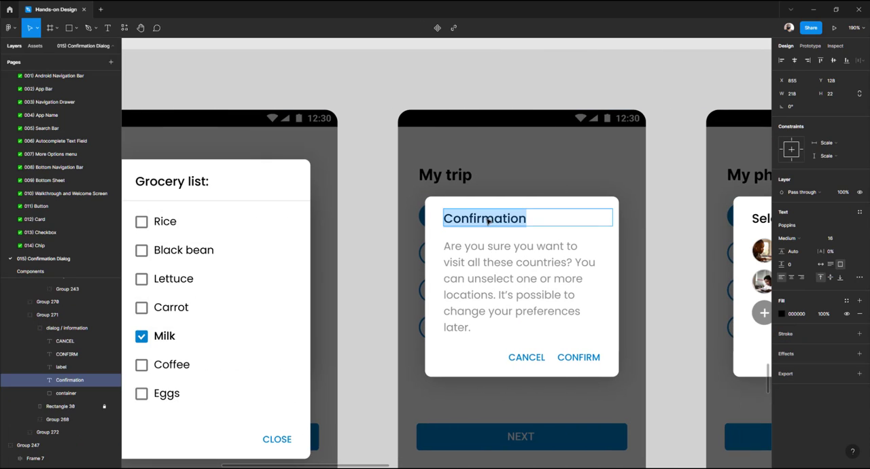
double_click(466, 247)
key("ctrl+a")
key("ctrl+c")
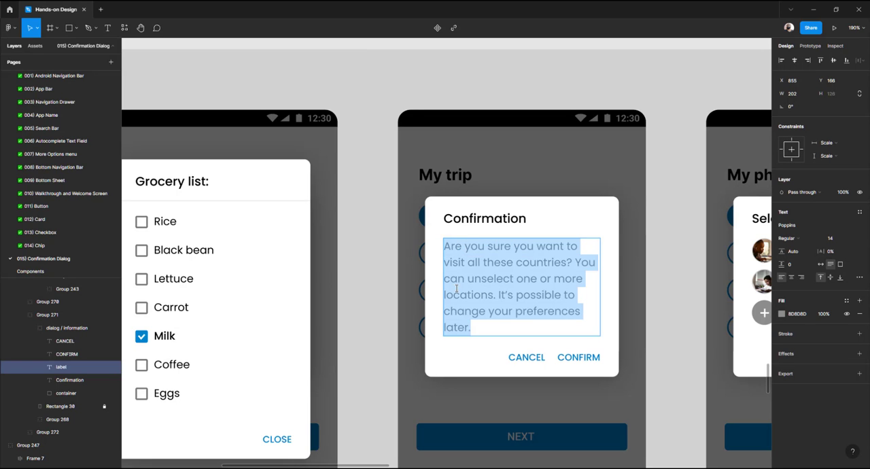
scroll(456, 289, "right", 20)
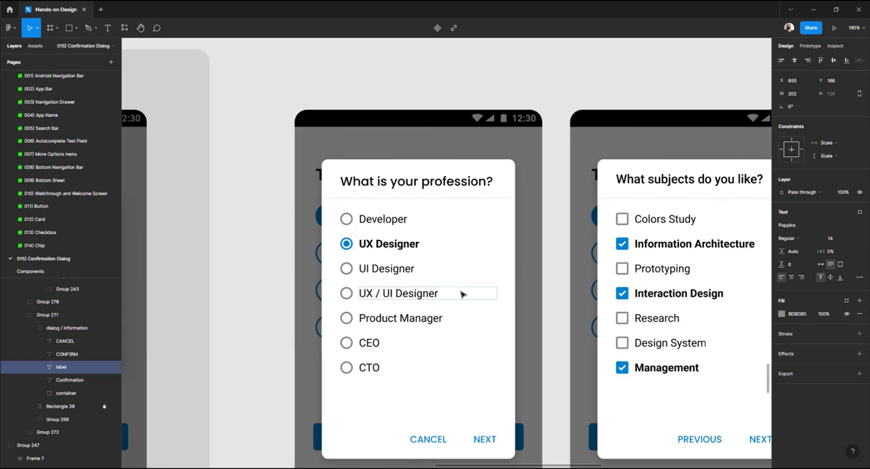
scroll(461, 294, "right", 8)
double_click(537, 217)
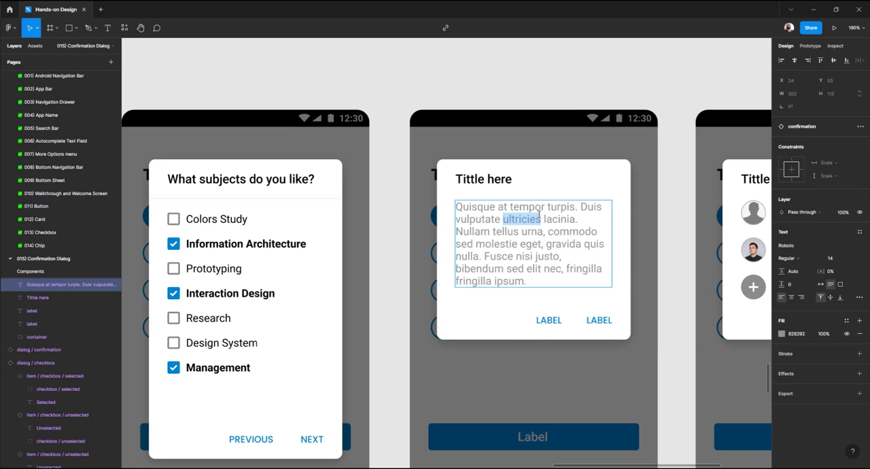
key("ctrl+a")
key("ctrl+v")
Rename the new confirmation dialog's title as "Confirmation"
double_click(497, 179)
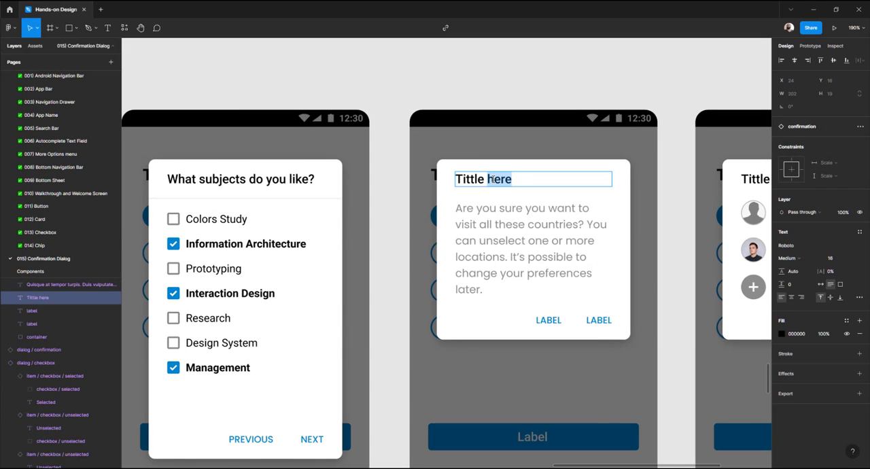
key("ctrl+a")
type("Confirmation")
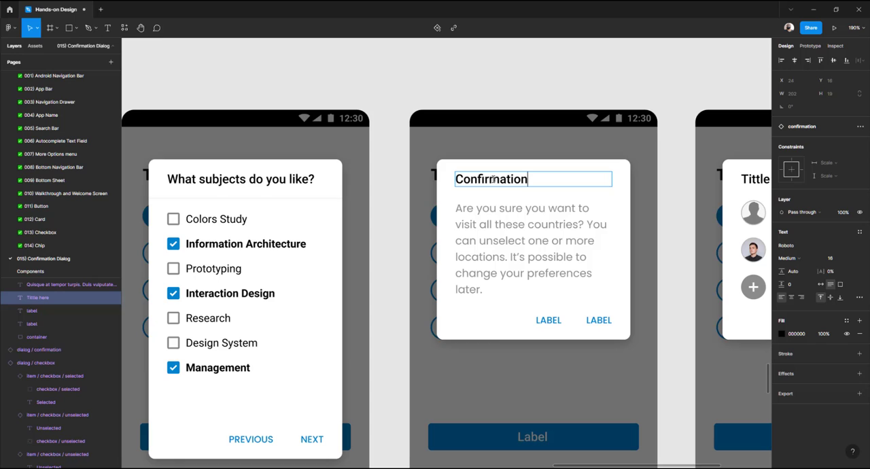
key("Escape")
Set the confirmation message's font to Roboto
left_click(504, 249)
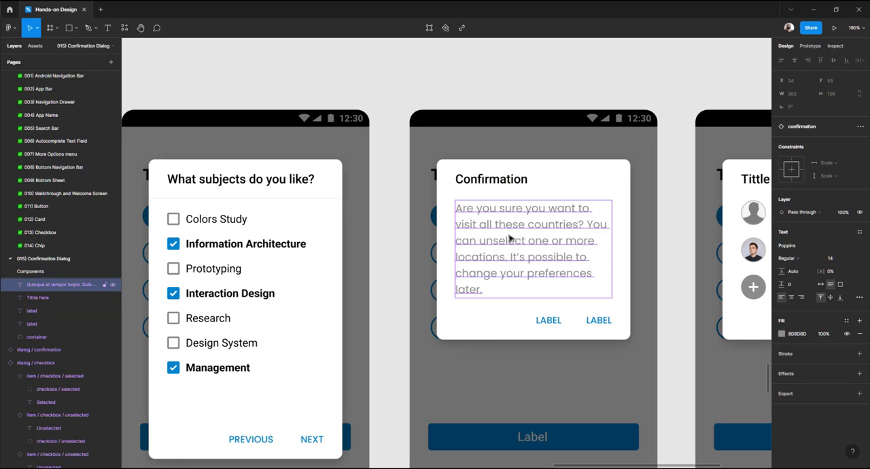
left_click(798, 250)
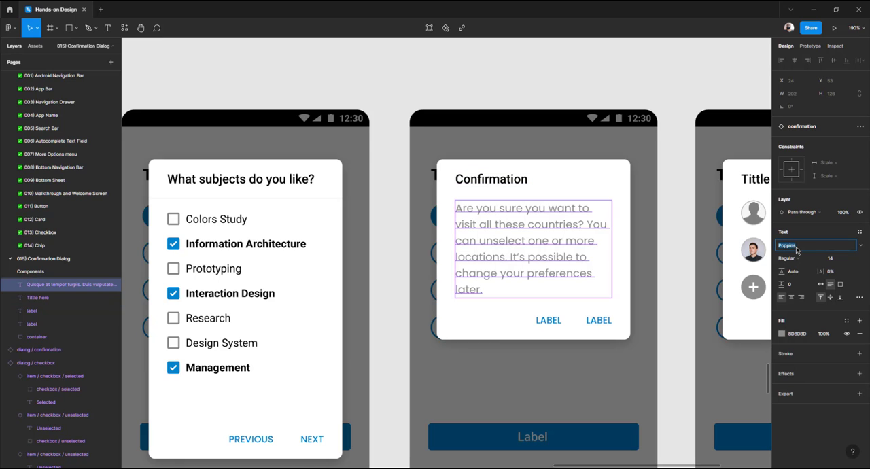
type("Roboto")
key("Return")
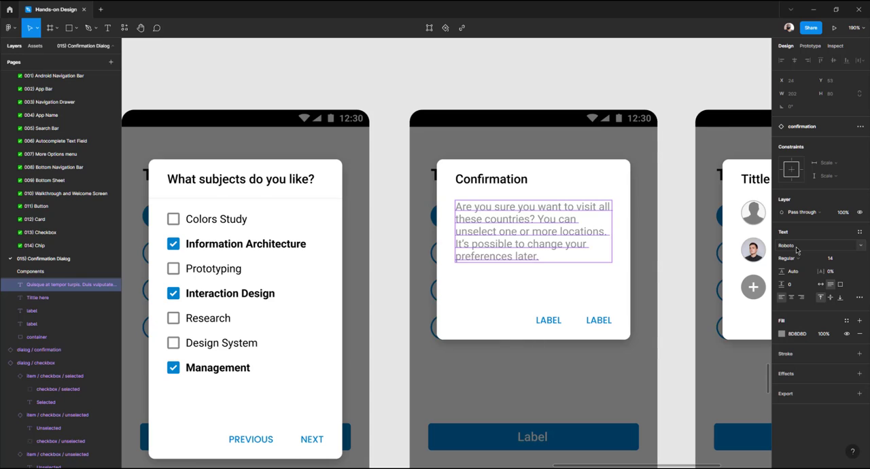
Rename the confirmation dialog's action buttons as "CANCEL" and "CONFIRM"
double_click(556, 324)
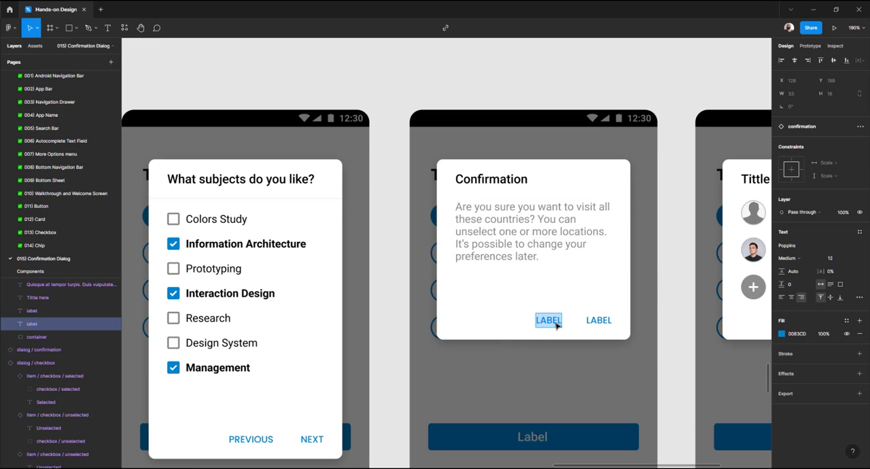
type("CANCEL")
double_click(598, 321)
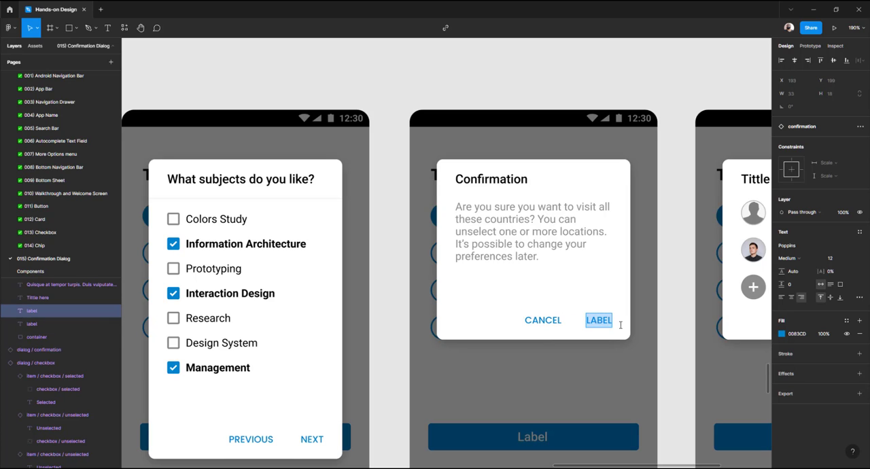
type("CONFIRM")
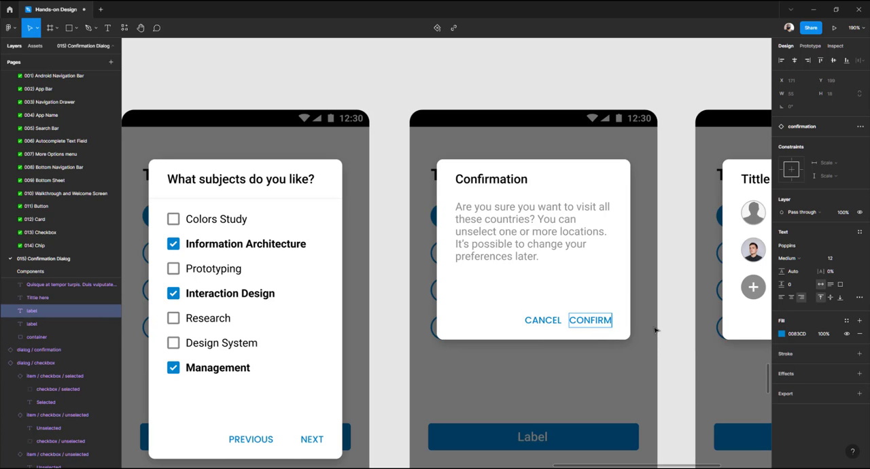
key("Escape")
Pan across the page examples to compare the reference dialogs with the new ones
scroll(505, 295, "right", 5)
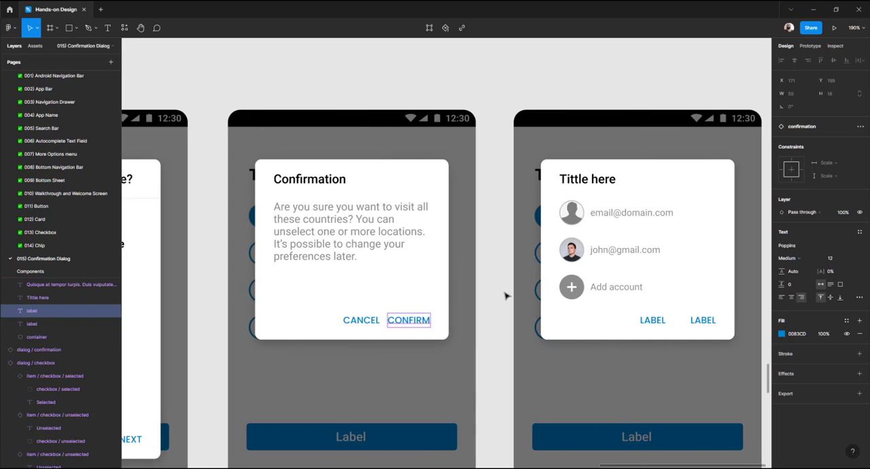
scroll(503, 296, "right", 3)
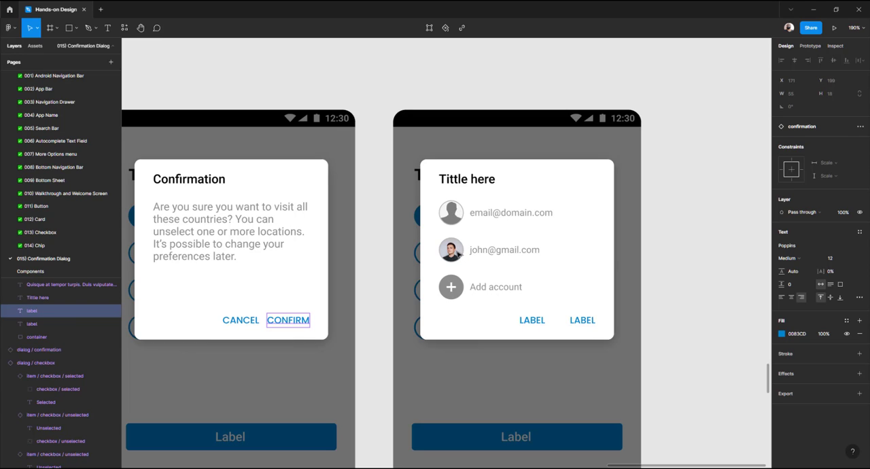
left_click(458, 254)
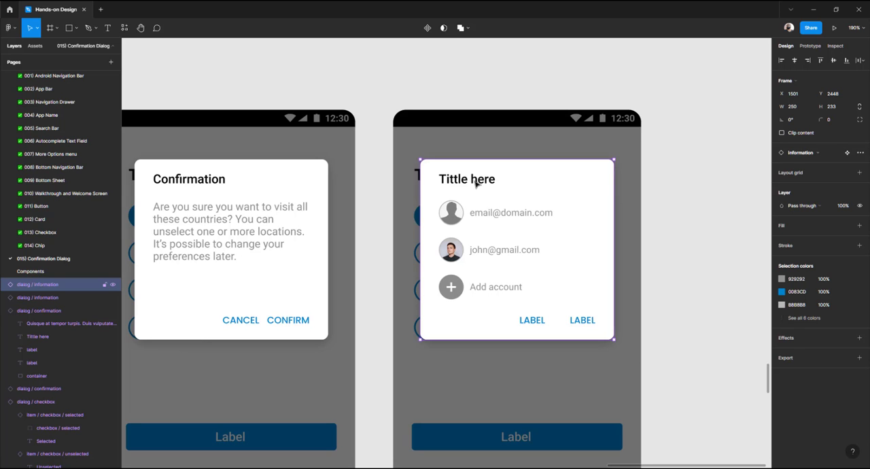
scroll(478, 225, "left", 15)
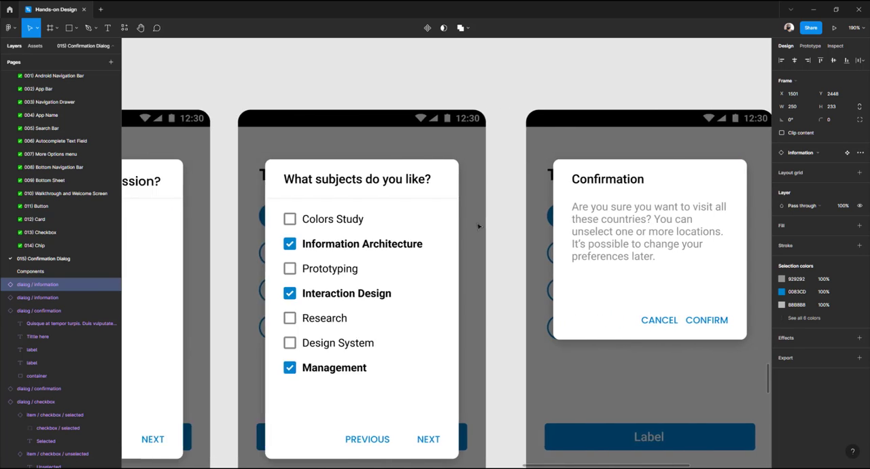
scroll(479, 230, "left", 15)
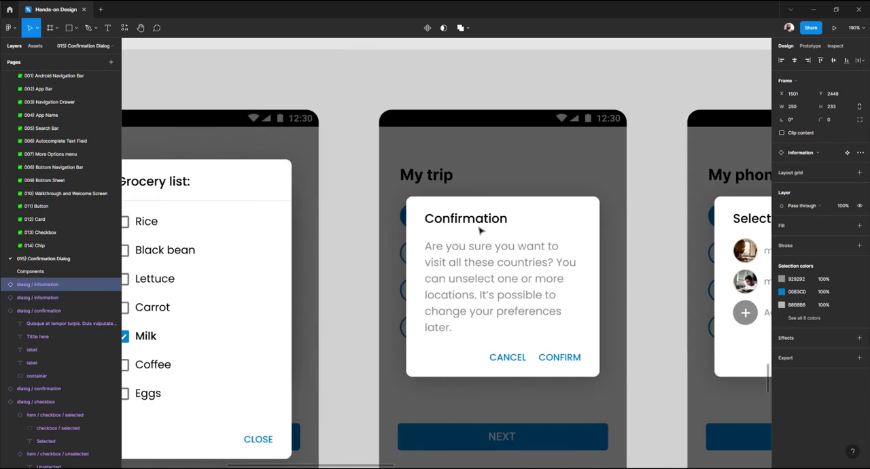
scroll(479, 232, "left", 10)
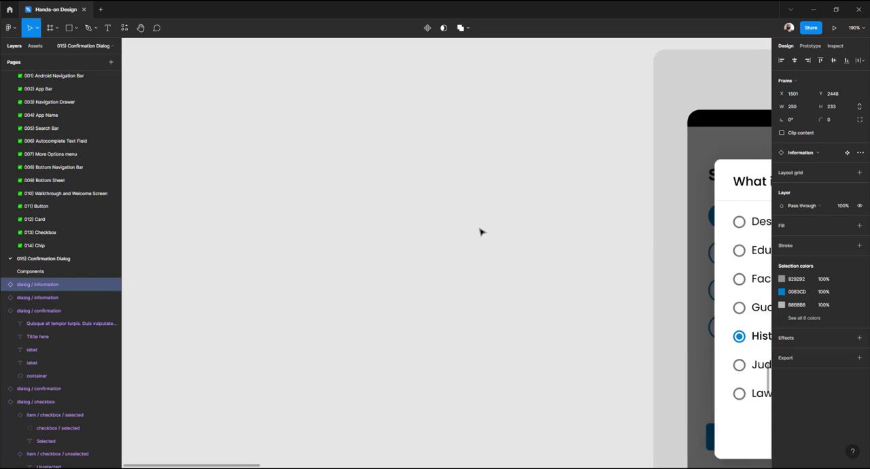
scroll(480, 232, "down", 5)
scroll(480, 233, "right", 15)
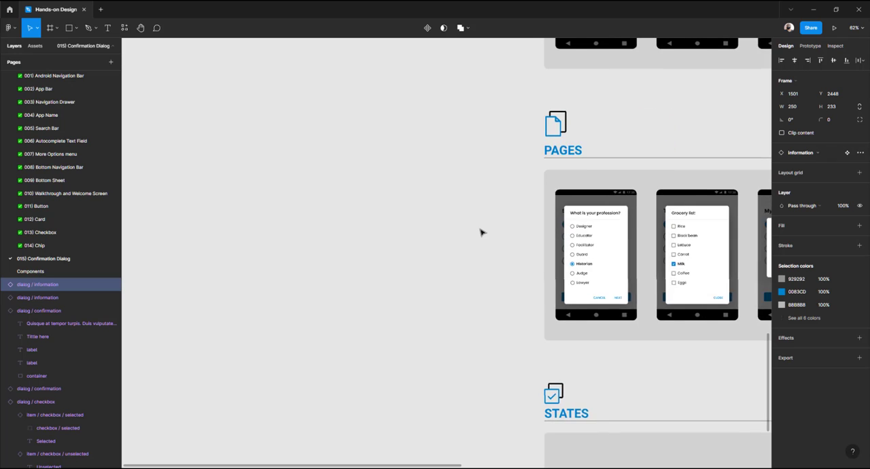
scroll(503, 232, "right", 5)
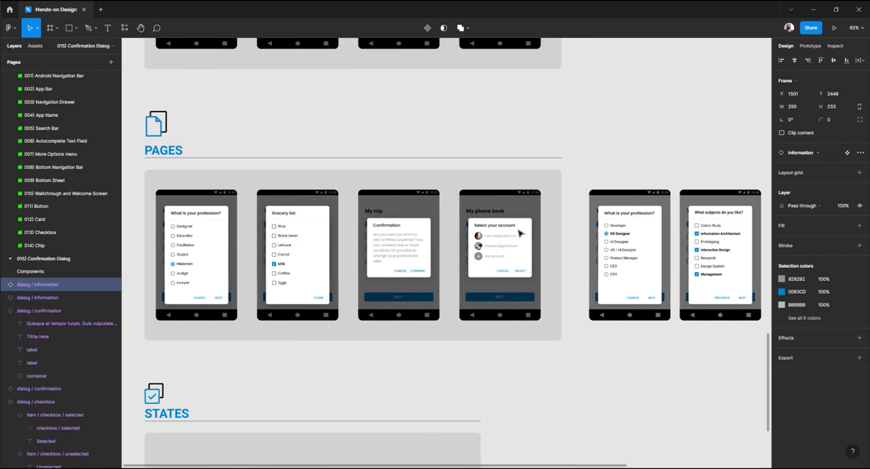
scroll(523, 233, "up", 5)
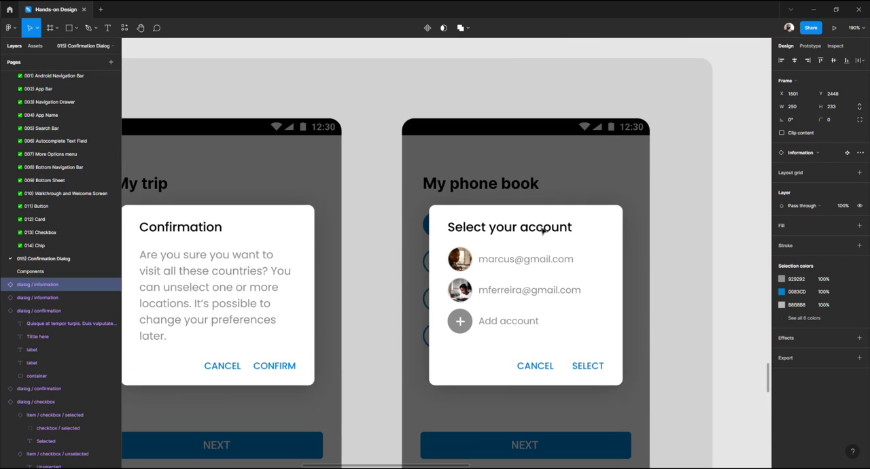
scroll(545, 231, "down", 4)
scroll(545, 231, "right", 15)
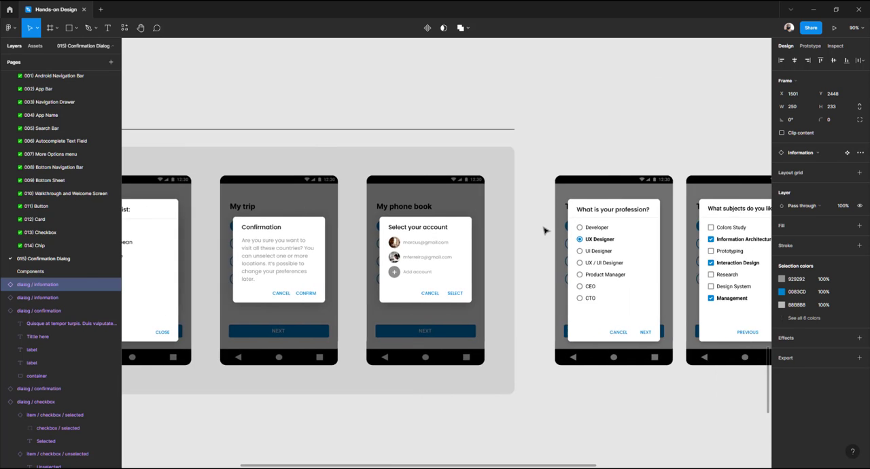
scroll(476, 229, "right", 3)
scroll(408, 197, "up", 5)
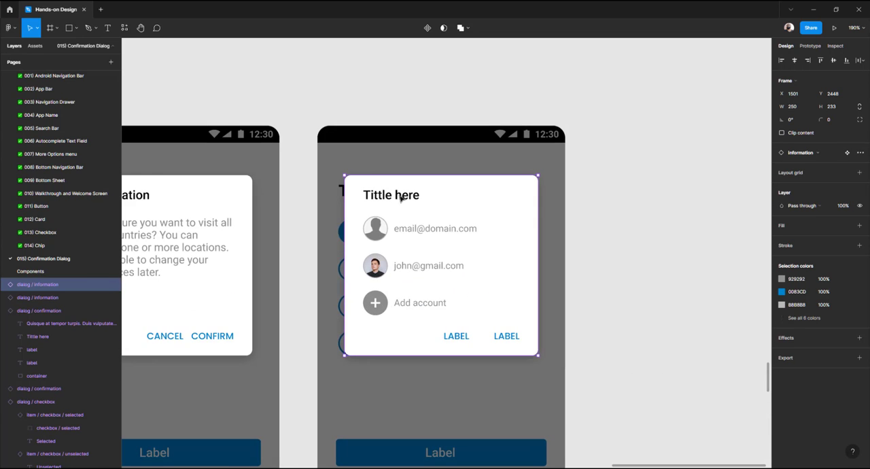
Rename the information dialog's title as "Select you account"
double_click(401, 195)
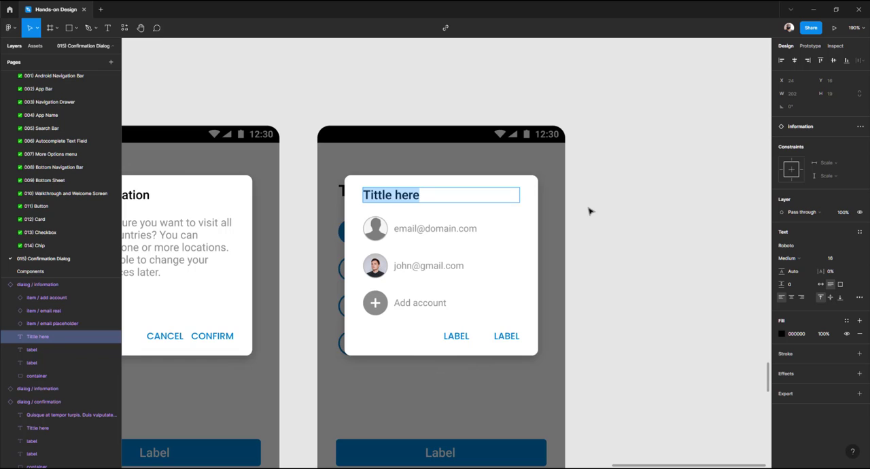
type("Selecti")
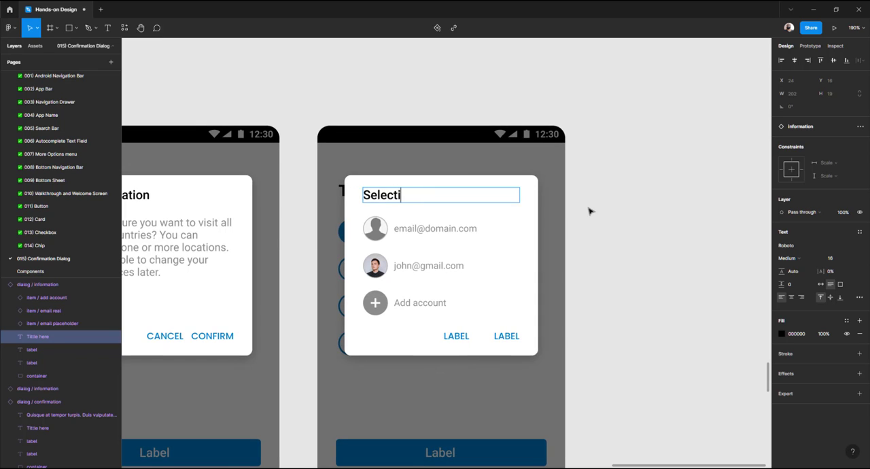
type("ng you account")
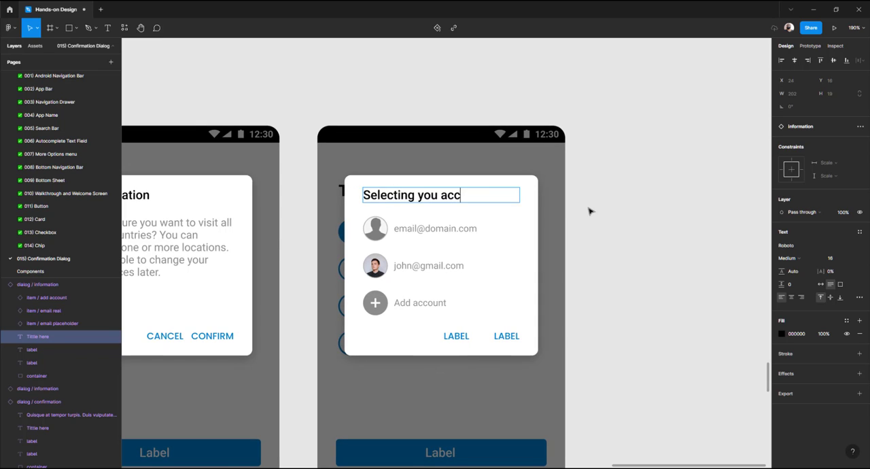
left_click(412, 193)
key("BackSpace")
key("BackSpace")
key("BackSpace")
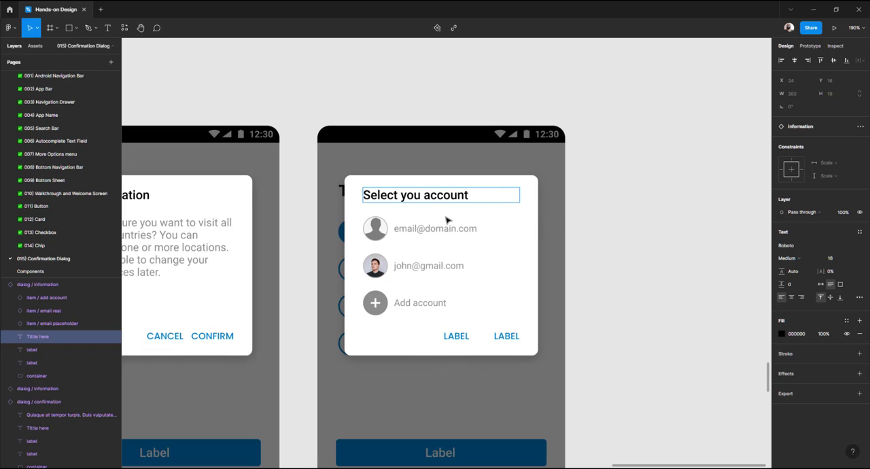
left_click(609, 237)
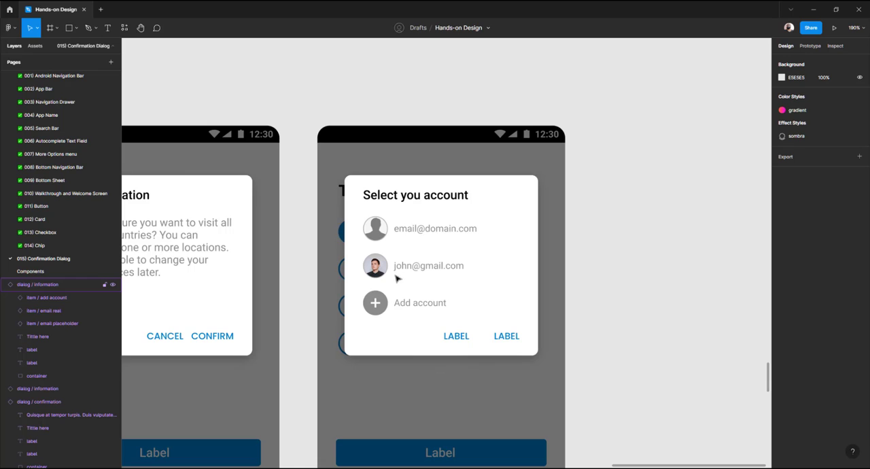
Swap the first account row's email placeholder instance for the email real component
left_click(384, 238)
double_click(384, 237)
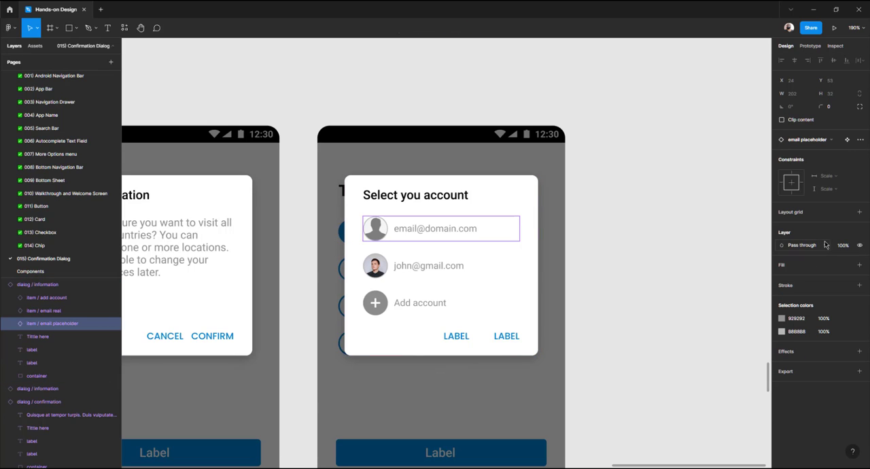
left_click(815, 140)
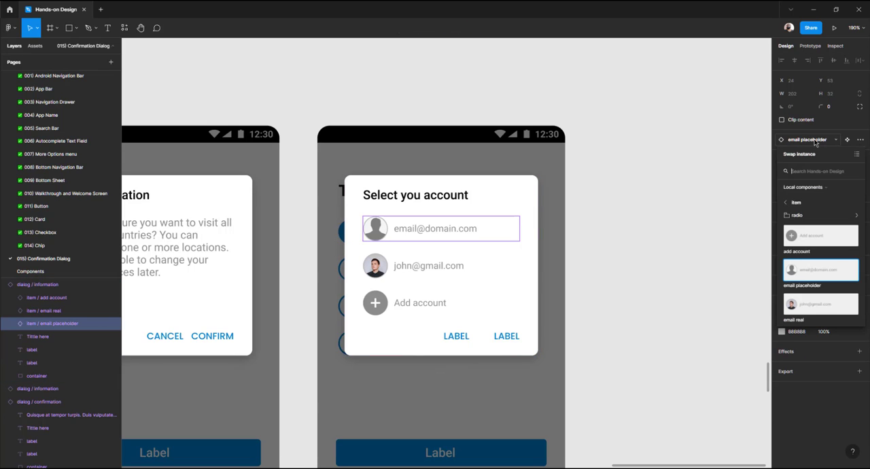
left_click(791, 304)
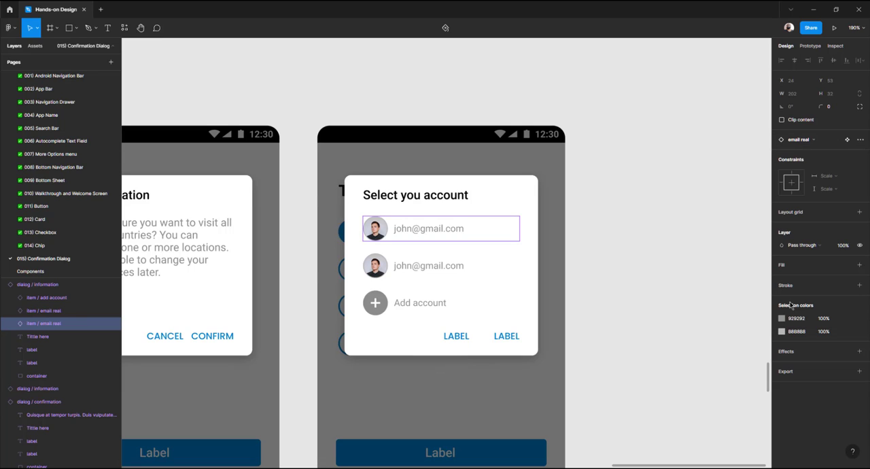
Replace the first account's e-mail user name with a sample first name
double_click(403, 229)
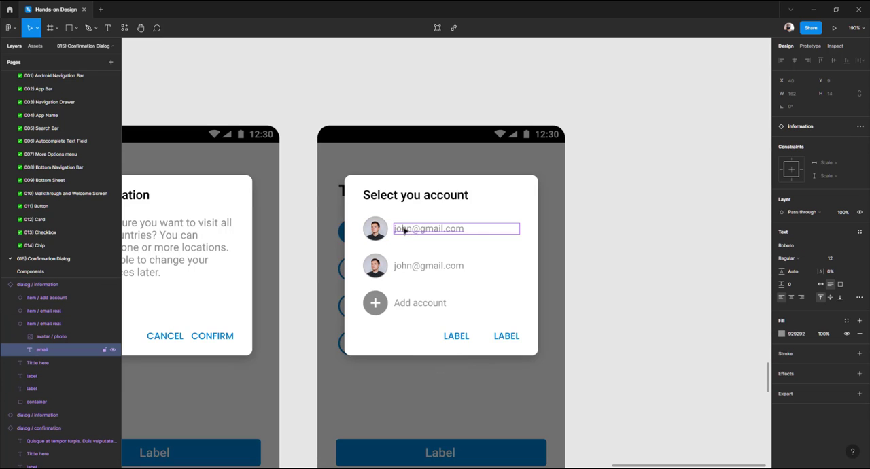
double_click(405, 232)
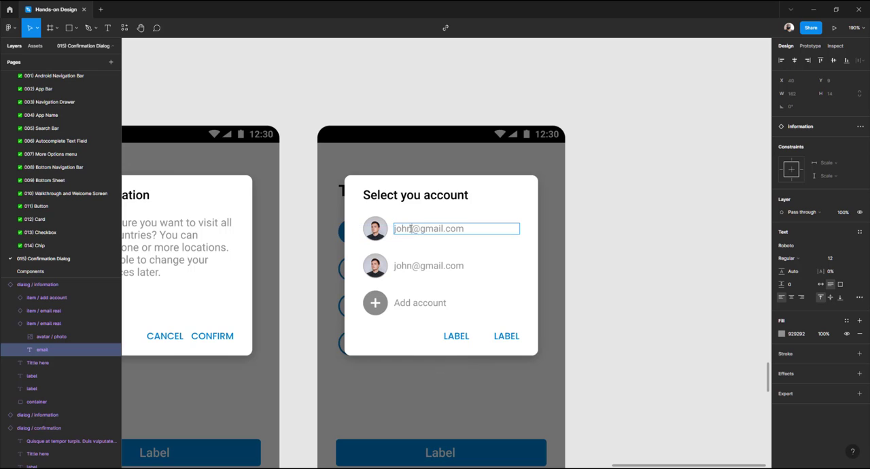
left_click_drag(413, 230, 390, 232)
type("Marie")
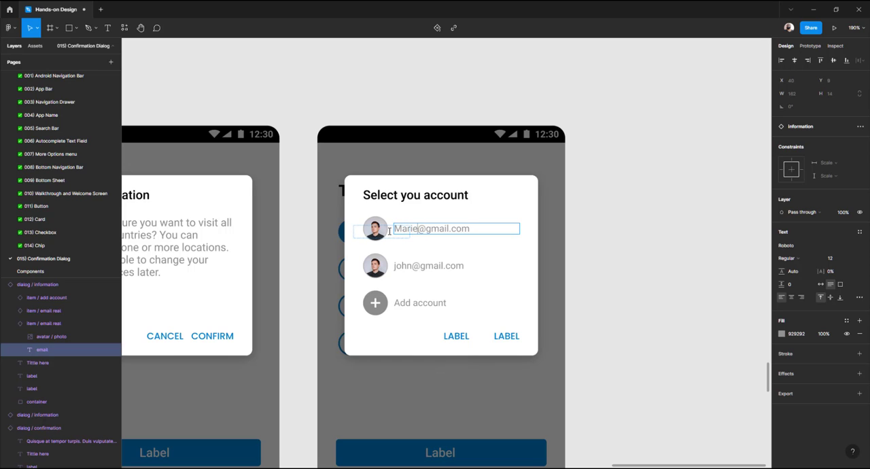
key("Escape")
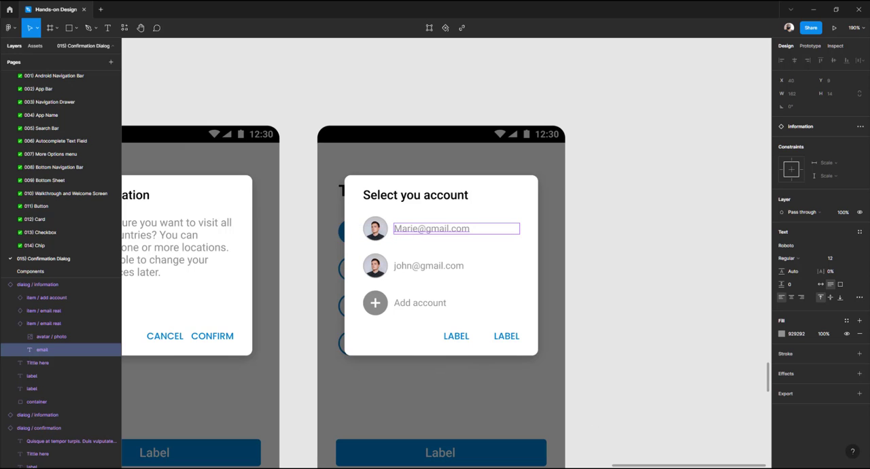
Switch to the browser, search Unsplash for "woman" and copy a woman's portrait photo
key("alt+Tab")
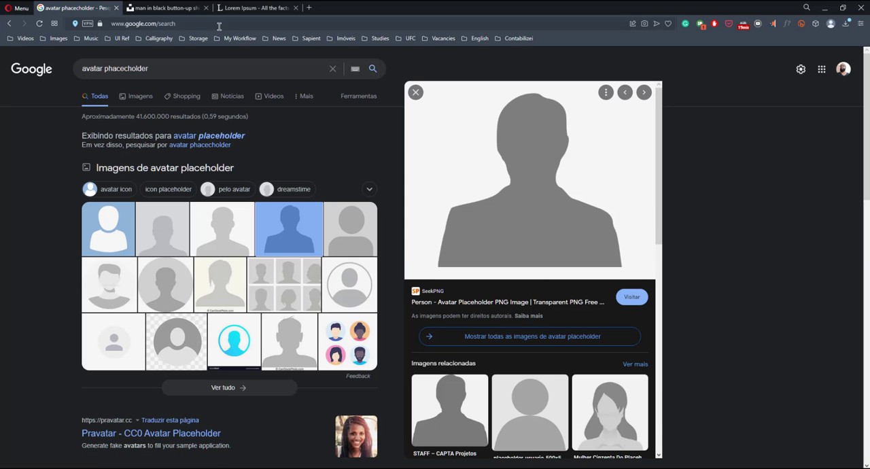
left_click(182, 9)
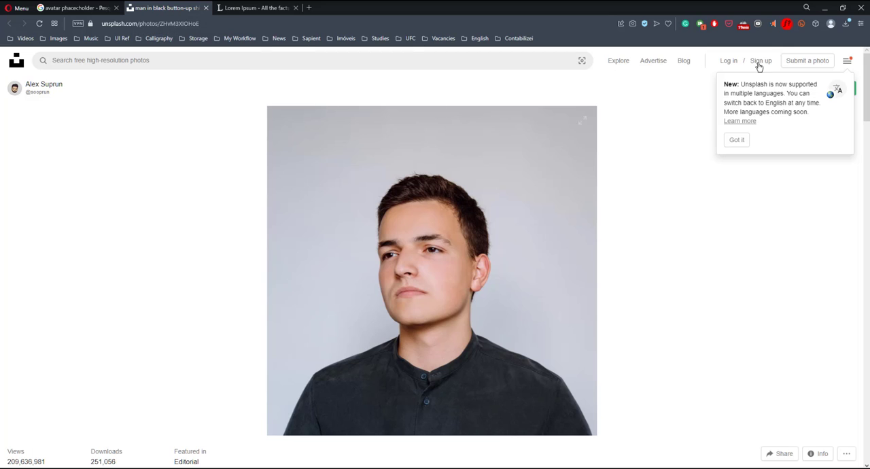
left_click(483, 63)
type("woman")
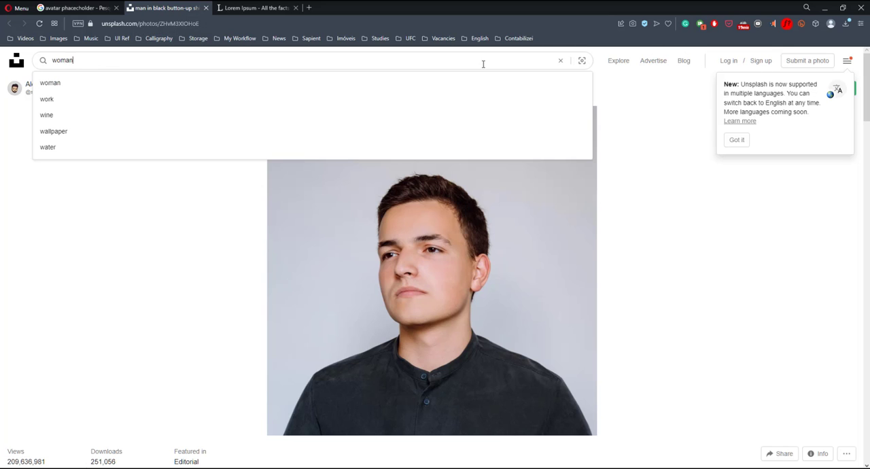
key("Return")
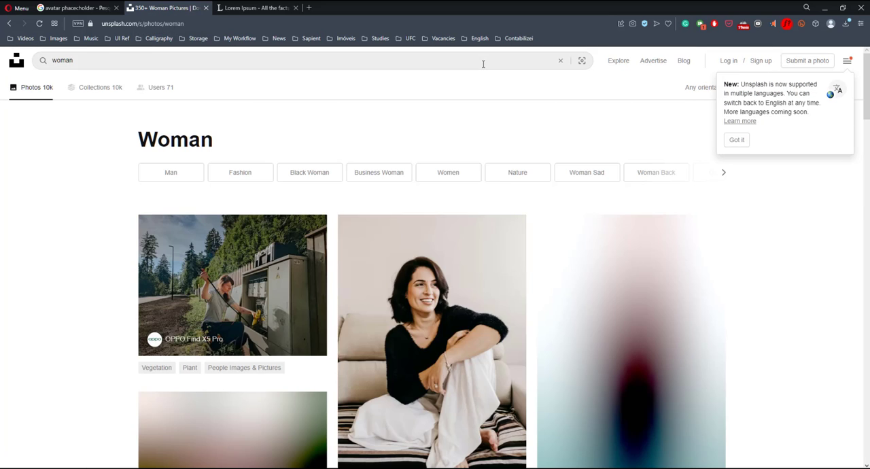
scroll(605, 293, "down", 2)
scroll(606, 285, "down", 3)
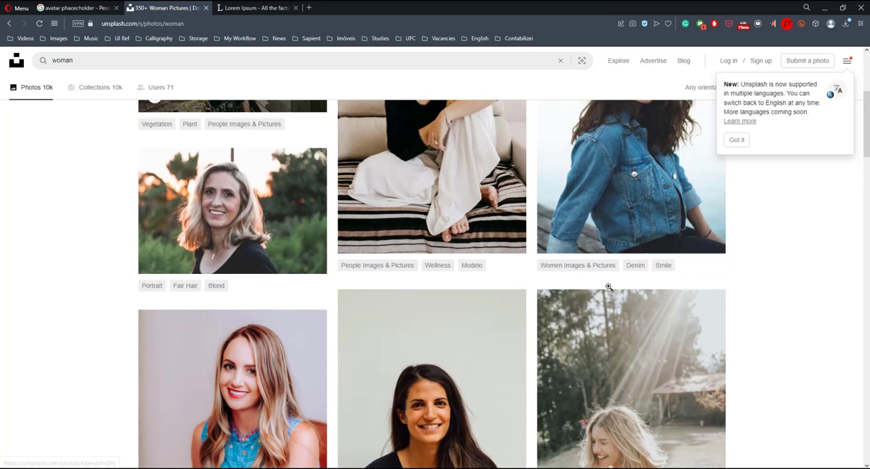
scroll(609, 286, "down", 4)
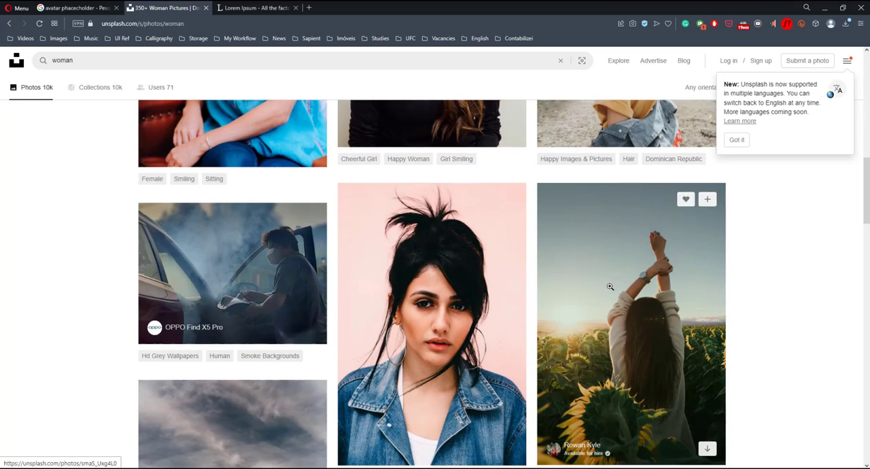
scroll(609, 286, "down", 5)
scroll(611, 287, "down", 5)
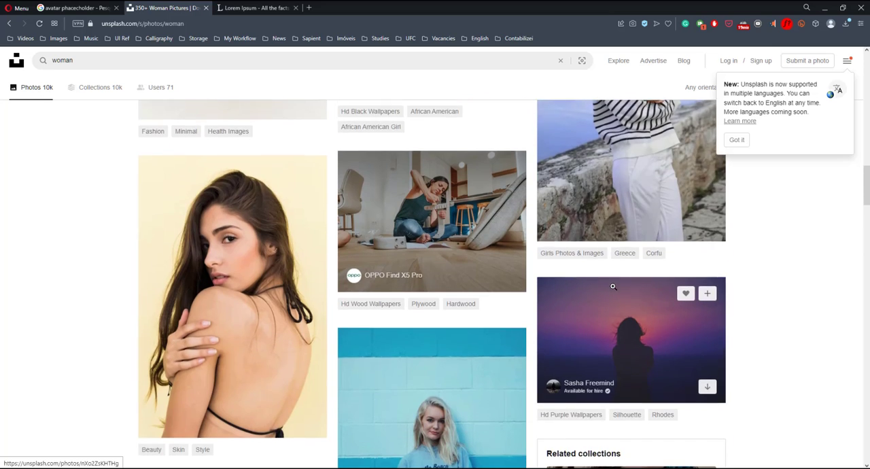
scroll(470, 240, "down", 9)
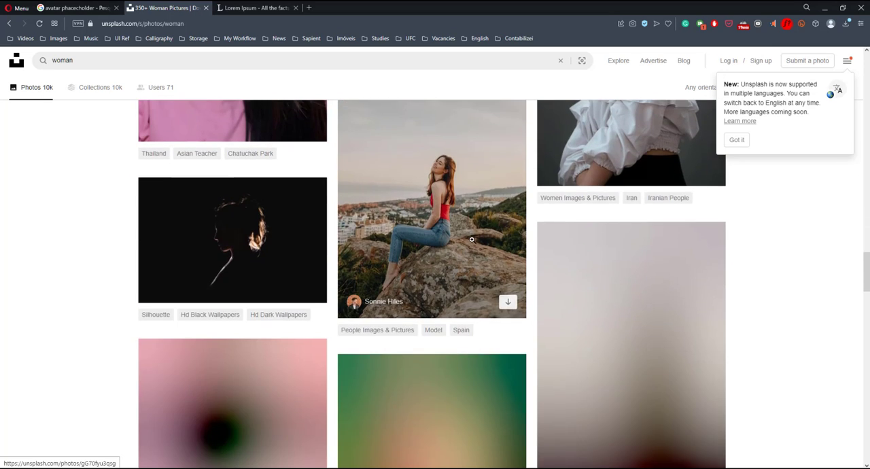
scroll(471, 240, "up", 3)
right_click(226, 270)
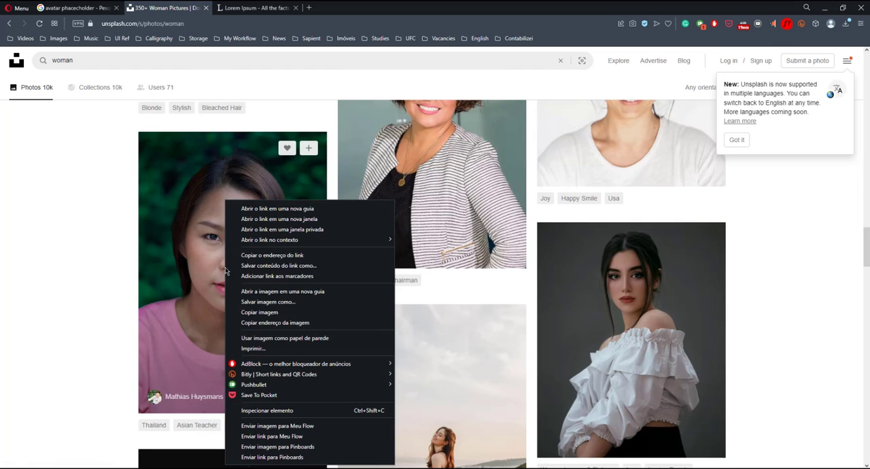
left_click(264, 312)
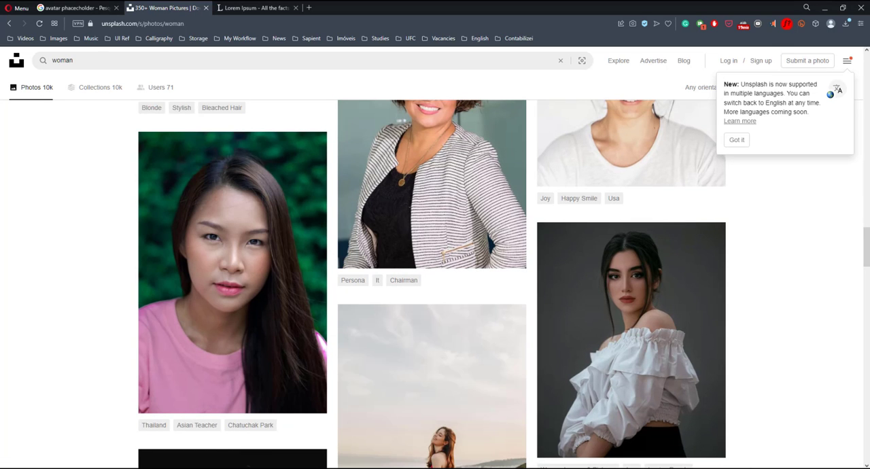
key("alt+Tab")
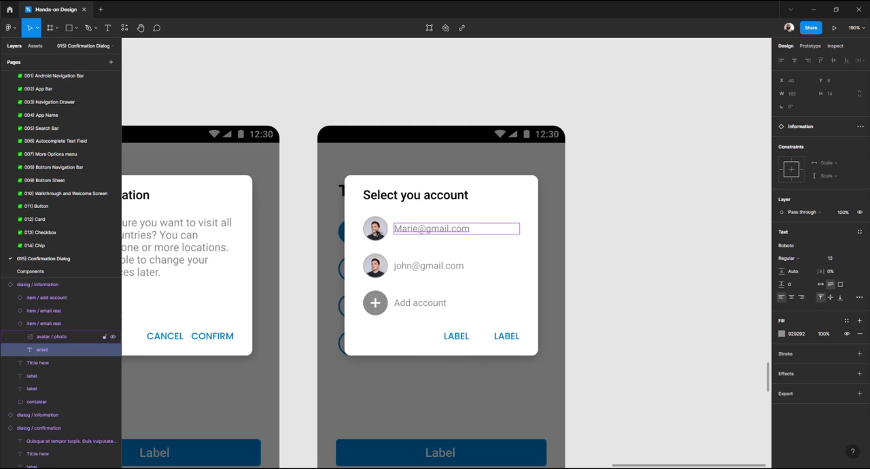
Paste the copied photo into the first account row's avatar
scroll(375, 232, "up", 6)
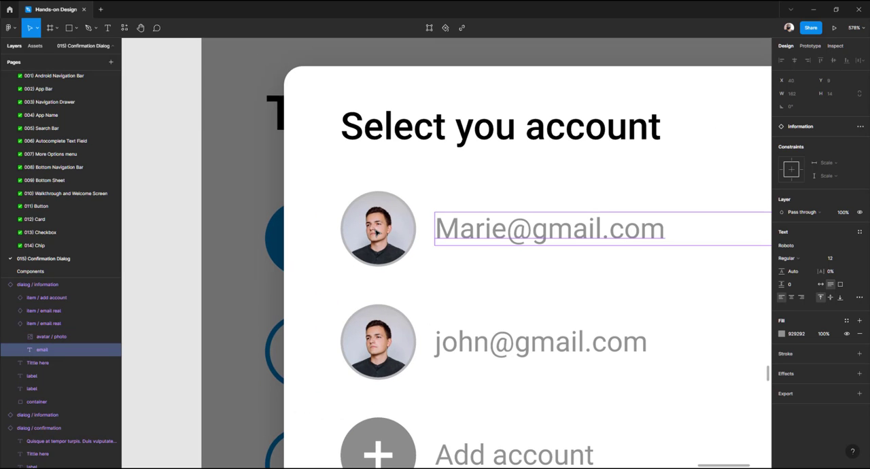
left_click(375, 232)
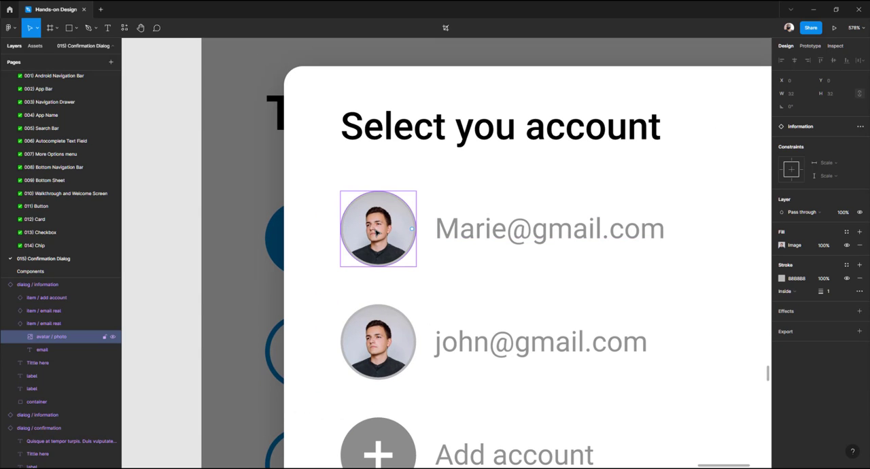
key("ctrl+v")
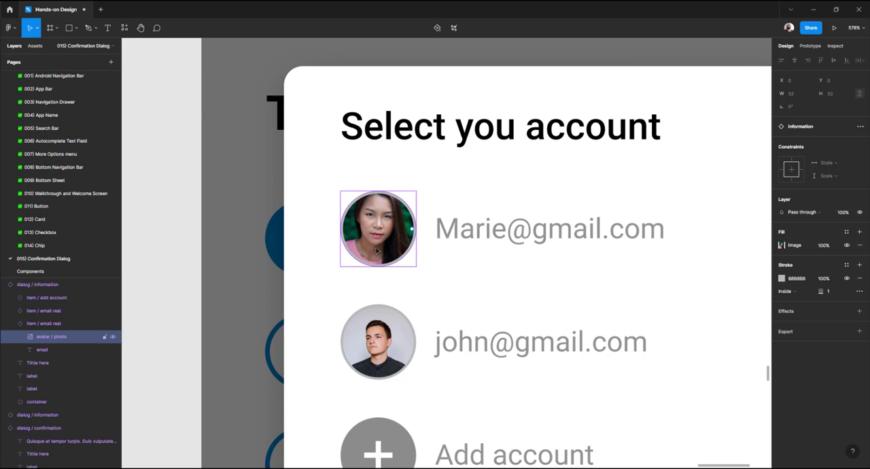
left_click(198, 241)
Open the information dialog's main component and return to the instance
left_click(400, 224)
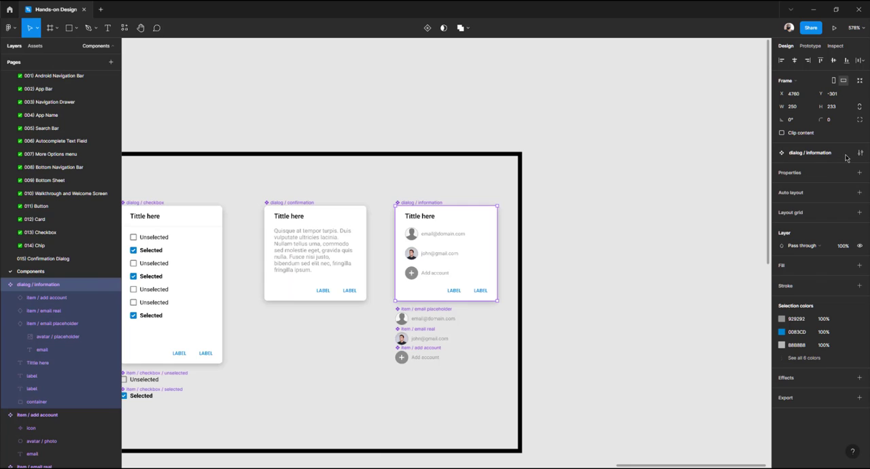
left_click(847, 152)
scroll(418, 249, "up", 5)
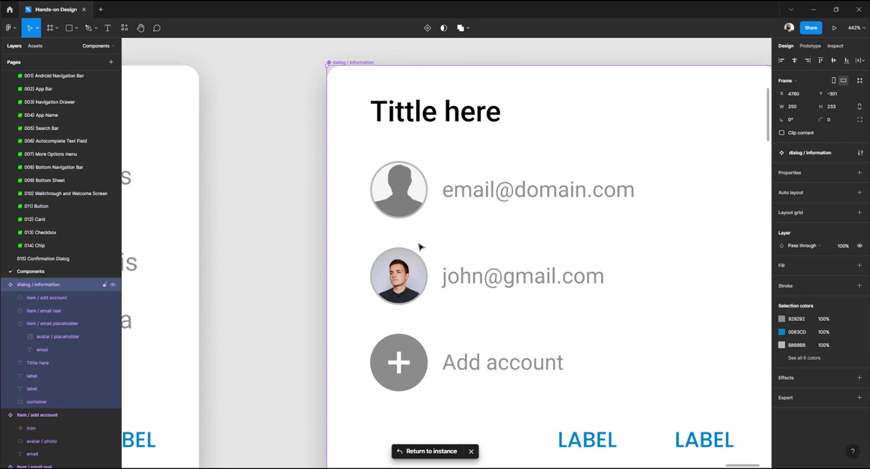
left_click(432, 452)
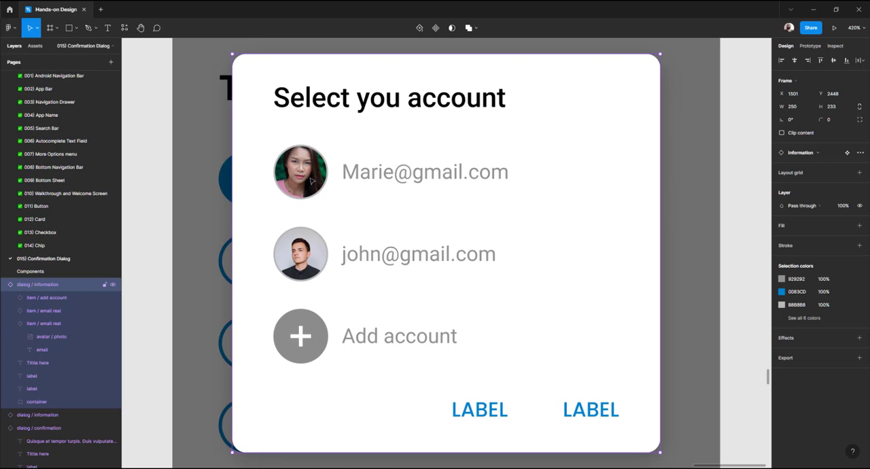
double_click(357, 174)
left_click(361, 174)
key("BackSpace")
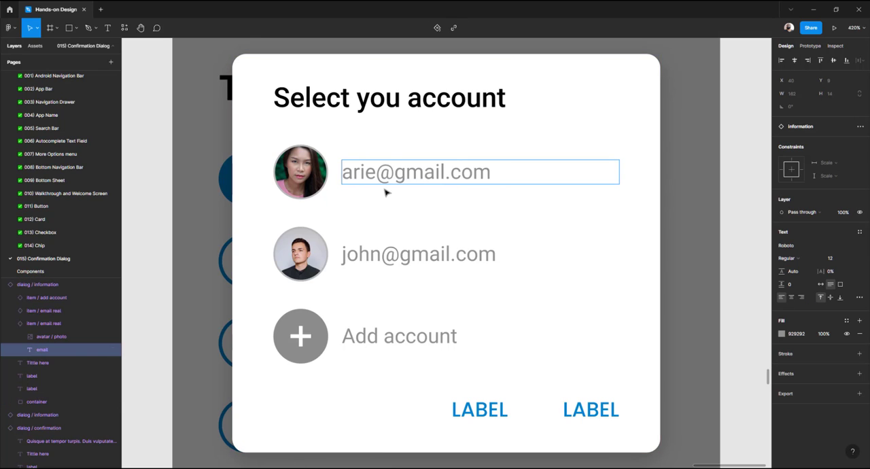
type("m")
key("Escape")
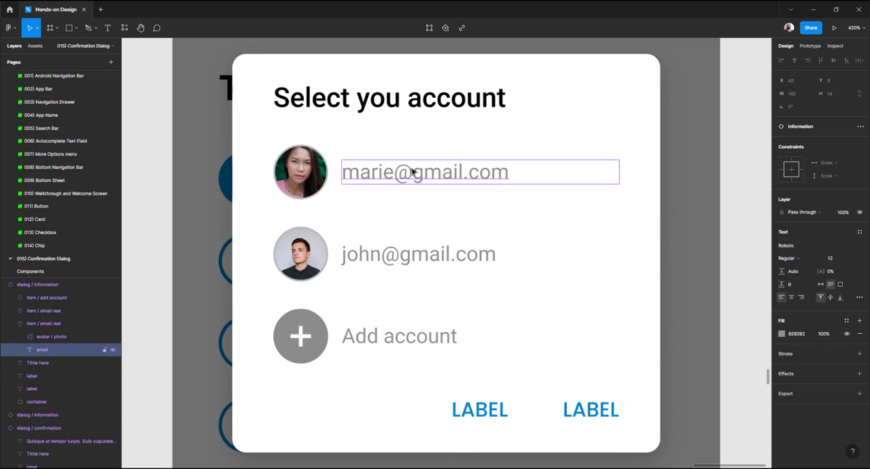
Recolor the three account row texts to blue 0083CD
left_click(393, 260, "shift")
left_click(389, 333, "shift")
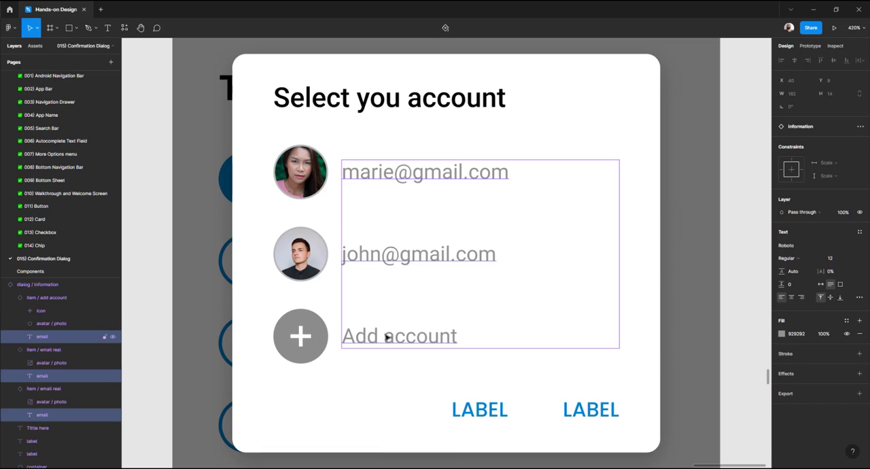
left_click(781, 334)
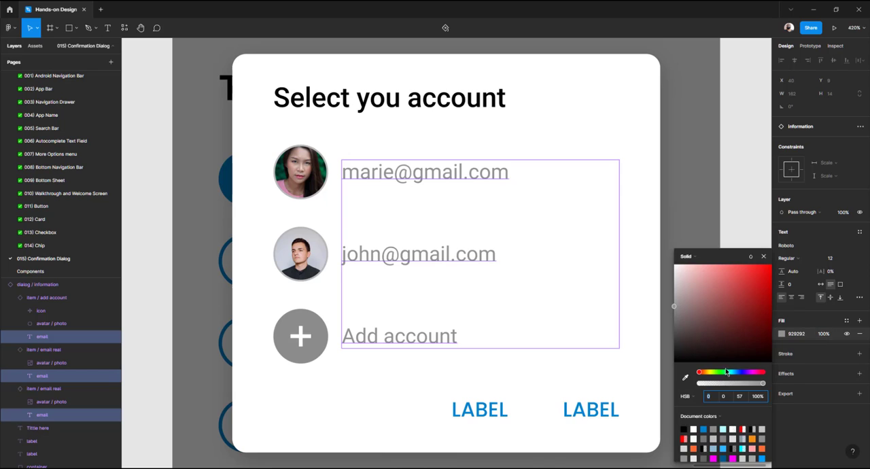
left_click(704, 427)
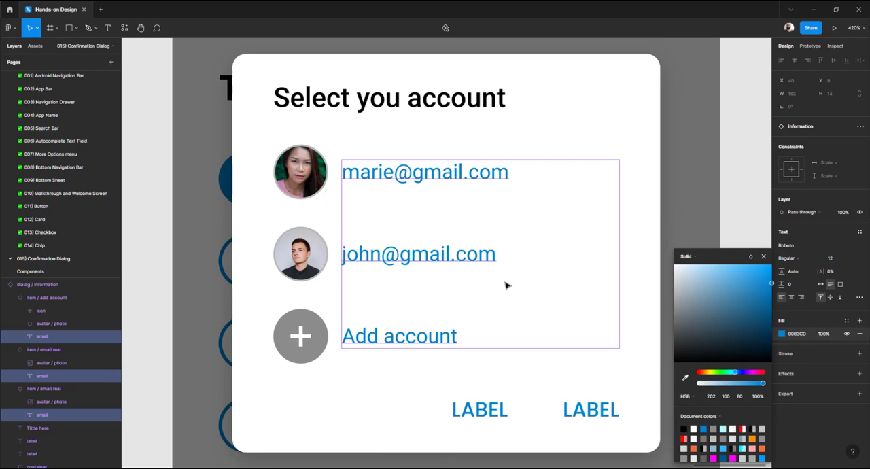
left_click(163, 284)
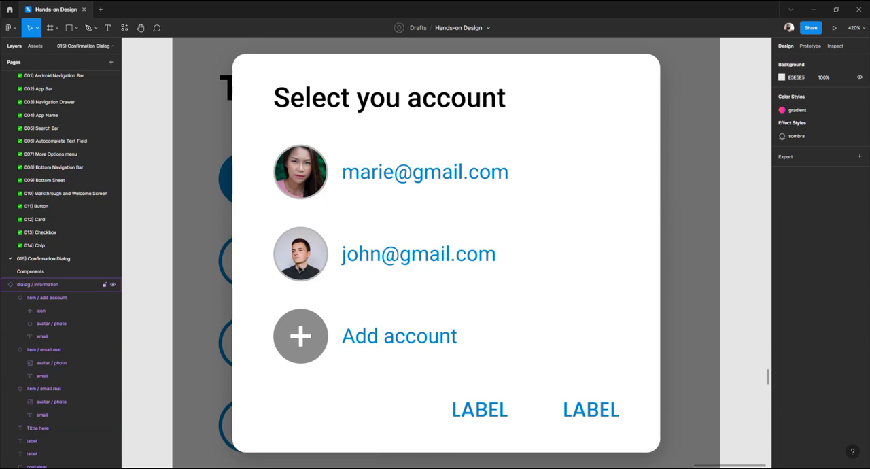
Check the dialog's main component, then undo the blue recolor of the account texts
left_click(301, 269)
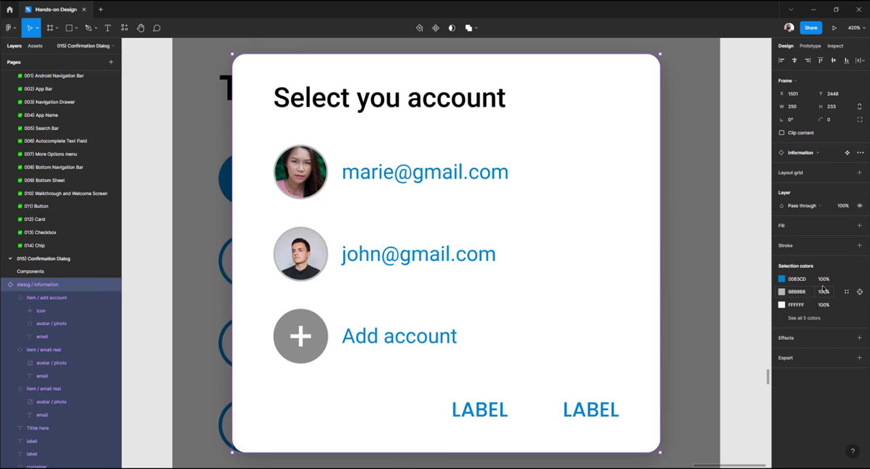
left_click(846, 152)
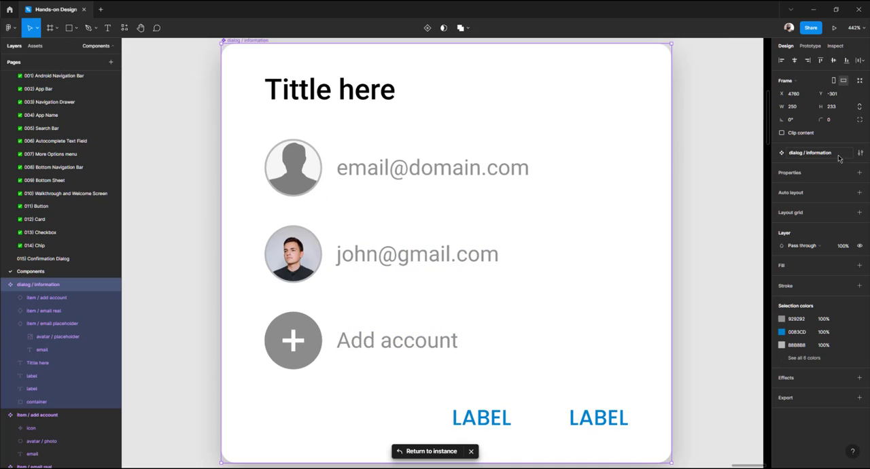
left_click(412, 453)
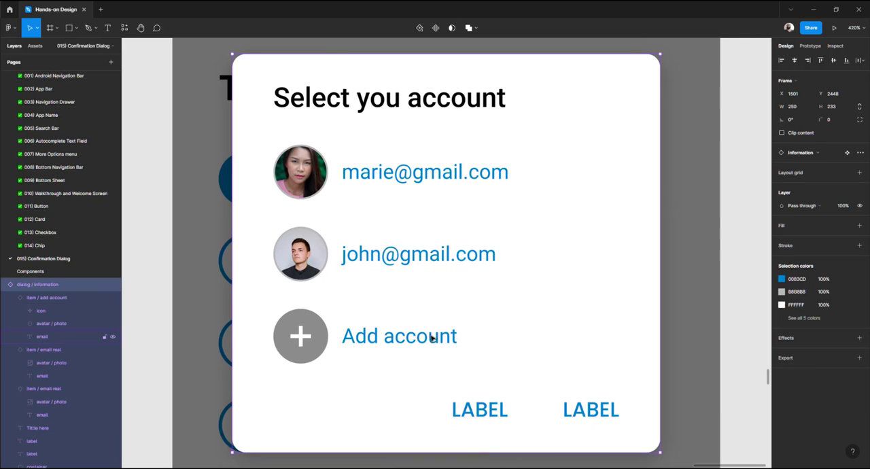
key("Escape")
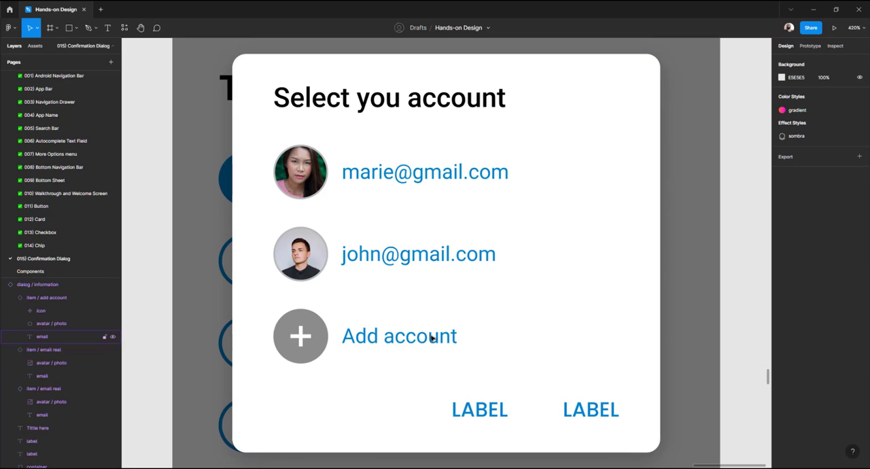
key("ctrl+z")
key("ctrl+z")
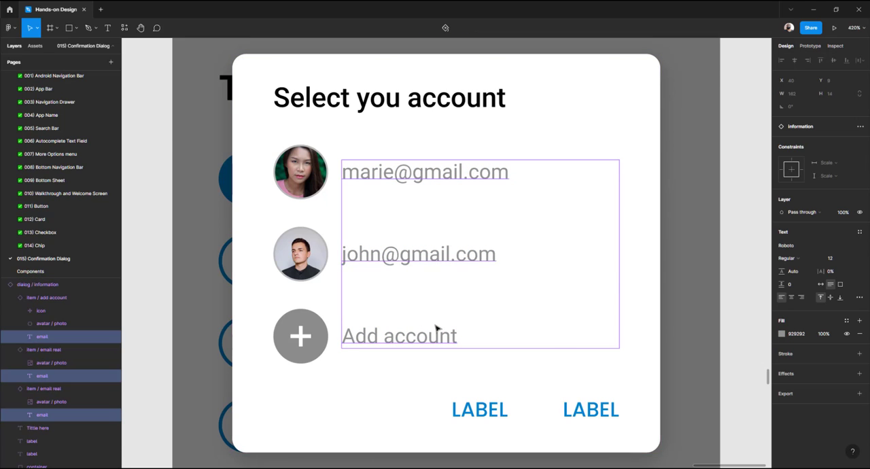
Hide the first action label by setting its layer opacity to 0%
scroll(435, 326, "down", 3)
scroll(466, 388, "up", 3)
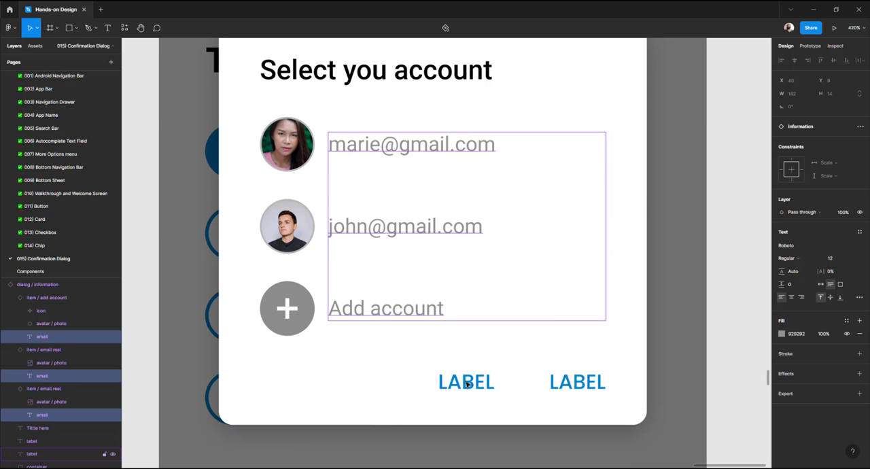
left_click(468, 385)
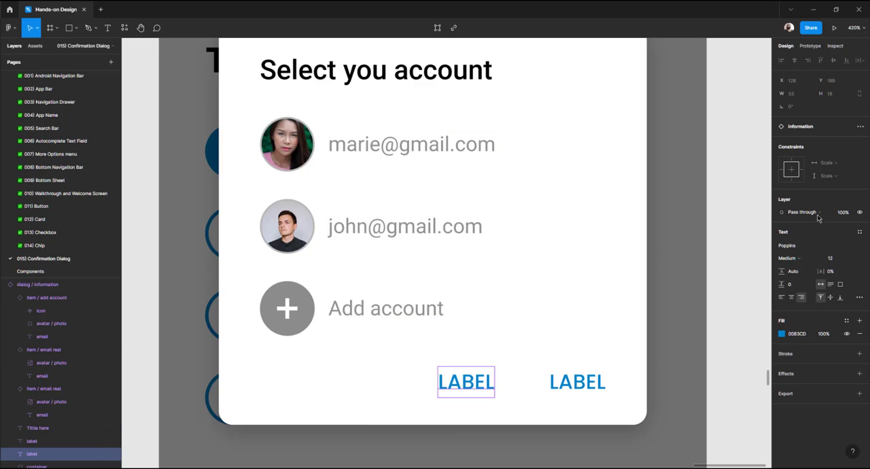
left_click(843, 213)
type("0")
key("Return")
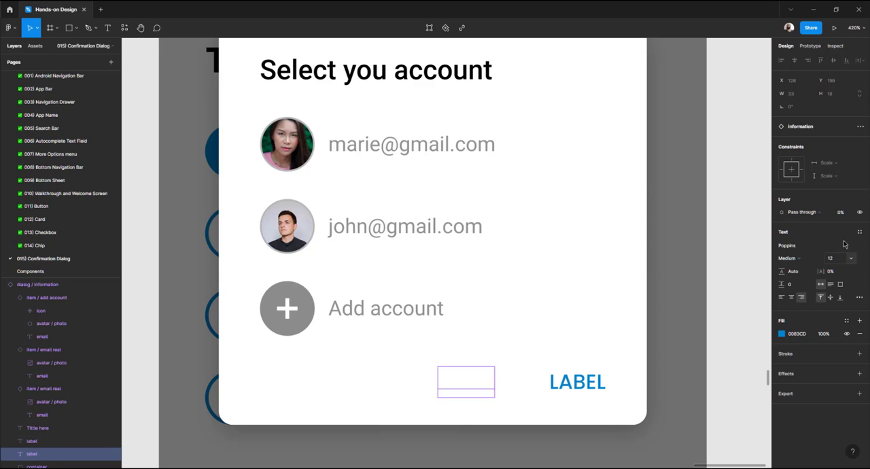
left_click(841, 213)
key("Return")
left_click(849, 216)
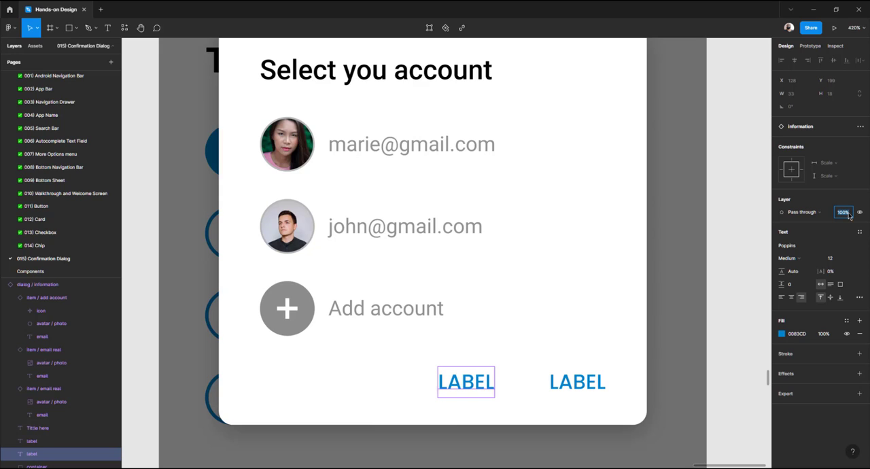
type("0")
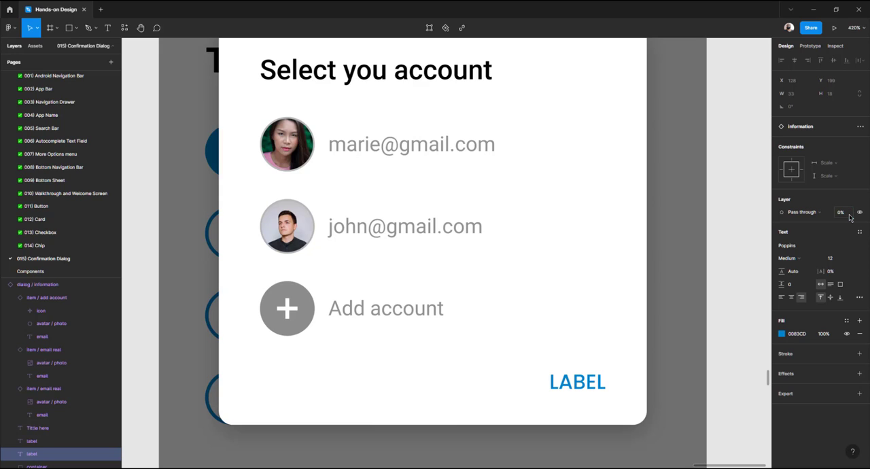
Rename the second action label as "CLOSE"
left_click(577, 386)
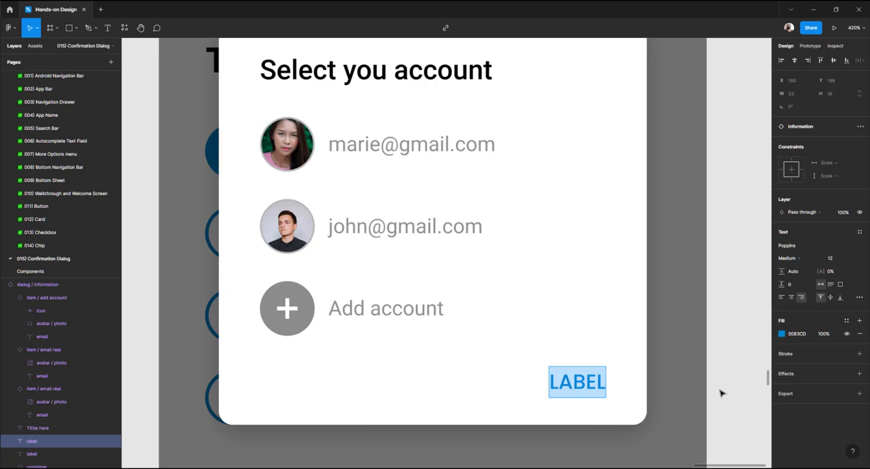
type("CLOSE")
key("Escape")
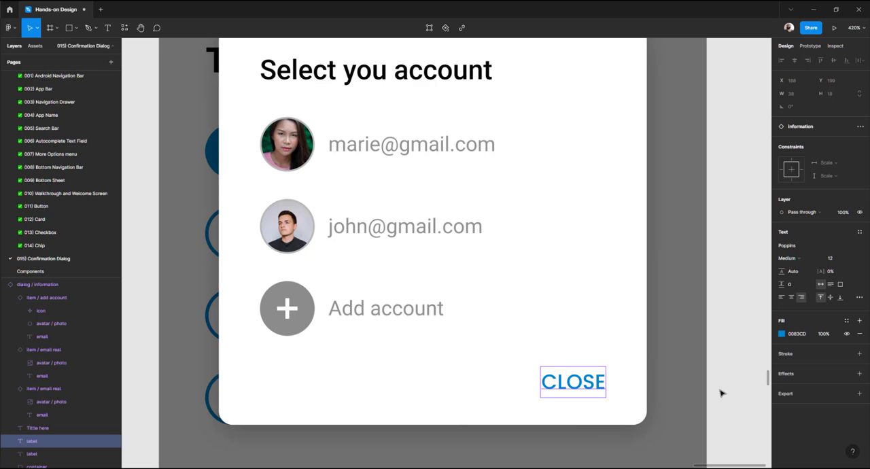
Select the four finished dialog phone mockups and survey them together with the page's states section
scroll(545, 373, "down", 10)
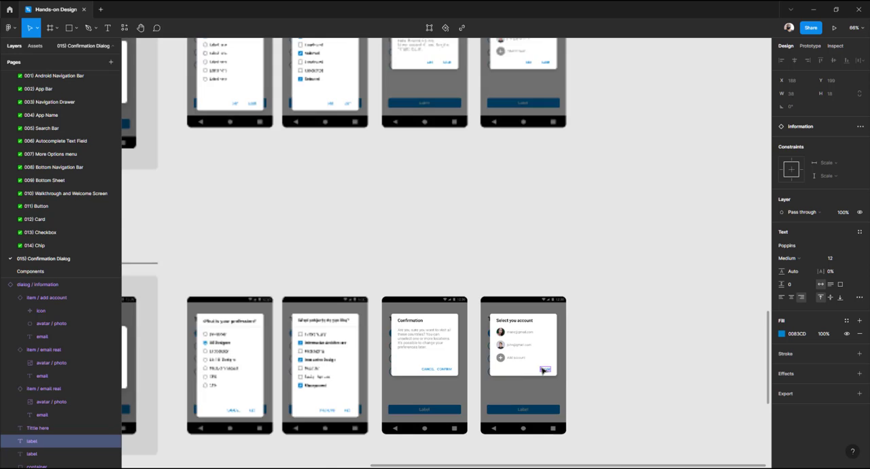
left_click(309, 187)
scroll(282, 178, "down", 3)
scroll(281, 178, "left", 2)
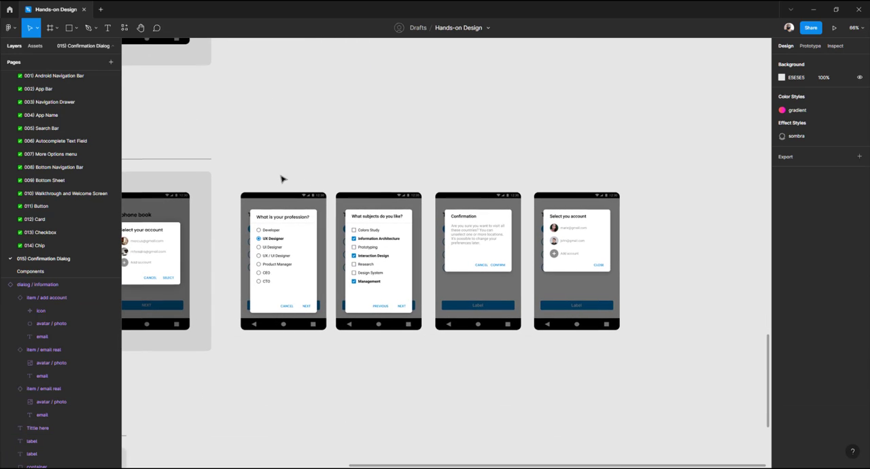
left_click_drag(239, 182, 683, 384)
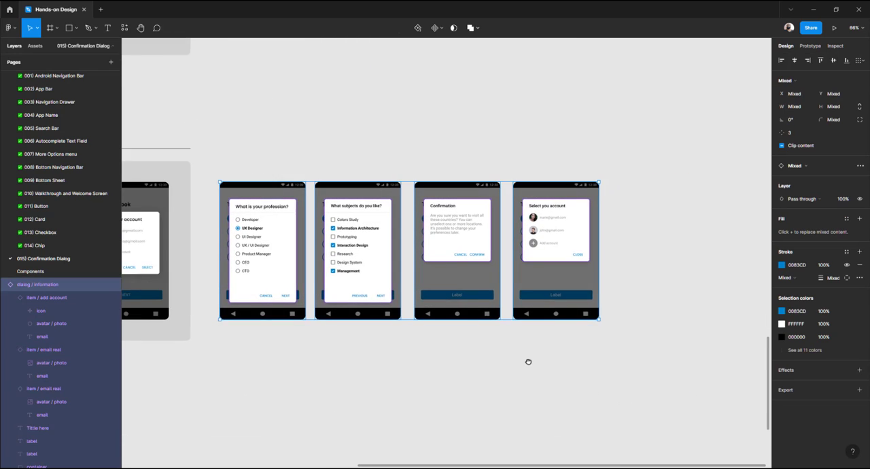
scroll(365, 263, "down", 1)
scroll(365, 263, "right", 2)
scroll(375, 258, "left", 3)
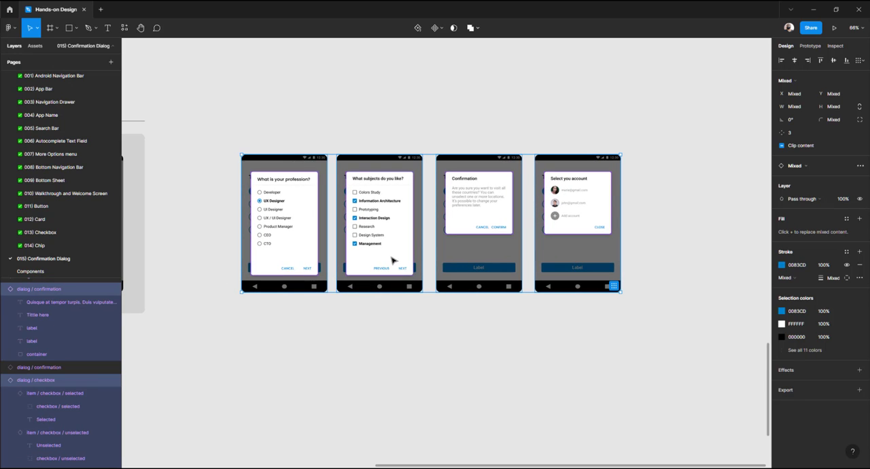
scroll(391, 260, "down", 4)
scroll(391, 260, "left", 6)
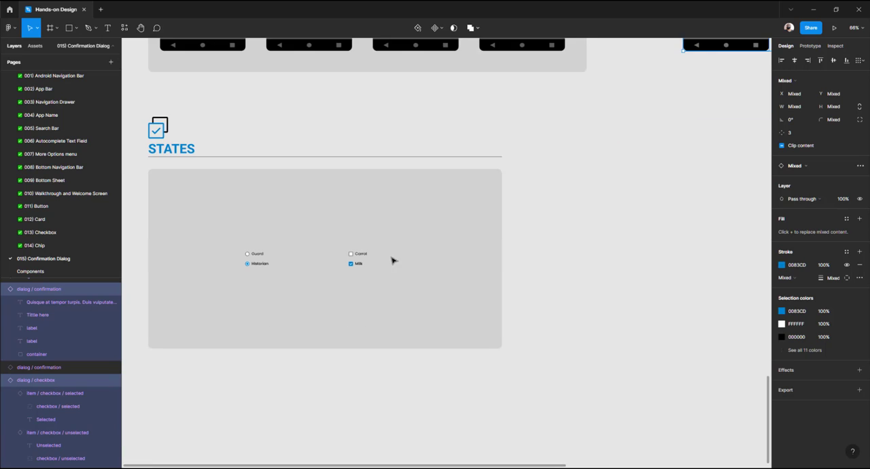
scroll(288, 256, "up", 6)
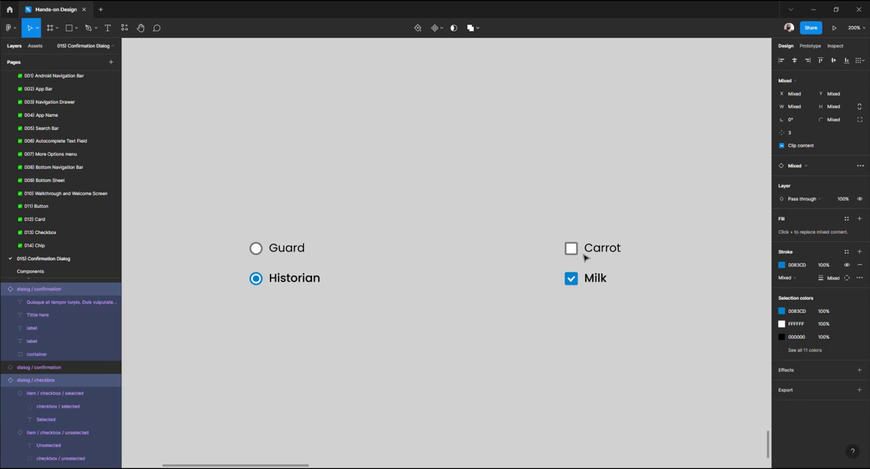
scroll(465, 254, "down", 10, "ctrl")
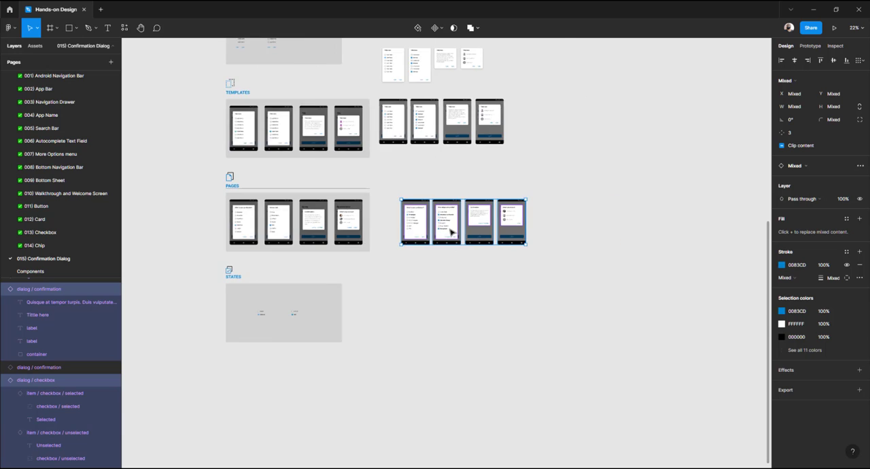
Hide the interface, reselect the four dialog mockups and zoom to fit them on screen
scroll(452, 231, "up", 6, "ctrl")
left_click_drag(417, 224, 341, 234)
scroll(342, 234, "up", 2, "ctrl")
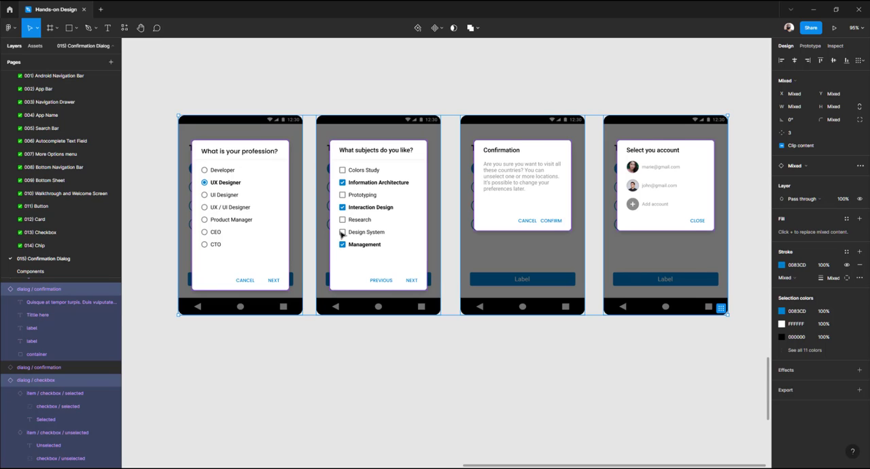
key("ctrl+backslash")
left_click(165, 97)
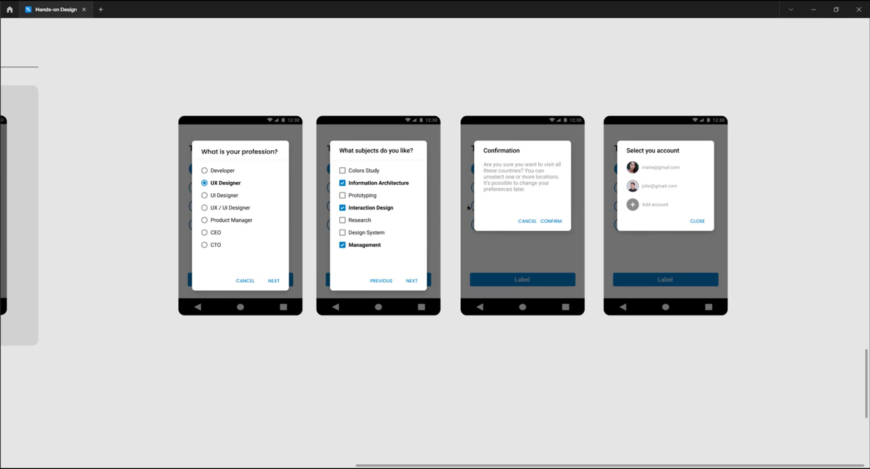
left_click_drag(146, 74, 805, 391)
key("shift+2")
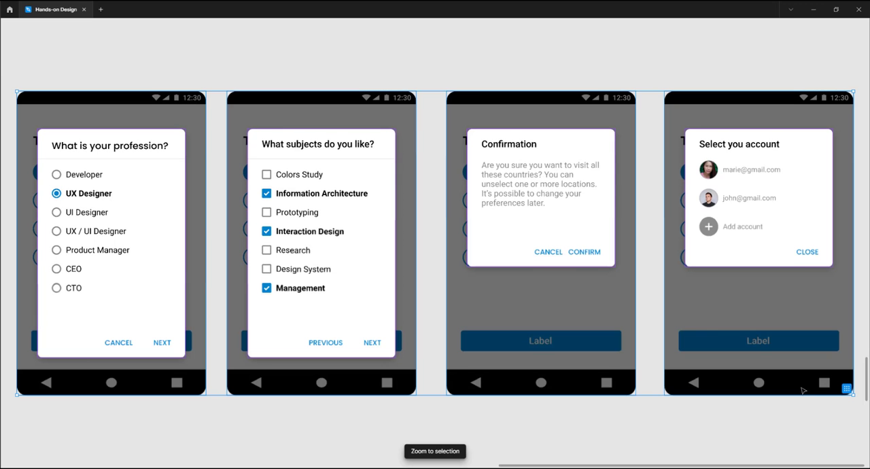